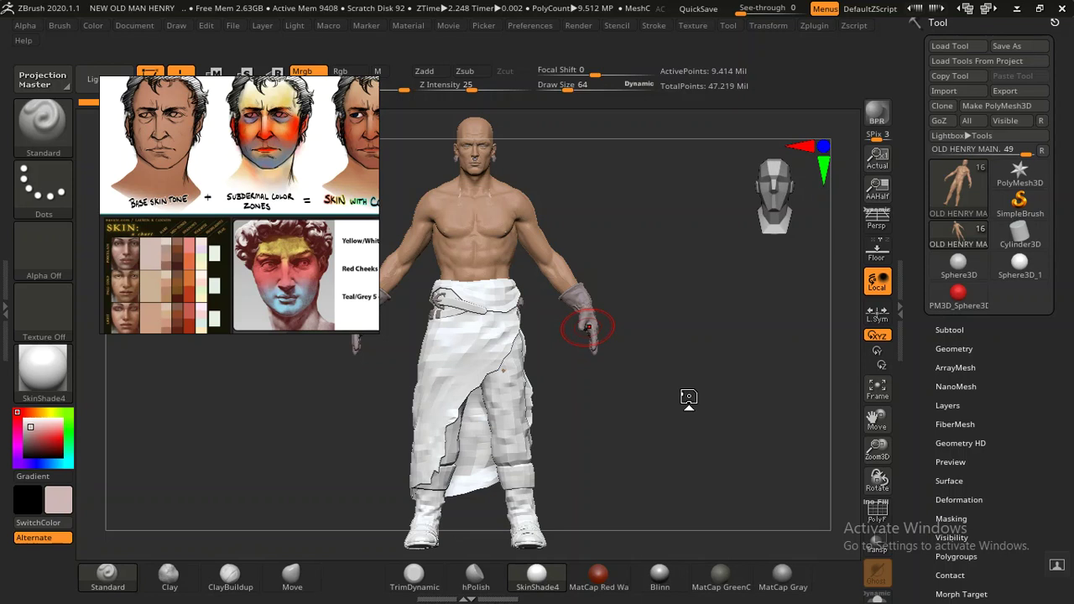
Step: Solo the body so clothing, boots and gloves are hidden, and expand Tool > Layers
left_click(877, 594)
left_click(745, 375)
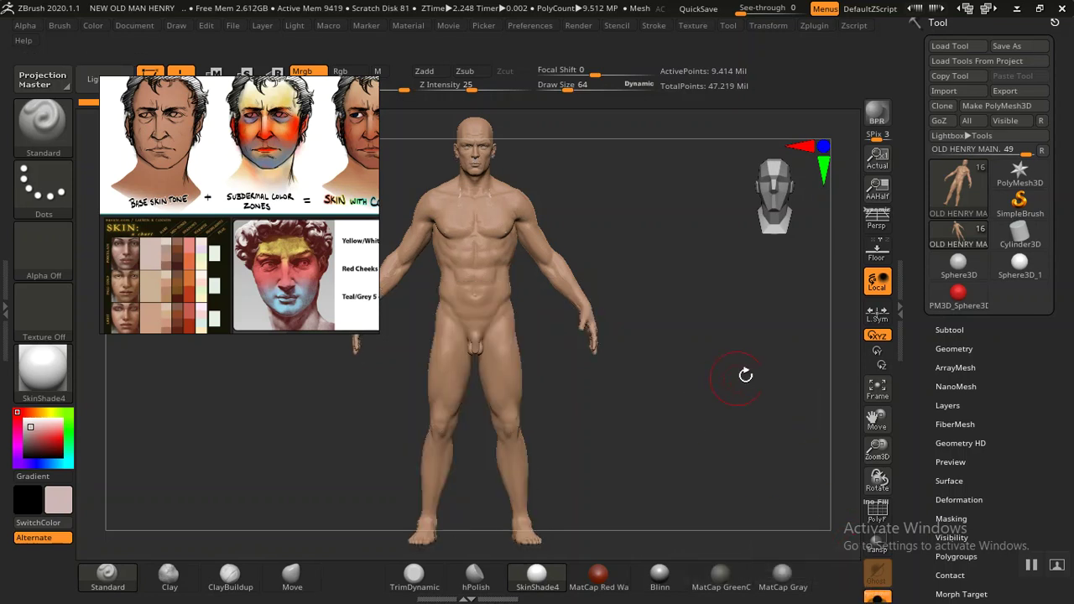
left_click(948, 405)
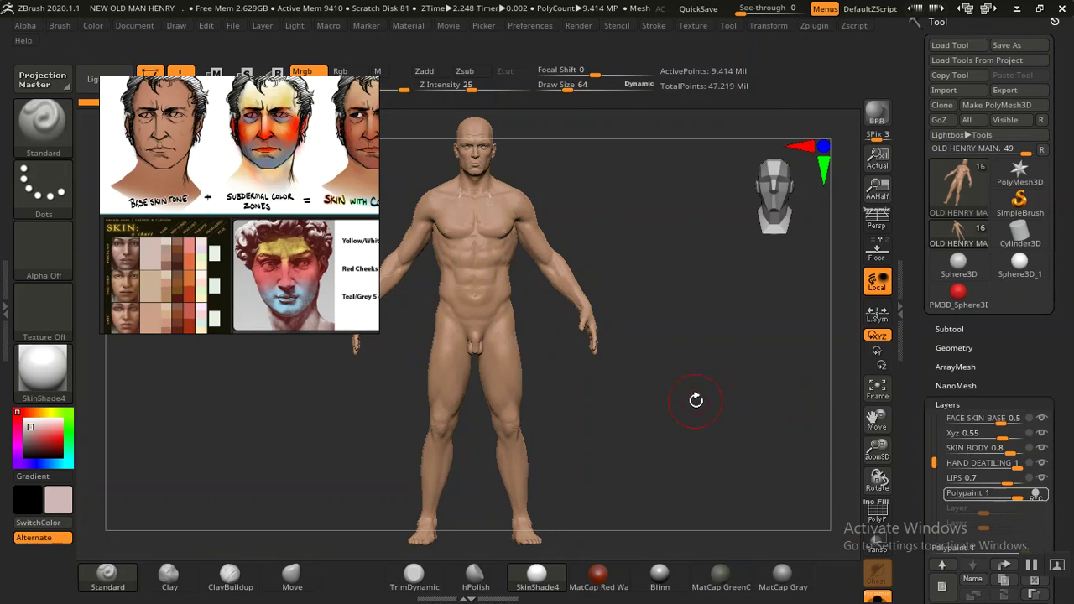
Step: Paint a pale test stroke on the abdomen, undo it, and zoom to the head
left_click_drag(696, 371, 695, 401, "alt")
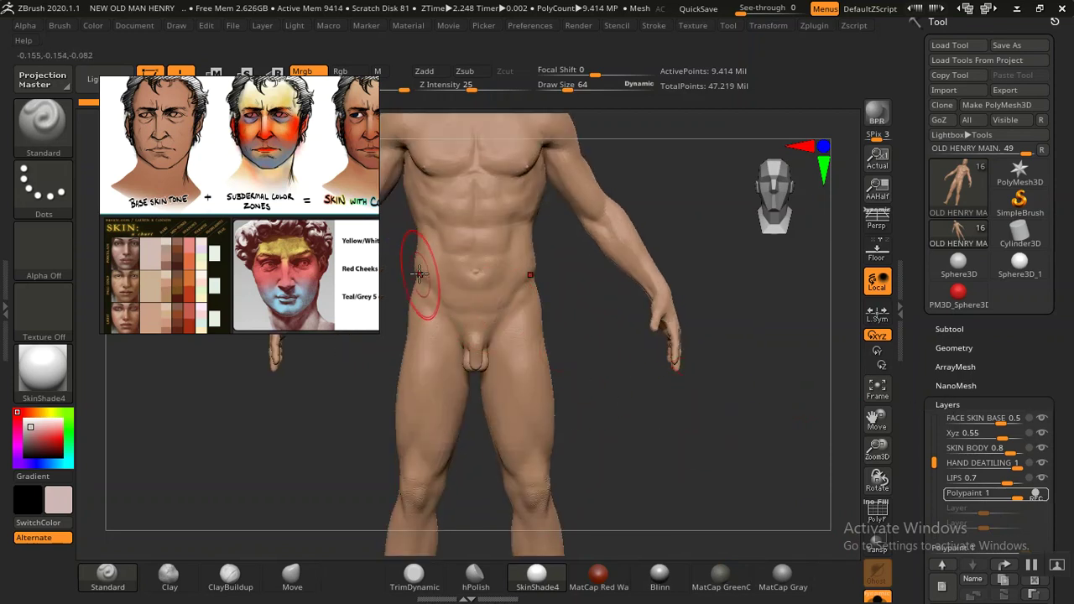
left_click_drag(470, 228, 456, 247)
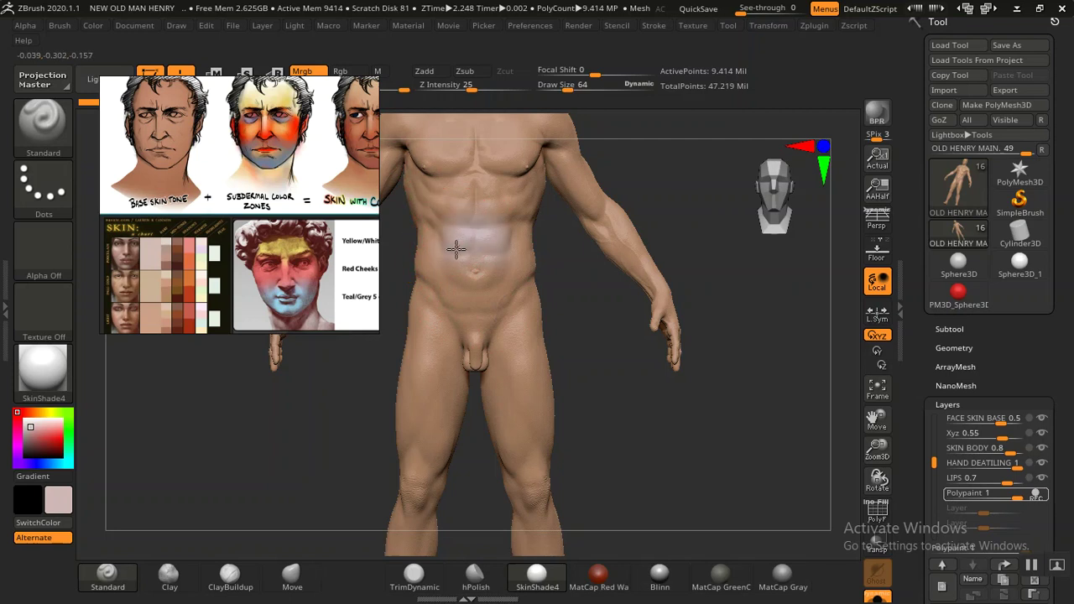
key("ctrl")
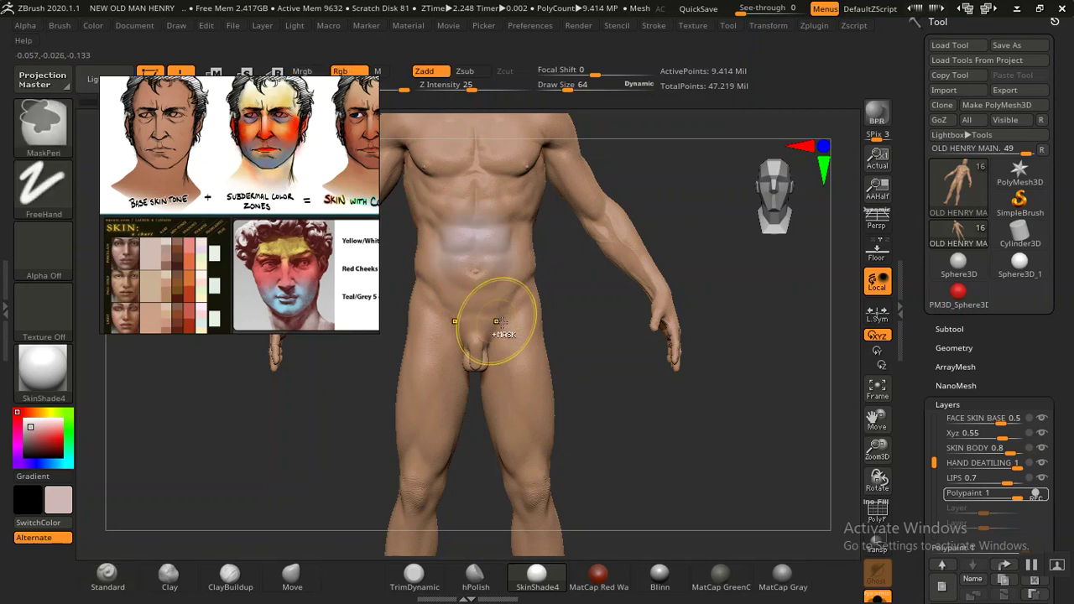
key("ctrl+z")
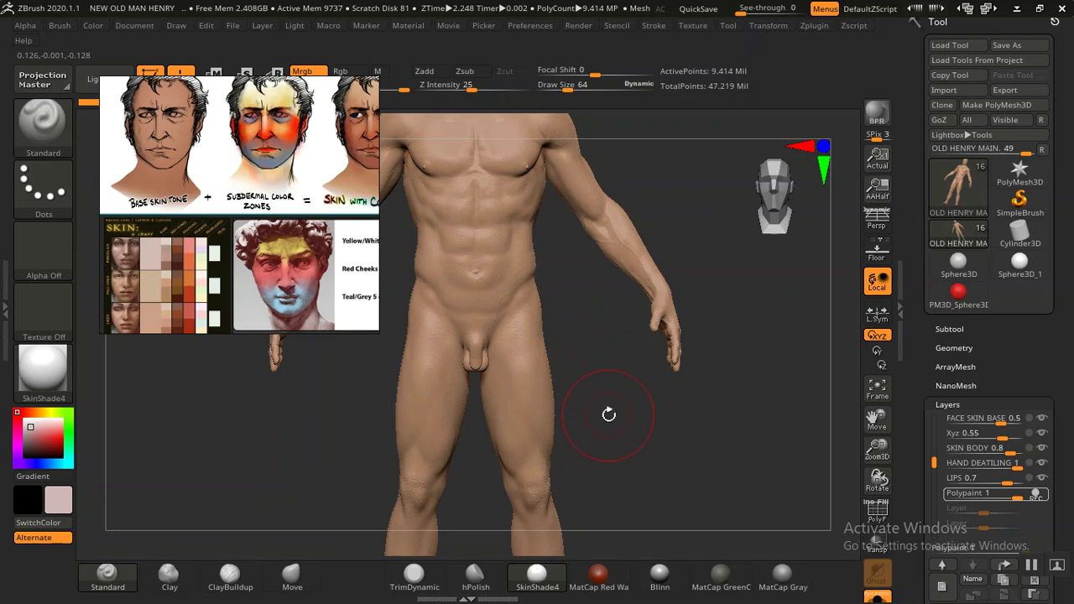
left_click_drag(641, 435, 702, 395, "alt")
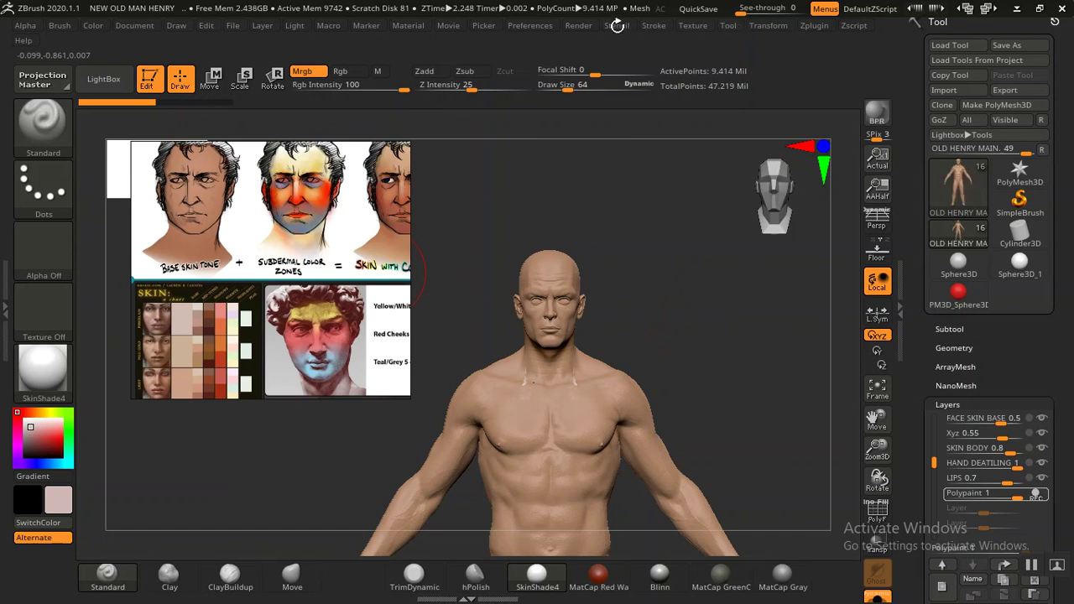
Step: Sample the skin tone from the chest as the paint colour
left_click(690, 26)
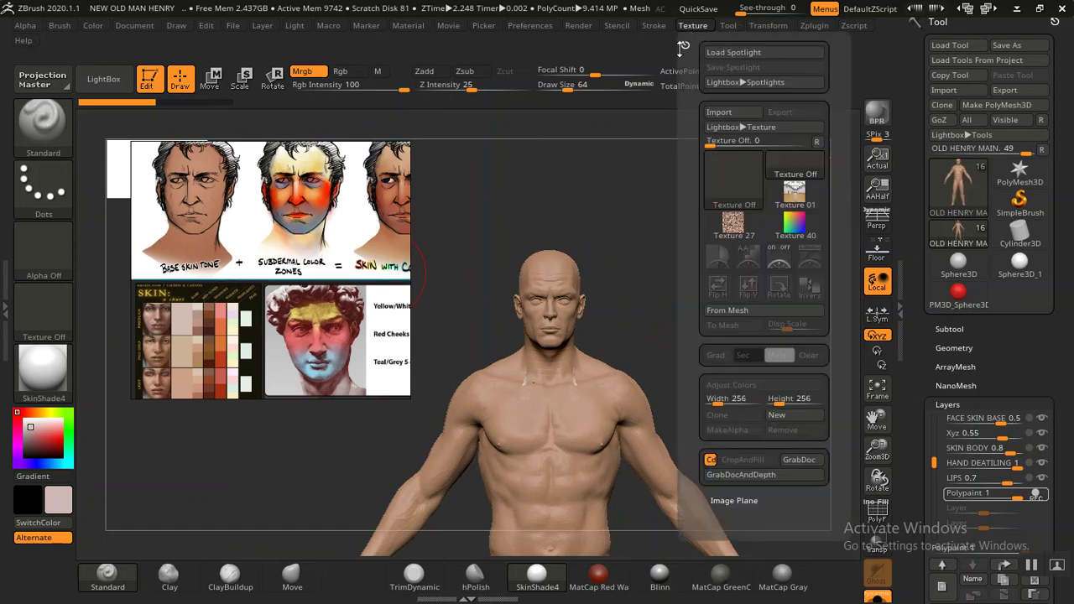
left_click(812, 26)
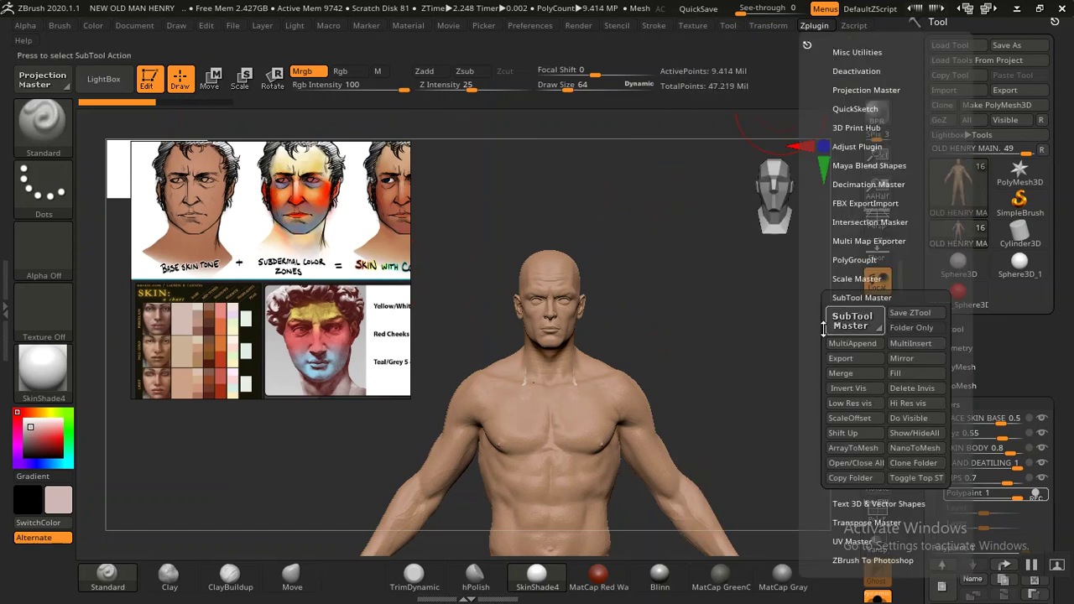
left_click_drag(52, 433, 528, 427)
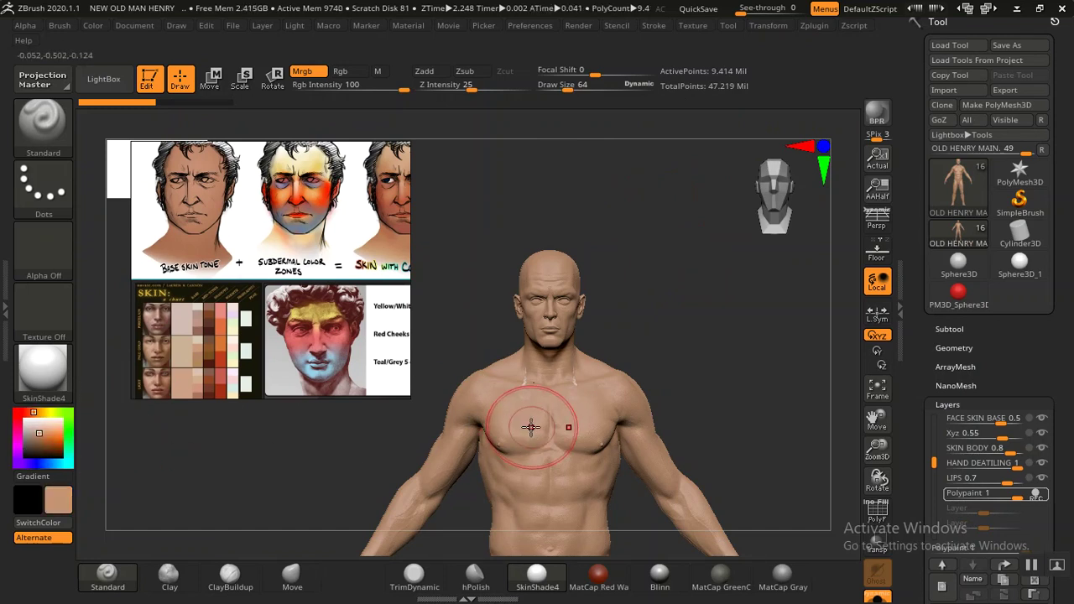
Step: Fill all visible subtools with the skin tone using SubTool Master Fill with Color & Material
left_click_drag(719, 334, 810, 41, "alt")
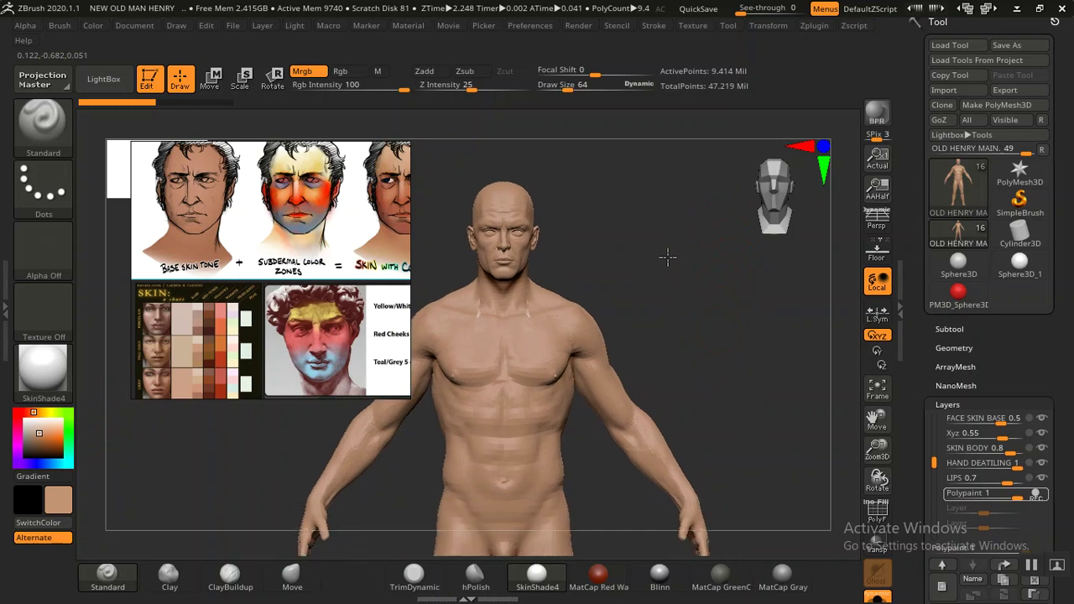
left_click(813, 26)
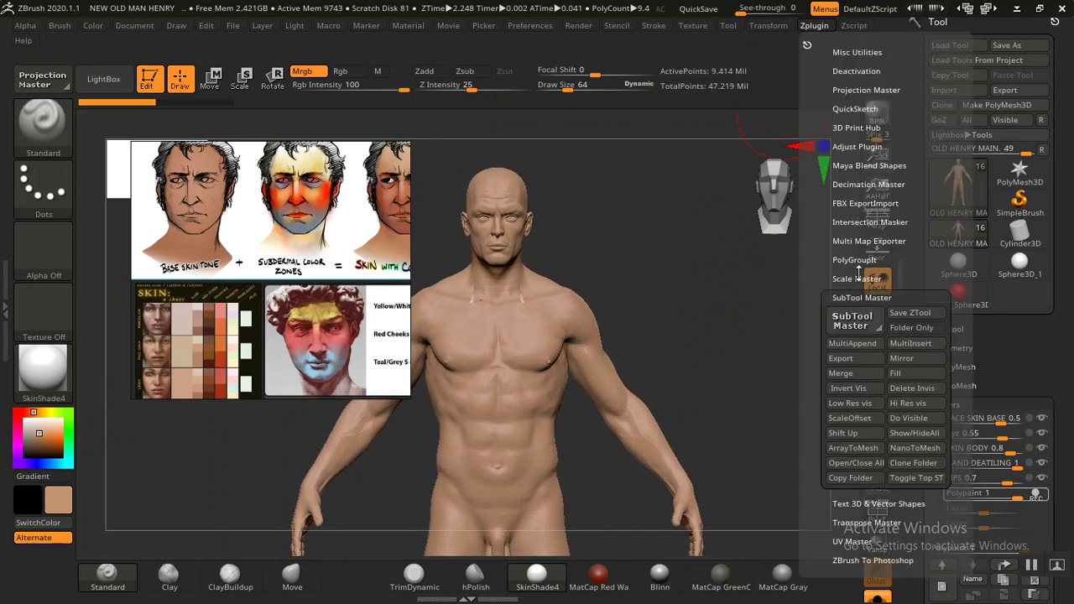
left_click(903, 372)
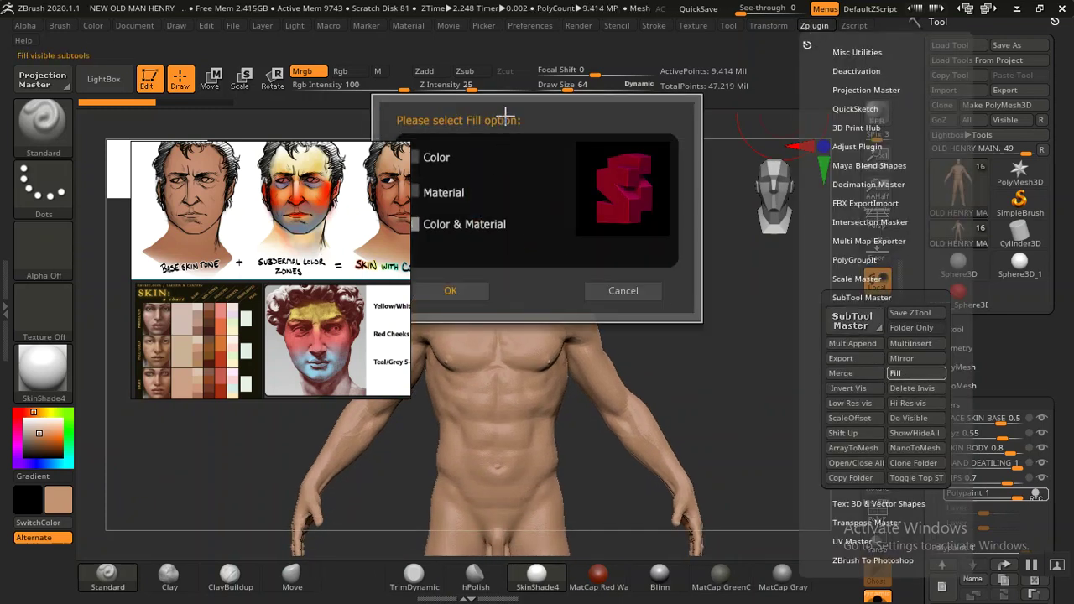
left_click(410, 223)
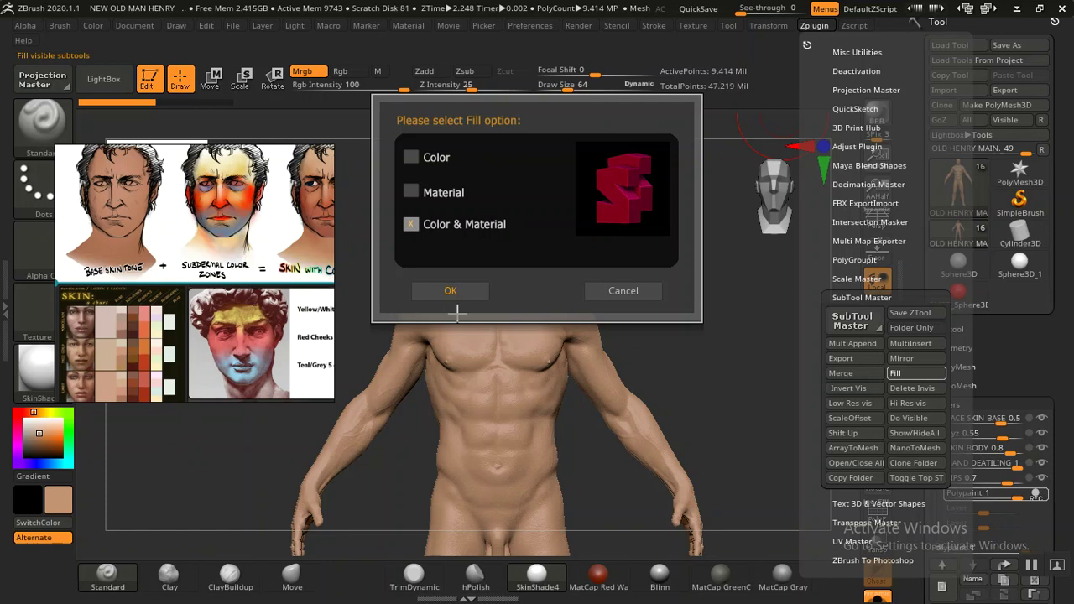
left_click(624, 290)
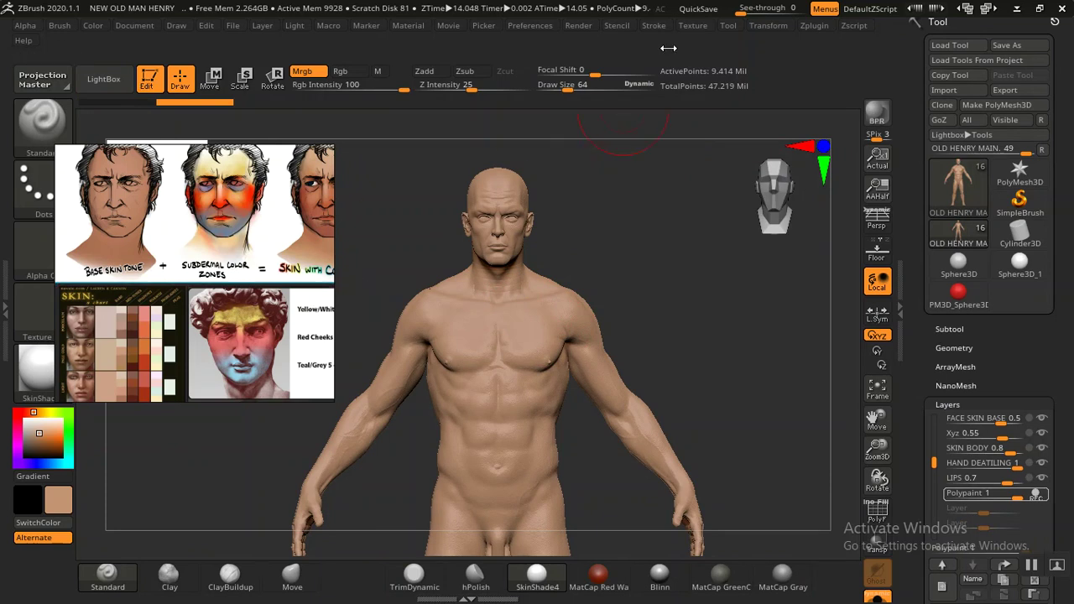
Step: Expand Stroke > Lazy Mouse and move the reference image to the right
left_click(655, 25)
left_click(688, 235)
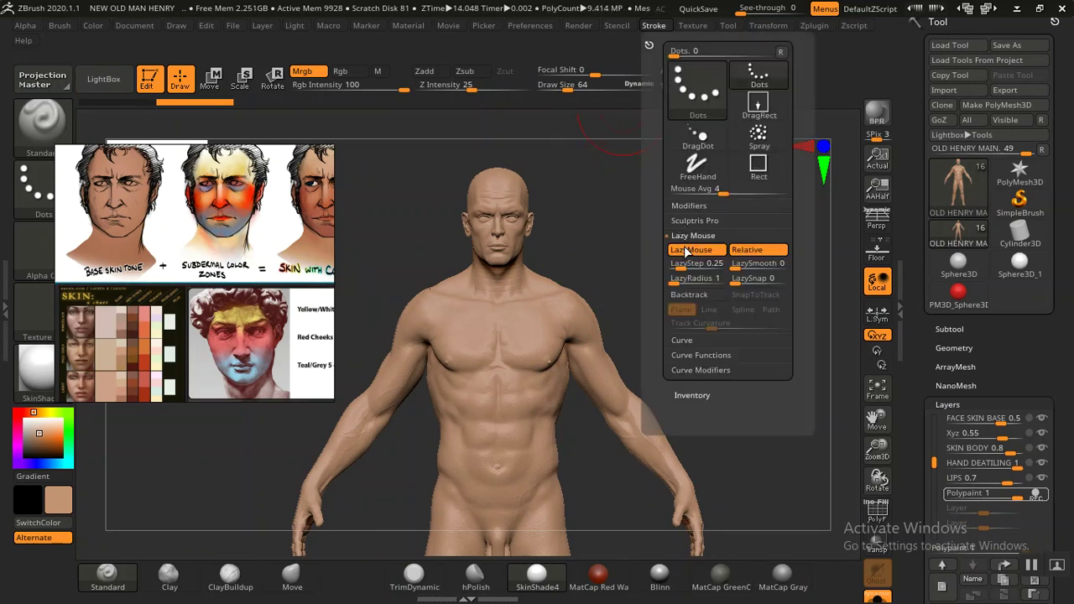
left_click_drag(123, 255, 554, 255)
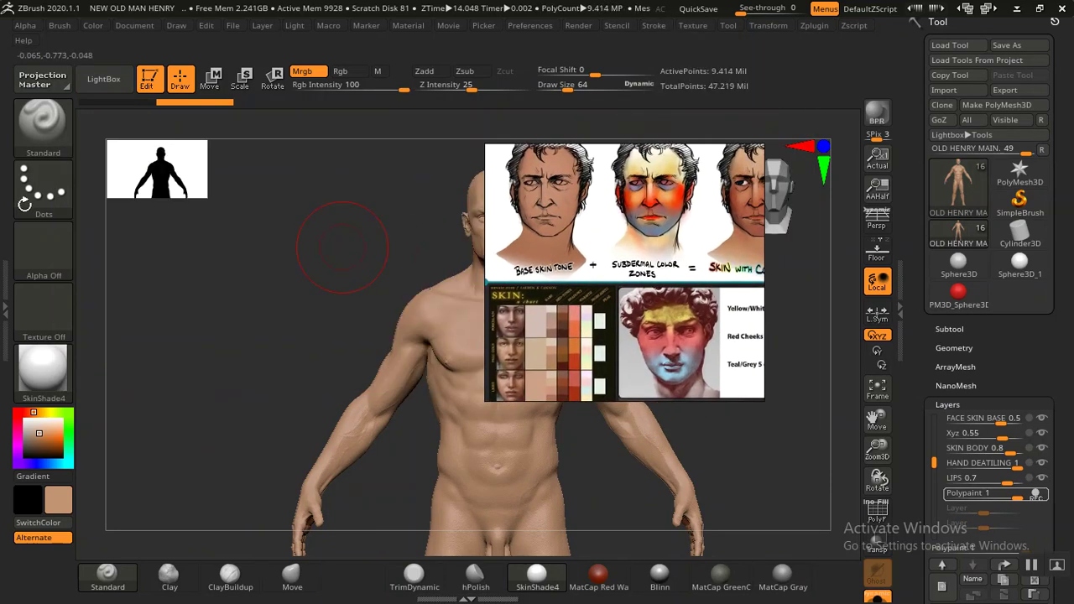
Step: Set the brush alpha to Alpha 08 and the stroke to Color Spray, then frame the chest
left_click_drag(42, 262, 164, 288)
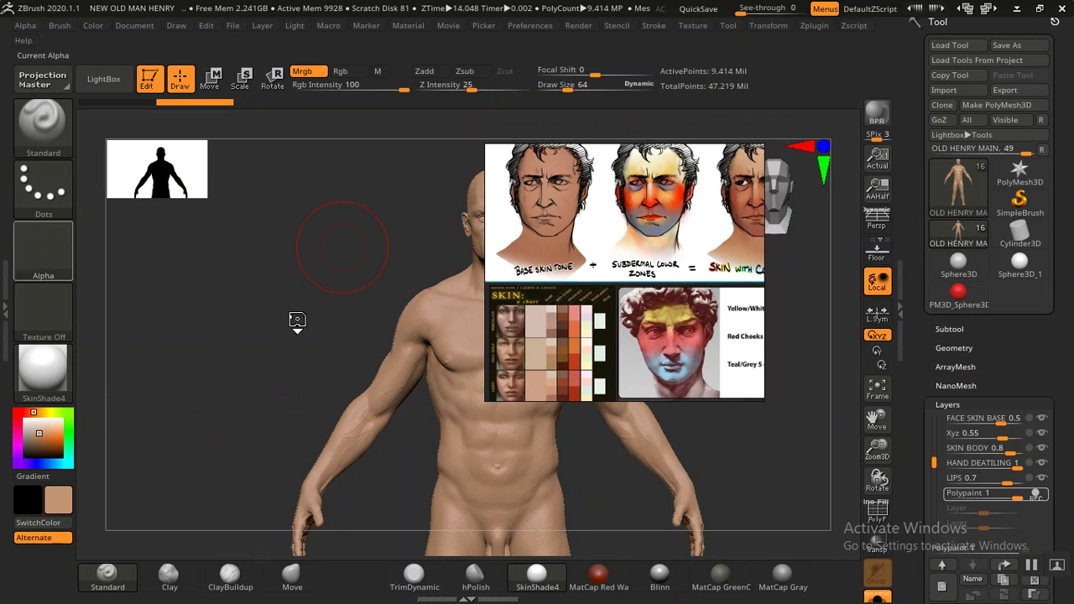
left_click_drag(297, 320, 297, 320)
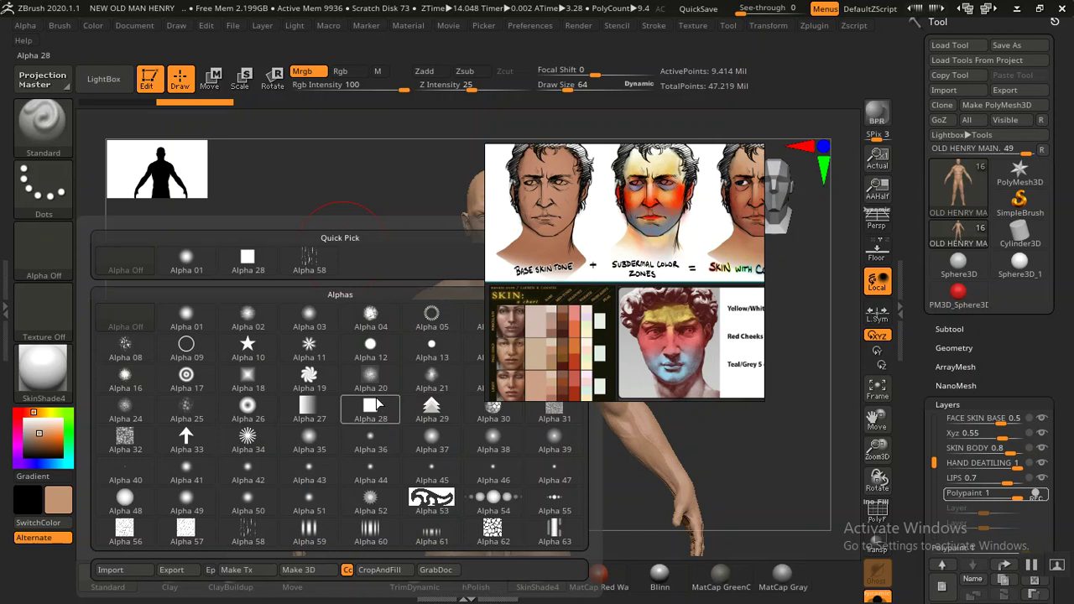
left_click(126, 351)
left_click(44, 186)
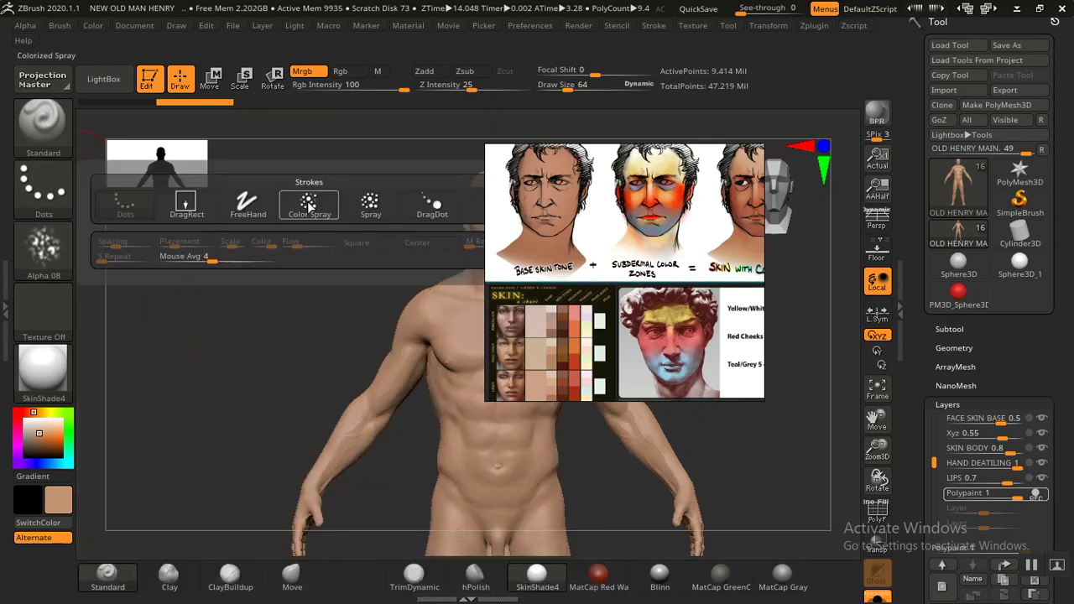
left_click(308, 205)
mouse_move(616, 255)
left_mouse_down()
mouse_move(803, 220)
mouse_move(245, 240)
left_mouse_up()
mouse_move(680, 308)
left_mouse_down("alt")
mouse_move(634, 239)
mouse_move(666, 269)
mouse_move(647, 271)
left_mouse_up("alt")
Step: Set Draw Size to 26, spray colour variation on the neck, and dismiss the undo NOTE
key("space")
left_click_drag(571, 328, 550, 328)
right_click_drag(550, 328, 559, 336)
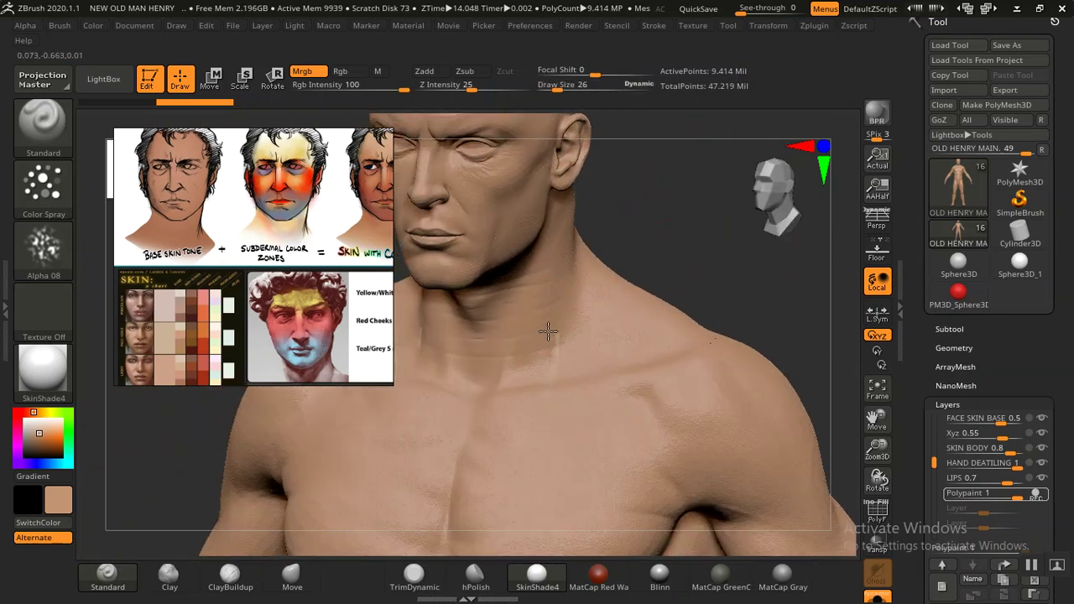
left_click_drag(552, 343, 654, 294)
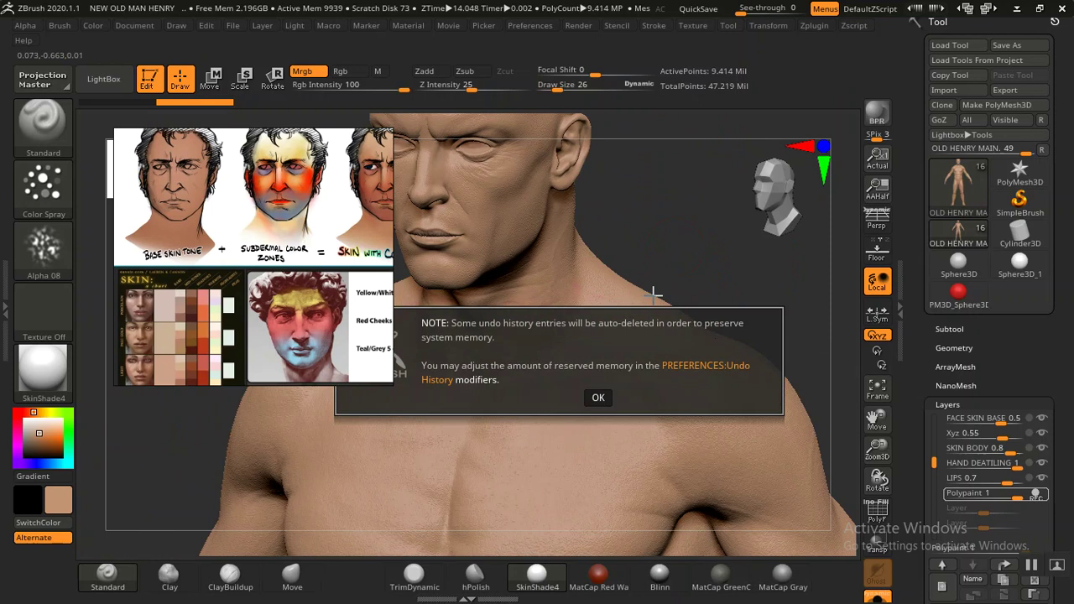
left_click(598, 400)
Step: Reframe the neck and collarbone from the front and lower Draw Size to 14
left_click_drag(688, 256, 565, 364, "alt")
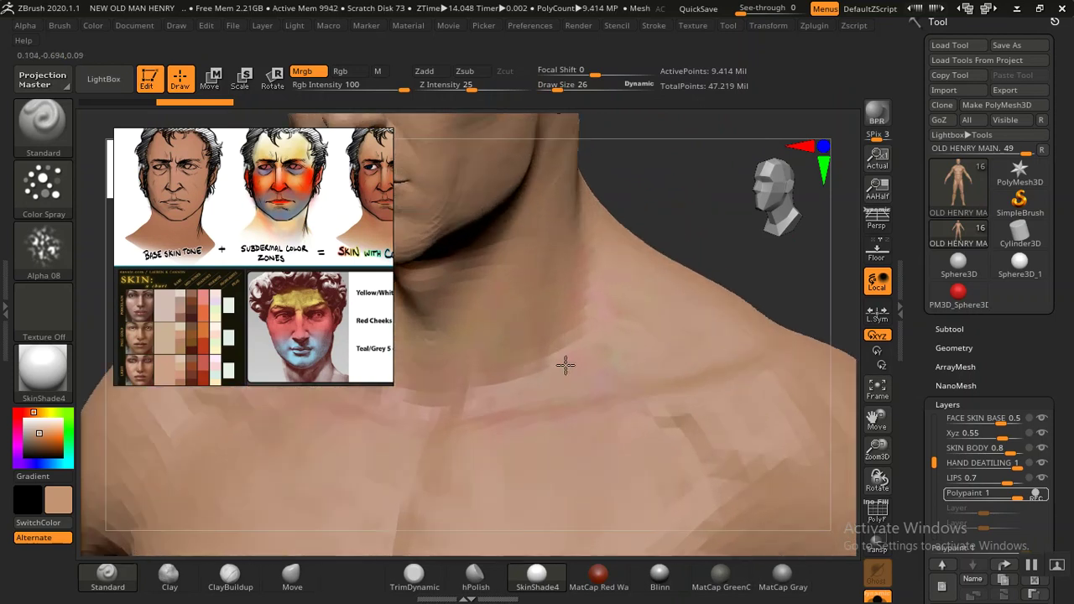
left_click_drag(676, 185, 561, 351)
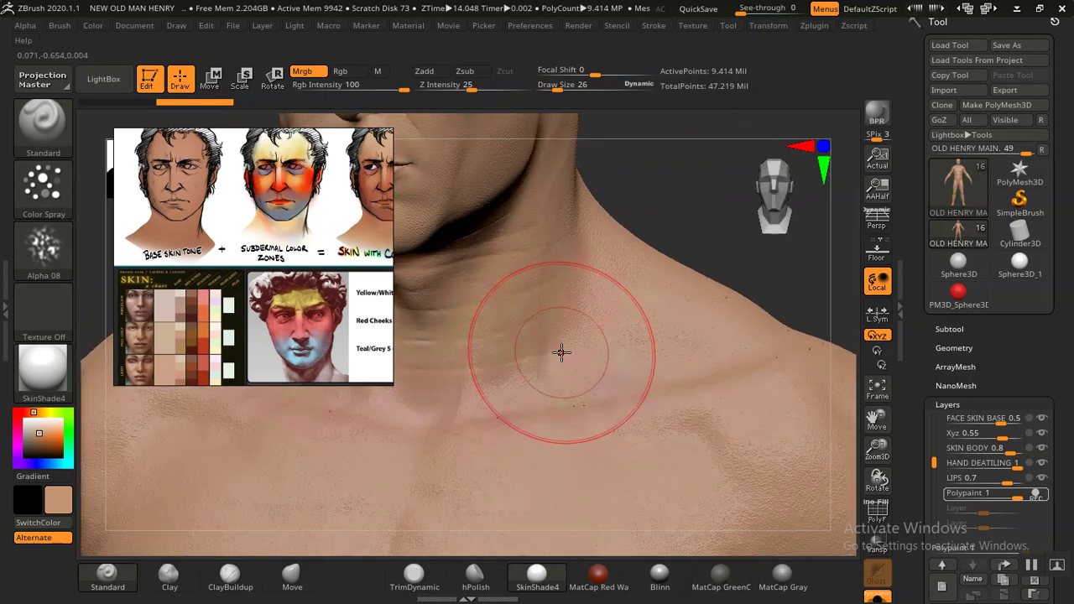
key("bracketleft")
key("bracketleft")
key("bracketleft")
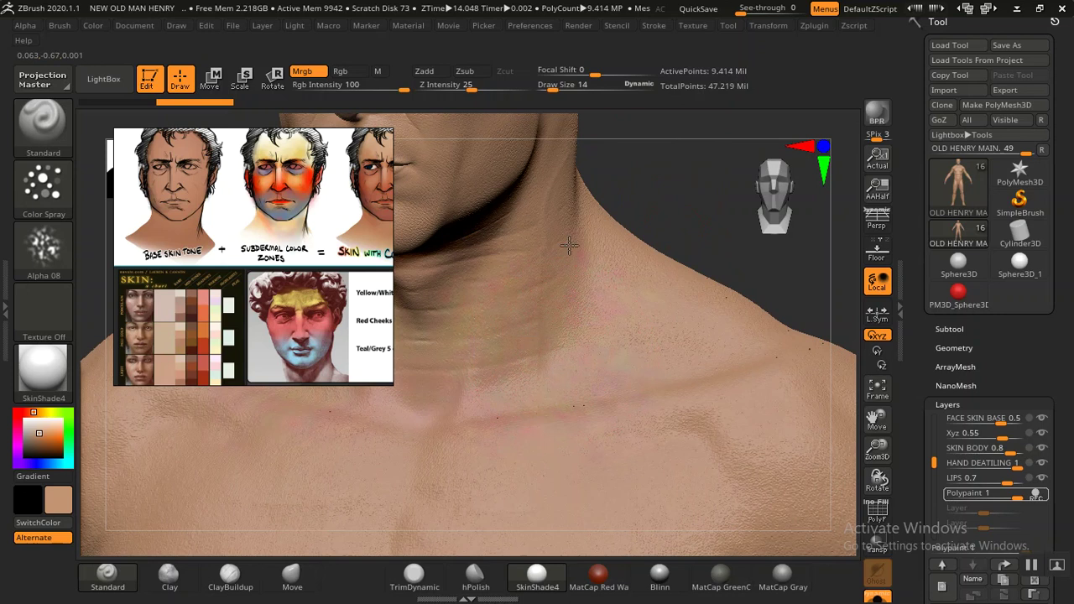
mouse_move(677, 216)
left_mouse_down("alt")
mouse_move(619, 256)
mouse_move(633, 243)
left_mouse_up("alt")
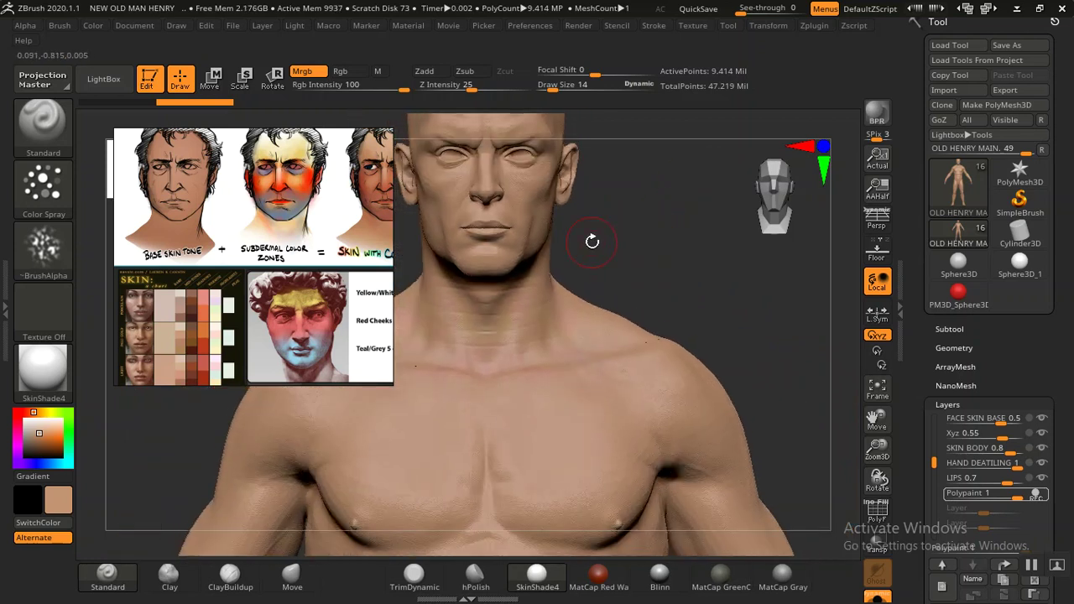
Step: Import SKIN.JPG from the OLD MAN HENRY folder and make it the current texture
left_click(814, 26)
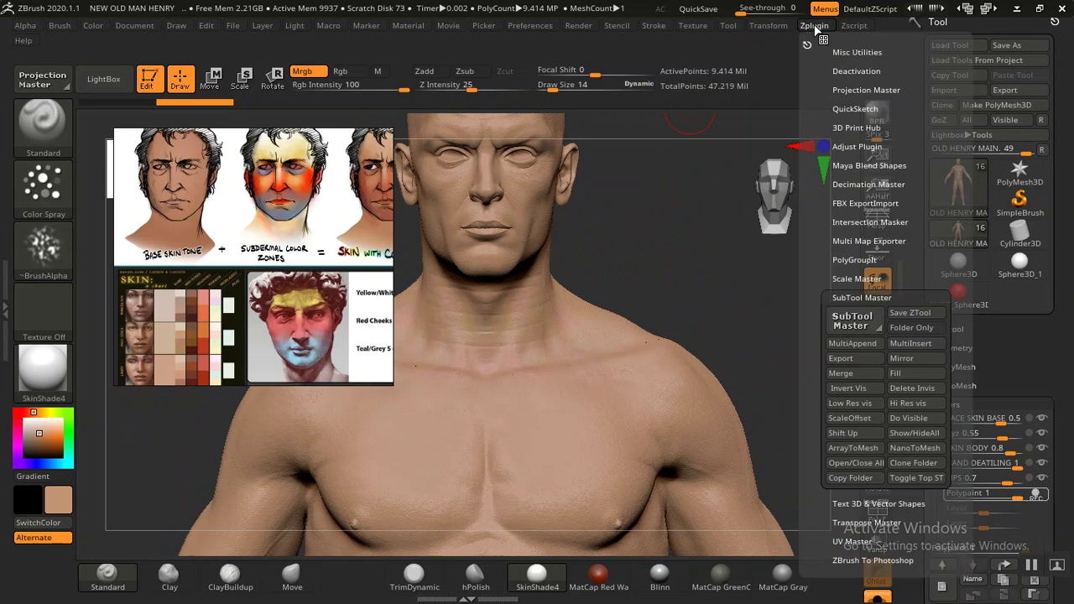
left_click(699, 26)
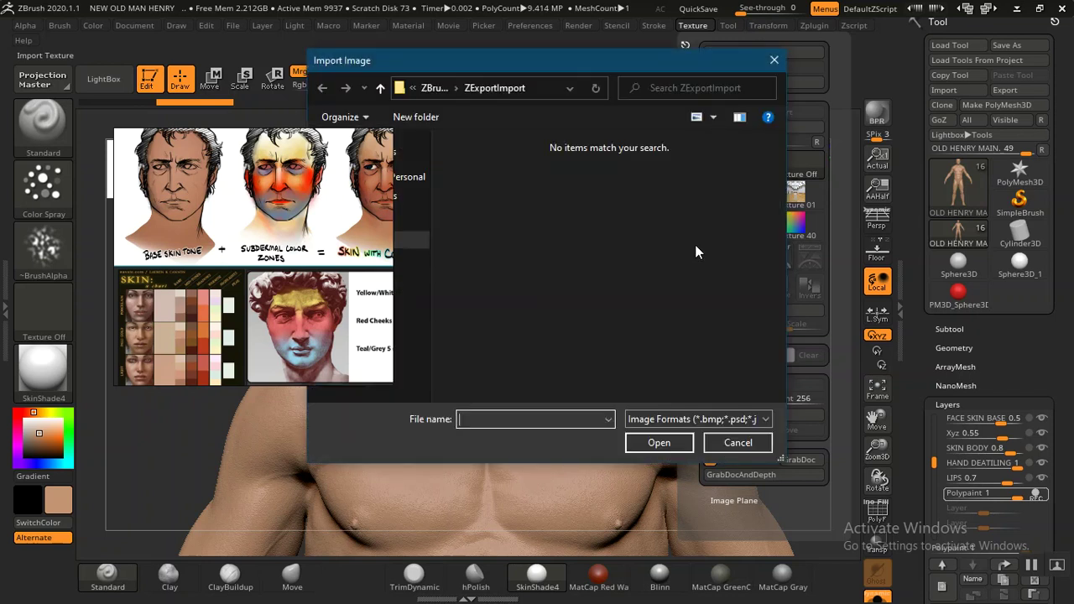
left_click_drag(432, 60, 545, 70)
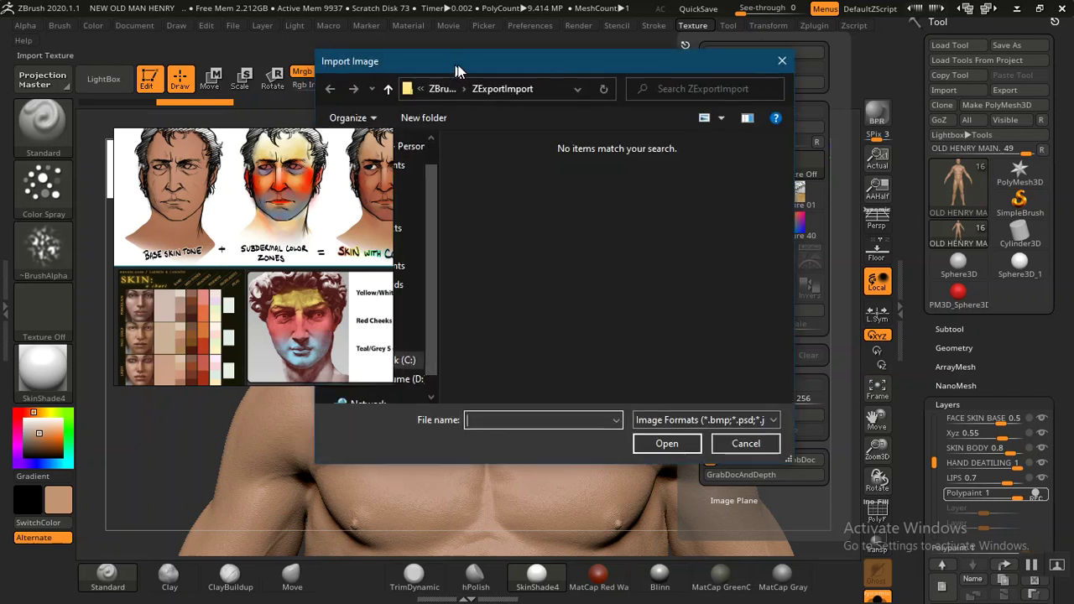
scroll(534, 214, "up", 2)
left_click(497, 162)
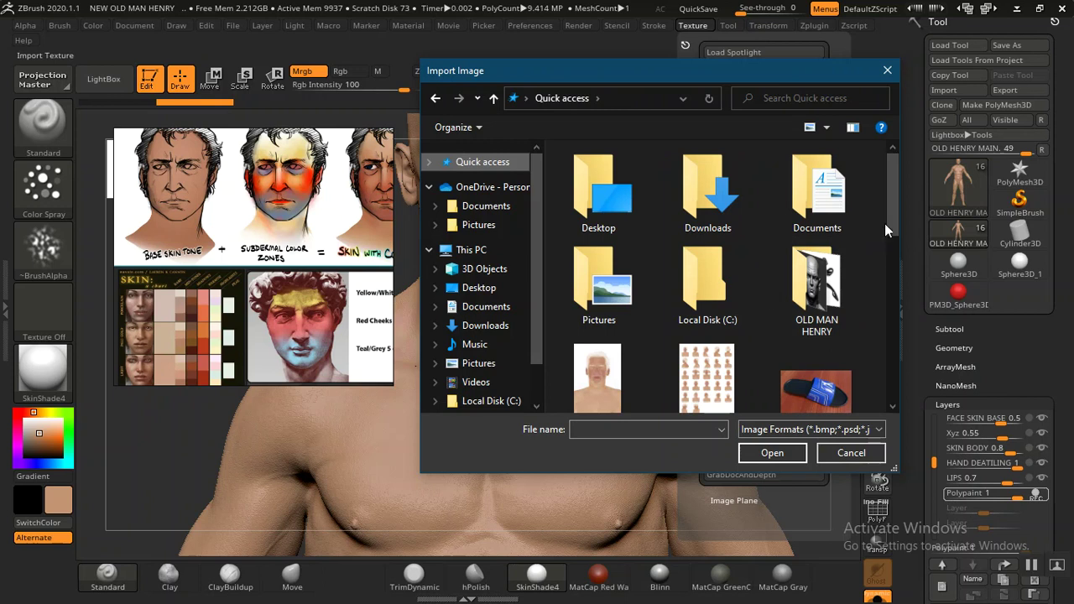
scroll(893, 217, "down", 1)
double_click(821, 262)
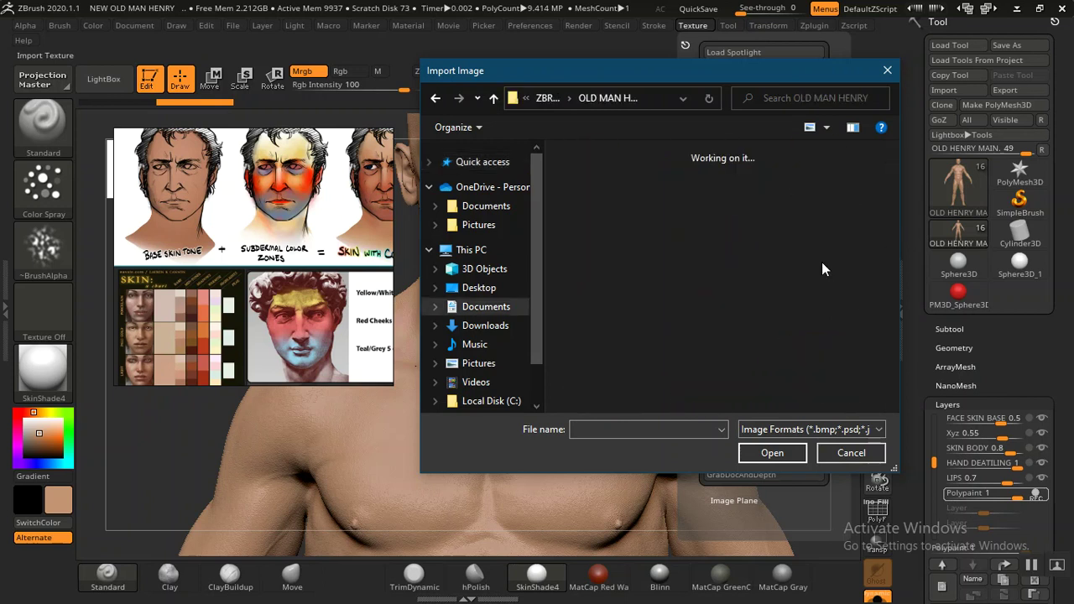
left_click_drag(887, 176, 890, 401)
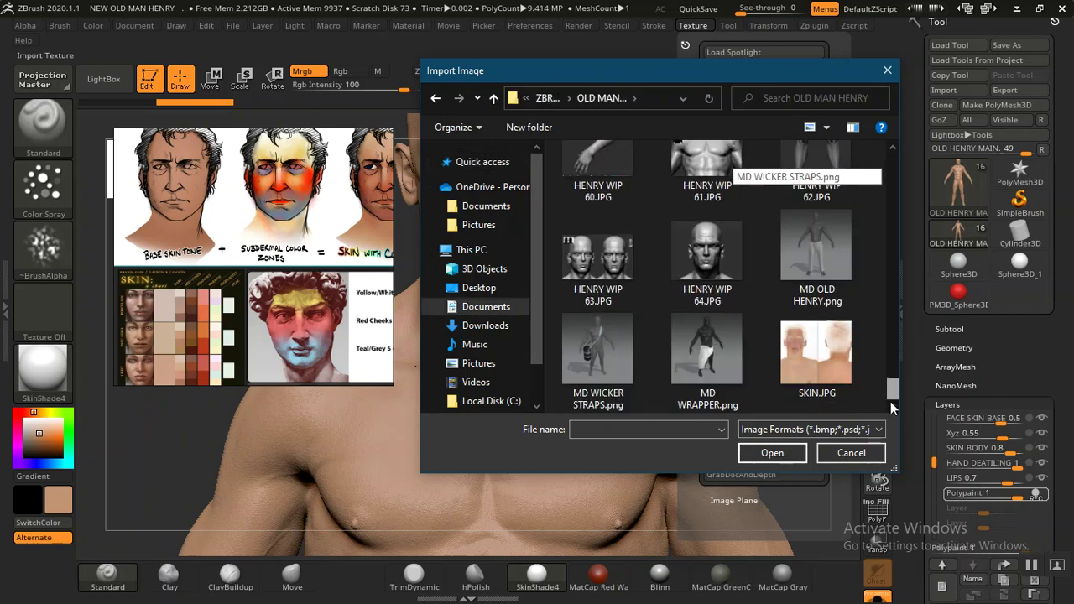
double_click(811, 372)
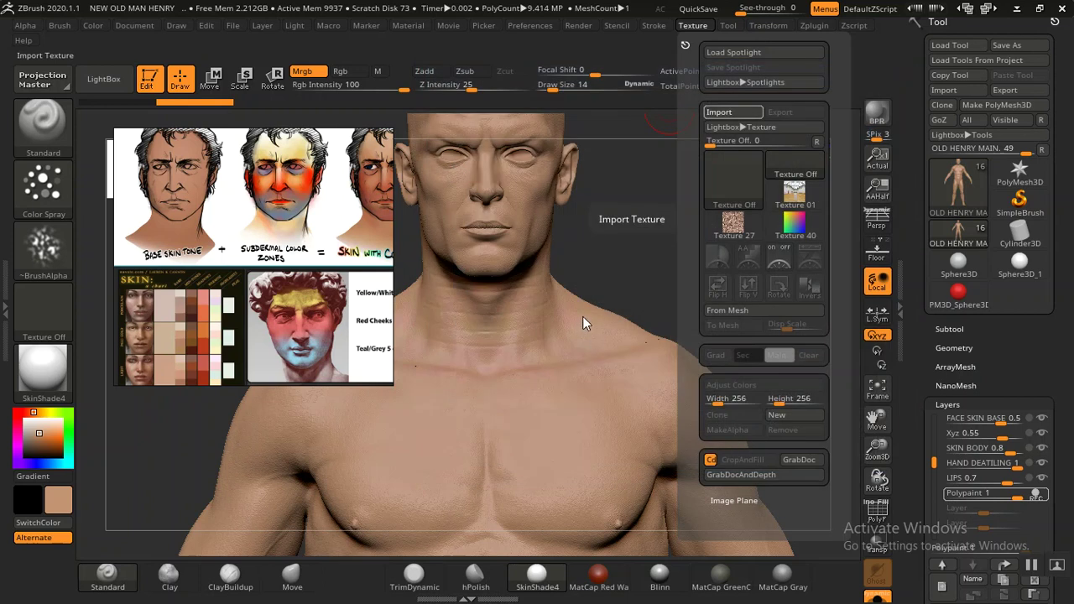
left_click(733, 176)
left_click(508, 202)
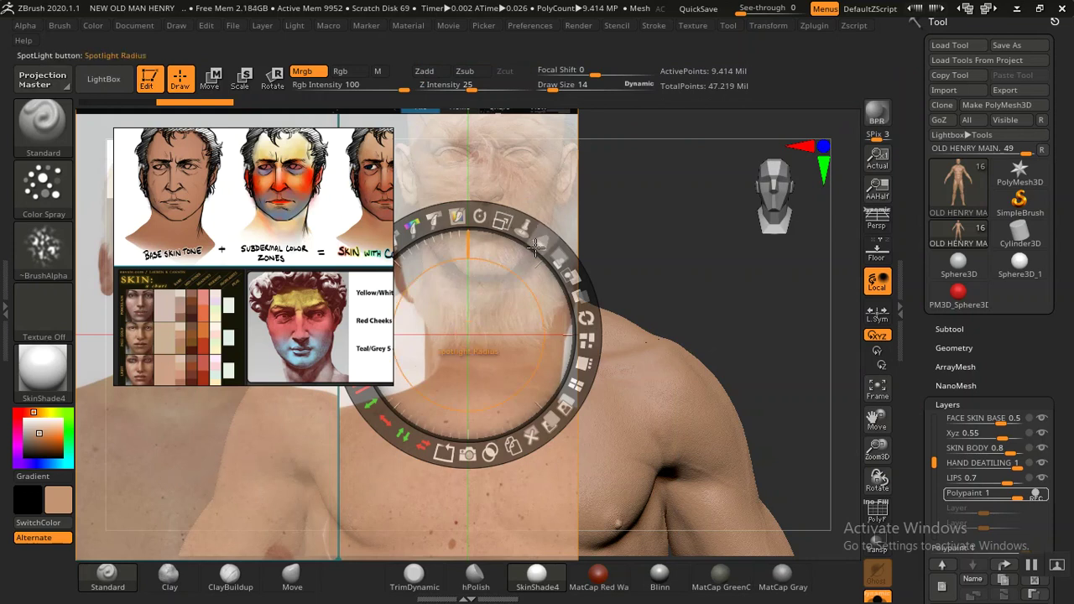
Step: Fade and shrink the SKIN Spotlight image, park it at the upper right, and exit Spotlight with Z
mouse_move(544, 252)
left_mouse_down()
mouse_move(531, 259)
mouse_move(575, 289)
left_mouse_up()
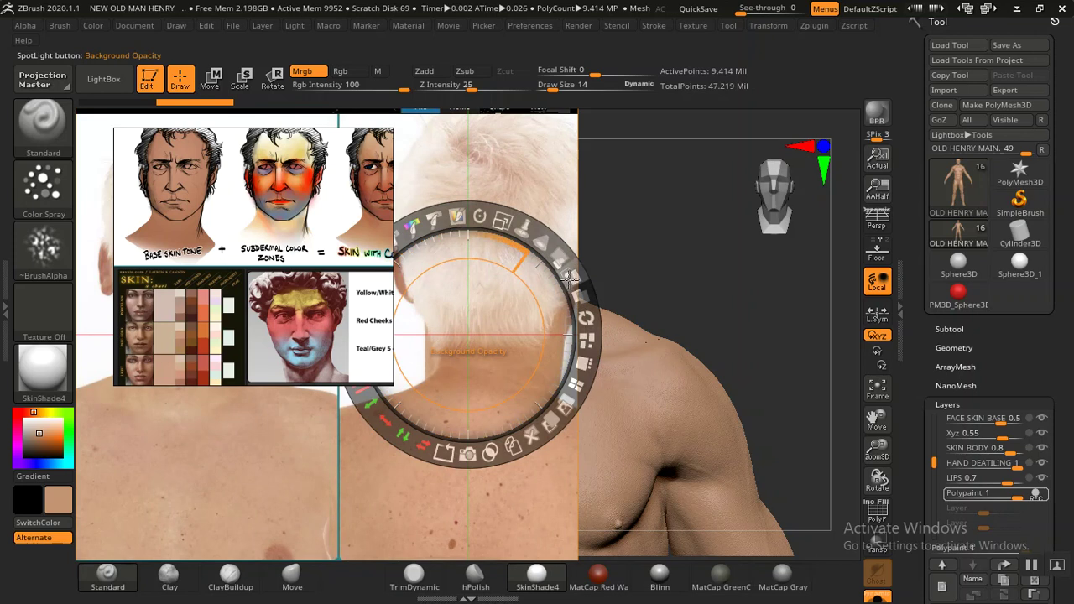
left_click_drag(501, 221, 437, 225)
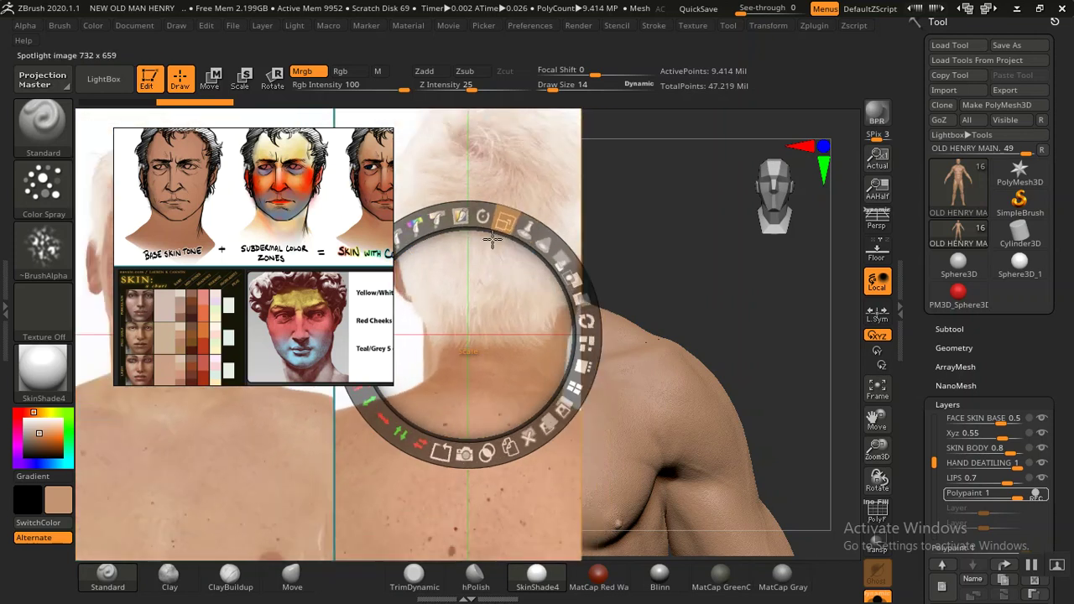
left_click_drag(467, 283, 784, 185)
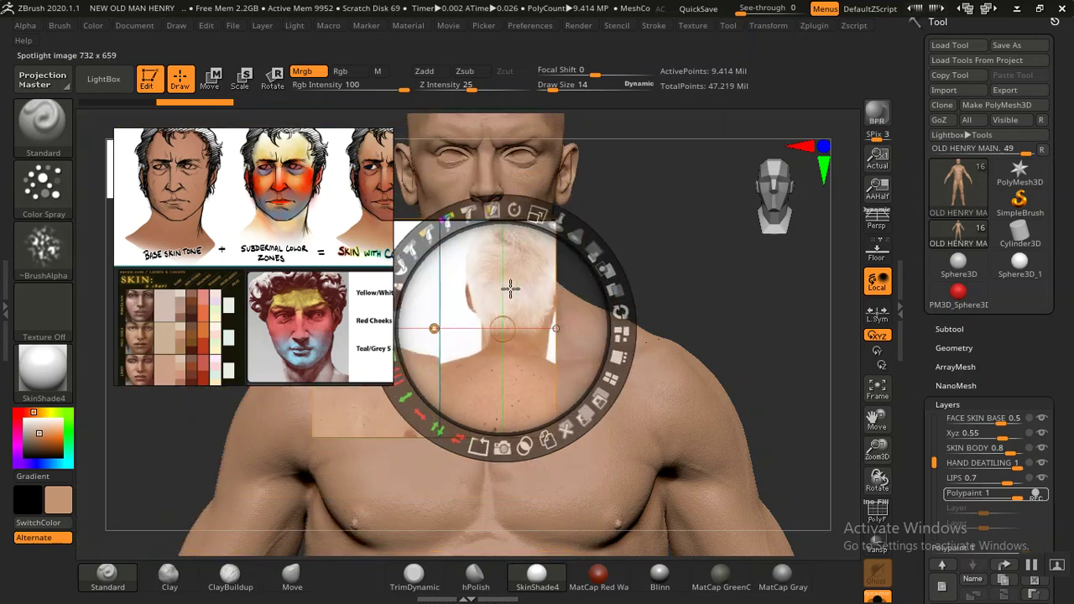
key("z")
mouse_move(403, 397)
left_mouse_down()
mouse_move(350, 455)
mouse_move(410, 450)
left_mouse_up()
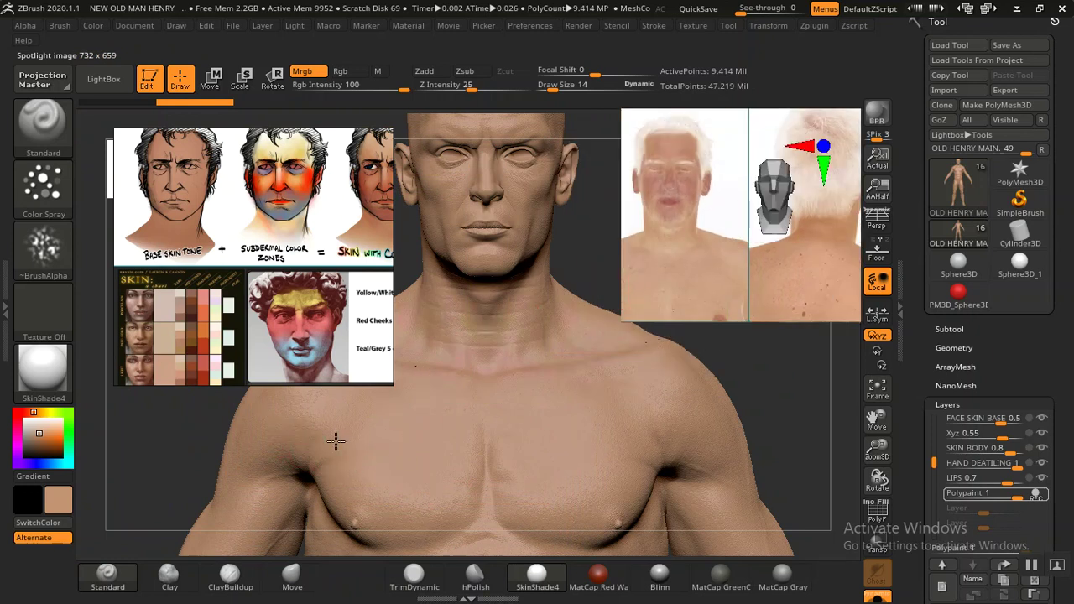
Step: Move the reference collage aside and pick a saturated red paint colour
left_click_drag(310, 256, 312, 301)
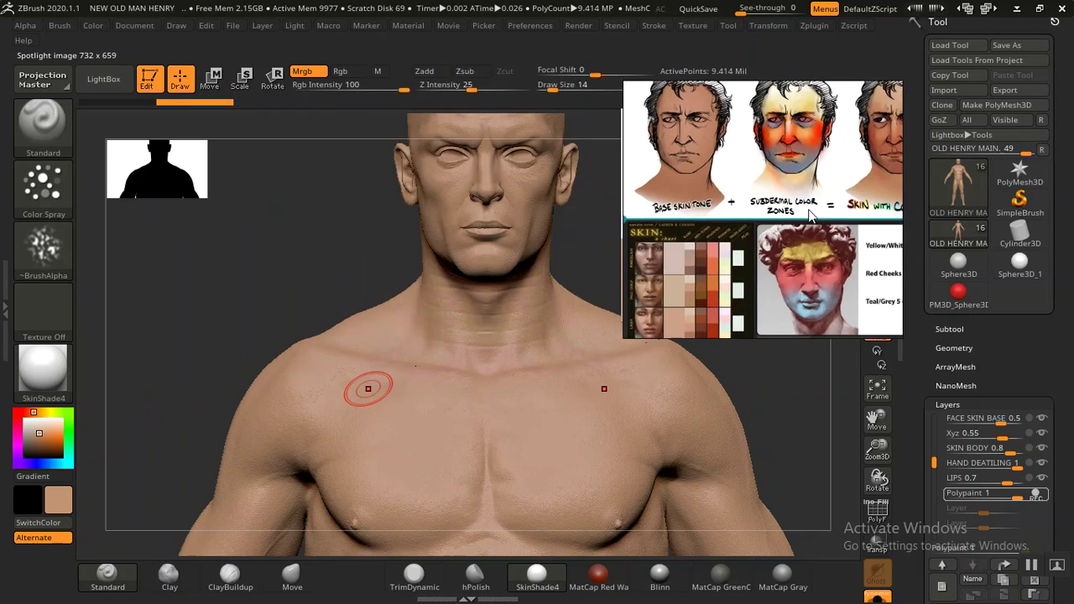
right_click_drag(282, 279, 290, 359, "alt")
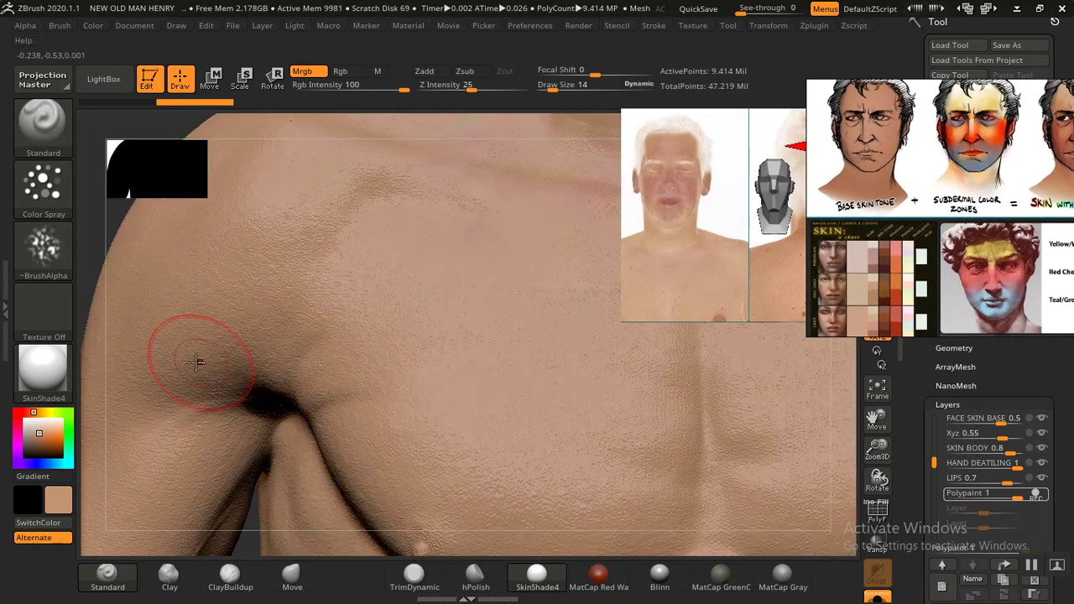
left_click_drag(28, 414, 20, 413)
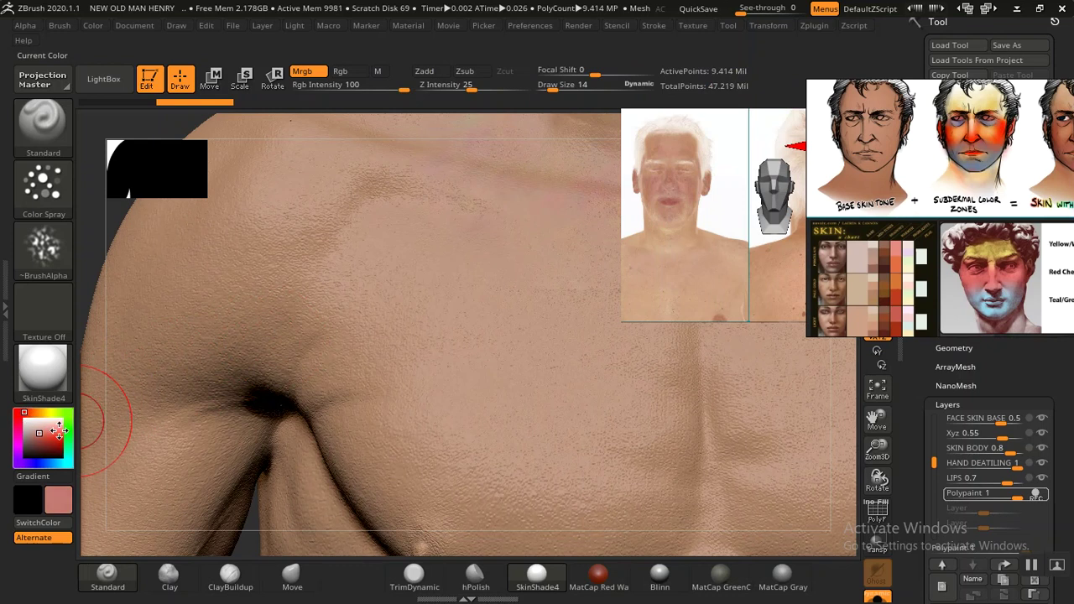
left_click(52, 436)
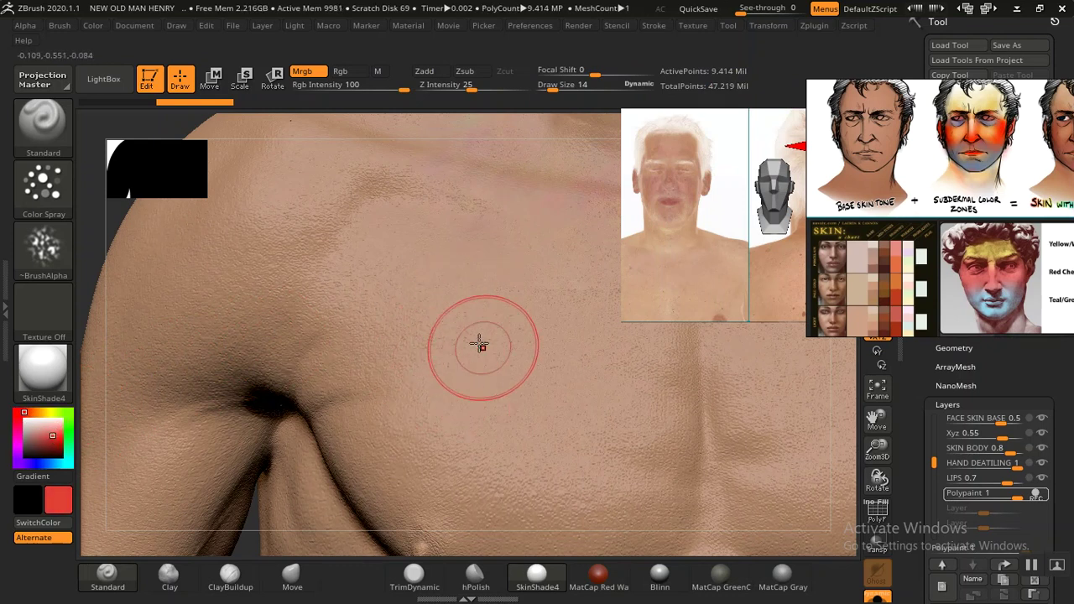
mouse_move(91, 235)
left_mouse_down()
mouse_move(163, 412)
mouse_move(350, 389)
left_mouse_up()
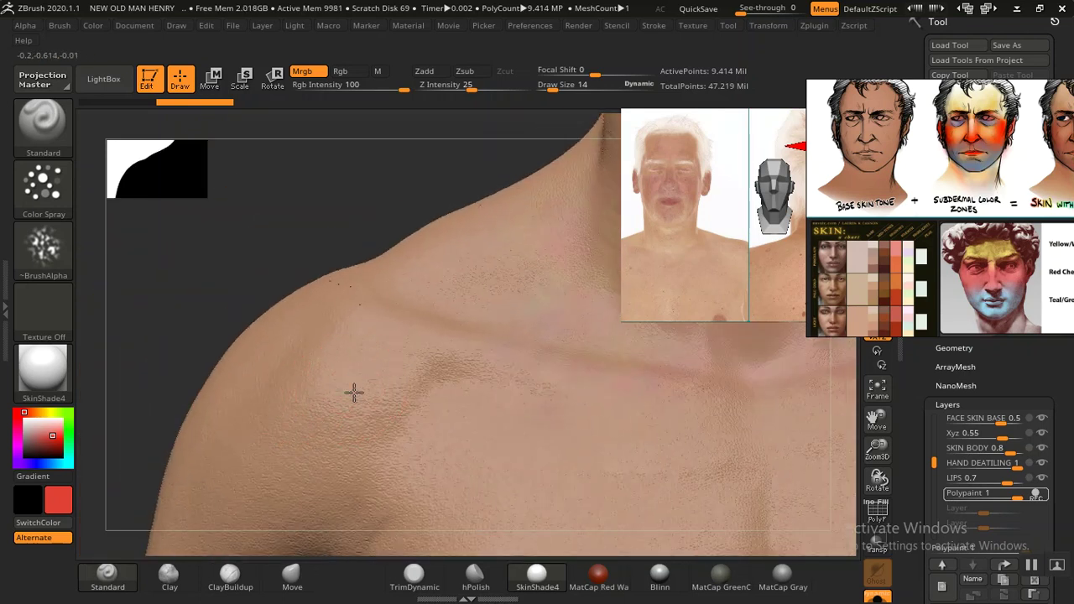
Step: Raise Draw Size to 34 and expand Tool > Texture Map
key("bracketright")
key("bracketright")
key("bracketright")
key("bracketright")
key("bracketright")
key("bracketright")
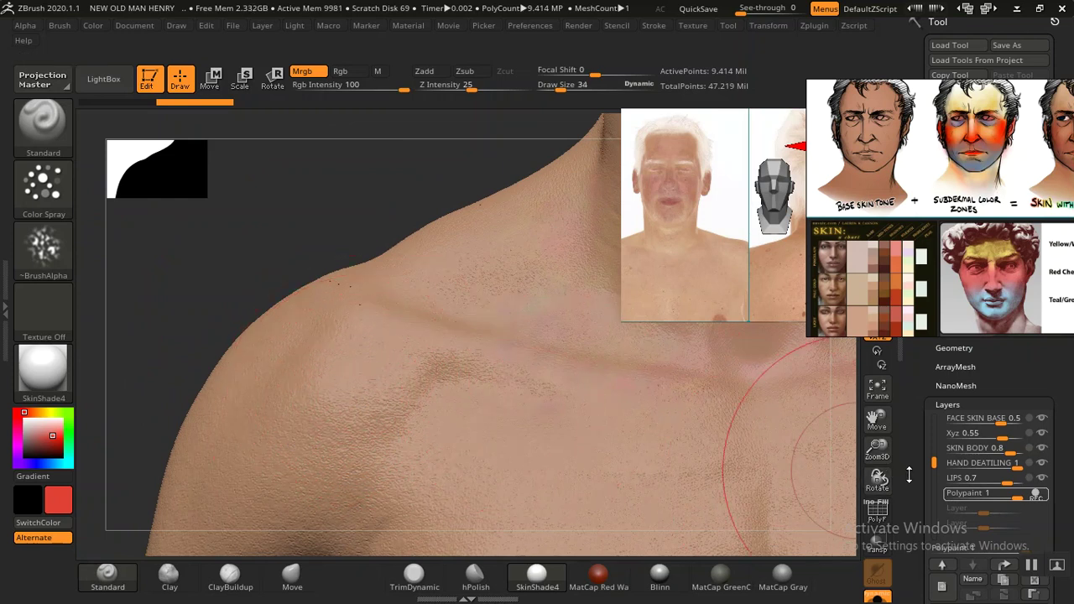
scroll(926, 369, "down", 5)
scroll(926, 369, "down", 3)
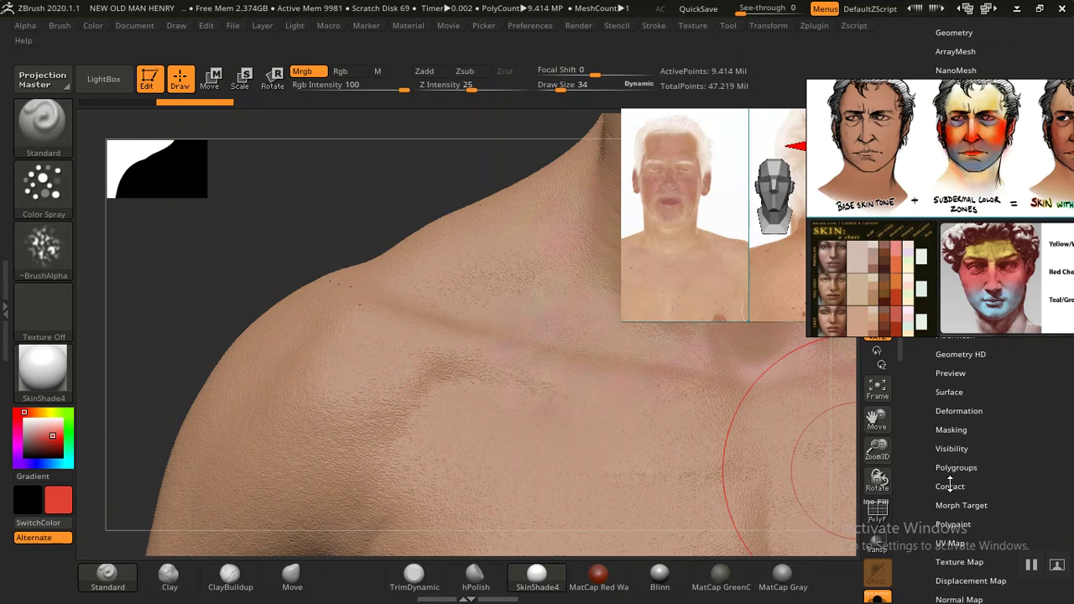
left_click(957, 561)
scroll(952, 504, "down", 3)
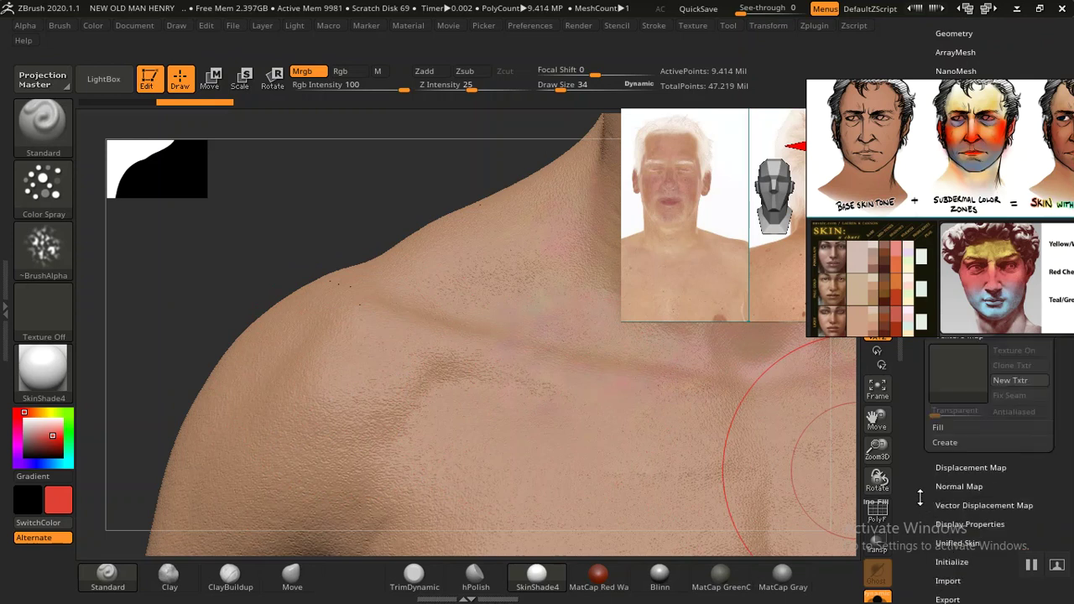
scroll(952, 469, "down", 3)
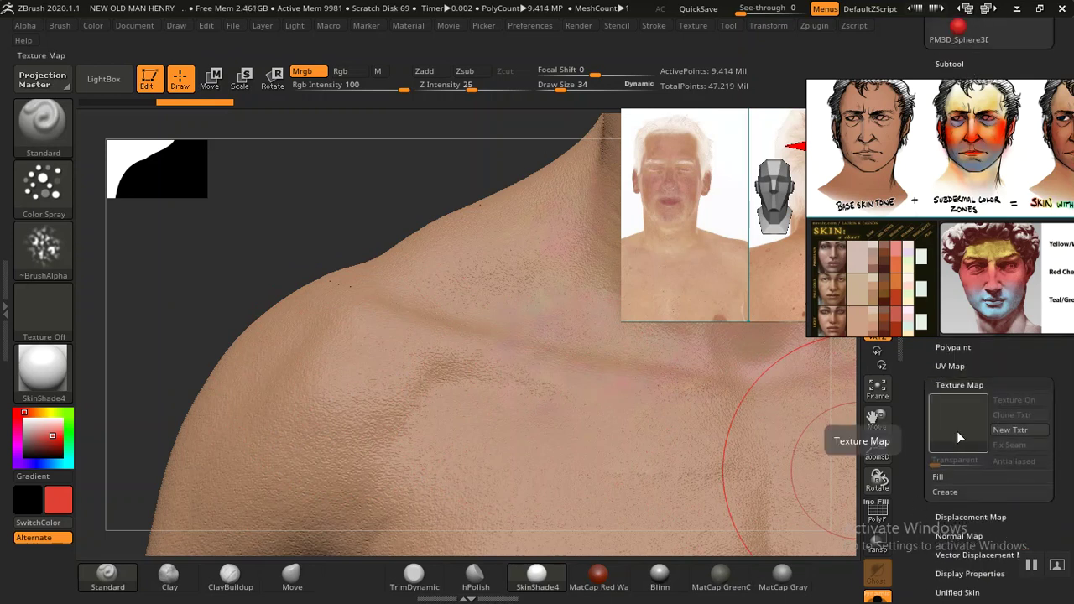
Step: Shrink the reference collage out of the way and frame the shoulder and neck up close
left_click_drag(347, 216, 391, 172, "alt")
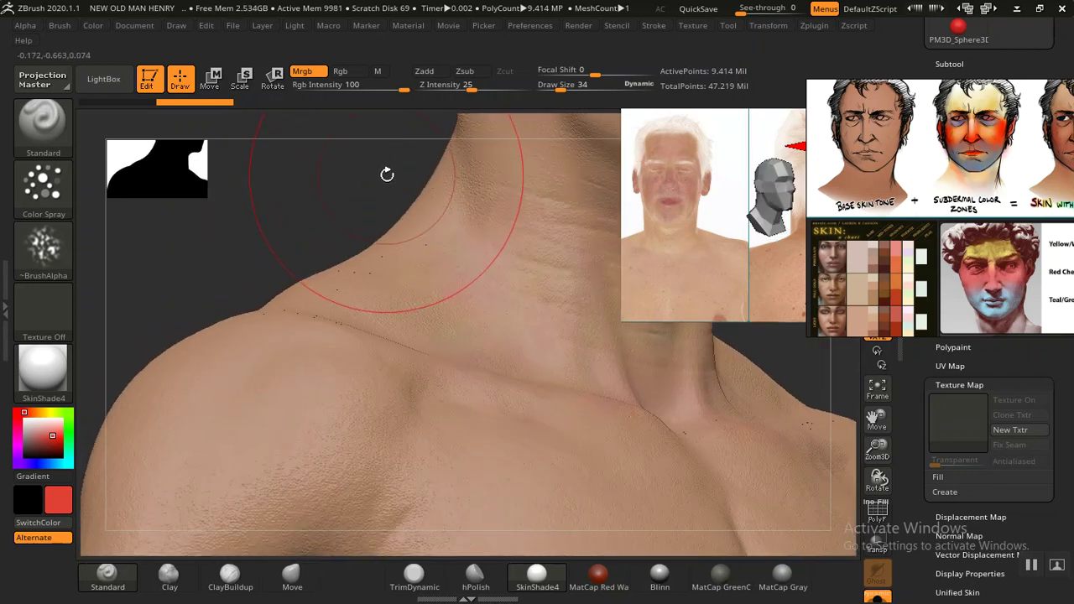
left_click_drag(848, 79, 552, 214)
left_click_drag(311, 232, 450, 199)
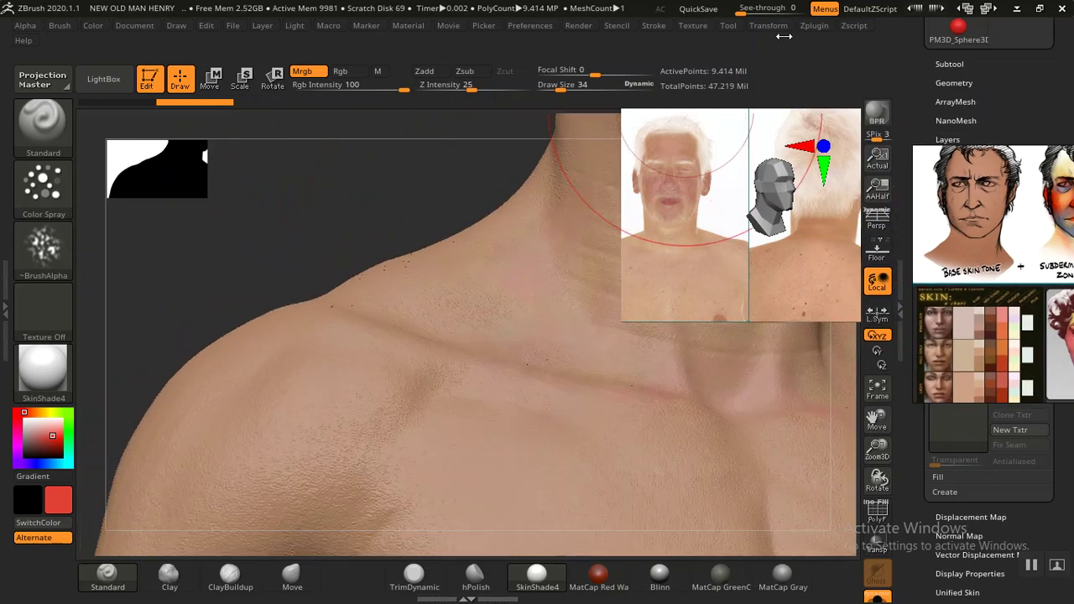
left_click_drag(103, 431, 372, 367)
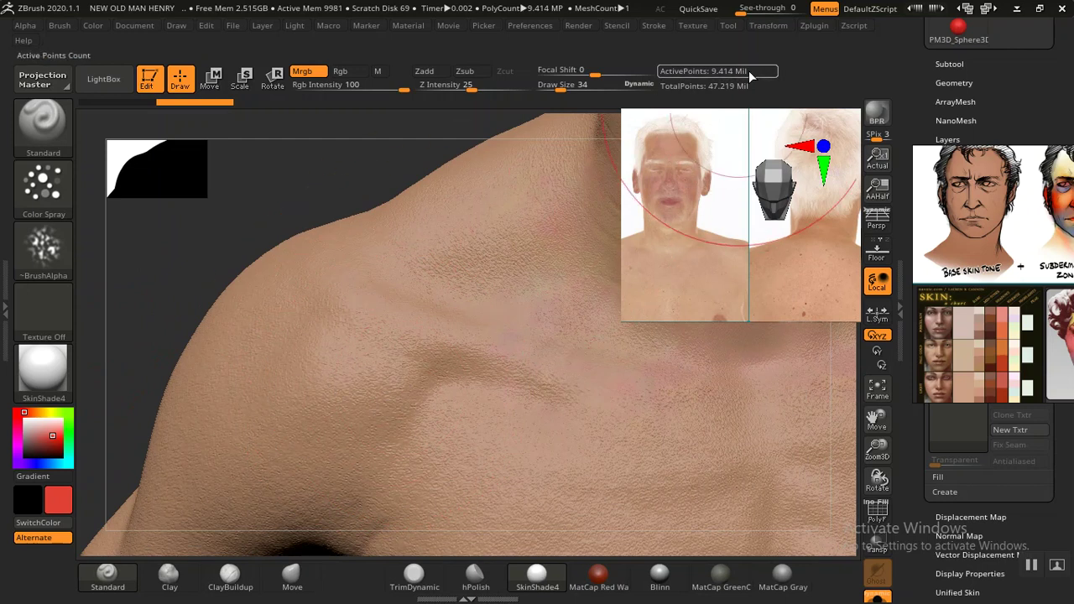
left_click(696, 27)
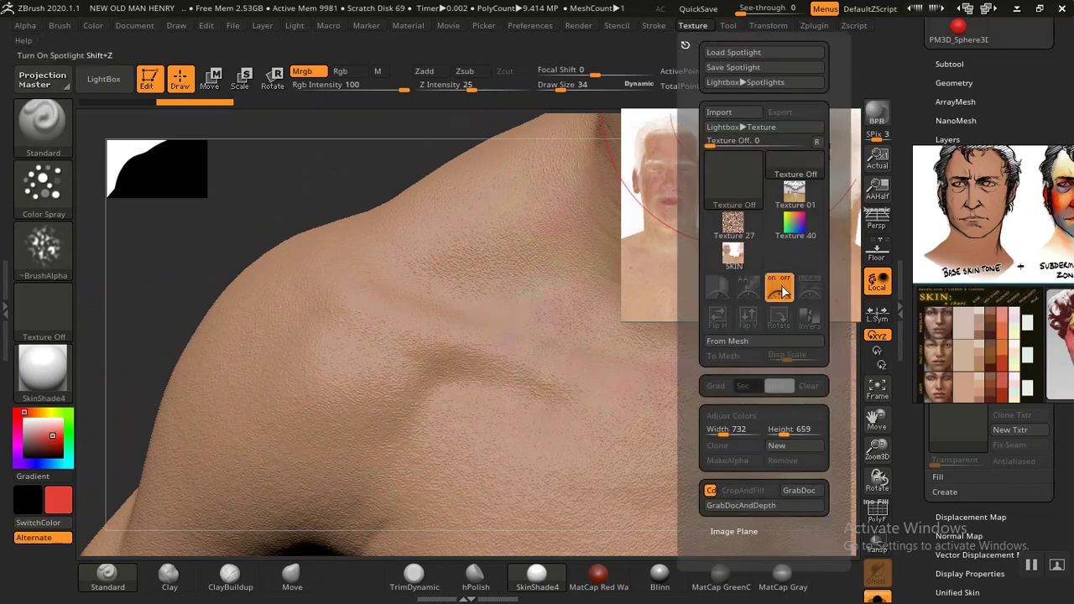
Step: Turn Spotlight off, then undo a trial red stroke on the shoulder
left_click(781, 287)
mouse_move(372, 342)
left_mouse_down()
mouse_move(360, 364)
mouse_move(451, 343)
left_mouse_up()
key("ctrl")
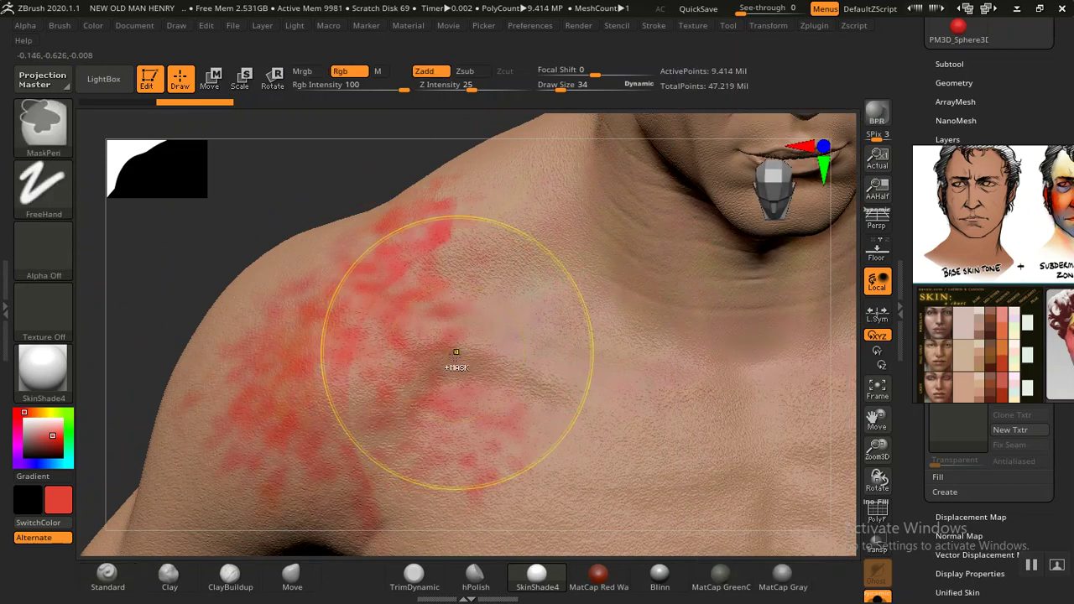
key("ctrl+z")
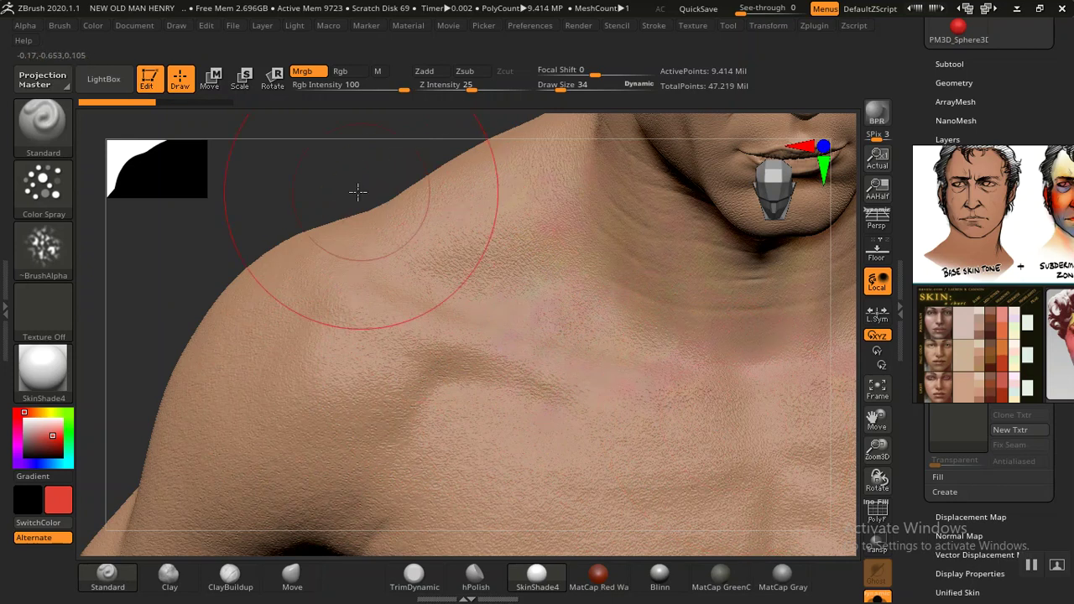
Step: Zoom out to the chest and face and lower Draw Size to 11
left_click_drag(355, 192, 388, 191)
mouse_move(387, 196)
left_mouse_down()
mouse_move(370, 204)
mouse_move(347, 183)
mouse_move(357, 197)
mouse_move(227, 243)
left_mouse_up()
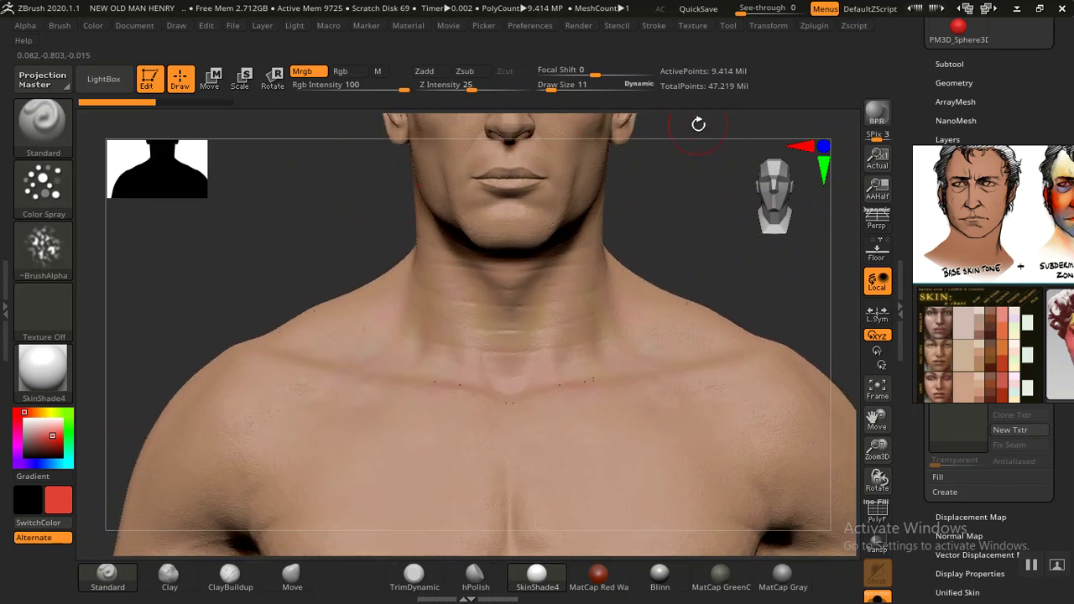
left_click(811, 26)
left_click(773, 29)
left_click(740, 30)
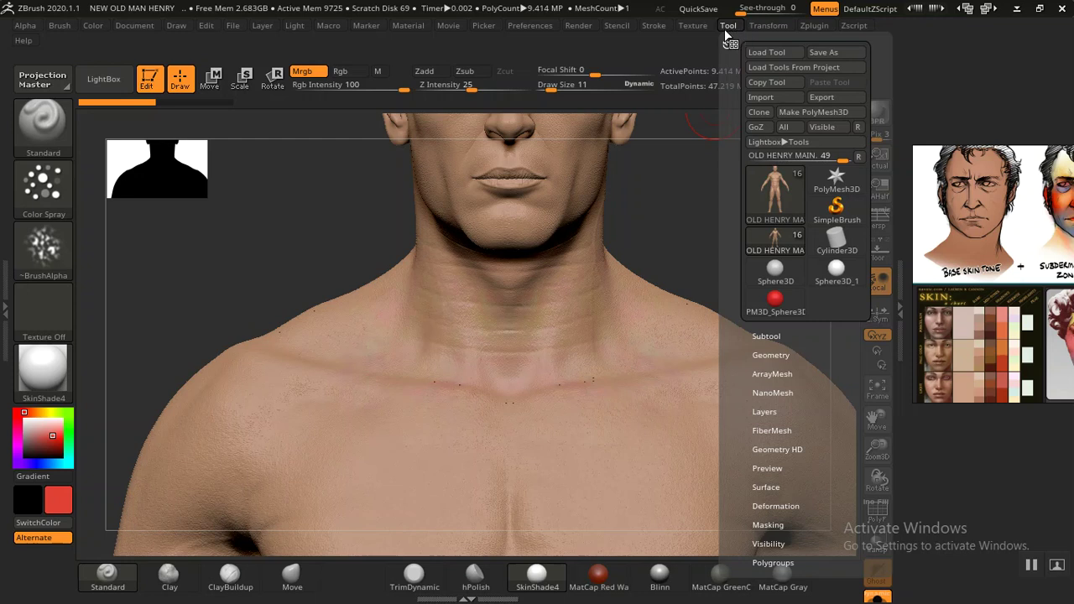
left_click(691, 31)
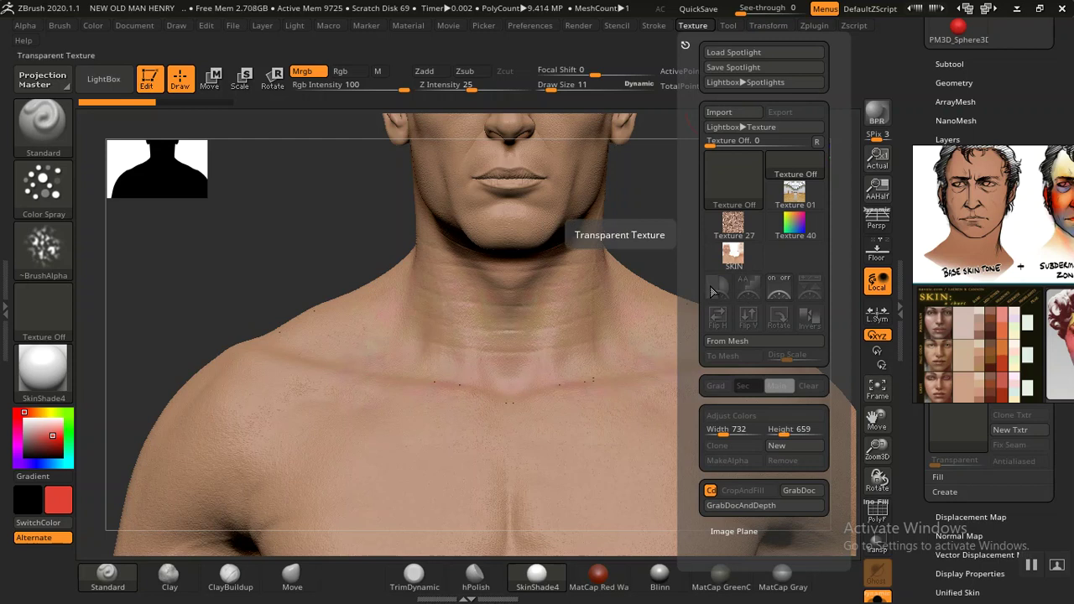
Step: Make SKIN the brush texture, sample a skin tone from it, and undo a trial shoulder spray
left_click(732, 251)
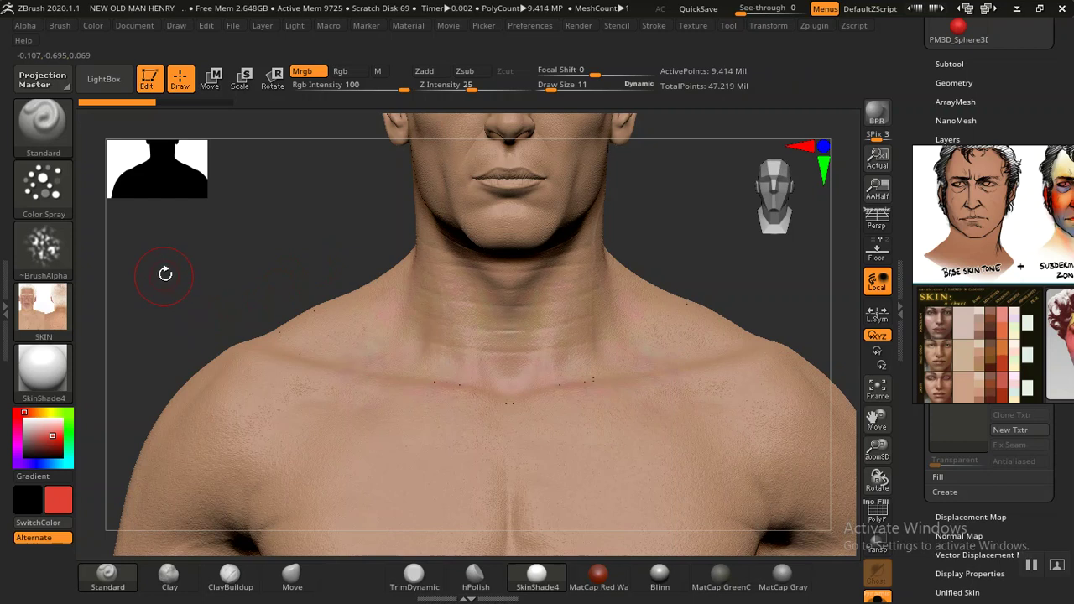
mouse_move(46, 437)
left_mouse_down()
mouse_move(27, 295)
mouse_move(30, 321)
mouse_move(56, 309)
mouse_move(33, 325)
left_mouse_up()
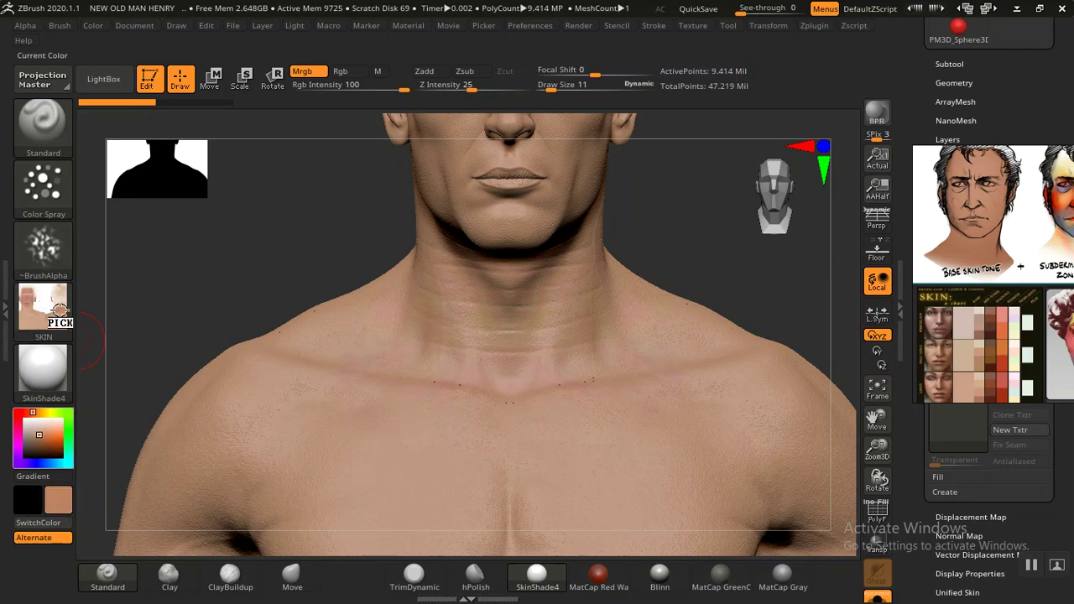
mouse_move(195, 287)
left_mouse_down()
mouse_move(256, 260)
mouse_move(259, 281)
mouse_move(214, 259)
mouse_move(221, 269)
mouse_move(190, 265)
mouse_move(199, 257)
mouse_move(210, 284)
left_mouse_up()
mouse_move(231, 407)
left_mouse_down()
mouse_move(204, 391)
mouse_move(163, 410)
mouse_move(296, 453)
mouse_move(331, 434)
left_mouse_up()
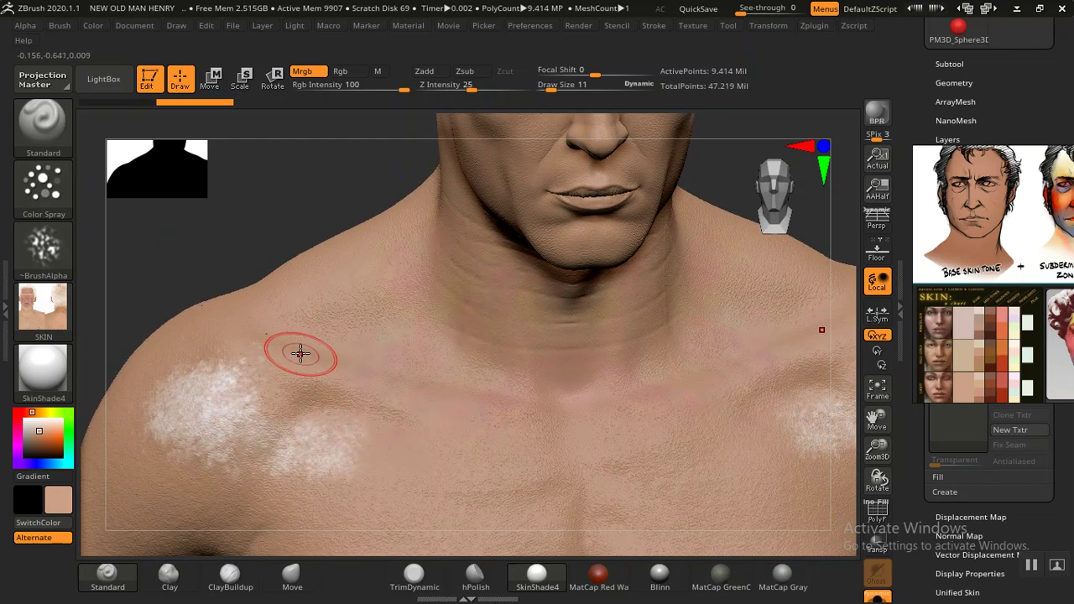
key("ctrl")
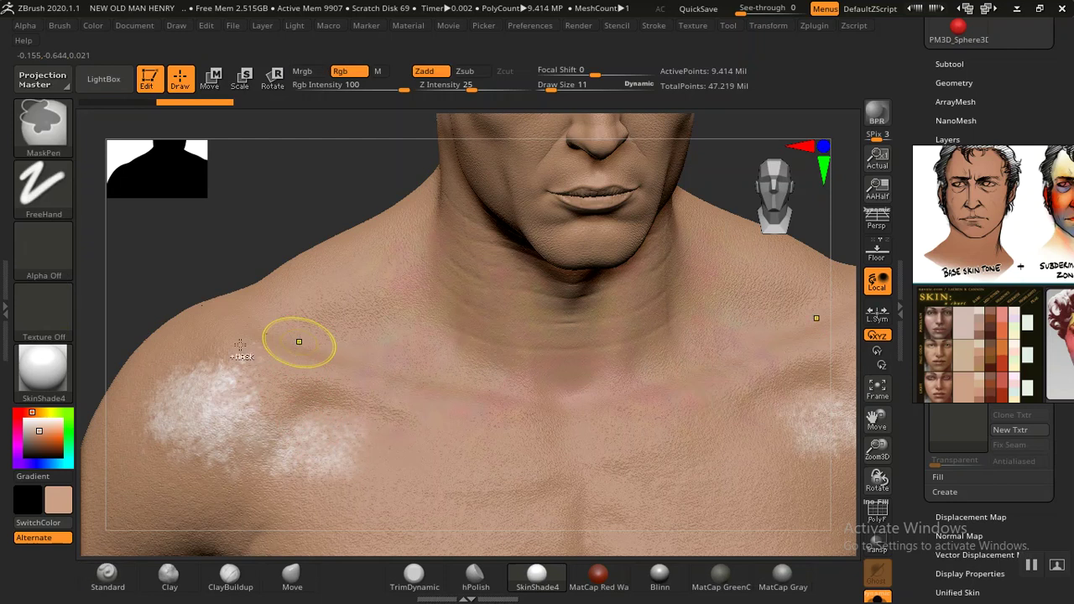
key("ctrl+z")
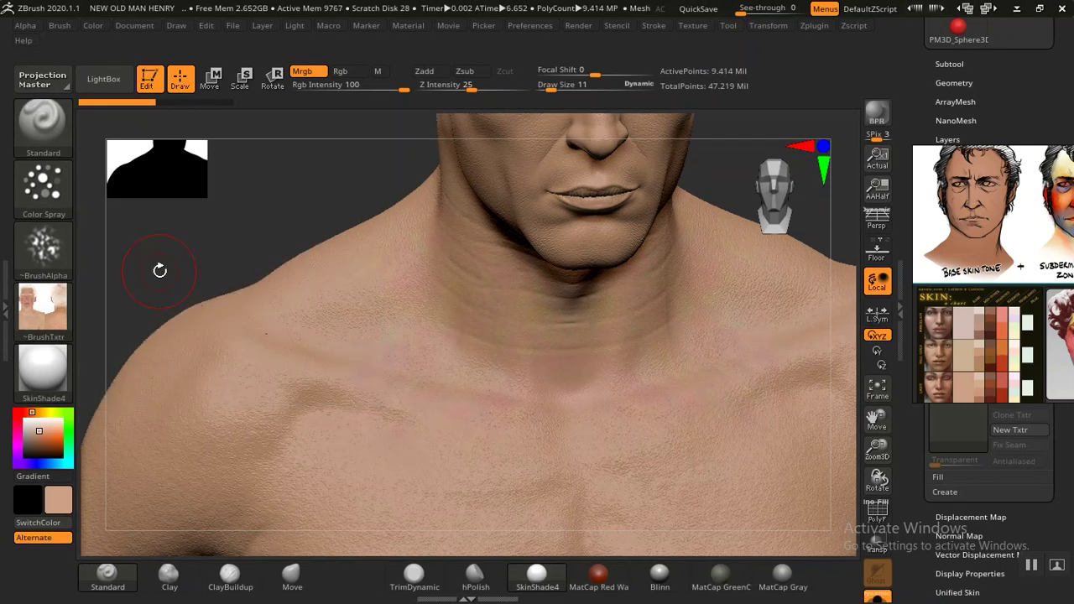
Step: Turn the brush texture off and set the paint colour to saturated red
left_click(72, 323)
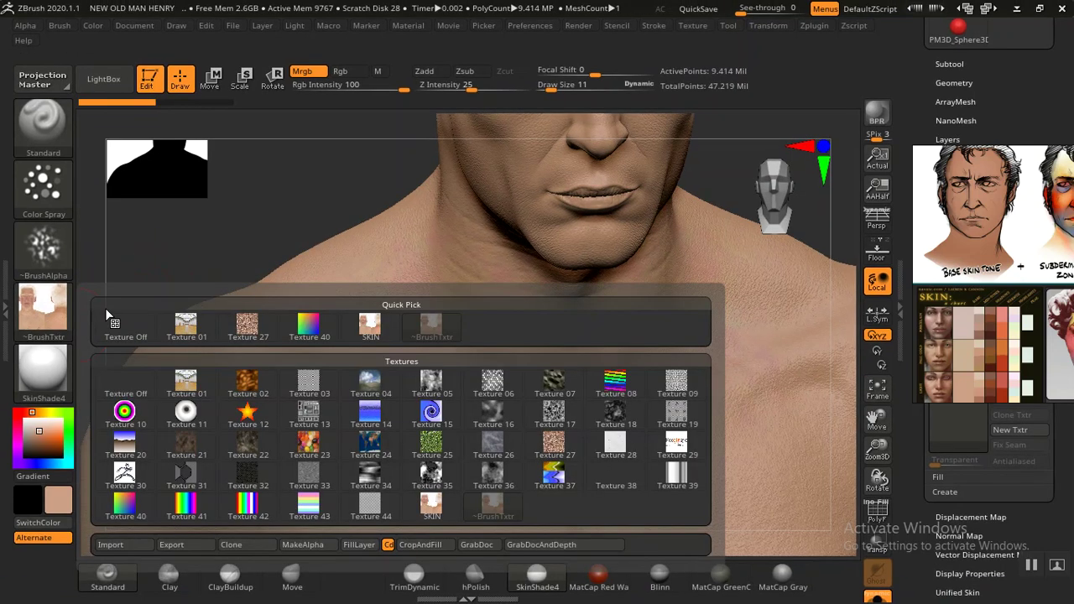
left_click(103, 321)
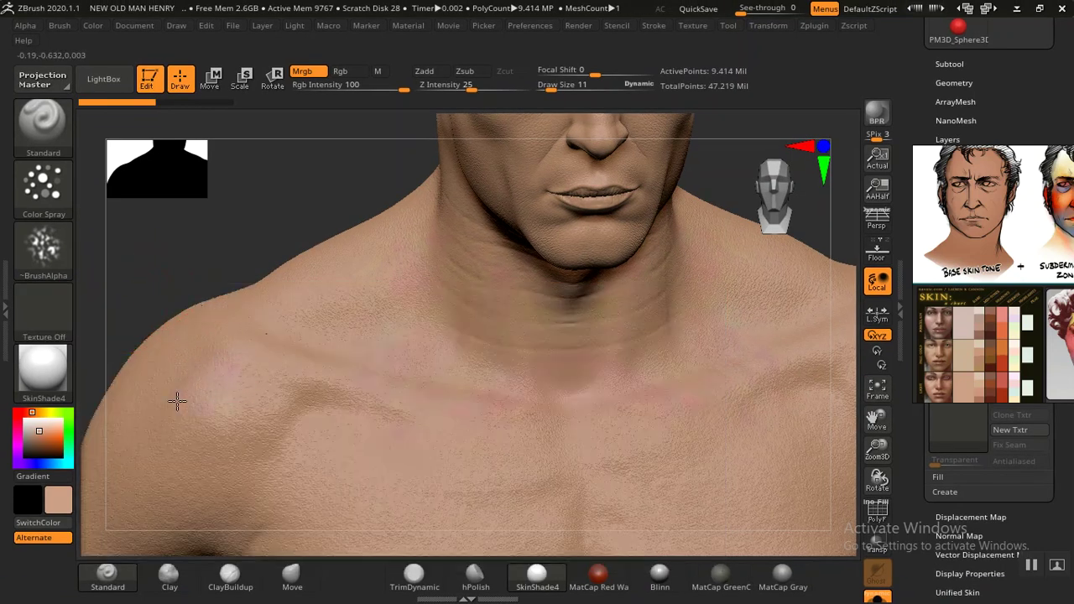
key("ctrl")
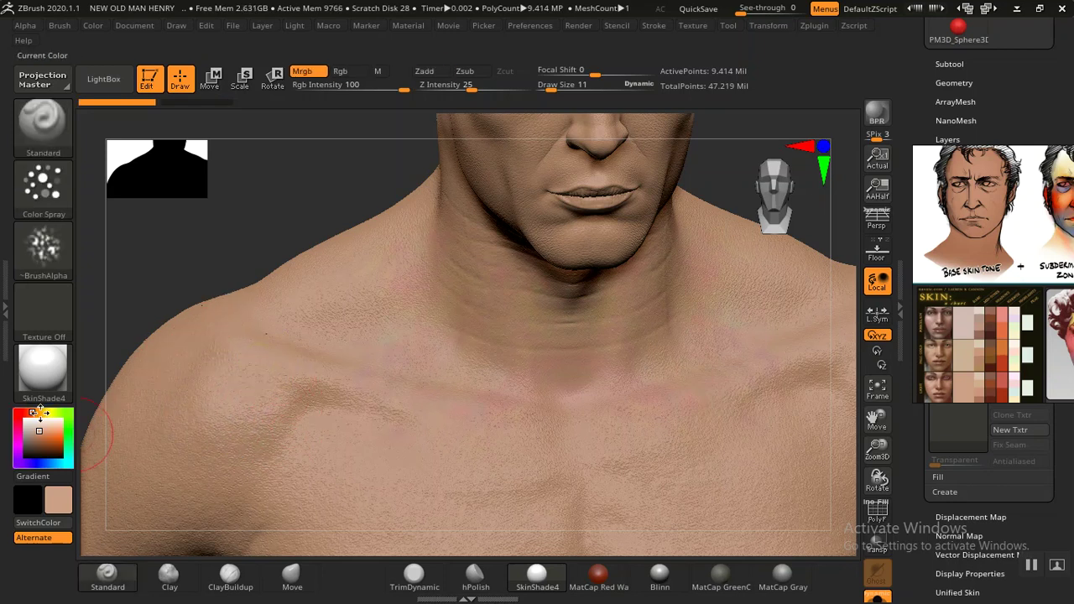
left_click_drag(18, 414, 21, 413)
left_click(53, 434)
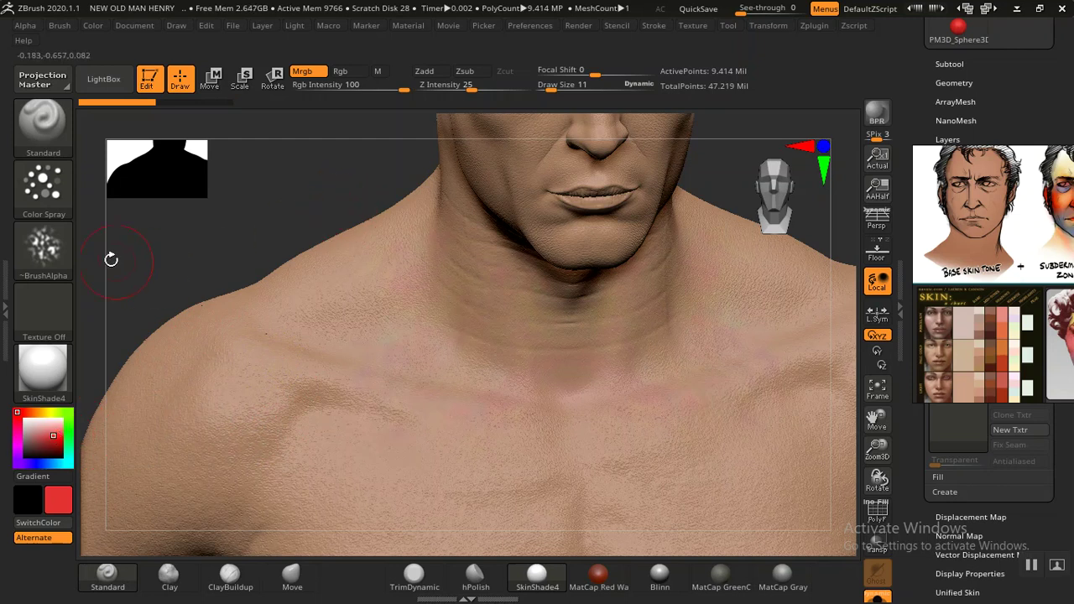
Step: Switch the brush alpha to Alpha 22 and undo a red test stroke on the shoulders
left_click(42, 247)
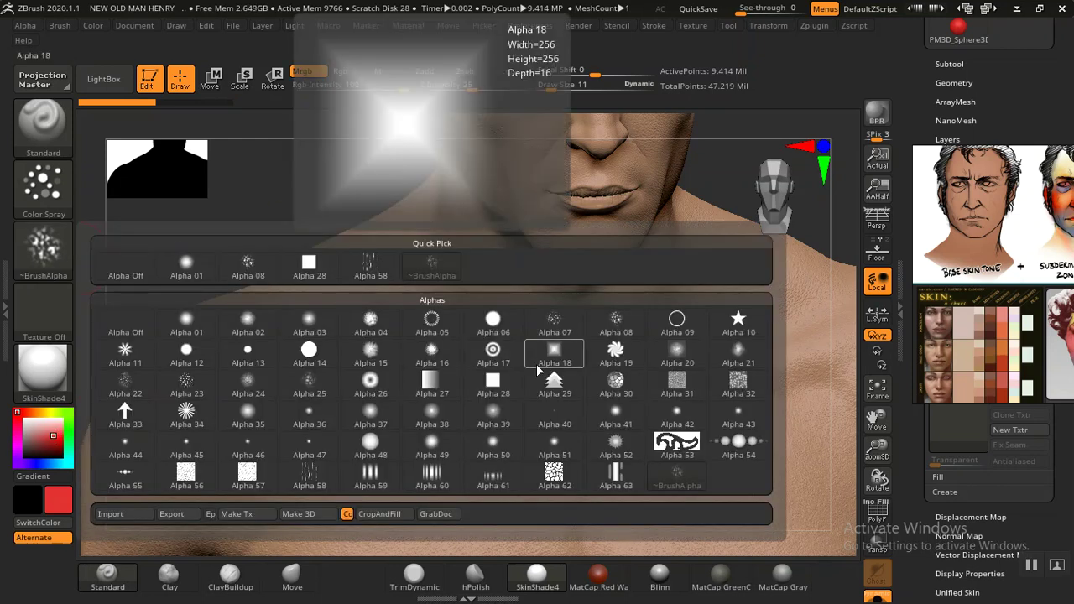
mouse_move(186, 384)
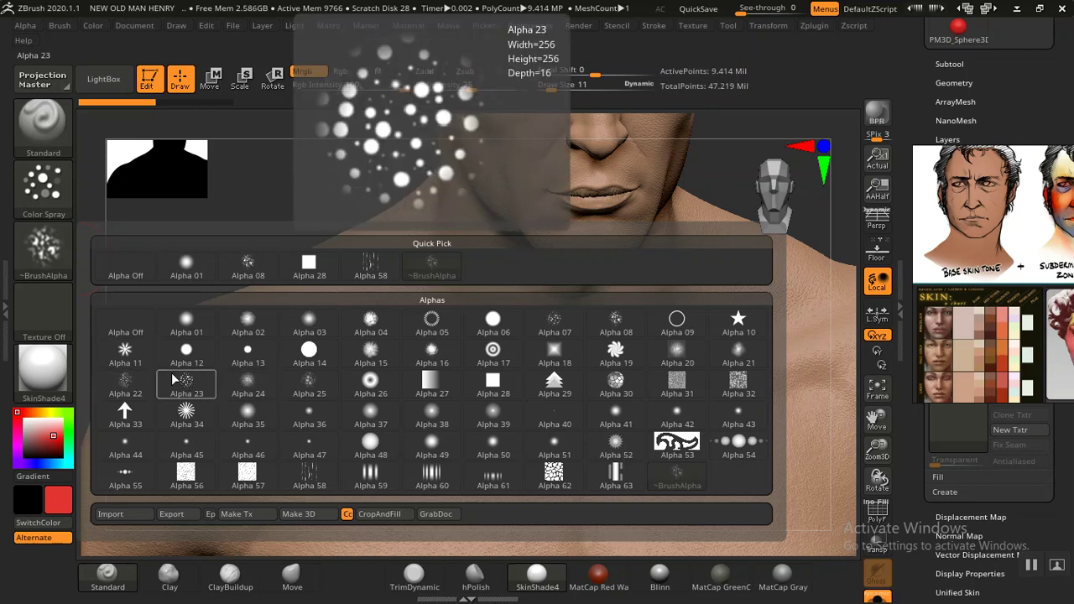
left_click(126, 382)
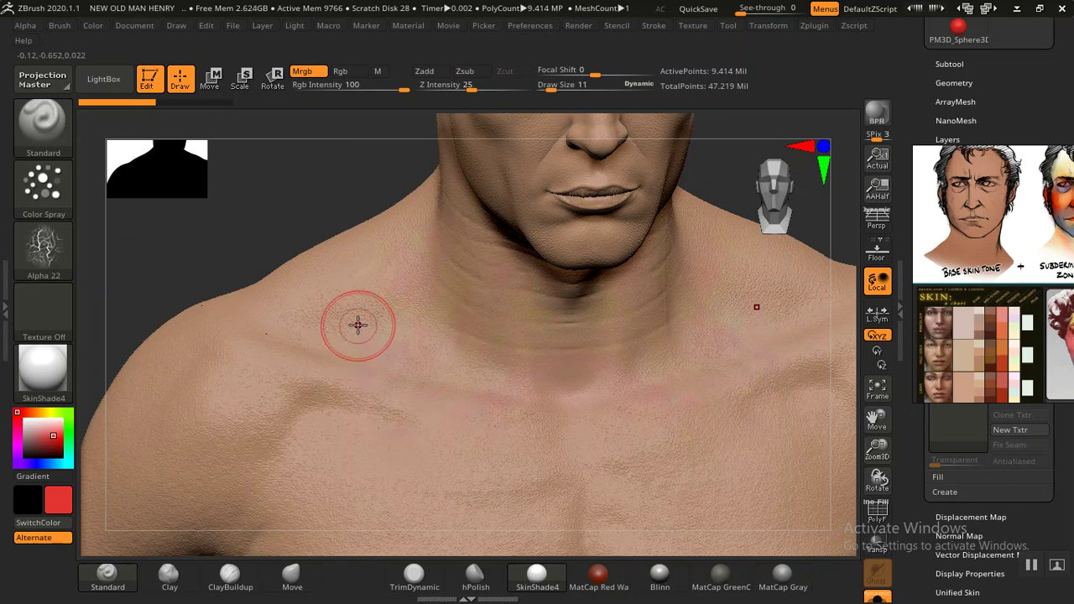
mouse_move(355, 257)
left_mouse_down()
mouse_move(310, 285)
mouse_move(388, 304)
left_mouse_up()
key("ctrl")
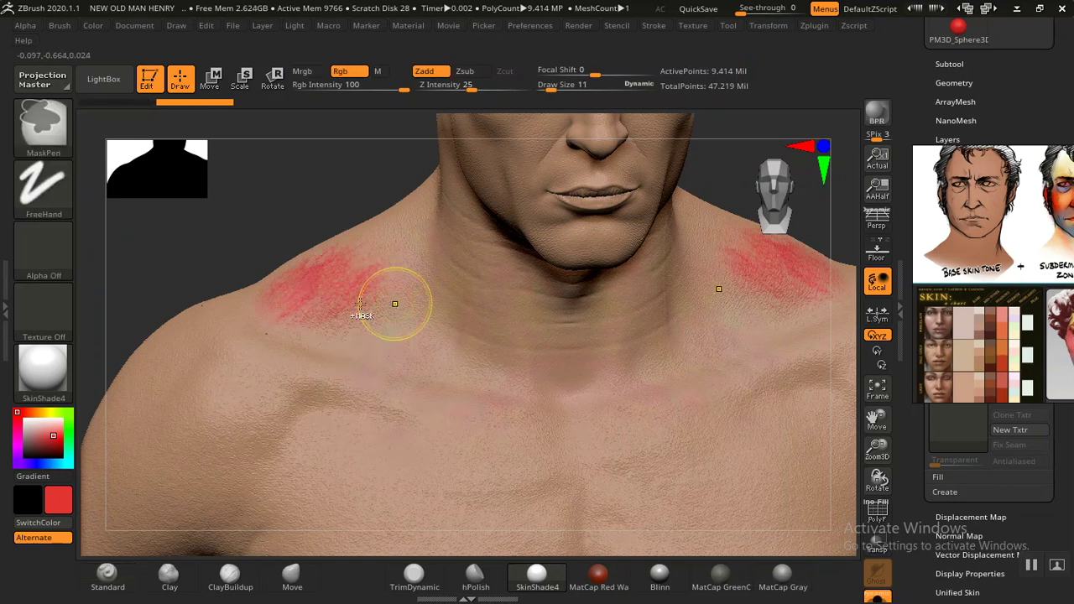
key("ctrl+z")
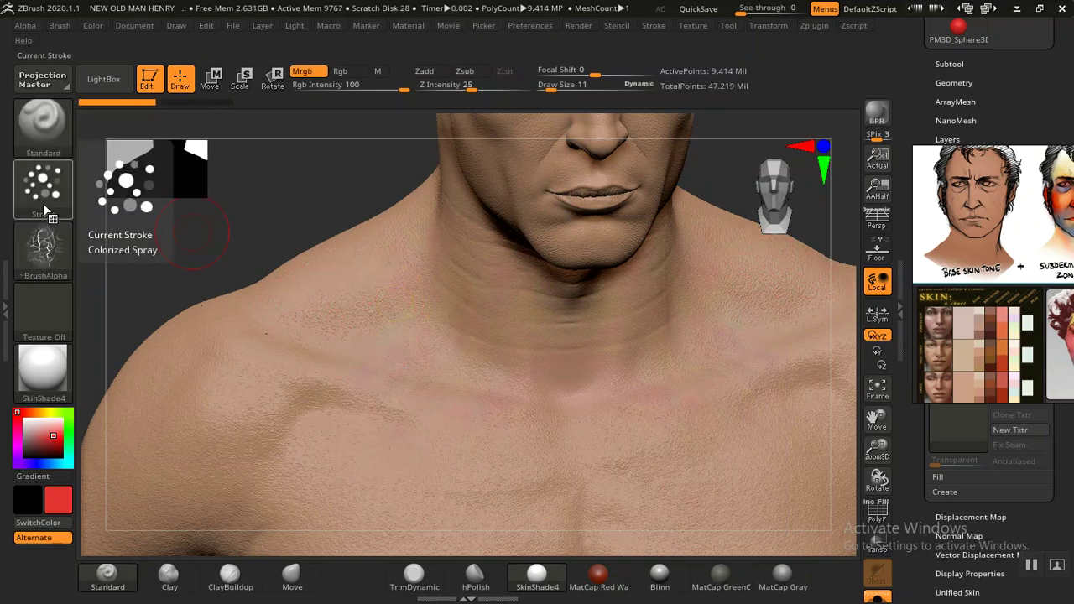
Step: Lower Rgb Intensity to 23 and raise Draw Size to 23
left_click(44, 185)
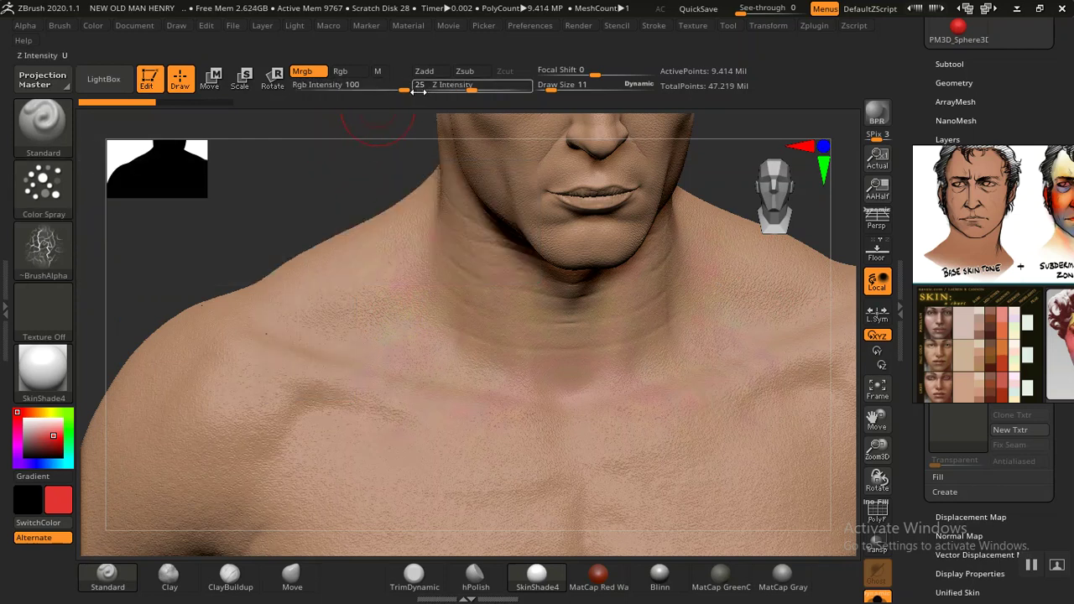
left_click_drag(411, 89, 348, 89)
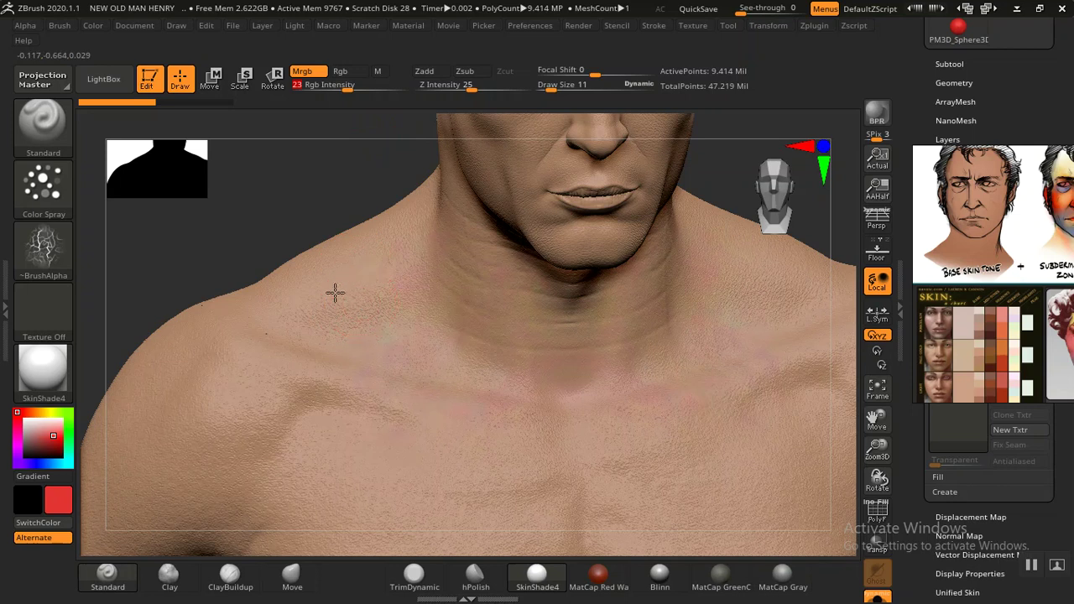
left_click_drag(280, 353, 352, 338)
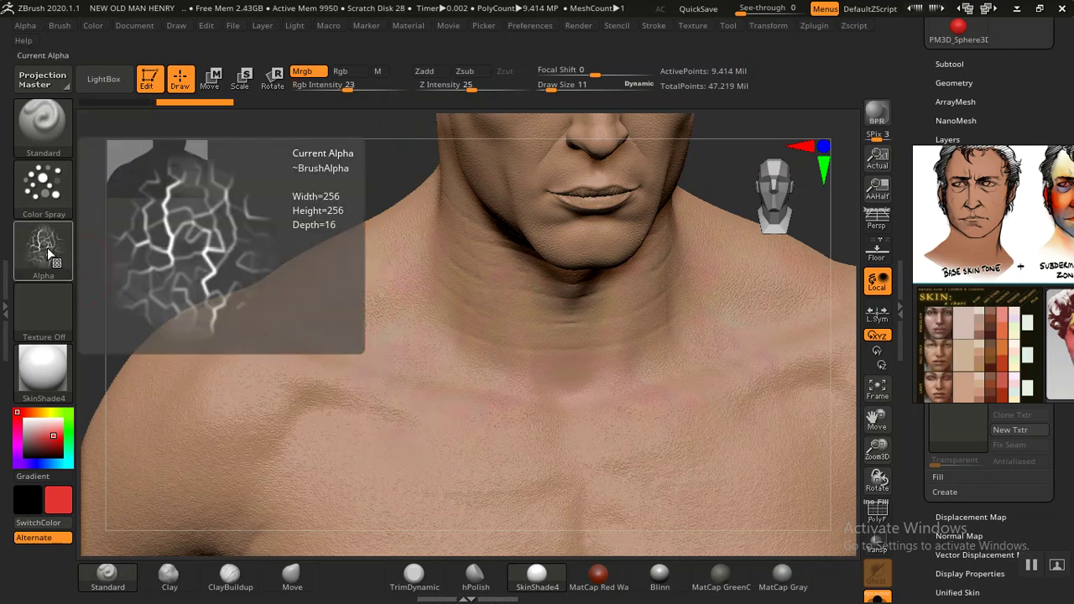
left_click(43, 184)
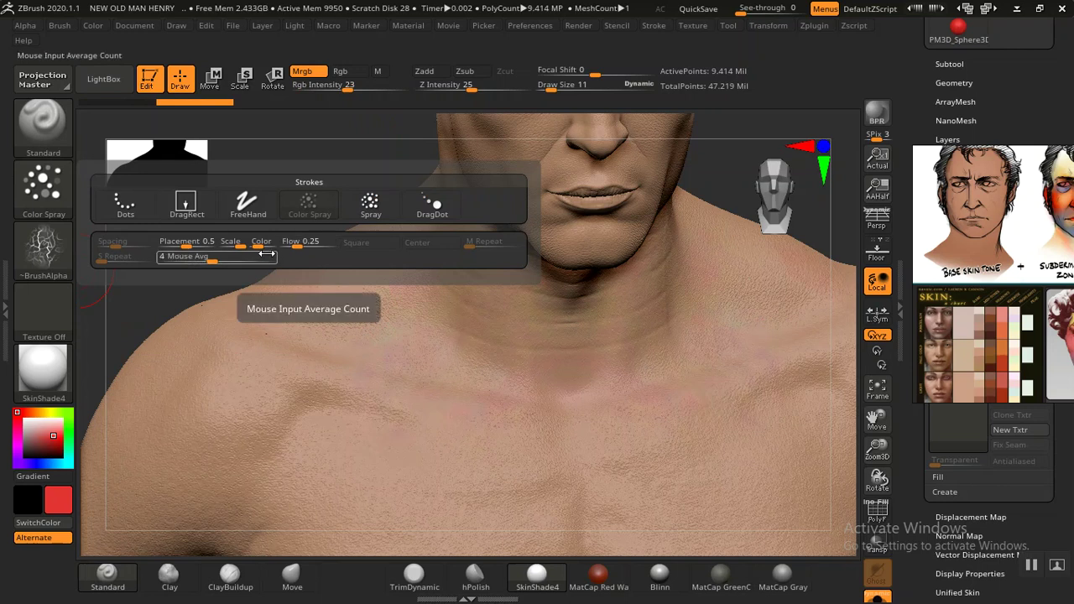
key("bracketright")
key("bracketright")
key("bracketright")
key("bracketright")
left_click(44, 191)
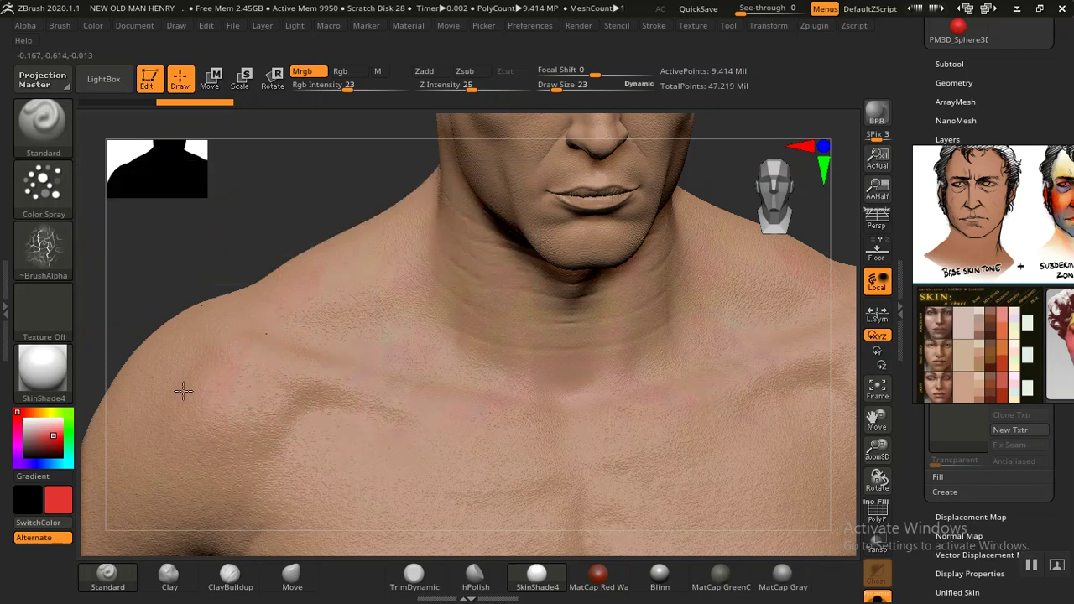
Step: Orbit to the shoulder and undo the red patches painted there
left_click_drag(276, 223, 379, 348)
mouse_move(638, 369)
left_mouse_down()
mouse_move(724, 376)
mouse_move(555, 390)
left_mouse_up()
key("ctrl")
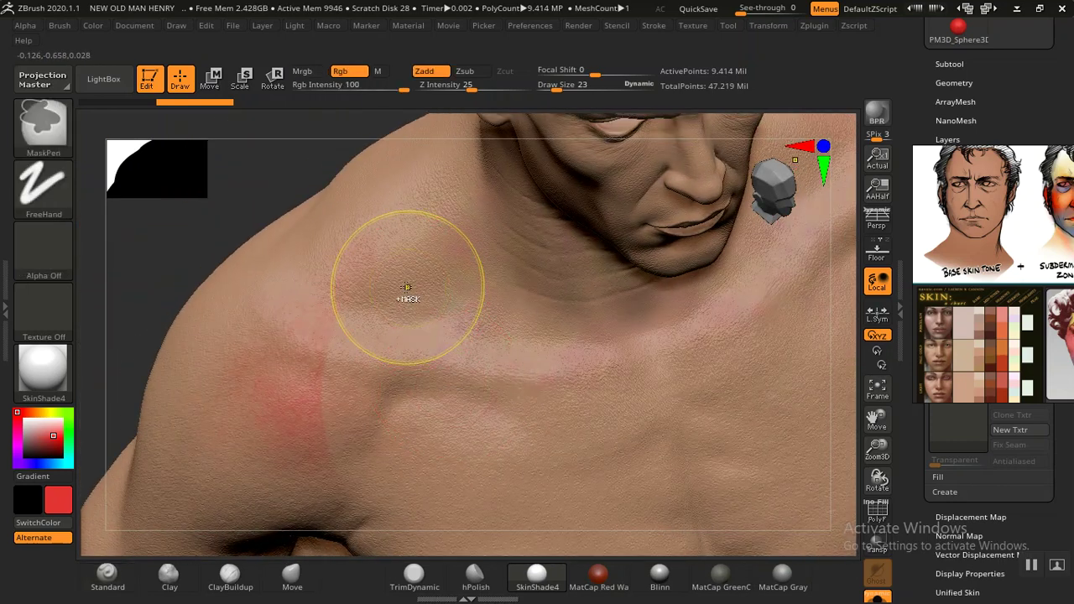
key("ctrl+z")
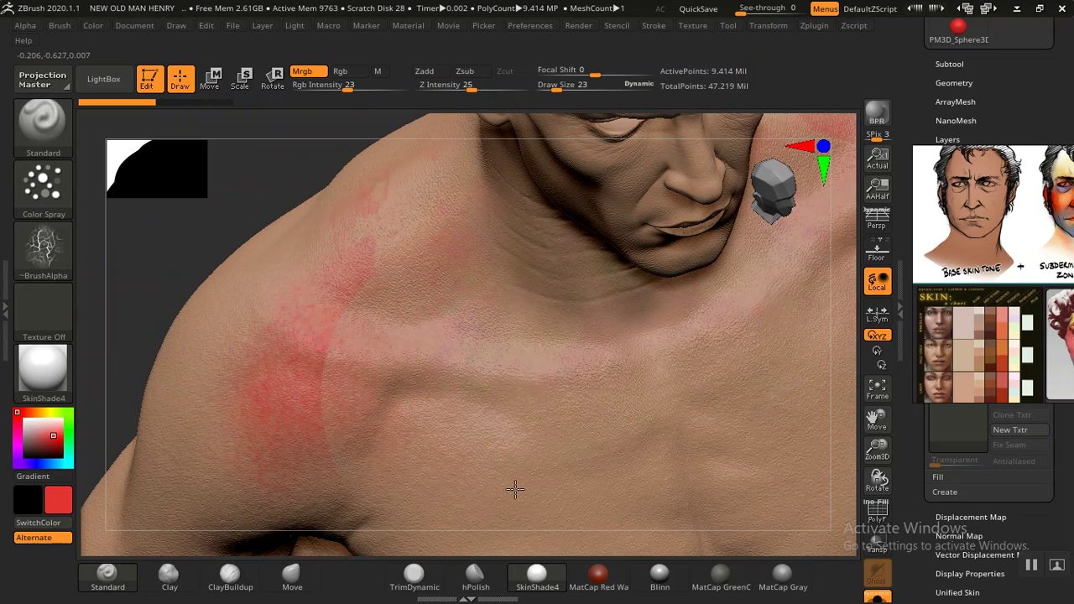
mouse_move(283, 235)
left_mouse_down()
mouse_move(443, 182)
mouse_move(364, 201)
mouse_move(323, 181)
mouse_move(333, 180)
left_mouse_up()
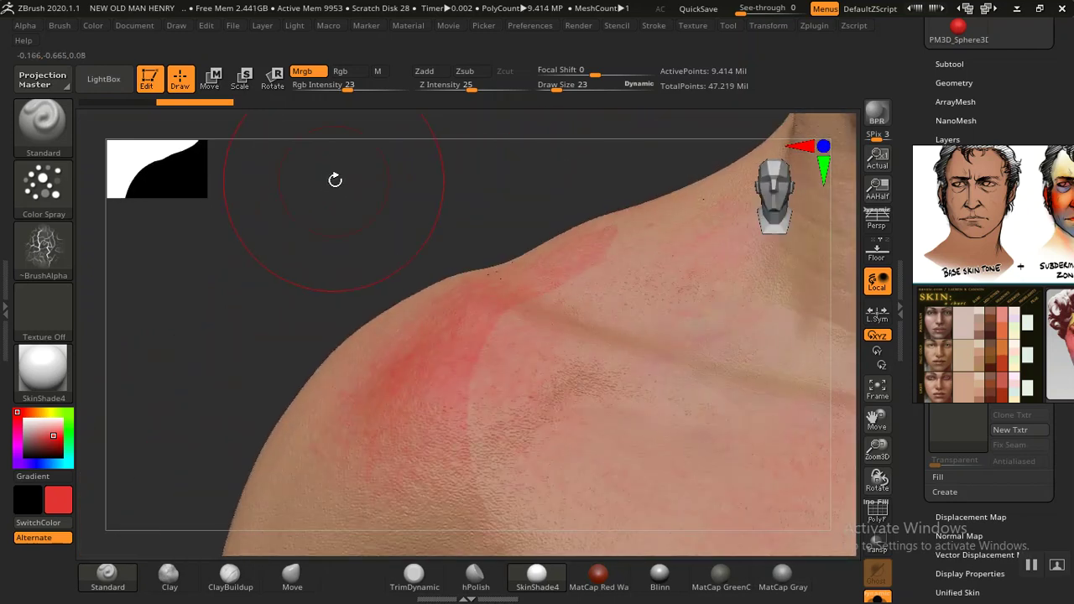
key("ctrl")
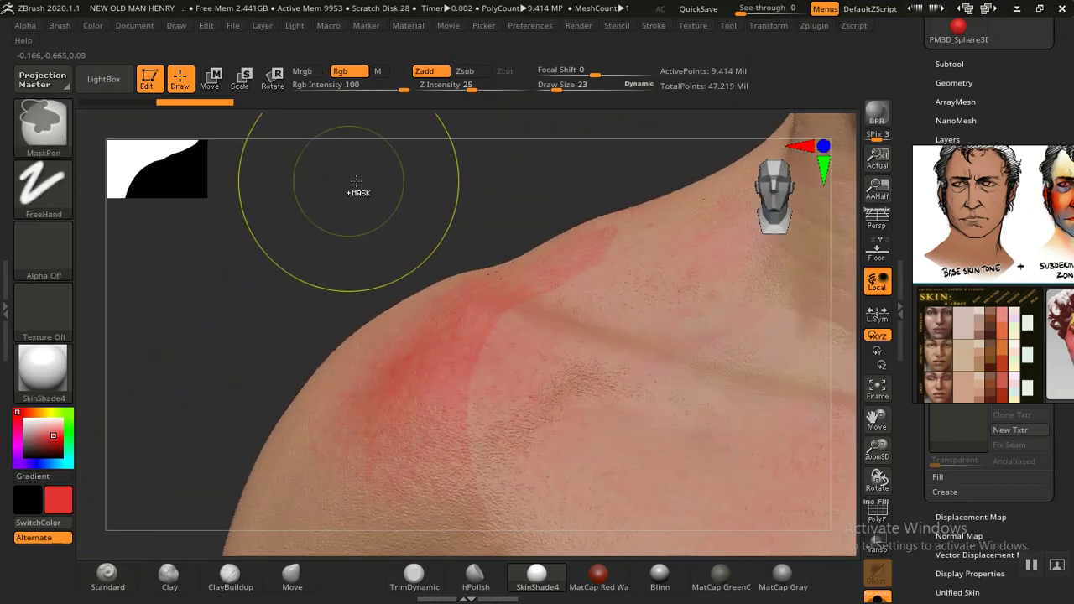
key("ctrl+z")
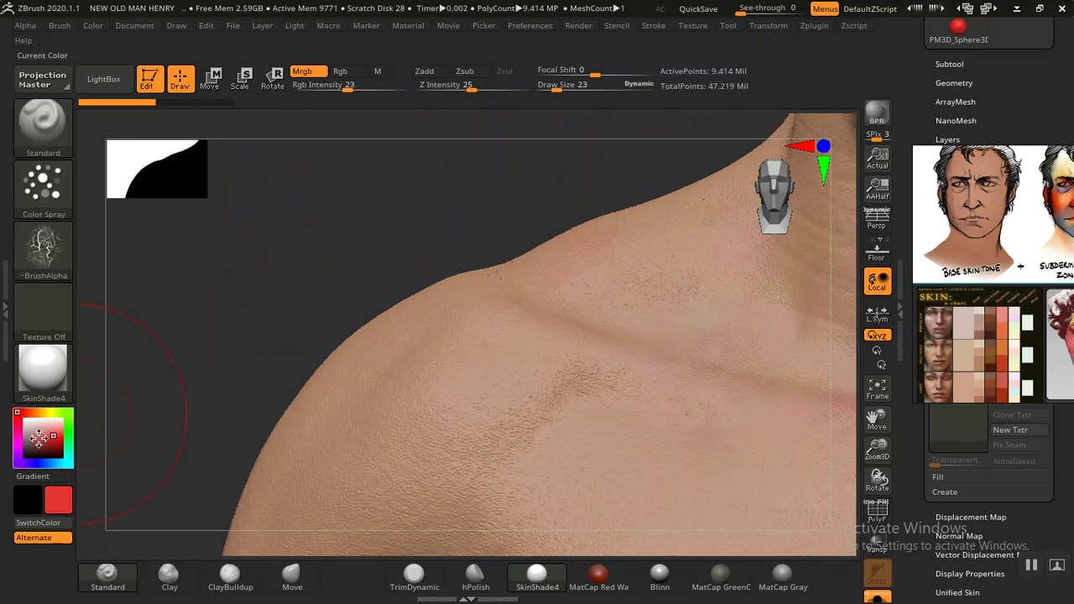
Step: Sample the model's skin tone as the secondary colour and reframe the view
left_click_drag(34, 429, 419, 442)
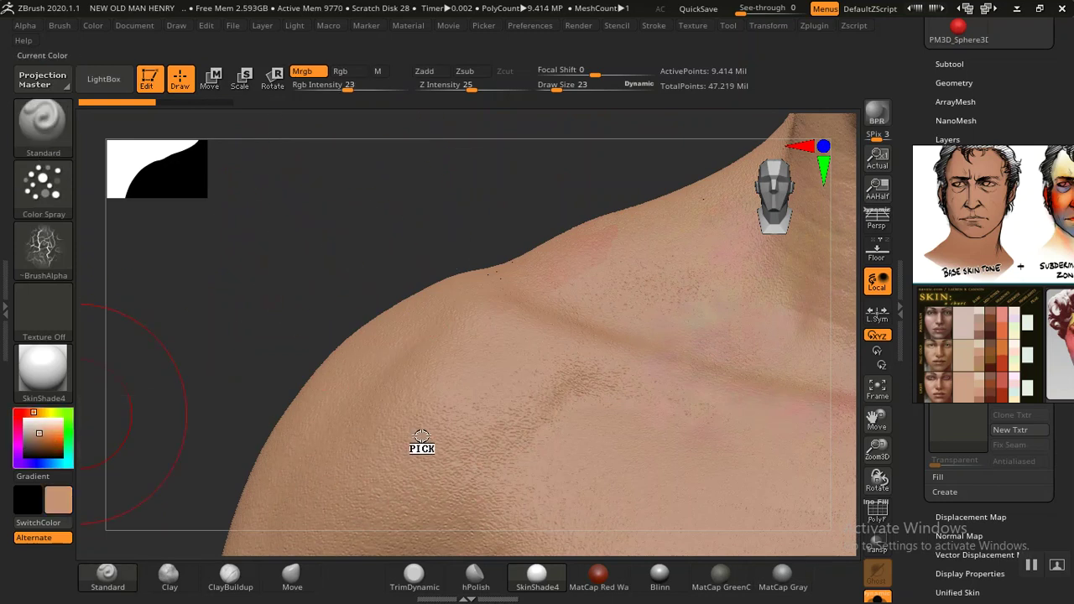
left_click_drag(424, 260, 517, 302)
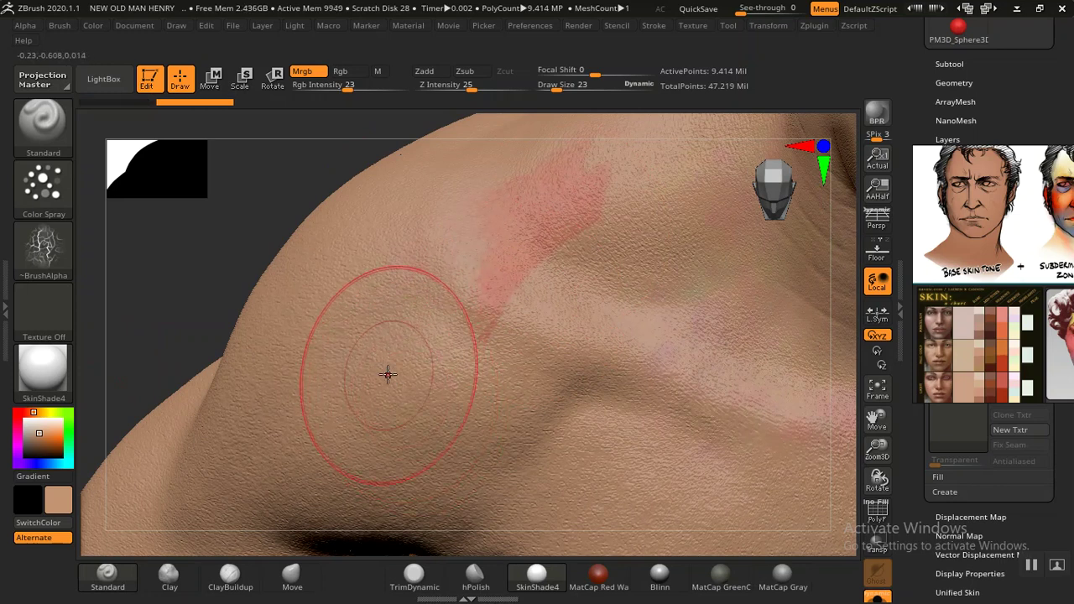
key("ctrl")
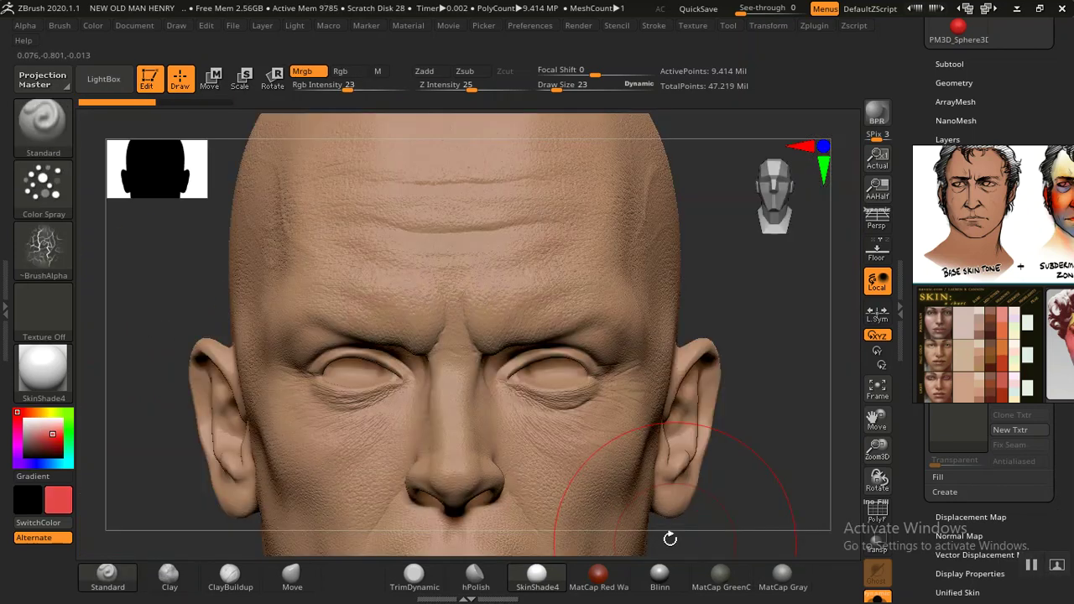
Step: Shrink the brush to size 15 and paint a faint red tint on the forehead
left_click_drag(775, 316, 778, 325)
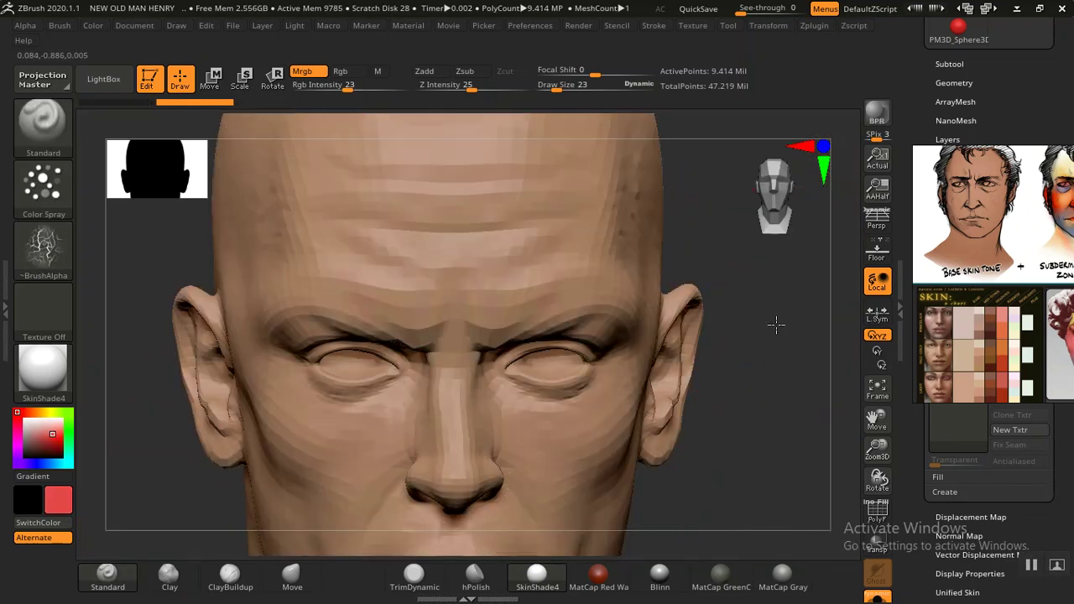
key("bracketleft")
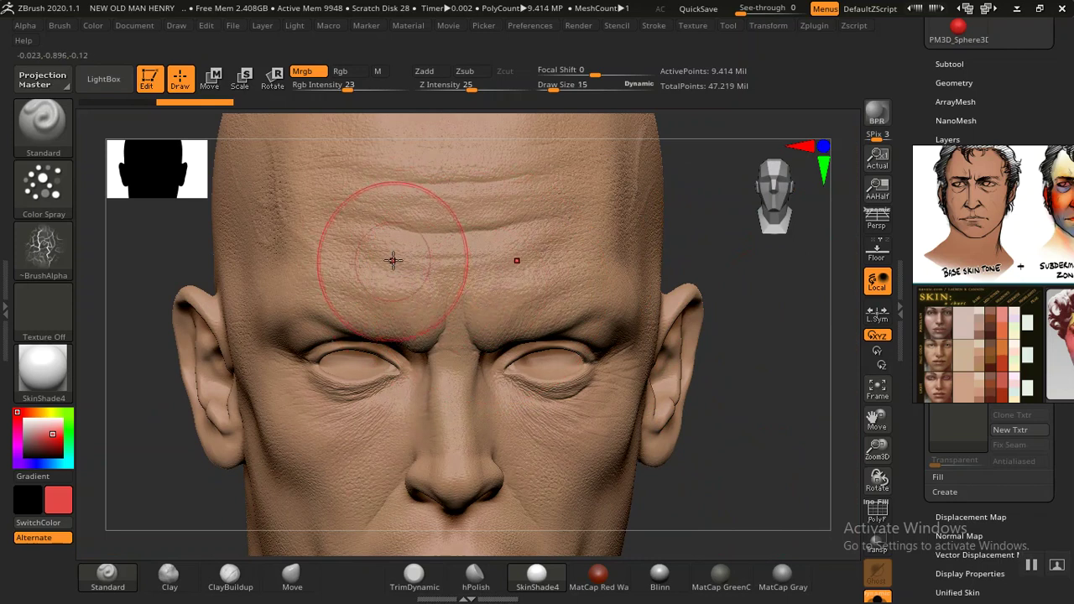
left_click_drag(392, 256, 437, 225)
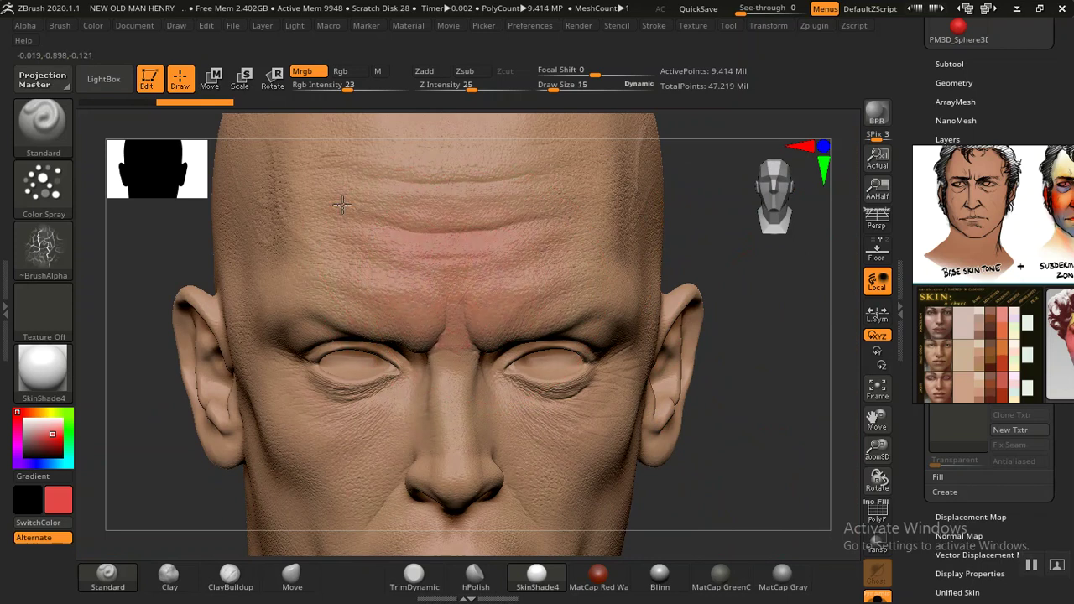
left_click_drag(931, 265, 768, 255)
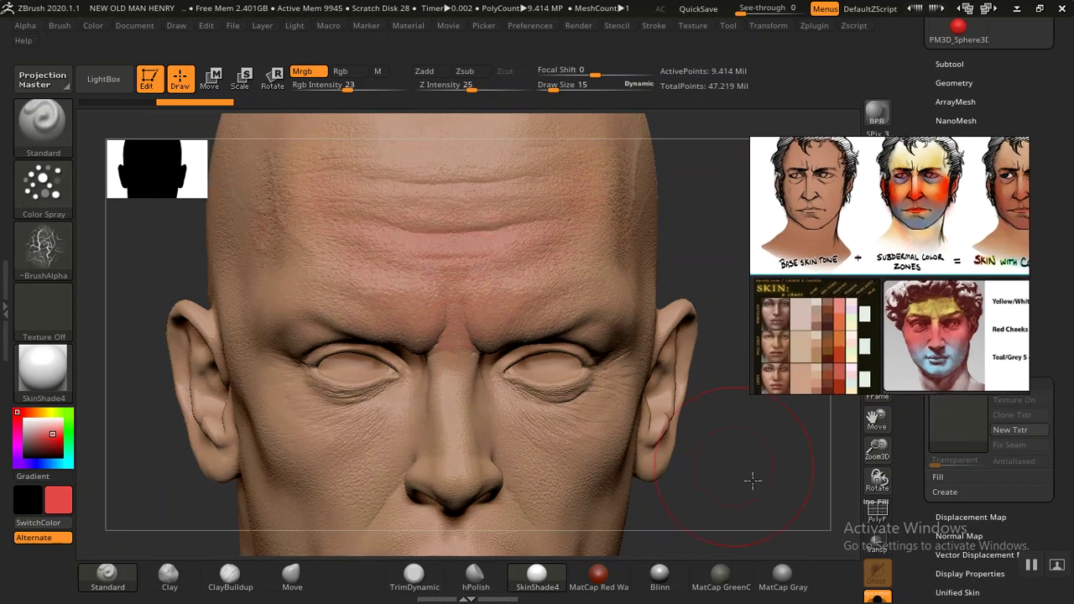
mouse_move(746, 462)
left_mouse_down()
mouse_move(364, 309)
mouse_move(280, 249)
left_mouse_up()
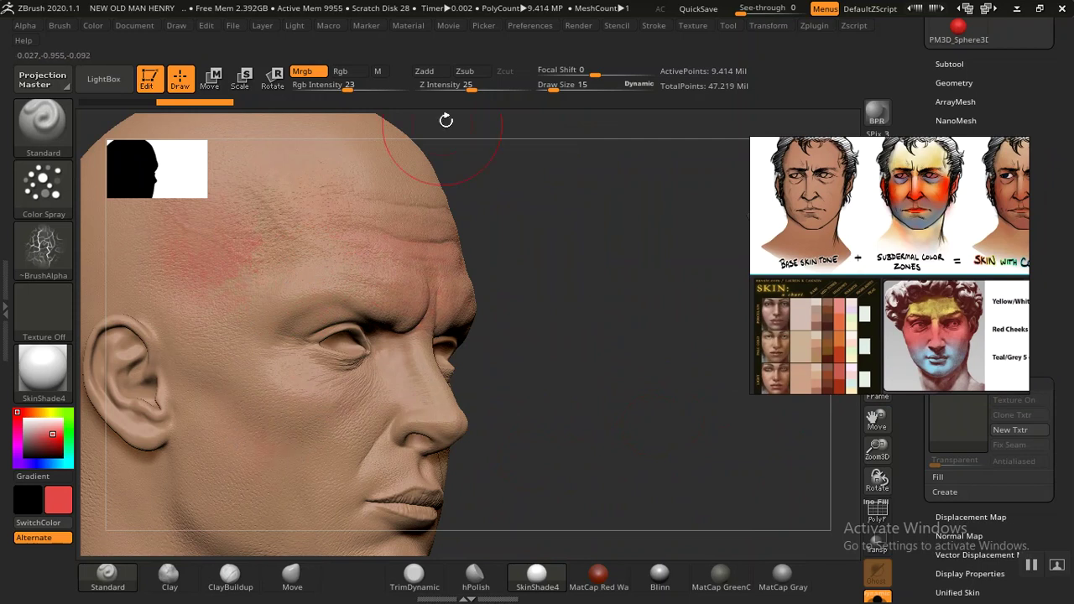
Step: Lower the RGB intensity to 14, keep brush size 15, and frame the face and neck
left_click_drag(342, 89, 331, 88)
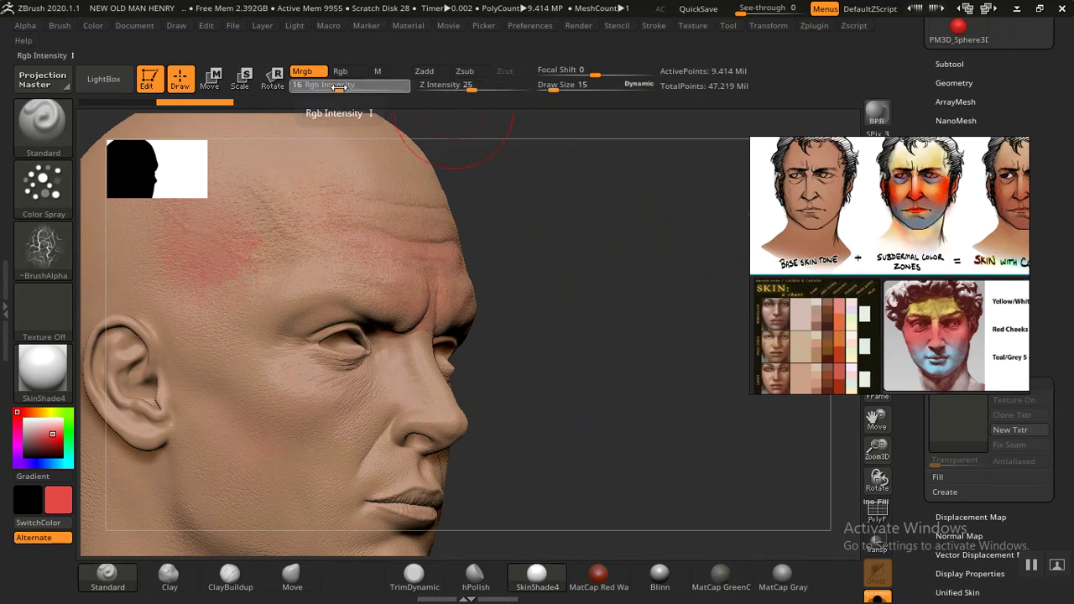
left_click_drag(609, 300, 582, 330)
mouse_move(126, 328)
left_mouse_down("alt")
mouse_move(196, 307)
mouse_move(359, 336)
left_mouse_up("alt")
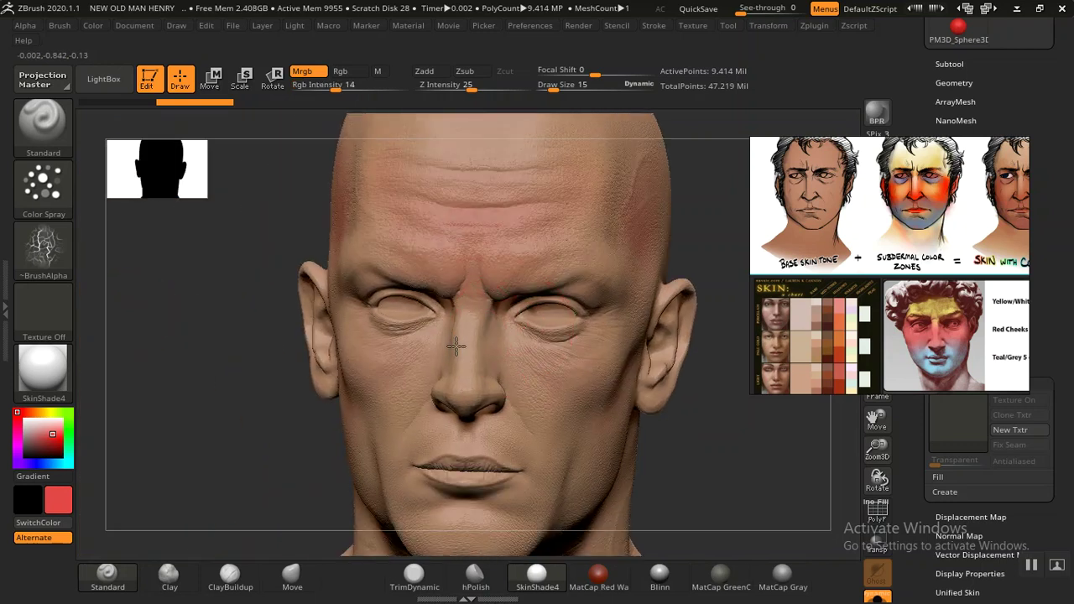
mouse_move(271, 442)
left_mouse_down("alt")
mouse_move(228, 313)
mouse_move(288, 391)
mouse_move(472, 245)
mouse_move(475, 281)
left_mouse_up("alt")
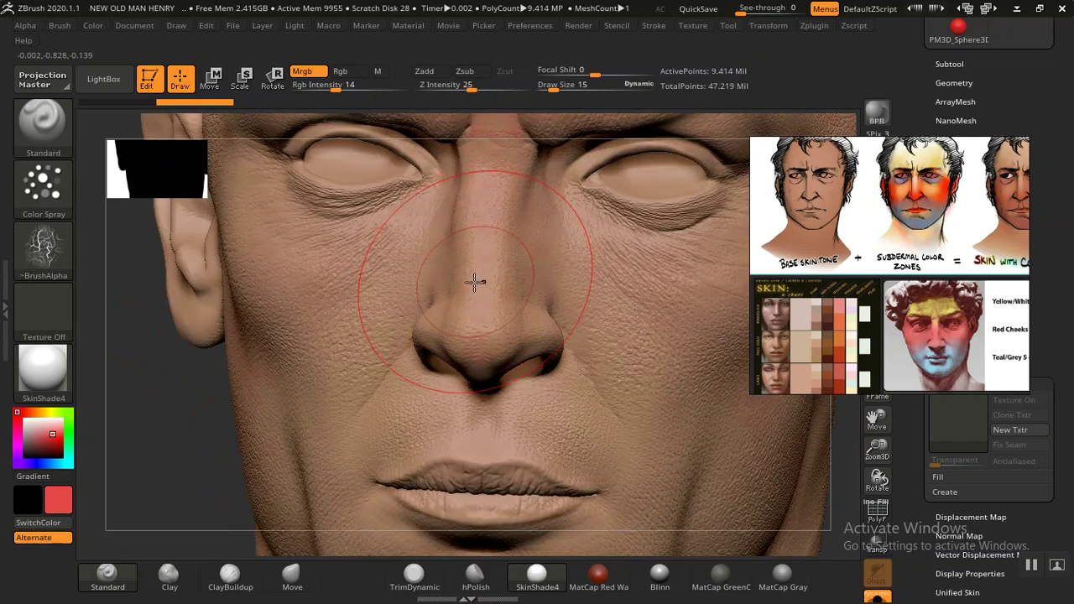
key("bracketright")
key("bracketright")
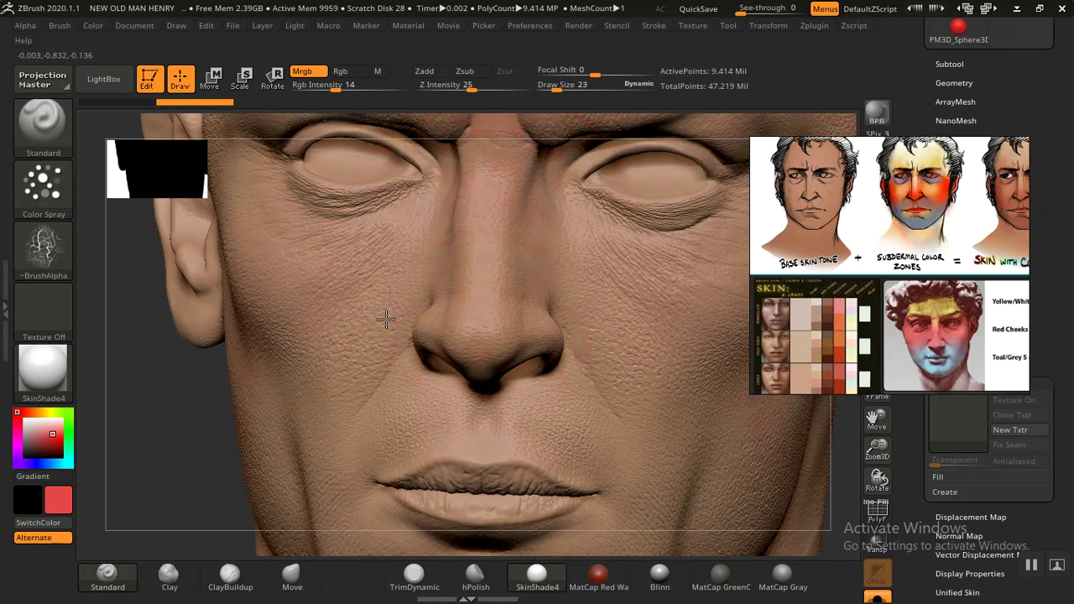
key("bracketleft")
key("bracketleft")
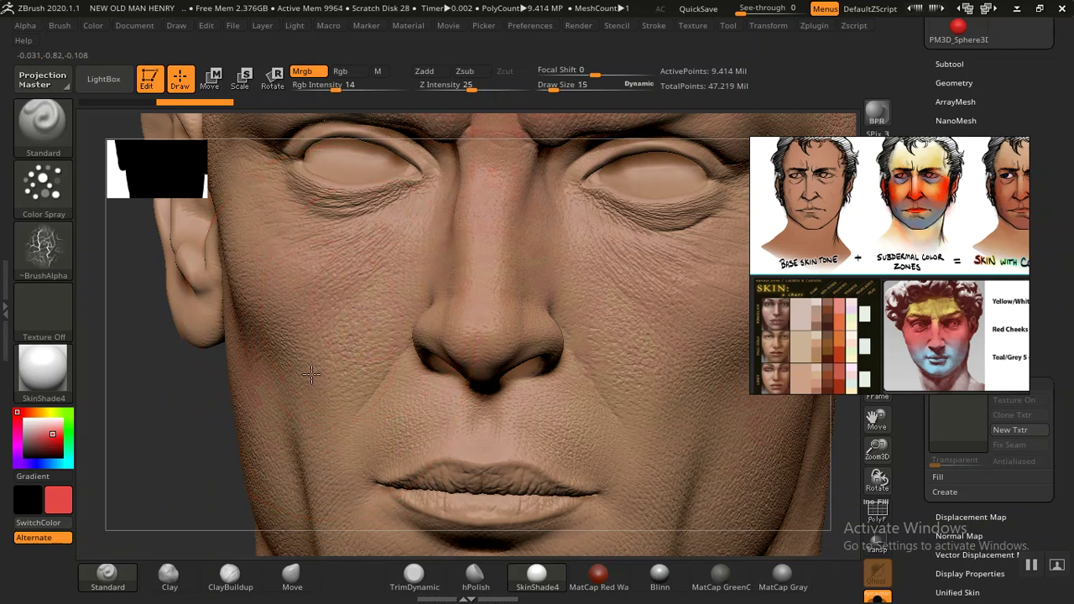
mouse_move(197, 454)
left_mouse_down("alt")
mouse_move(173, 326)
mouse_move(652, 412)
mouse_move(726, 367)
mouse_move(544, 425)
mouse_move(311, 347)
left_mouse_up("alt")
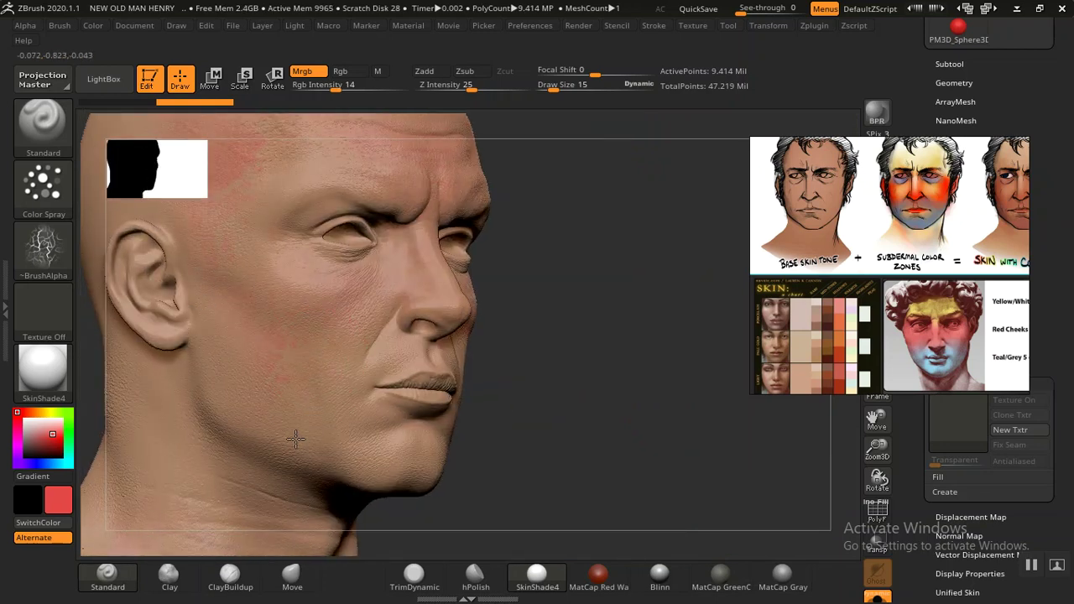
mouse_move(680, 293)
left_mouse_down("alt")
mouse_move(300, 336)
mouse_move(307, 326)
mouse_move(277, 371)
mouse_move(283, 356)
mouse_move(659, 309)
left_mouse_up("alt")
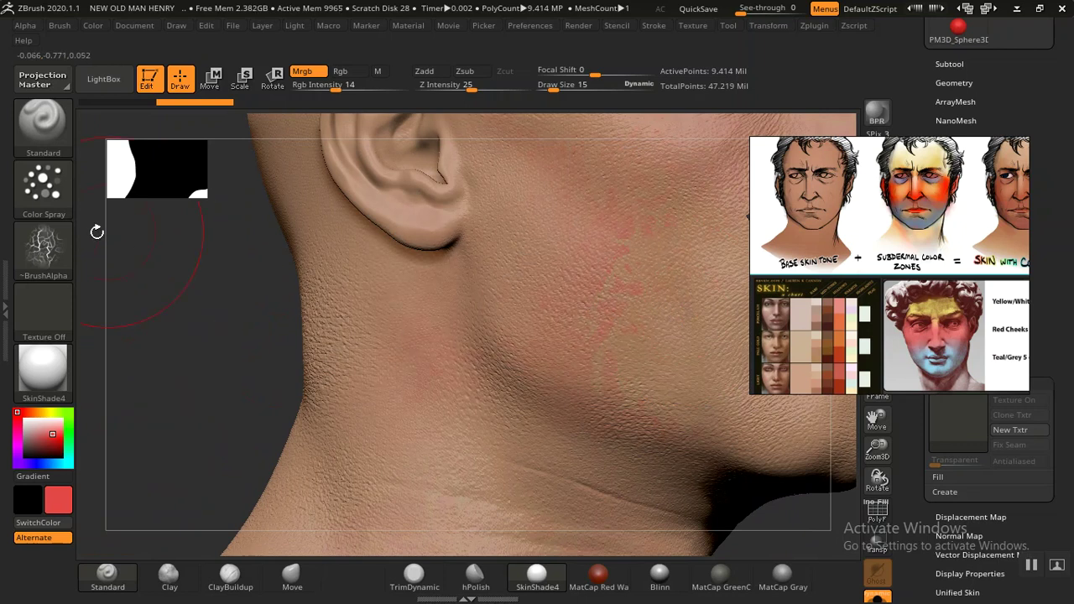
Step: Switch to the FreeHand stroke and paint a faint red patch below the ear
left_click(44, 186)
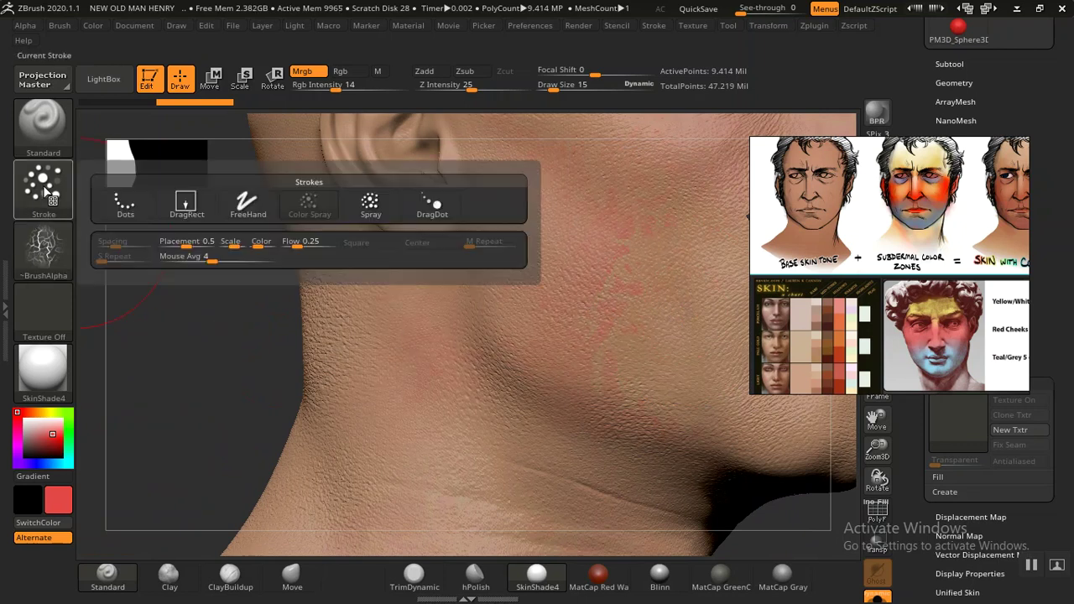
left_click(236, 214)
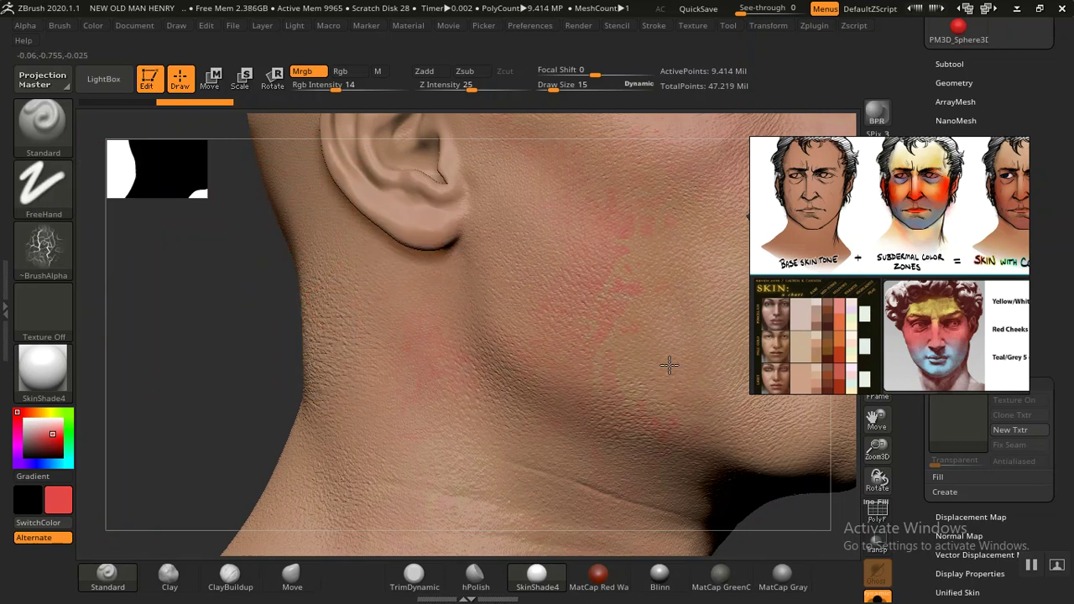
left_click_drag(256, 328, 324, 311)
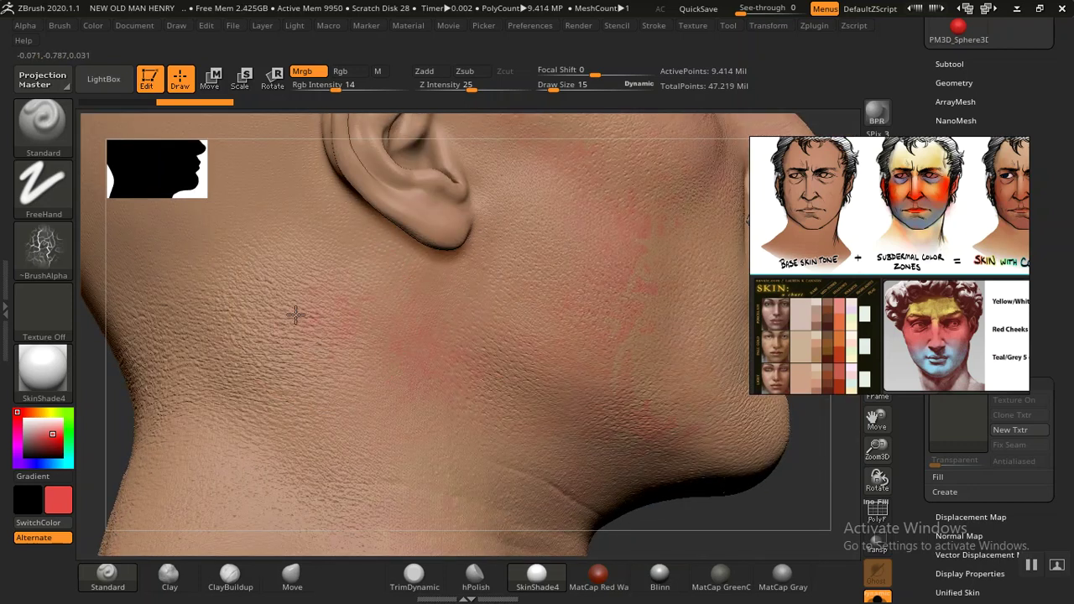
left_click_drag(240, 312, 352, 269)
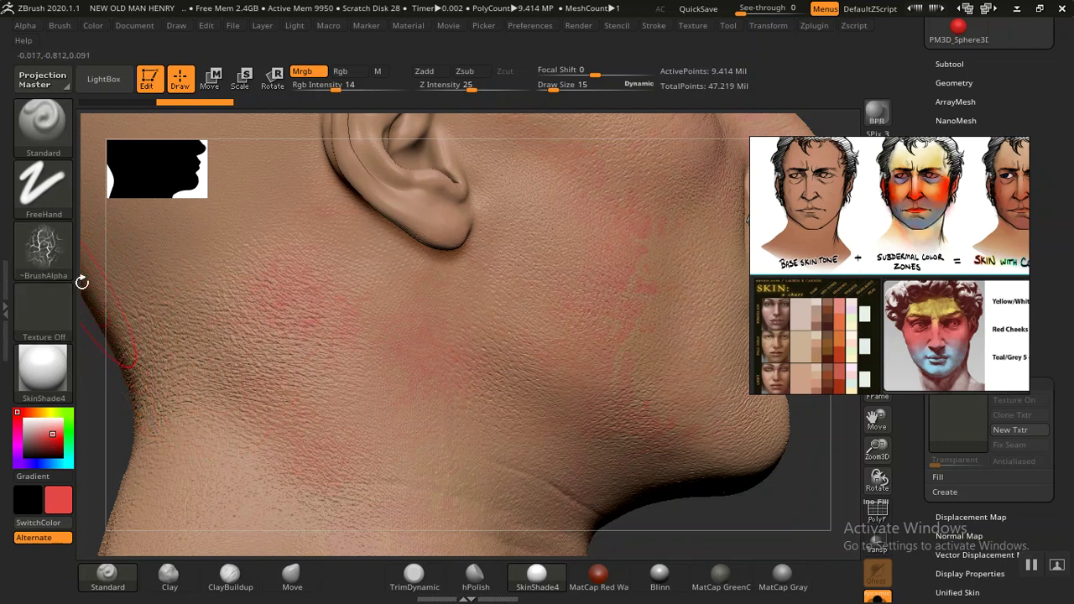
Step: Change the brush stroke from FreeHand to Spray
left_click(62, 255)
left_click(63, 197)
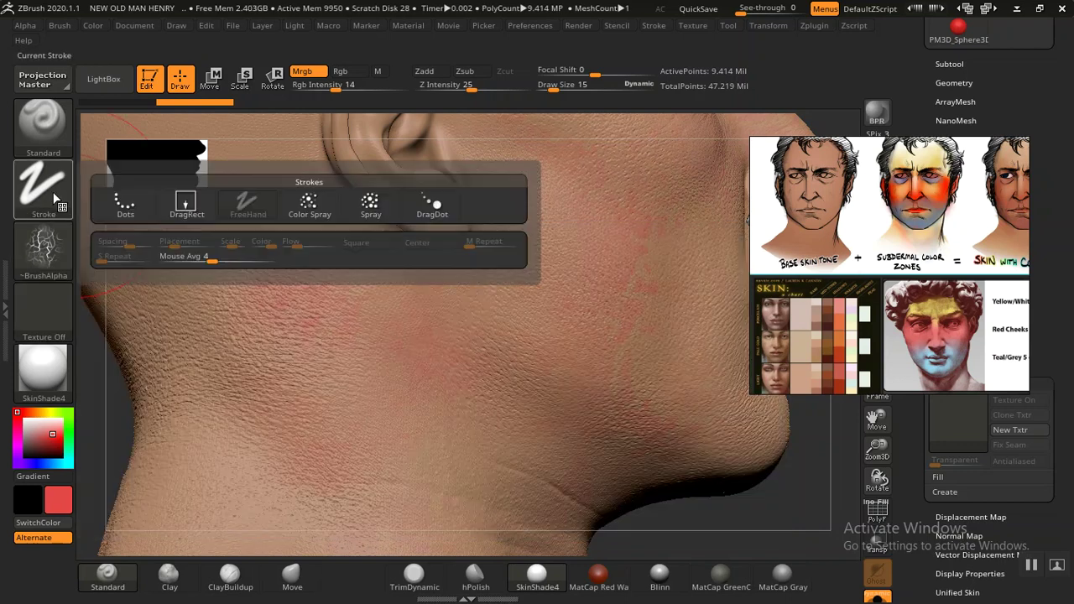
left_click(361, 206)
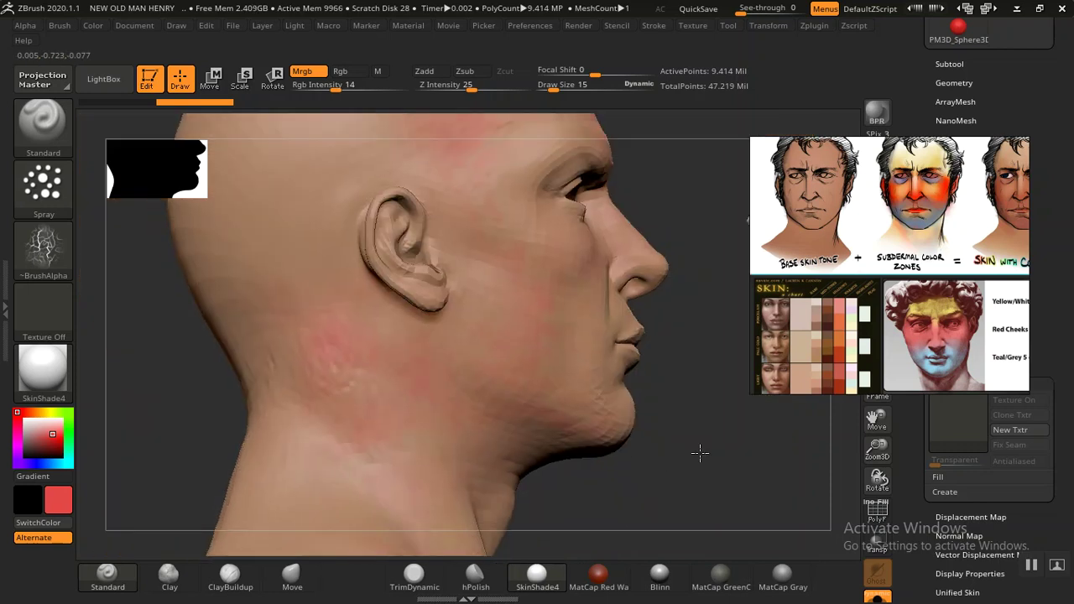
Step: Spray red tint around the ear, scalp and nape, then raise Draw Size to 23
left_click_drag(700, 451, 653, 451)
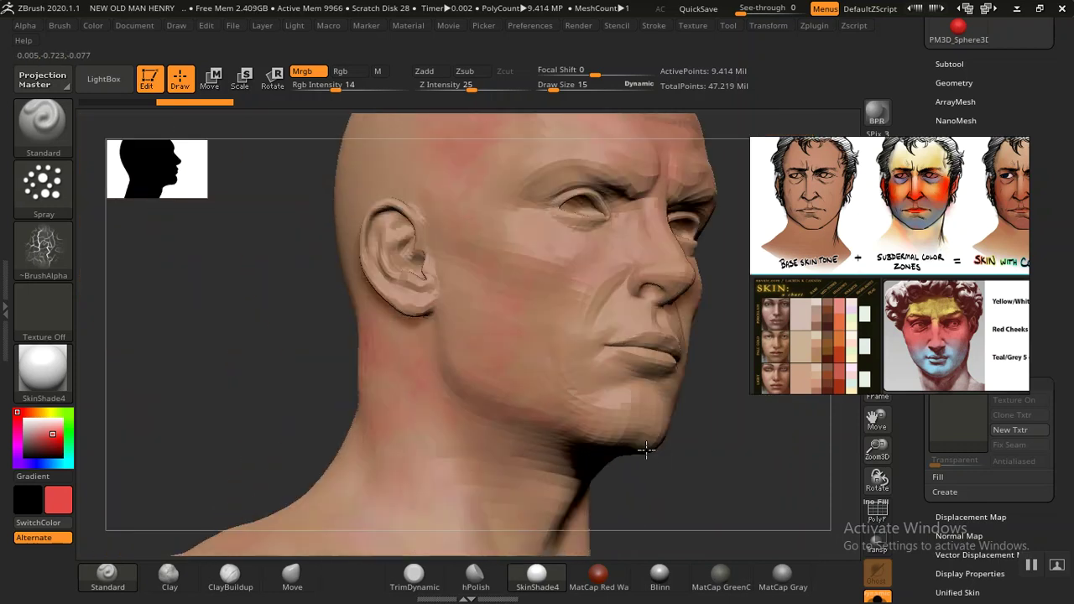
mouse_move(313, 390)
left_mouse_down()
mouse_move(323, 353)
mouse_move(320, 441)
left_mouse_up()
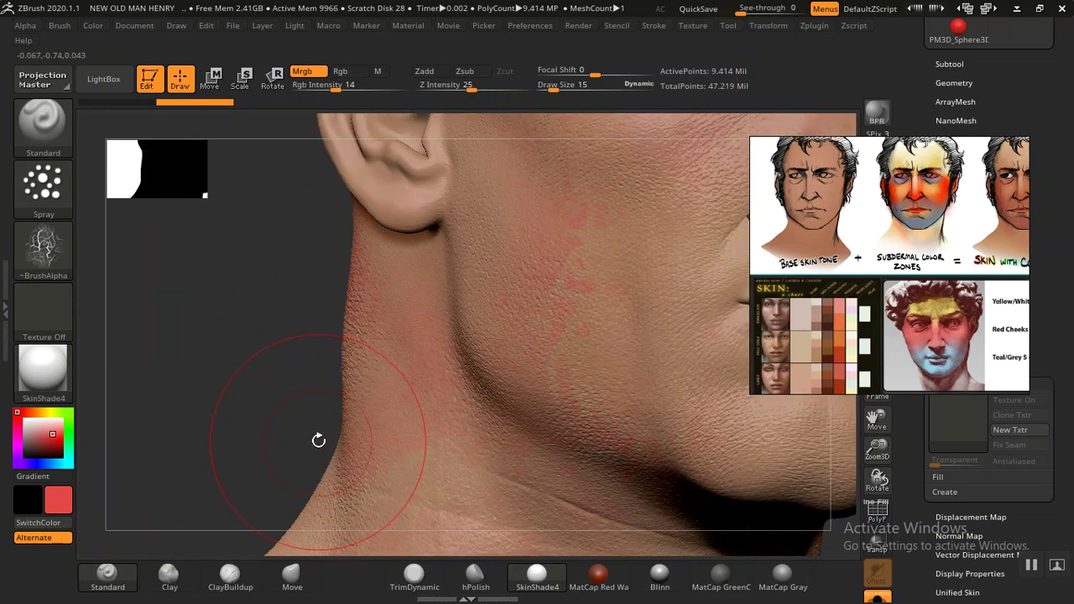
mouse_move(43, 250)
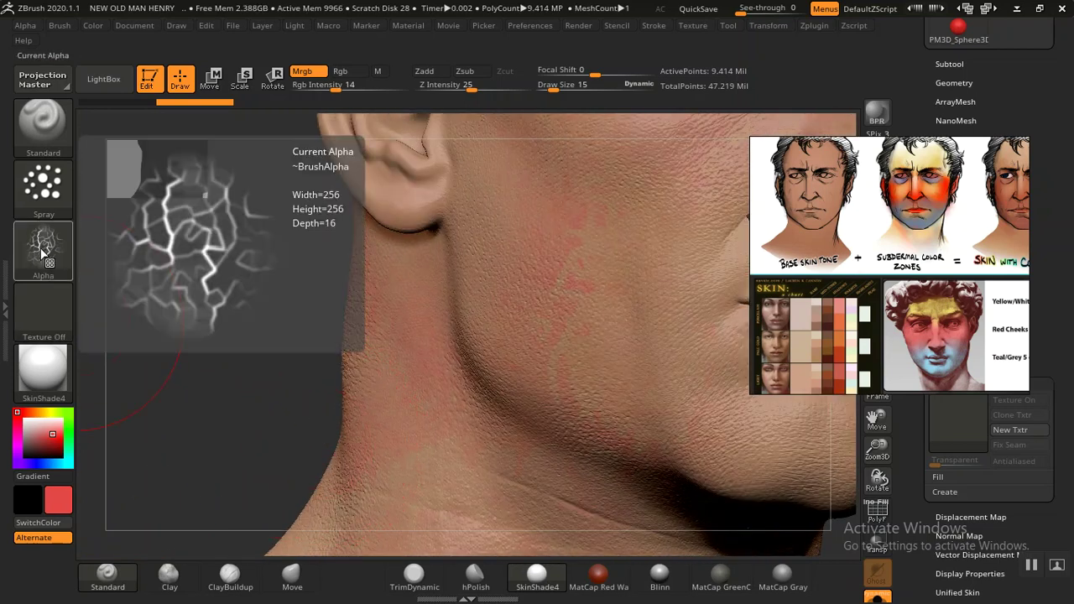
mouse_move(302, 431)
left_mouse_down("alt")
mouse_move(201, 302)
mouse_move(620, 464)
mouse_move(595, 412)
mouse_move(647, 377)
mouse_move(640, 350)
mouse_move(619, 364)
mouse_move(629, 382)
mouse_move(623, 364)
mouse_move(431, 254)
left_mouse_up("alt")
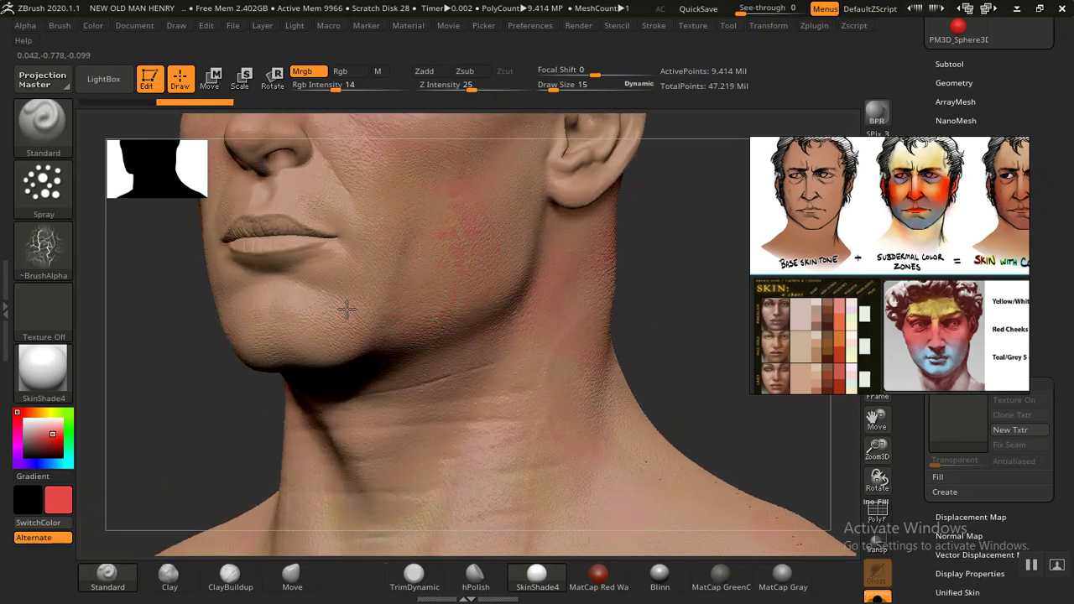
mouse_move(573, 362)
left_mouse_down()
mouse_move(628, 444)
mouse_move(527, 395)
mouse_move(317, 399)
mouse_move(366, 367)
mouse_move(582, 294)
mouse_move(657, 434)
mouse_move(467, 326)
mouse_move(633, 463)
mouse_move(652, 439)
mouse_move(638, 372)
mouse_move(436, 284)
left_mouse_up()
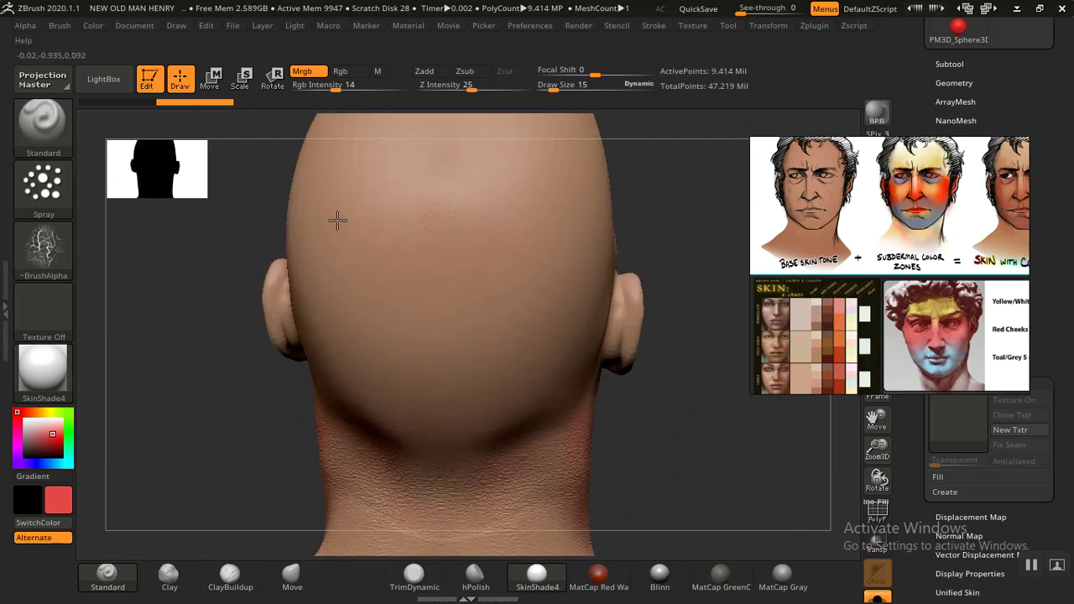
mouse_move(640, 437)
left_mouse_down()
mouse_move(696, 419)
mouse_move(213, 334)
left_mouse_up()
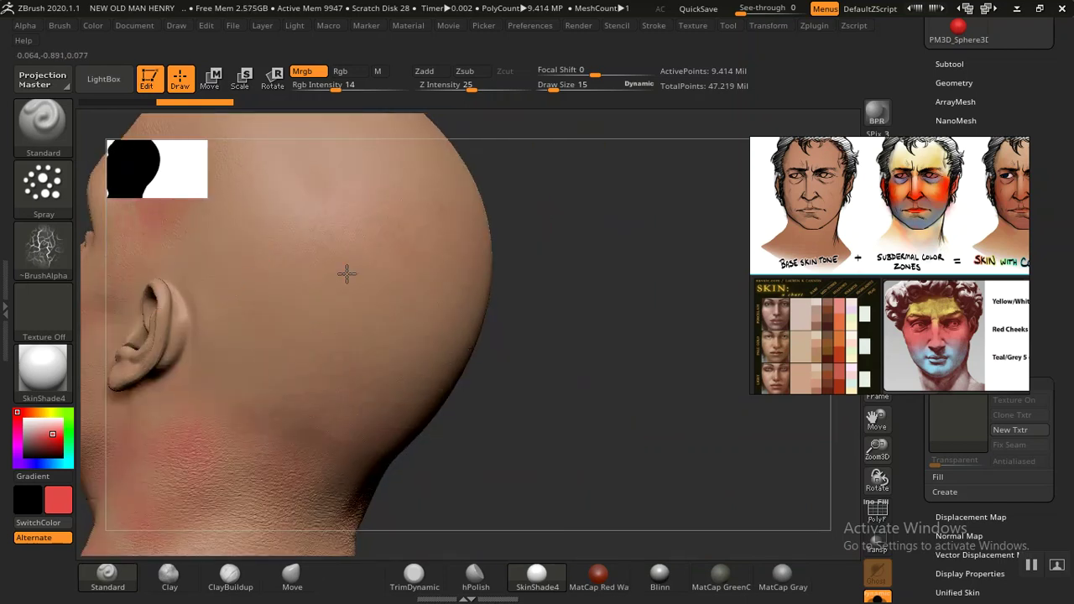
mouse_move(613, 350)
left_mouse_down()
mouse_move(607, 412)
mouse_move(580, 445)
left_mouse_up()
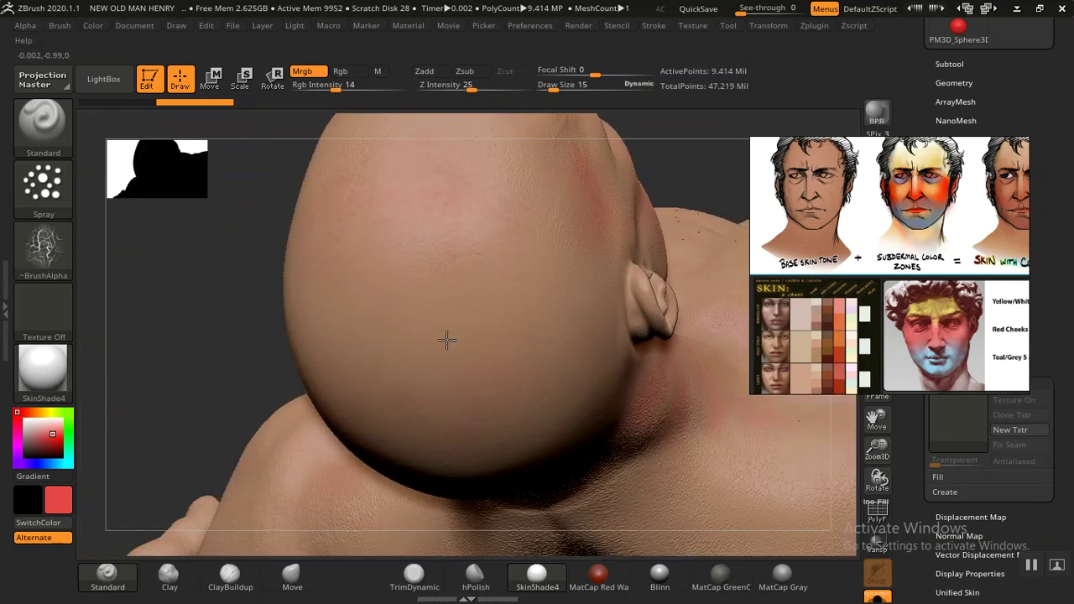
mouse_move(184, 342)
left_mouse_down()
mouse_move(240, 305)
mouse_move(277, 346)
left_mouse_up()
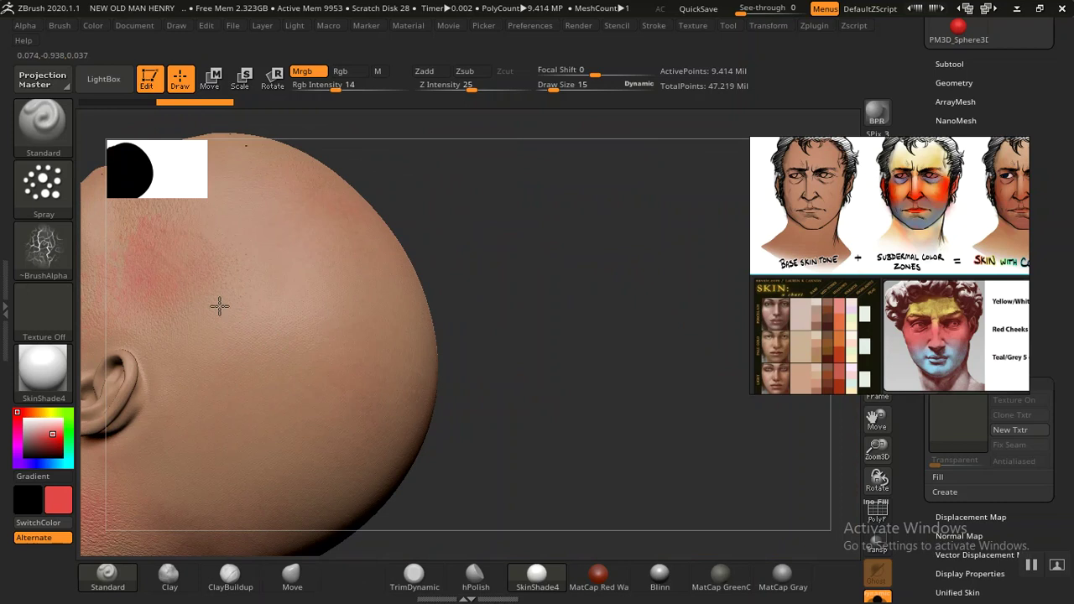
key("bracketright")
mouse_move(580, 440)
left_mouse_down()
mouse_move(536, 343)
mouse_move(683, 235)
mouse_move(563, 364)
mouse_move(331, 380)
left_mouse_up()
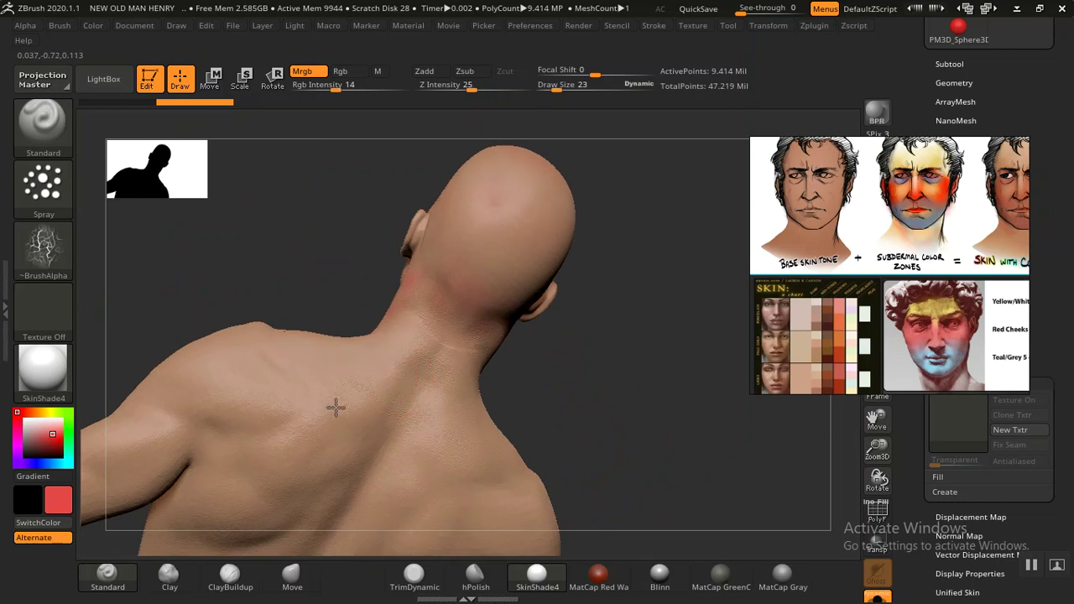
Step: Orbit around the back and spray faint red over the upper back and shoulder blades
mouse_move(638, 405)
left_mouse_down("shift")
mouse_move(623, 391)
mouse_move(613, 237)
mouse_move(646, 283)
mouse_move(491, 347)
left_mouse_up("shift")
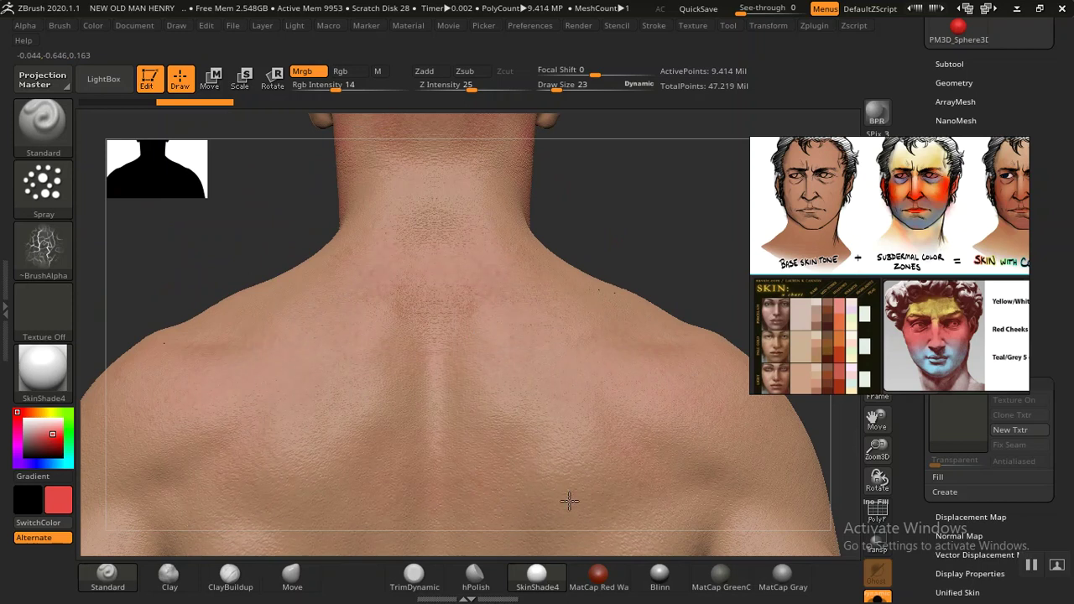
mouse_move(580, 187)
left_mouse_down("alt")
mouse_move(629, 294)
mouse_move(682, 247)
mouse_move(674, 227)
mouse_move(637, 277)
mouse_move(342, 397)
left_mouse_up("alt")
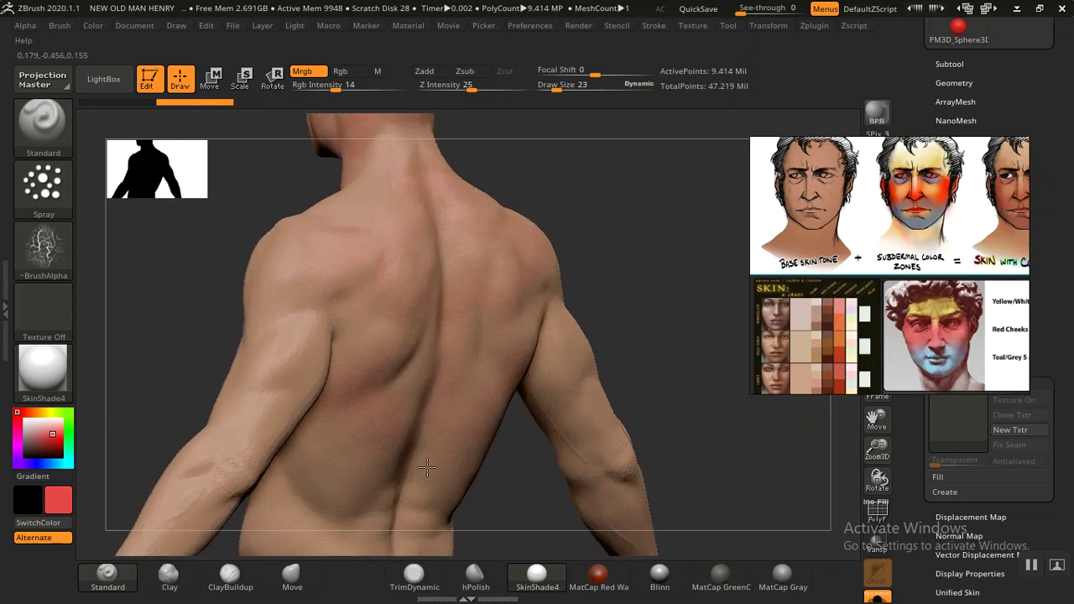
mouse_move(682, 319)
left_mouse_down()
mouse_move(468, 319)
mouse_move(477, 257)
left_mouse_up()
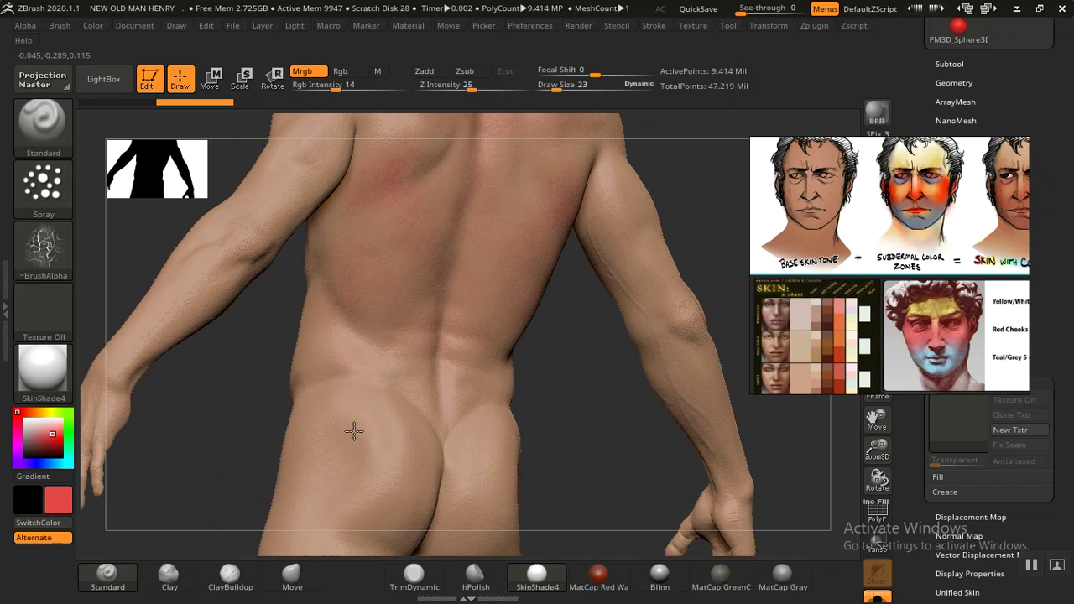
left_click_drag(268, 422, 490, 311)
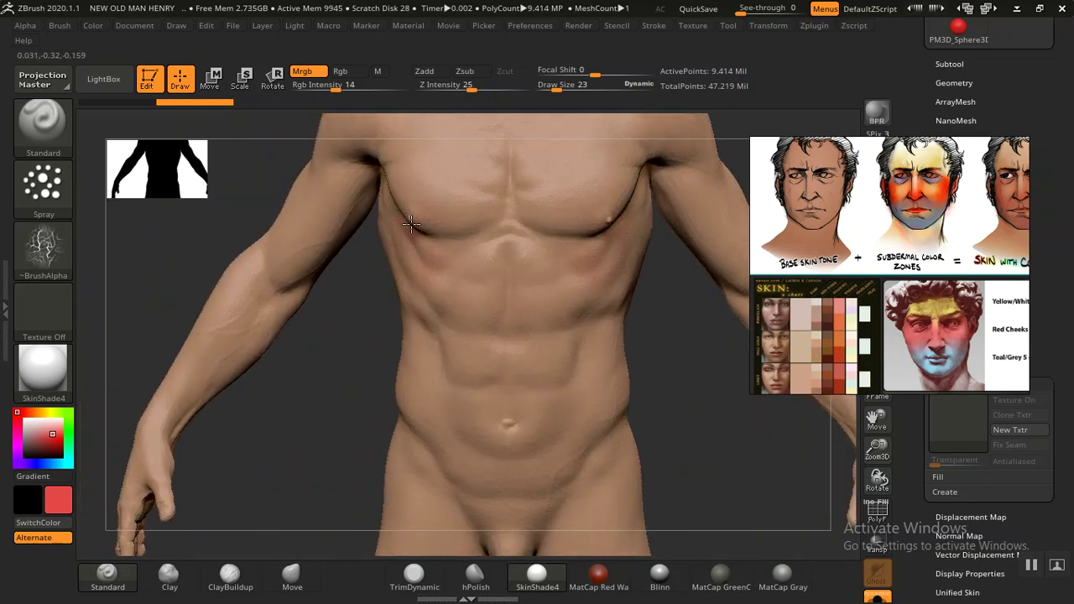
Step: Spray red bands across the chest and pectorals, snapping the torso to a straight front view
mouse_move(316, 416)
left_mouse_down("alt")
mouse_move(365, 354)
mouse_move(283, 421)
mouse_move(226, 409)
mouse_move(276, 328)
mouse_move(431, 311)
left_mouse_up("alt")
left_click_drag(614, 314, 273, 258)
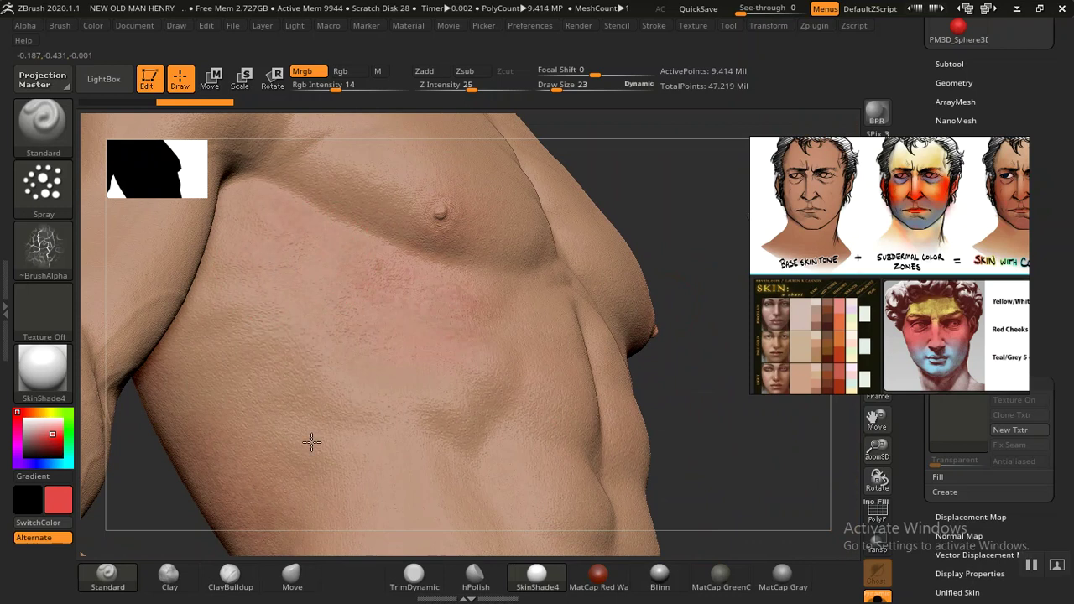
left_click_drag(644, 427, 427, 375)
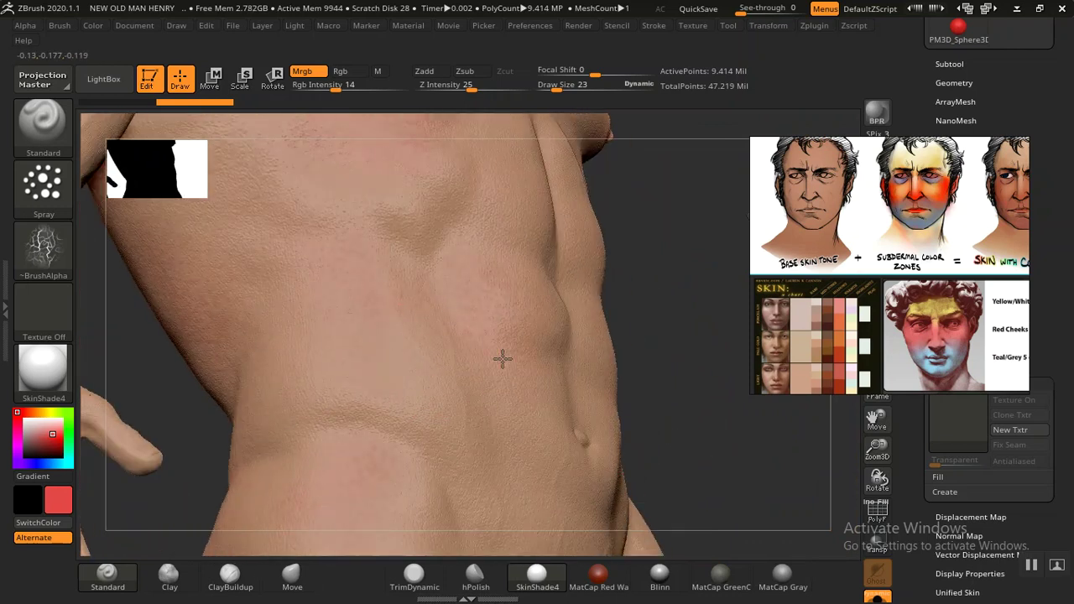
mouse_move(647, 342)
left_mouse_down()
mouse_move(342, 326)
mouse_move(412, 352)
mouse_move(370, 317)
left_mouse_up()
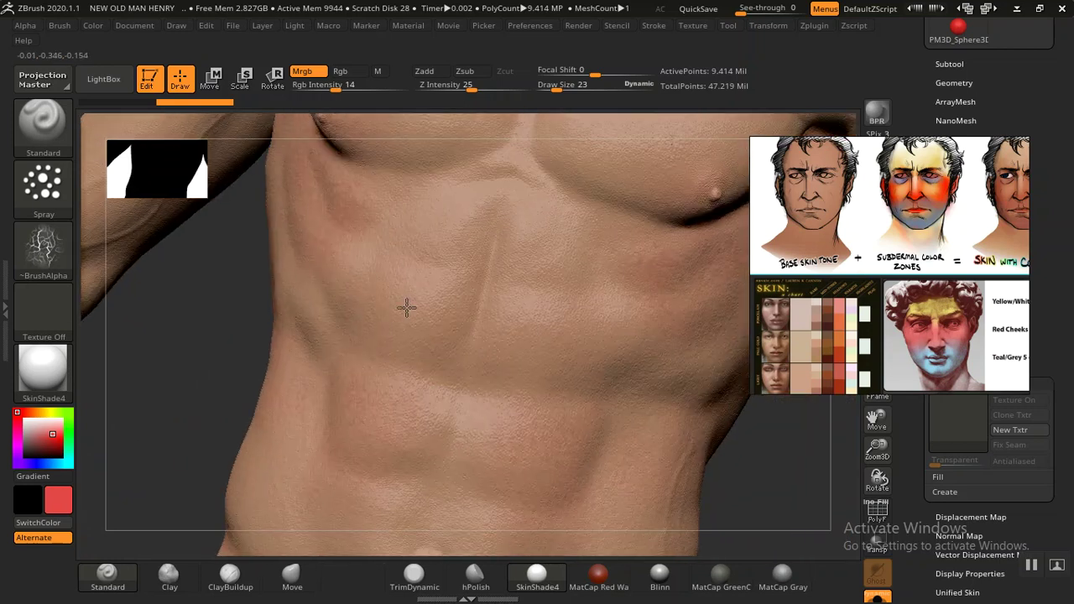
mouse_move(230, 314)
left_mouse_down()
mouse_move(173, 491)
mouse_move(378, 256)
left_mouse_up()
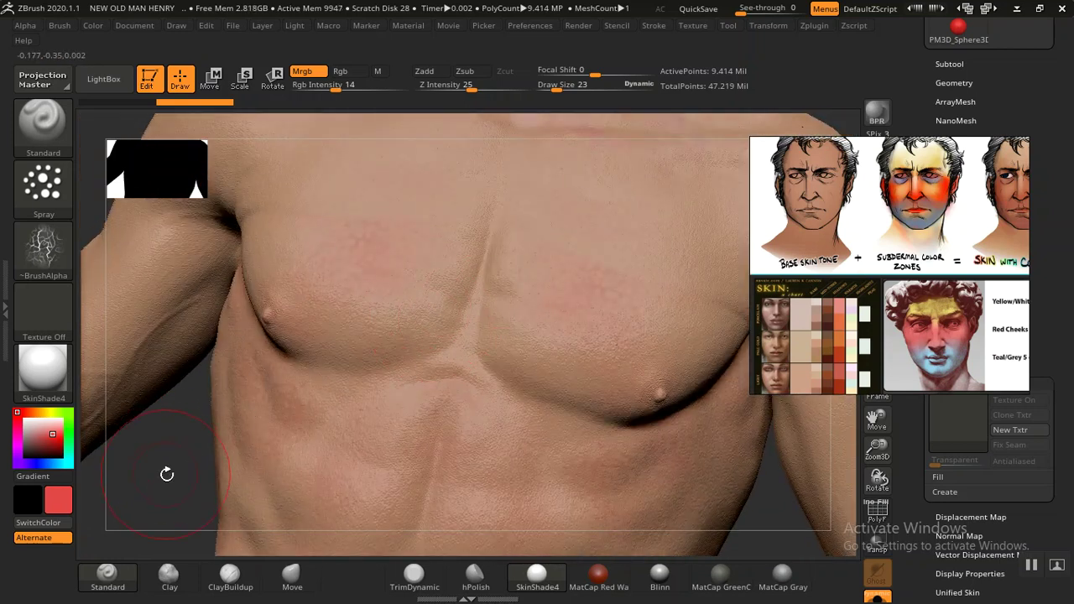
key("f")
left_click_drag(187, 460, 305, 438)
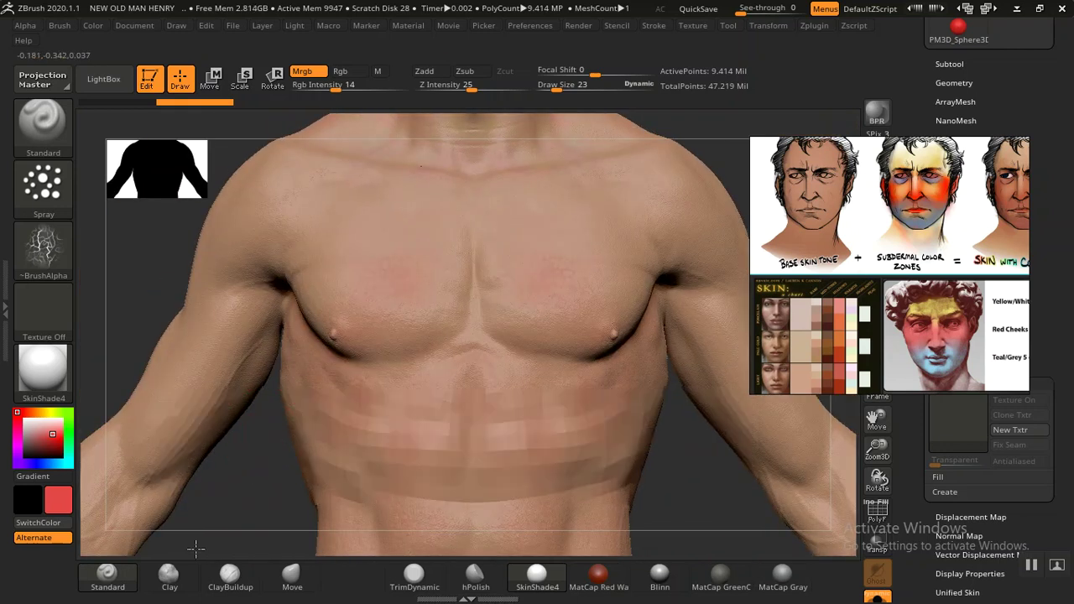
Step: Extend the red tint to the neck and front of the shoulder
left_click_drag(487, 151, 427, 307, "alt")
mouse_move(583, 240)
left_mouse_down("alt")
mouse_move(606, 270)
mouse_move(576, 307)
mouse_move(628, 228)
mouse_move(602, 227)
mouse_move(264, 374)
left_mouse_up("alt")
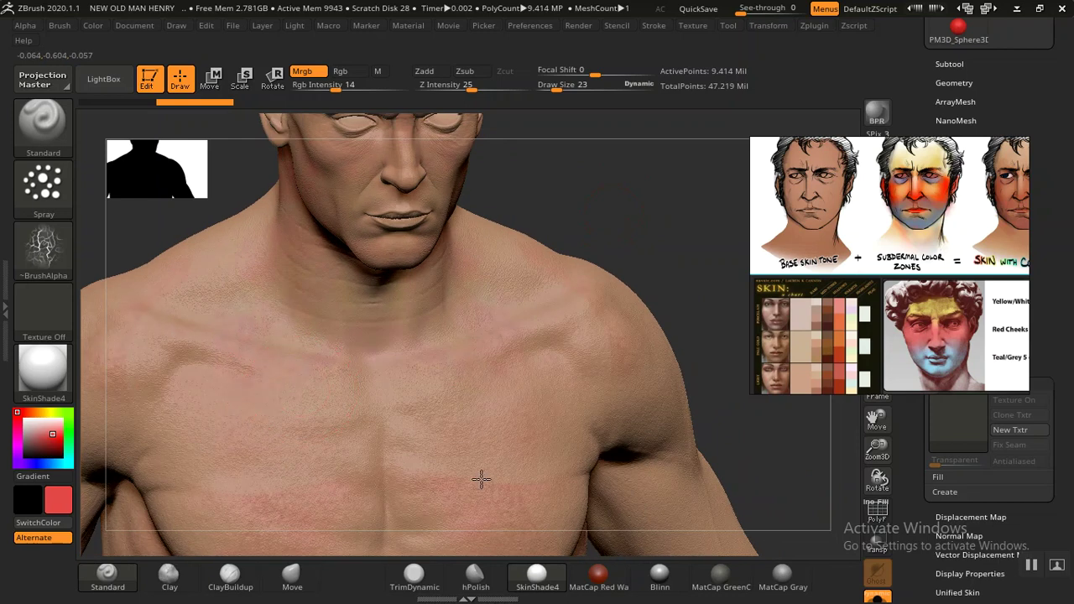
mouse_move(673, 242)
left_mouse_down()
mouse_move(619, 216)
mouse_move(680, 216)
mouse_move(662, 223)
mouse_move(621, 190)
mouse_move(563, 227)
mouse_move(554, 288)
left_mouse_up()
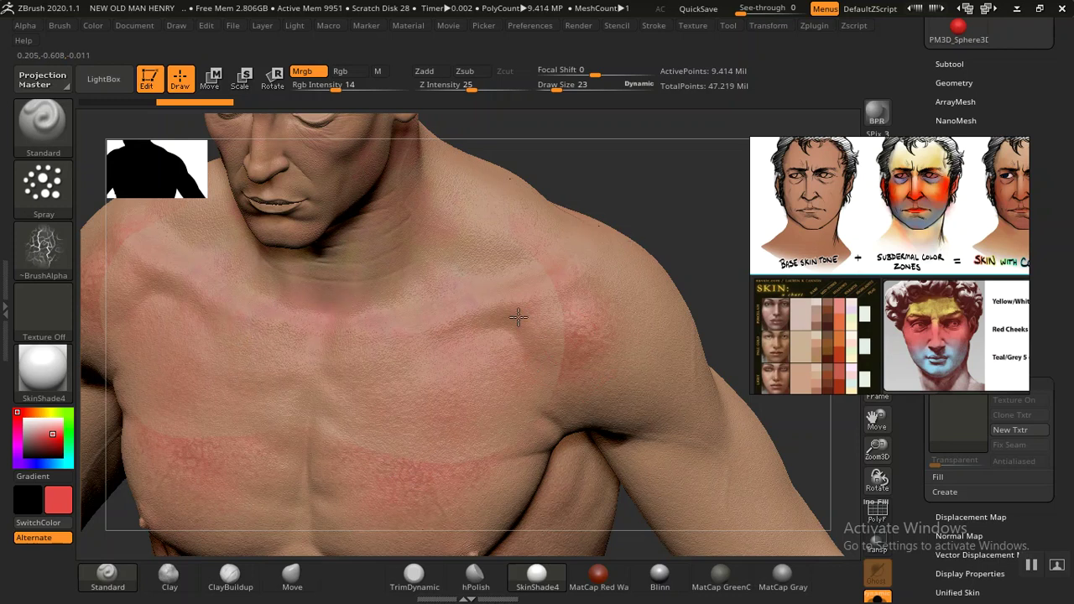
left_click_drag(587, 237, 494, 257)
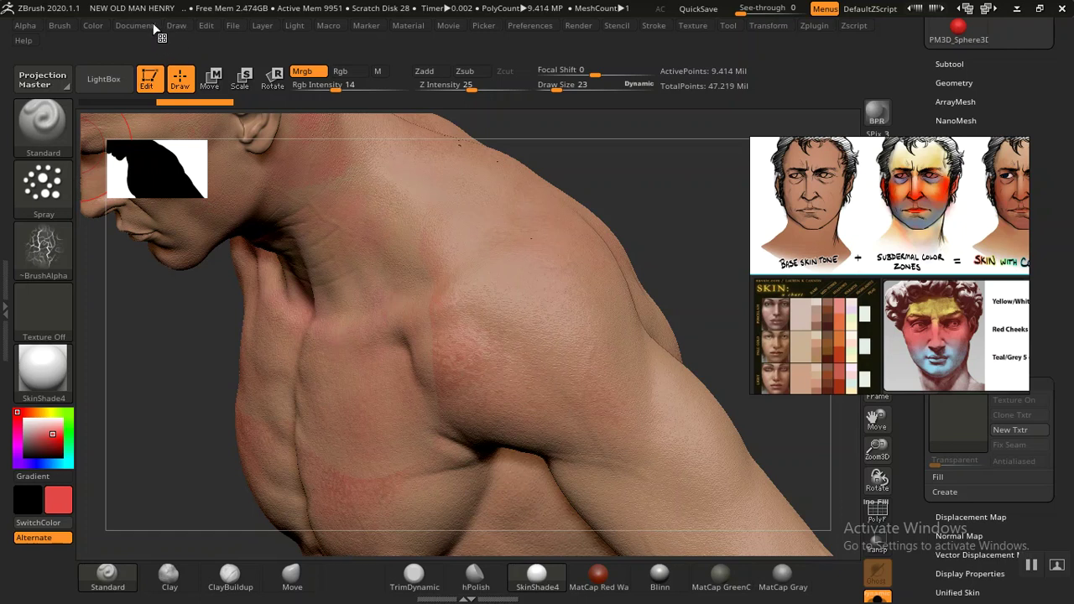
Step: With red Rgb set in the brush palette, spray faint red on the upper arm and forearm
left_click(60, 26)
scroll(52, 217, "down", 4)
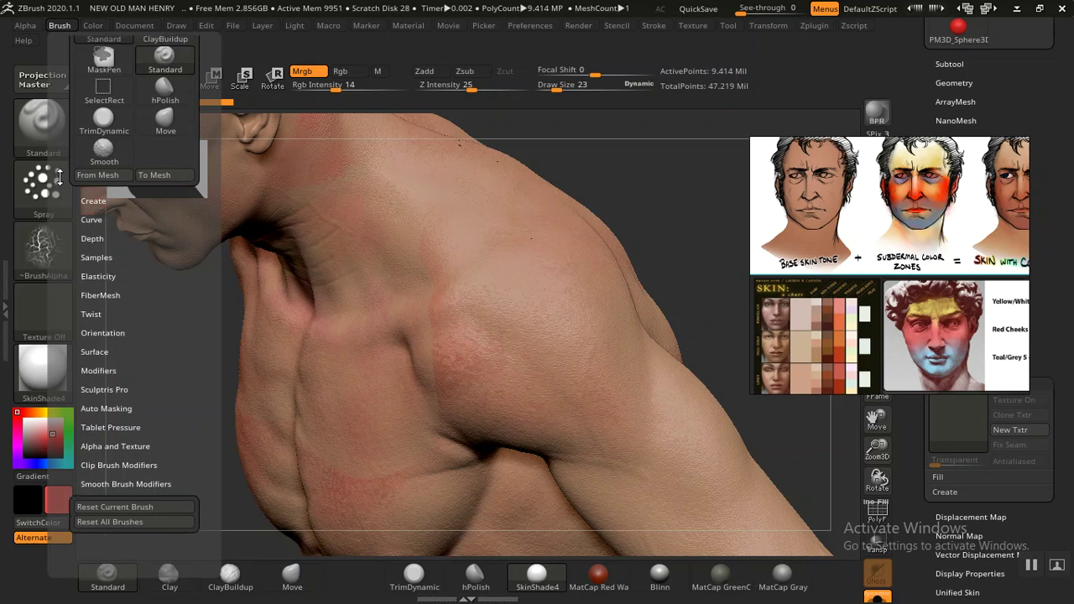
scroll(58, 191, "up", 3)
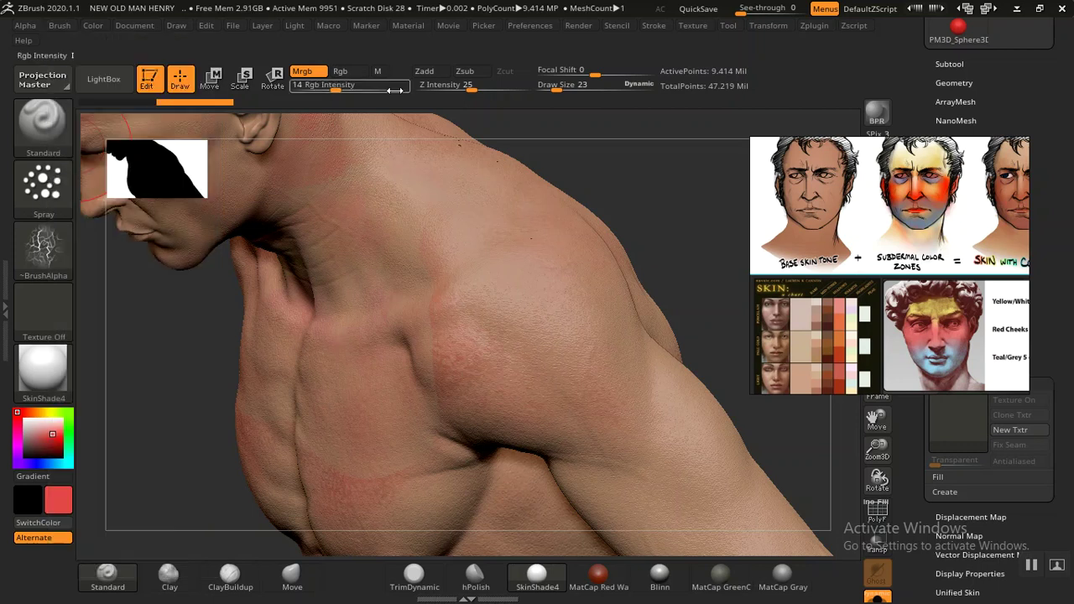
mouse_move(705, 229)
left_mouse_down()
mouse_move(712, 215)
mouse_move(654, 249)
mouse_move(672, 103)
mouse_move(436, 312)
left_mouse_up()
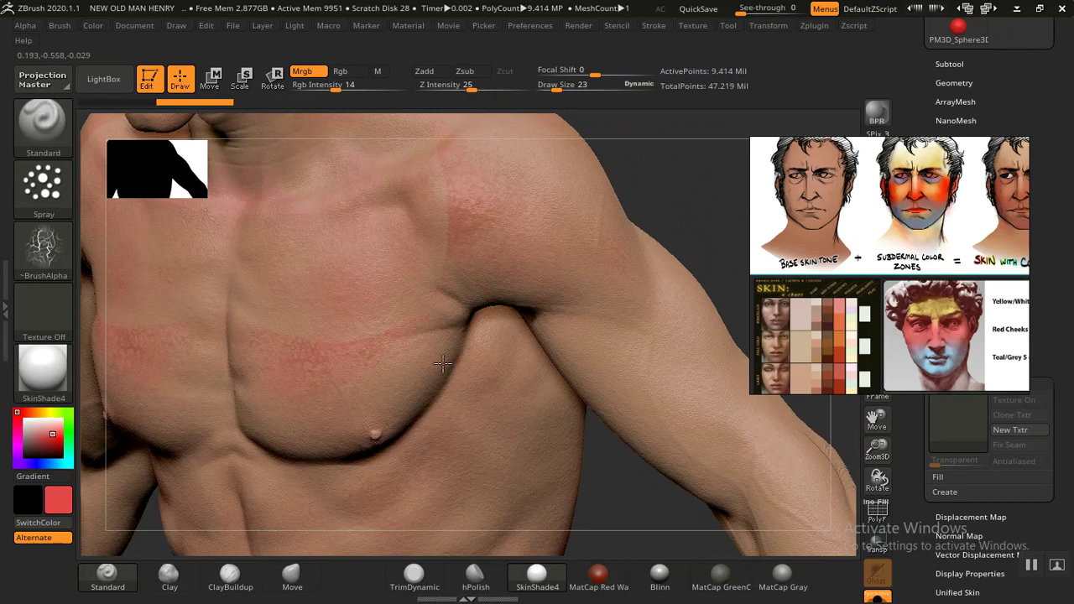
mouse_move(629, 211)
left_mouse_down()
mouse_move(556, 204)
mouse_move(571, 202)
mouse_move(477, 324)
left_mouse_up()
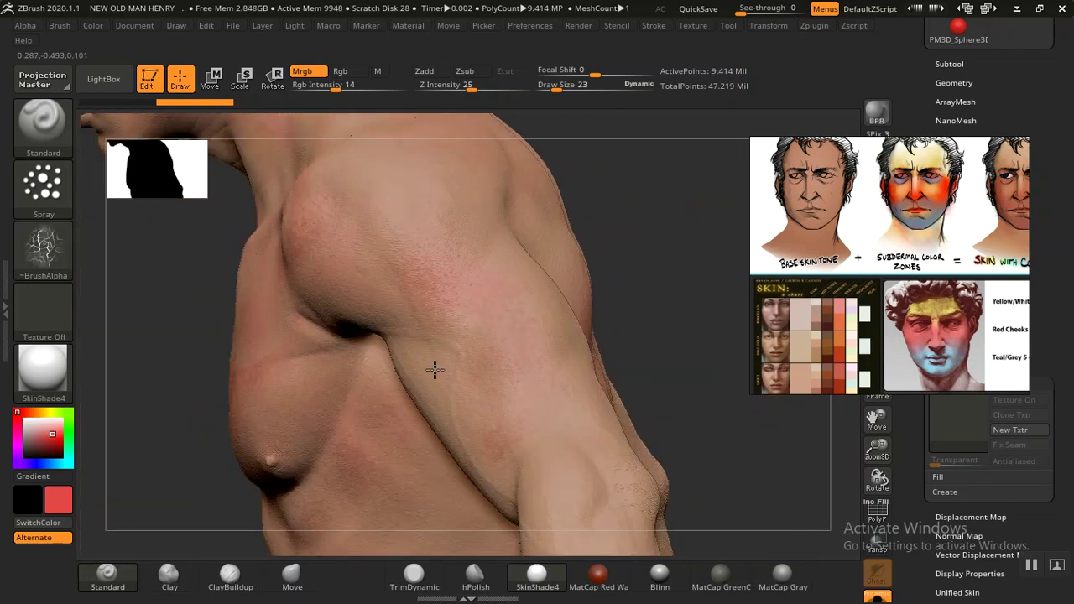
mouse_move(678, 271)
left_mouse_down()
mouse_move(647, 218)
mouse_move(593, 240)
mouse_move(499, 329)
left_mouse_up()
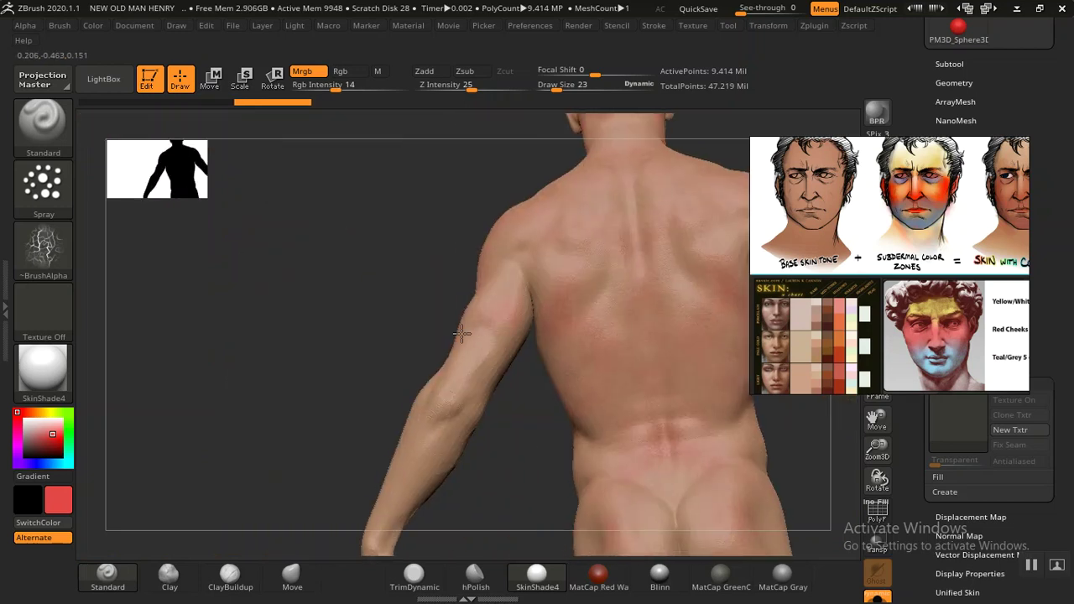
mouse_move(449, 437)
left_mouse_down("alt")
mouse_move(477, 246)
mouse_move(496, 319)
mouse_move(465, 364)
mouse_move(388, 359)
mouse_move(376, 323)
left_mouse_up("alt")
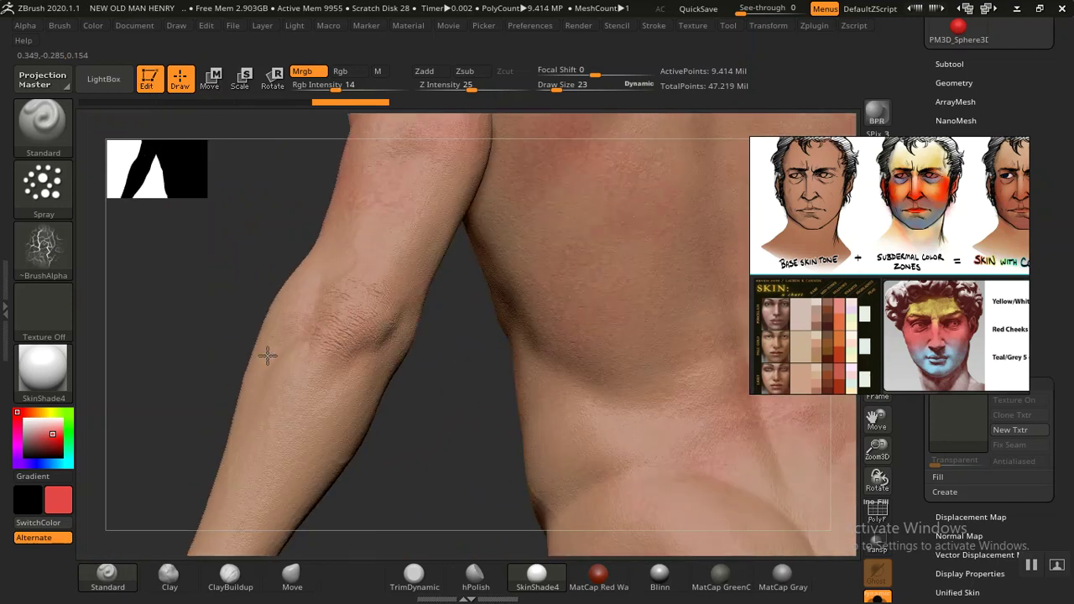
mouse_move(431, 440)
left_mouse_down()
mouse_move(285, 333)
mouse_move(449, 316)
mouse_move(529, 255)
left_mouse_up()
mouse_move(592, 323)
left_mouse_down()
mouse_move(612, 280)
mouse_move(352, 220)
left_mouse_up()
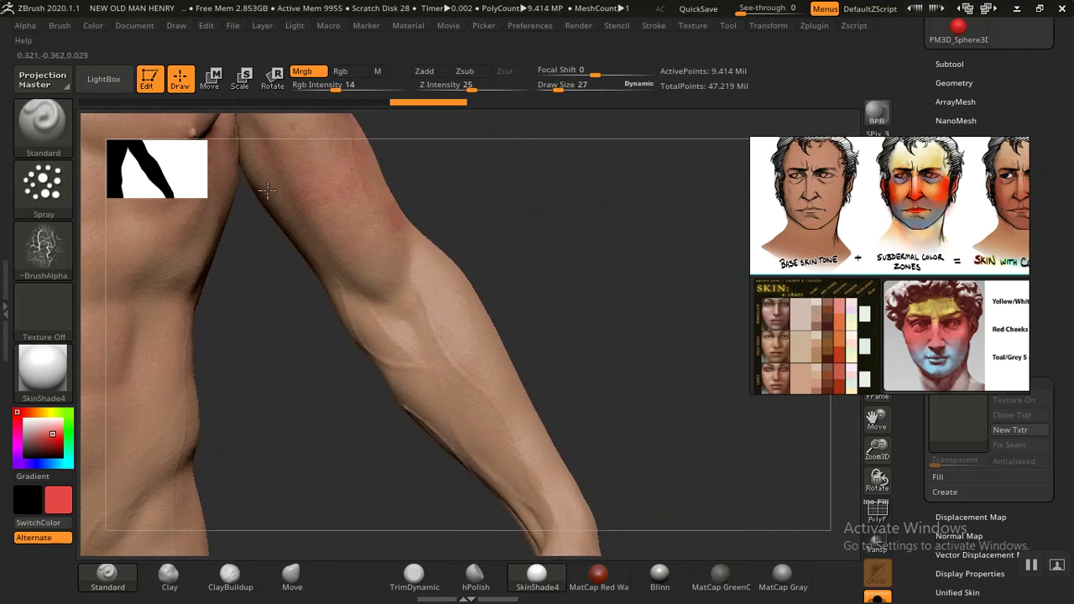
mouse_move(539, 267)
left_mouse_down()
mouse_move(607, 271)
mouse_move(637, 209)
mouse_move(386, 291)
left_mouse_up()
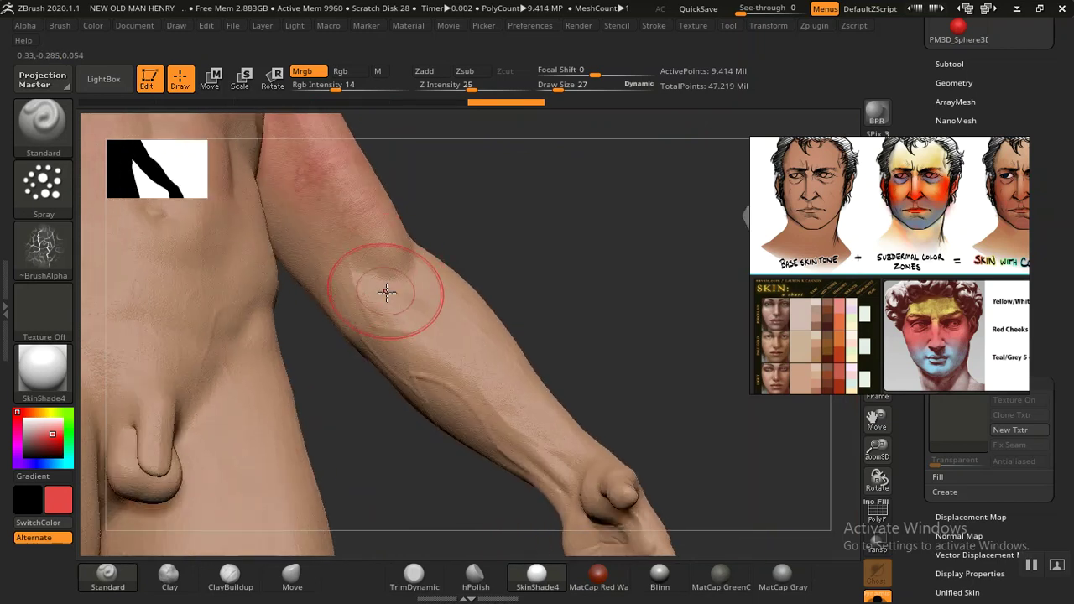
left_click_drag(357, 326, 426, 335)
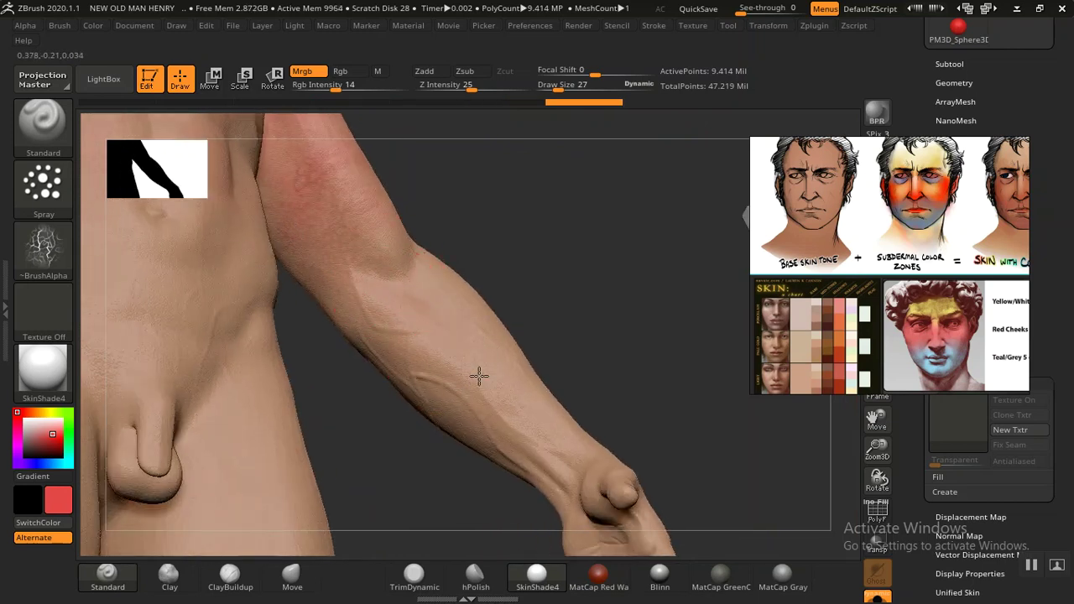
Step: Carry the light red tint down the forearm onto the hand beside the thigh
mouse_move(487, 312)
left_mouse_down()
mouse_move(578, 321)
mouse_move(616, 281)
mouse_move(479, 283)
left_mouse_up()
mouse_move(481, 352)
left_mouse_down()
mouse_move(568, 302)
mouse_move(523, 249)
mouse_move(490, 299)
left_mouse_up()
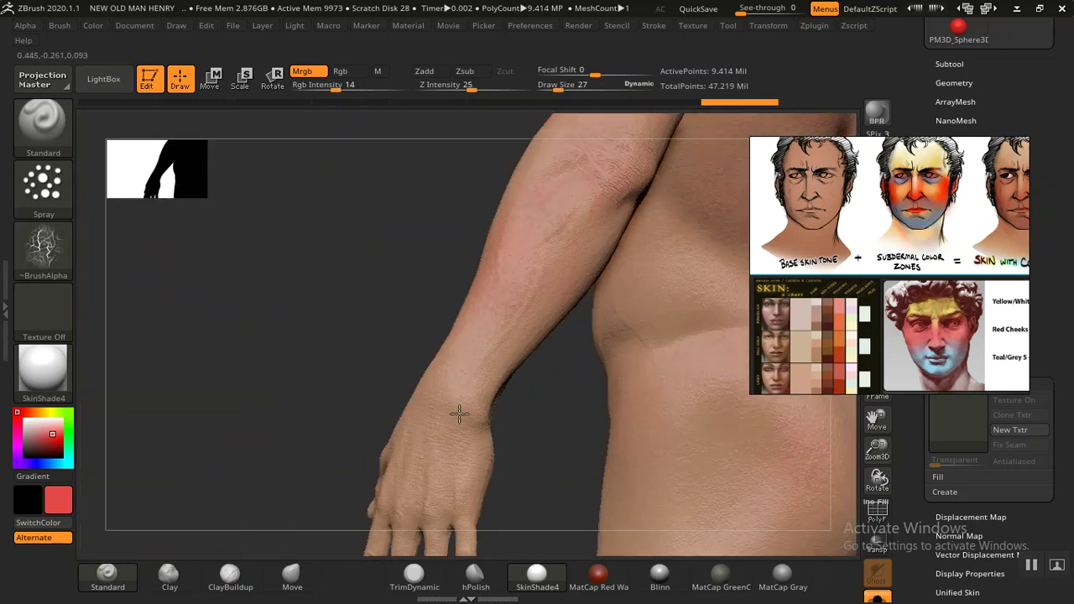
mouse_move(338, 345)
left_mouse_down()
mouse_move(408, 358)
mouse_move(601, 230)
mouse_move(601, 316)
mouse_move(431, 288)
left_mouse_up()
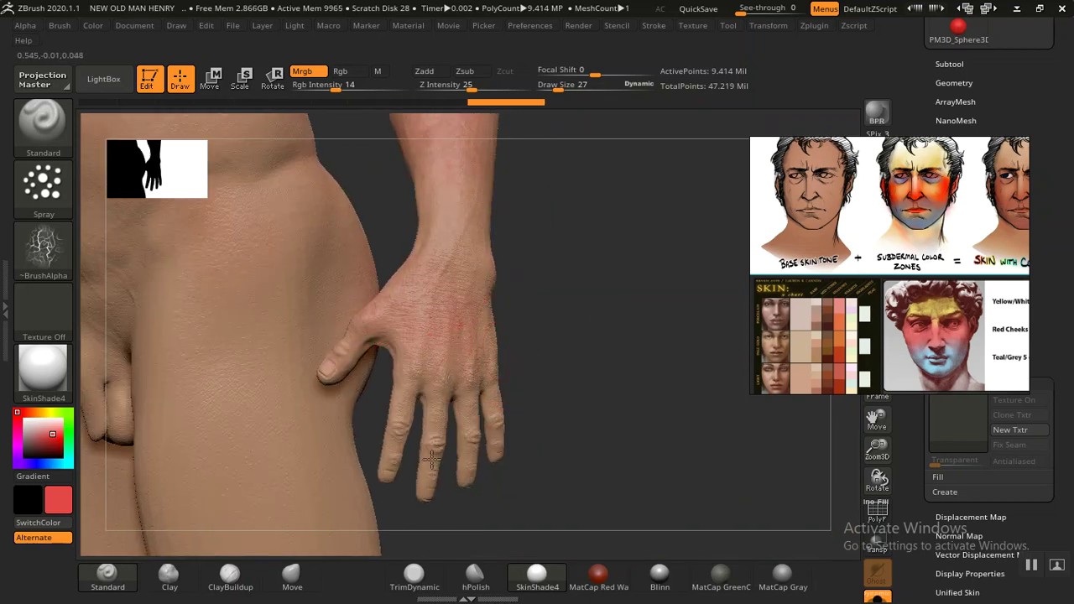
left_click_drag(545, 402, 509, 394)
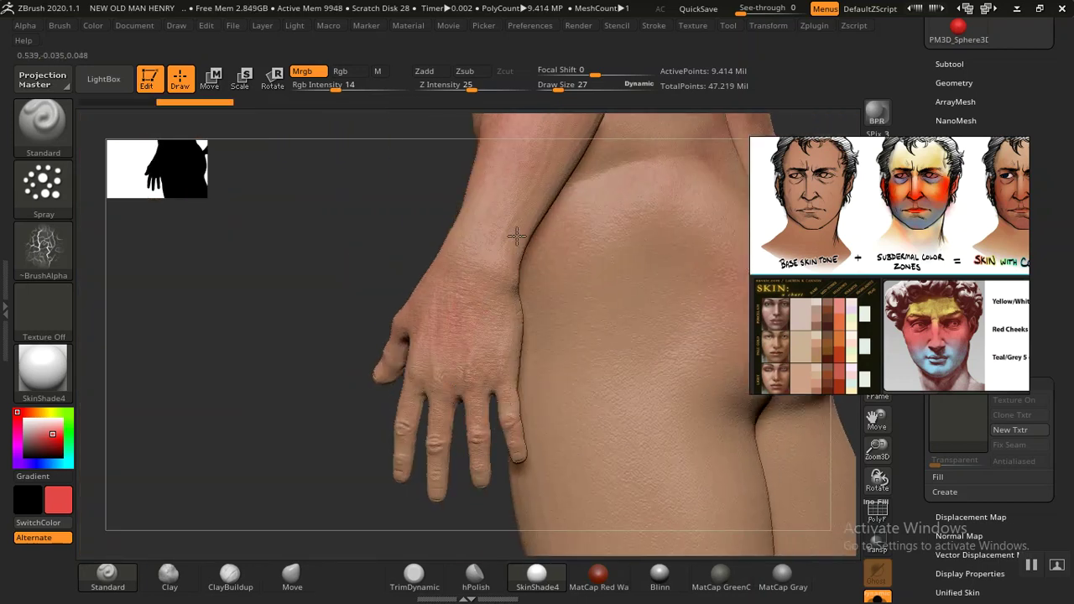
mouse_move(306, 337)
left_mouse_down()
mouse_move(372, 283)
mouse_move(503, 311)
left_mouse_up()
mouse_move(514, 263)
left_mouse_down()
mouse_move(618, 230)
mouse_move(612, 211)
mouse_move(510, 240)
left_mouse_up()
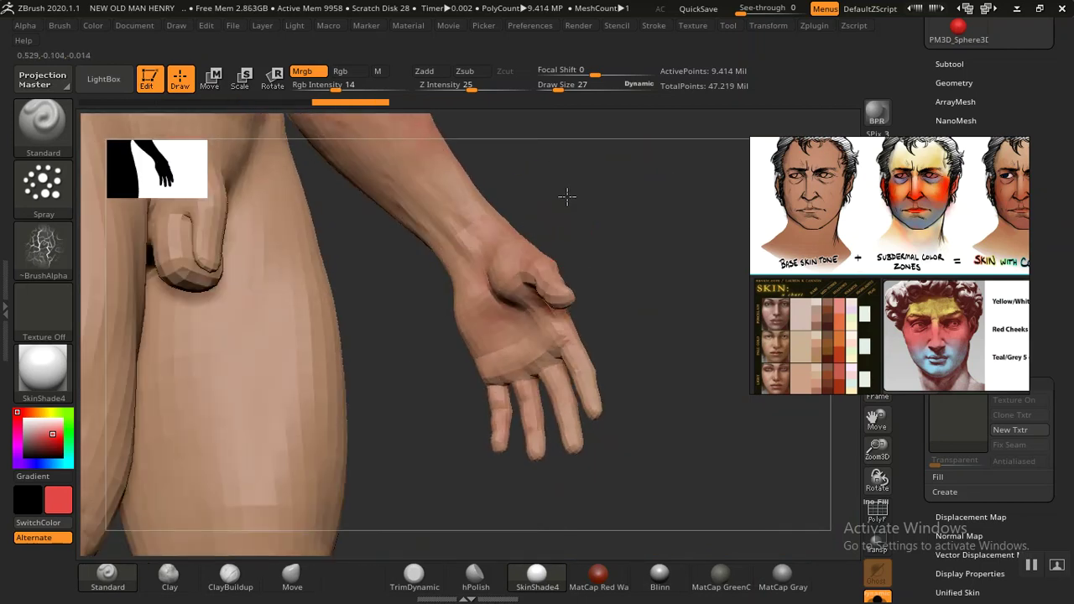
left_click_drag(567, 196, 479, 225)
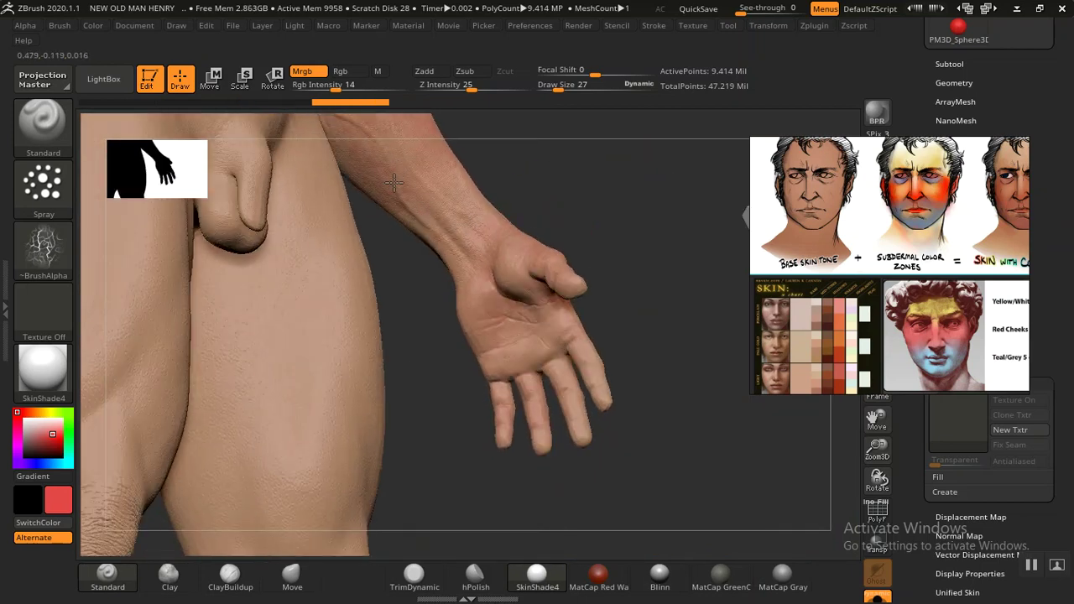
mouse_move(647, 383)
left_mouse_down()
mouse_move(604, 294)
mouse_move(518, 352)
mouse_move(610, 353)
mouse_move(629, 394)
mouse_move(444, 220)
mouse_move(462, 258)
left_mouse_up()
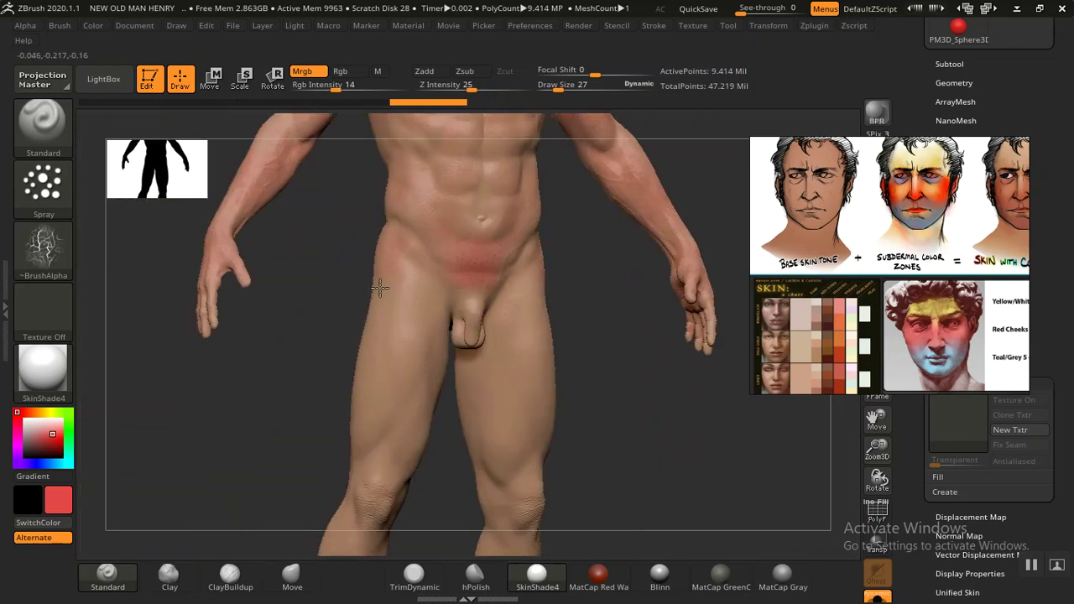
Step: Spray red over the hips, lower abdomen, groin and inner thighs
left_click_drag(317, 276, 367, 319, "alt")
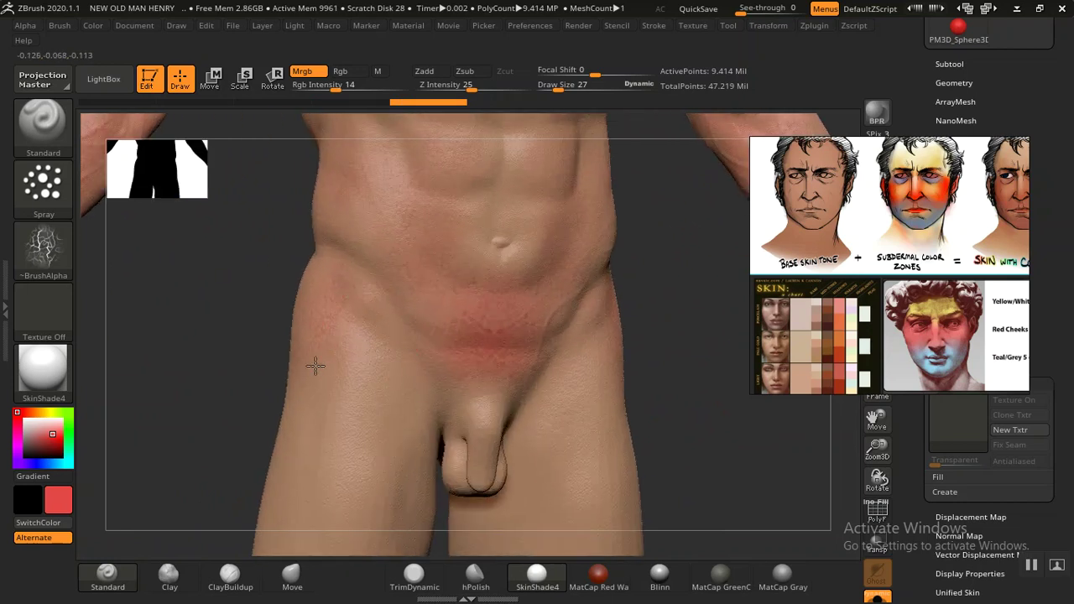
left_click_drag(348, 442, 379, 350)
left_click_drag(355, 443, 440, 350)
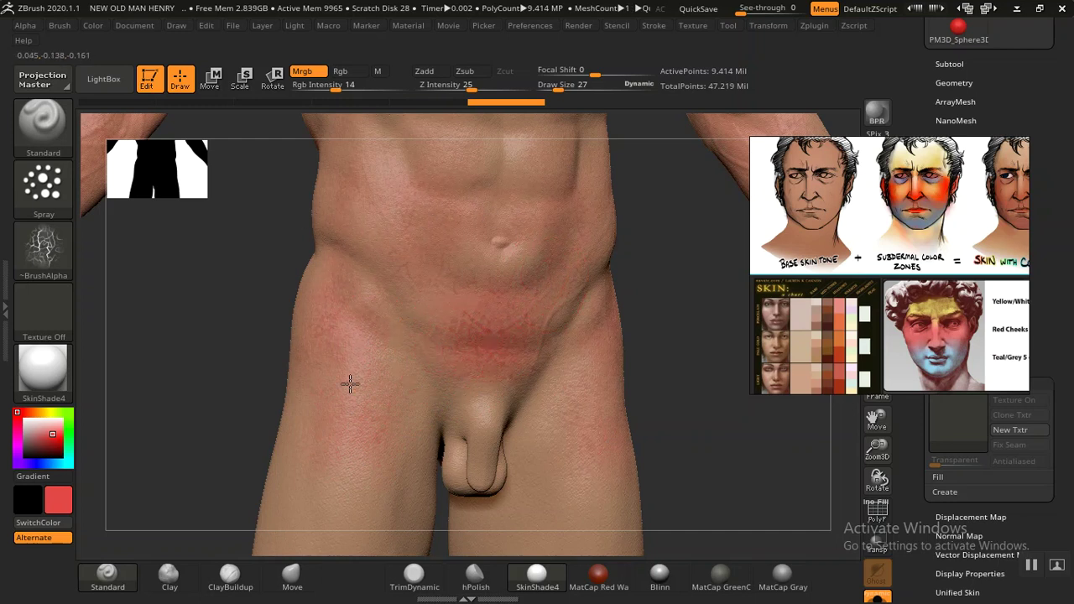
mouse_move(673, 379)
left_mouse_down()
mouse_move(542, 276)
mouse_move(529, 351)
left_mouse_up()
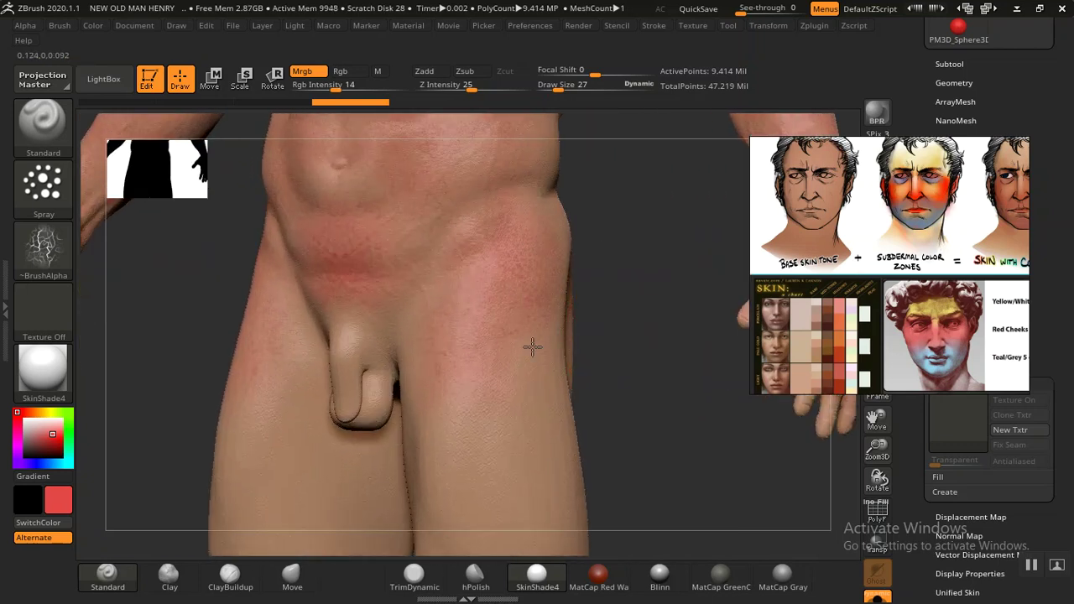
mouse_move(624, 367)
left_mouse_down()
mouse_move(663, 403)
mouse_move(626, 259)
mouse_move(494, 238)
mouse_move(429, 189)
left_mouse_up()
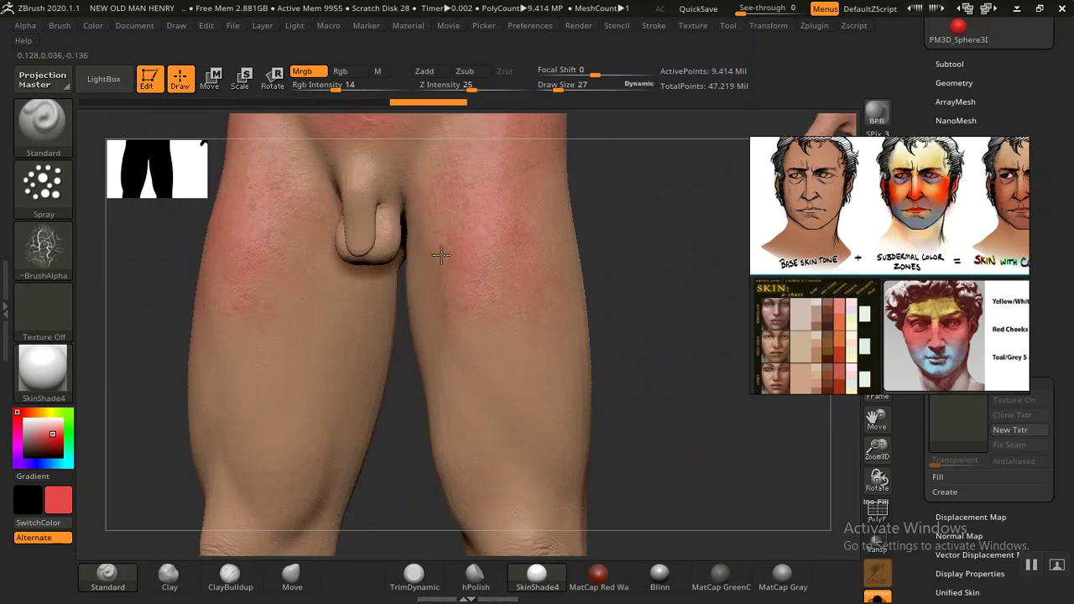
left_click_drag(441, 255, 357, 208)
Step: Orbit around both thighs, extending the red tint down toward the knee
left_click_drag(657, 307, 662, 211)
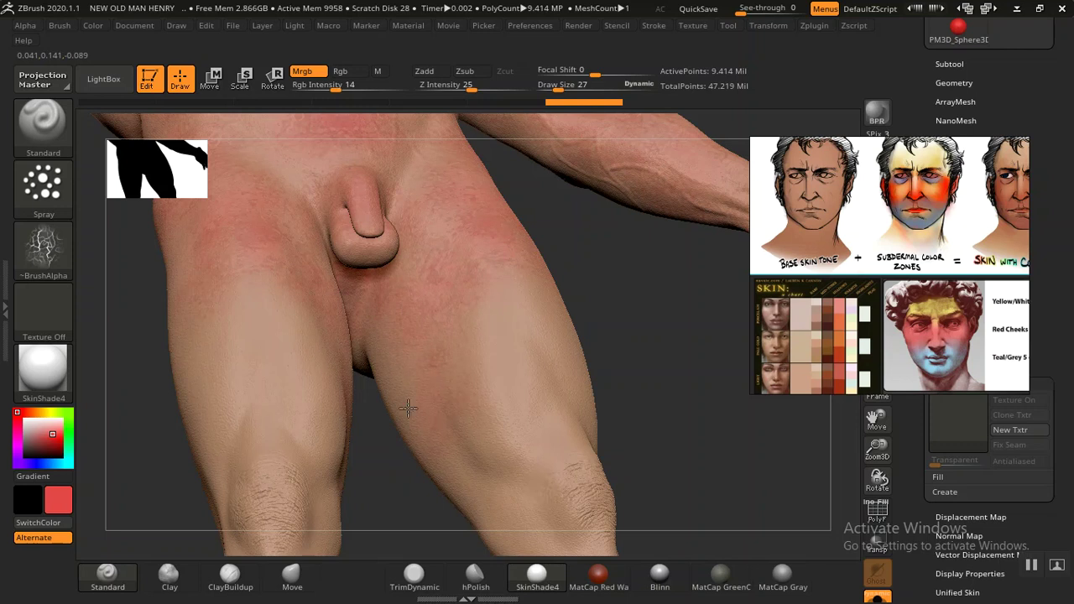
mouse_move(671, 365)
left_mouse_down()
mouse_move(587, 377)
mouse_move(391, 334)
left_mouse_up()
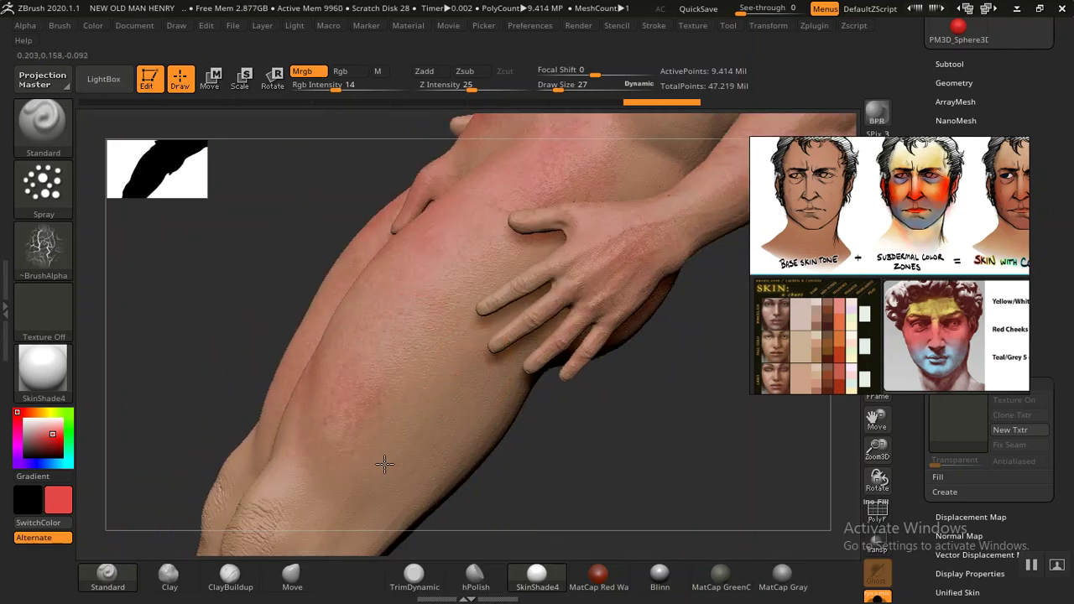
mouse_move(625, 455)
left_mouse_down()
mouse_move(475, 317)
mouse_move(494, 265)
left_mouse_up()
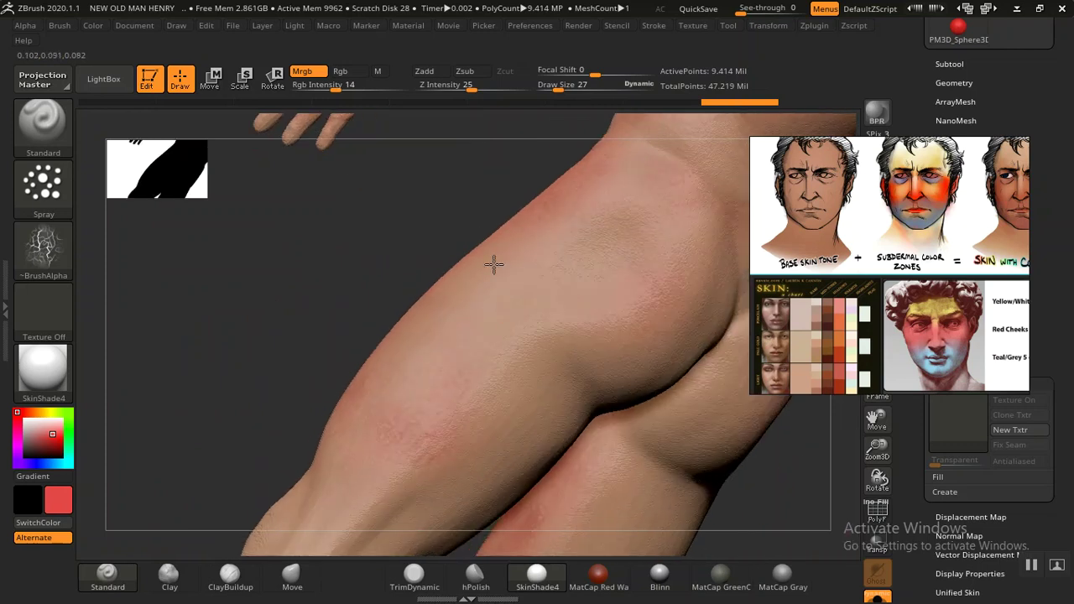
mouse_move(330, 355)
left_mouse_down()
mouse_move(302, 355)
mouse_move(630, 313)
left_mouse_up()
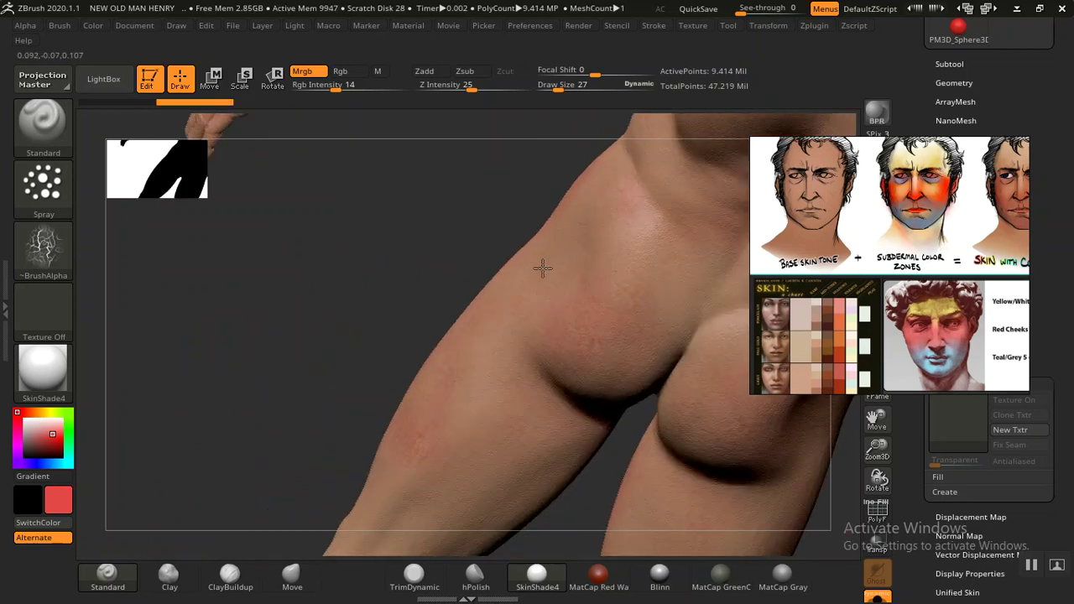
mouse_move(311, 408)
left_mouse_down()
mouse_move(575, 300)
mouse_move(656, 239)
left_mouse_up()
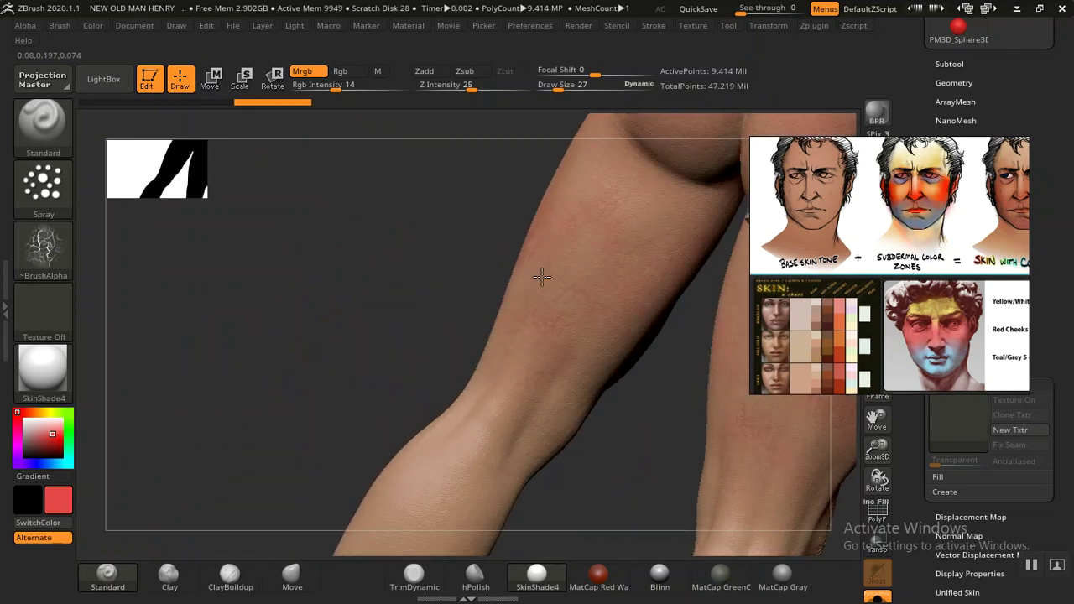
mouse_move(369, 369)
left_mouse_down()
mouse_move(427, 388)
mouse_move(468, 493)
left_mouse_up()
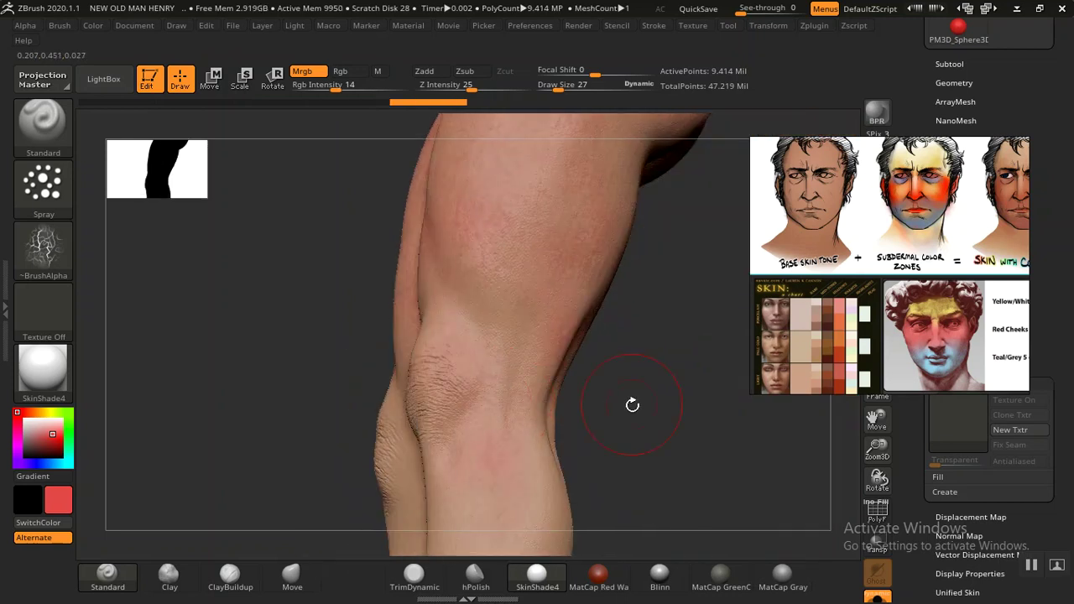
Step: Orbit around both knees, shins and feet, spraying light red Rgb strokes along the shins
left_click_drag(630, 403, 618, 425)
mouse_move(328, 427)
left_mouse_down()
mouse_move(533, 341)
mouse_move(408, 335)
left_mouse_up()
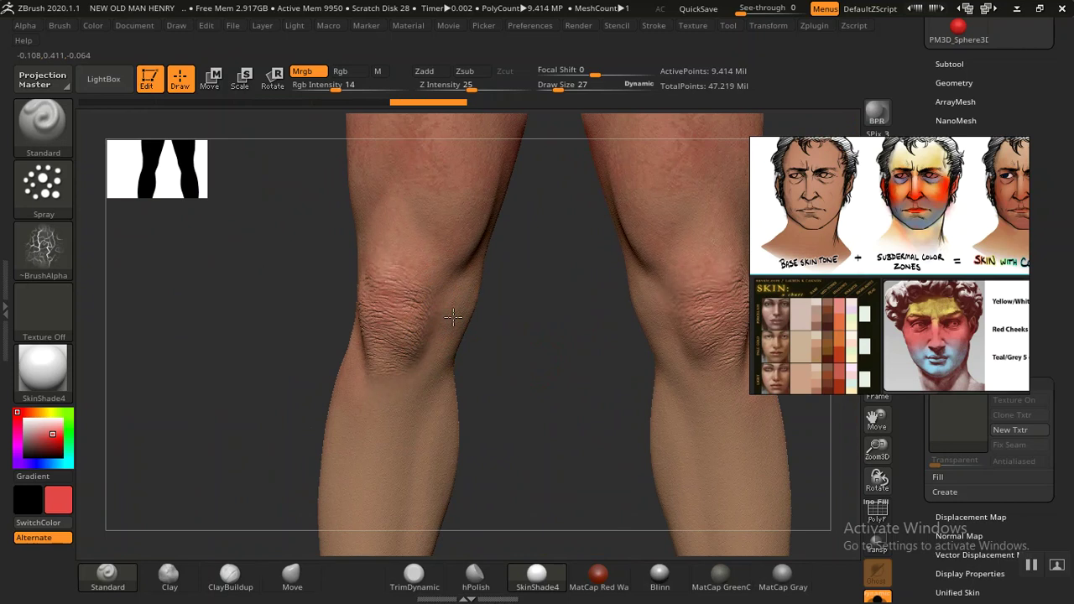
mouse_move(465, 455)
left_mouse_down()
mouse_move(544, 232)
mouse_move(383, 350)
left_mouse_up()
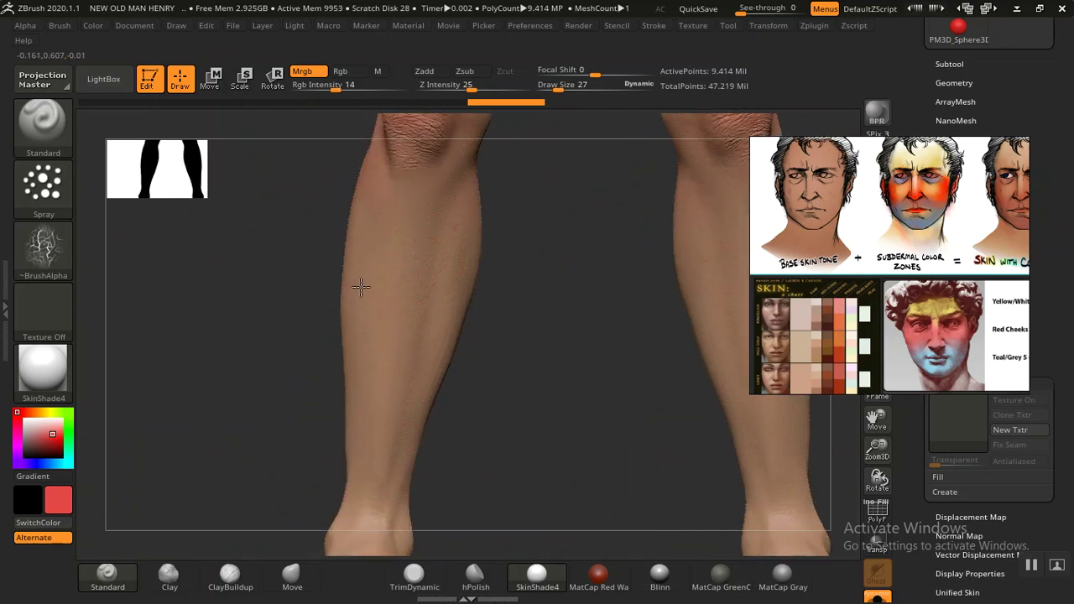
mouse_move(491, 426)
left_mouse_down()
mouse_move(419, 348)
mouse_move(383, 355)
mouse_move(623, 372)
mouse_move(434, 366)
left_mouse_up()
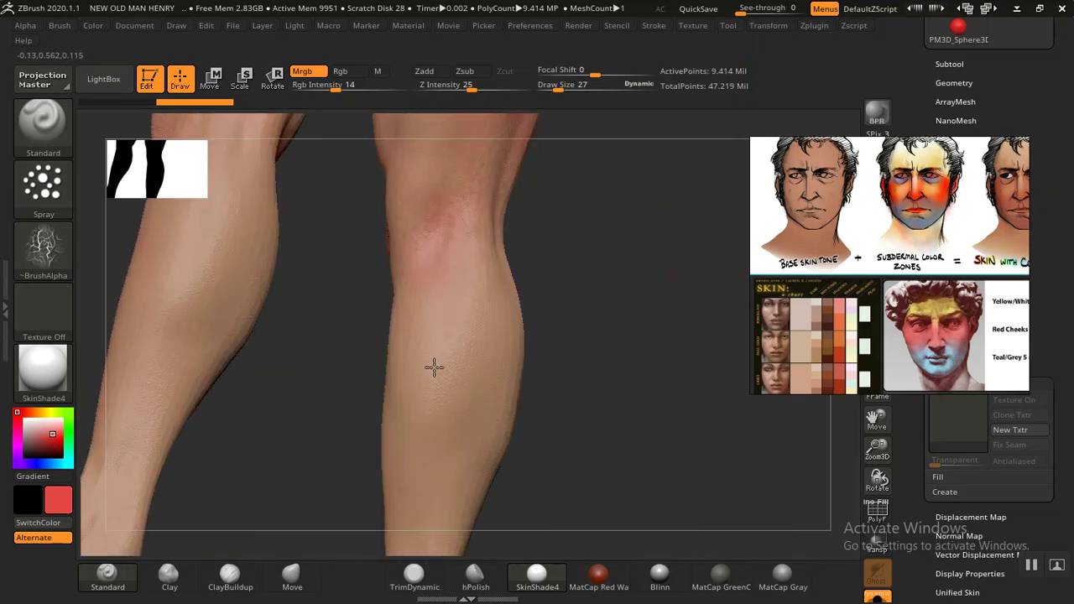
mouse_move(590, 400)
left_mouse_down()
mouse_move(531, 366)
mouse_move(579, 287)
left_mouse_up()
left_click_drag(575, 455, 491, 311, "alt")
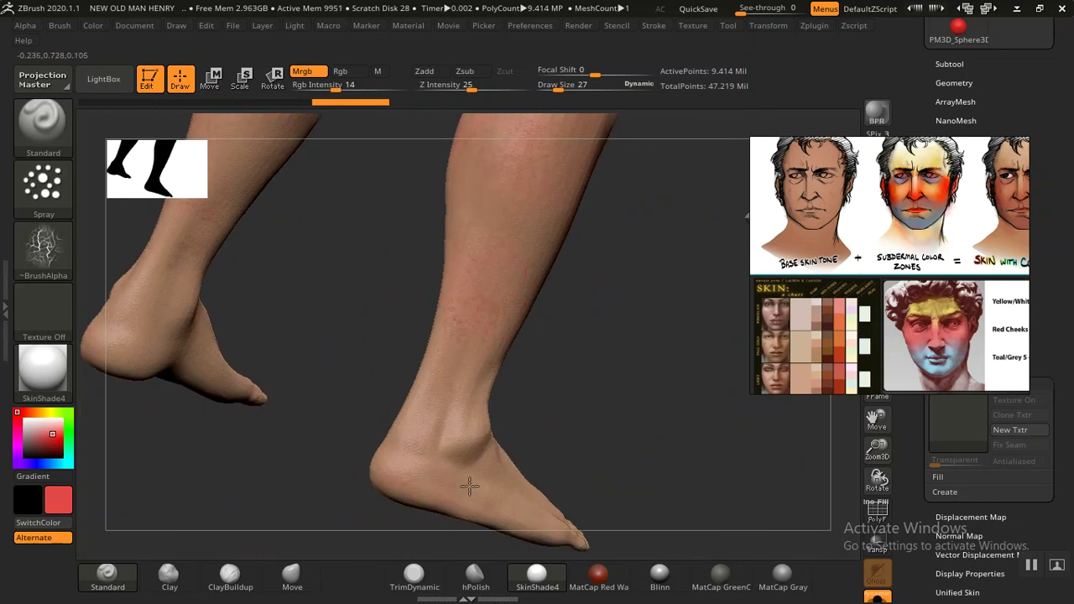
mouse_move(607, 377)
left_mouse_down()
mouse_move(642, 344)
mouse_move(639, 462)
mouse_move(660, 192)
mouse_move(527, 227)
left_mouse_up()
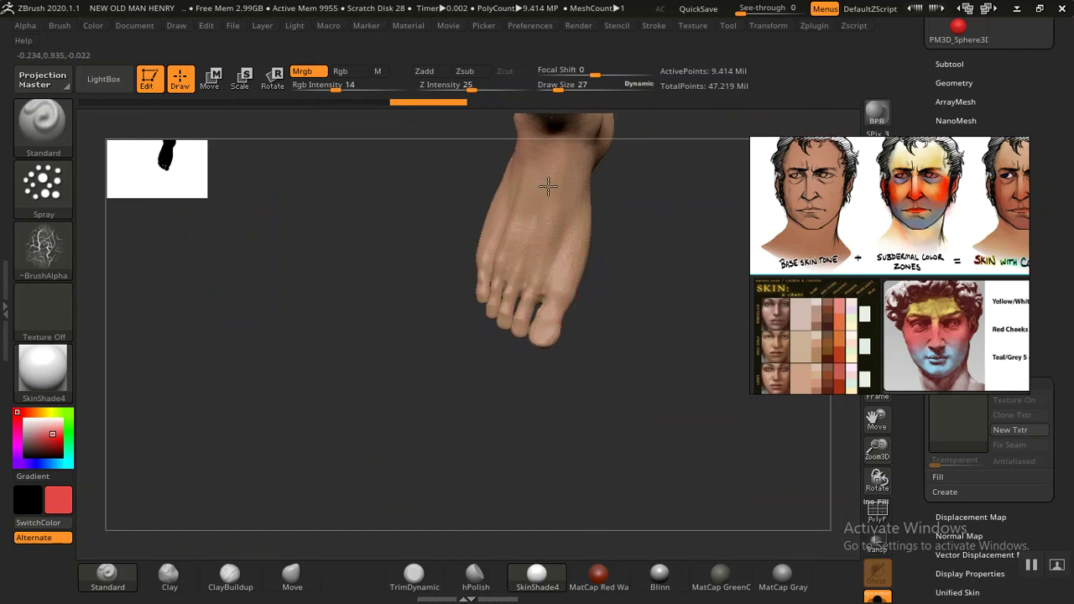
mouse_move(525, 302)
left_mouse_down()
mouse_move(618, 299)
mouse_move(568, 378)
mouse_move(583, 267)
mouse_move(496, 358)
left_mouse_up()
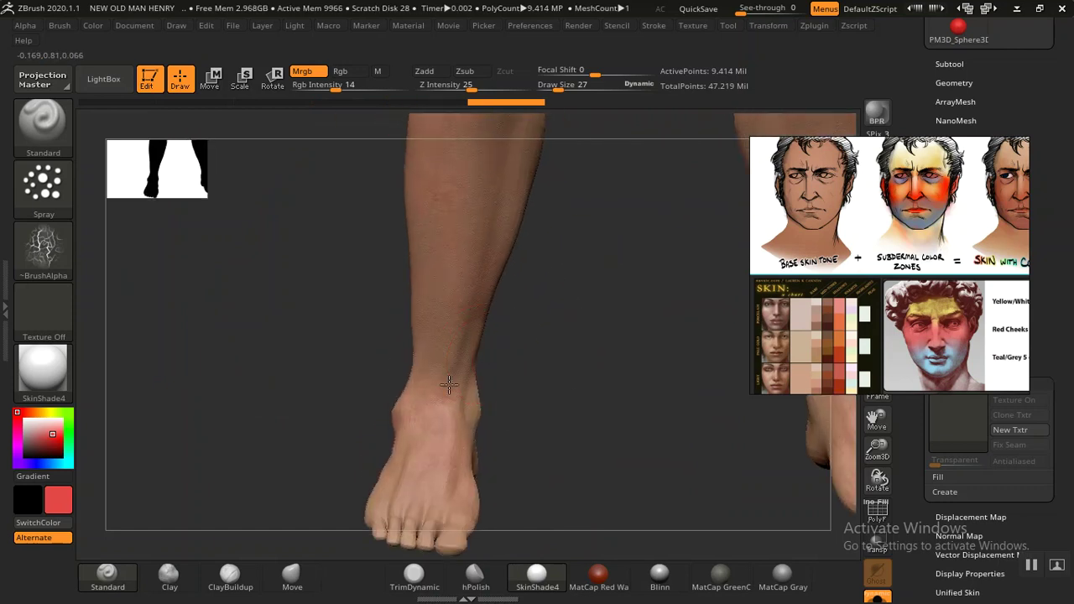
mouse_move(475, 393)
left_mouse_down()
mouse_move(571, 395)
mouse_move(491, 412)
mouse_move(541, 449)
left_mouse_up()
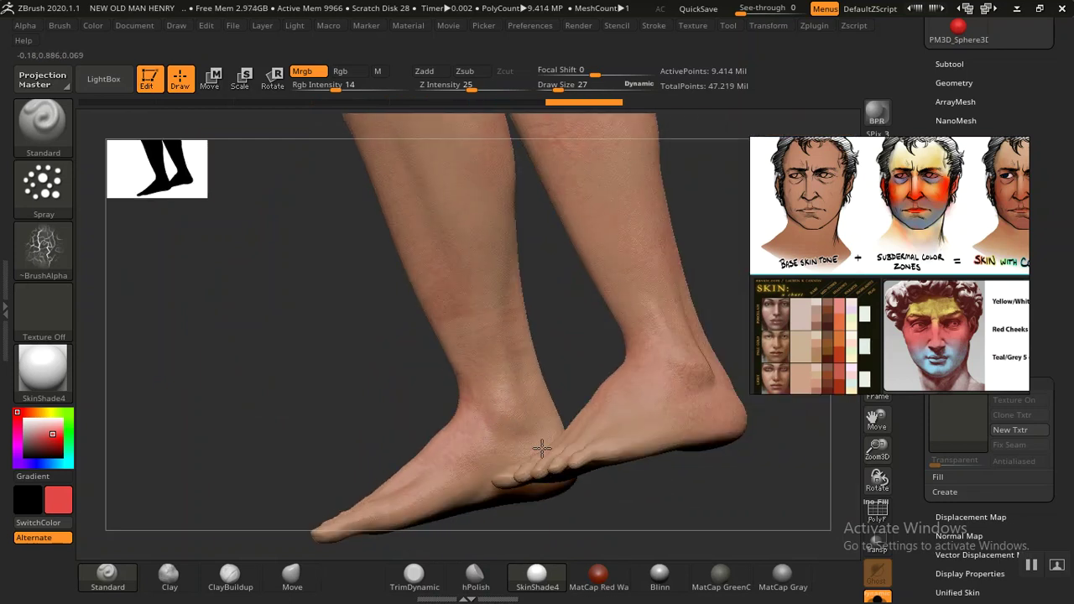
left_click_drag(452, 141, 479, 250)
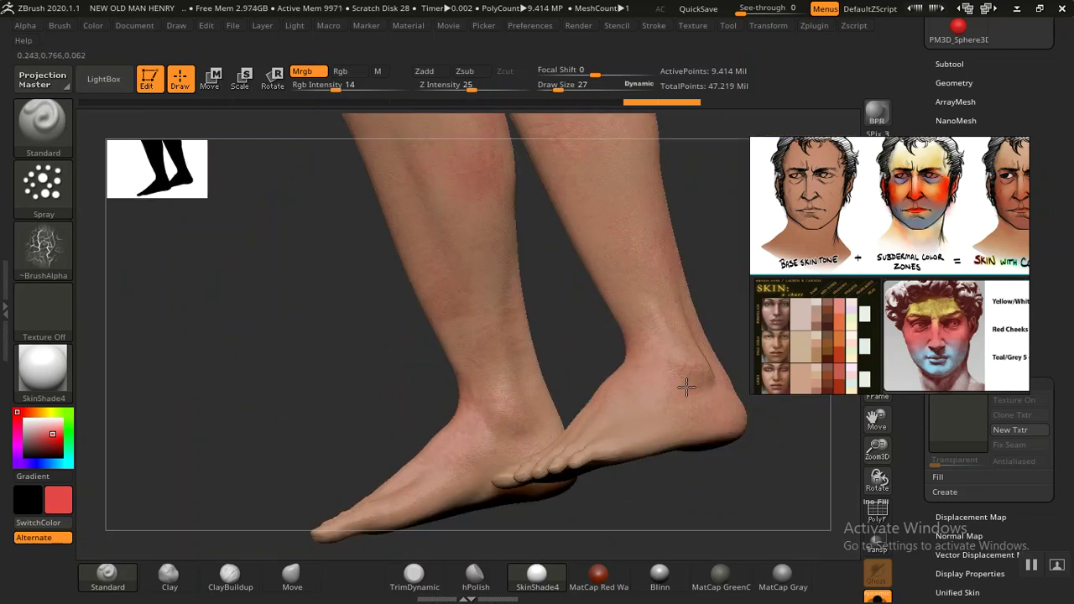
mouse_move(652, 478)
left_mouse_down()
mouse_move(663, 383)
mouse_move(395, 276)
mouse_move(667, 414)
mouse_move(475, 375)
mouse_move(511, 386)
left_mouse_up()
Step: Reframe the torso front-on and enlarge the brush to size 43
key("f")
left_click_drag(362, 328, 490, 374, "alt")
mouse_move(613, 345)
left_mouse_down("alt")
mouse_move(566, 388)
mouse_move(618, 475)
mouse_move(561, 330)
mouse_move(647, 359)
mouse_move(619, 331)
mouse_move(612, 293)
mouse_move(629, 333)
mouse_move(478, 297)
left_mouse_up("alt")
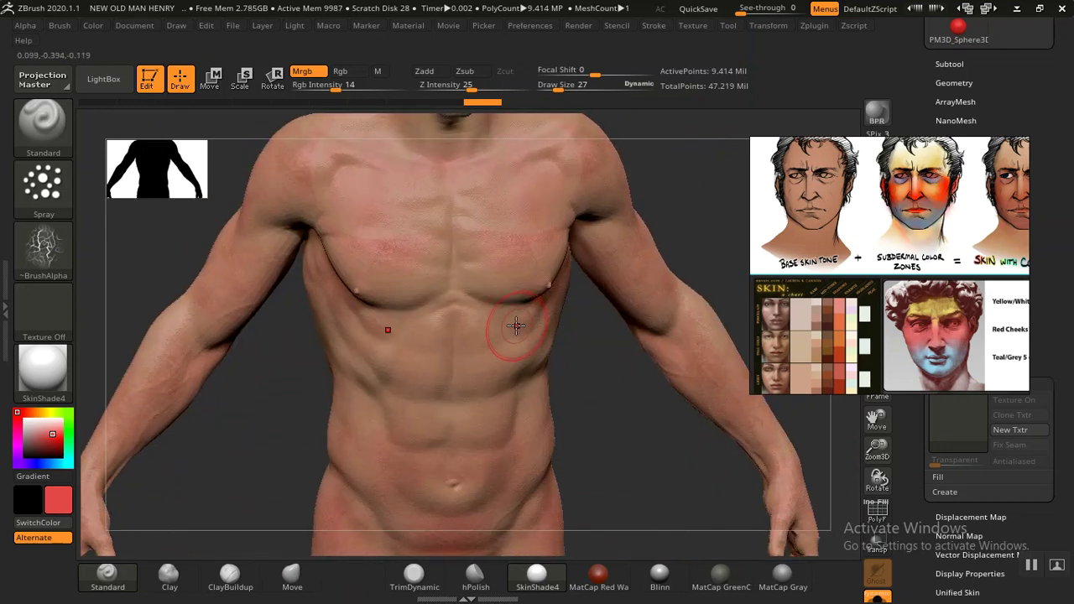
key("s")
left_click_drag(455, 263, 415, 216)
mouse_move(576, 420)
left_mouse_down()
mouse_move(607, 216)
mouse_move(676, 268)
mouse_move(639, 218)
mouse_move(659, 259)
mouse_move(526, 311)
left_mouse_up()
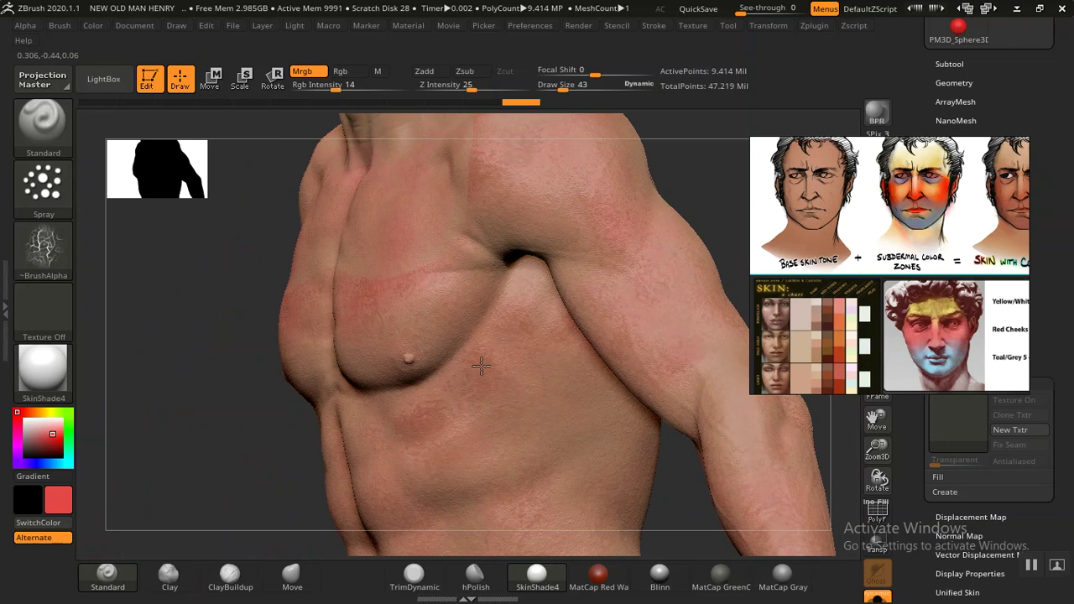
mouse_move(489, 437)
left_mouse_down()
mouse_move(299, 336)
mouse_move(619, 264)
left_mouse_up()
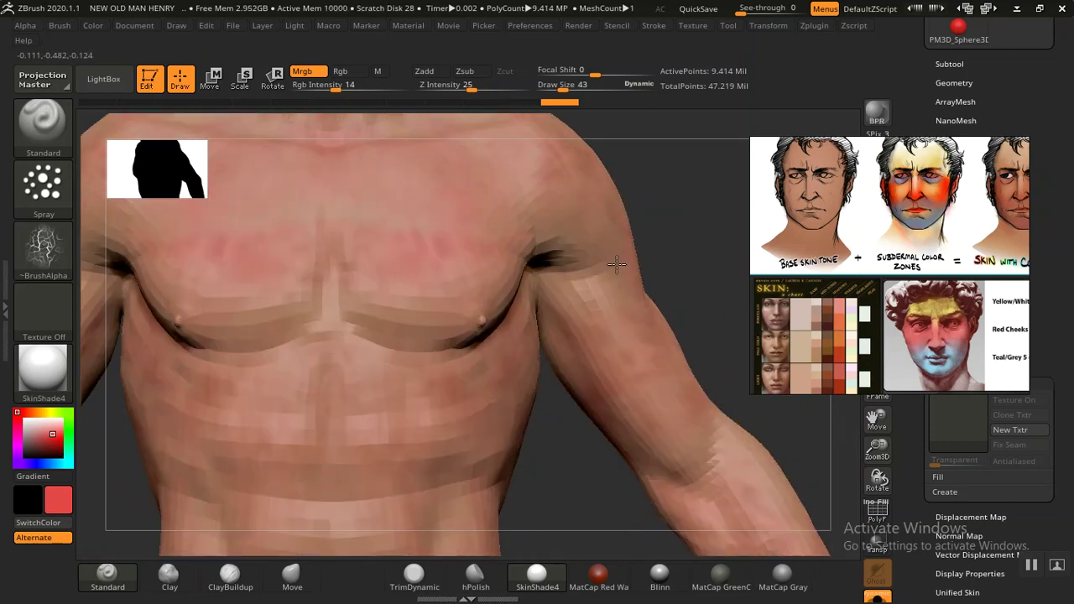
mouse_move(674, 424)
left_mouse_down("alt")
mouse_move(546, 332)
mouse_move(579, 396)
mouse_move(587, 327)
mouse_move(589, 443)
mouse_move(420, 377)
mouse_move(412, 357)
left_mouse_up("alt")
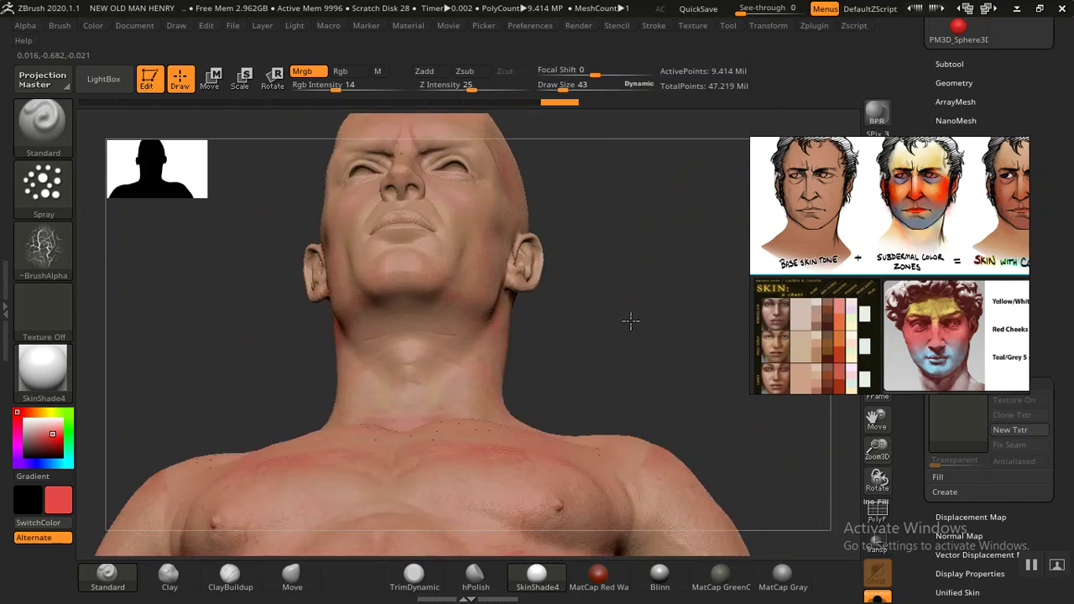
Step: Spray blotchy light red over the neck, left shoulder and upper chest
mouse_move(648, 327)
left_mouse_down()
mouse_move(616, 310)
mouse_move(642, 333)
mouse_move(513, 386)
mouse_move(437, 378)
left_mouse_up()
mouse_move(606, 355)
left_mouse_down()
mouse_move(462, 360)
mouse_move(420, 239)
left_mouse_up()
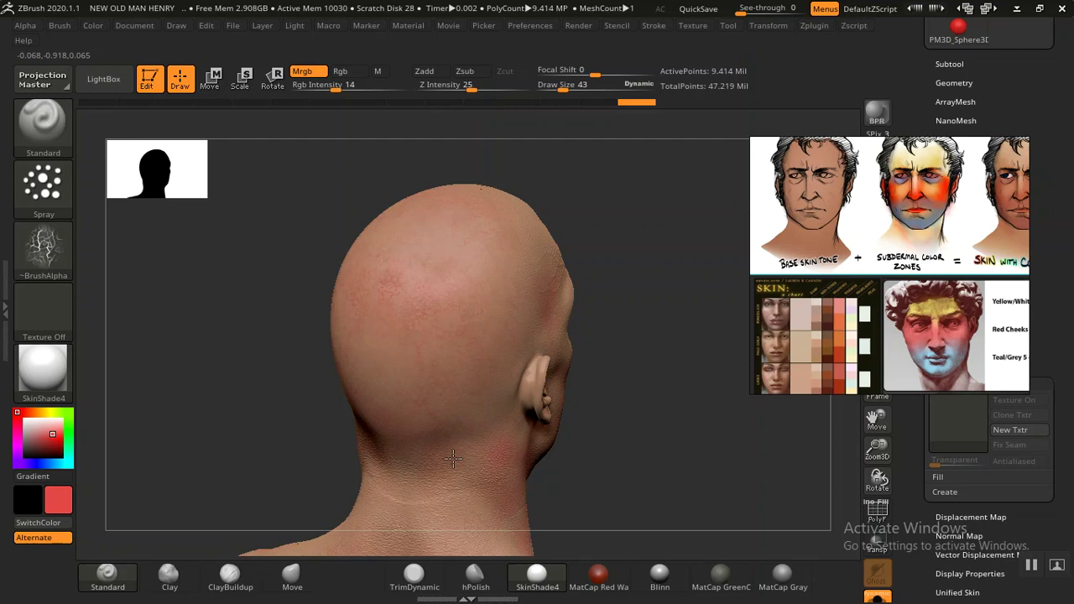
mouse_move(541, 373)
left_mouse_down()
mouse_move(395, 407)
mouse_move(543, 347)
mouse_move(618, 422)
mouse_move(552, 357)
mouse_move(647, 369)
mouse_move(564, 352)
mouse_move(587, 352)
mouse_move(575, 338)
mouse_move(582, 235)
mouse_move(617, 247)
mouse_move(436, 383)
left_mouse_up()
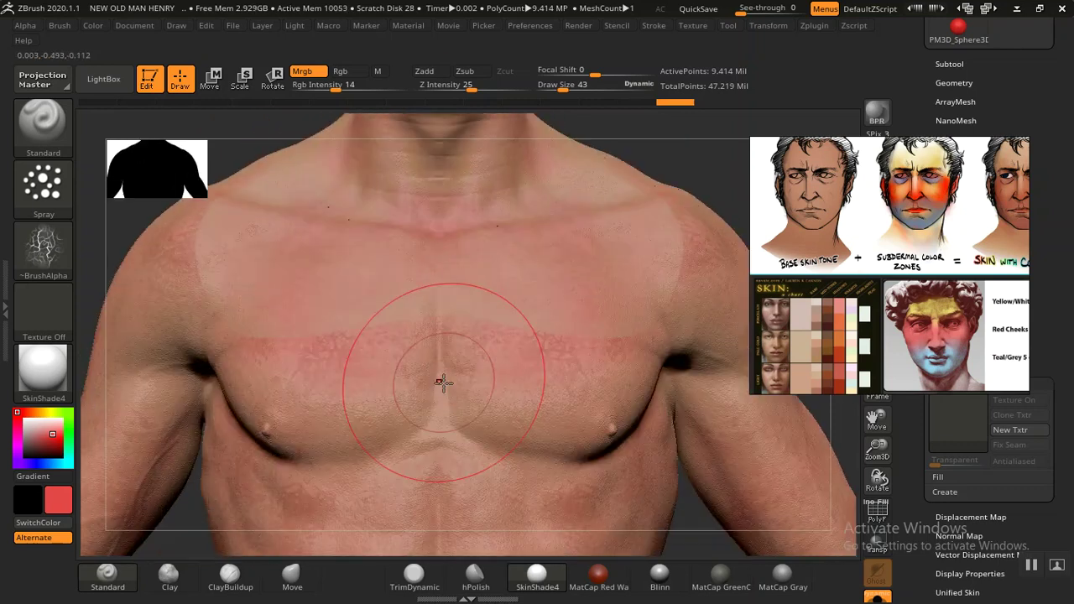
mouse_move(207, 319)
left_mouse_down("alt")
mouse_move(338, 237)
mouse_move(358, 338)
mouse_move(352, 247)
mouse_move(162, 287)
mouse_move(311, 302)
mouse_move(359, 426)
mouse_move(342, 424)
left_mouse_up("alt")
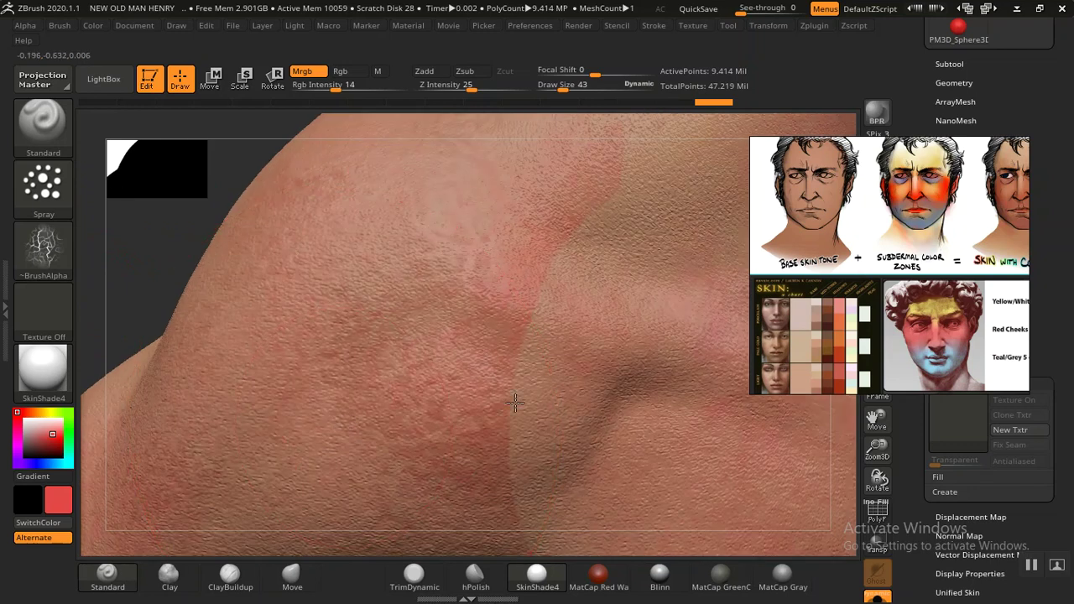
mouse_move(126, 289)
left_mouse_down("alt")
mouse_move(225, 334)
mouse_move(204, 304)
mouse_move(195, 323)
left_mouse_up("alt")
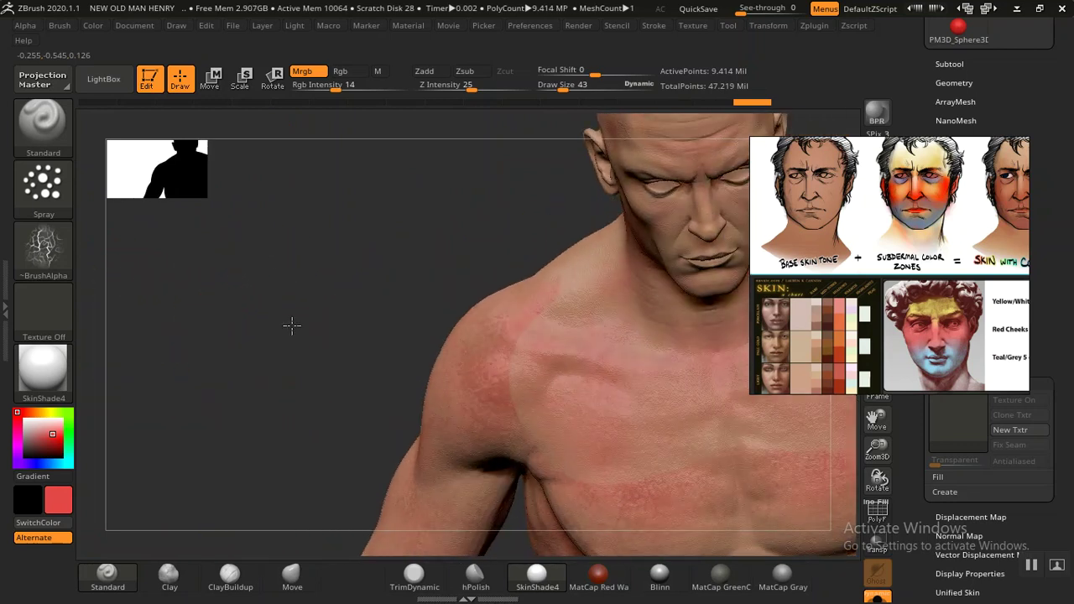
left_click_drag(292, 326, 287, 307)
mouse_move(218, 313)
left_mouse_down()
mouse_move(237, 314)
mouse_move(202, 359)
left_mouse_up()
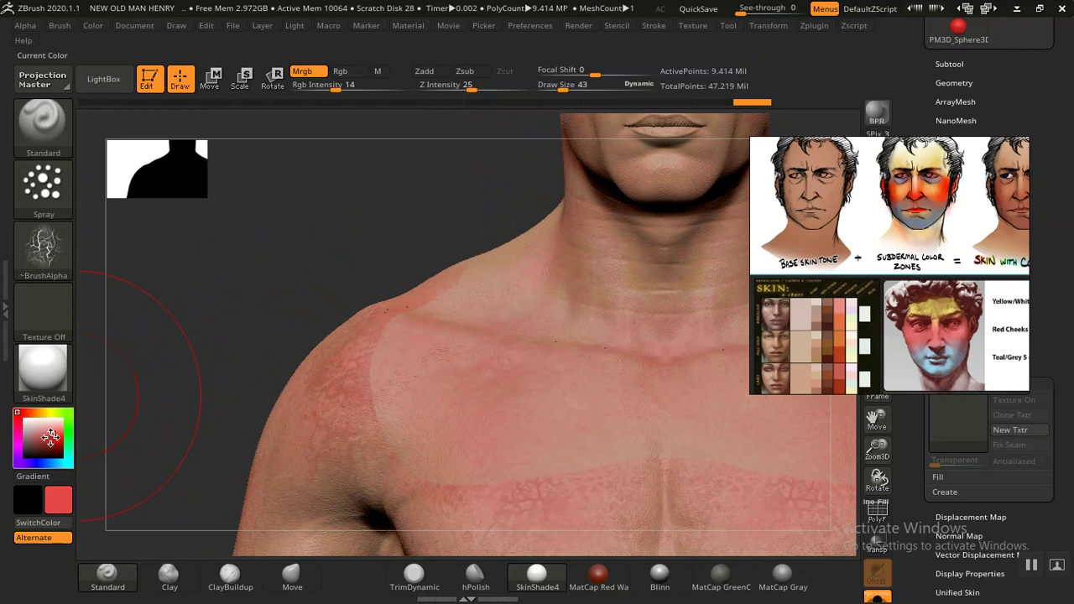
Step: Switch to a saturated red paint with the speckled Alpha 08 alpha at draw size 27
left_click_drag(55, 435, 62, 437)
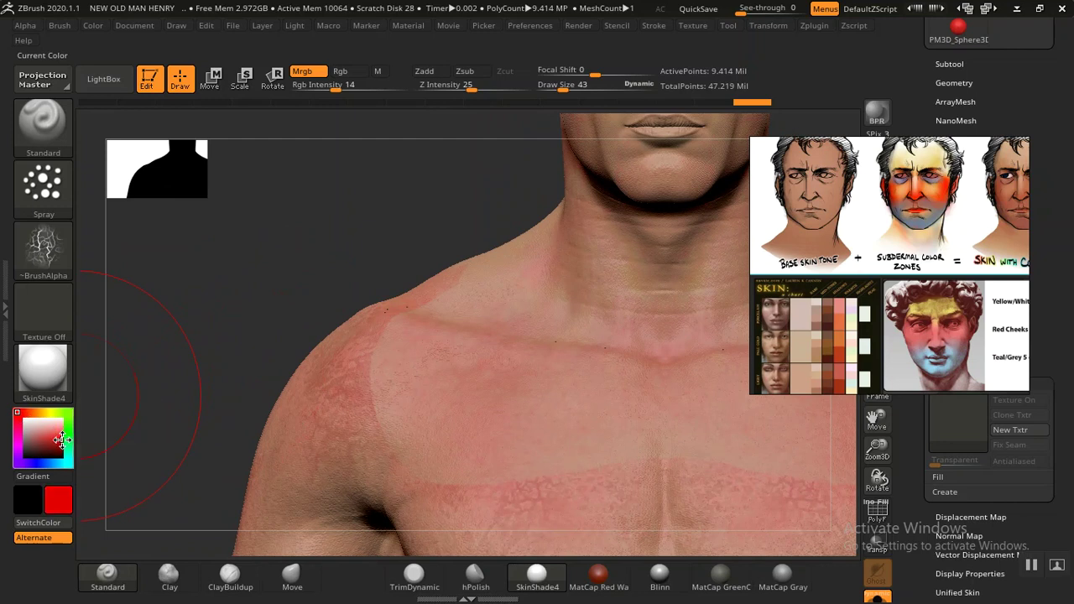
left_click(43, 248)
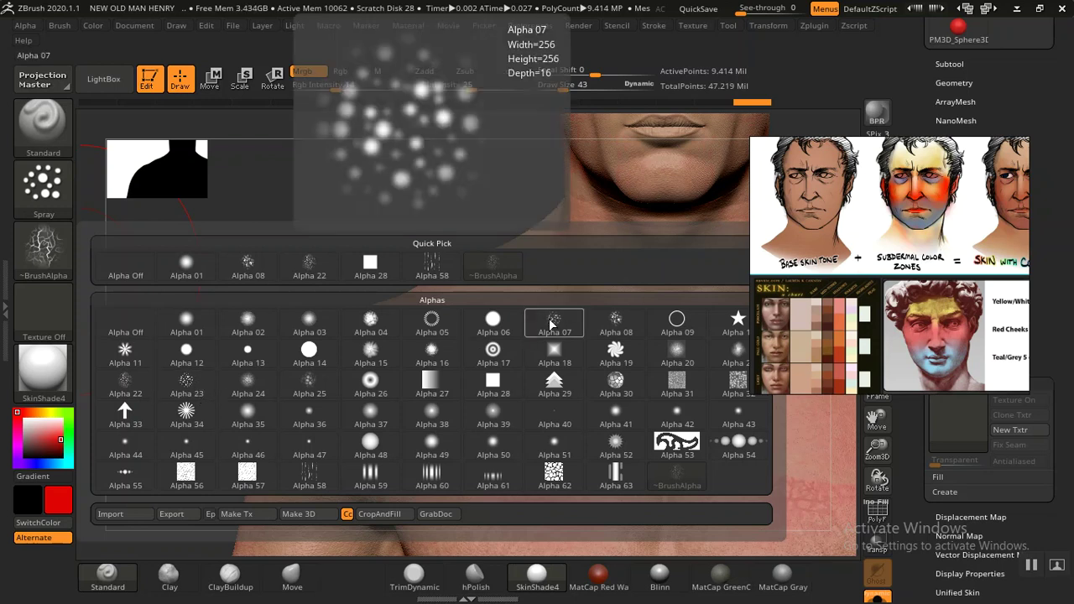
left_click(599, 328)
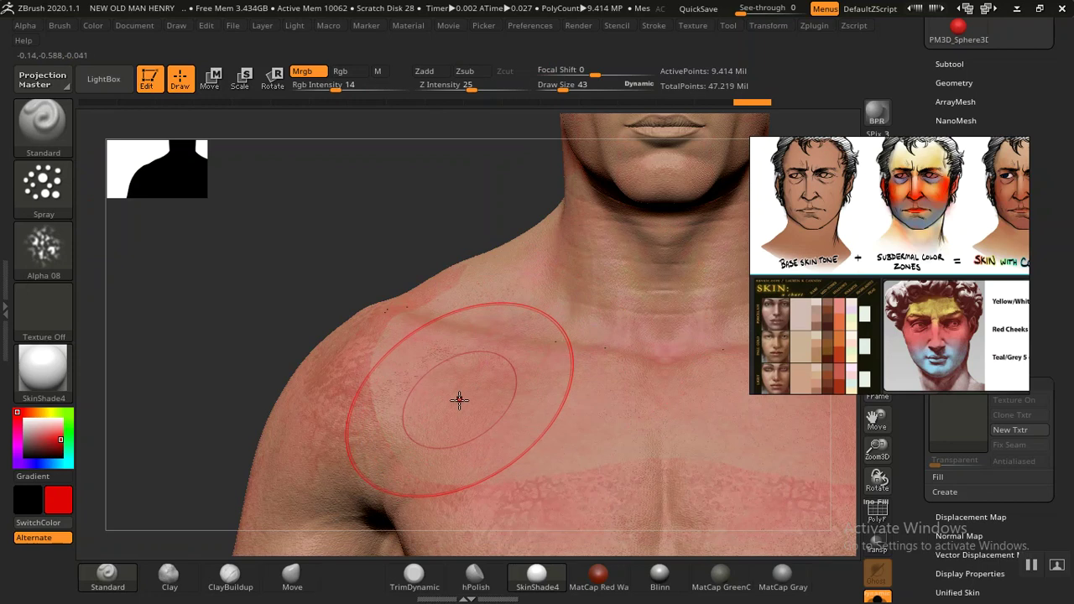
key("bracketleft")
key("bracketleft")
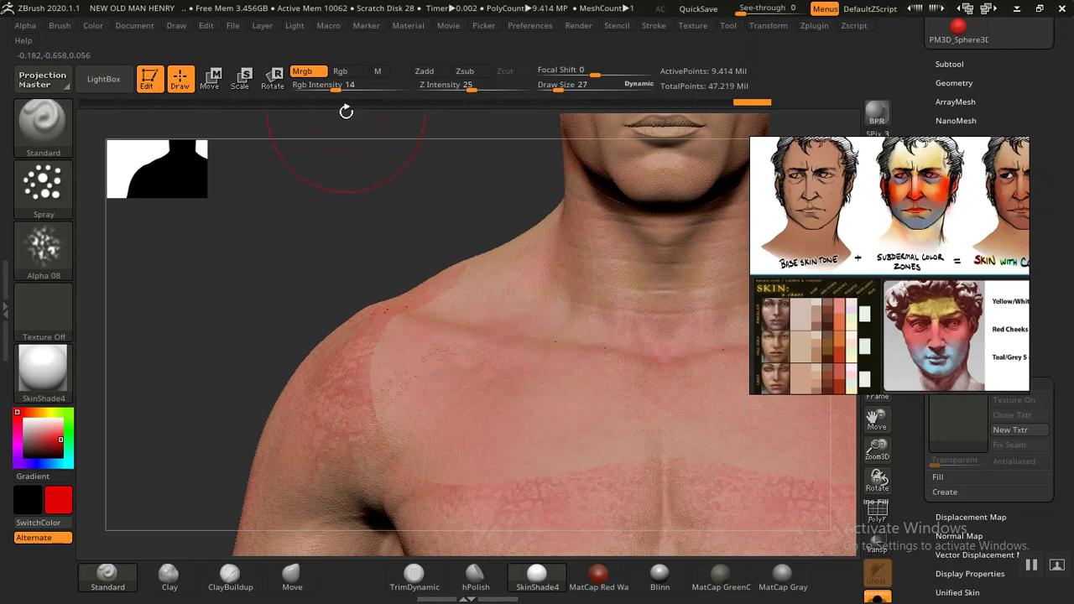
Step: Set RGB intensity to 22 and deepen red on the left shoulder, collarbone, chest and deltoid
left_click(344, 87)
mouse_move(367, 199)
left_mouse_down()
mouse_move(330, 184)
mouse_move(383, 173)
left_mouse_up()
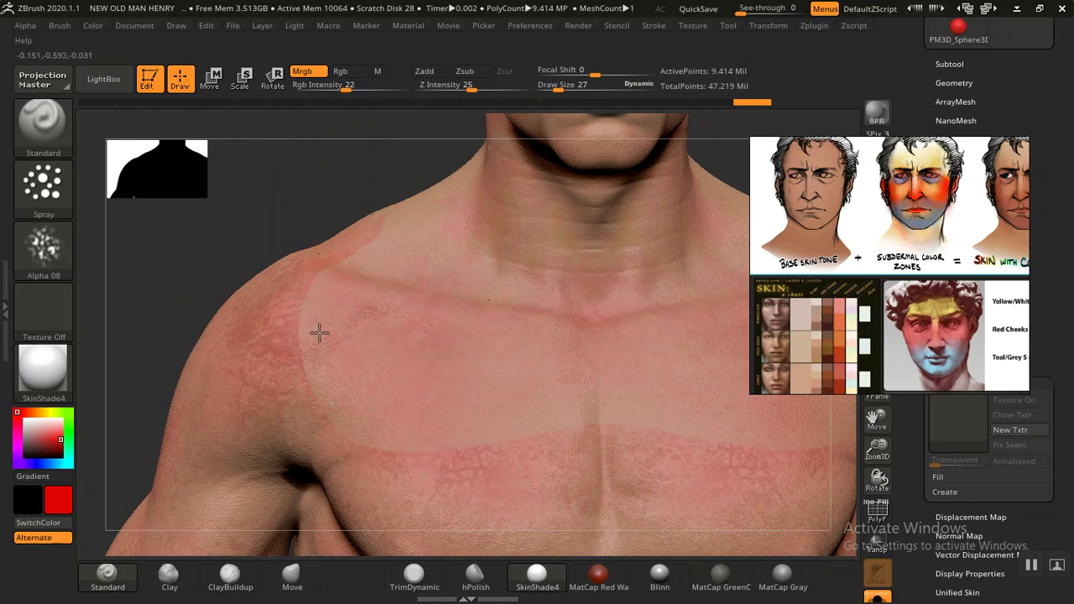
left_click_drag(317, 292, 380, 382)
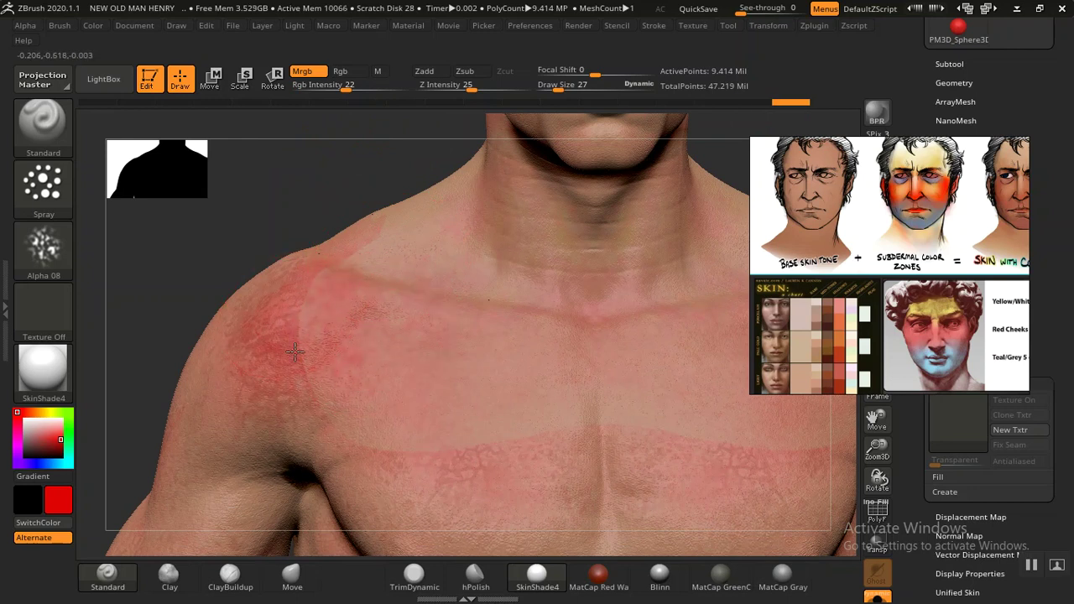
left_click_drag(492, 450, 572, 422)
mouse_move(340, 386)
left_mouse_down()
mouse_move(259, 347)
mouse_move(222, 311)
left_mouse_up()
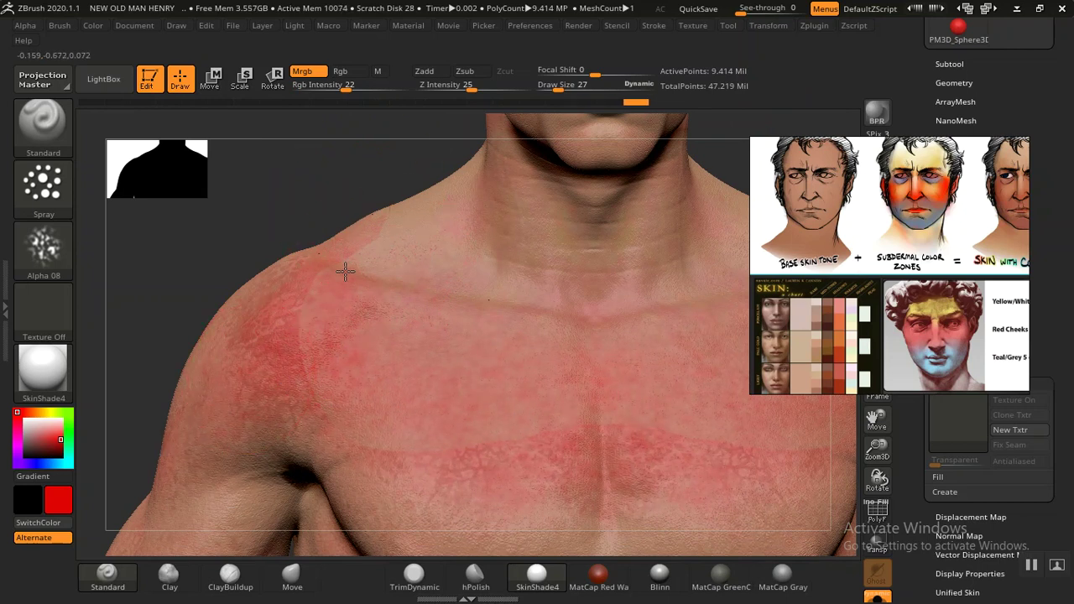
Step: Inspect the face, ear, side of the neck and upper back, then return to the front view
left_click_drag(377, 196, 377, 347, "alt")
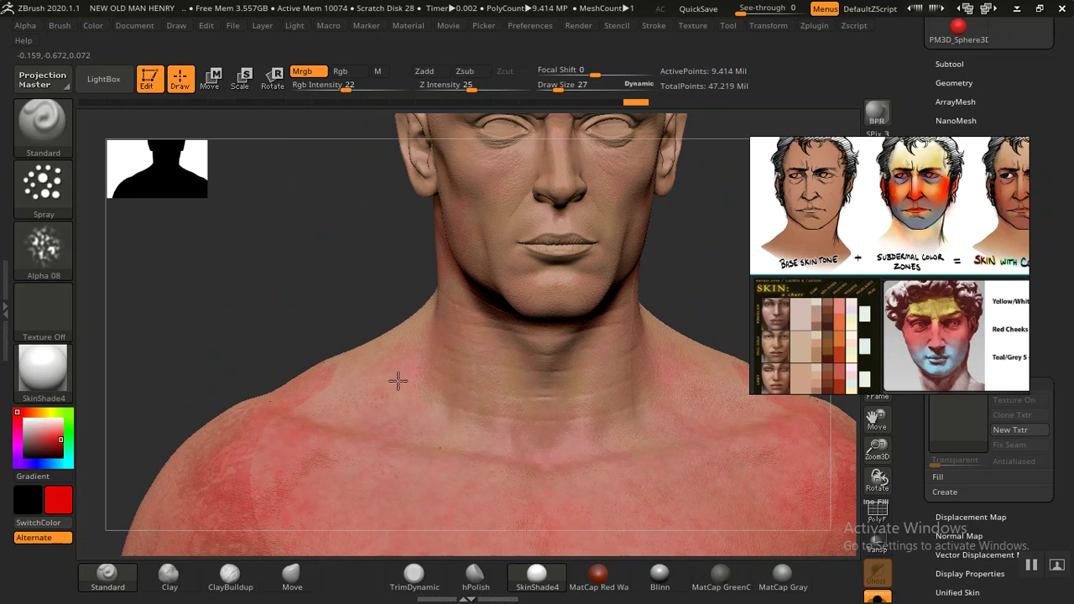
mouse_move(324, 292)
left_mouse_down()
mouse_move(529, 384)
mouse_move(585, 358)
mouse_move(492, 283)
mouse_move(224, 384)
mouse_move(363, 321)
mouse_move(487, 290)
mouse_move(419, 224)
left_mouse_up()
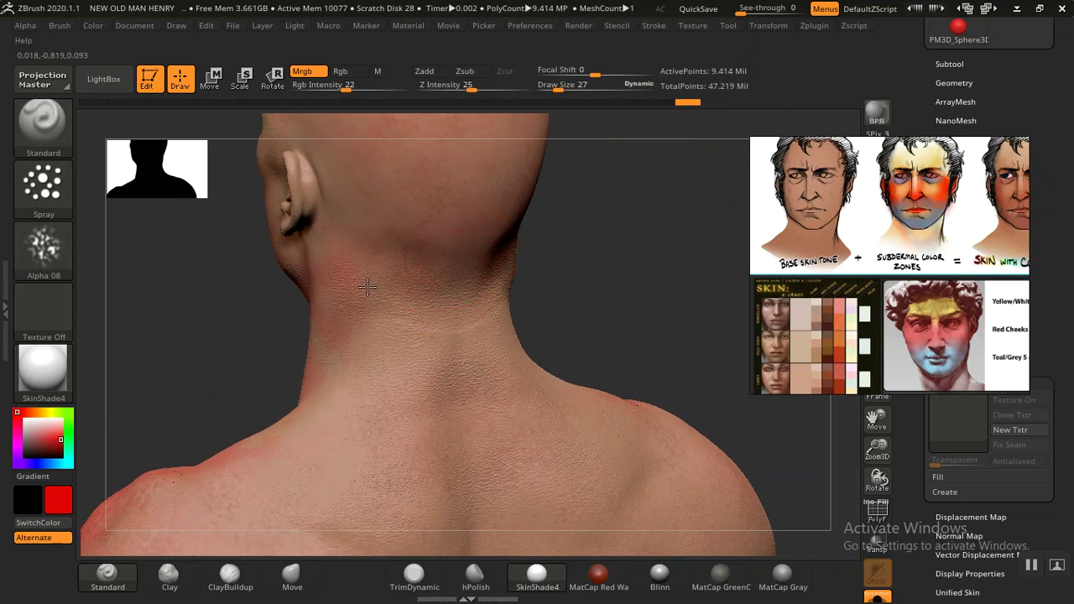
mouse_move(319, 453)
left_mouse_down()
mouse_move(628, 185)
mouse_move(384, 360)
mouse_move(308, 360)
mouse_move(215, 397)
left_mouse_up()
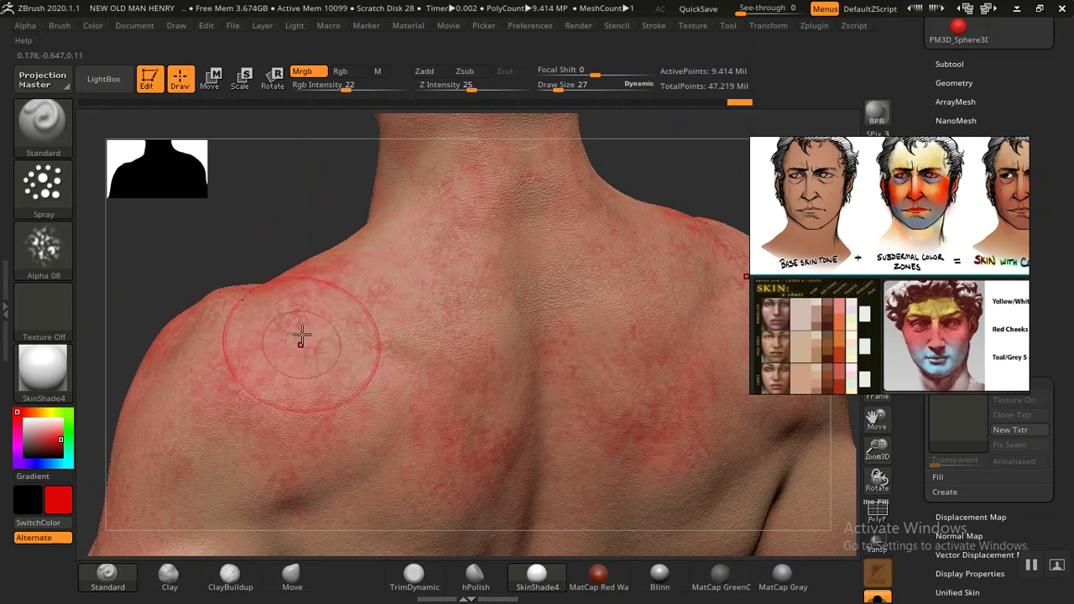
mouse_move(252, 170)
left_mouse_down()
mouse_move(489, 278)
mouse_move(652, 233)
mouse_move(565, 261)
mouse_move(618, 110)
mouse_move(664, 151)
mouse_move(532, 377)
mouse_move(564, 383)
mouse_move(595, 448)
mouse_move(650, 377)
mouse_move(661, 422)
mouse_move(516, 362)
left_mouse_up()
Step: At draw size 19, paint red across the forehead, cheek and jaw
key("bracketleft")
key("bracketleft")
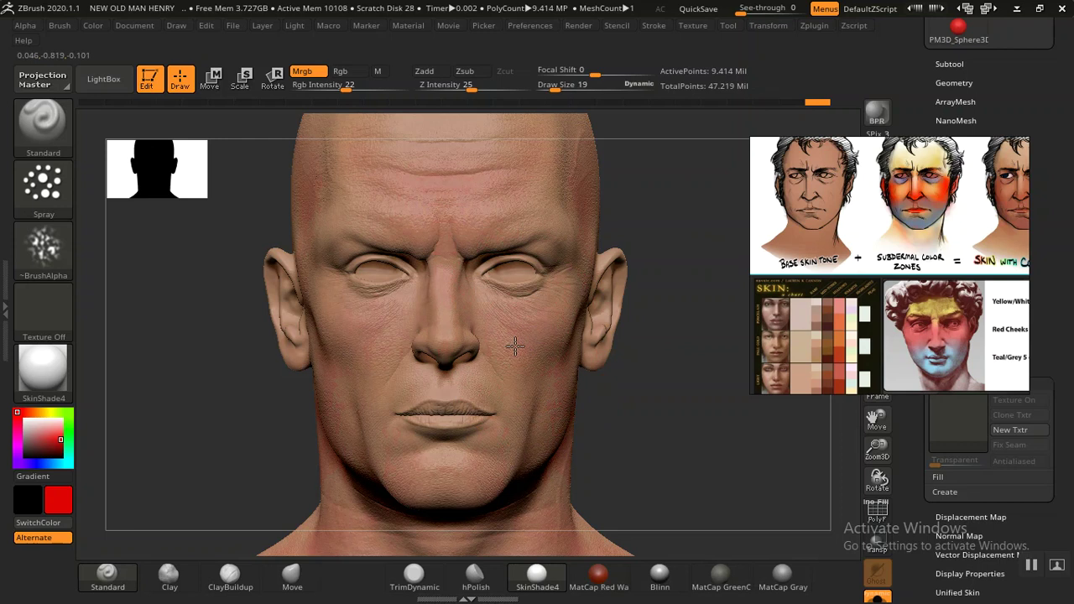
left_click_drag(657, 425, 671, 438, "alt")
mouse_move(358, 307)
left_mouse_down()
mouse_move(277, 256)
mouse_move(343, 285)
mouse_move(413, 252)
mouse_move(500, 302)
left_mouse_up()
right_click_drag(546, 355, 512, 250, "alt")
left_click_drag(448, 333, 383, 391)
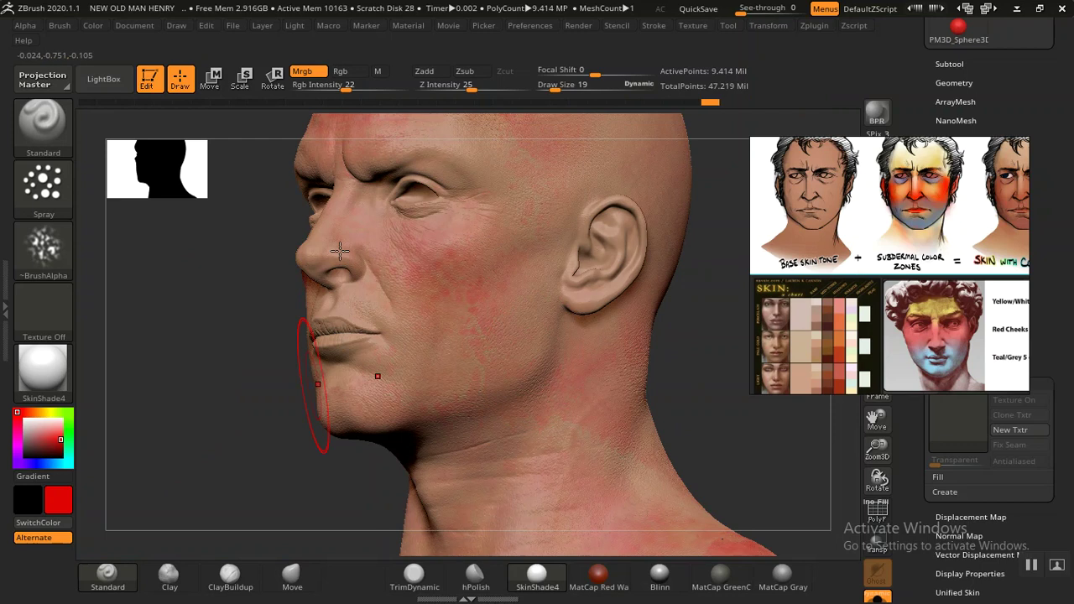
Step: Reduce the brush to draw size 11 for the ear and frame the shoulders and chest
mouse_move(221, 322)
left_mouse_down()
mouse_move(344, 333)
mouse_move(406, 283)
mouse_move(540, 402)
left_mouse_up()
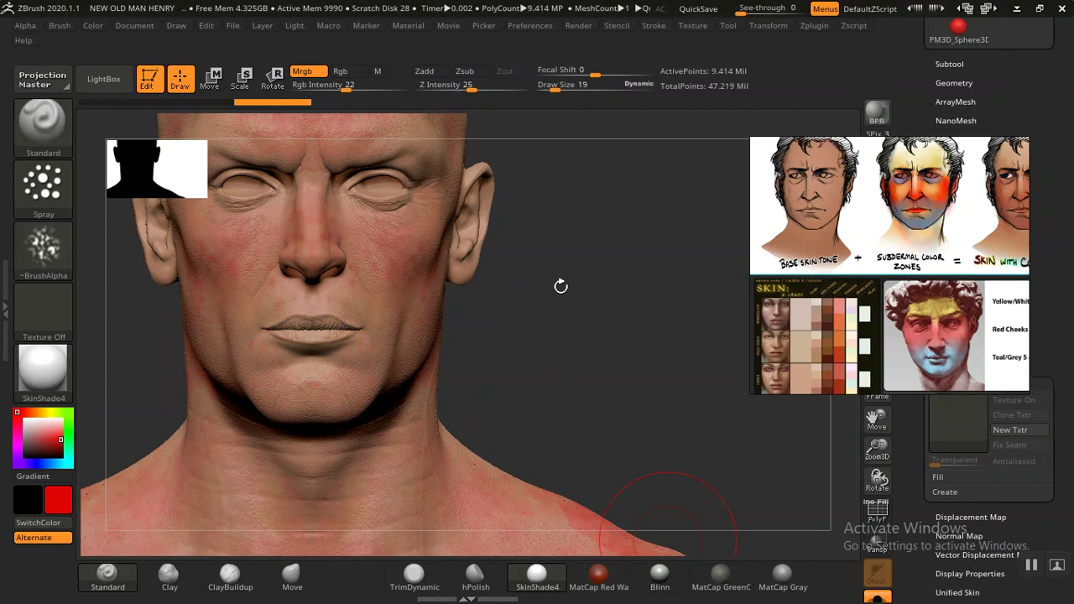
mouse_move(560, 286)
left_mouse_down()
mouse_move(556, 300)
mouse_move(578, 271)
mouse_move(602, 410)
mouse_move(578, 379)
left_mouse_up()
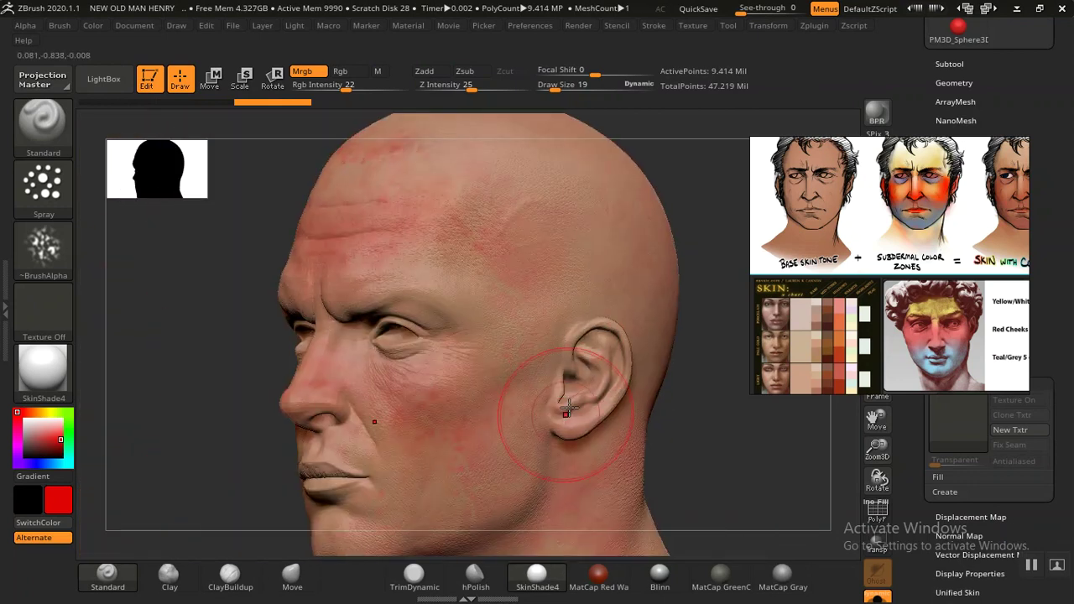
key("bracketleft")
key("bracketleft")
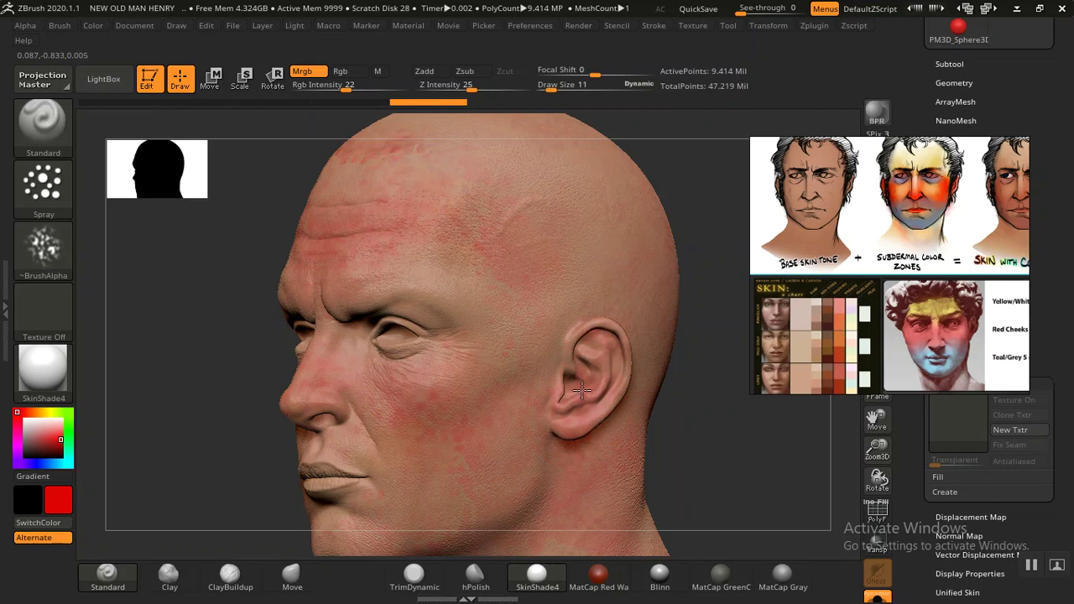
mouse_move(729, 445)
left_mouse_down()
mouse_move(638, 309)
mouse_move(636, 284)
mouse_move(589, 283)
mouse_move(582, 311)
mouse_move(619, 285)
mouse_move(526, 420)
left_mouse_up()
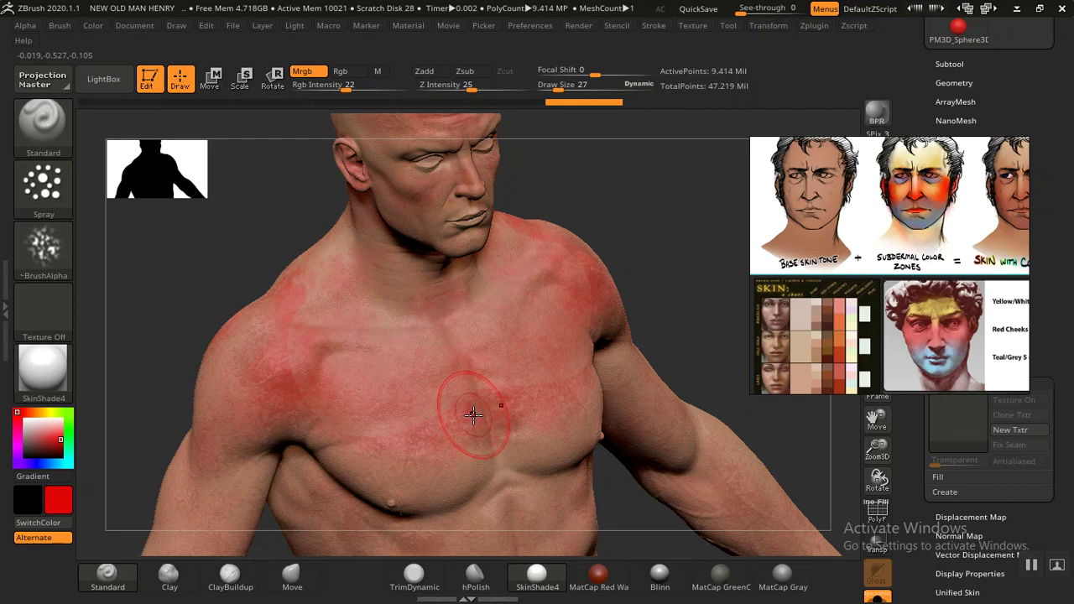
Step: Rotate the model to a back view of the head, shoulders and left arm
scroll(473, 414, "up", 2)
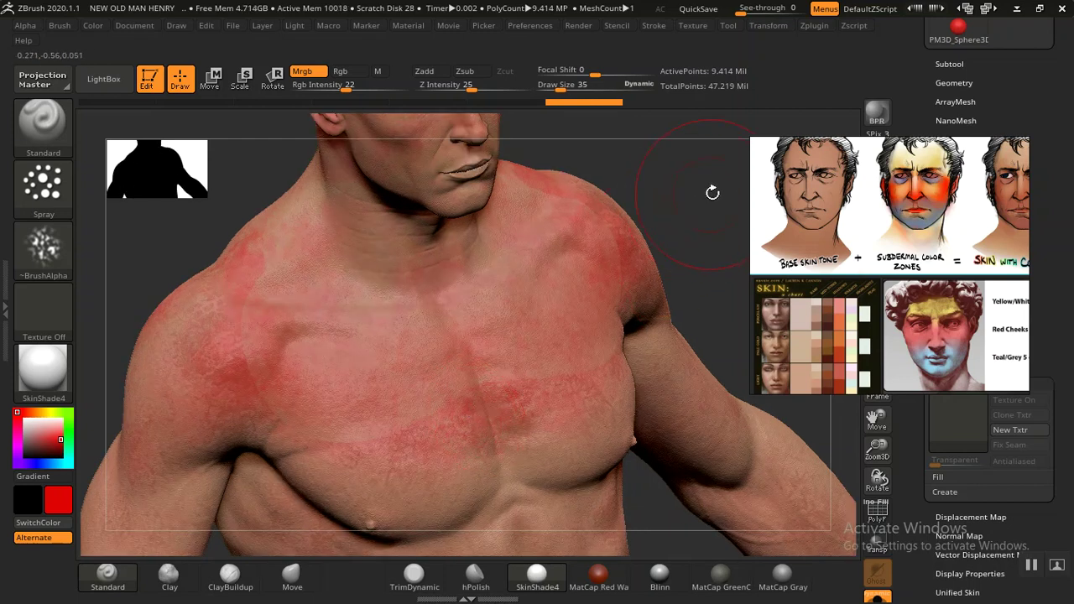
left_click_drag(712, 193, 427, 443)
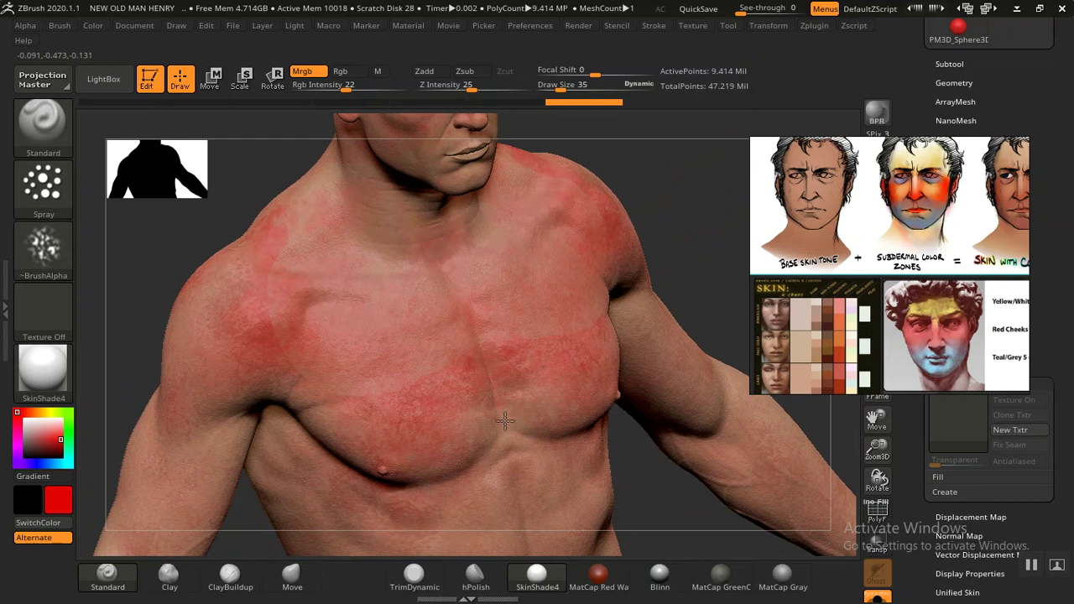
mouse_move(129, 297)
left_mouse_down()
mouse_move(361, 323)
mouse_move(280, 280)
left_mouse_up()
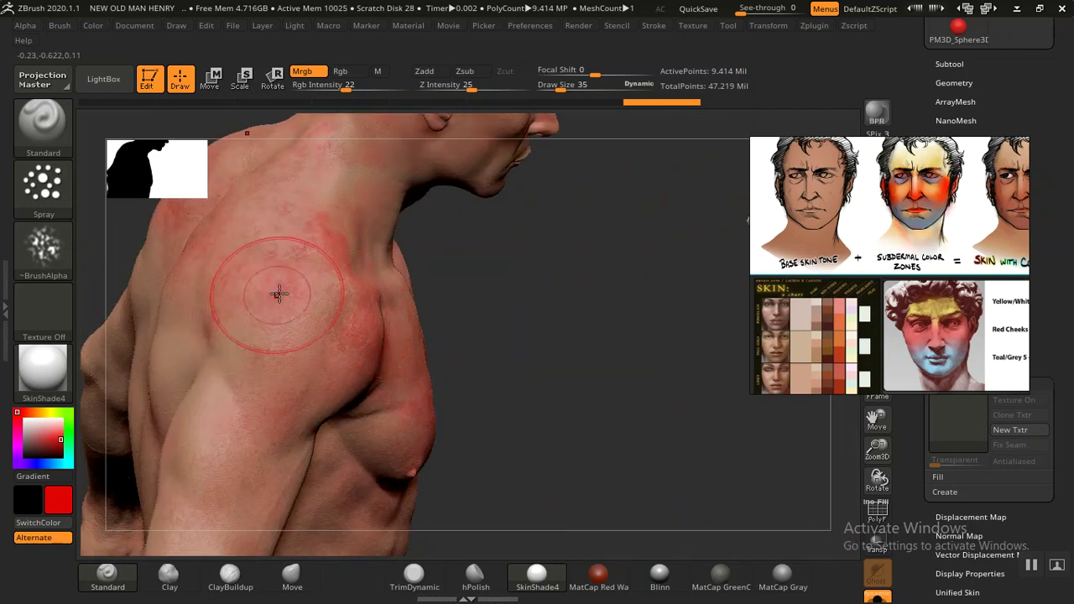
mouse_move(558, 277)
left_mouse_down()
mouse_move(572, 309)
mouse_move(465, 286)
left_mouse_up()
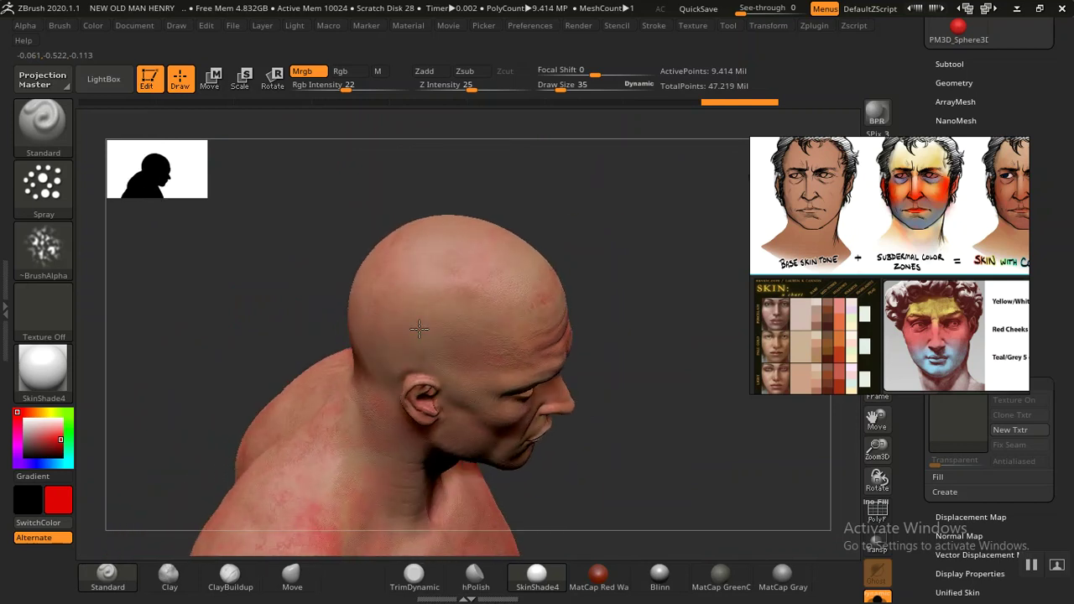
left_click_drag(579, 293, 640, 319)
mouse_move(688, 431)
left_mouse_down()
mouse_move(628, 353)
mouse_move(715, 359)
mouse_move(458, 371)
left_mouse_up()
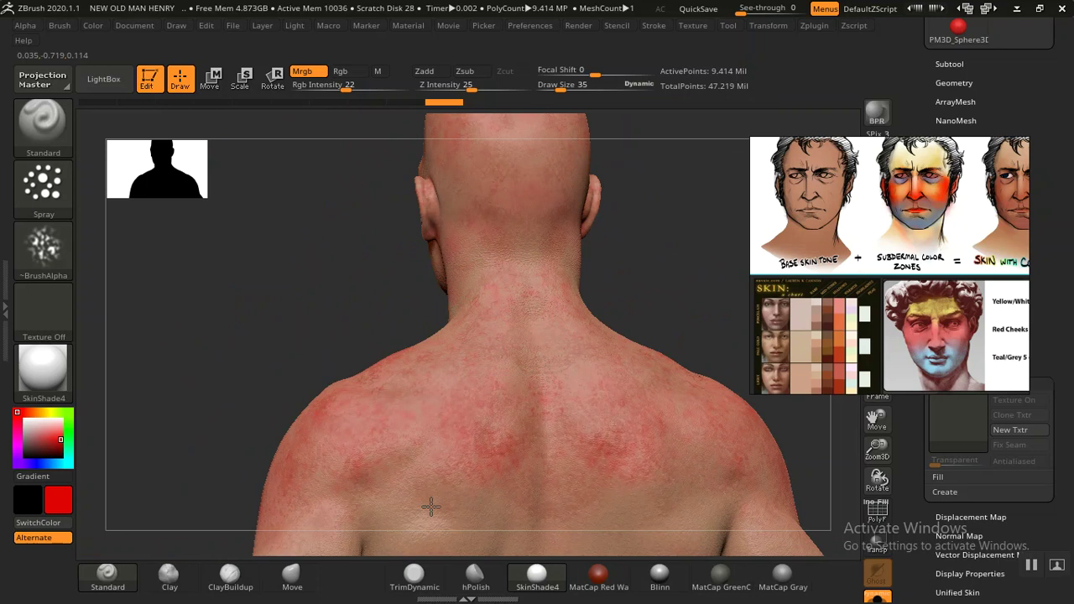
mouse_move(319, 300)
left_mouse_down()
mouse_move(444, 364)
mouse_move(422, 353)
left_mouse_up()
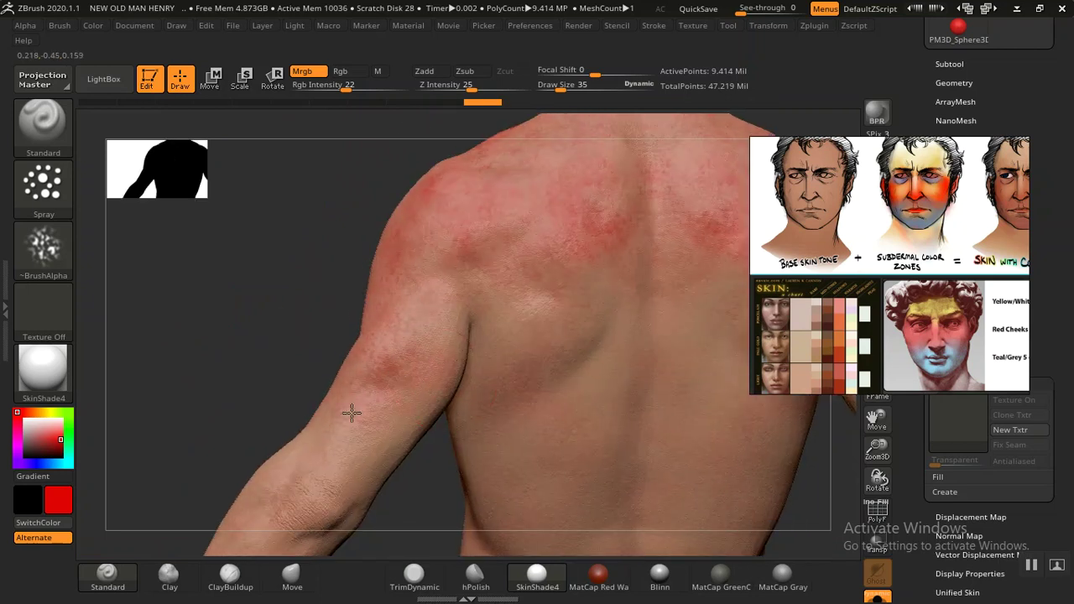
Step: Bring the hand and wrist into view and reduce the brush to draw size 23
mouse_move(414, 498)
left_mouse_down("alt")
mouse_move(383, 300)
mouse_move(353, 292)
mouse_move(357, 358)
left_mouse_up("alt")
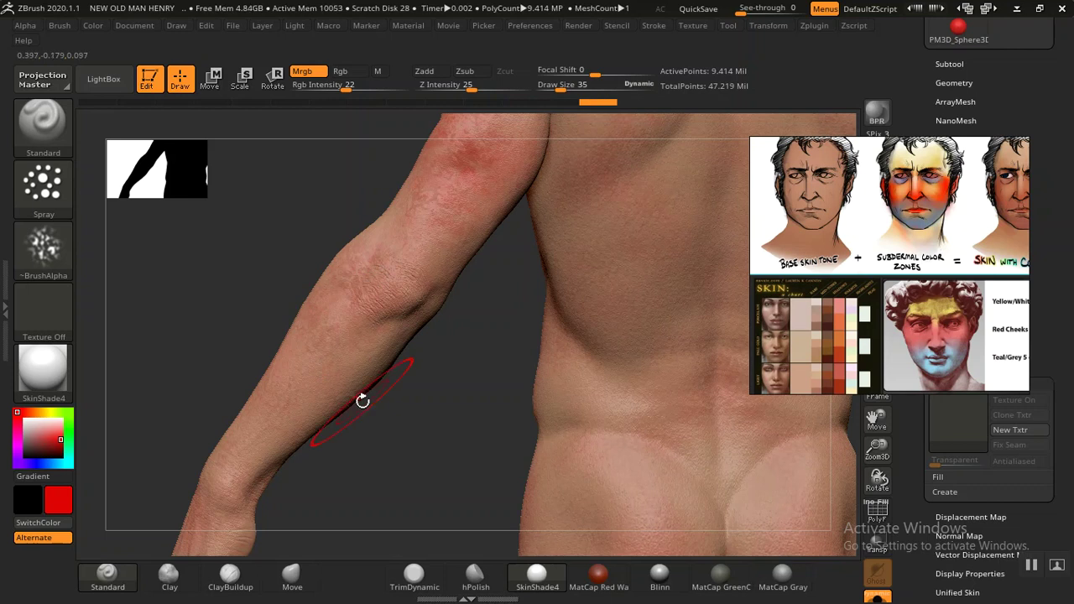
mouse_move(353, 419)
left_mouse_down("alt")
mouse_move(453, 350)
mouse_move(460, 207)
left_mouse_up("alt")
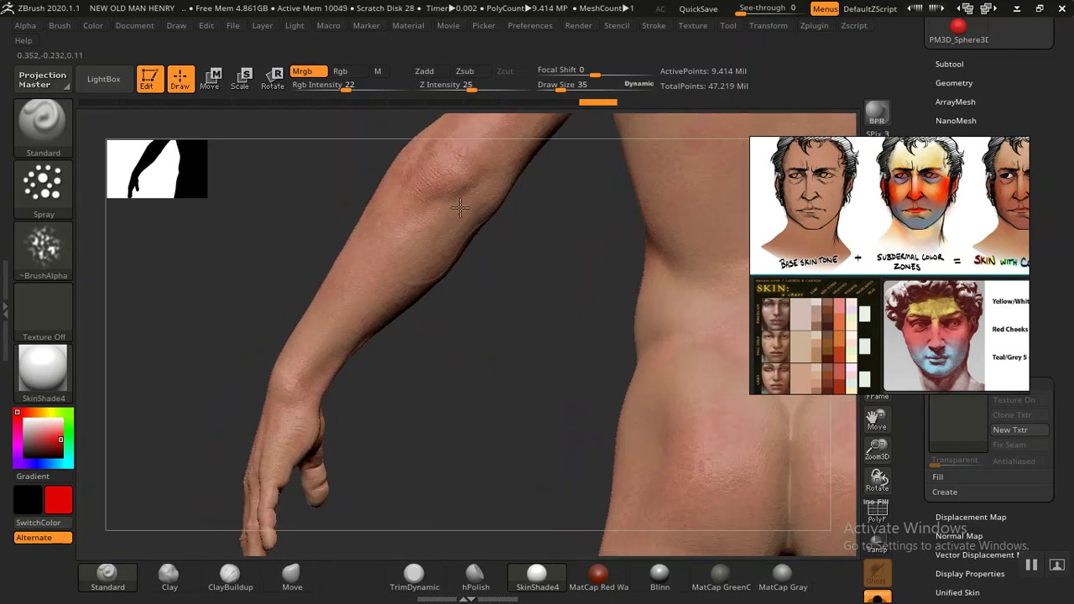
left_click_drag(388, 402, 281, 407)
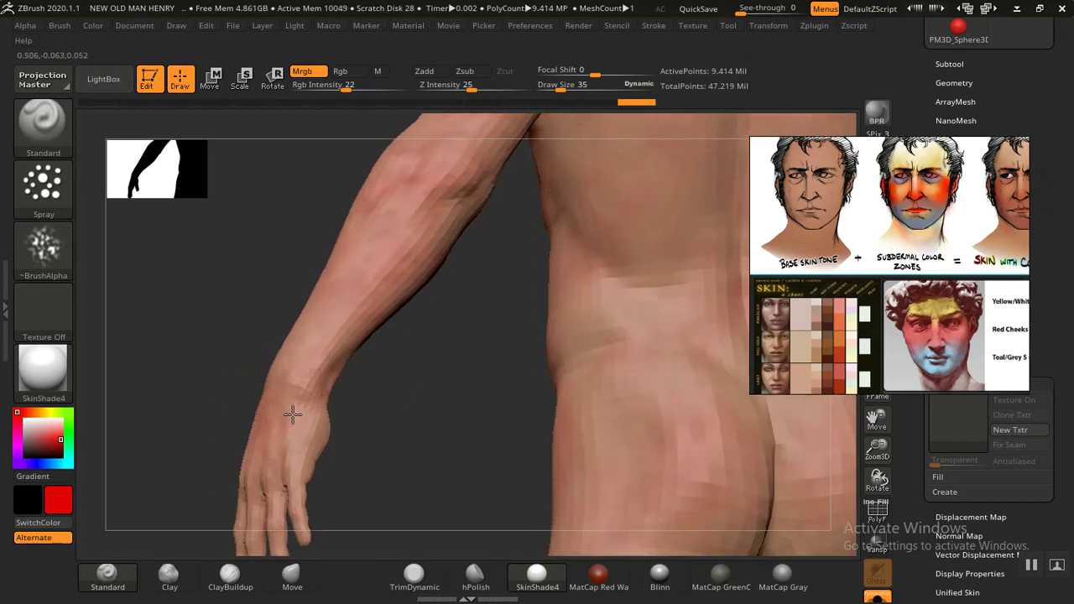
key("bracketleft")
key("bracketleft")
key("bracketleft")
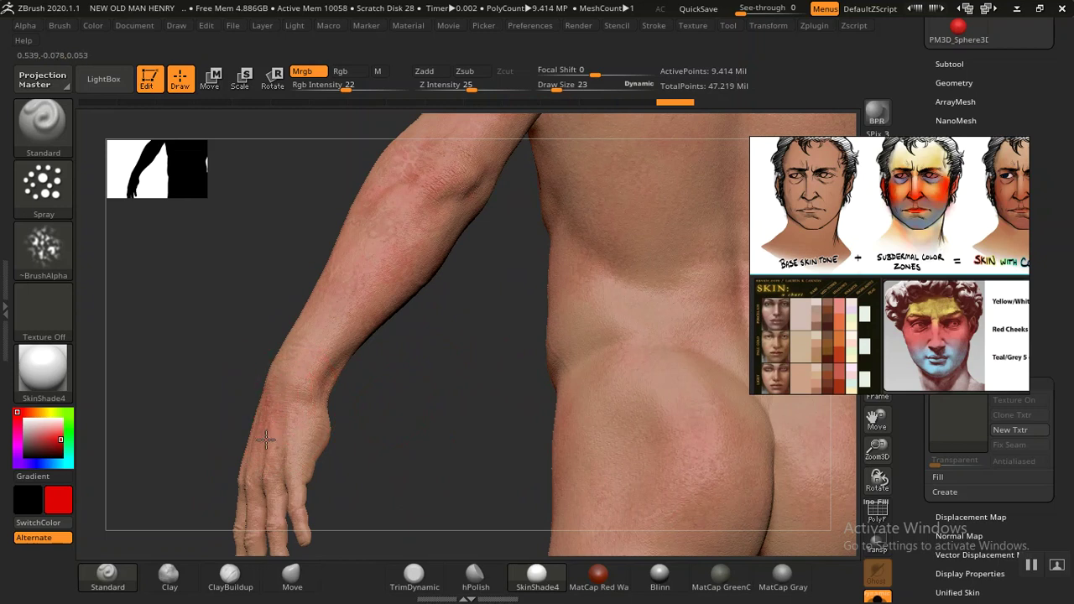
left_click_drag(431, 431, 258, 372)
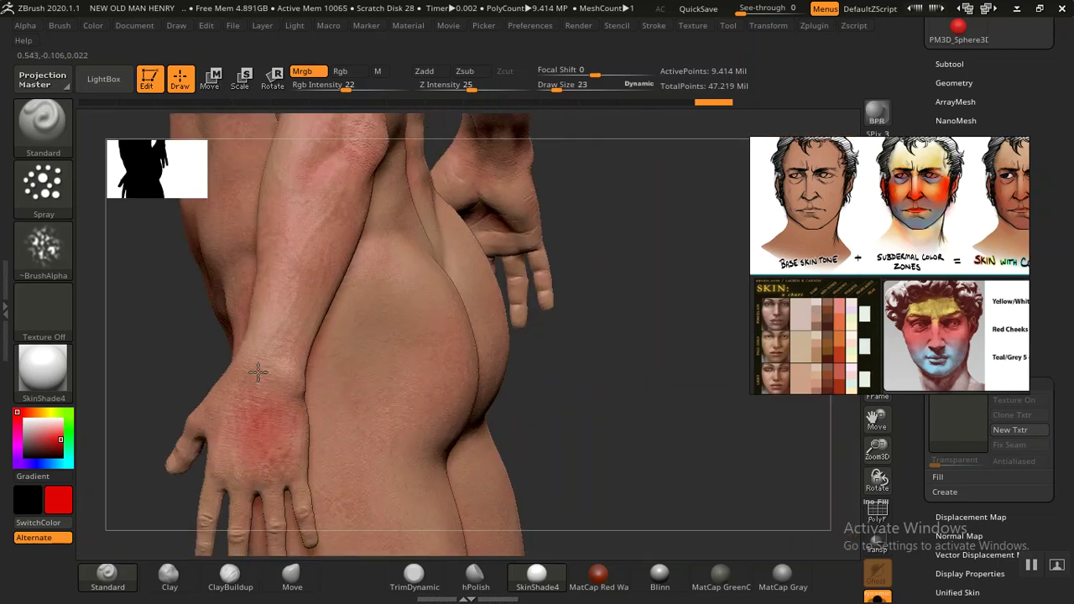
mouse_move(554, 436)
left_mouse_down()
mouse_move(613, 407)
mouse_move(662, 266)
mouse_move(347, 308)
mouse_move(354, 270)
left_mouse_up()
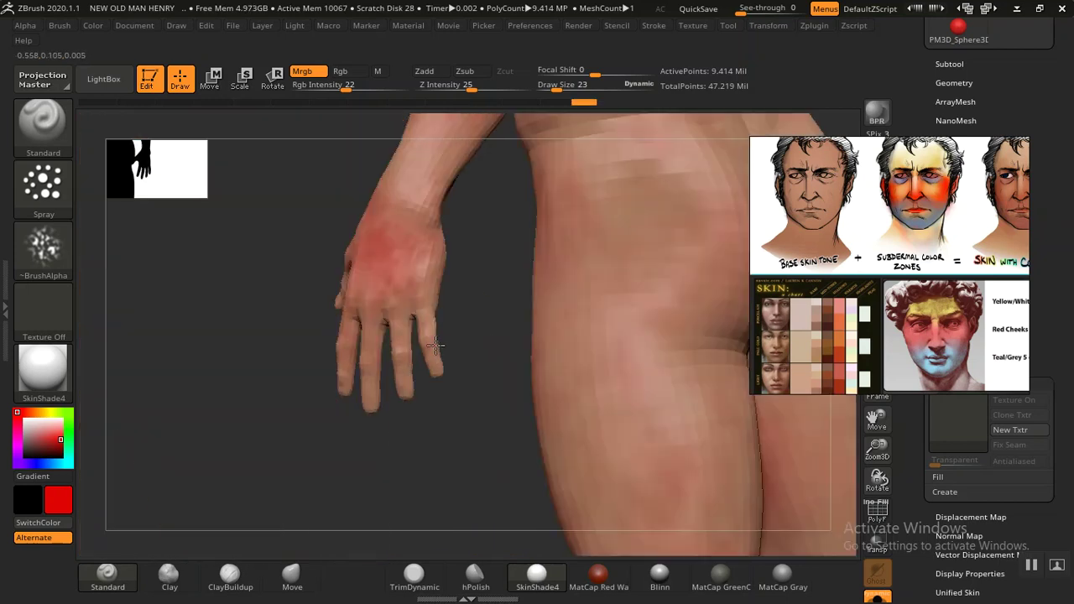
mouse_move(480, 351)
left_mouse_down()
mouse_move(430, 295)
mouse_move(456, 441)
mouse_move(357, 405)
mouse_move(592, 410)
mouse_move(518, 365)
mouse_move(496, 326)
mouse_move(575, 279)
mouse_move(595, 359)
mouse_move(440, 289)
left_mouse_up()
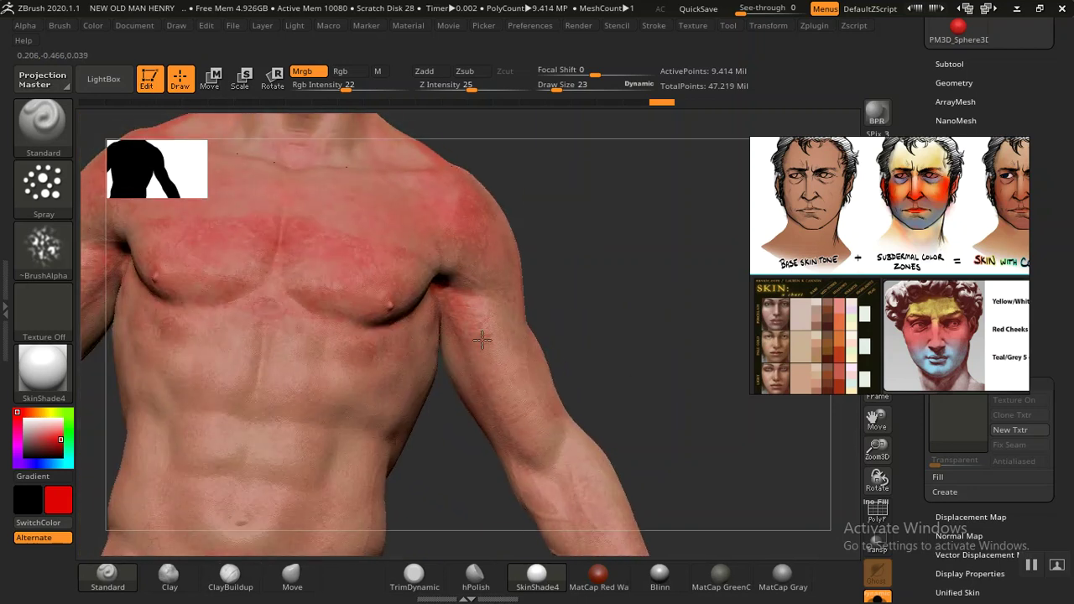
Step: Enlarge the brush to draw size 43 and paint red on the lower abdomen above the groin
mouse_move(640, 328)
left_mouse_down()
mouse_move(551, 369)
mouse_move(621, 334)
left_mouse_up()
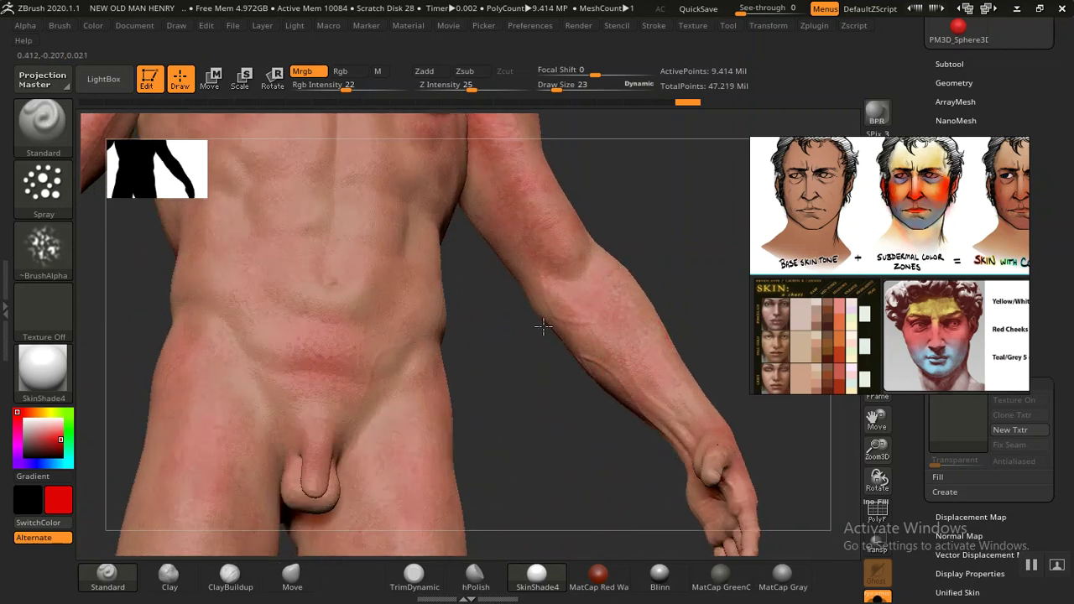
left_click_drag(544, 325, 489, 442)
left_click_drag(489, 350, 325, 397)
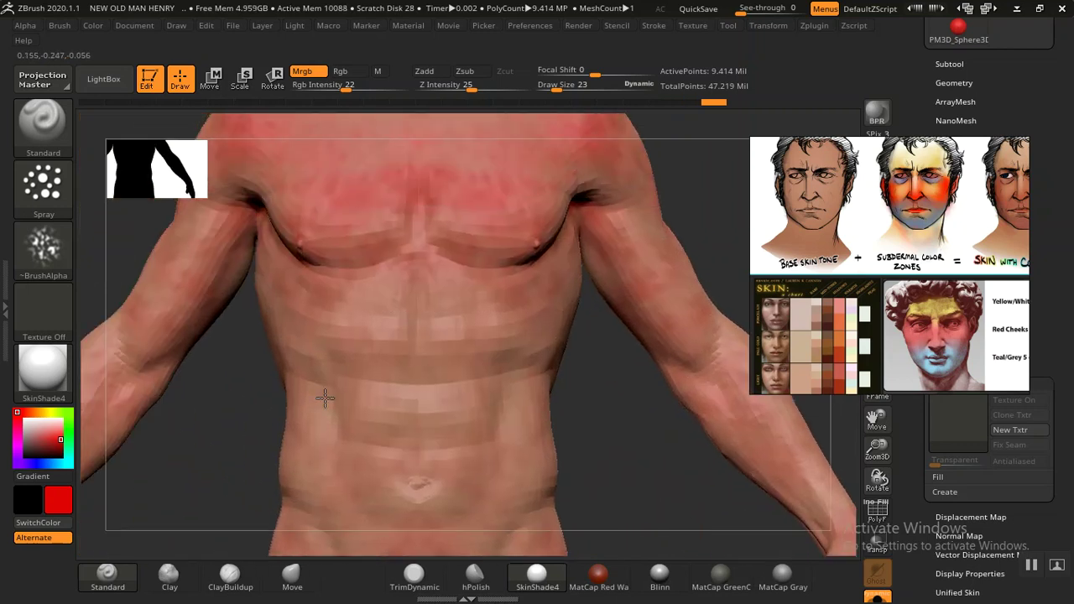
key("bracketright")
key("bracketright")
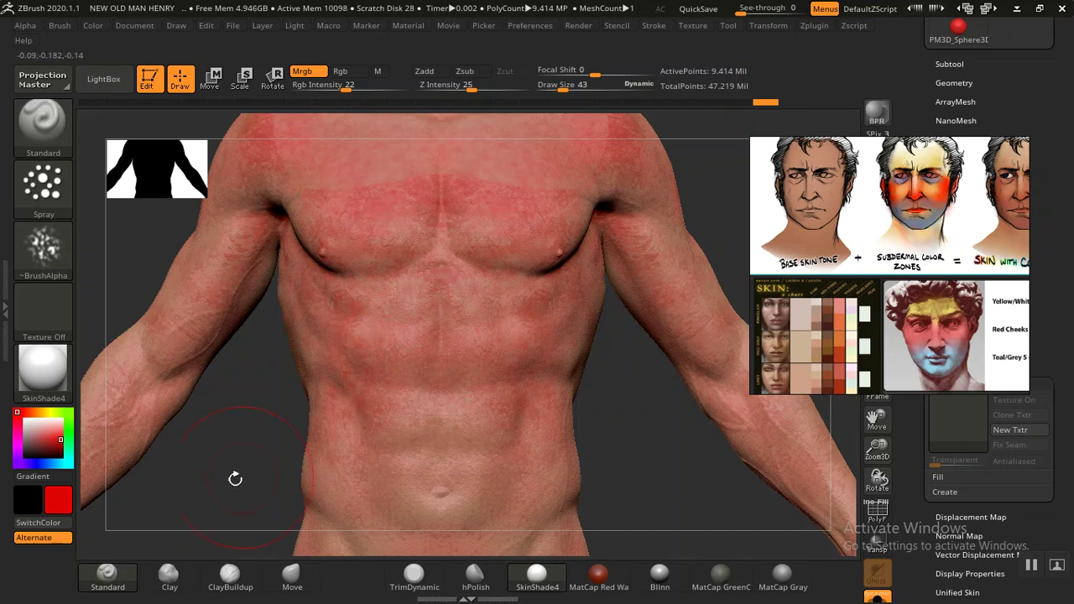
left_click_drag(235, 478, 456, 358)
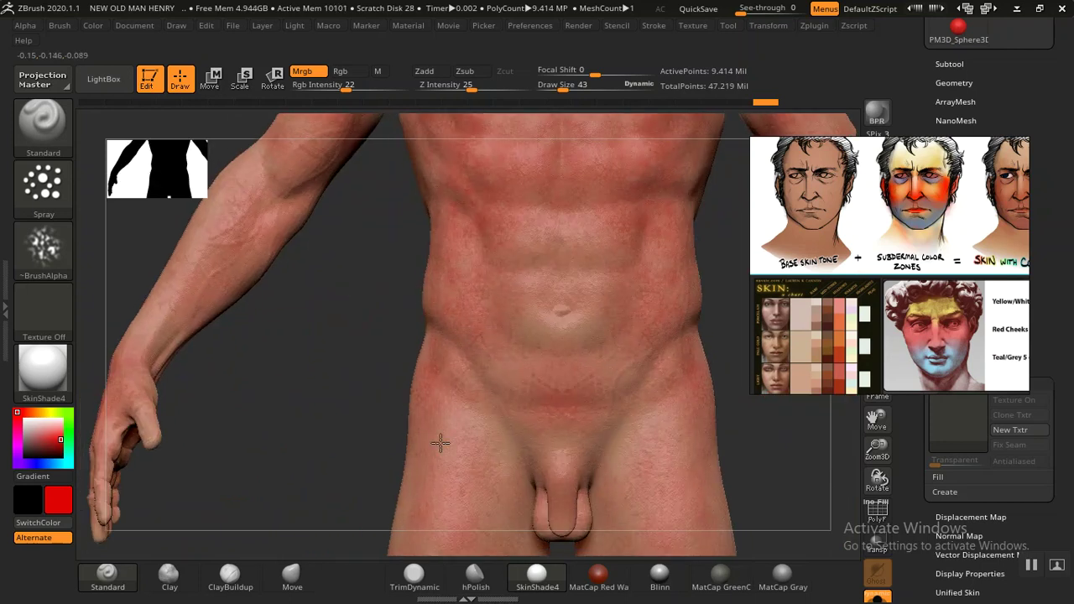
left_click_drag(527, 422, 508, 454)
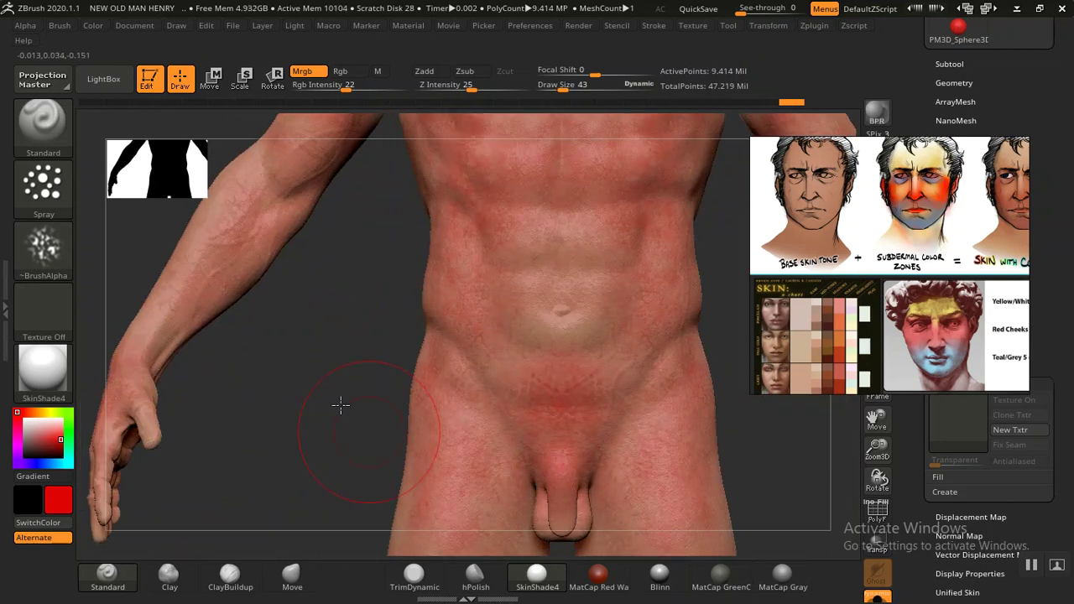
left_click_drag(340, 405, 366, 373)
Step: Undo the last stroke, turn to the rear view and paint red over the upper buttocks
key("ctrl+z")
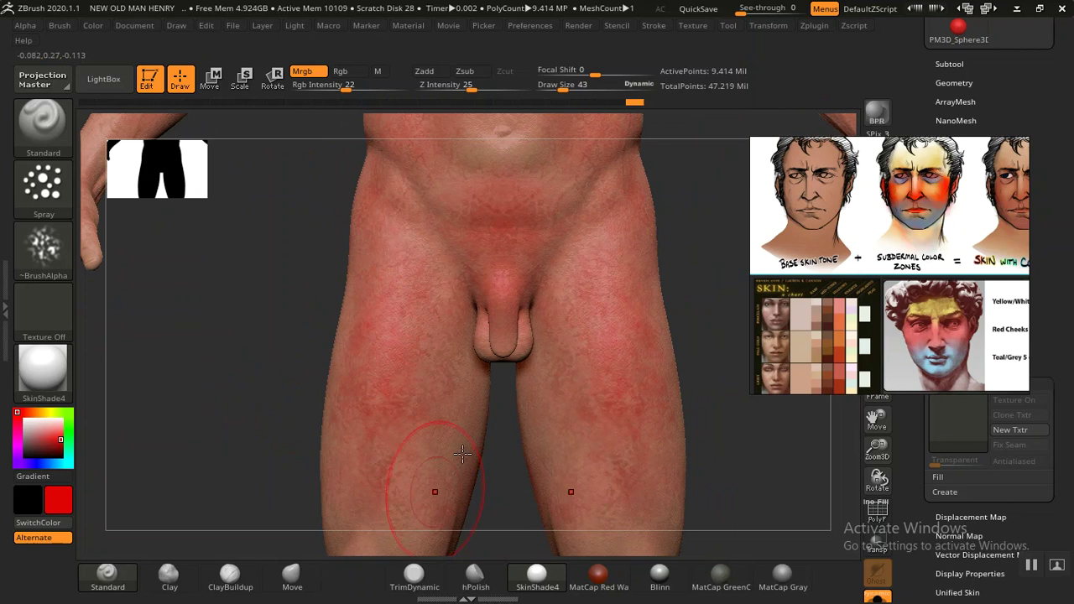
left_click_drag(731, 479, 474, 408, "alt")
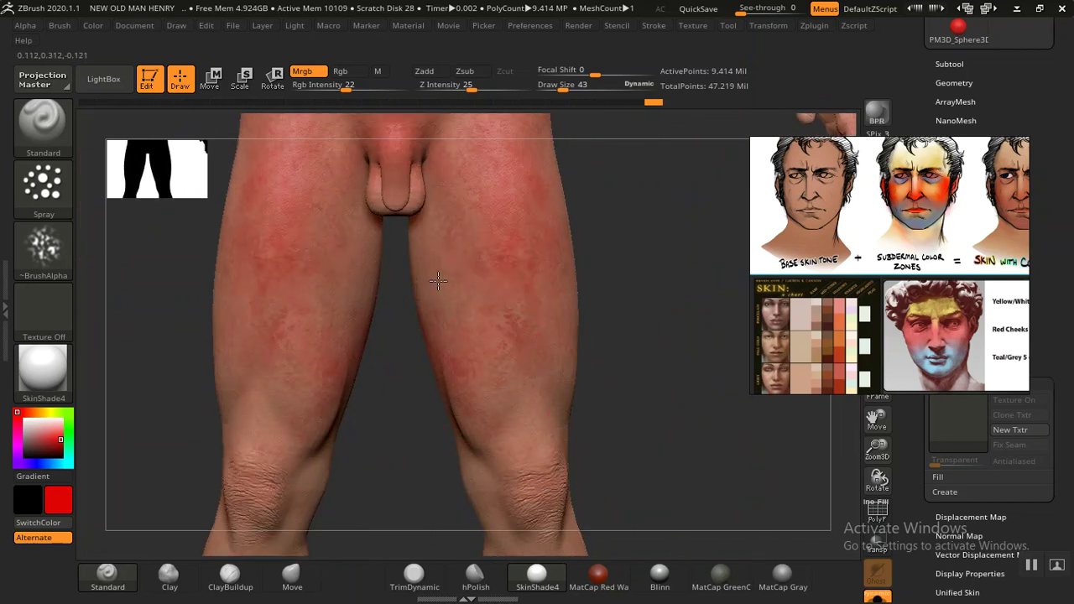
left_click_drag(629, 410, 544, 473)
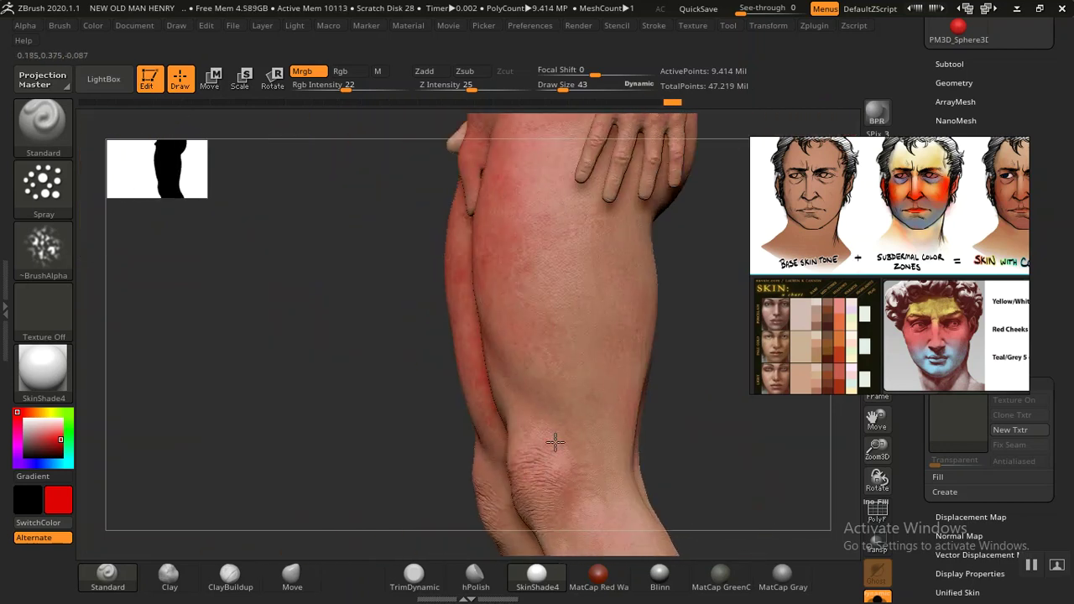
left_click_drag(319, 422, 511, 285)
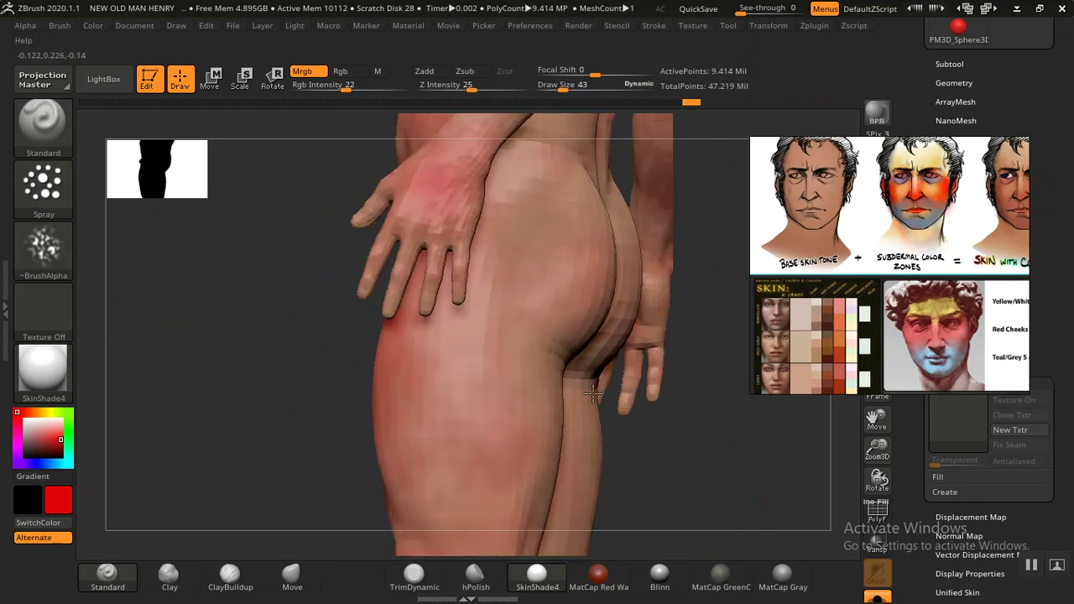
left_click_drag(504, 245, 619, 238)
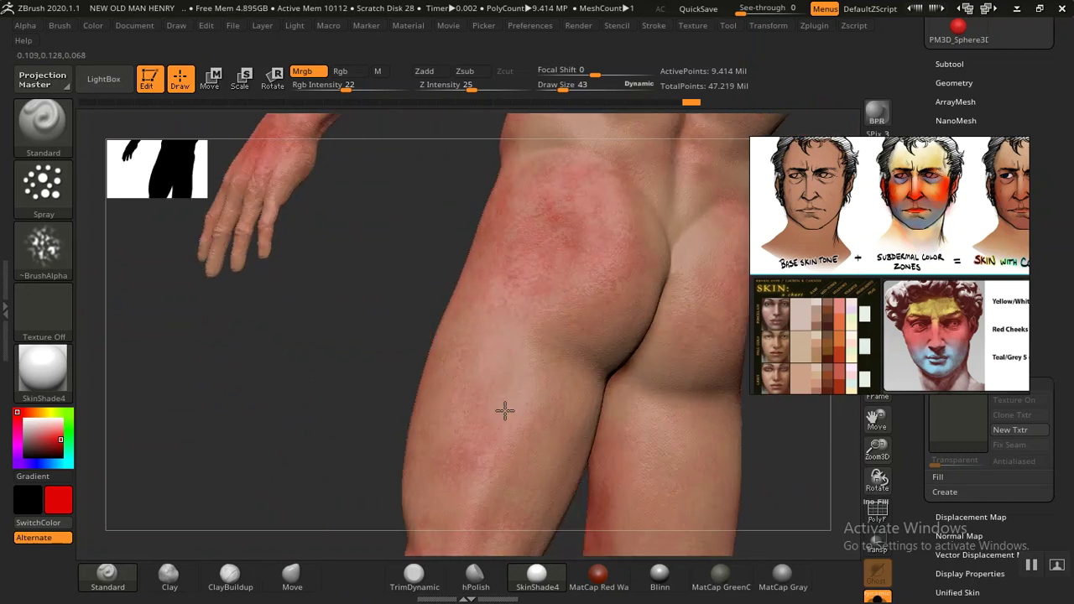
left_click_drag(311, 408, 496, 252)
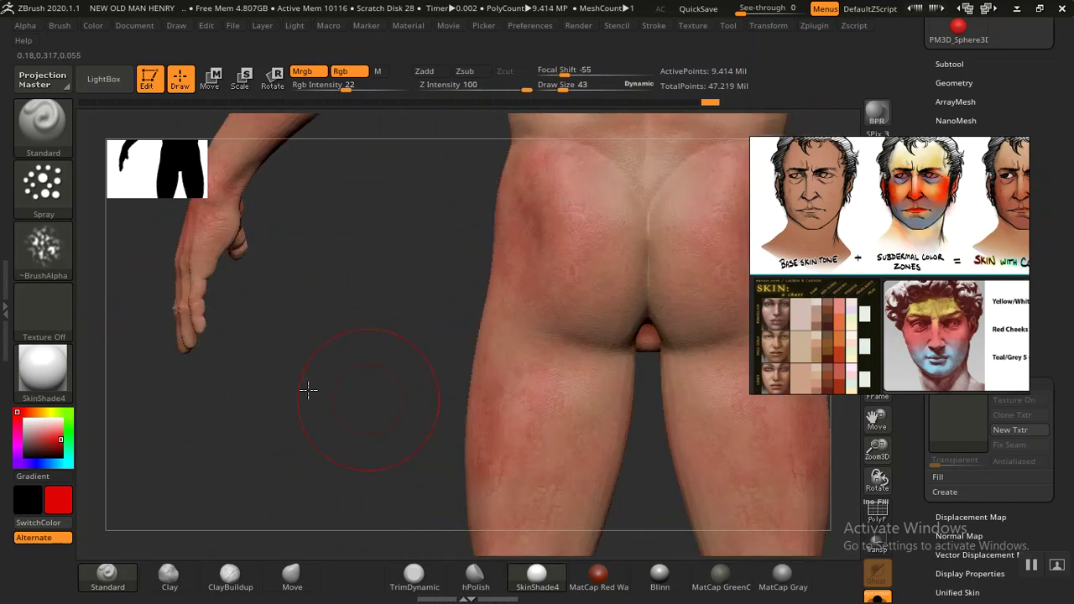
left_click_drag(497, 208, 553, 172)
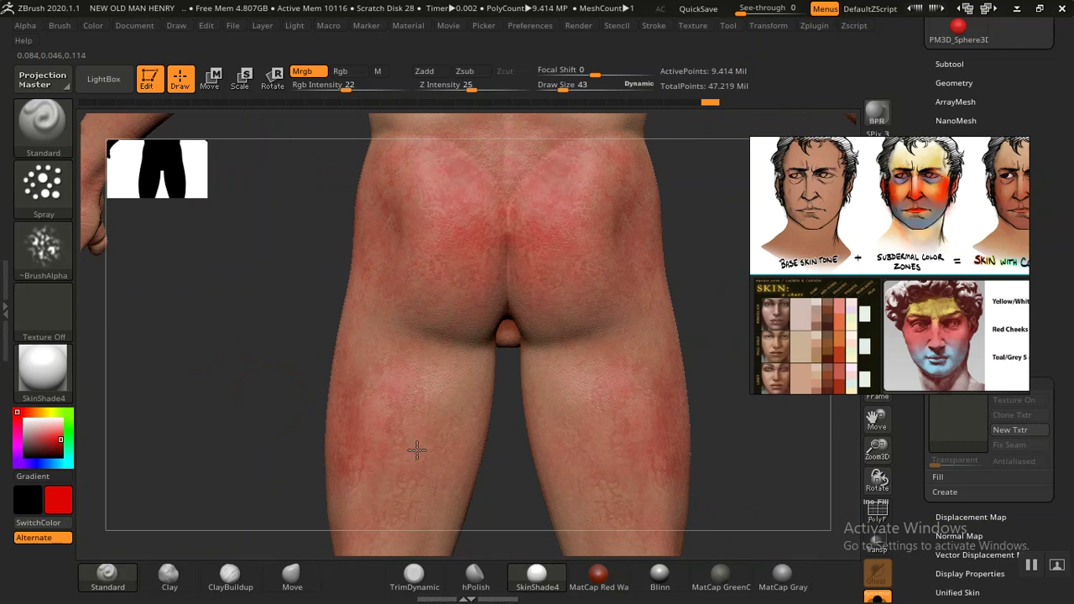
Step: Inspect the backs of the thighs, knees, calves and feet
mouse_move(371, 495)
left_mouse_down("alt")
mouse_move(432, 334)
mouse_move(367, 479)
left_mouse_up("alt")
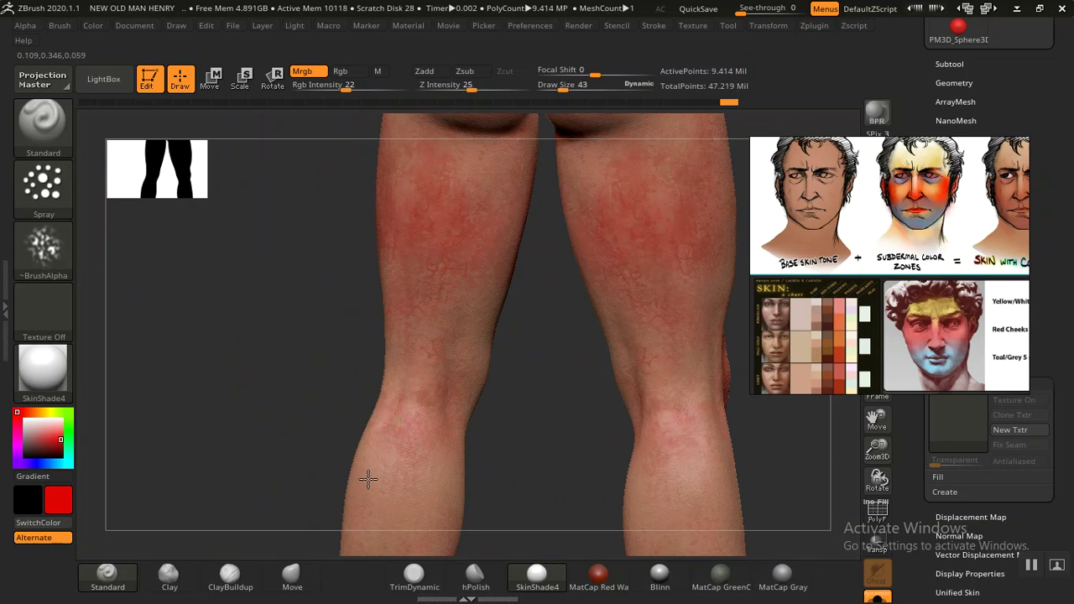
left_click_drag(307, 397, 382, 343, "alt")
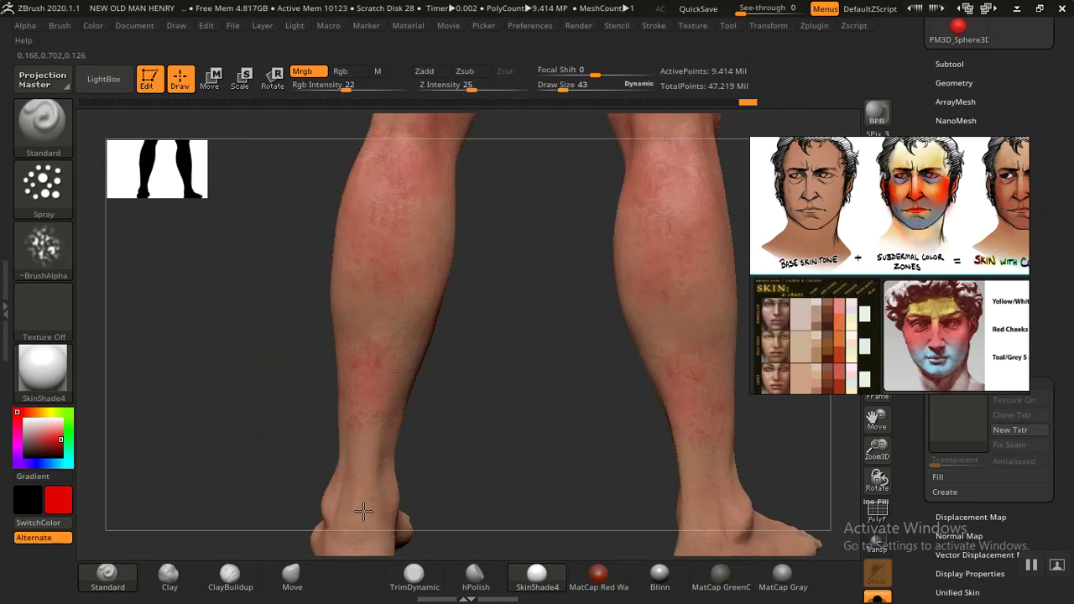
left_click_drag(554, 361, 480, 266, "alt")
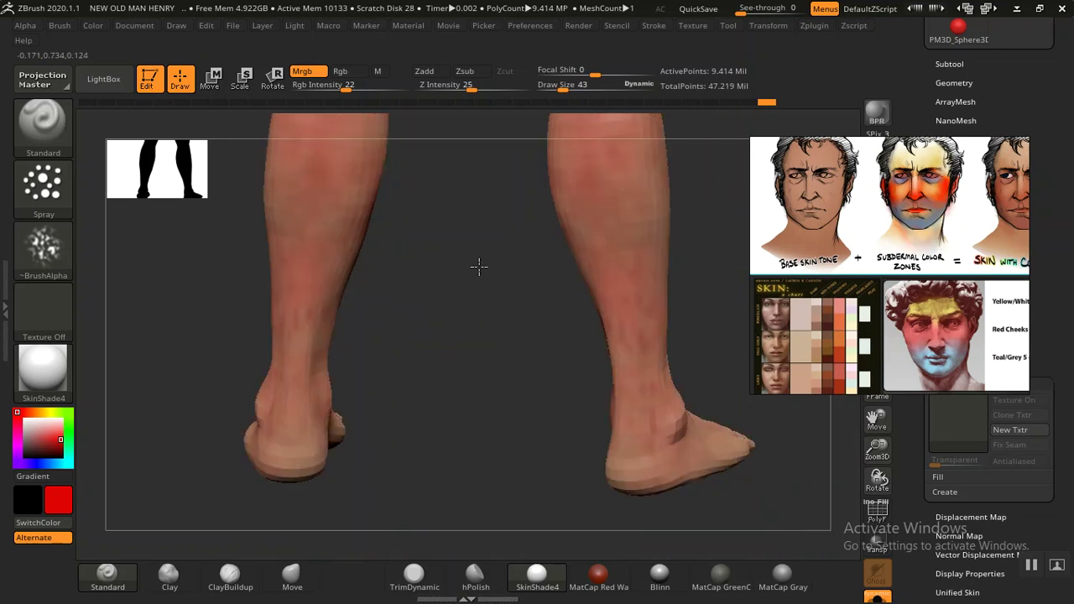
mouse_move(385, 382)
left_mouse_down()
mouse_move(321, 397)
mouse_move(378, 388)
mouse_move(391, 412)
mouse_move(247, 390)
mouse_move(585, 335)
mouse_move(377, 255)
left_mouse_up()
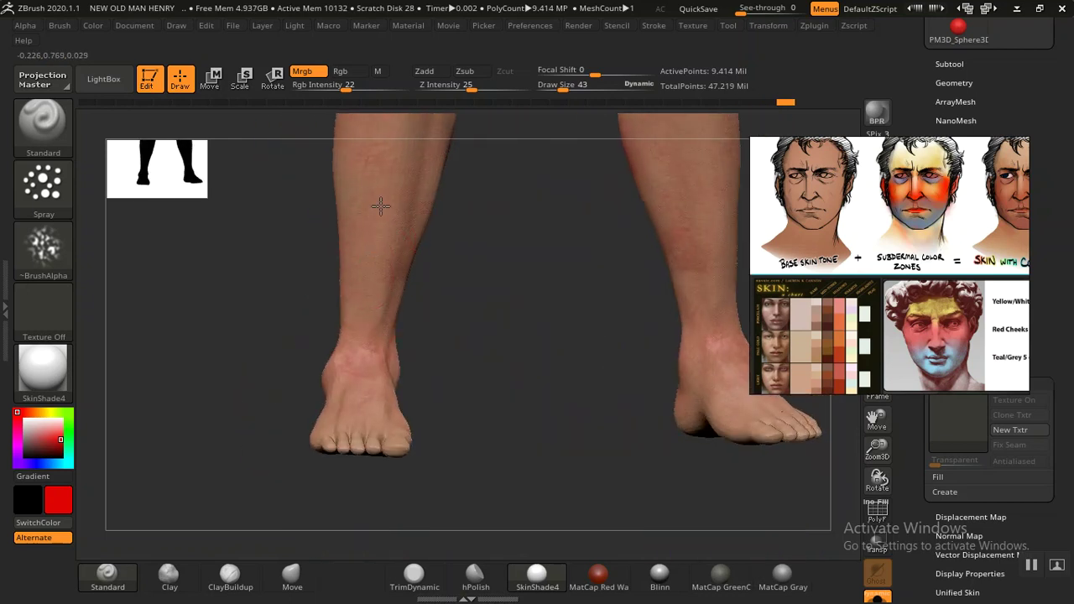
Step: Review the back and arms, then smooth the red colour across the chest with Shift-Smooth
mouse_move(515, 389)
left_mouse_down()
mouse_move(623, 353)
mouse_move(664, 304)
mouse_move(527, 397)
mouse_move(493, 378)
mouse_move(630, 311)
mouse_move(637, 258)
mouse_move(587, 376)
mouse_move(634, 365)
mouse_move(616, 384)
mouse_move(479, 364)
mouse_move(582, 412)
mouse_move(171, 344)
mouse_move(595, 434)
mouse_move(541, 248)
left_mouse_up()
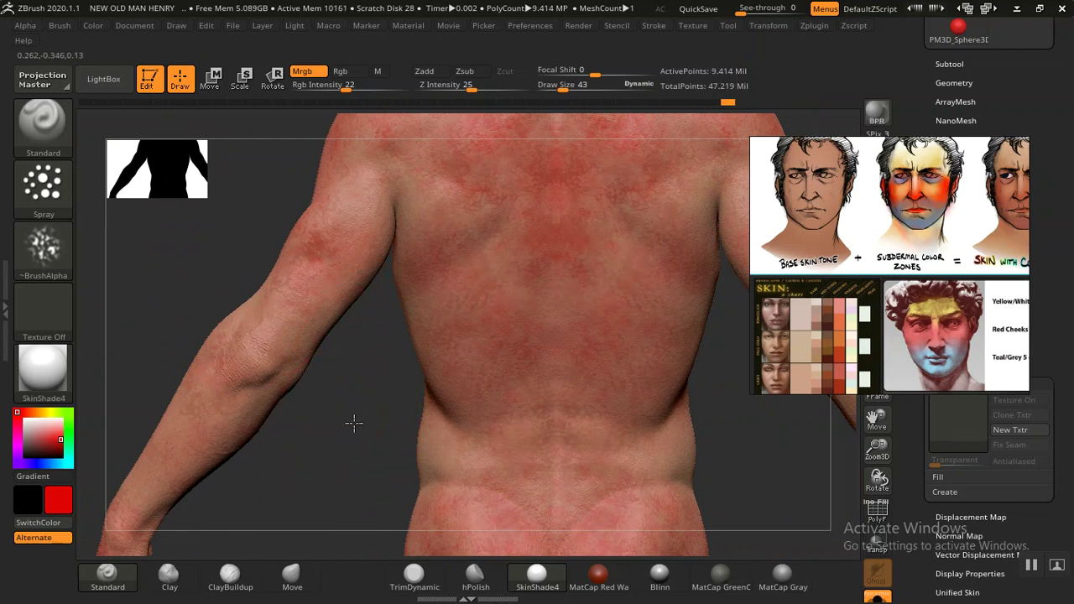
mouse_move(353, 422)
left_mouse_down()
mouse_move(522, 525)
mouse_move(659, 278)
mouse_move(613, 259)
mouse_move(396, 249)
mouse_move(573, 304)
mouse_move(588, 265)
left_mouse_up()
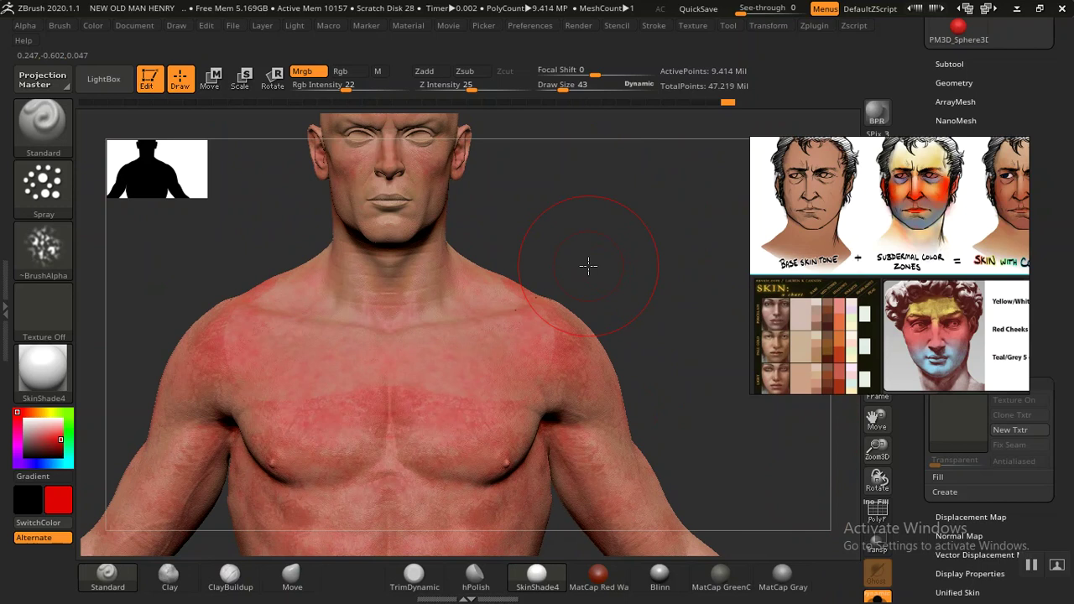
mouse_move(614, 320)
left_mouse_down()
mouse_move(491, 431)
mouse_move(482, 502)
mouse_move(510, 336)
mouse_move(464, 315)
left_mouse_up()
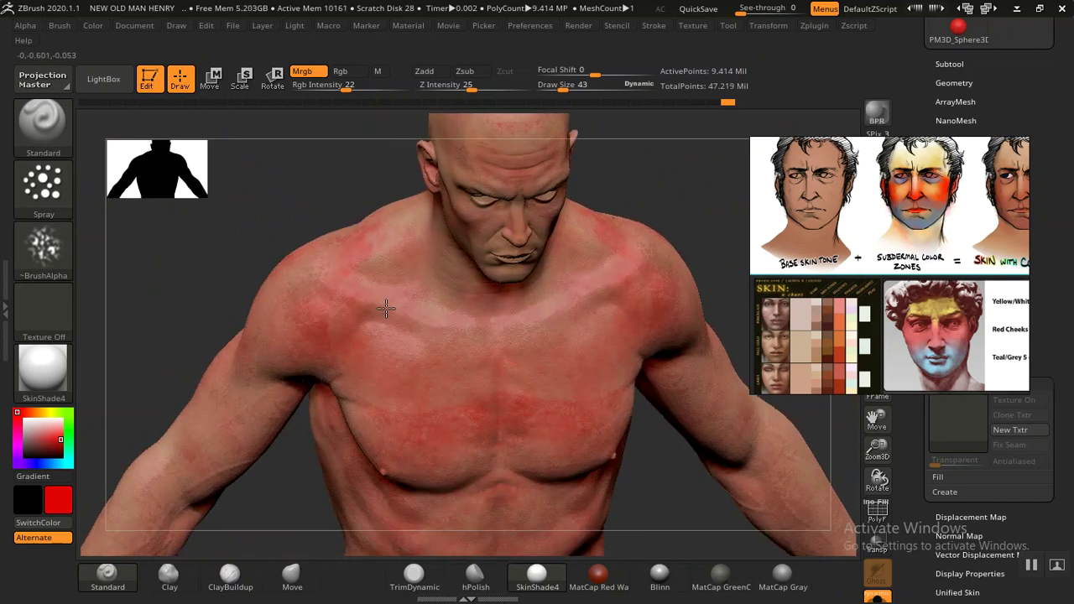
key("shift")
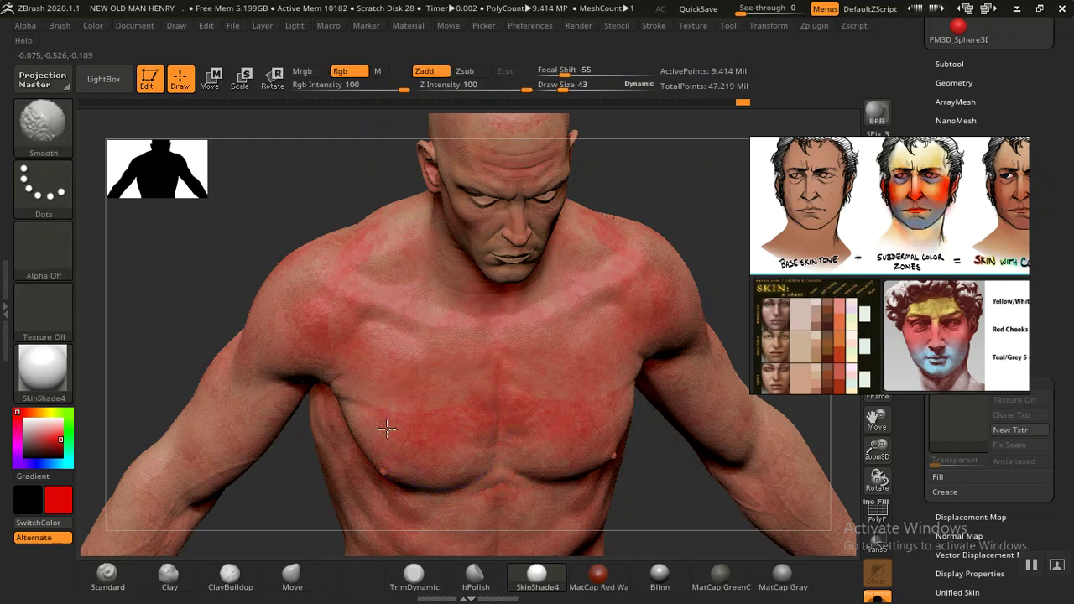
left_click_drag(446, 453, 421, 412, "shift")
left_click_drag(683, 199, 674, 149, "shift")
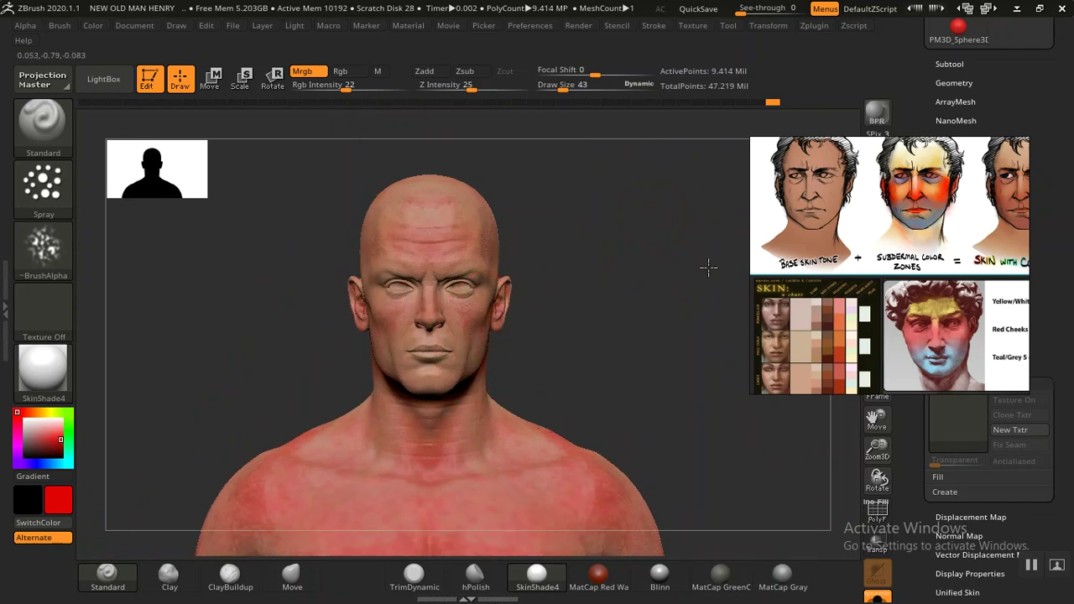
scroll(856, 312, "down", 2)
scroll(839, 298, "down", 1)
scroll(825, 284, "down", 1)
scroll(855, 286, "right", 2)
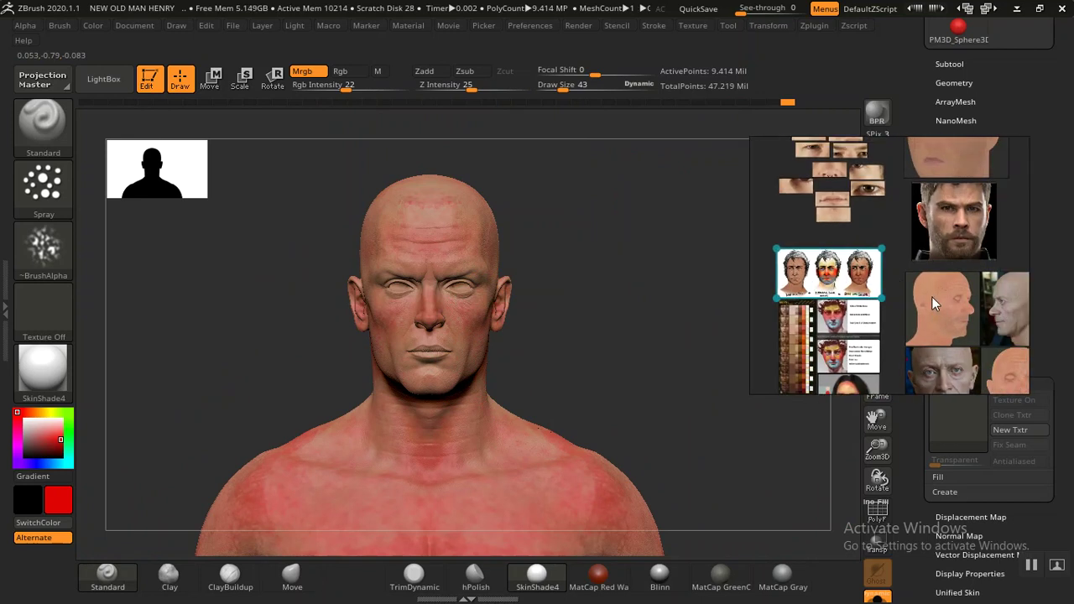
middle_click_drag(932, 296, 826, 283)
scroll(913, 309, "up", 2)
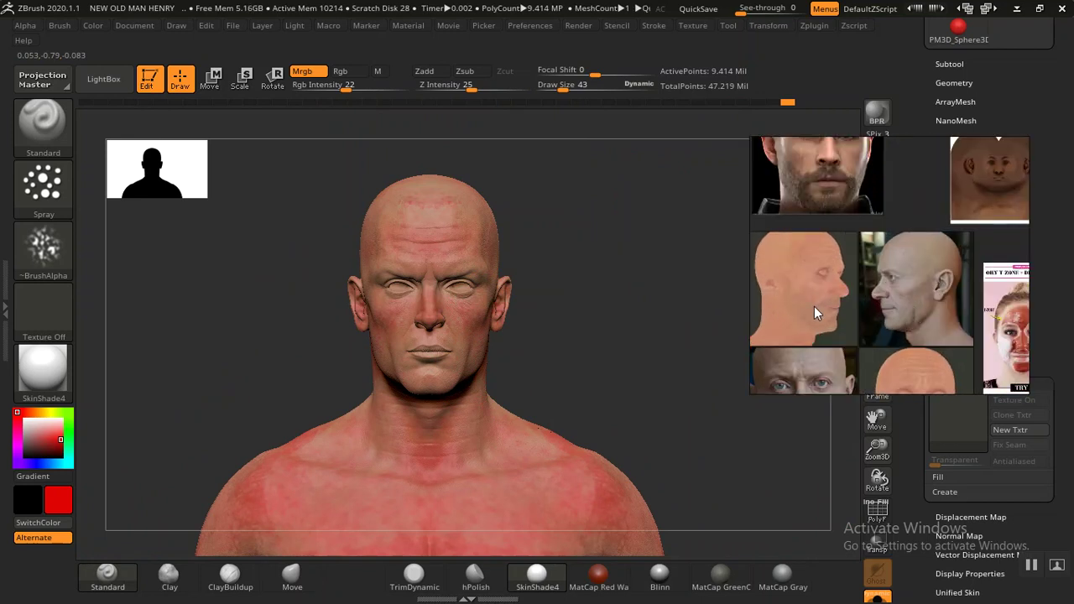
scroll(848, 282, "up", 1)
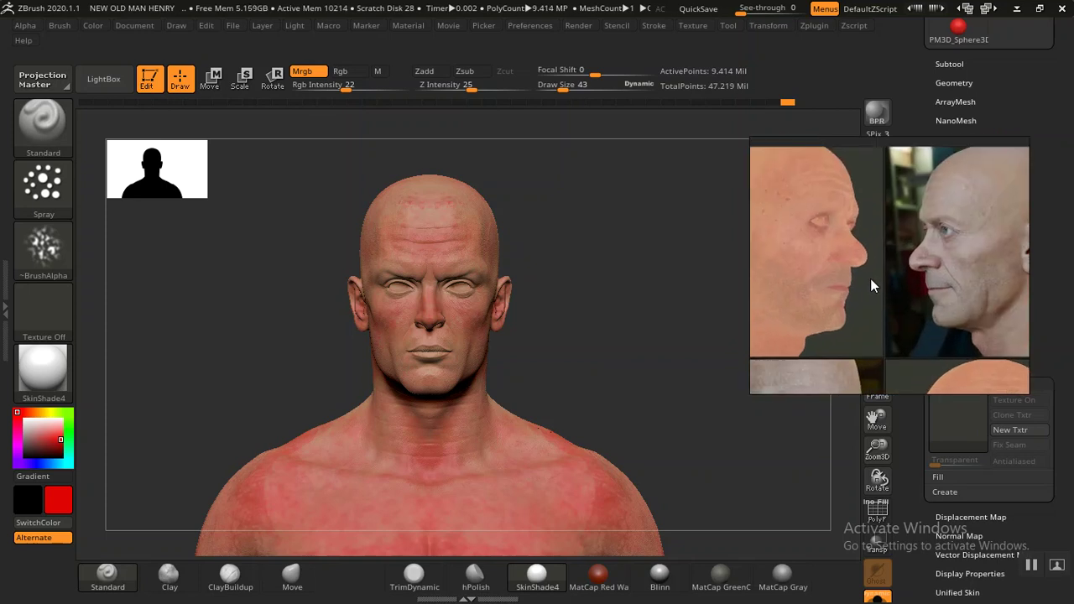
scroll(870, 279, "up", 2)
scroll(873, 277, "up", 2)
scroll(886, 283, "up", 1)
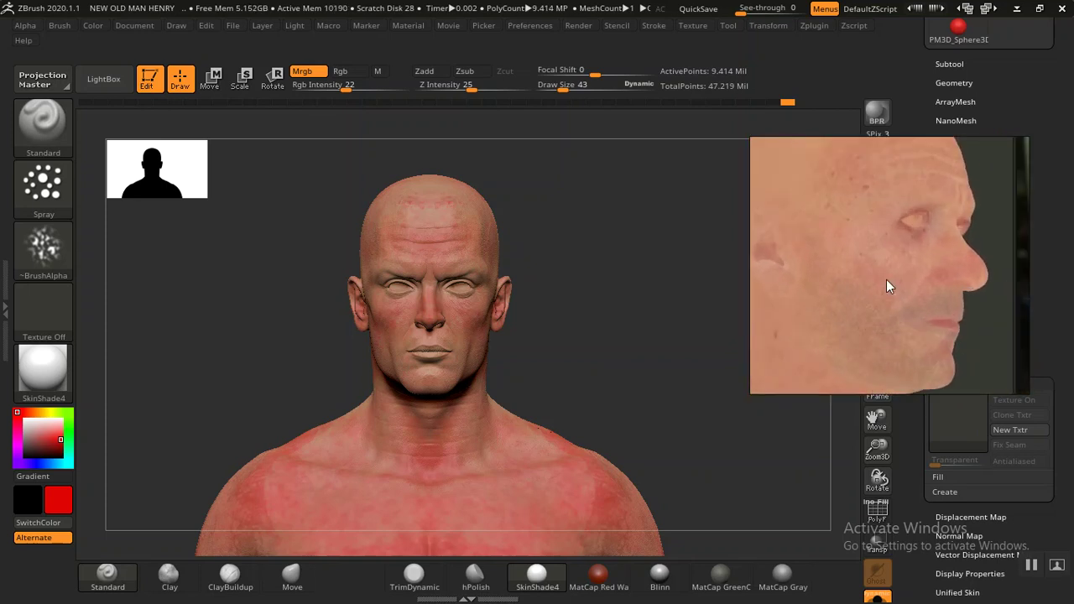
scroll(886, 277, "up", 3)
middle_click_drag(886, 283, 887, 311)
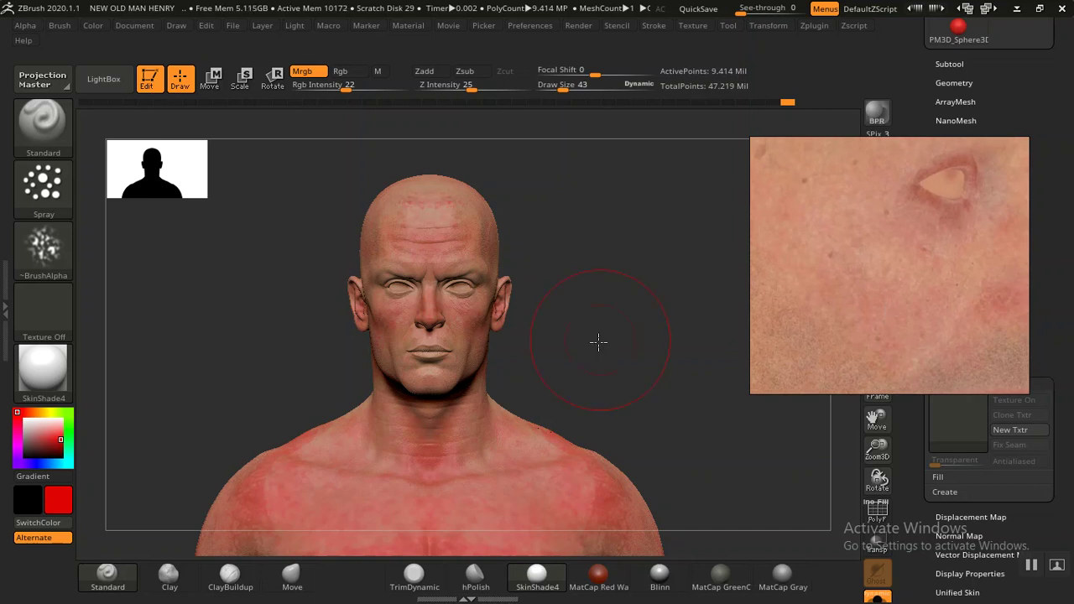
mouse_move(598, 342)
left_mouse_down()
mouse_move(621, 359)
mouse_move(599, 389)
mouse_move(594, 322)
left_mouse_up()
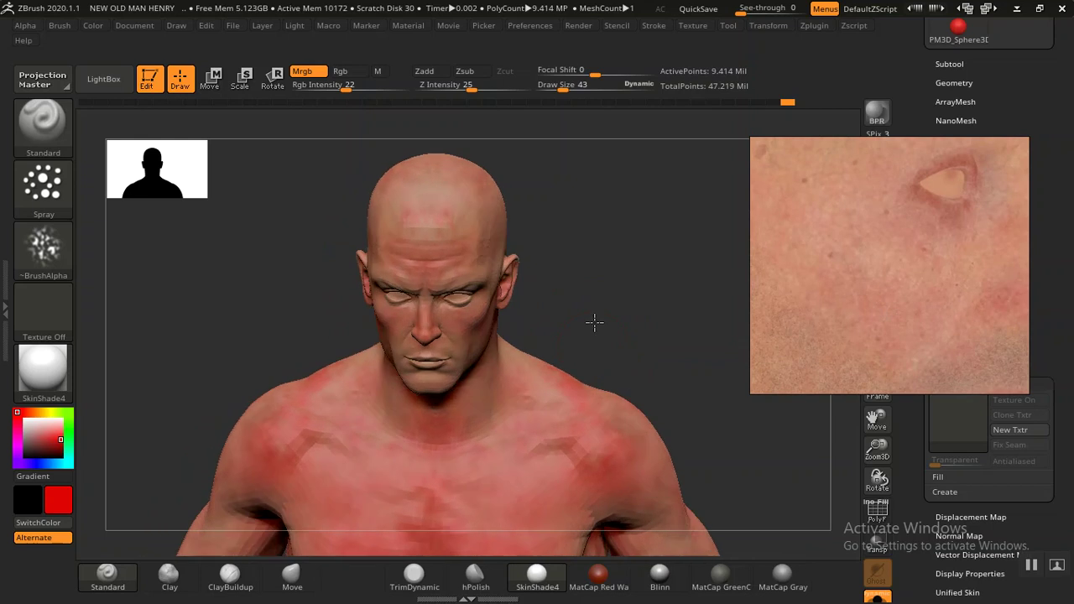
mouse_move(606, 276)
left_mouse_down()
mouse_move(616, 287)
mouse_move(631, 252)
mouse_move(287, 352)
left_mouse_up()
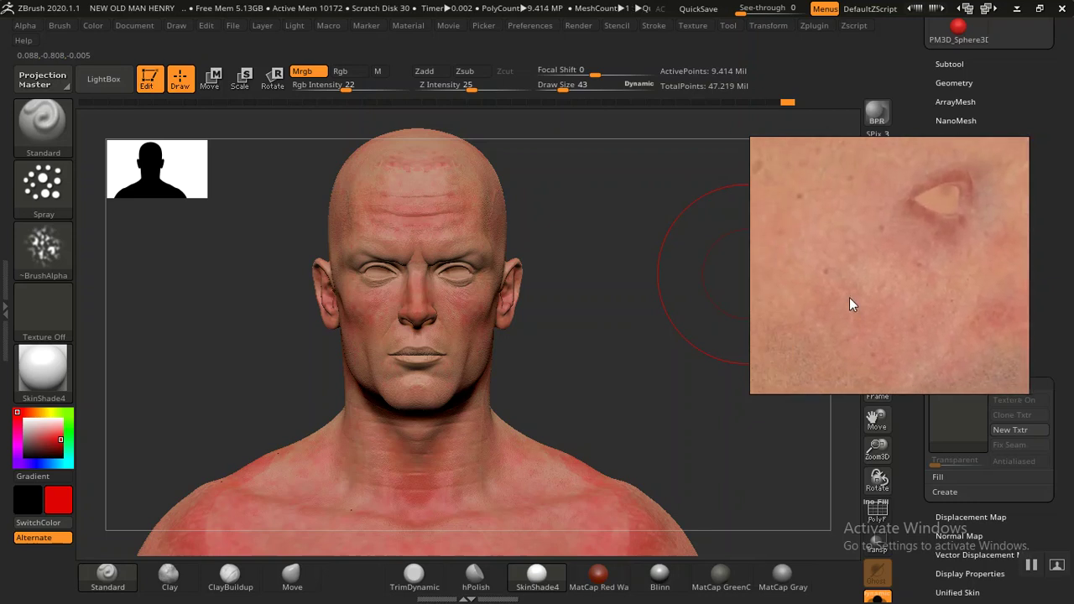
mouse_move(612, 319)
left_mouse_down()
mouse_move(629, 334)
mouse_move(884, 276)
mouse_move(561, 319)
left_mouse_up()
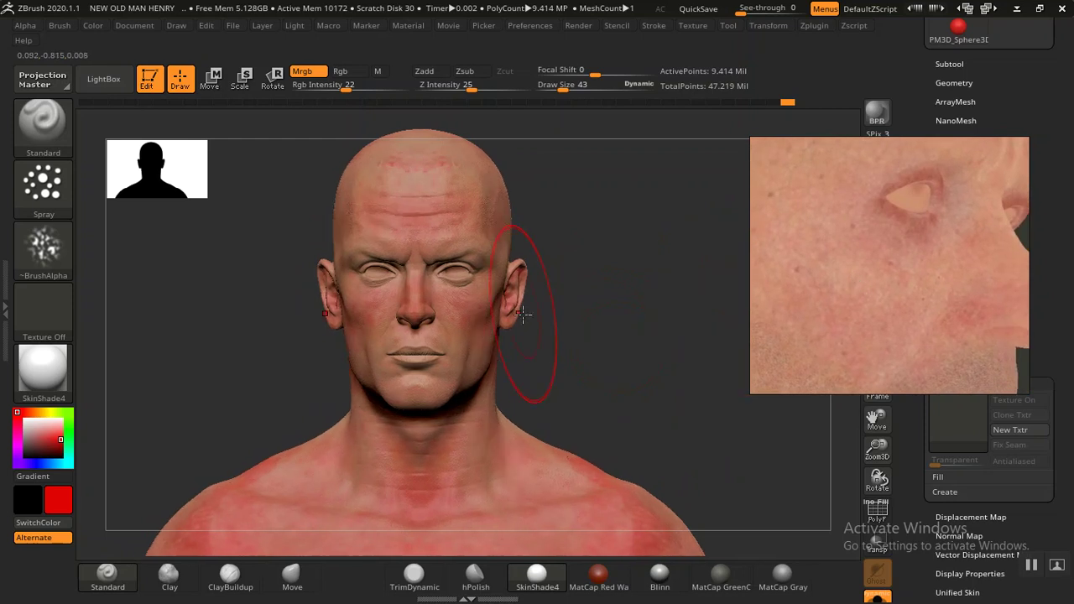
Step: At draw size 3, paint red into the inner eye corner and under the lower lid
key("bracketleft")
key("bracketleft")
key("bracketleft")
mouse_move(659, 307)
left_mouse_down()
mouse_move(664, 383)
mouse_move(736, 547)
mouse_move(714, 446)
left_mouse_up()
left_click_drag(724, 513, 772, 517)
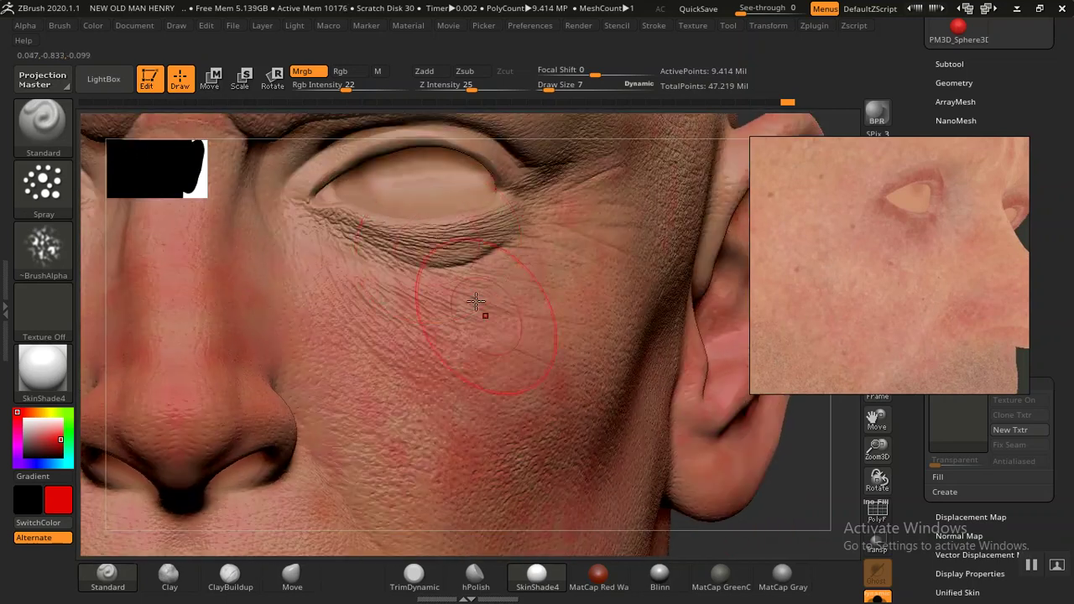
key("bracketleft")
key("bracketleft")
key("bracketleft")
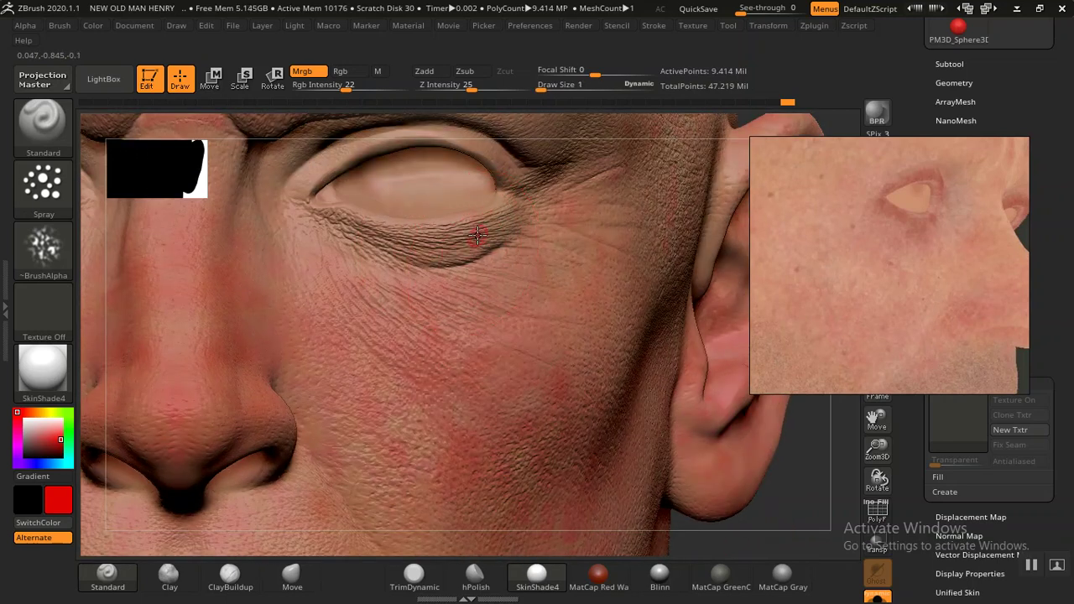
key("bracketright")
left_click_drag(329, 196, 366, 239)
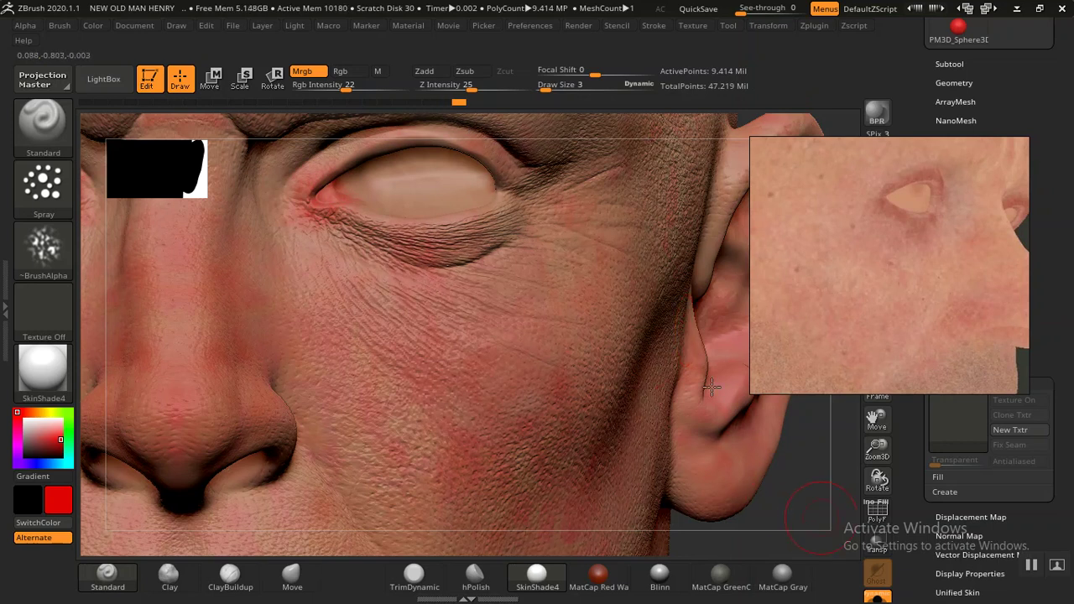
key("f")
mouse_move(623, 372)
left_mouse_down()
mouse_move(693, 398)
mouse_move(698, 416)
mouse_move(590, 355)
mouse_move(660, 355)
mouse_move(443, 359)
left_mouse_up()
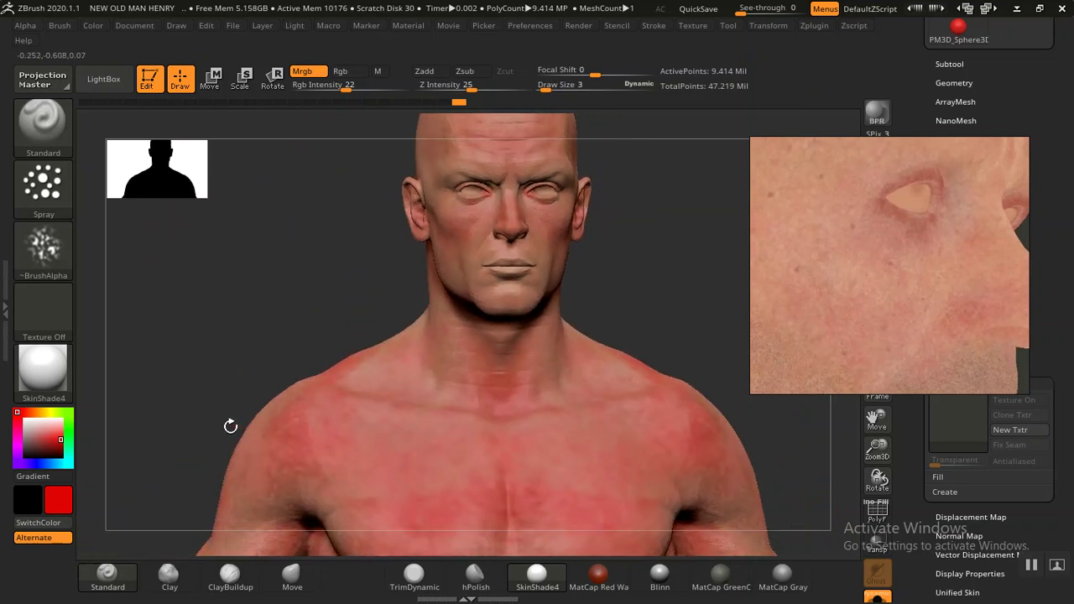
Step: Pick a light beige main colour and frame the head and shoulders
left_click(37, 411)
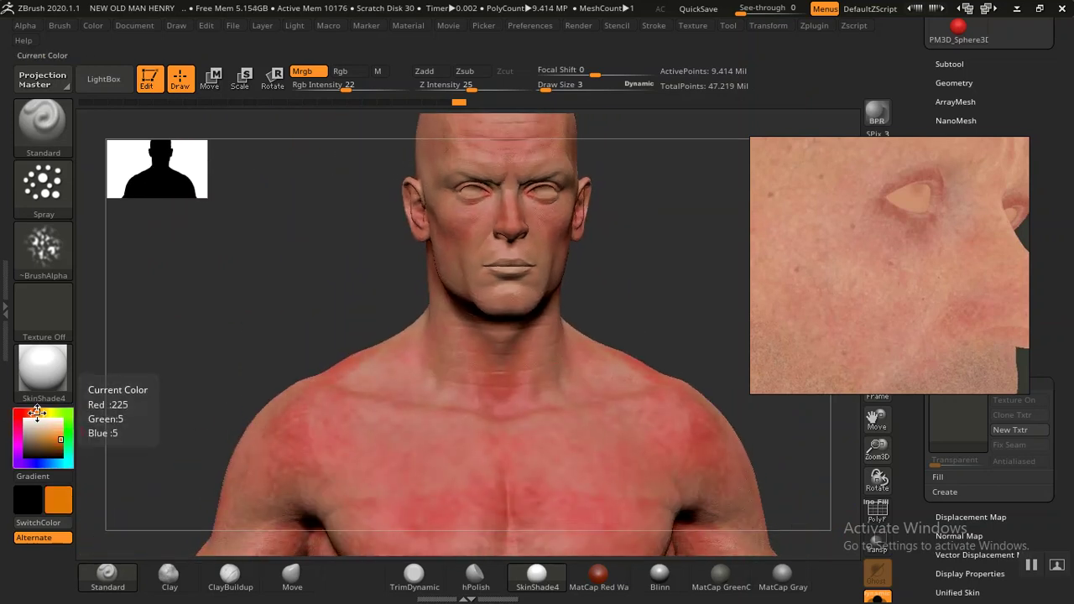
left_click_drag(34, 411, 36, 412)
left_click(52, 432)
left_click_drag(53, 433, 50, 427)
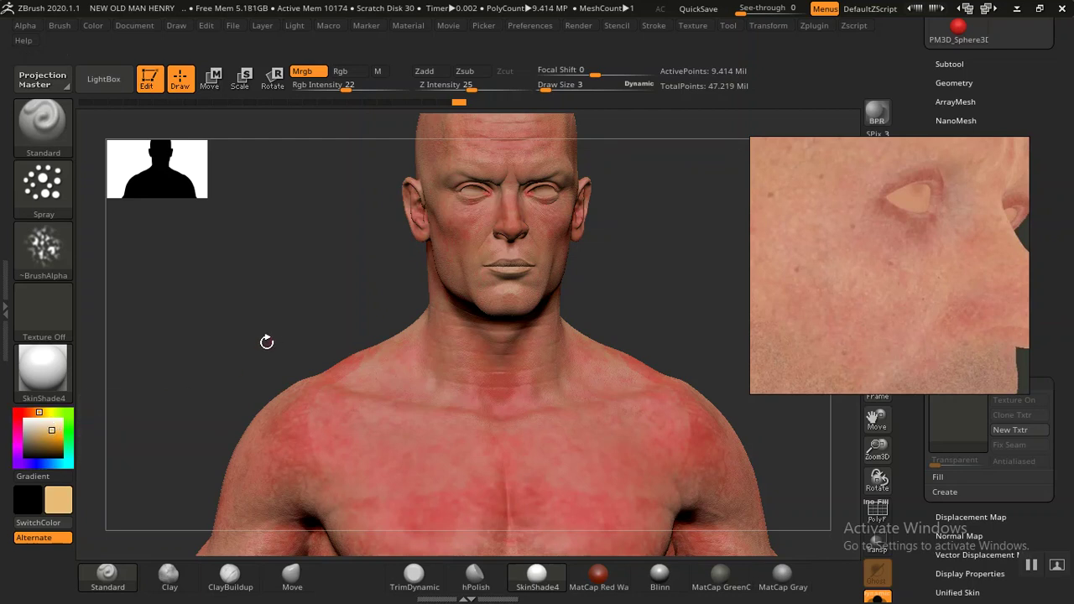
left_click_drag(263, 340, 352, 299)
mouse_move(428, 300)
left_mouse_down()
mouse_move(444, 281)
mouse_move(412, 302)
left_mouse_up()
mouse_move(276, 306)
left_mouse_down()
mouse_move(319, 271)
mouse_move(360, 391)
mouse_move(295, 362)
left_mouse_up()
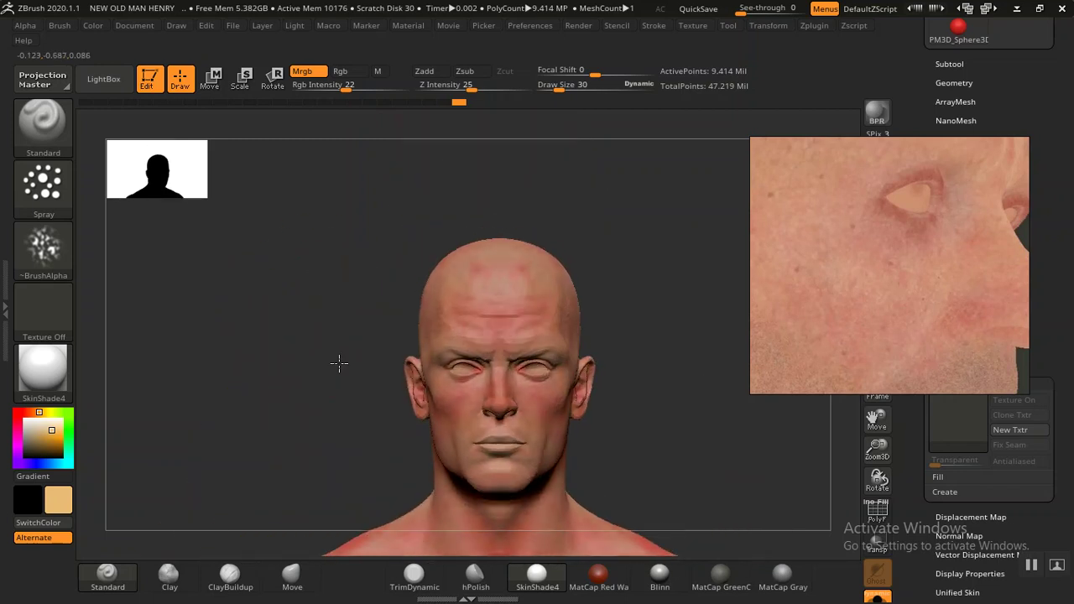
mouse_move(647, 383)
left_mouse_down()
mouse_move(628, 336)
mouse_move(550, 346)
mouse_move(558, 319)
left_mouse_up()
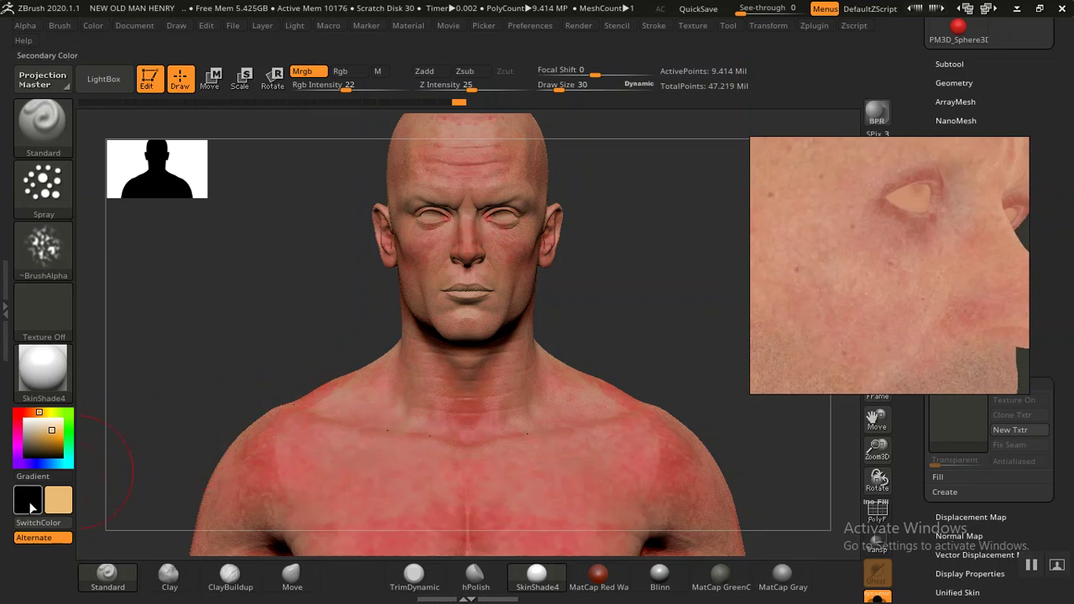
Step: Set the secondary colour to a dark blue in the large colour picker
left_click(28, 500)
left_click(41, 504)
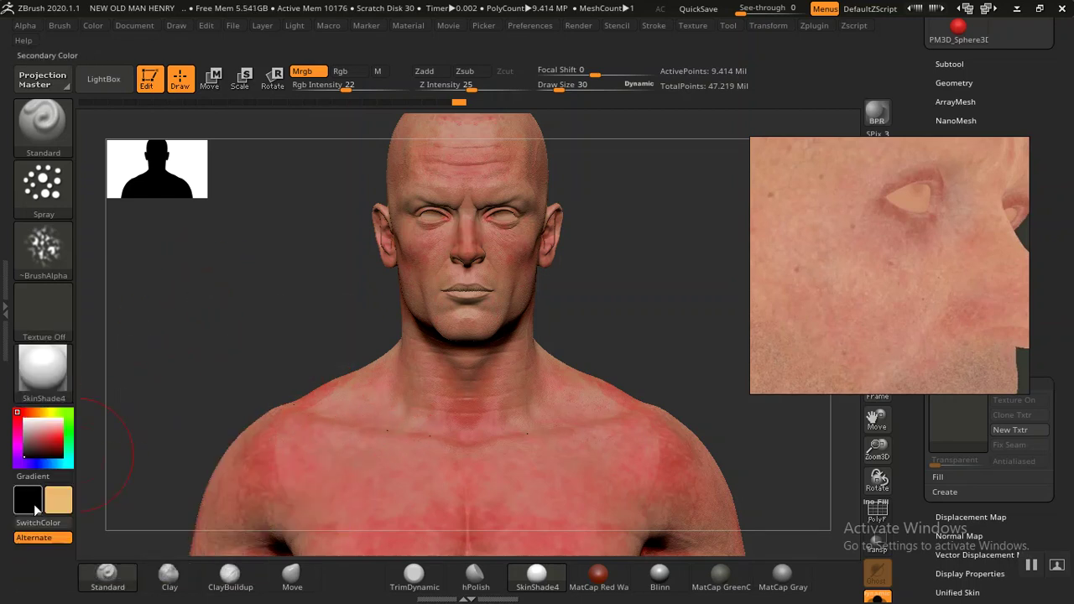
left_click(28, 502)
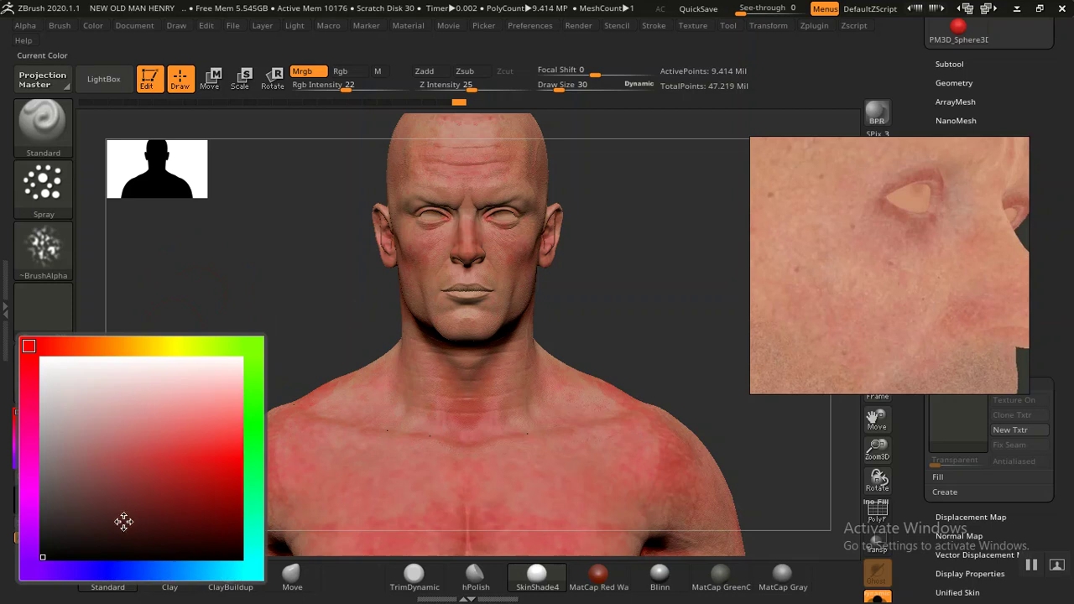
left_click(132, 571)
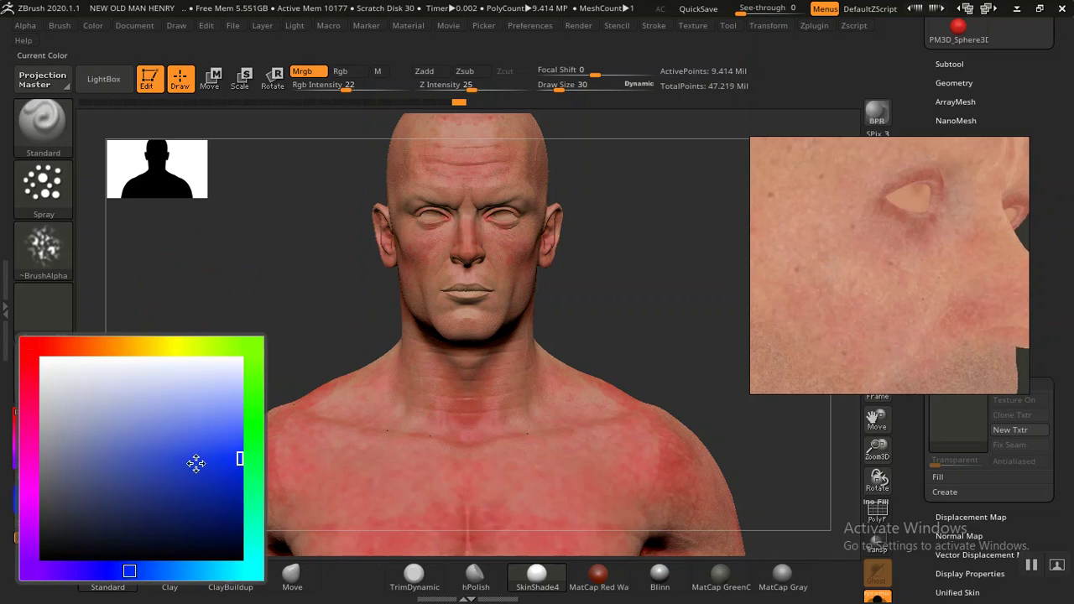
left_click(176, 444)
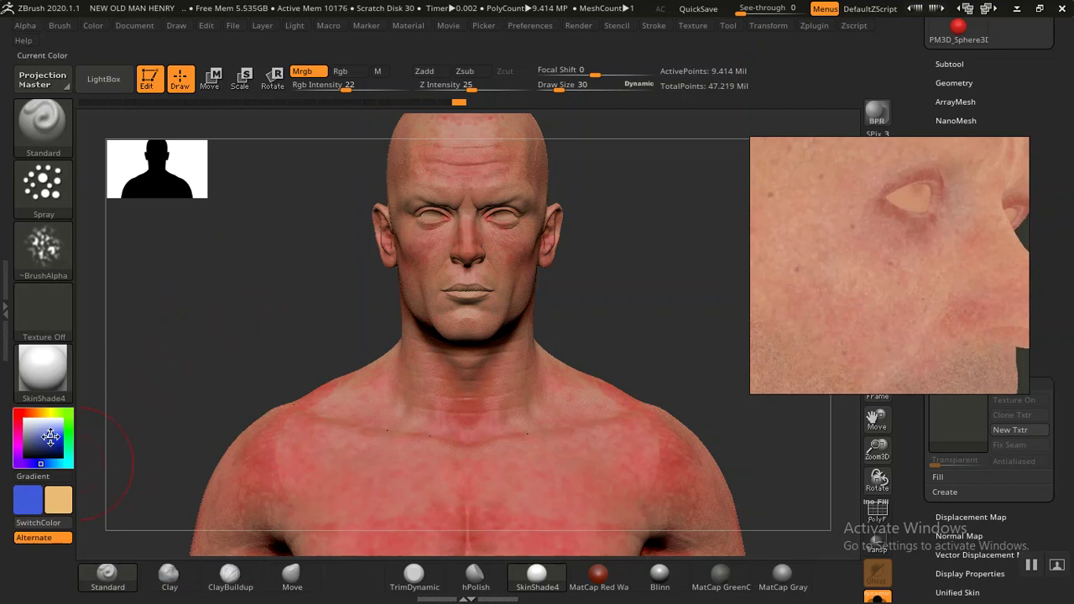
left_click(47, 439)
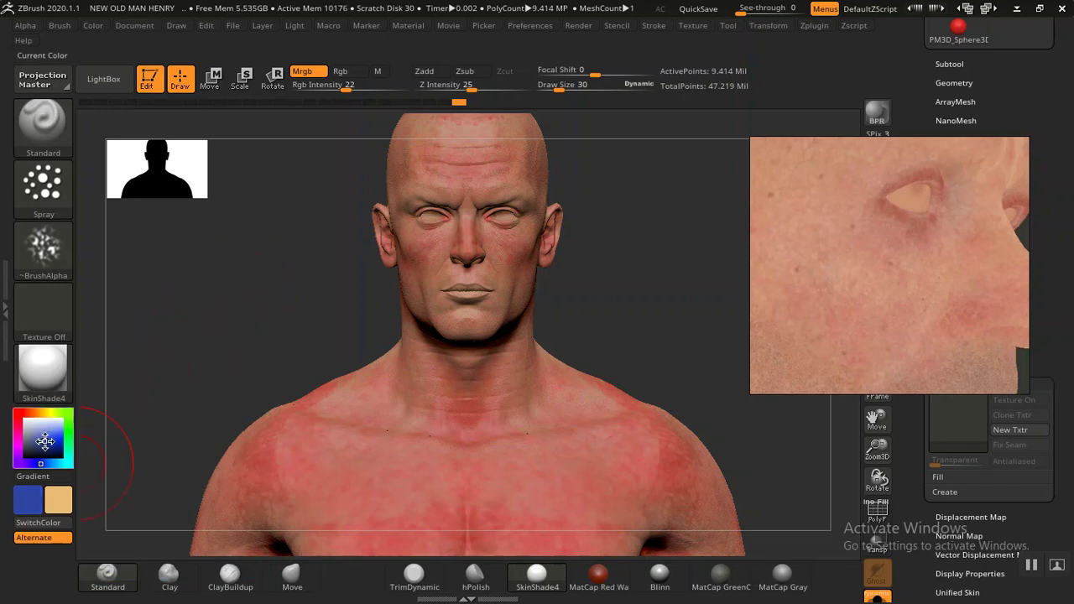
Step: Swap the dark blue in as the main colour and enlarge the brush for a three-quarter face view
mouse_move(571, 268)
left_mouse_down("alt")
mouse_move(596, 319)
mouse_move(621, 276)
left_mouse_up("alt")
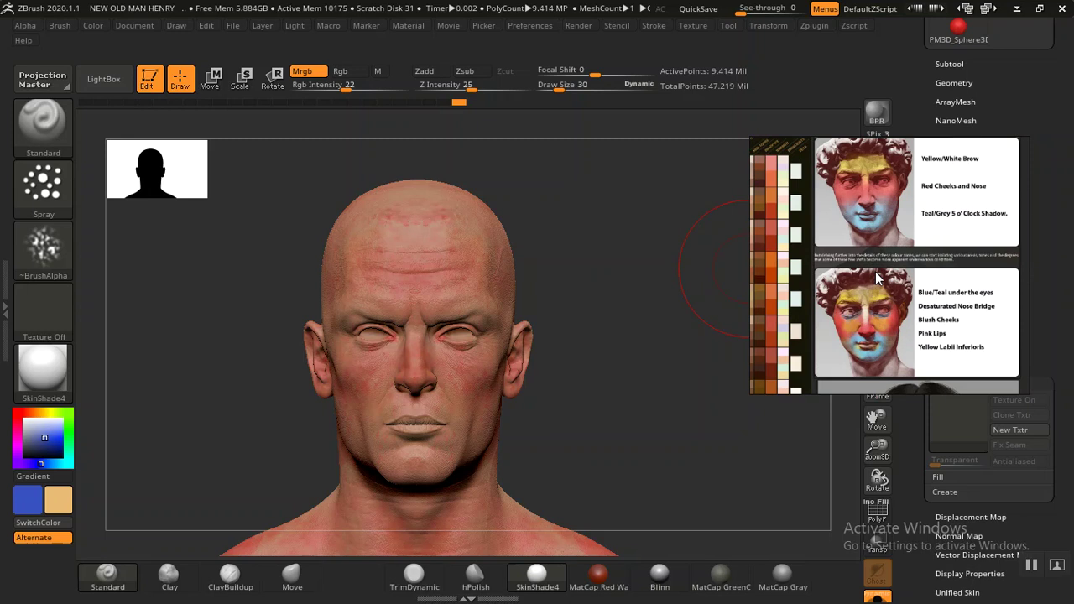
mouse_move(570, 379)
left_mouse_down()
mouse_move(611, 325)
mouse_move(611, 391)
left_mouse_up()
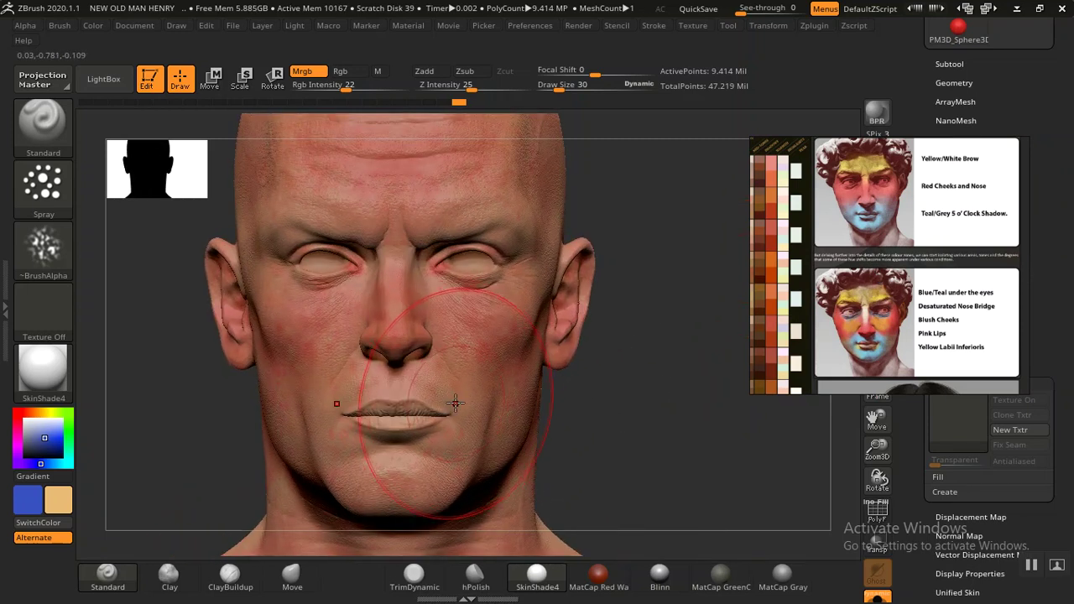
left_click_drag(601, 428, 580, 324)
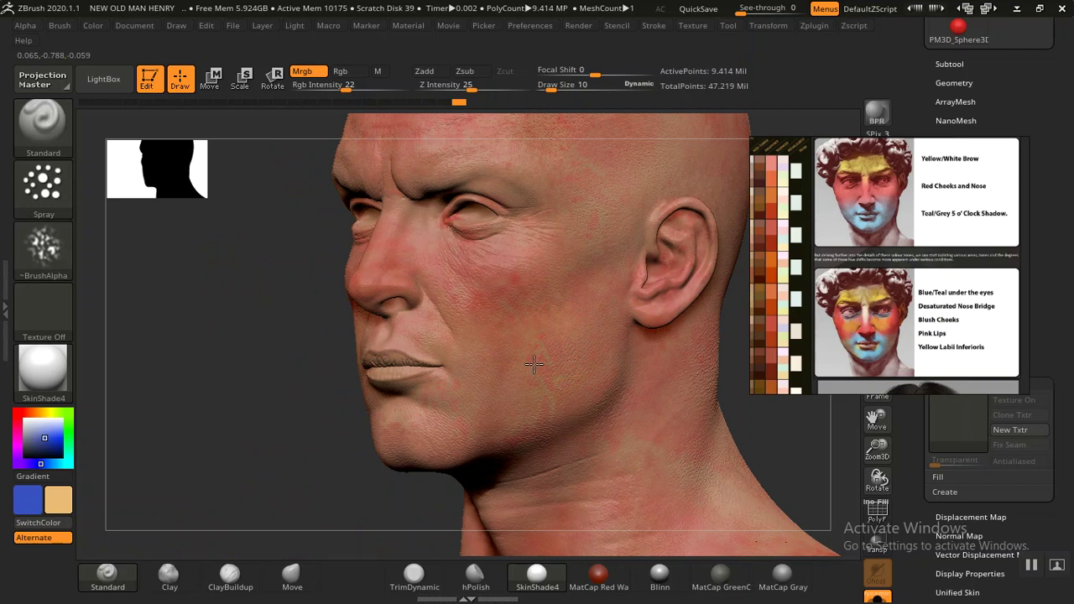
key("ctrl")
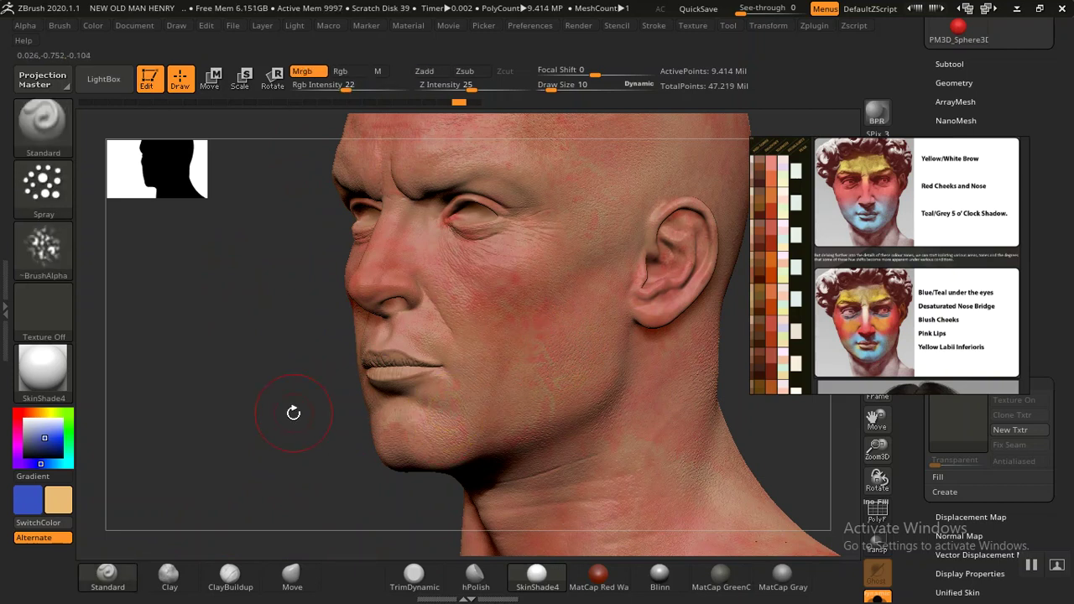
left_click(54, 507)
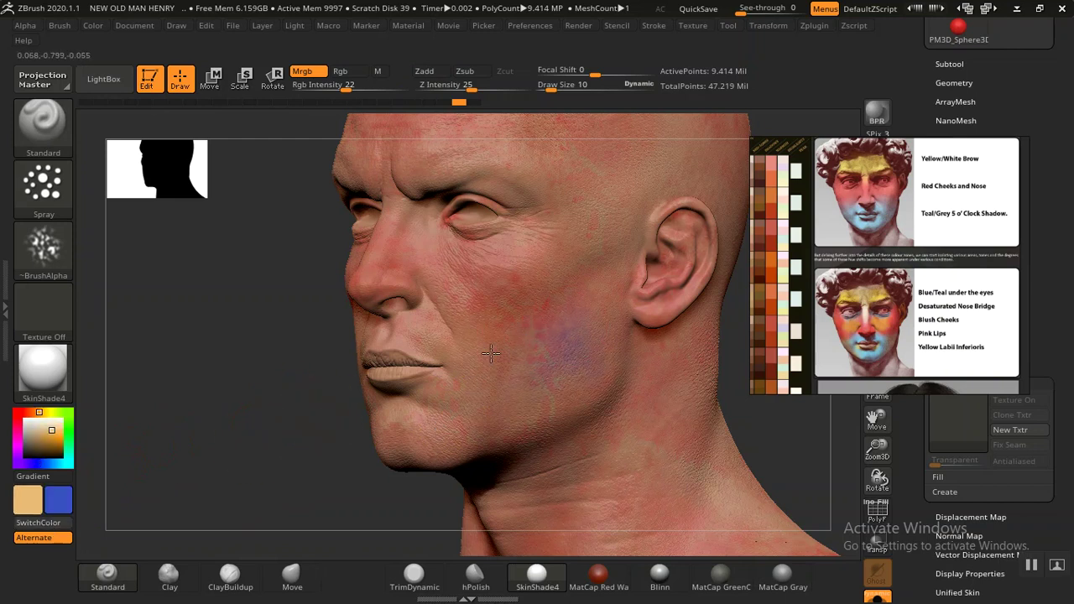
key("bracketright")
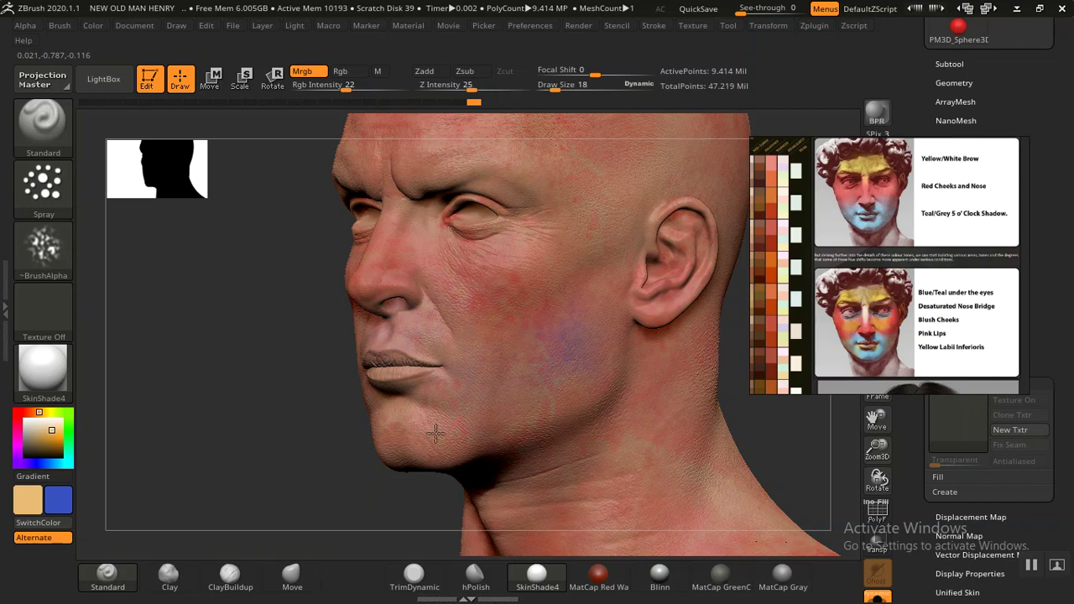
Step: Smooth the bluish patch on the cheek and tint the chin purplish
key("shift")
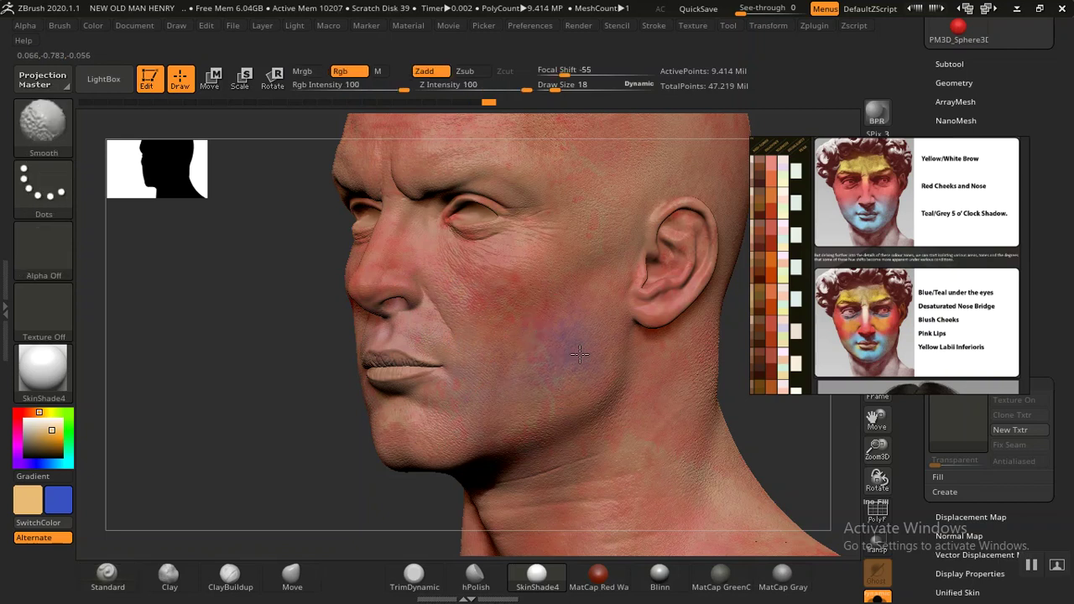
left_click_drag(544, 339, 576, 379, "shift")
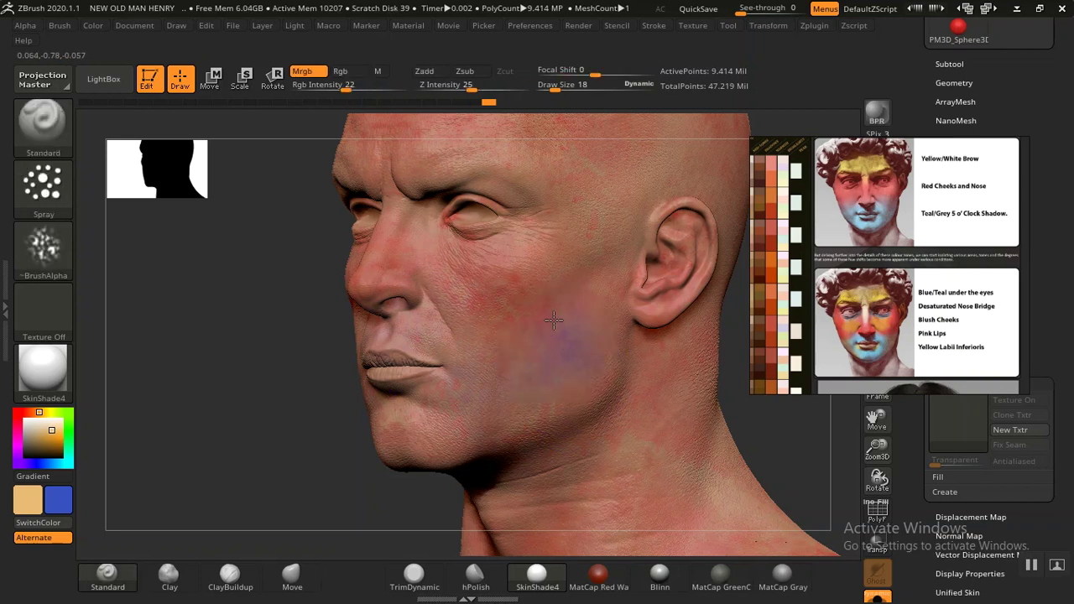
left_click_drag(283, 450, 456, 460)
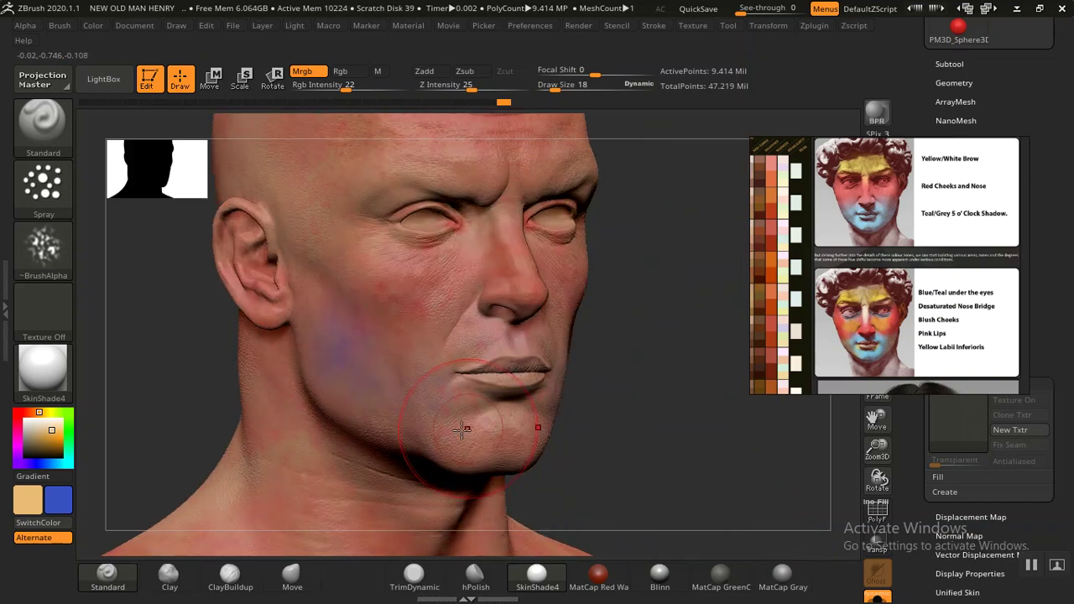
left_click_drag(504, 411, 474, 428)
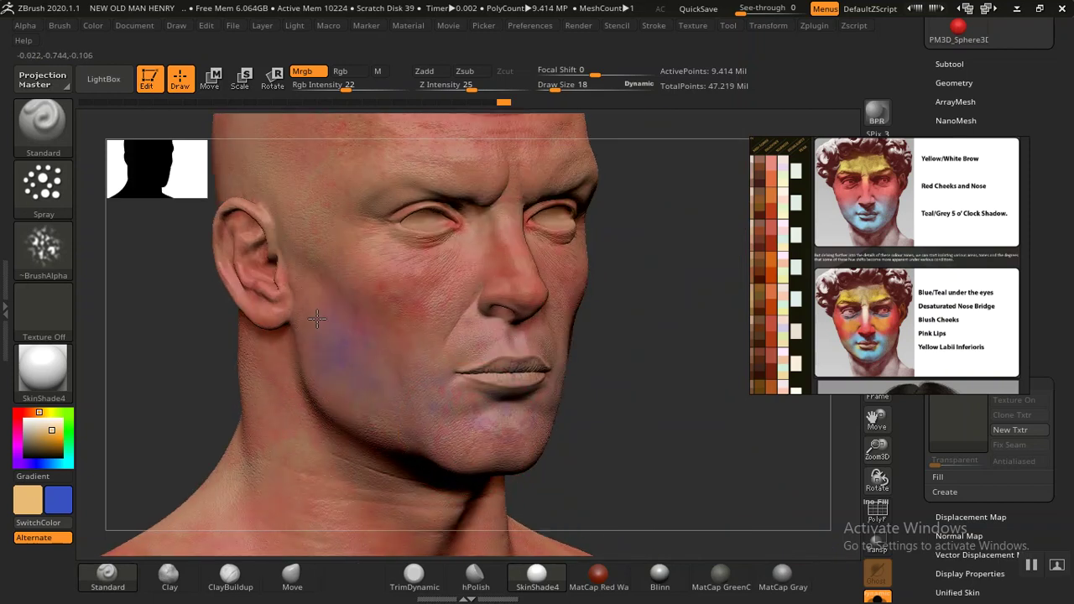
mouse_move(652, 319)
left_mouse_down()
mouse_move(683, 333)
mouse_move(685, 309)
mouse_move(667, 325)
left_mouse_up()
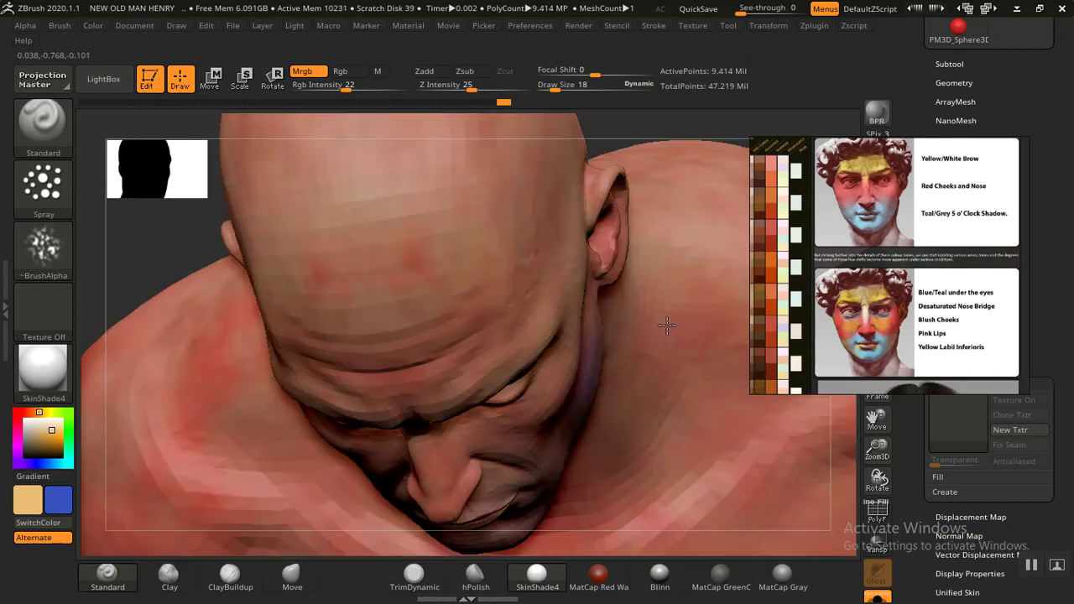
Step: Paint purplish-blue blotches on the crown and back of the head
mouse_move(168, 283)
left_mouse_down()
mouse_move(223, 439)
mouse_move(539, 309)
left_mouse_up()
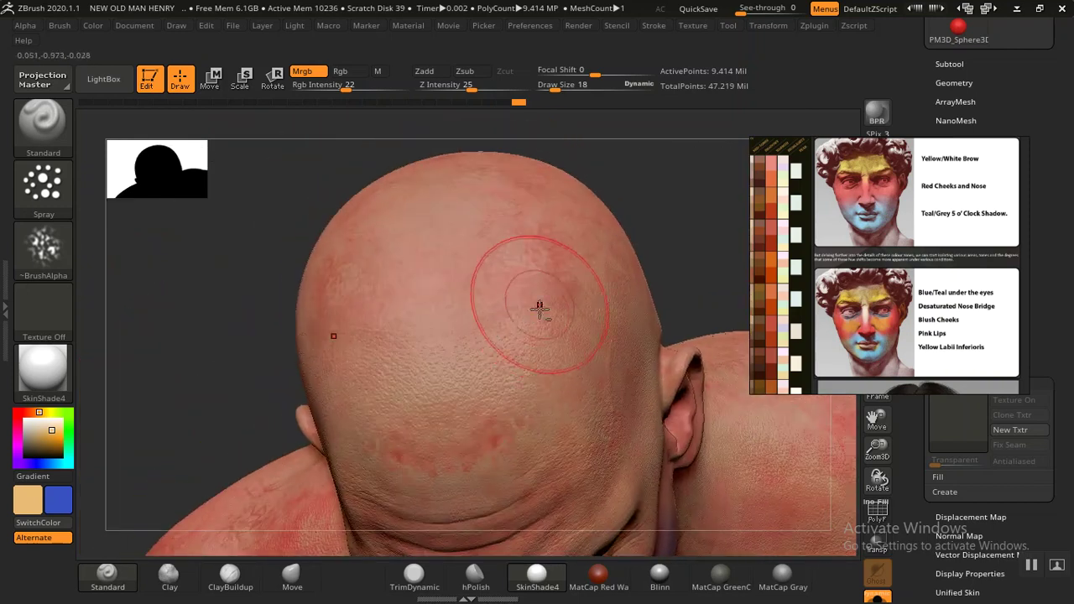
left_click_drag(424, 379, 436, 411)
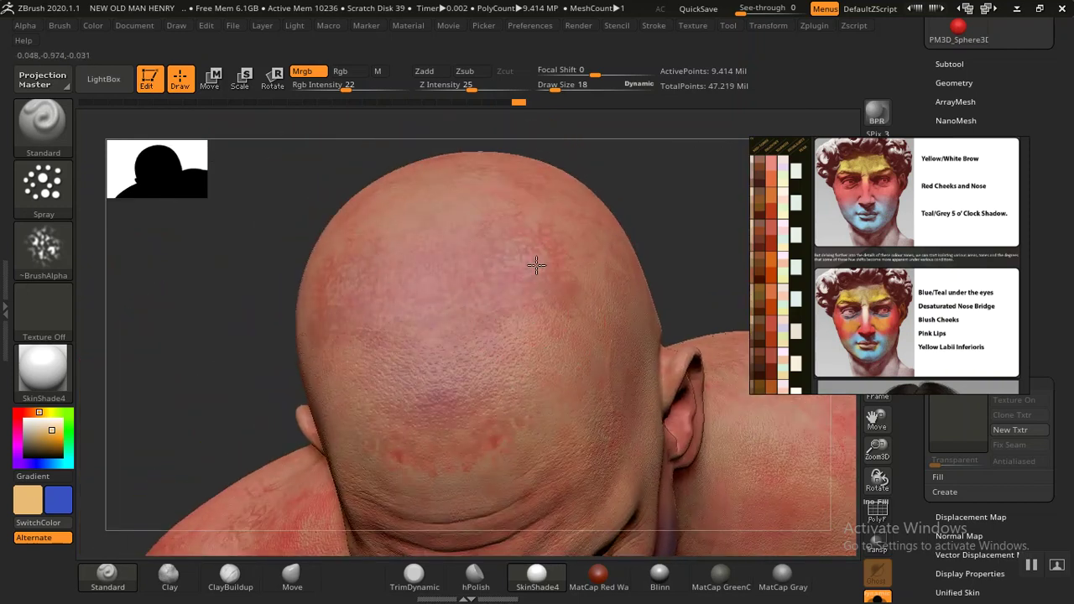
mouse_move(678, 233)
left_mouse_down()
mouse_move(635, 283)
mouse_move(249, 360)
mouse_move(462, 379)
left_mouse_up()
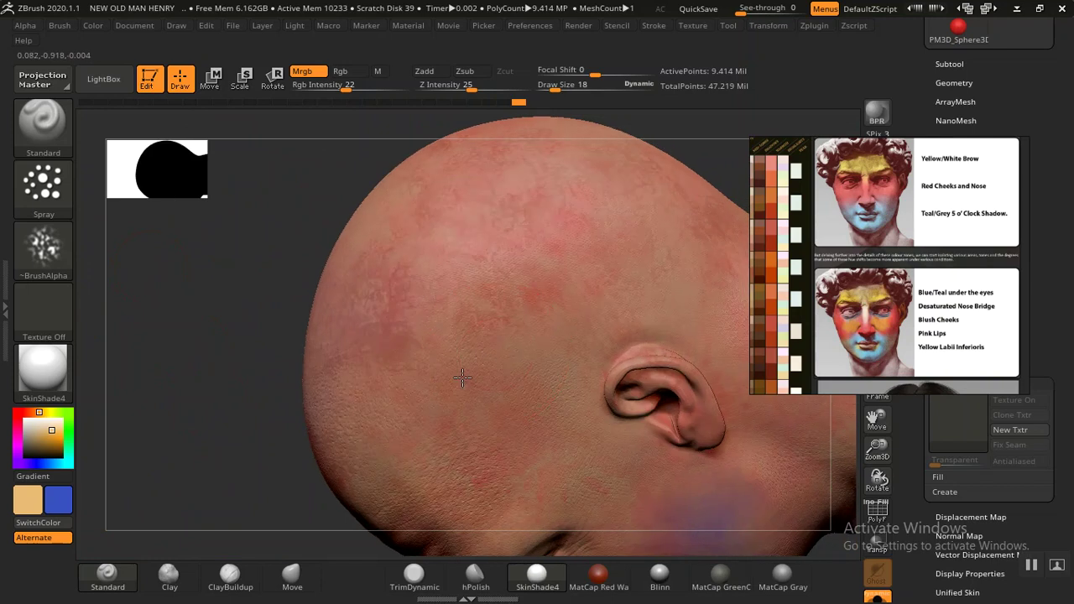
mouse_move(427, 253)
left_mouse_down()
mouse_move(251, 364)
mouse_move(256, 376)
mouse_move(148, 385)
mouse_move(492, 353)
mouse_move(465, 346)
left_mouse_up()
mouse_move(336, 352)
left_mouse_down()
mouse_move(260, 415)
mouse_move(352, 390)
left_mouse_up()
mouse_move(216, 247)
left_mouse_down()
mouse_move(520, 297)
mouse_move(213, 450)
mouse_move(446, 353)
left_mouse_up()
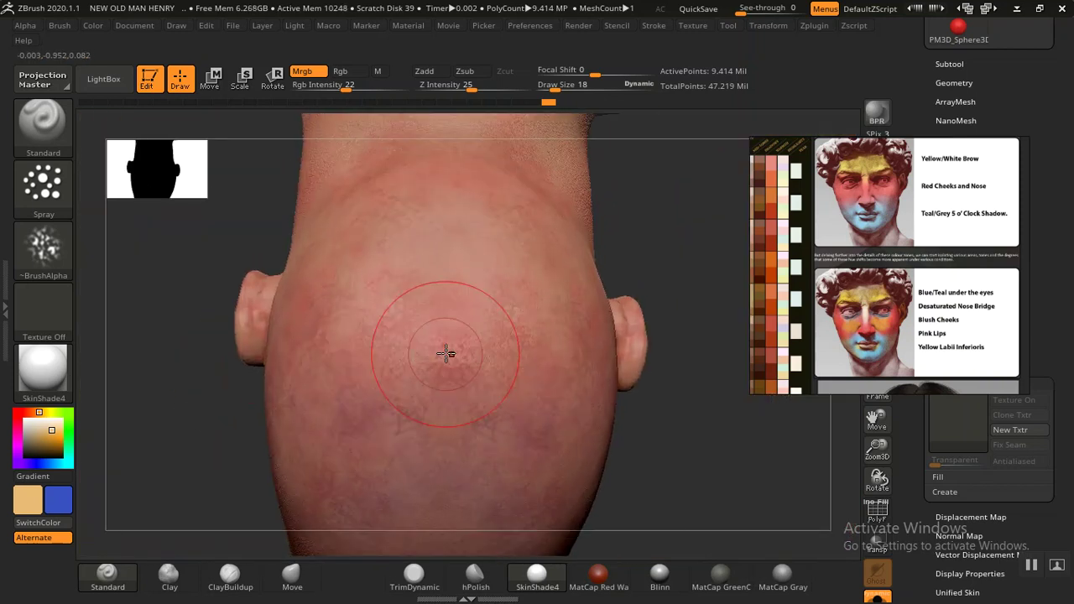
left_click_drag(462, 261, 377, 219)
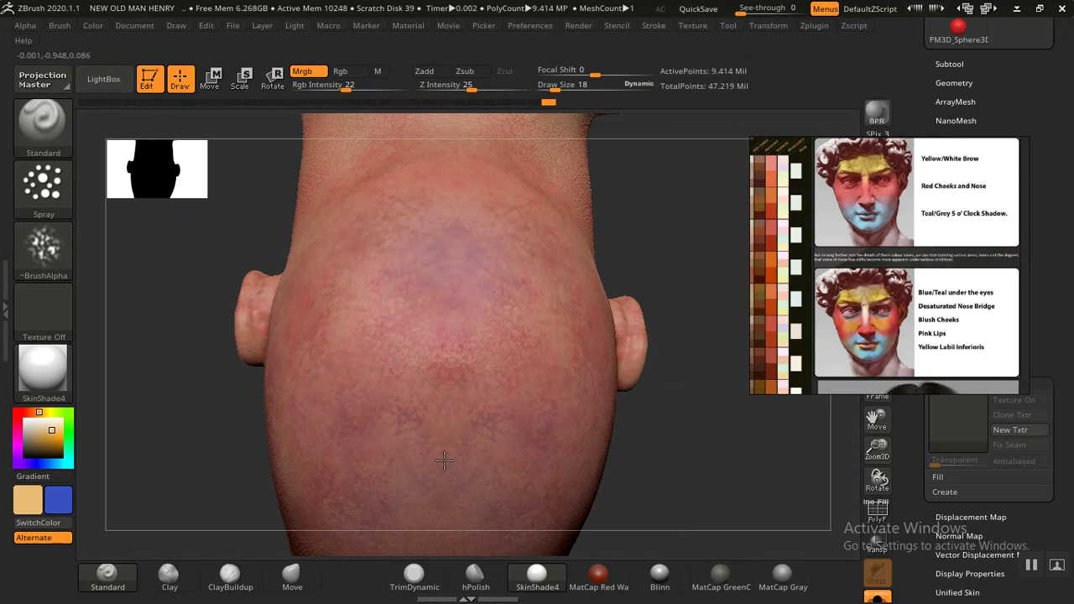
mouse_move(666, 439)
left_mouse_down()
mouse_move(659, 199)
mouse_move(647, 343)
mouse_move(630, 364)
mouse_move(688, 458)
mouse_move(680, 372)
mouse_move(693, 359)
mouse_move(540, 338)
left_mouse_up()
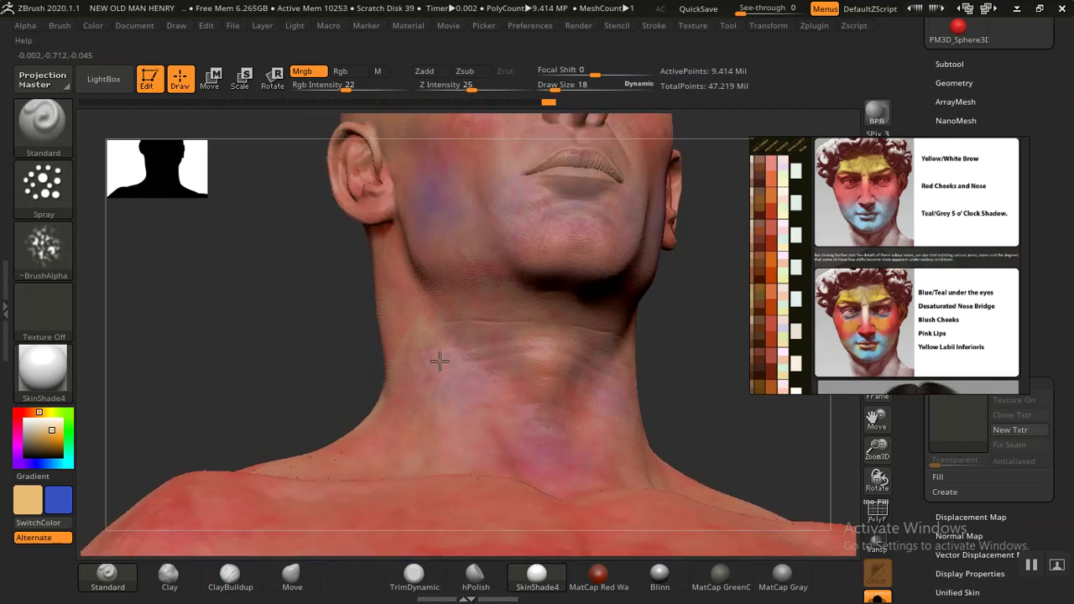
Step: Frame the torso from the front and spray two faint Mrgb colour strokes up the abdomen
mouse_move(448, 360)
left_mouse_down()
mouse_move(335, 374)
mouse_move(414, 359)
left_mouse_up()
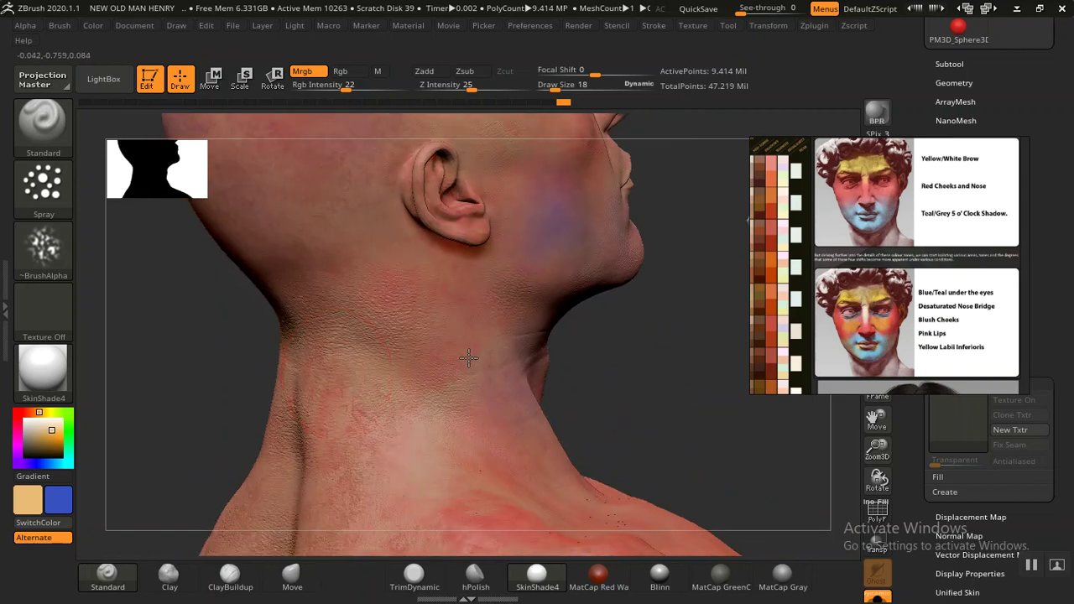
mouse_move(549, 460)
right_mouse_down()
mouse_move(537, 383)
mouse_move(367, 378)
right_mouse_up()
key("f")
mouse_move(627, 335)
right_mouse_down("alt")
mouse_move(604, 278)
mouse_move(627, 247)
mouse_move(652, 268)
right_mouse_up("alt")
mouse_move(652, 269)
left_mouse_down()
mouse_move(651, 256)
mouse_move(662, 335)
mouse_move(647, 287)
mouse_move(670, 281)
left_mouse_up()
right_click_drag(670, 281, 680, 293, "alt")
left_click_drag(681, 292, 685, 335)
right_click_drag(686, 336, 711, 159, "alt")
left_click_drag(711, 159, 490, 355)
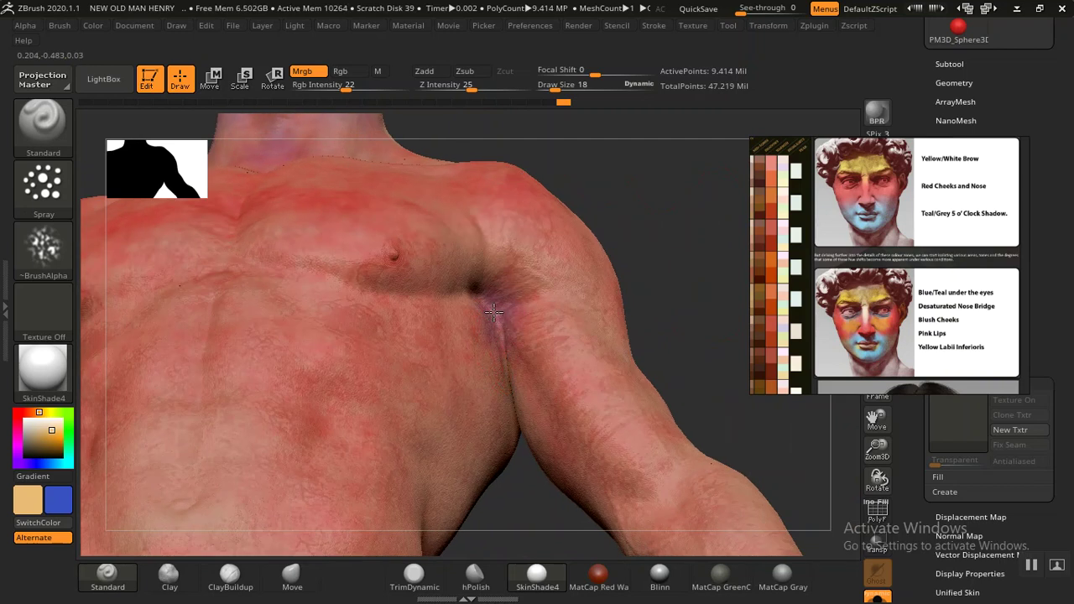
left_click_drag(659, 227, 446, 371)
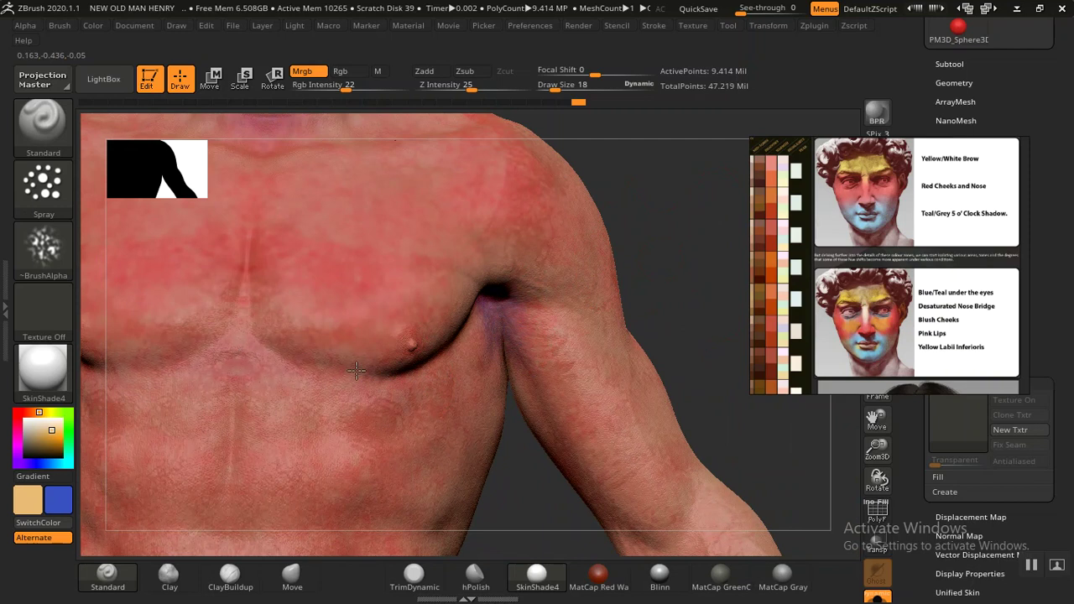
right_click_drag(693, 292, 630, 243, "alt")
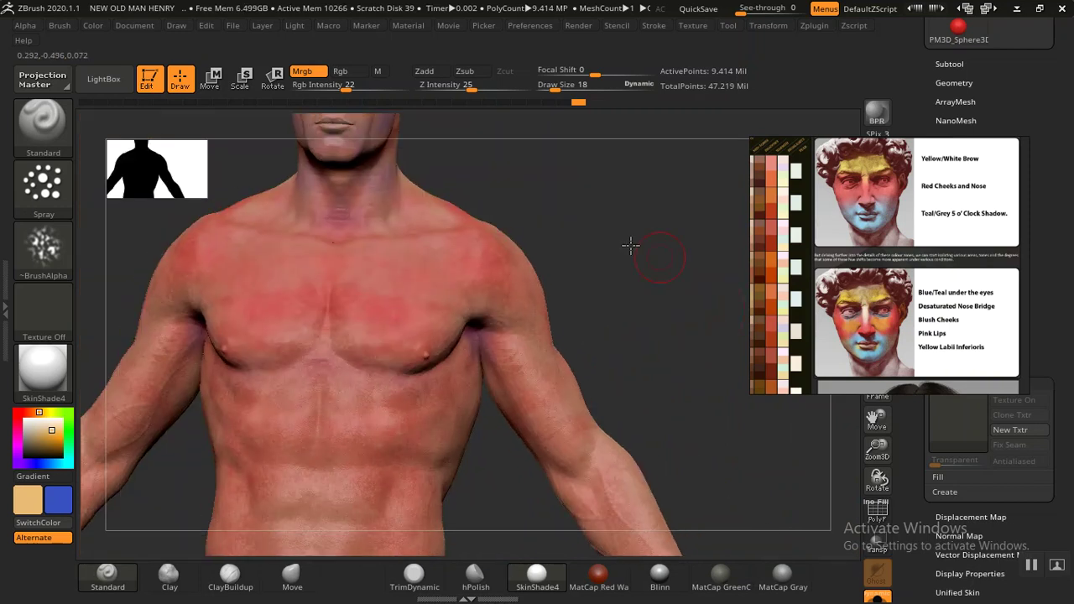
left_click_drag(630, 243, 458, 352)
mouse_move(682, 331)
left_mouse_down()
mouse_move(695, 343)
mouse_move(528, 339)
mouse_move(609, 355)
left_mouse_up()
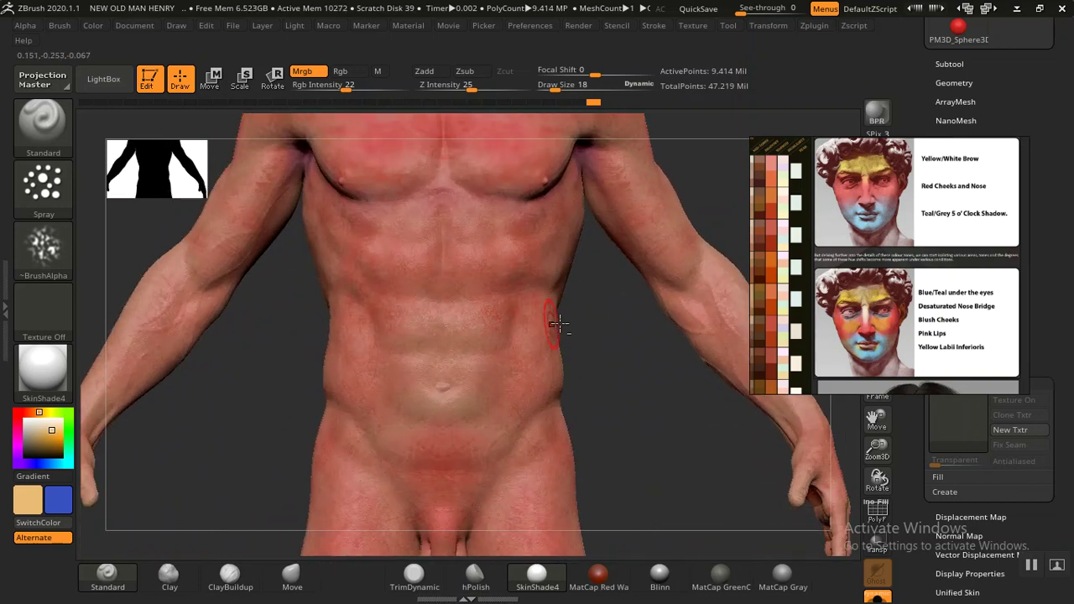
right_click_drag(609, 355, 385, 293, "alt")
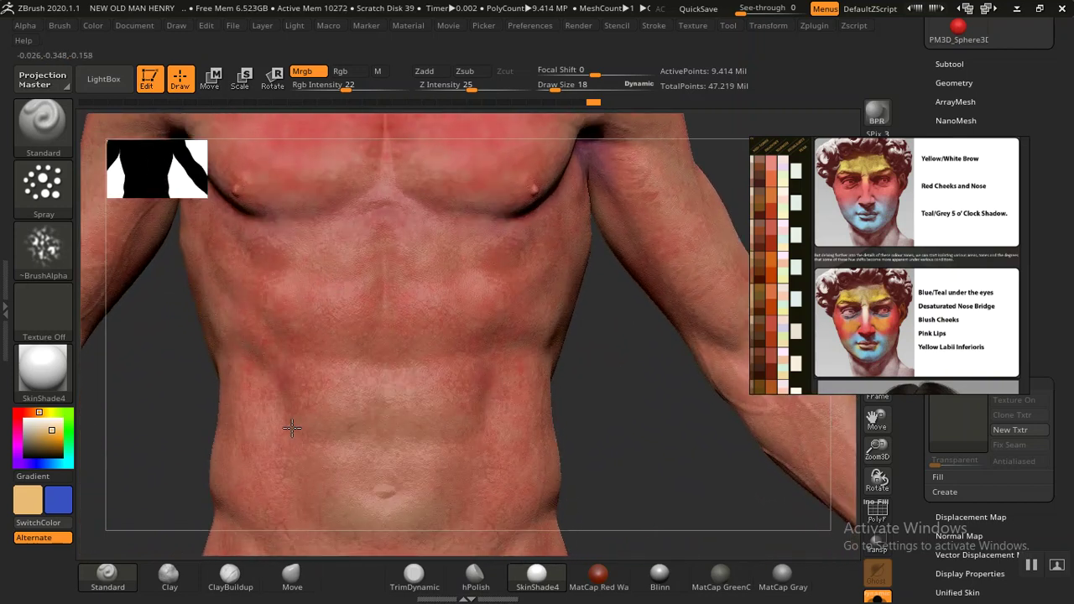
left_click_drag(372, 509, 336, 408)
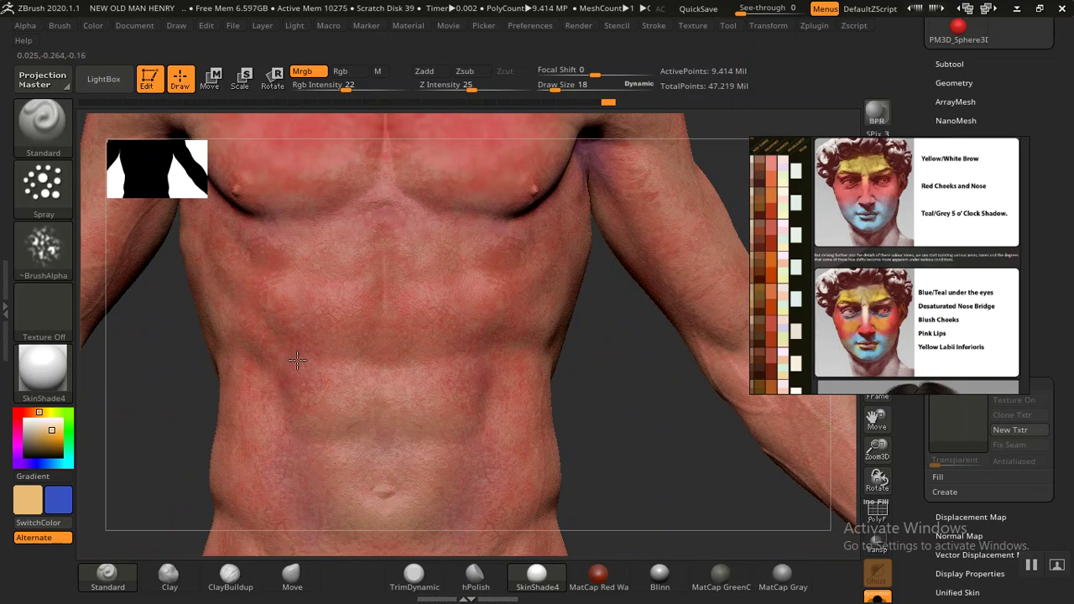
left_click_drag(365, 361, 391, 247)
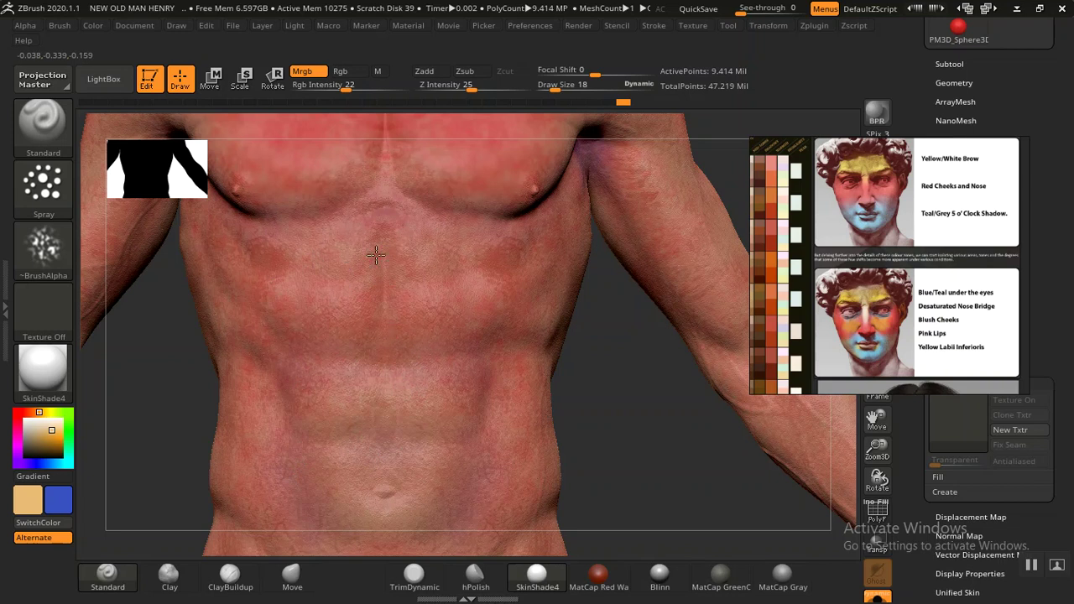
Step: Turn to an angled view of the legs and add a subtle colour stroke up the knee
mouse_move(595, 360)
left_mouse_down("alt")
mouse_move(613, 235)
mouse_move(589, 300)
mouse_move(615, 293)
mouse_move(670, 398)
mouse_move(504, 335)
mouse_move(483, 363)
mouse_move(394, 377)
left_mouse_up("alt")
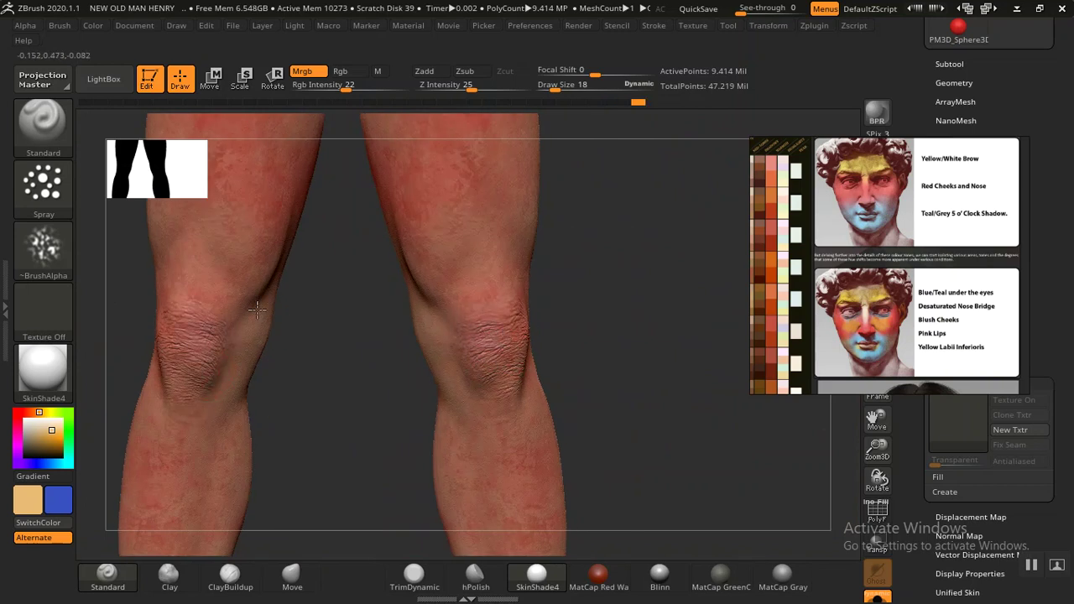
right_click_drag(403, 299, 311, 319)
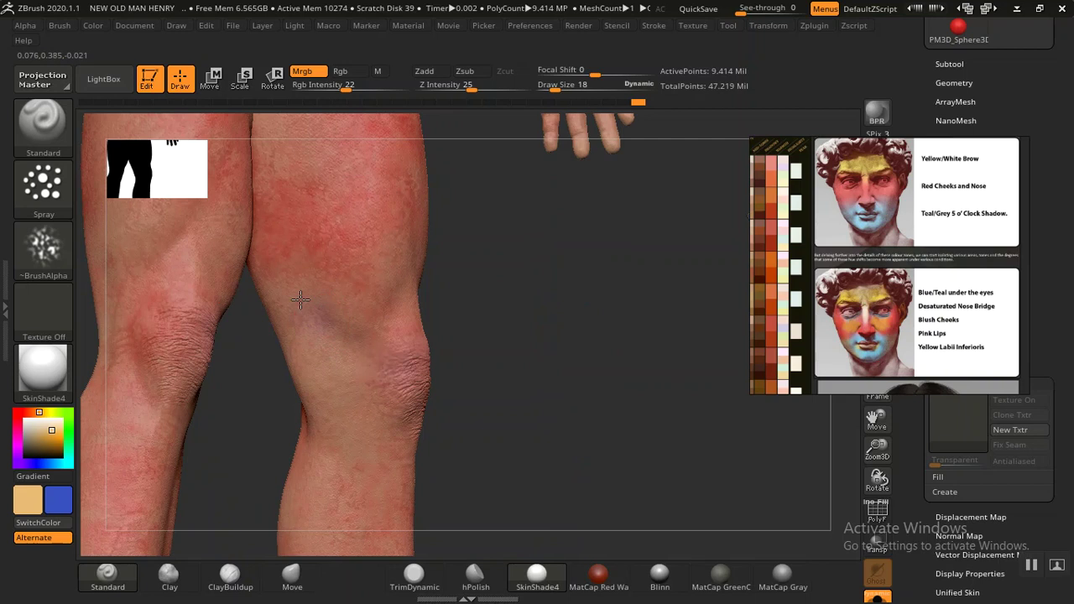
left_click_drag(379, 357, 443, 336)
Step: Rotate to the back and tint the buttock crease bluish-purple
right_click_drag(513, 353, 532, 364)
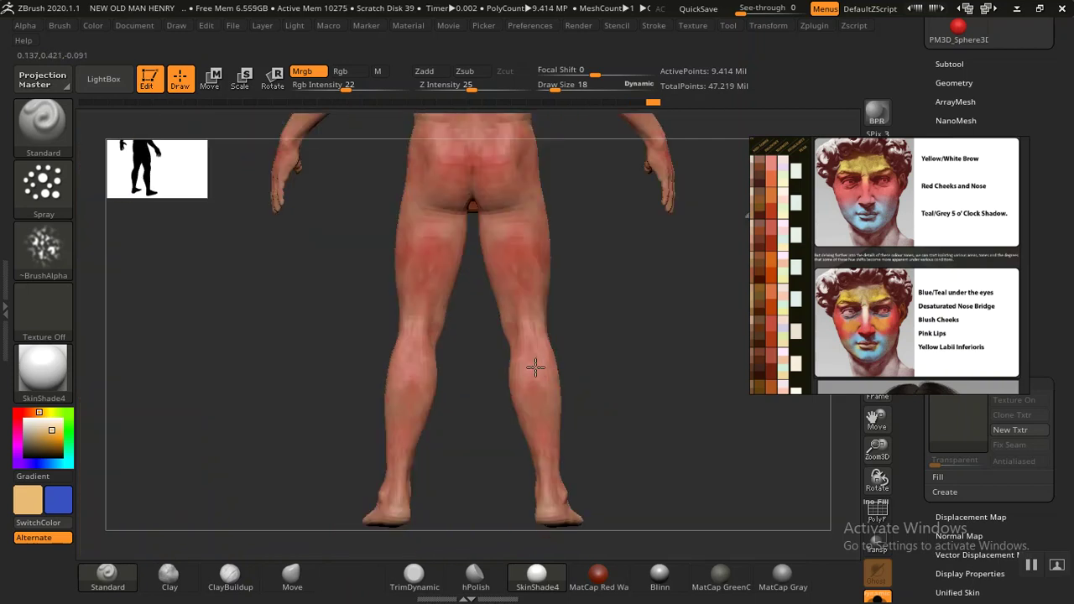
right_click_drag(479, 391, 418, 343, "ctrl")
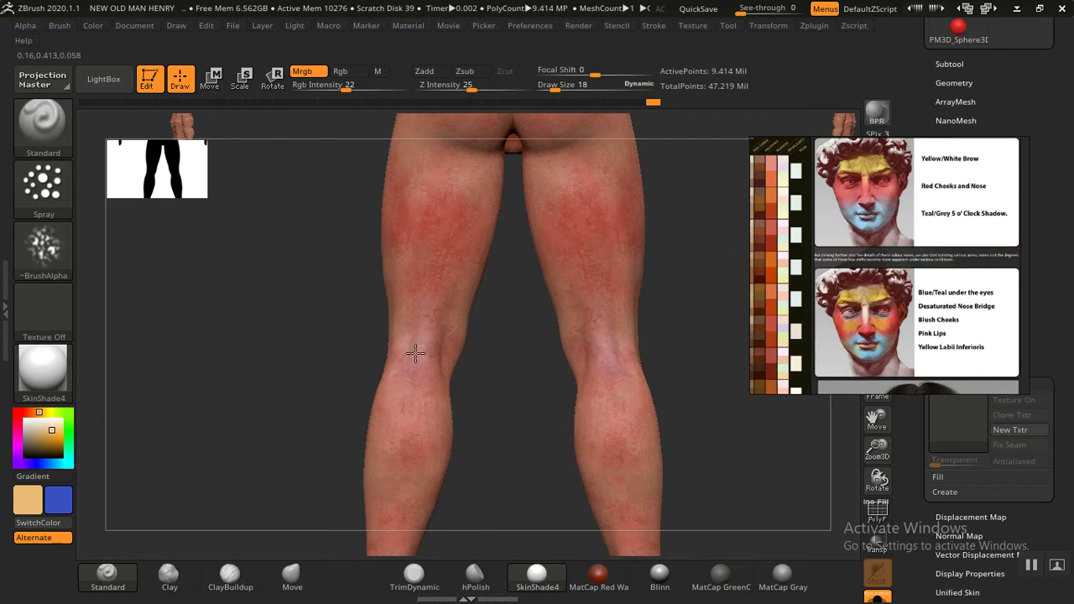
right_click_drag(515, 448, 487, 345, "alt")
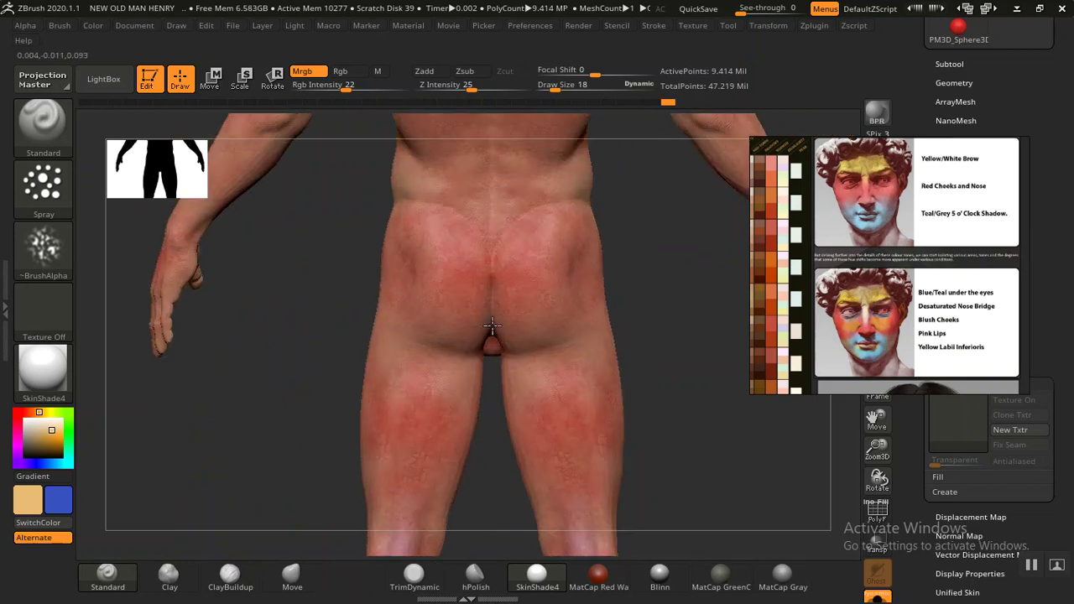
left_click_drag(492, 244, 492, 223)
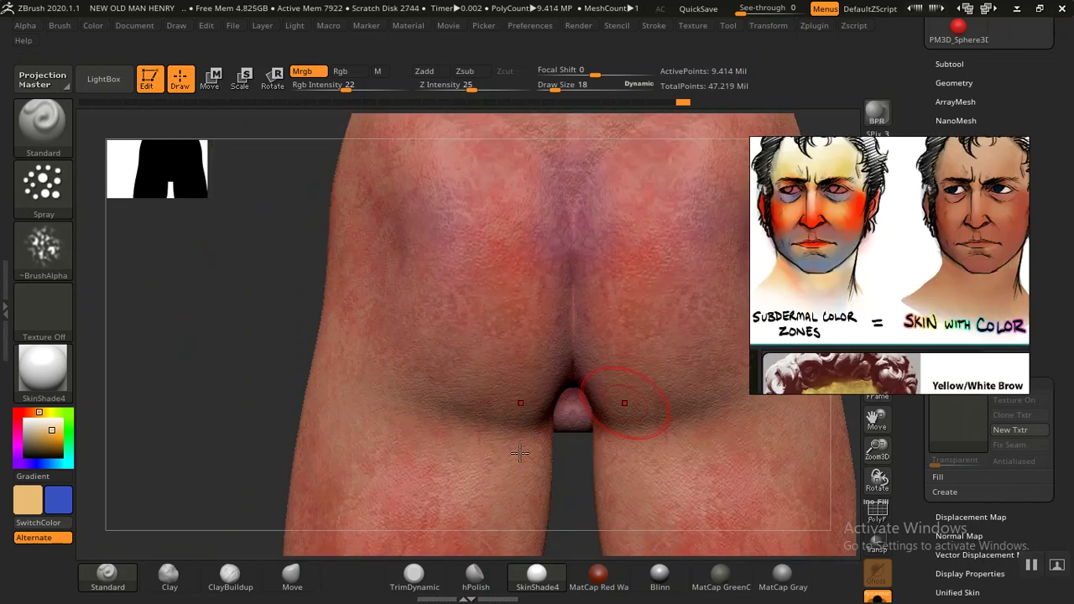
Step: Orbit and zoom out around the thighs and lower legs, straightening to a head-on leg view
mouse_move(203, 400)
left_mouse_down()
mouse_move(278, 427)
mouse_move(305, 463)
mouse_move(307, 433)
left_mouse_up()
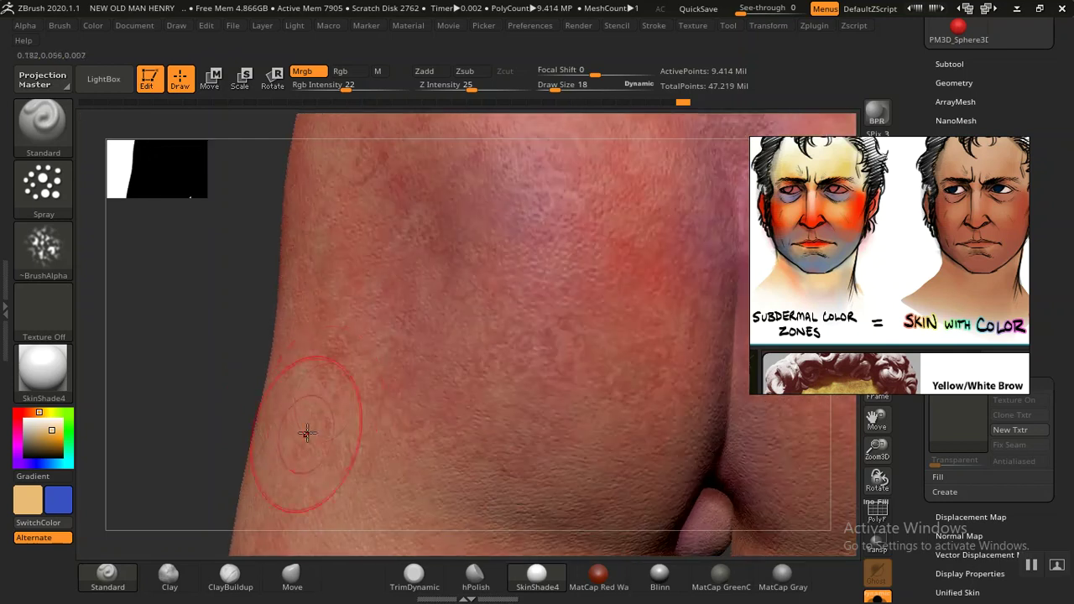
mouse_move(192, 415)
left_mouse_down()
mouse_move(175, 379)
mouse_move(287, 421)
left_mouse_up()
mouse_move(282, 376)
left_mouse_down("alt")
mouse_move(369, 353)
mouse_move(492, 438)
mouse_move(582, 316)
left_mouse_up("alt")
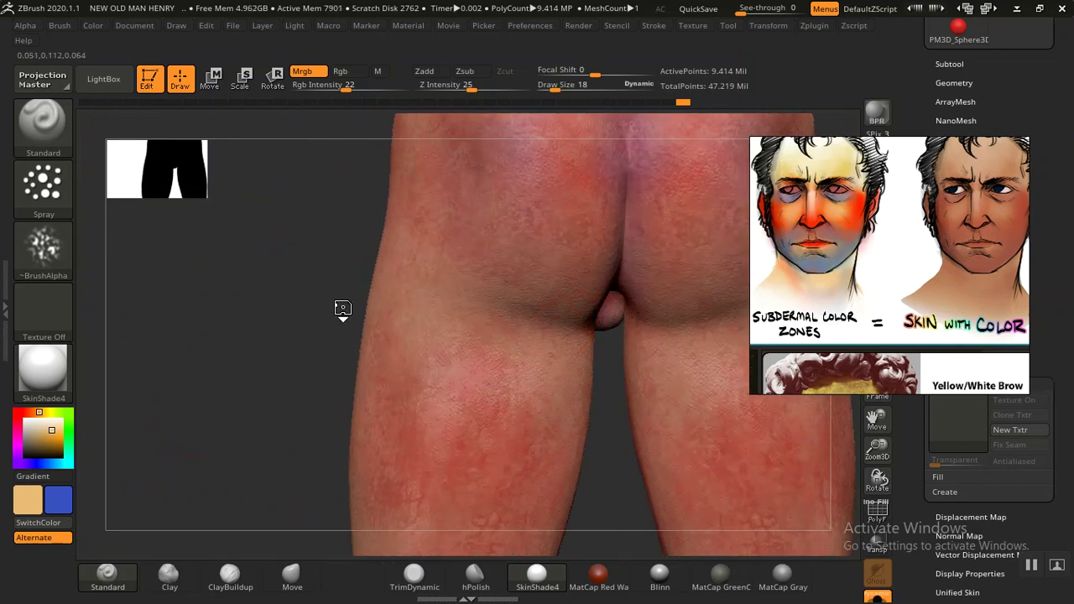
mouse_move(268, 362)
left_mouse_down()
mouse_move(271, 350)
mouse_move(451, 313)
left_mouse_up()
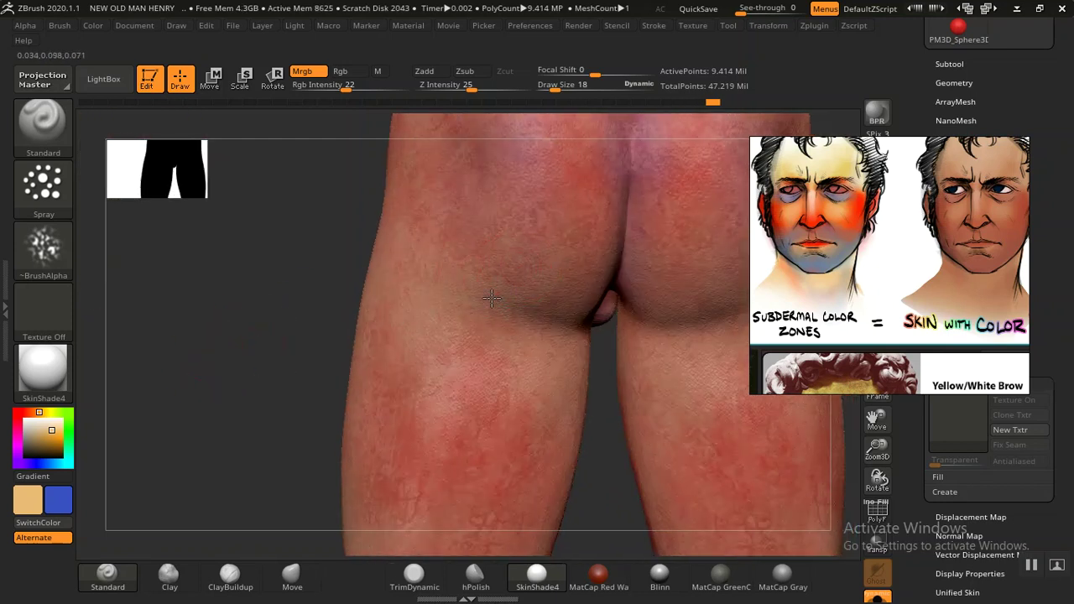
mouse_move(367, 360)
left_mouse_down("alt")
mouse_move(252, 290)
mouse_move(366, 391)
mouse_move(328, 375)
mouse_move(353, 363)
mouse_move(364, 307)
mouse_move(388, 417)
mouse_move(547, 309)
mouse_move(573, 366)
mouse_move(578, 266)
mouse_move(443, 366)
left_mouse_up("alt")
mouse_move(542, 389)
left_mouse_down()
mouse_move(486, 371)
mouse_move(488, 356)
left_mouse_up()
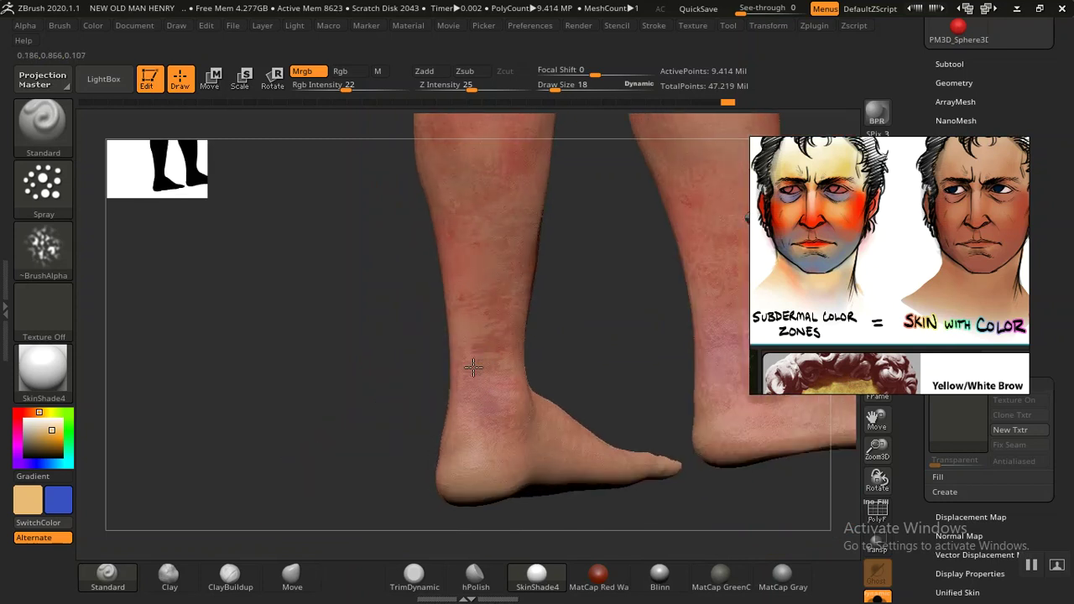
mouse_move(390, 406)
left_mouse_down()
mouse_move(518, 397)
mouse_move(510, 336)
mouse_move(540, 345)
left_mouse_up()
left_click(434, 340)
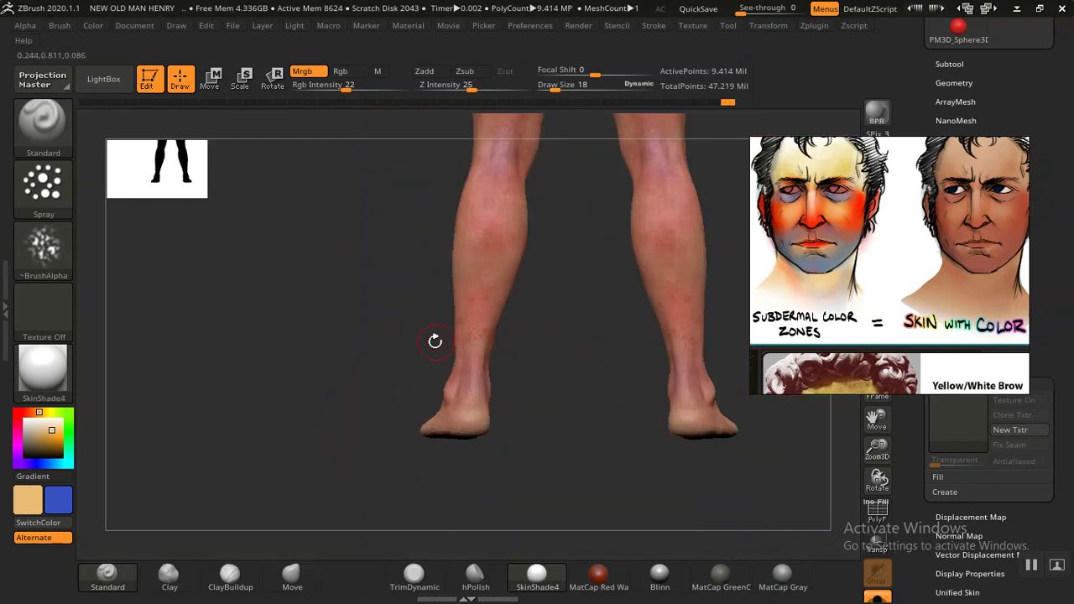
Step: Swing round to the rear of the body and on to the hand resting at the hip
mouse_move(371, 334)
left_mouse_down()
mouse_move(384, 348)
mouse_move(550, 367)
mouse_move(578, 352)
mouse_move(583, 492)
mouse_move(621, 372)
mouse_move(601, 429)
mouse_move(592, 313)
mouse_move(604, 324)
mouse_move(437, 273)
left_mouse_up()
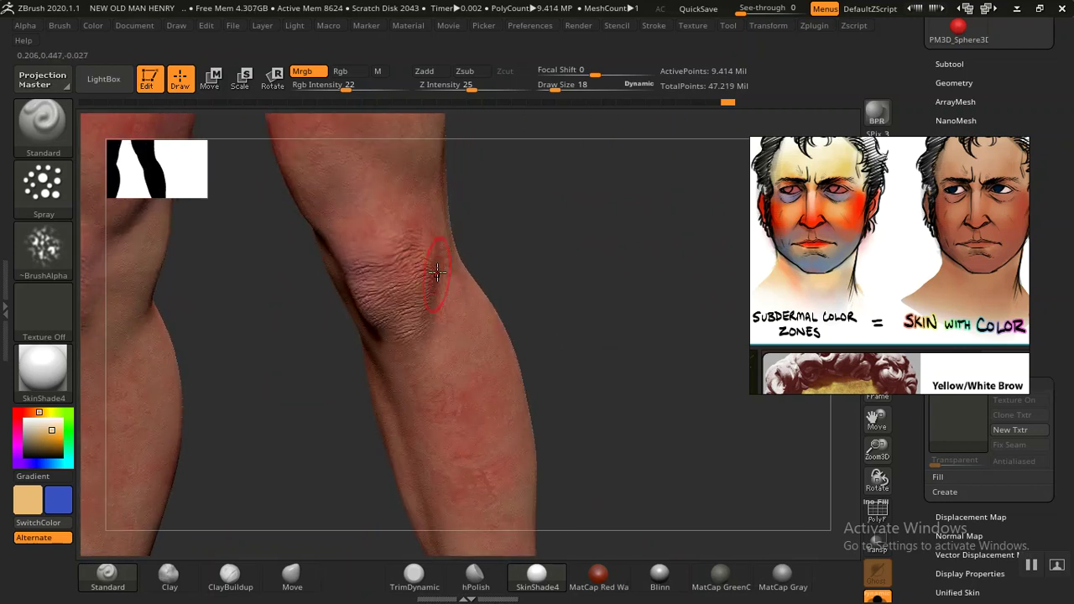
left_click_drag(489, 342, 532, 268, "alt")
mouse_move(540, 469)
left_mouse_down()
mouse_move(414, 397)
mouse_move(414, 423)
mouse_move(453, 498)
mouse_move(414, 509)
mouse_move(424, 523)
mouse_move(435, 425)
mouse_move(361, 396)
left_mouse_up()
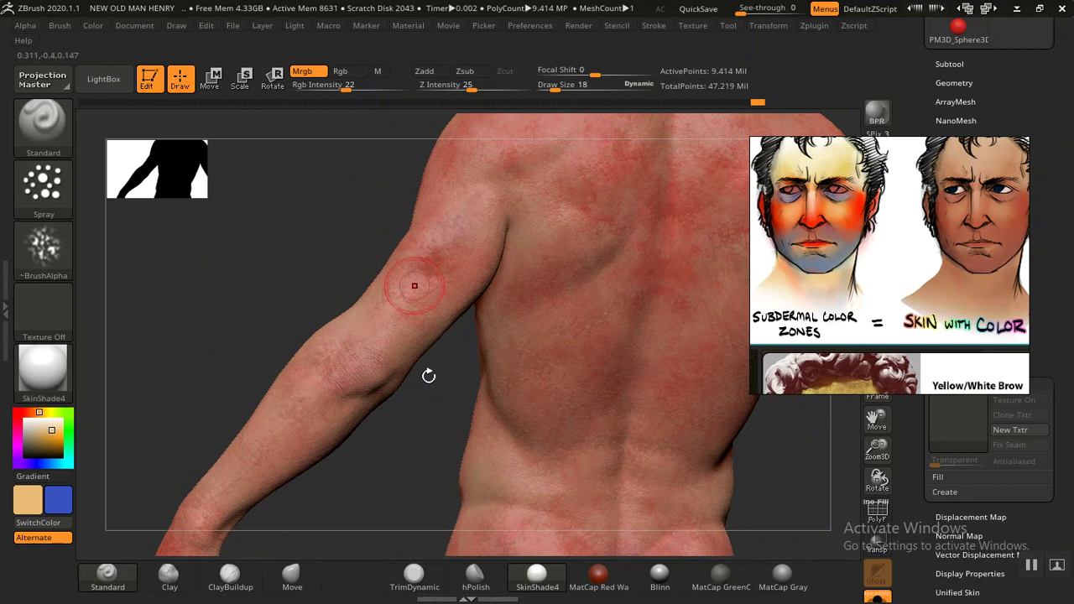
left_click_drag(427, 375, 470, 369)
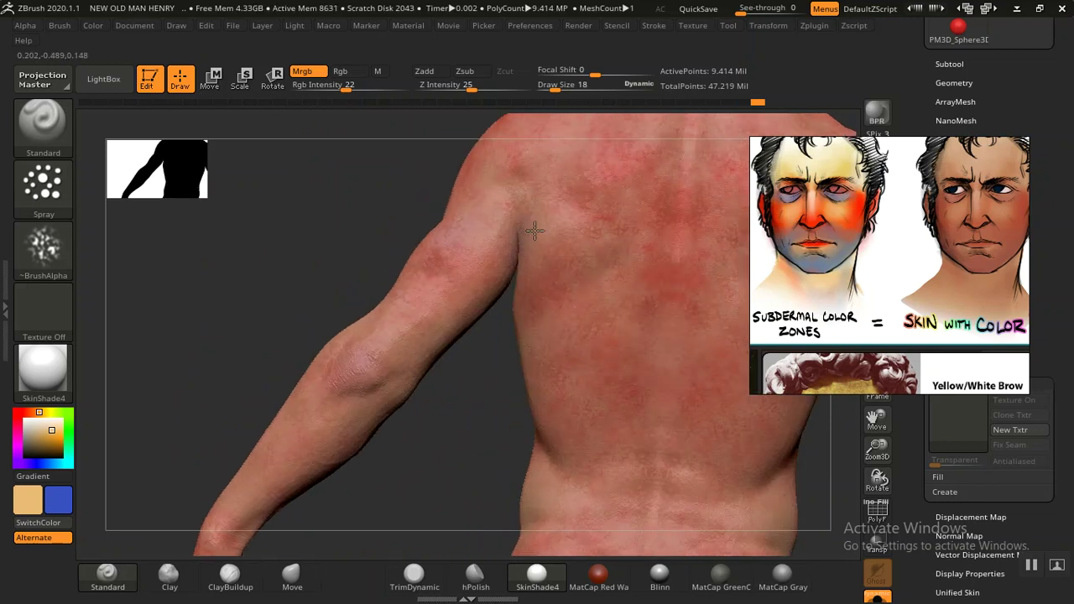
mouse_move(487, 367)
left_mouse_down()
mouse_move(341, 346)
mouse_move(308, 383)
mouse_move(341, 293)
mouse_move(419, 352)
left_mouse_up()
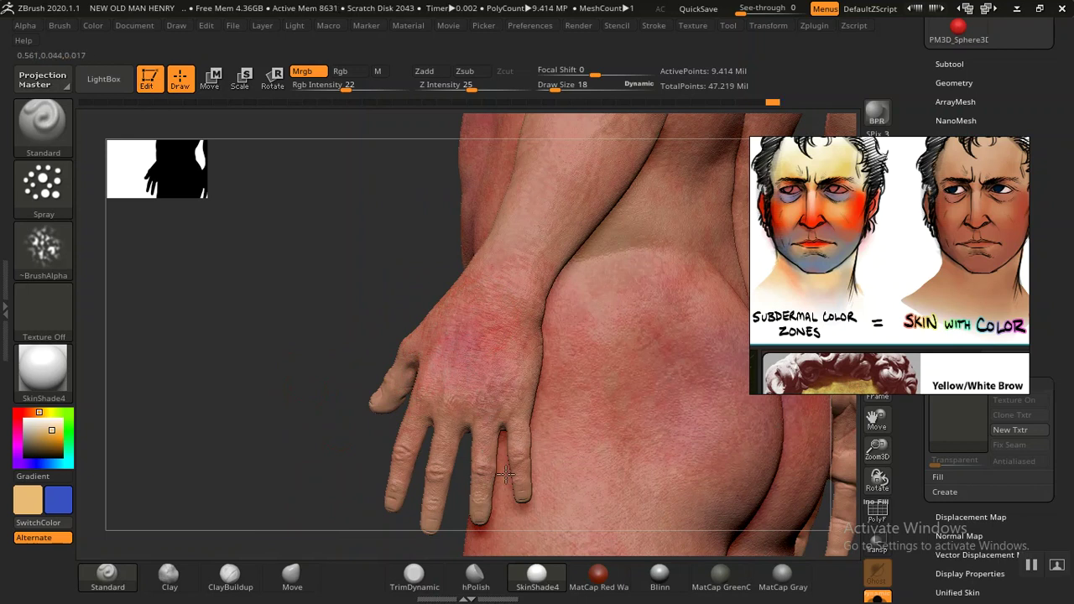
Step: Zoom in on the hand, drop the draw size to 9, and orbit to the back of the hand
mouse_move(355, 328)
left_mouse_down("alt")
mouse_move(413, 426)
mouse_move(424, 316)
left_mouse_up("alt")
key("bracketleft")
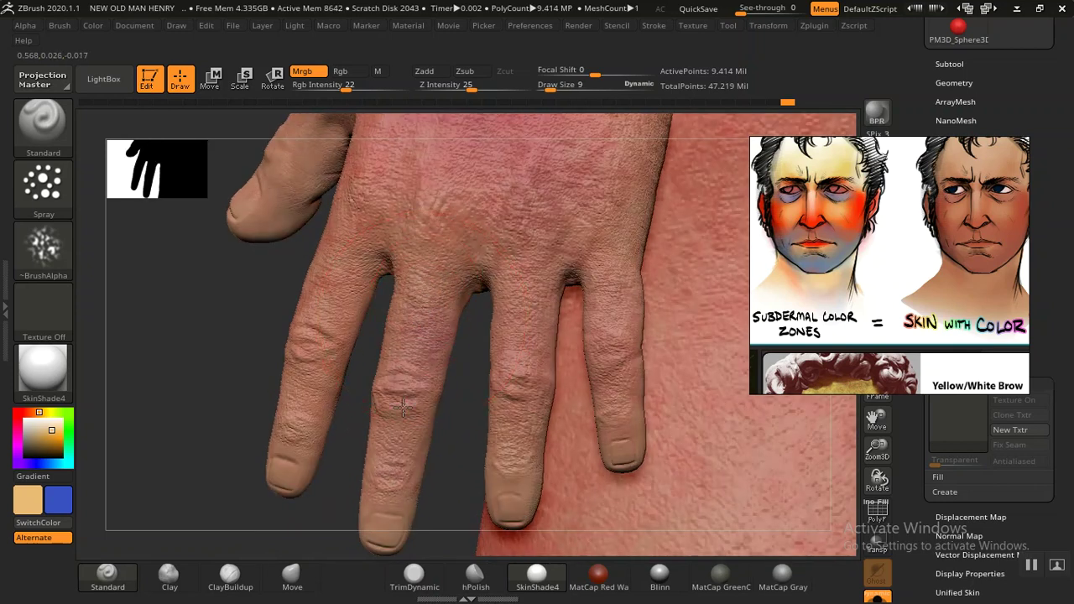
mouse_move(345, 399)
left_mouse_down()
mouse_move(259, 378)
mouse_move(298, 343)
left_mouse_up()
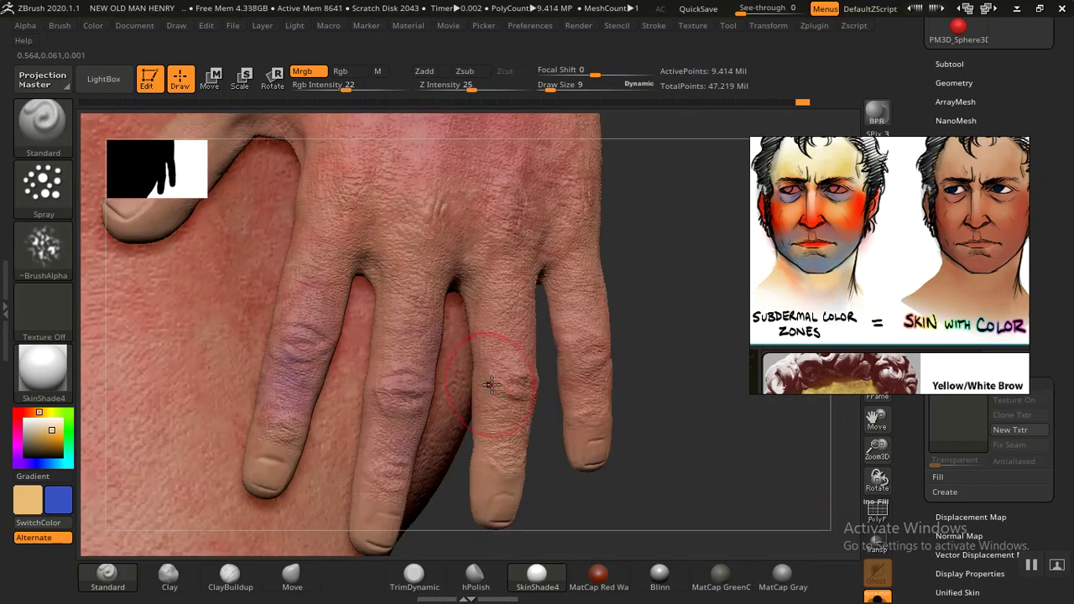
mouse_move(662, 427)
left_mouse_down()
mouse_move(689, 455)
mouse_move(252, 302)
left_mouse_up()
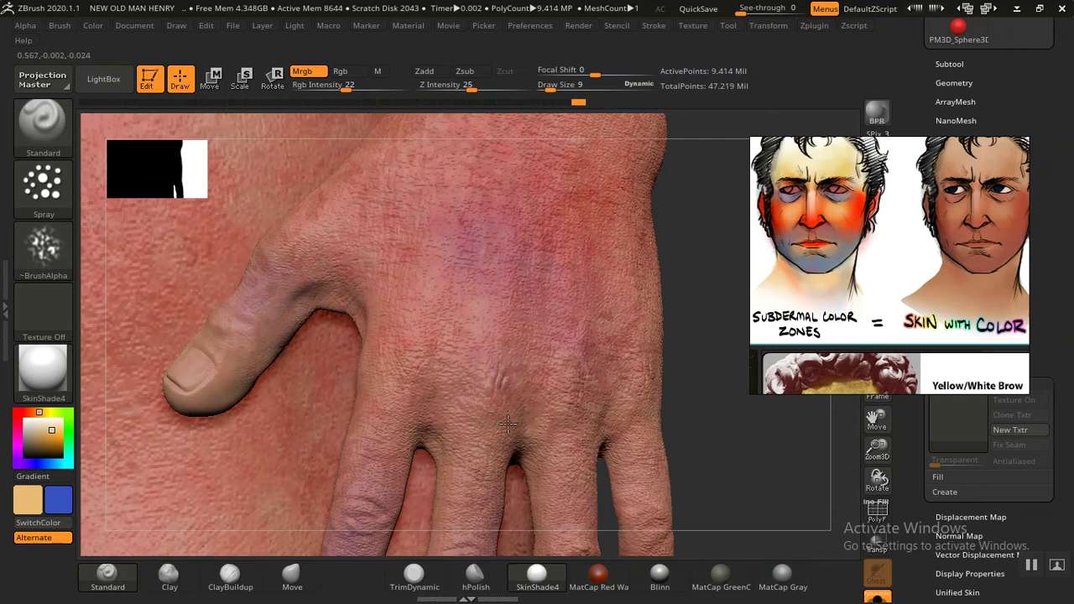
left_click_drag(687, 424, 619, 396)
mouse_move(269, 356)
left_mouse_down()
mouse_move(240, 340)
mouse_move(427, 314)
mouse_move(325, 377)
mouse_move(395, 389)
mouse_move(528, 288)
mouse_move(611, 340)
mouse_move(353, 377)
left_mouse_up()
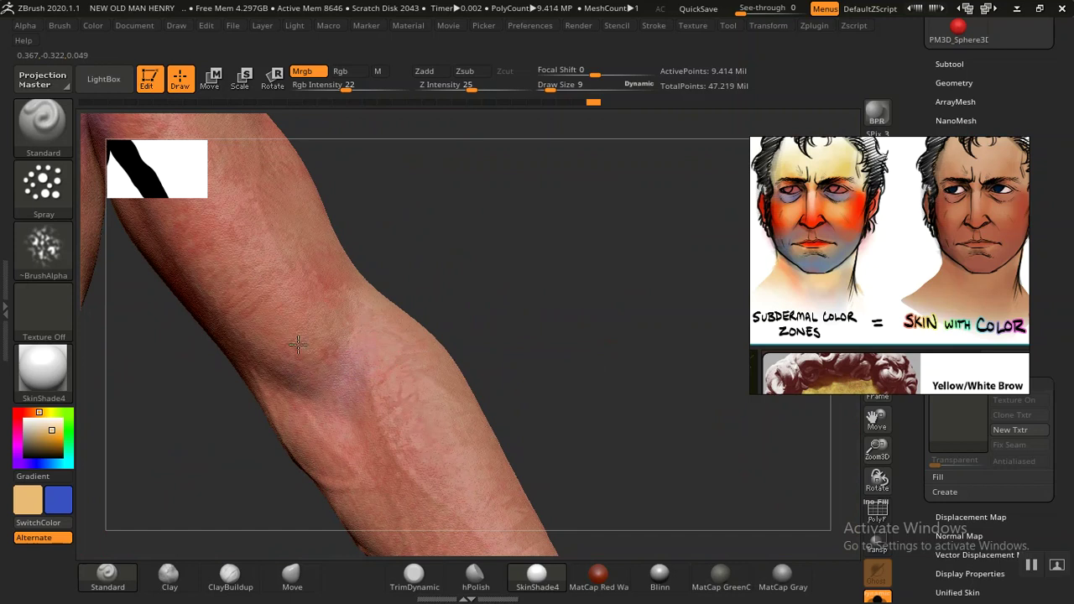
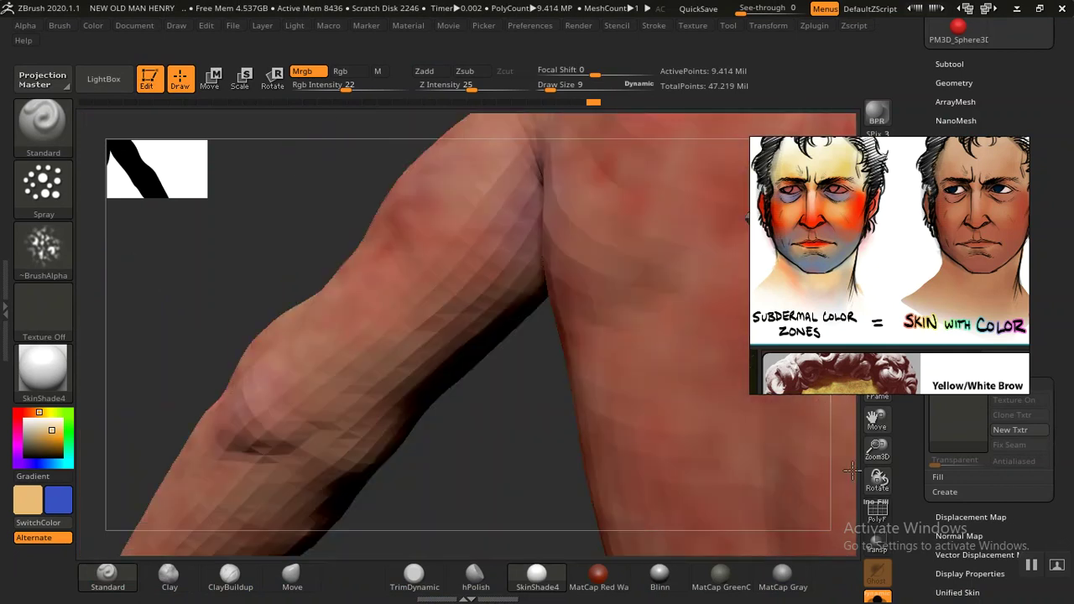
Step: Raise Draw Size from 9 to 22 and turn the figure from its back to the chest and head
mouse_move(877, 480)
left_mouse_down()
mouse_move(864, 507)
mouse_move(565, 447)
mouse_move(676, 240)
mouse_move(652, 297)
mouse_move(665, 290)
mouse_move(607, 319)
mouse_move(630, 365)
mouse_move(428, 266)
mouse_move(432, 324)
mouse_move(420, 307)
left_mouse_up()
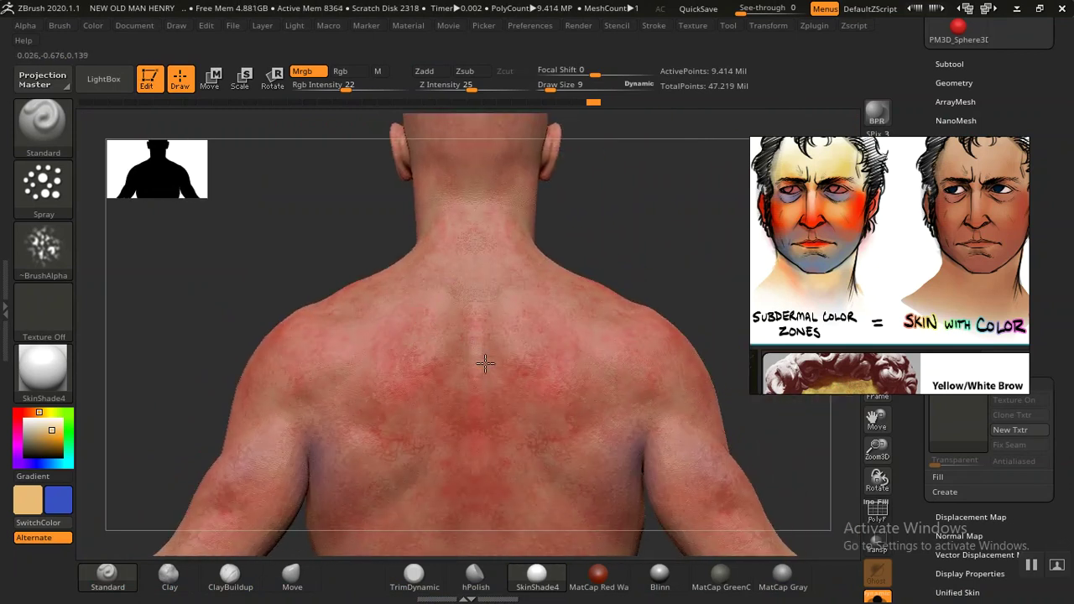
key("s")
left_click_drag(462, 364, 486, 277)
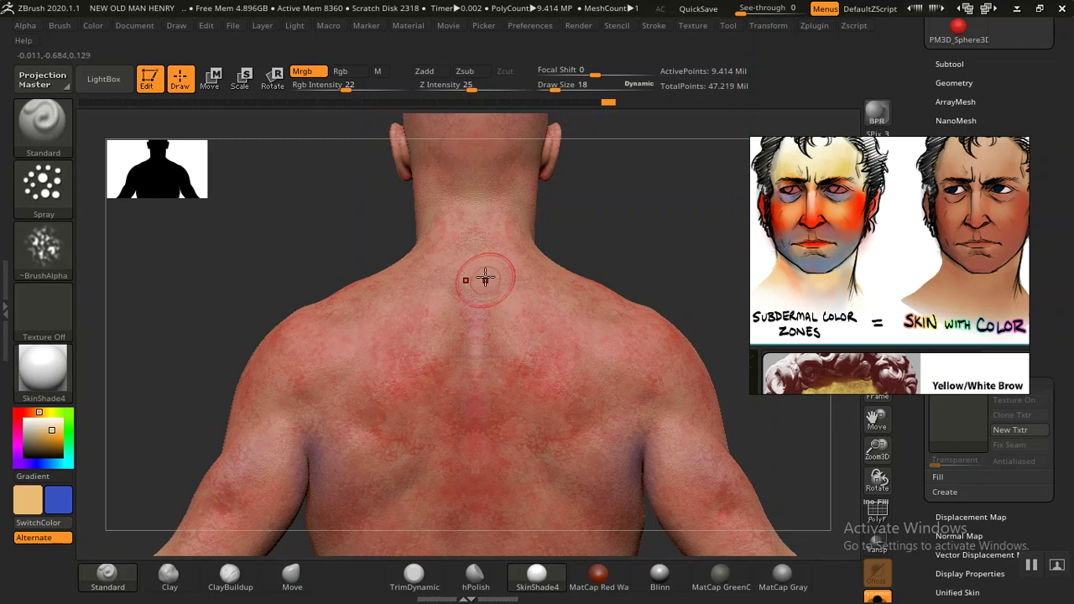
left_click_drag(599, 288, 660, 210)
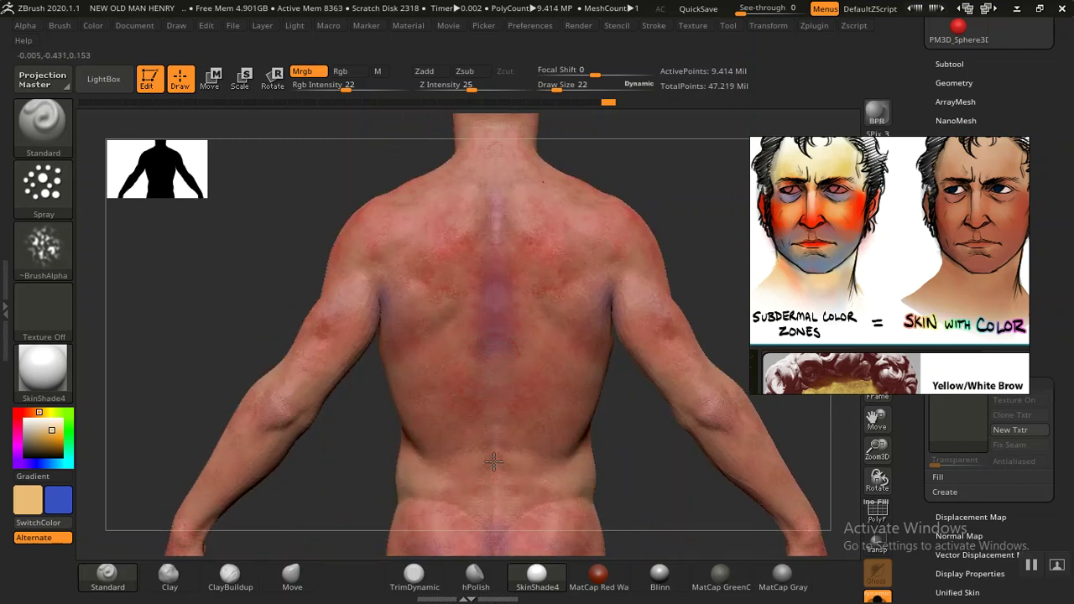
mouse_move(336, 493)
left_mouse_down()
mouse_move(466, 471)
mouse_move(621, 216)
mouse_move(489, 416)
left_mouse_up()
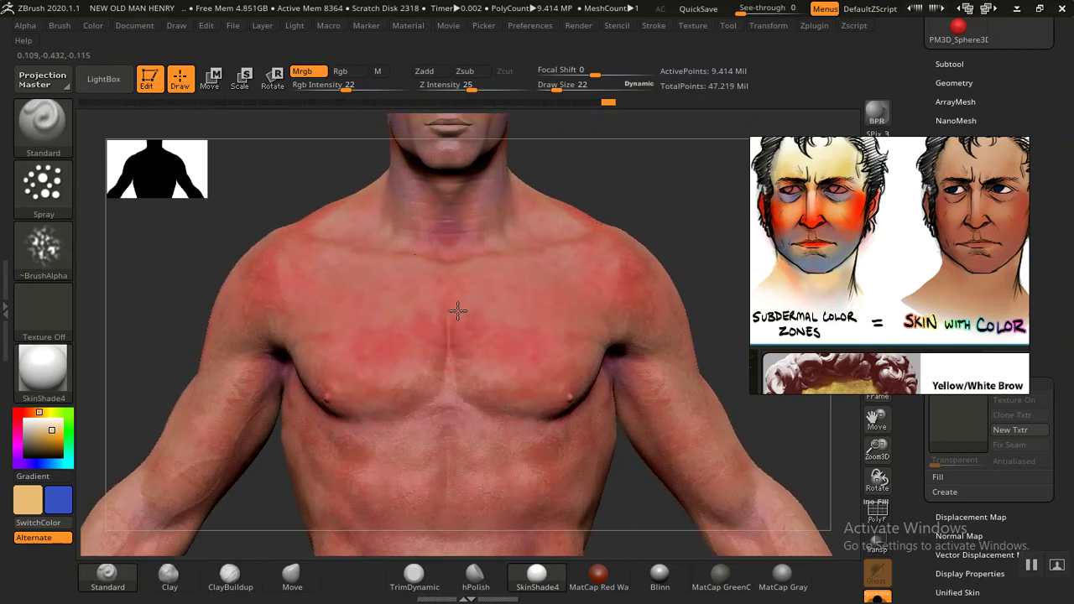
mouse_move(522, 342)
left_mouse_down()
mouse_move(562, 268)
mouse_move(386, 453)
left_mouse_up()
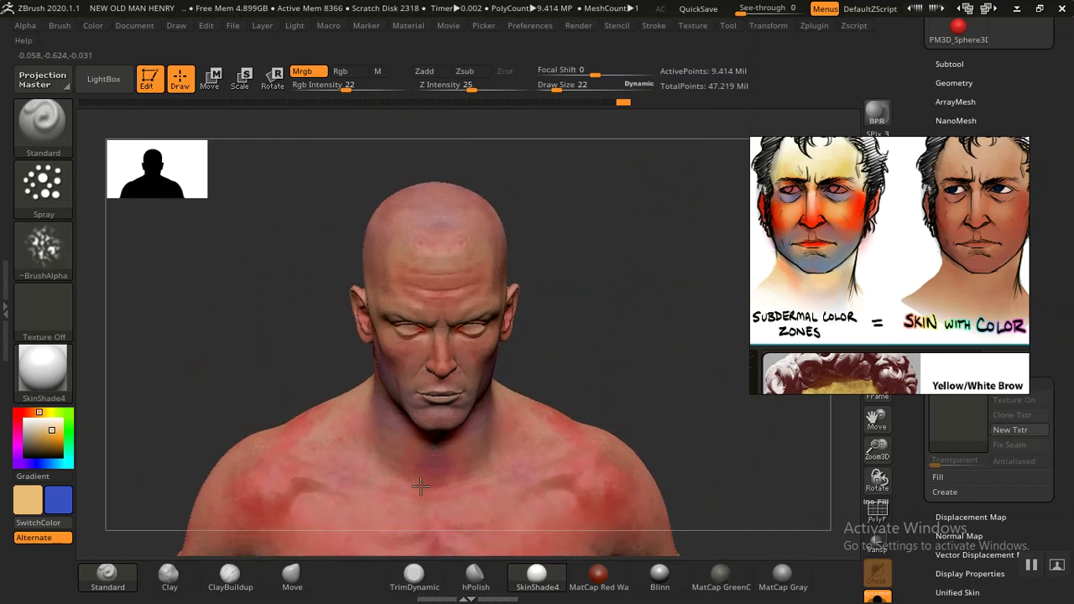
Step: Inspect the face from the front and above, raising Draw Size to 14
mouse_move(566, 334)
left_mouse_down()
mouse_move(565, 282)
mouse_move(611, 420)
left_mouse_up()
mouse_move(684, 280)
left_mouse_down()
mouse_move(637, 361)
mouse_move(643, 444)
left_mouse_up()
mouse_move(688, 302)
left_mouse_down()
mouse_move(671, 271)
mouse_move(671, 568)
mouse_move(508, 285)
left_mouse_up()
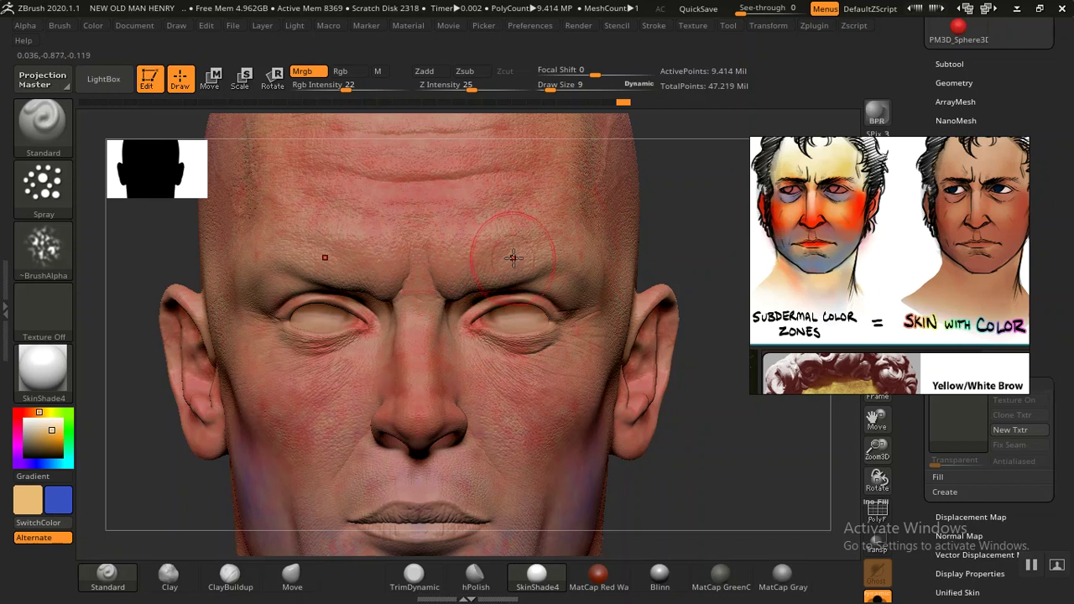
key("bracketright")
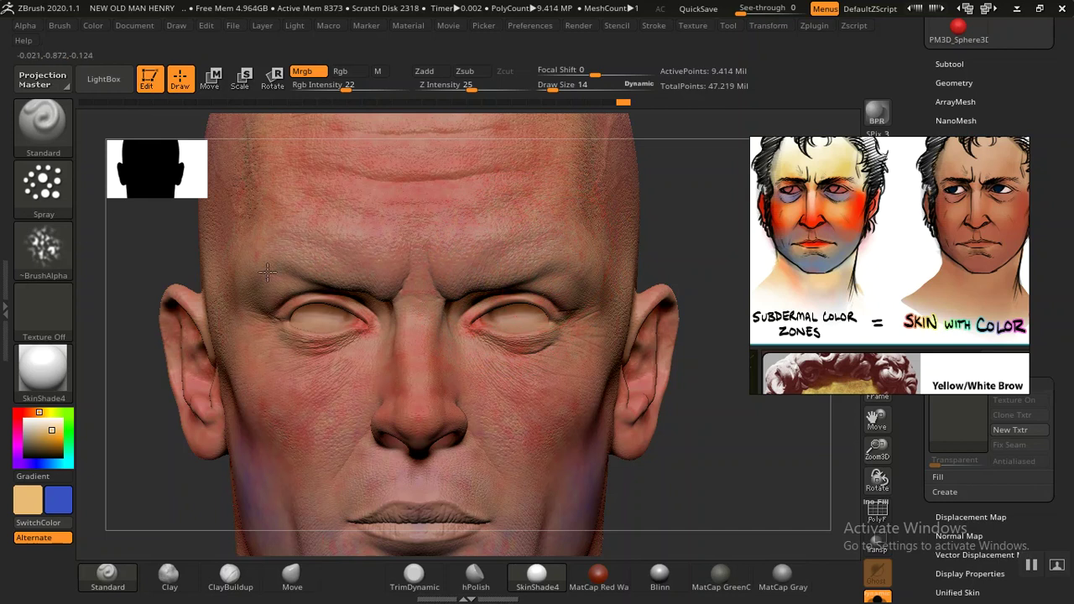
Step: Check the head's three-quarter view, side profile and back of skull with Draw Size at 4
mouse_move(671, 466)
left_mouse_down()
mouse_move(546, 311)
mouse_move(491, 306)
left_mouse_up()
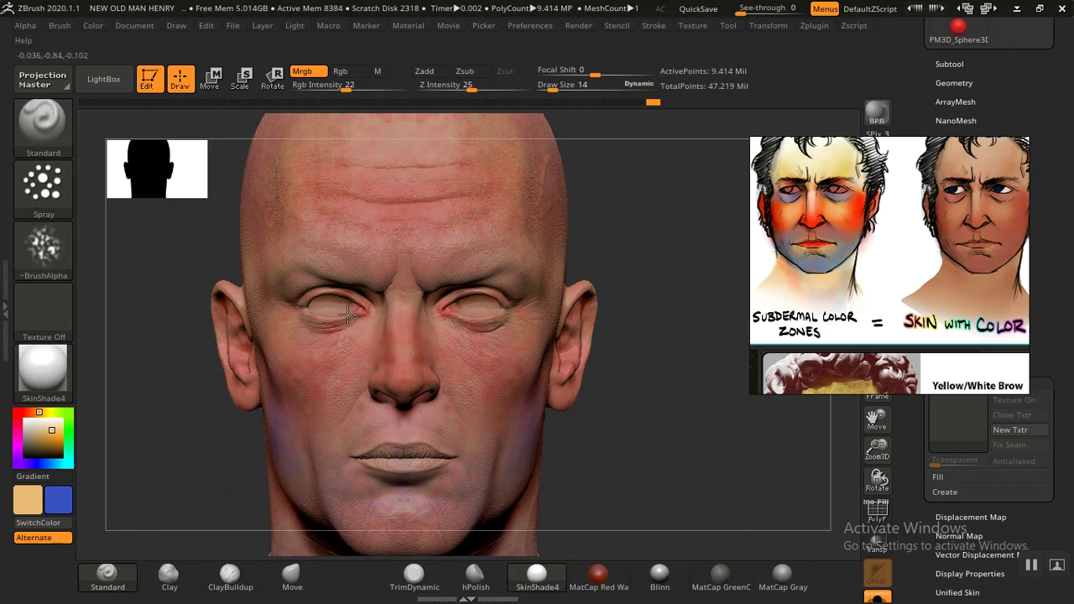
mouse_move(671, 401)
left_mouse_down()
mouse_move(576, 364)
mouse_move(619, 467)
mouse_move(479, 291)
mouse_move(577, 364)
mouse_move(412, 280)
left_mouse_up()
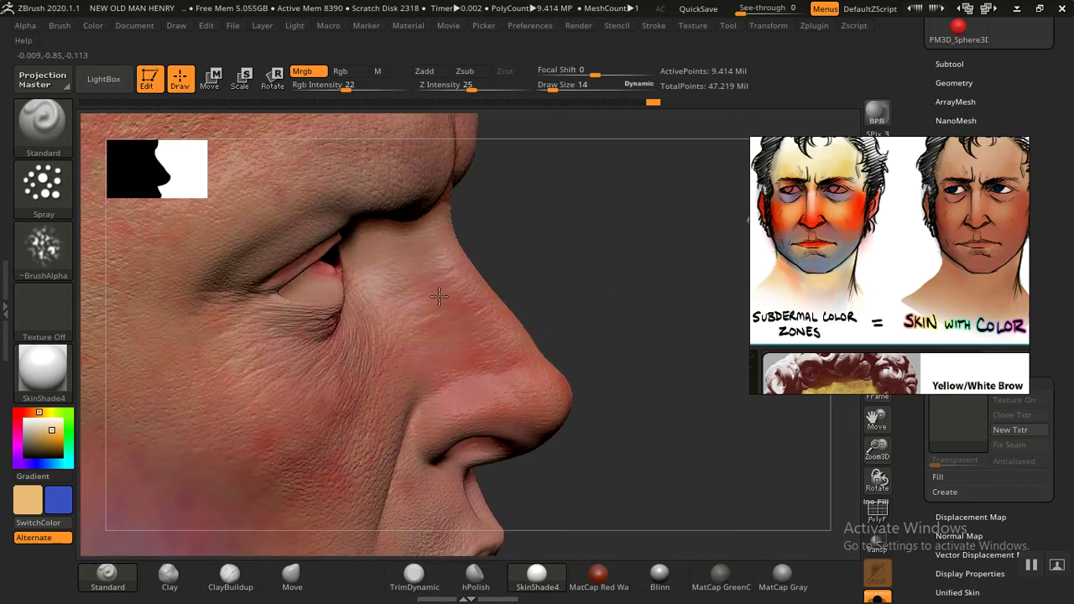
key("bracketleft")
key("bracketleft")
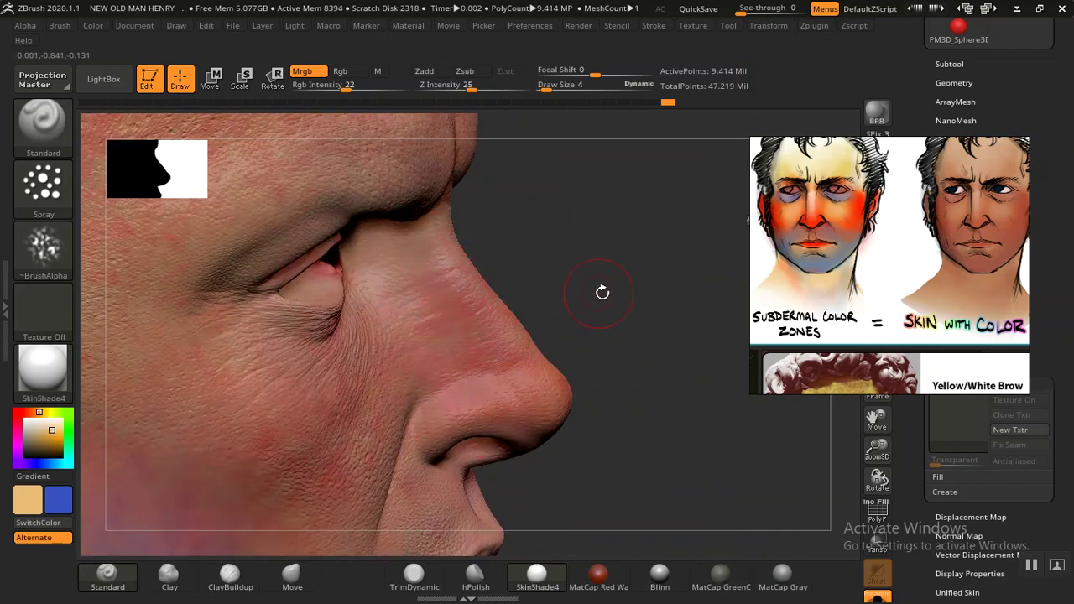
mouse_move(652, 344)
left_mouse_down()
mouse_move(652, 319)
mouse_move(607, 299)
mouse_move(683, 300)
left_mouse_up()
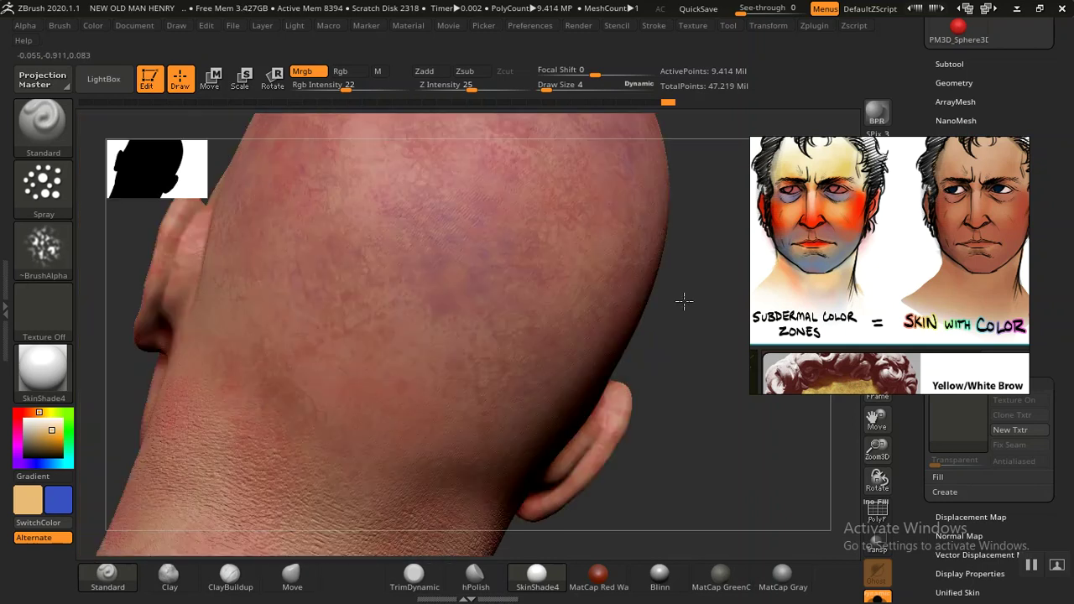
mouse_move(662, 378)
left_mouse_down()
mouse_move(319, 415)
mouse_move(278, 265)
mouse_move(643, 435)
left_mouse_up()
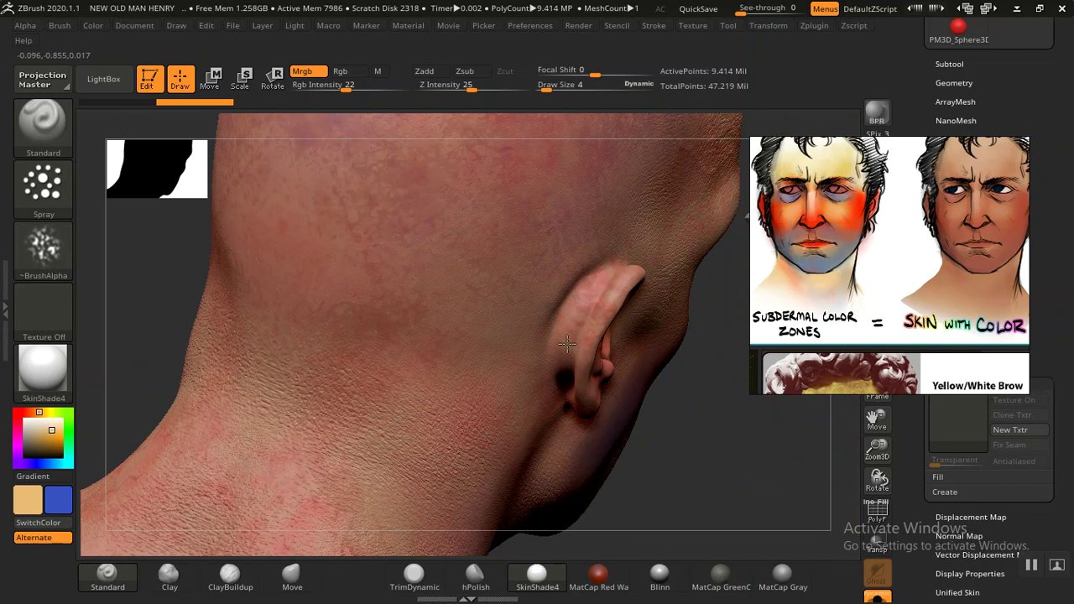
mouse_move(587, 331)
left_mouse_down()
mouse_move(638, 336)
mouse_move(623, 355)
mouse_move(491, 329)
mouse_move(434, 379)
mouse_move(268, 282)
mouse_move(274, 257)
mouse_move(308, 321)
mouse_move(235, 307)
mouse_move(307, 281)
left_mouse_up()
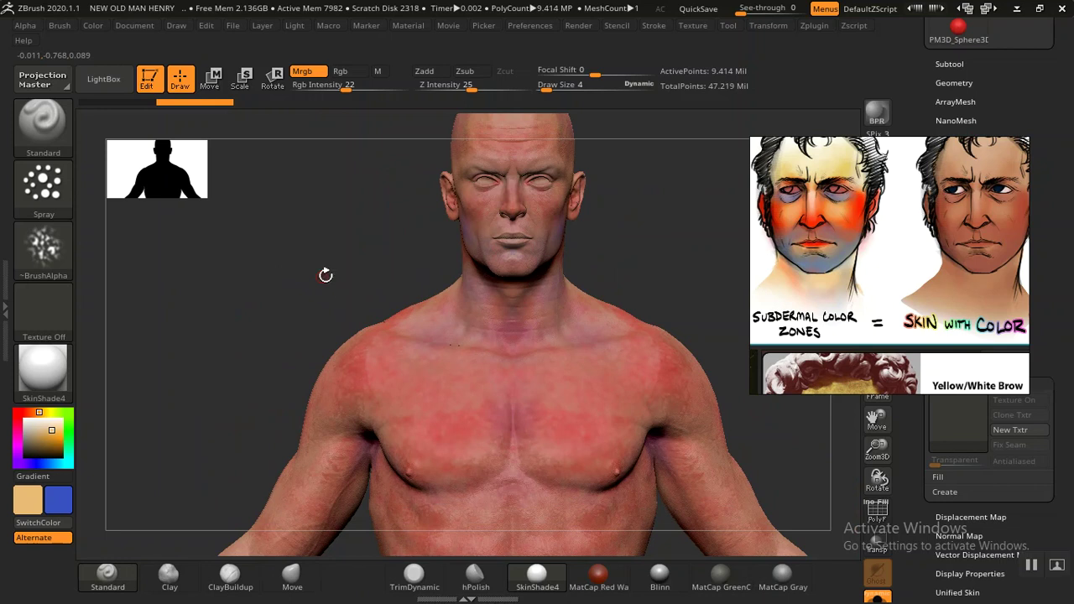
Step: Select the PureRef reference board and zoom into the bald-head photo
left_click_drag(326, 276, 377, 139)
left_click_drag(328, 266, 287, 339)
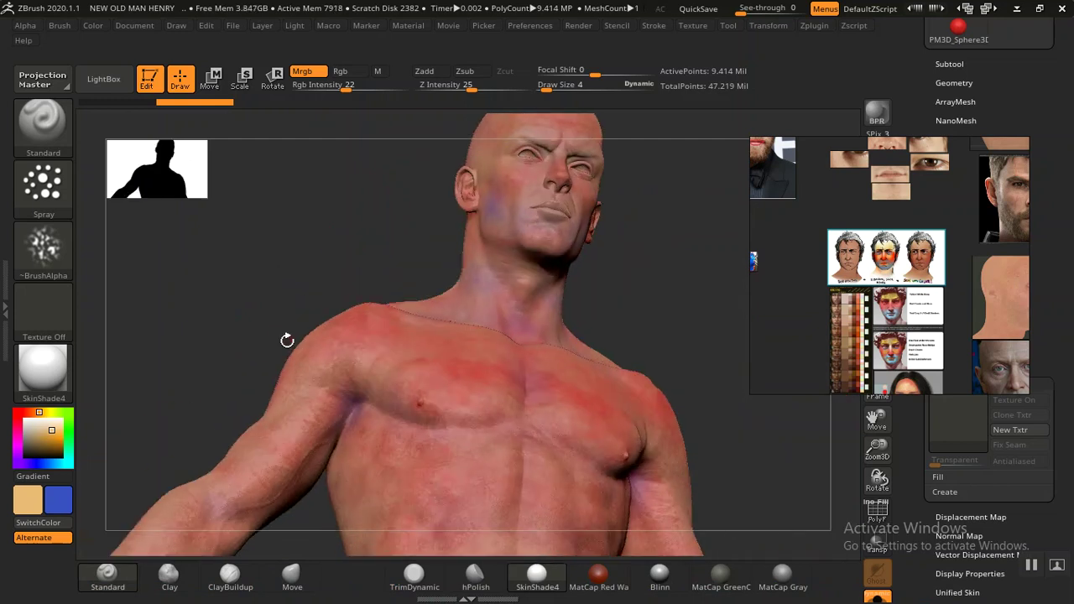
left_click(918, 248)
middle_click_drag(919, 248, 843, 245)
scroll(929, 281, "up", 2)
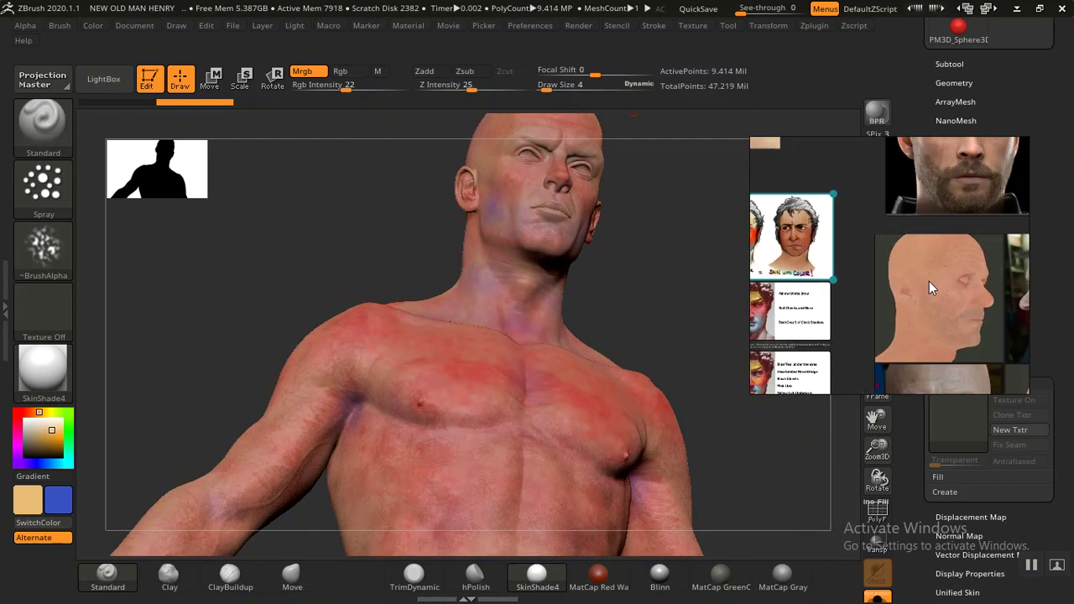
scroll(929, 281, "up", 2)
scroll(897, 302, "up", 2)
scroll(897, 304, "up", 2)
Step: Pan and fine-tune the zoom onto the skin texture beside the eye
middle_click_drag(896, 306, 840, 263)
scroll(839, 264, "down", 2)
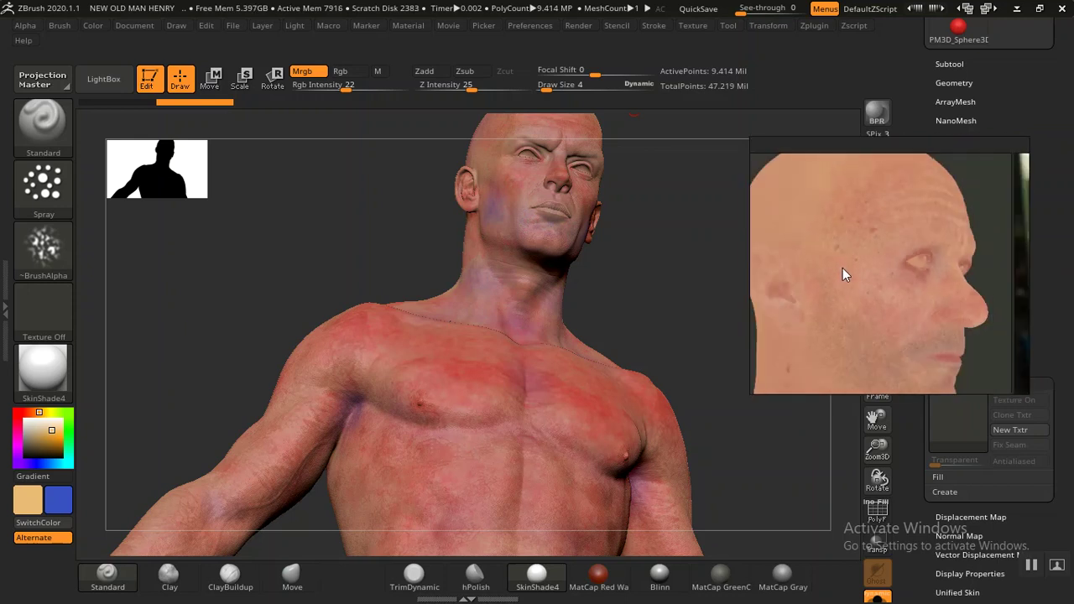
scroll(843, 267, "up", 2)
scroll(845, 267, "up", 1)
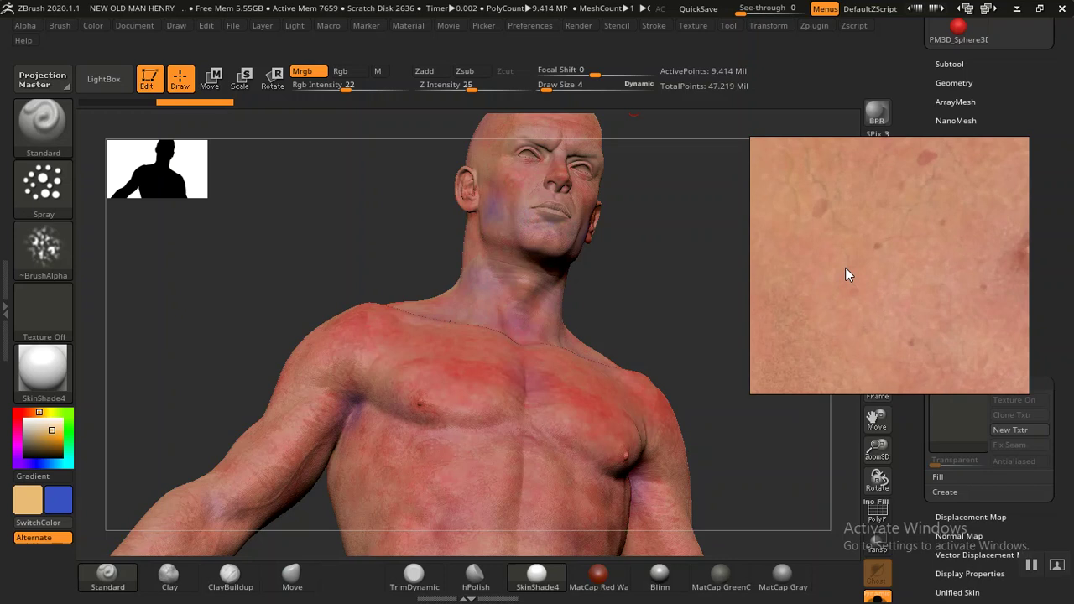
scroll(845, 267, "down", 1)
mouse_move(847, 268)
middle_mouse_down()
mouse_move(885, 276)
mouse_move(904, 298)
middle_mouse_up()
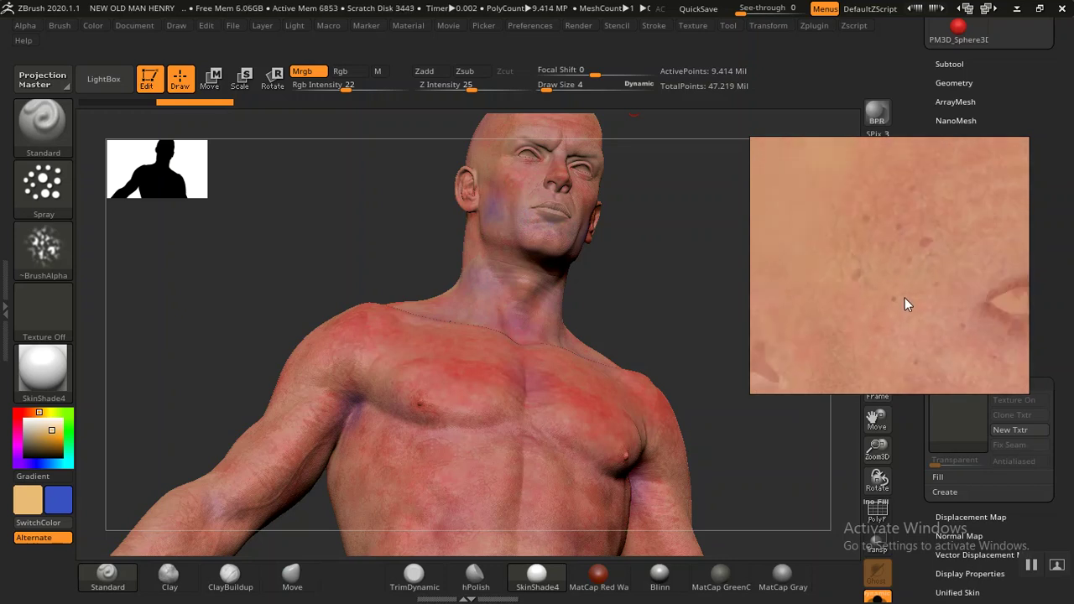
mouse_move(652, 293)
left_mouse_down()
mouse_move(666, 307)
mouse_move(678, 290)
left_mouse_up()
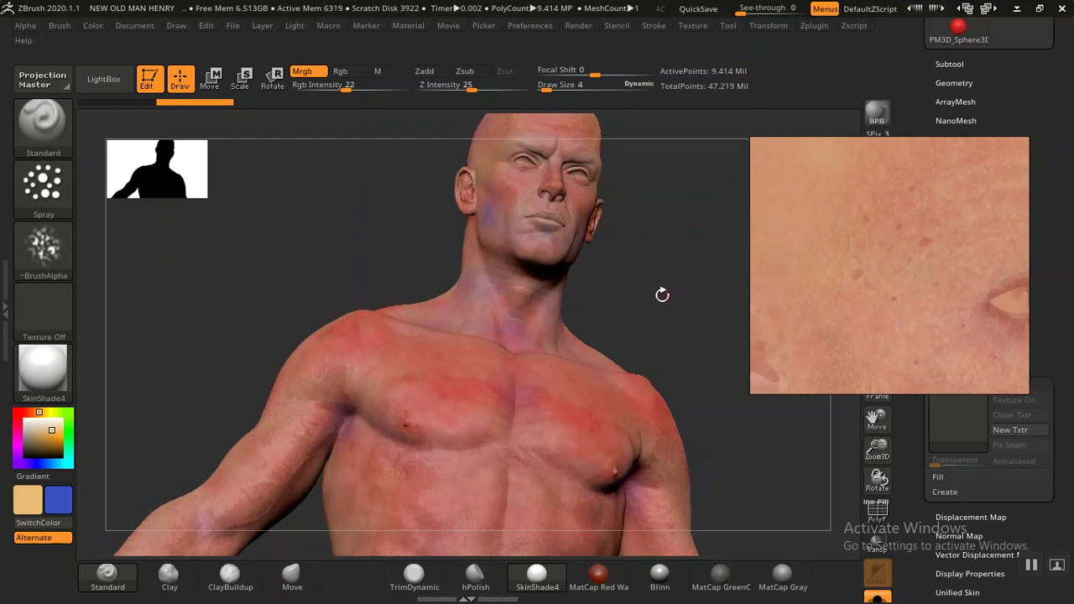
left_click_drag(653, 290, 655, 318, "shift")
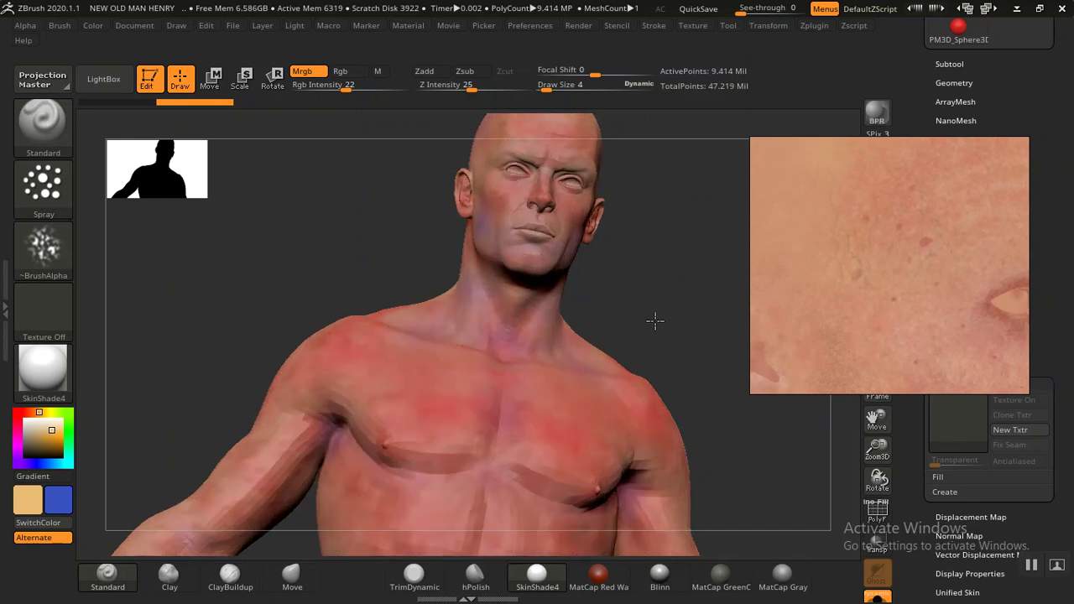
mouse_move(688, 246)
left_mouse_down("alt")
mouse_move(617, 186)
mouse_move(638, 314)
mouse_move(671, 312)
mouse_move(683, 336)
mouse_move(683, 305)
mouse_move(643, 304)
left_mouse_up("alt")
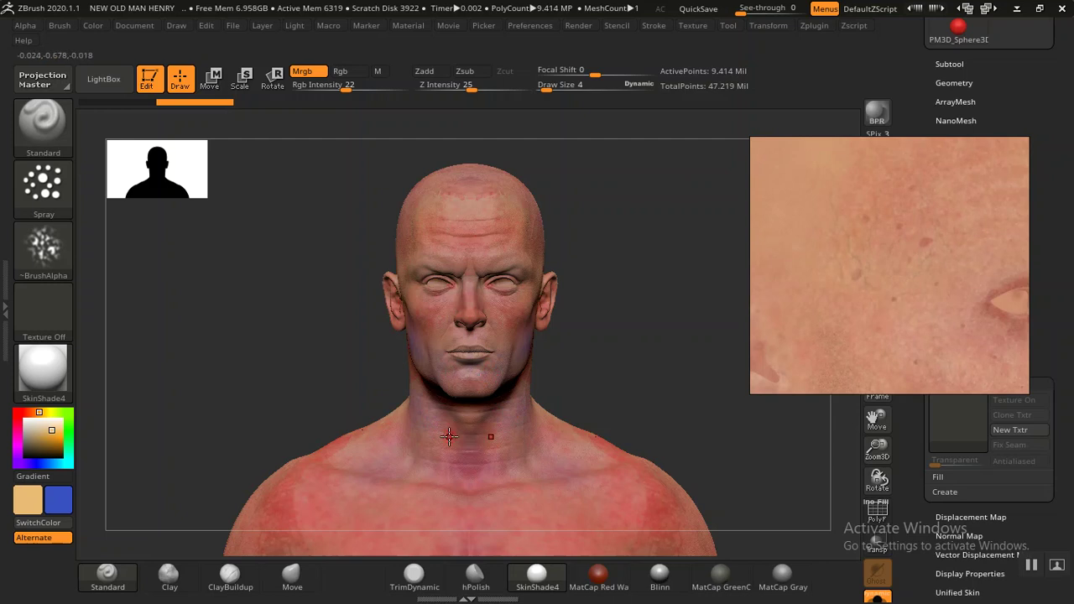
mouse_move(551, 324)
left_mouse_down()
mouse_move(624, 322)
mouse_move(628, 359)
left_mouse_up()
left_click_drag(248, 359, 243, 362)
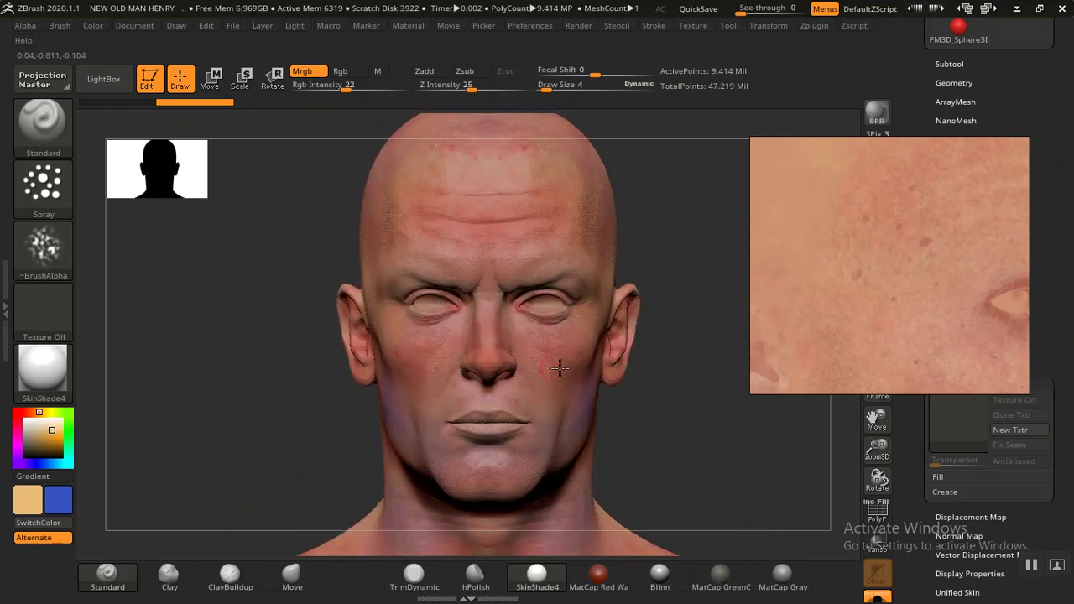
mouse_move(678, 403)
left_mouse_down("alt")
mouse_move(643, 365)
mouse_move(656, 404)
mouse_move(646, 378)
mouse_move(534, 362)
mouse_move(592, 353)
mouse_move(628, 362)
left_mouse_up("alt")
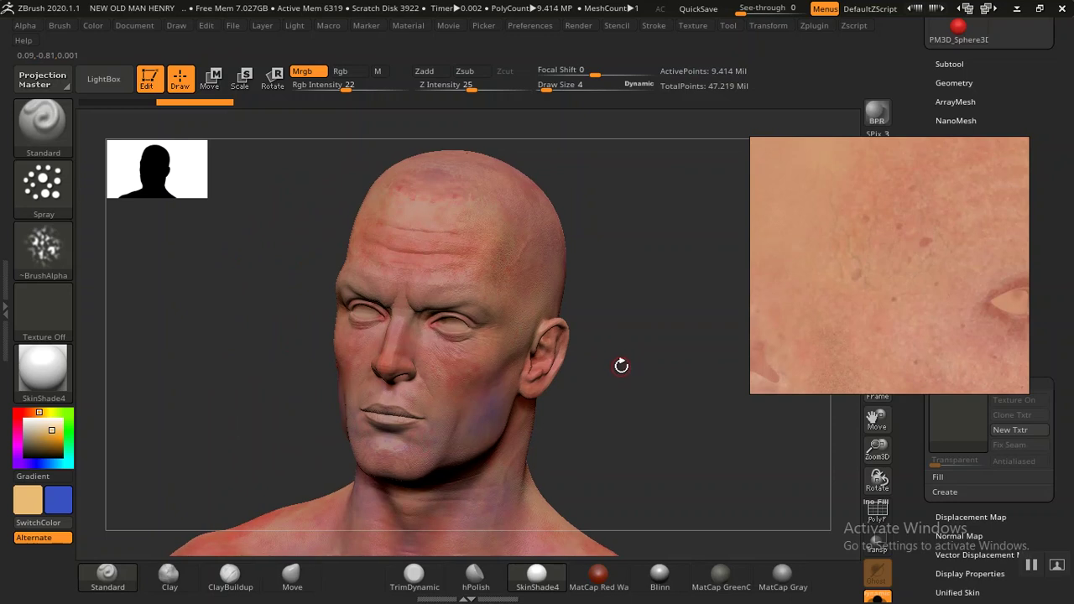
left_click_drag(620, 363, 638, 362)
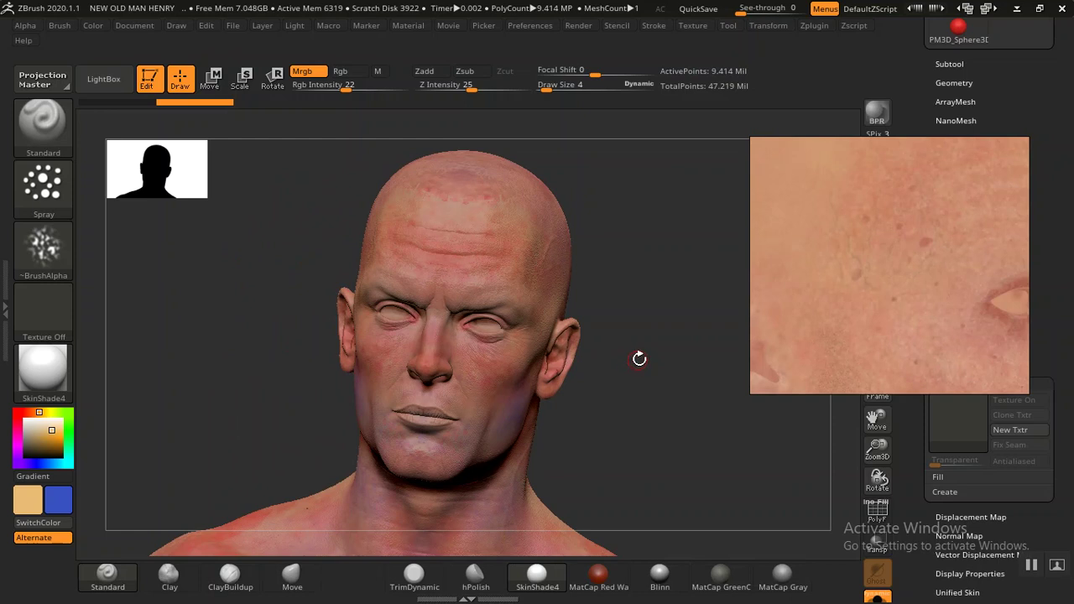
mouse_move(661, 382)
left_mouse_down()
mouse_move(688, 416)
mouse_move(680, 332)
mouse_move(664, 321)
mouse_move(746, 281)
mouse_move(640, 311)
mouse_move(477, 311)
left_mouse_up()
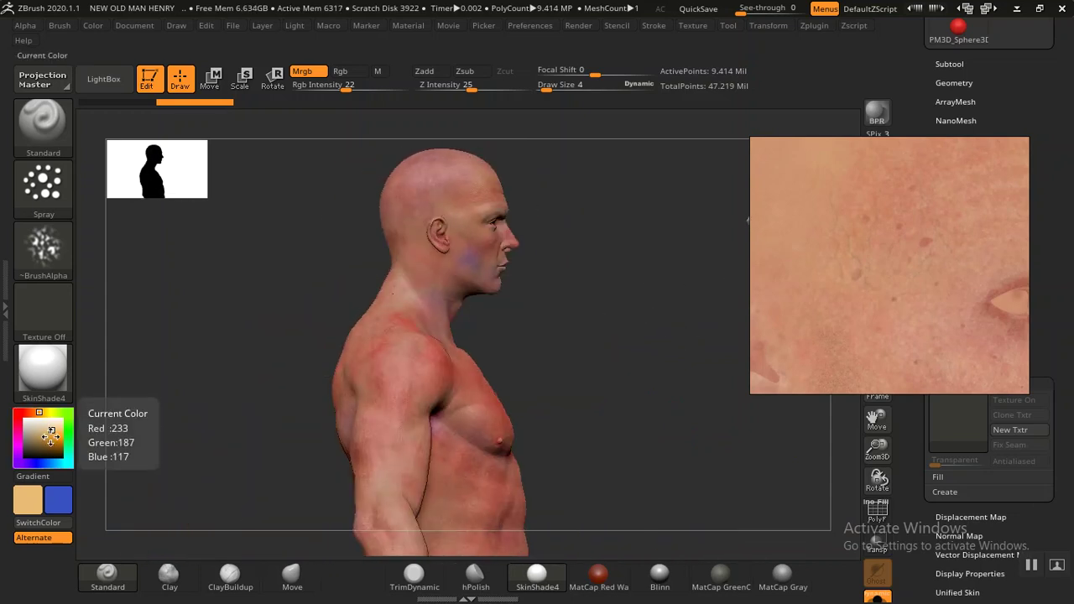
Step: Pick a darker orange-brown, dab warm red on the shoulder and chest, and swap main and secondary colours
left_click(56, 443)
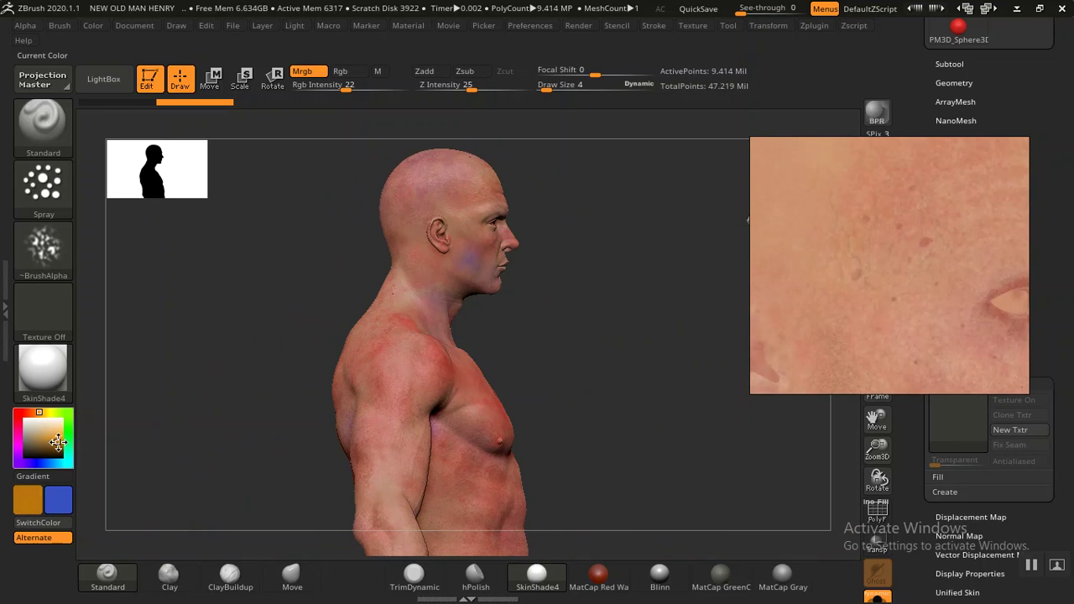
left_click(509, 385)
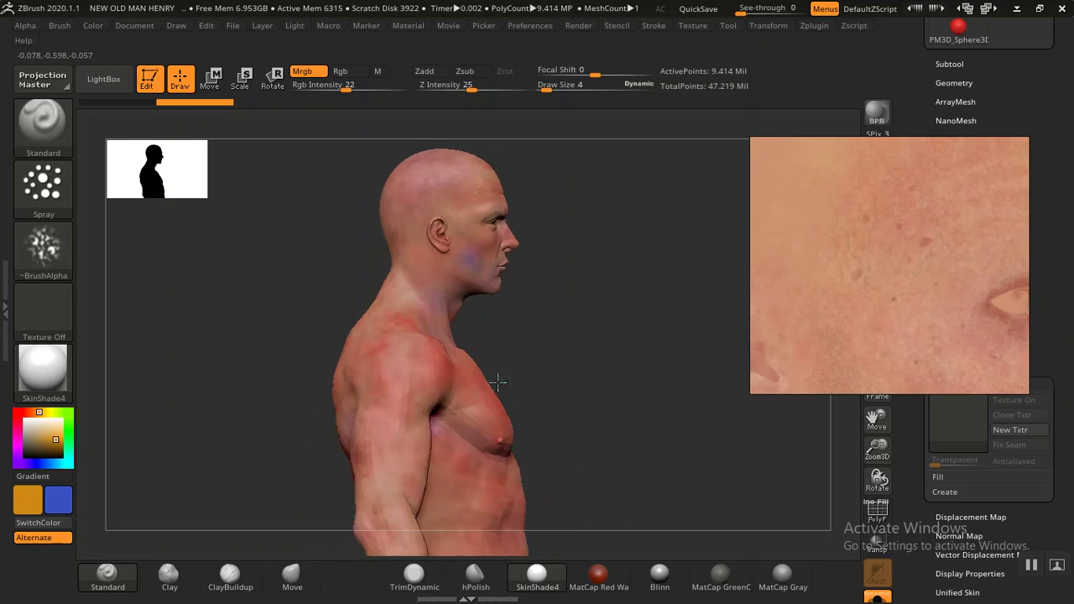
left_click(80, 516)
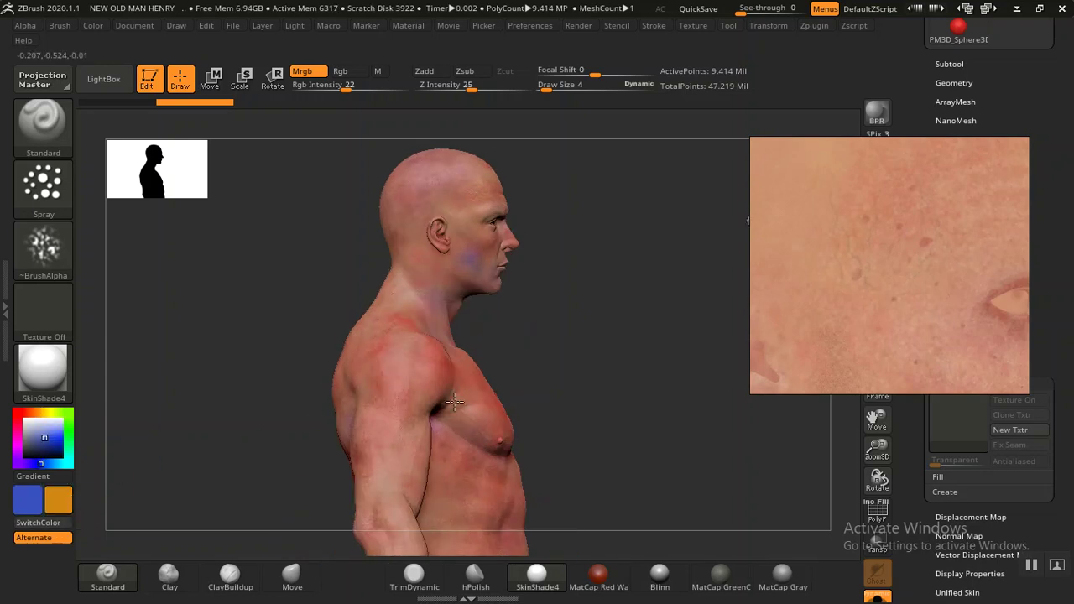
Step: Frame the painted face in a close front view, checking the eye and cheek
left_click_drag(599, 330, 585, 312, "shift")
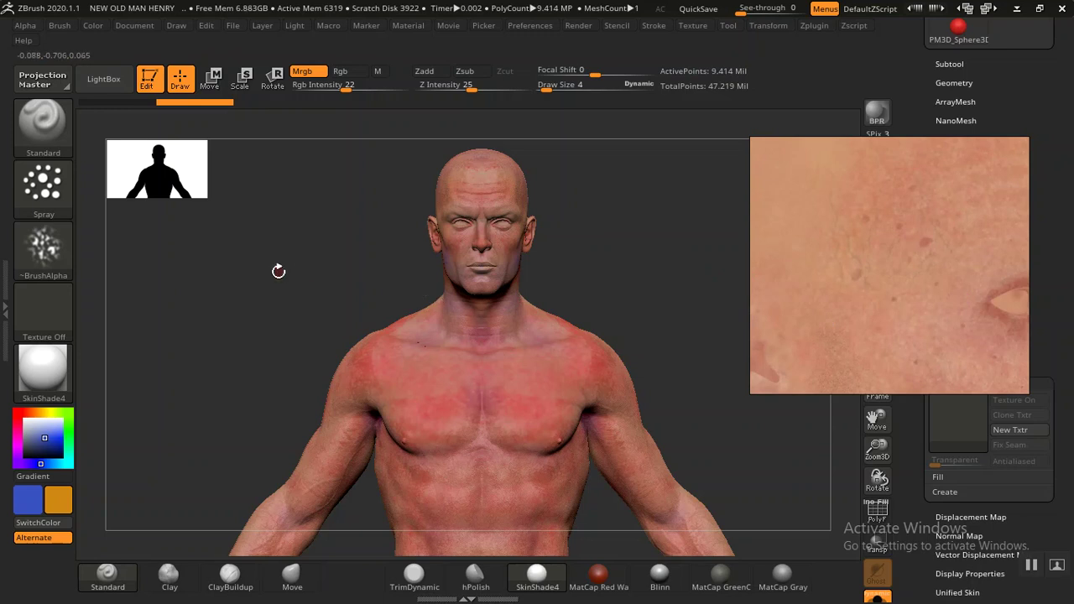
mouse_move(308, 270)
left_mouse_down("alt")
mouse_move(327, 336)
mouse_move(372, 391)
mouse_move(551, 383)
left_mouse_up("alt")
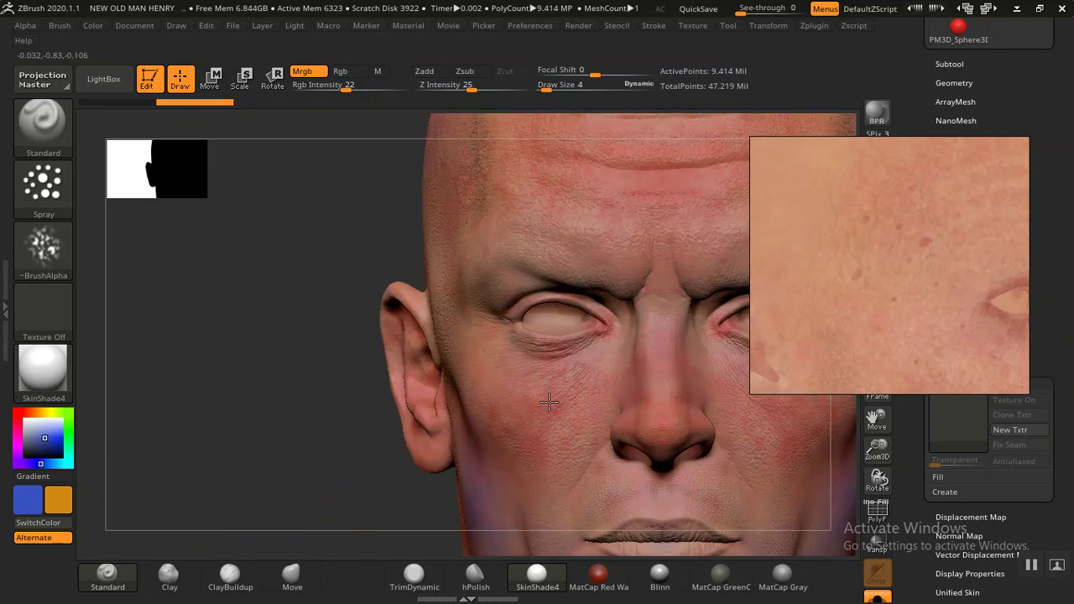
mouse_move(347, 419)
left_mouse_down("alt")
mouse_move(412, 463)
mouse_move(518, 436)
mouse_move(570, 386)
left_mouse_up("alt")
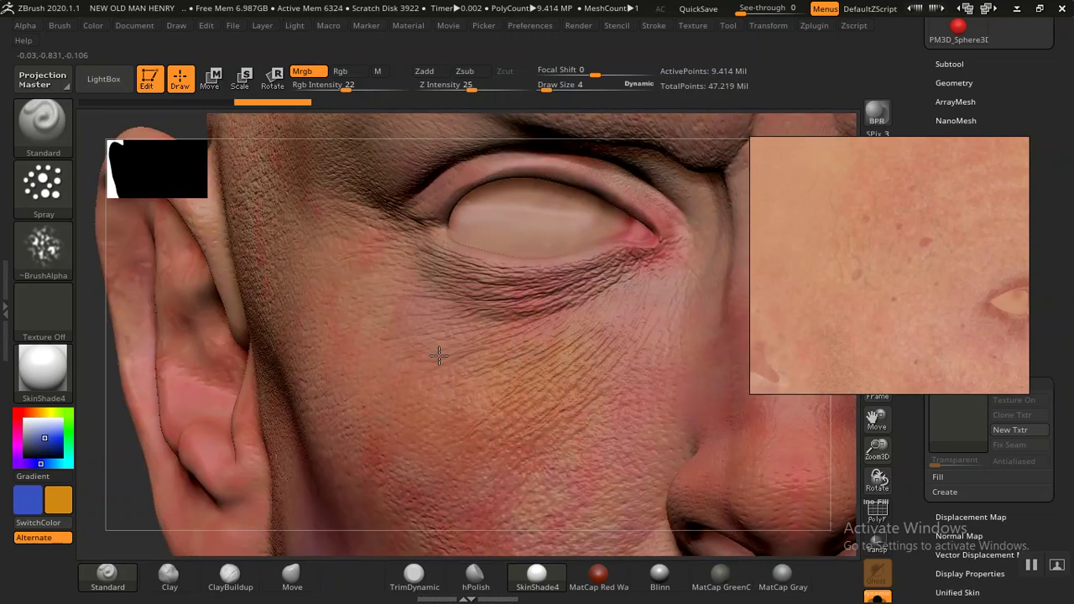
mouse_move(147, 478)
left_mouse_down("alt")
mouse_move(115, 264)
mouse_move(268, 336)
left_mouse_up("alt")
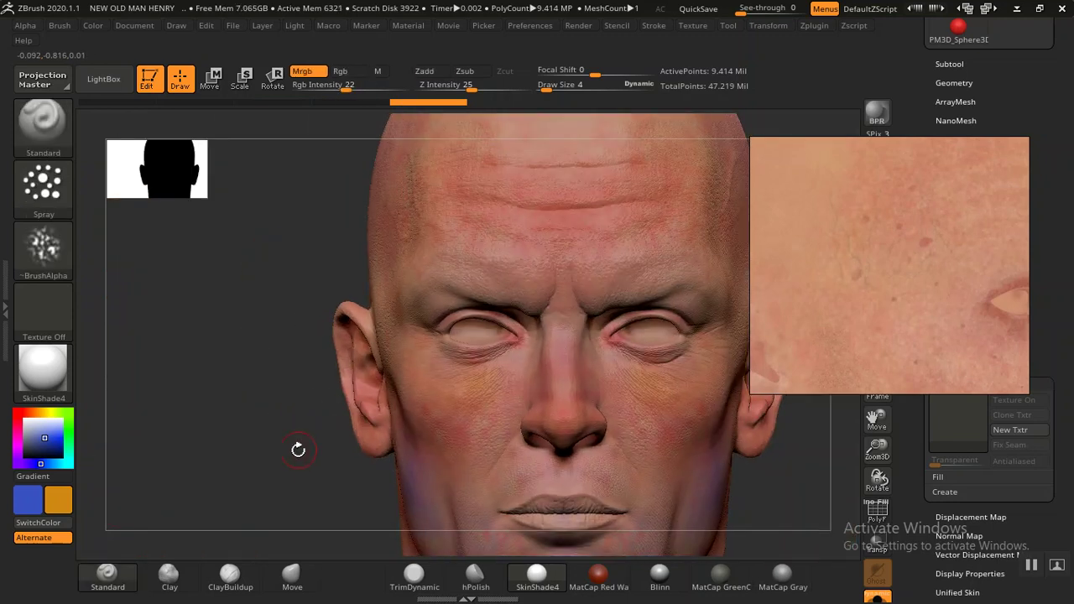
left_click_drag(298, 450, 336, 403, "alt")
key("ctrl")
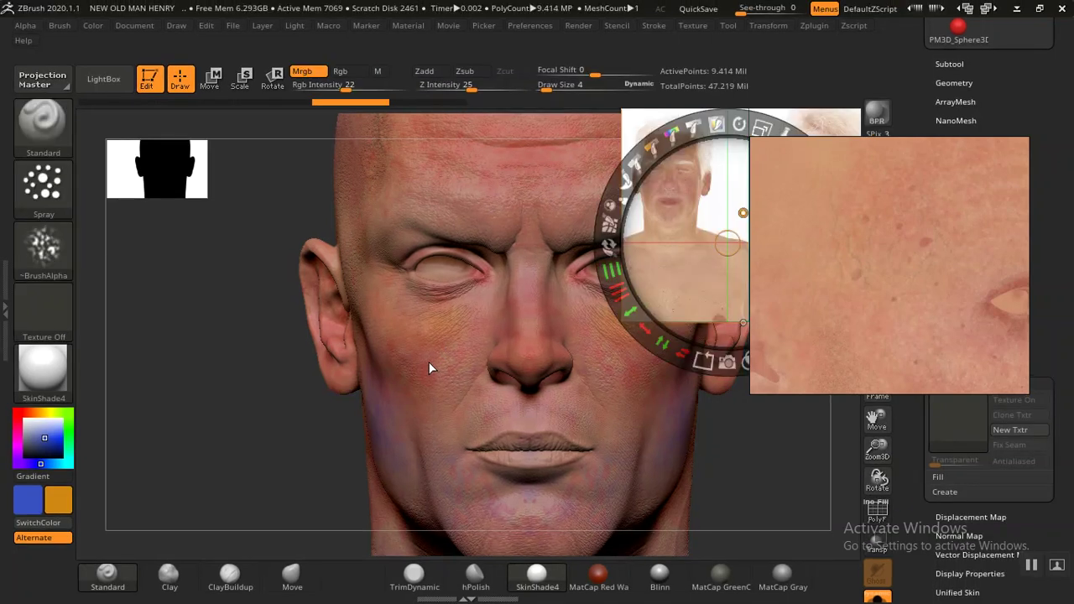
Step: Exit Spotlight and turn the reference photo texture off
left_click(248, 400)
key("shift+z")
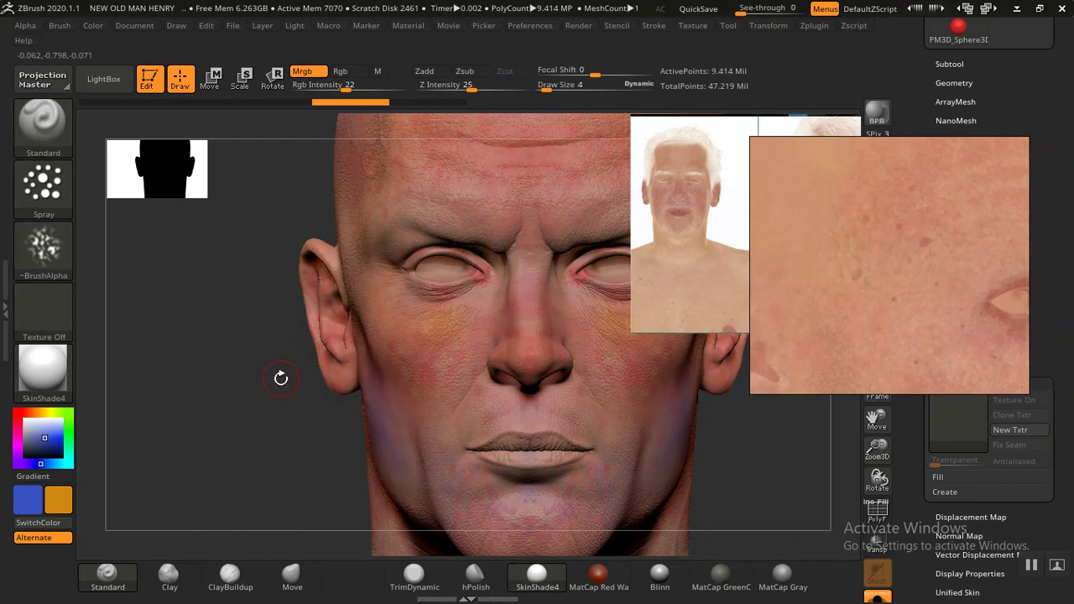
mouse_move(338, 371)
left_mouse_down()
mouse_move(252, 379)
mouse_move(271, 407)
mouse_move(378, 348)
left_mouse_up()
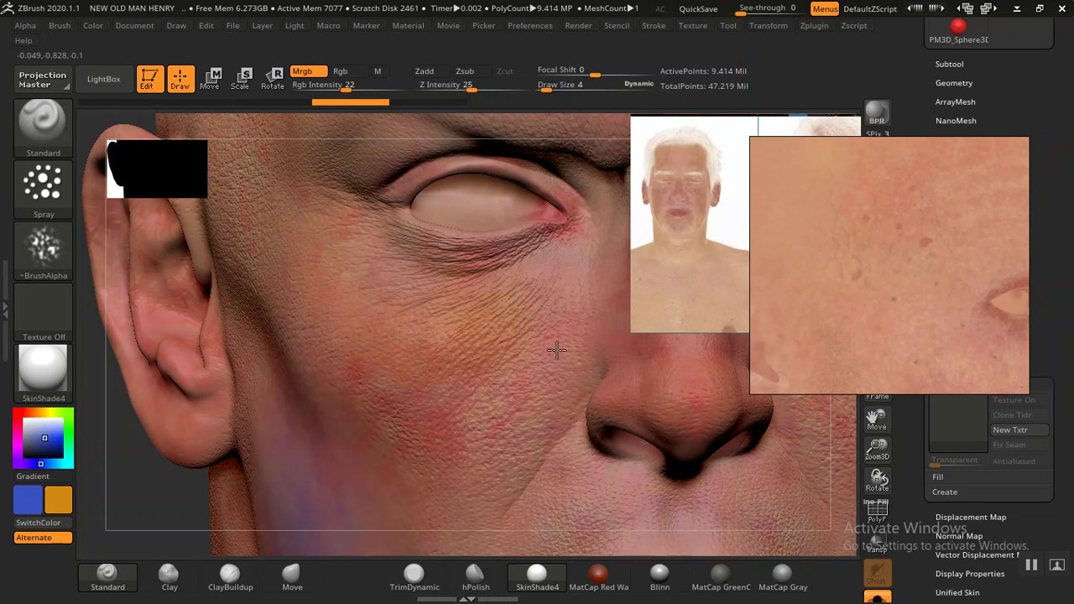
left_click(693, 26)
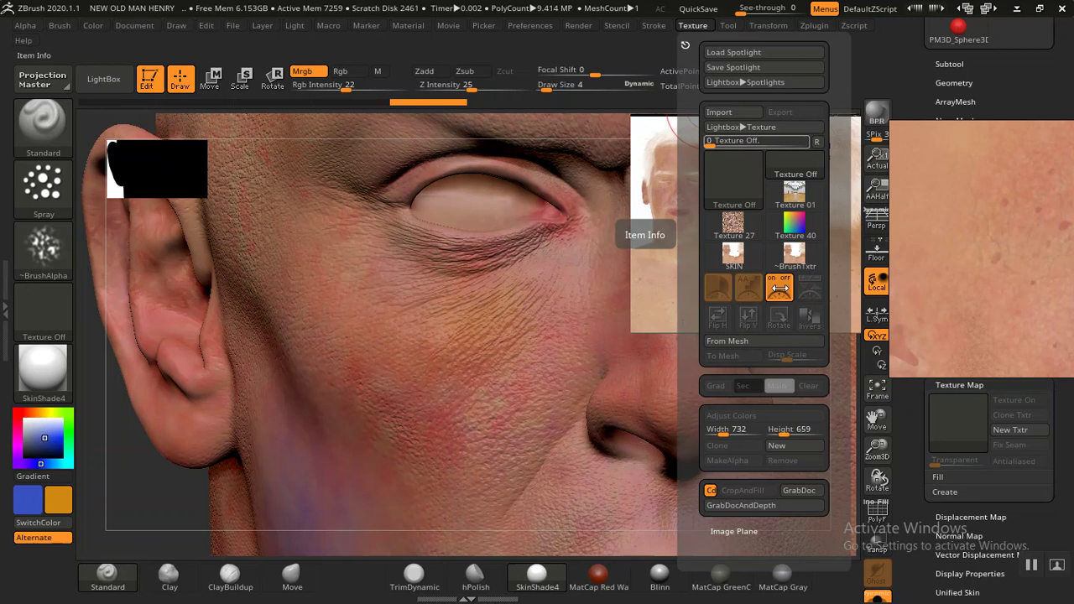
left_click(778, 290)
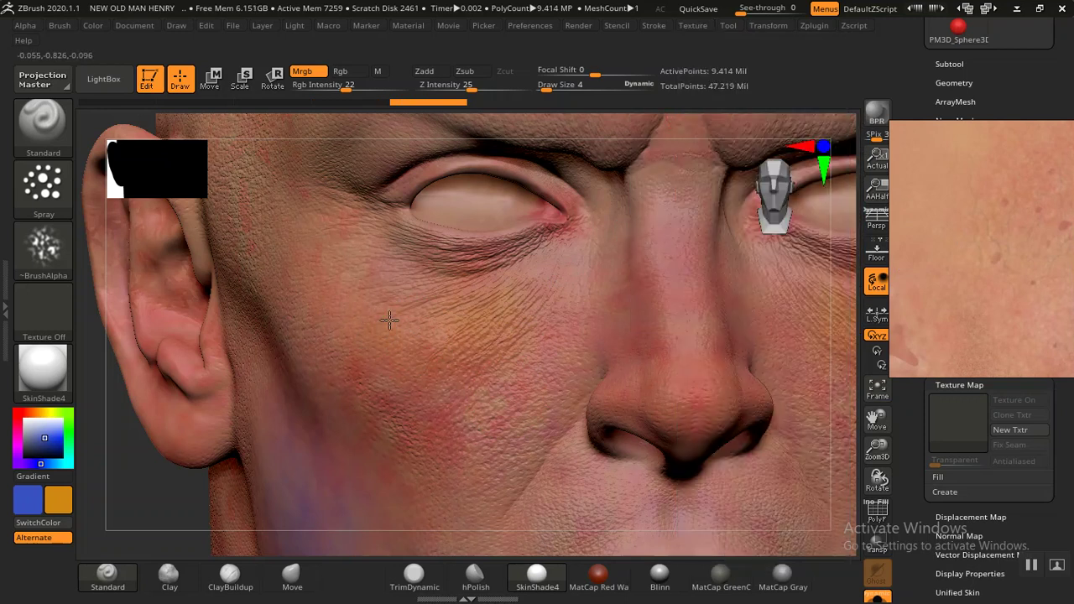
Step: Lower Rgb Intensity to 14 and enlarge Draw Size with the head facing forward
left_click_drag(184, 490, 271, 186)
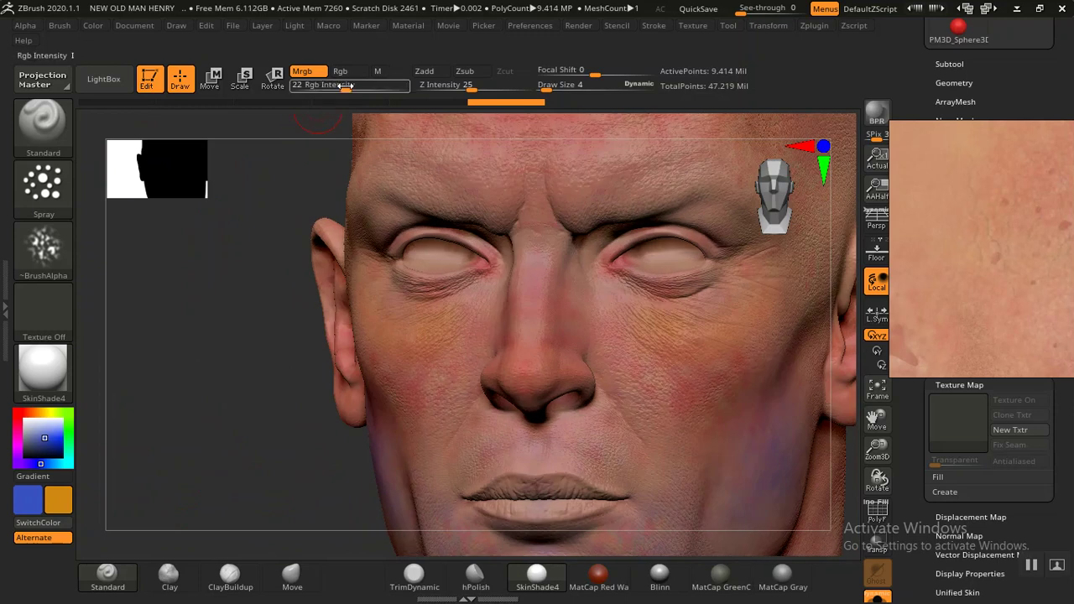
left_click_drag(334, 86, 338, 86)
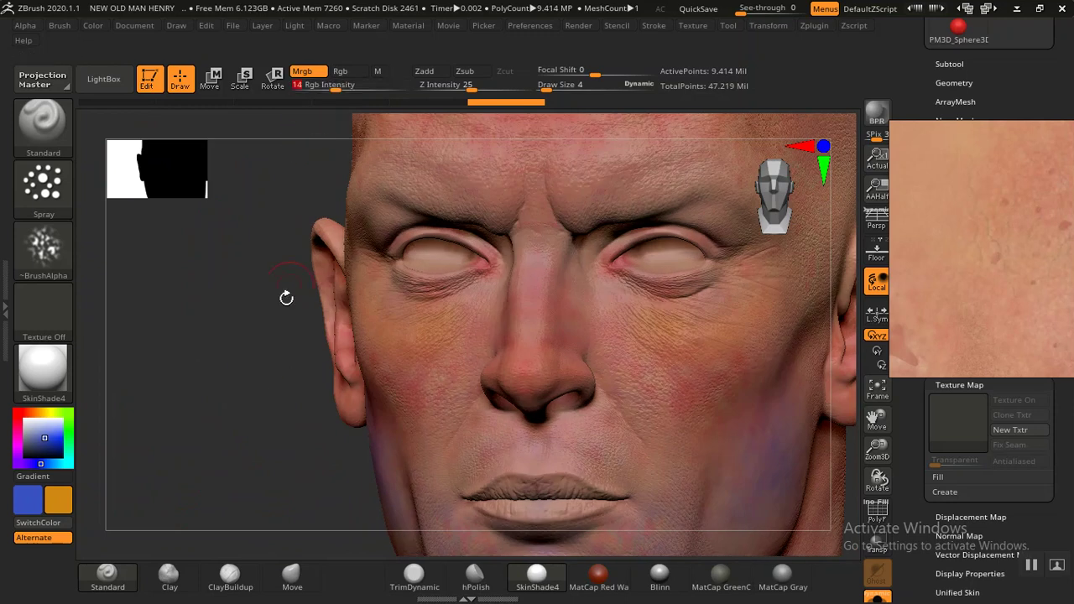
left_click_drag(285, 297, 376, 372)
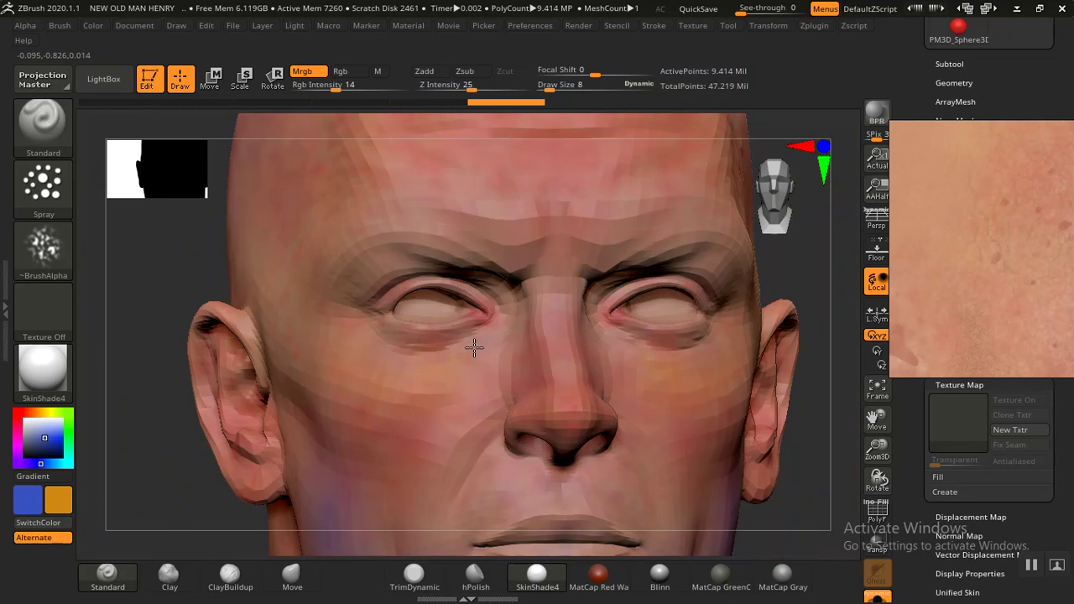
left_click_drag(241, 403, 538, 359)
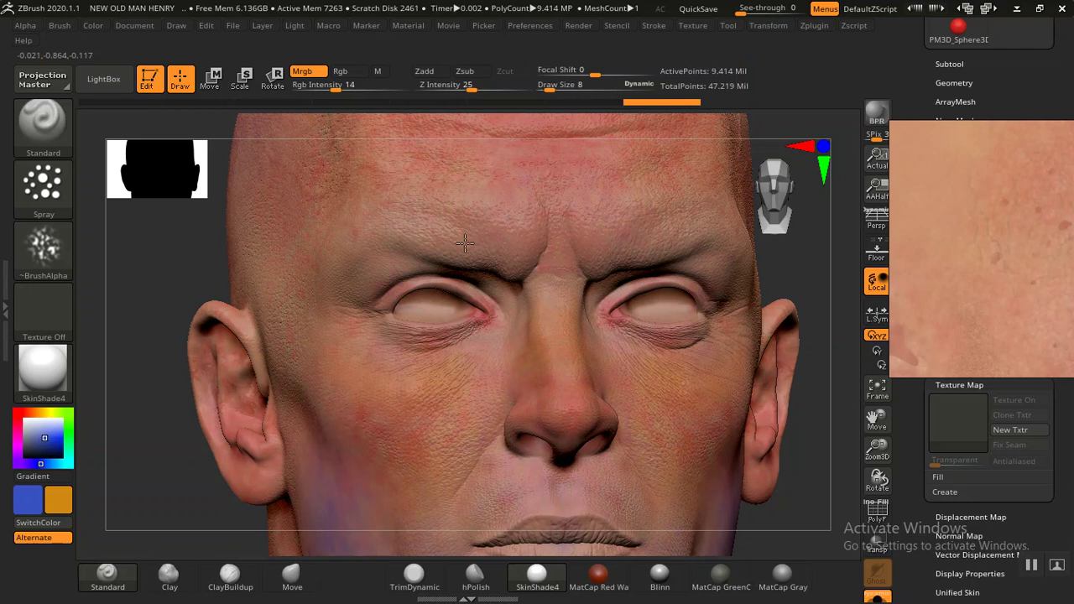
key("bracketright")
Step: Paint soft red and purple variation over the back of the skull, cranium, brows and ear
mouse_move(768, 466)
right_mouse_down("alt")
mouse_move(781, 397)
mouse_move(503, 291)
right_mouse_up("alt")
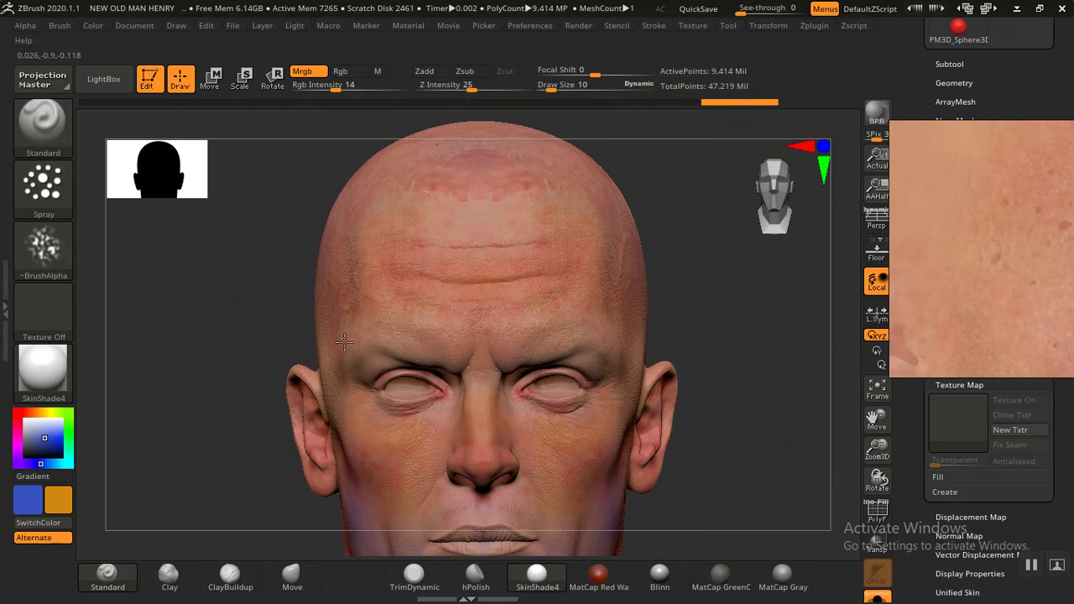
mouse_move(599, 258)
right_mouse_down()
mouse_move(731, 328)
mouse_move(488, 277)
right_mouse_up()
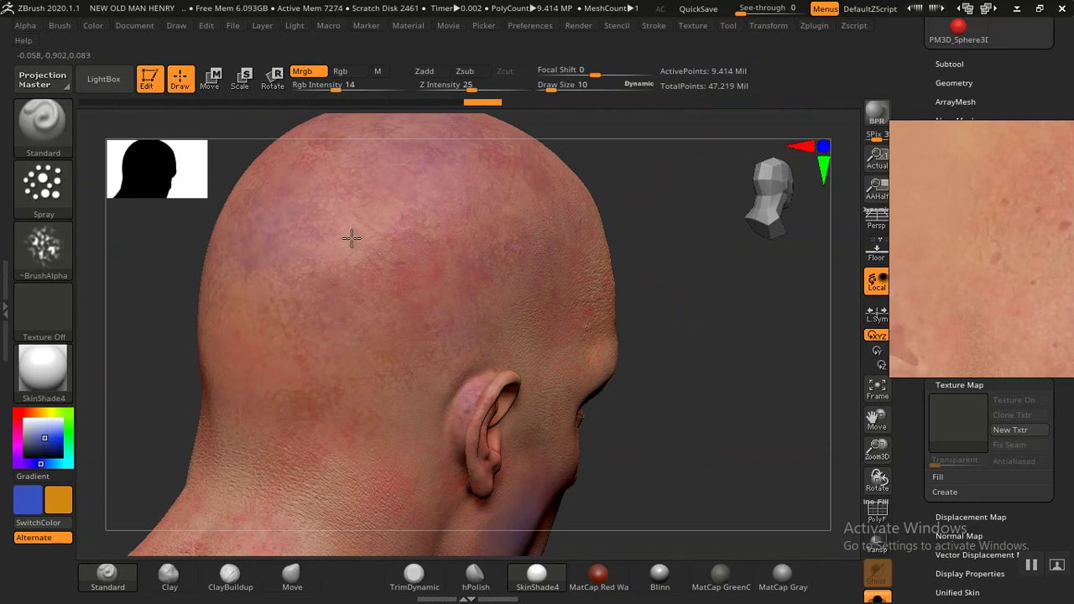
mouse_move(509, 230)
right_mouse_down()
mouse_move(671, 338)
mouse_move(288, 319)
mouse_move(227, 487)
right_mouse_up()
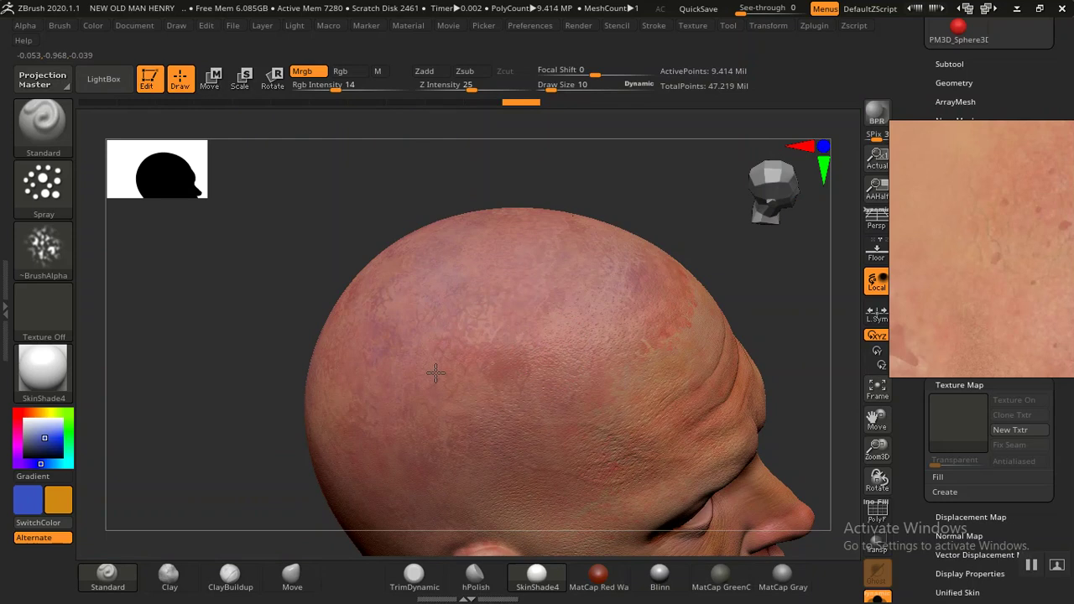
mouse_move(271, 400)
right_mouse_down()
mouse_move(207, 378)
mouse_move(374, 412)
mouse_move(527, 332)
mouse_move(709, 378)
mouse_move(714, 364)
mouse_move(462, 373)
right_mouse_up()
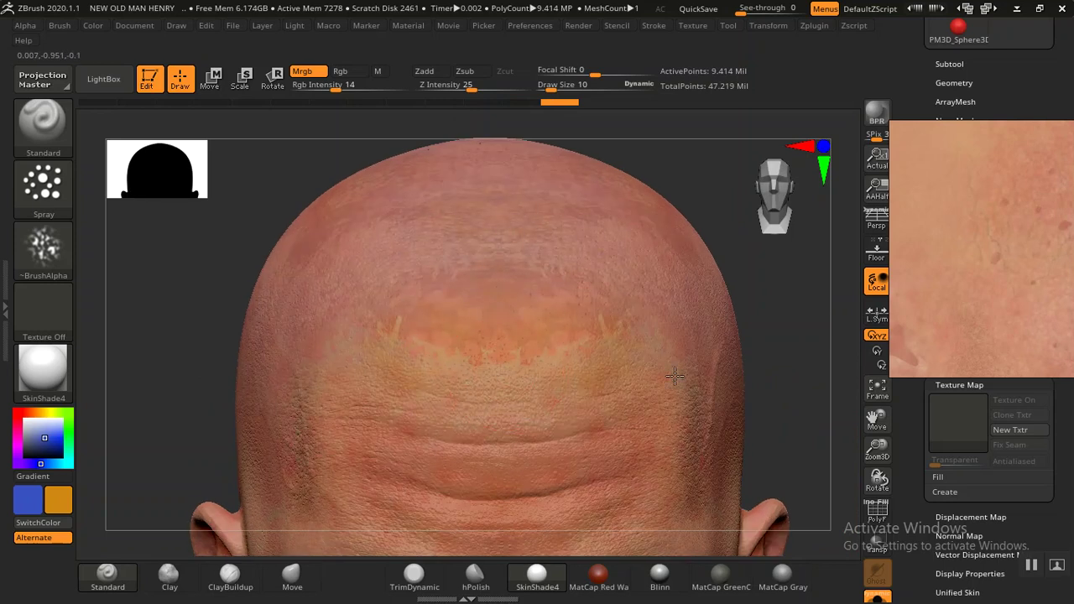
right_click_drag(615, 418, 385, 313)
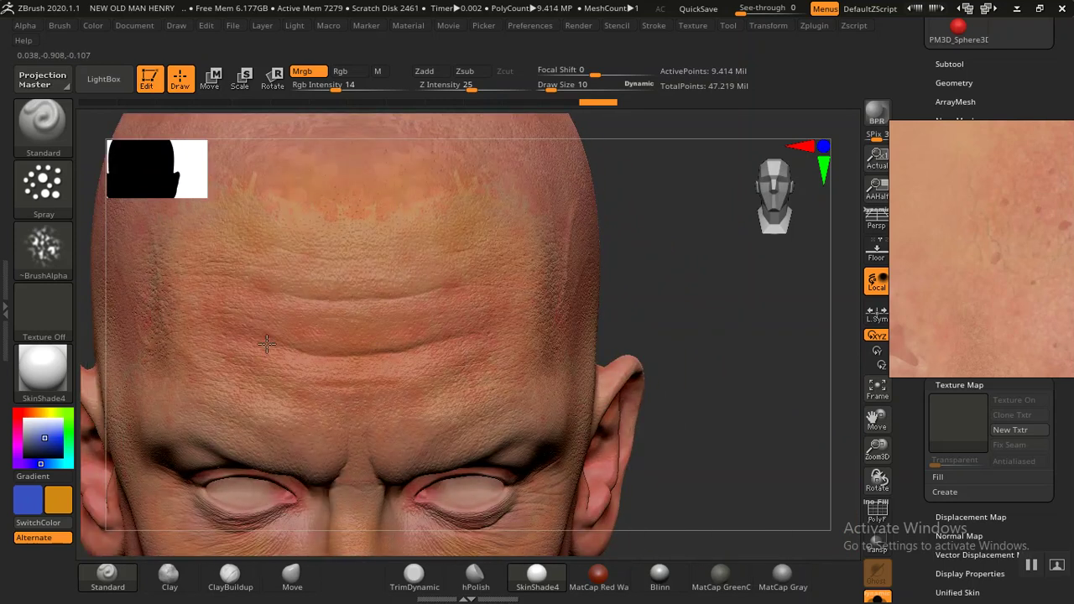
mouse_move(291, 306)
right_mouse_down()
mouse_move(623, 307)
mouse_move(563, 372)
right_mouse_up()
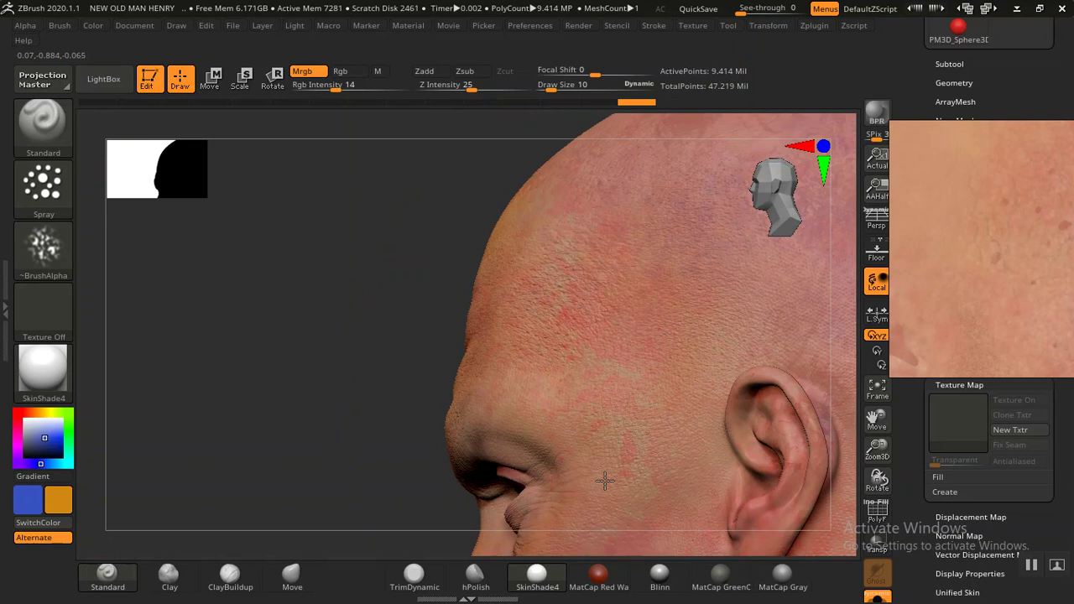
mouse_move(357, 338)
right_mouse_down()
mouse_move(204, 216)
mouse_move(384, 384)
mouse_move(702, 400)
mouse_move(597, 327)
mouse_move(654, 431)
mouse_move(474, 382)
right_mouse_up()
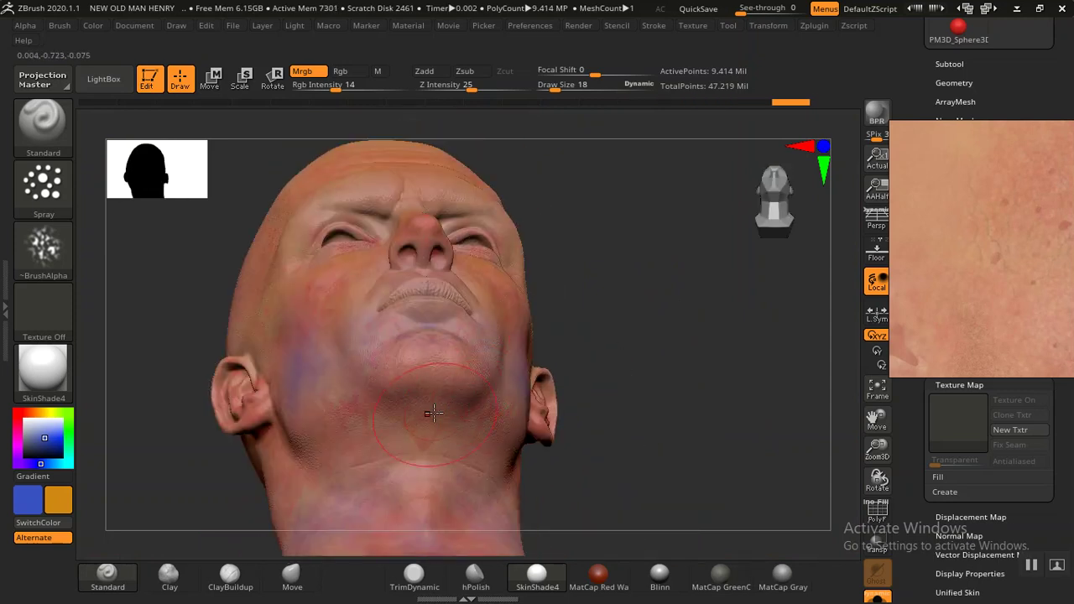
Step: Paint subtle skin colour on the jaw and neck, doubling the brush size
mouse_move(539, 364)
right_mouse_down()
mouse_move(618, 423)
mouse_move(495, 353)
right_mouse_up()
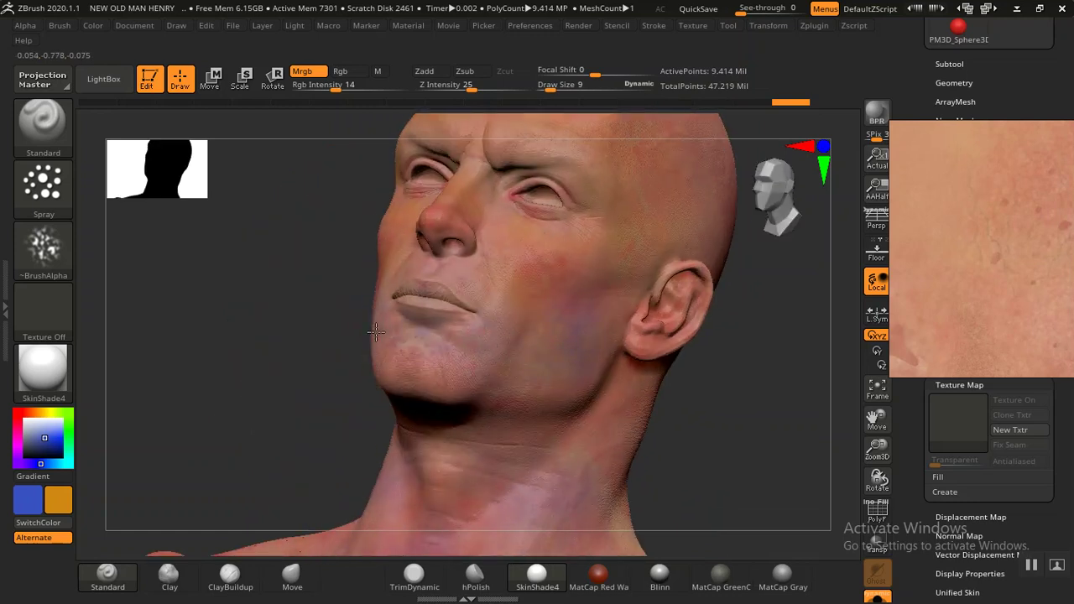
left_click_drag(474, 309, 565, 417)
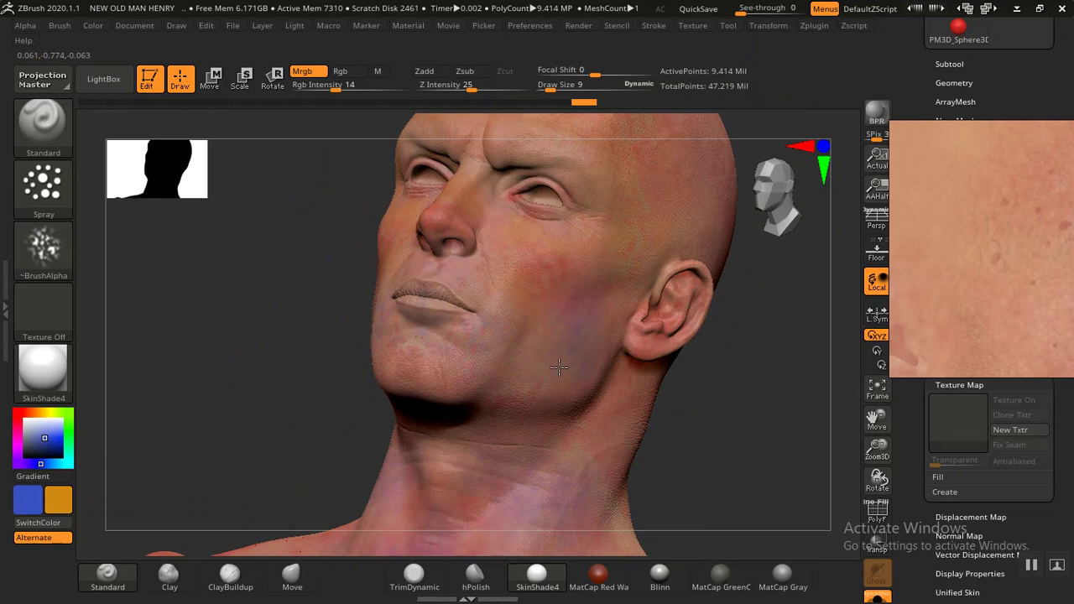
mouse_move(633, 413)
right_mouse_down()
mouse_move(786, 451)
mouse_move(690, 331)
mouse_move(719, 383)
mouse_move(679, 307)
mouse_move(630, 354)
right_mouse_up()
right_click_drag(328, 492, 539, 304)
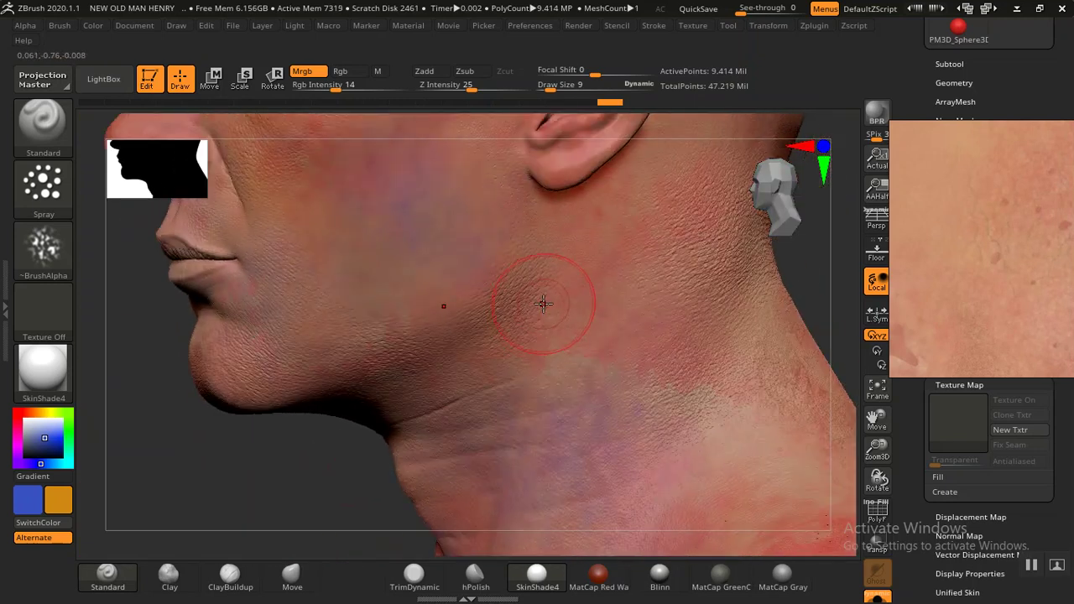
key("bracketright")
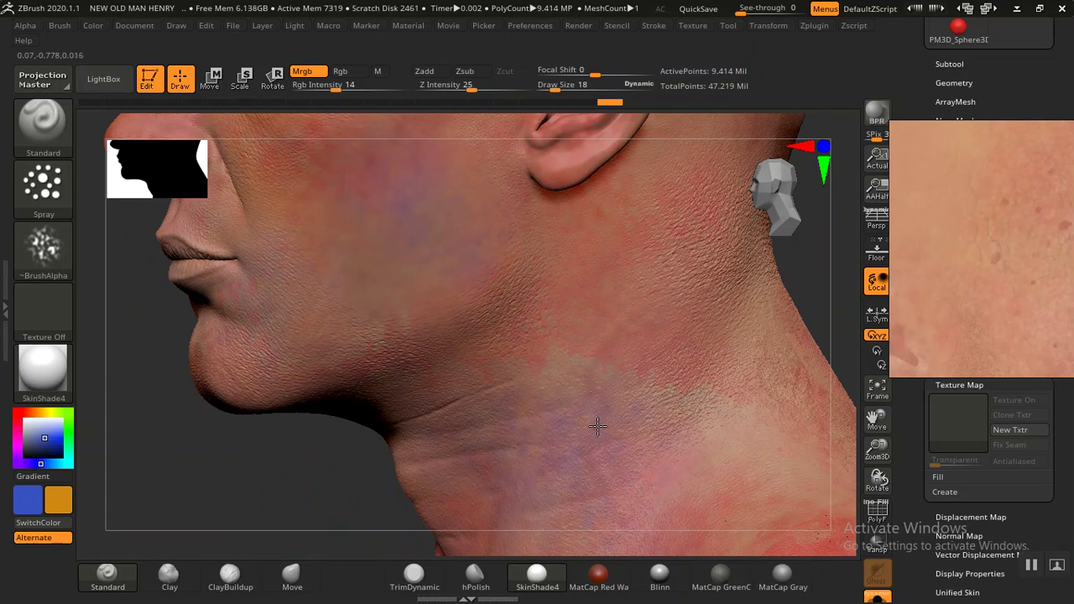
left_click_drag(376, 492, 467, 284)
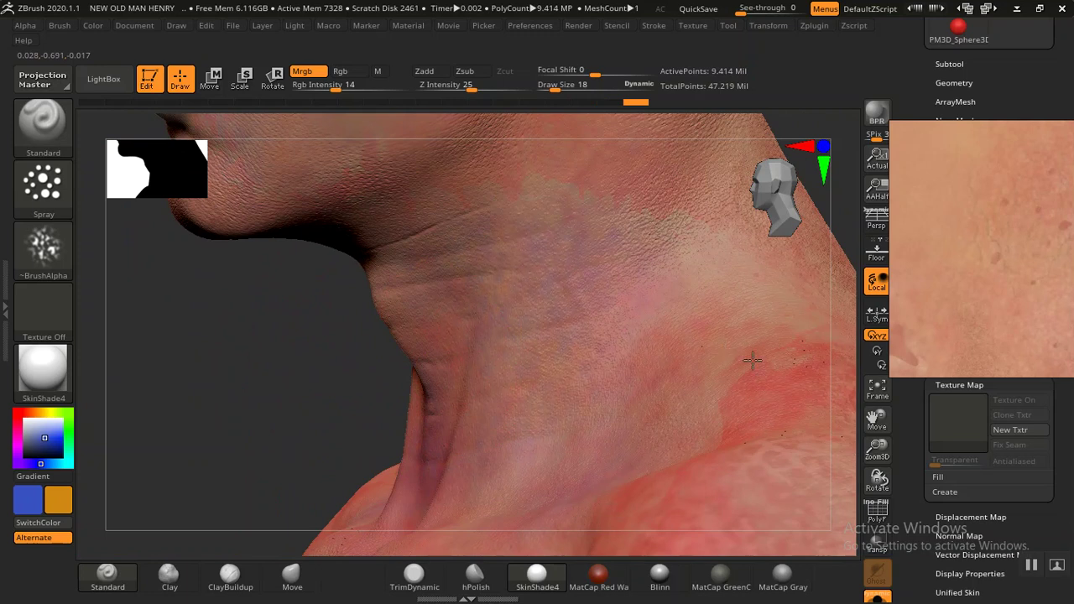
left_click_drag(288, 451, 735, 344)
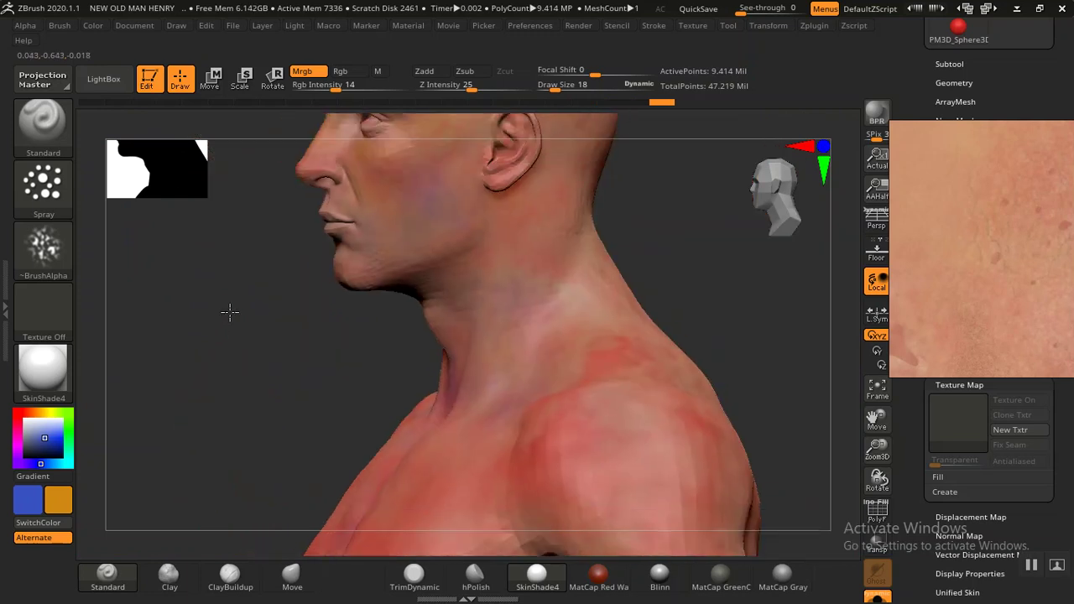
Step: Paint subtle colour variation on the chest, then orbit down the torso to view the back and buttocks
left_click_drag(335, 445, 480, 257)
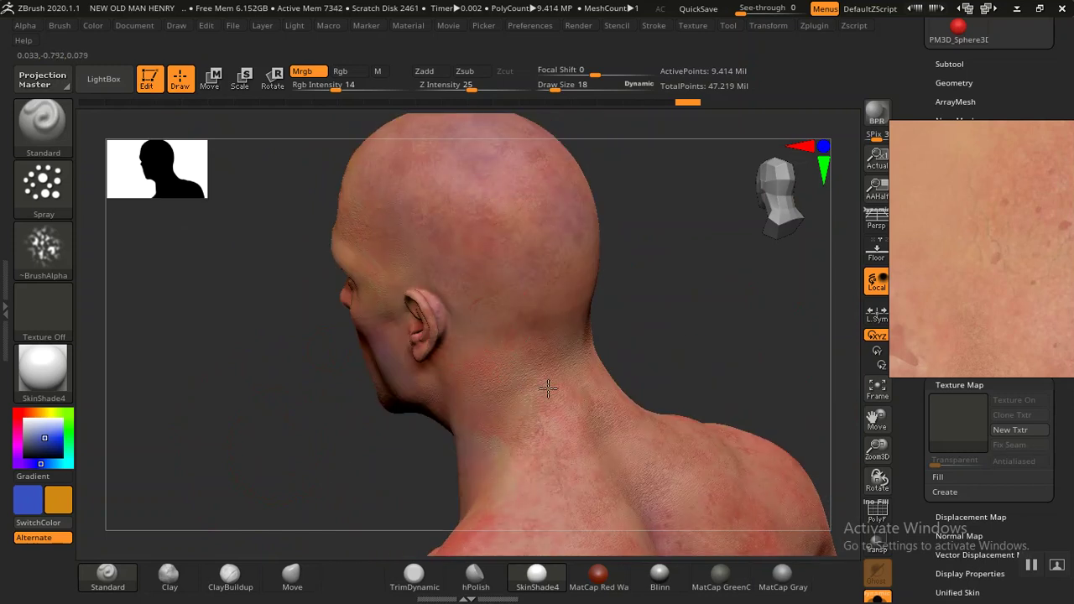
left_click_drag(714, 355, 422, 273)
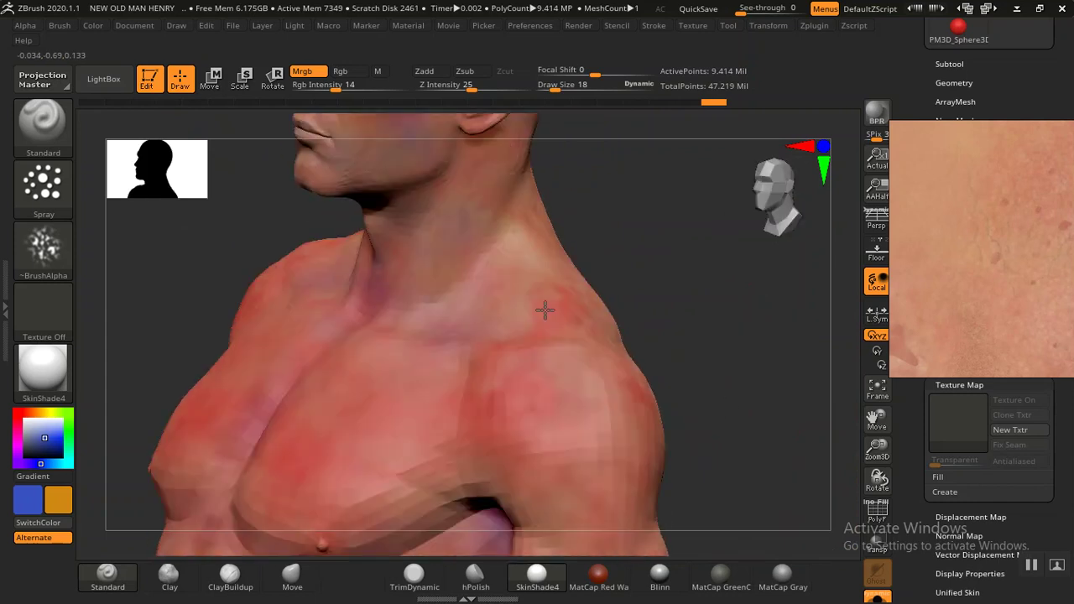
mouse_move(554, 408)
left_mouse_down()
mouse_move(544, 371)
mouse_move(469, 381)
left_mouse_up()
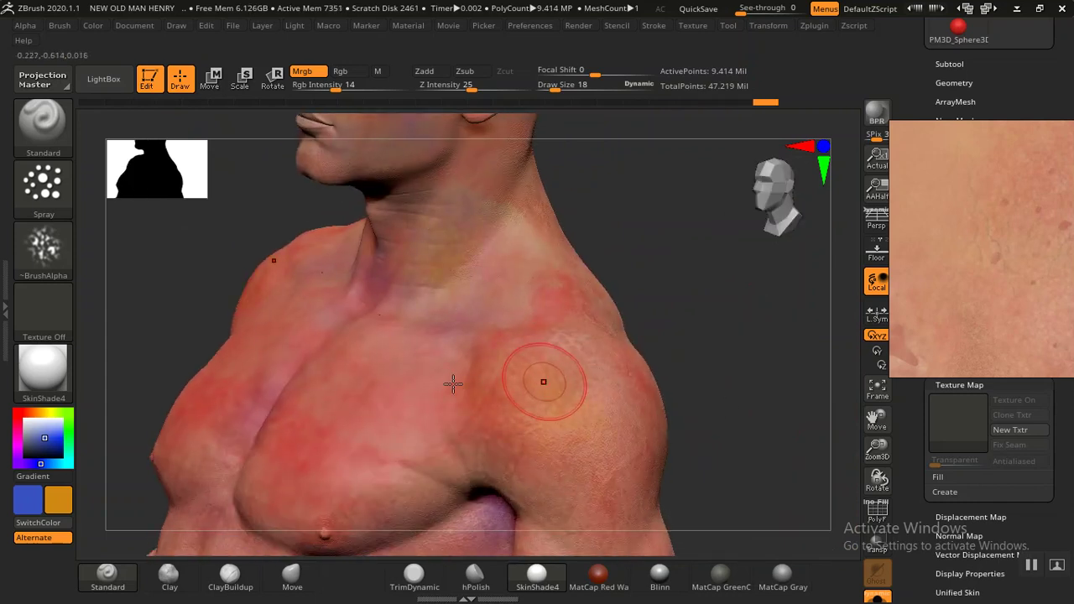
mouse_move(705, 360)
left_mouse_down()
mouse_move(733, 357)
mouse_move(640, 364)
mouse_move(781, 299)
mouse_move(448, 385)
left_mouse_up()
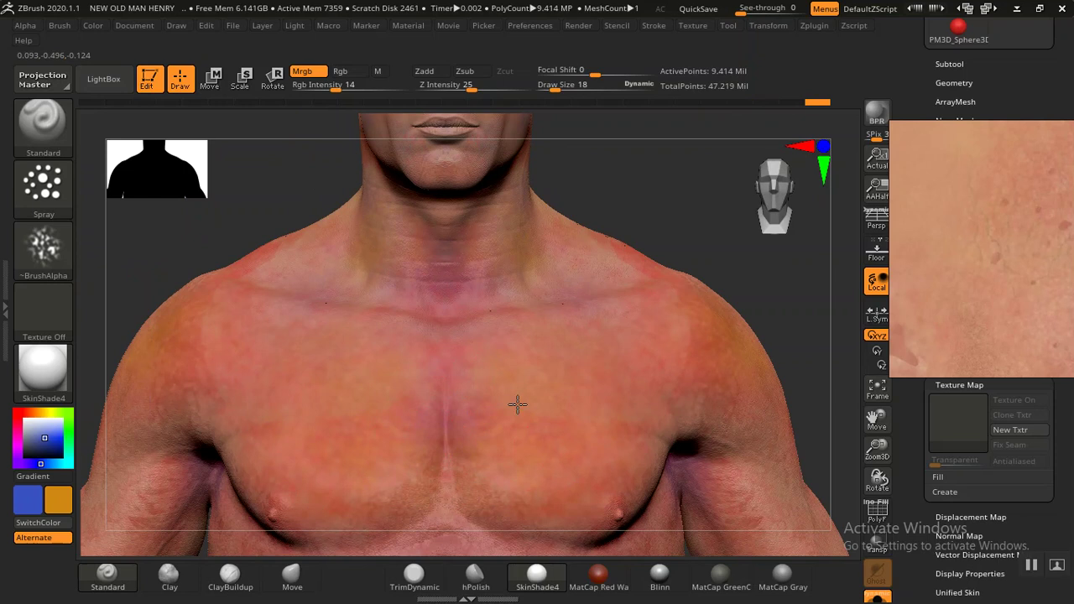
mouse_move(839, 372)
left_mouse_down()
mouse_move(566, 391)
mouse_move(387, 357)
mouse_move(730, 371)
mouse_move(677, 302)
mouse_move(617, 359)
left_mouse_up()
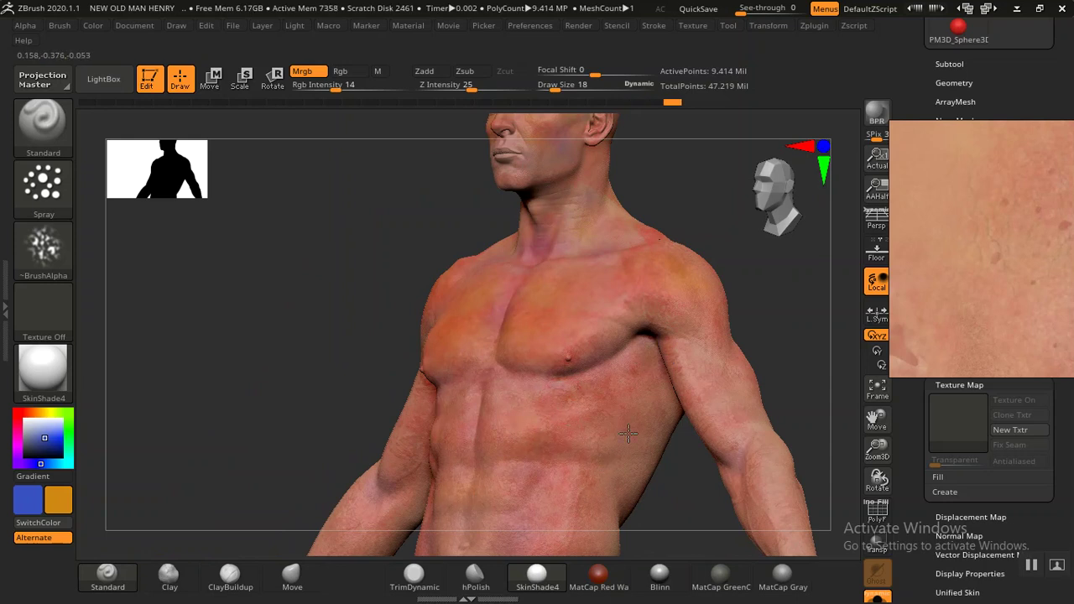
left_click_drag(676, 508, 519, 339, "alt")
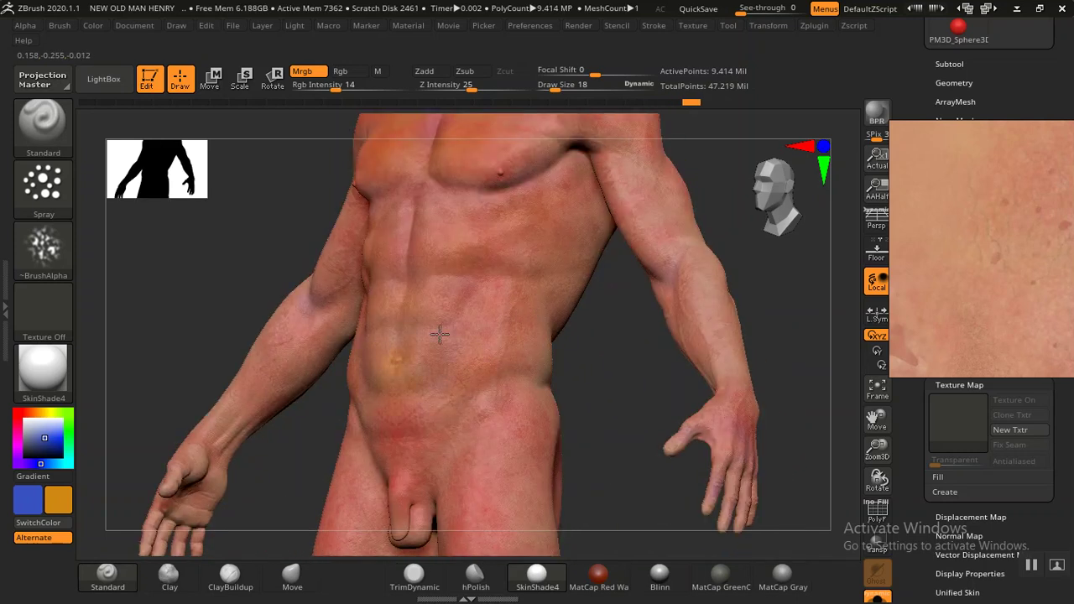
mouse_move(611, 369)
right_mouse_down()
mouse_move(596, 345)
mouse_move(553, 370)
right_mouse_up()
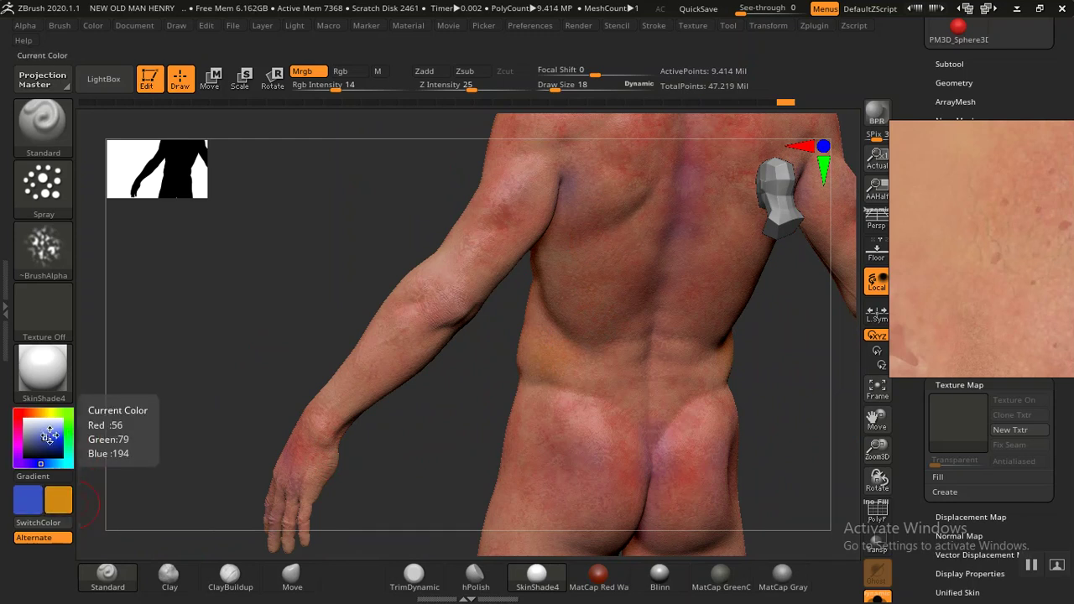
Step: Make a dark orange the main colour and dab a brownish patch onto the upper arm
left_click_drag(28, 501, 60, 496)
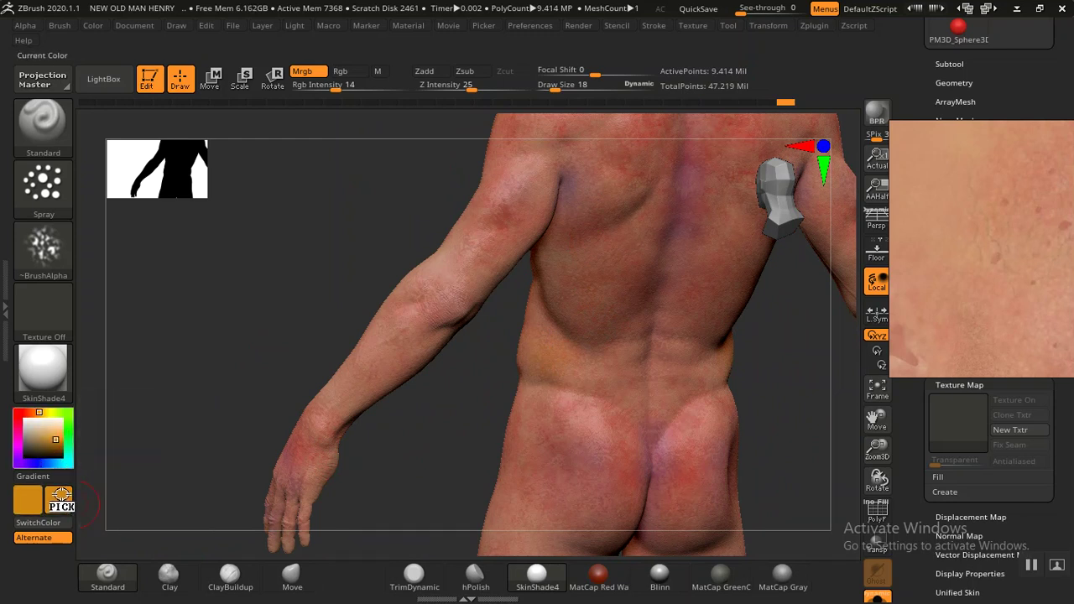
left_click(56, 441)
mouse_move(235, 419)
left_mouse_down()
mouse_move(309, 344)
mouse_move(451, 302)
left_mouse_up()
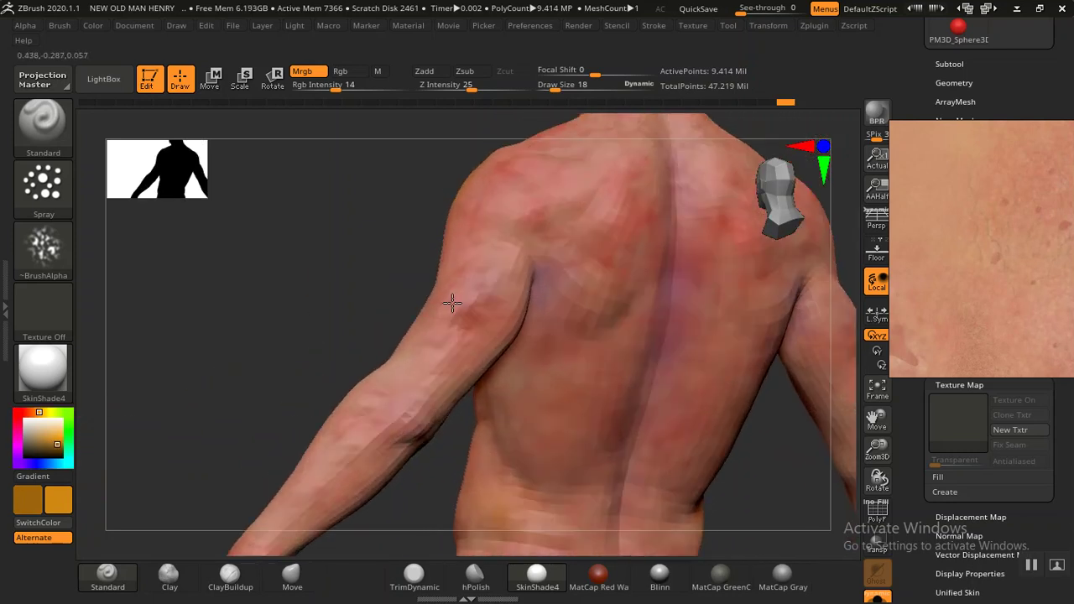
left_click(468, 327)
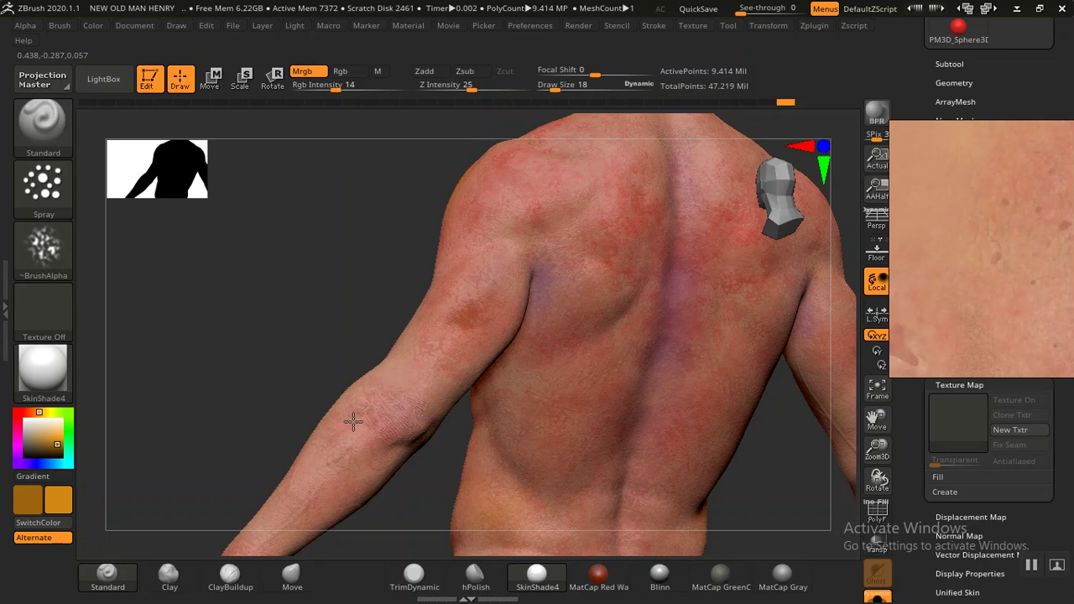
mouse_move(330, 493)
left_mouse_down()
mouse_move(438, 408)
mouse_move(472, 263)
left_mouse_up()
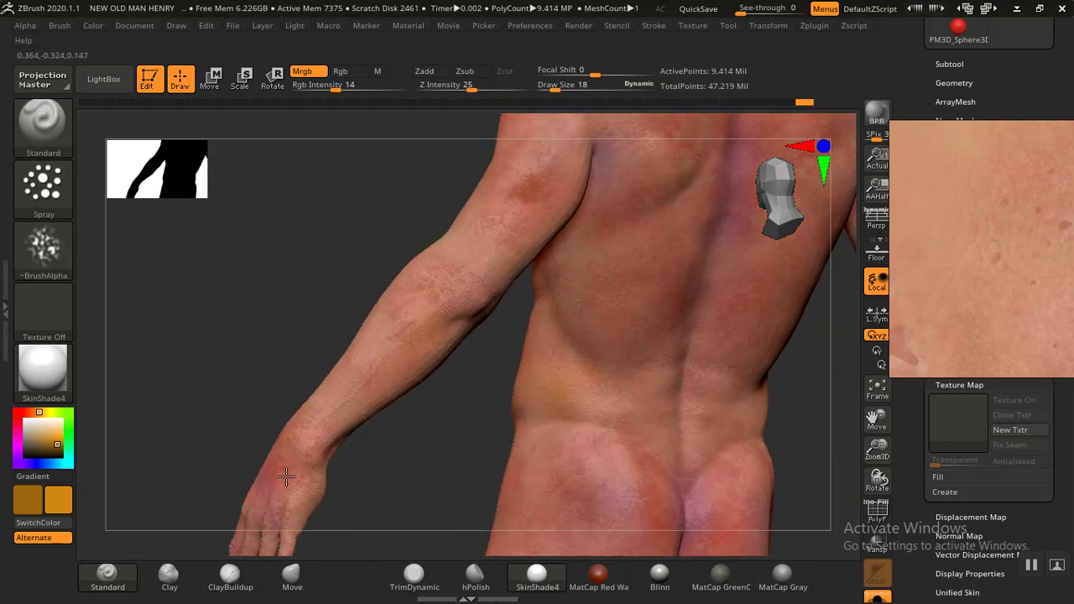
Step: Review the painting around the hip, hand, forearm, upper arm and chest down to the groin
left_click_drag(408, 486, 360, 393)
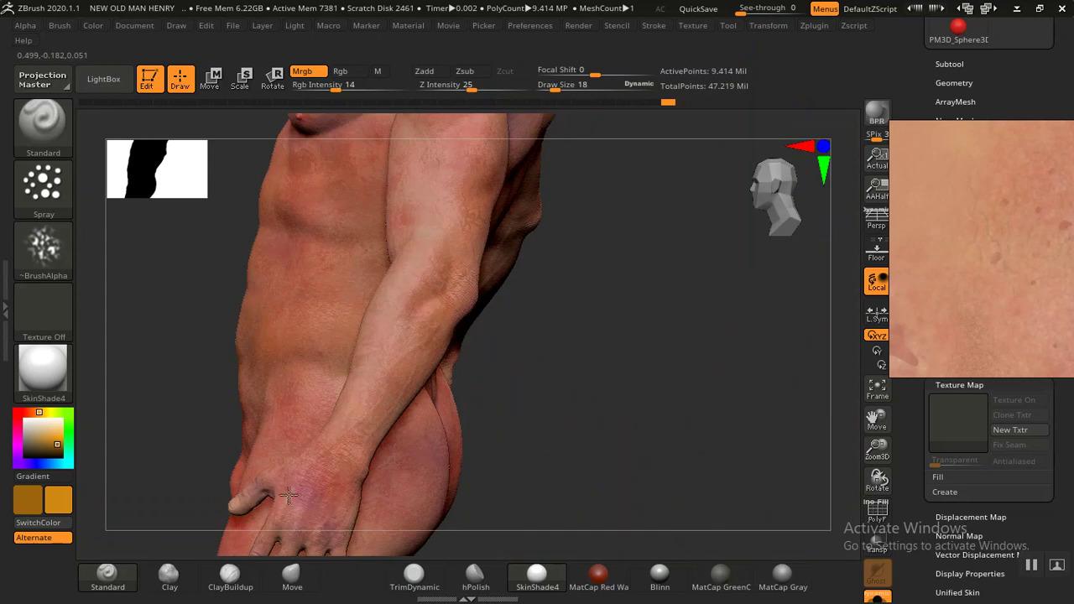
mouse_move(595, 469)
left_mouse_down()
mouse_move(664, 395)
mouse_move(727, 395)
mouse_move(692, 437)
mouse_move(539, 360)
mouse_move(482, 361)
left_mouse_up()
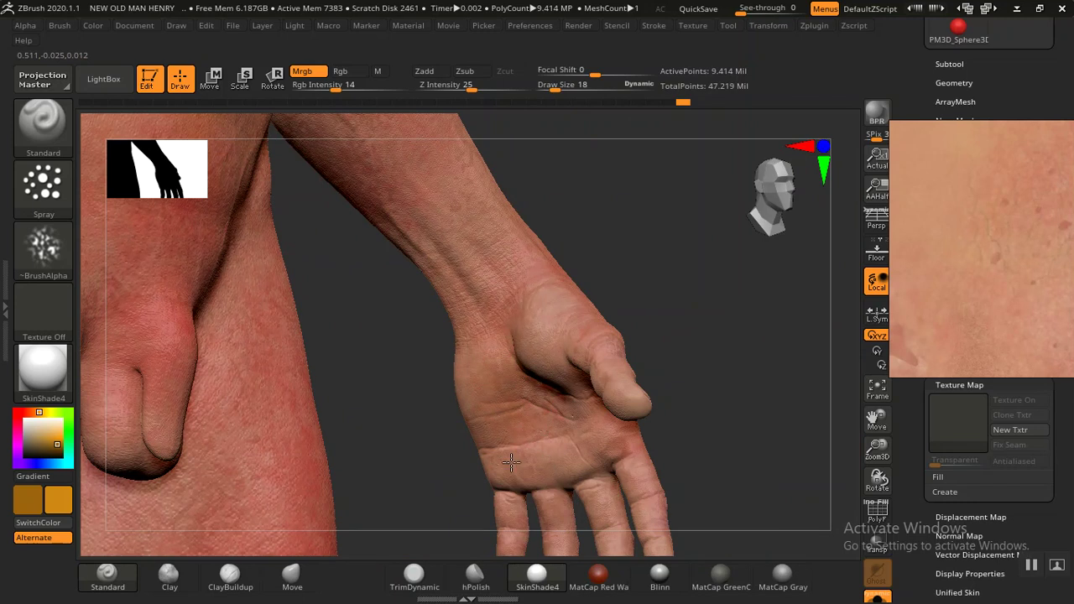
left_click_drag(693, 443, 550, 299)
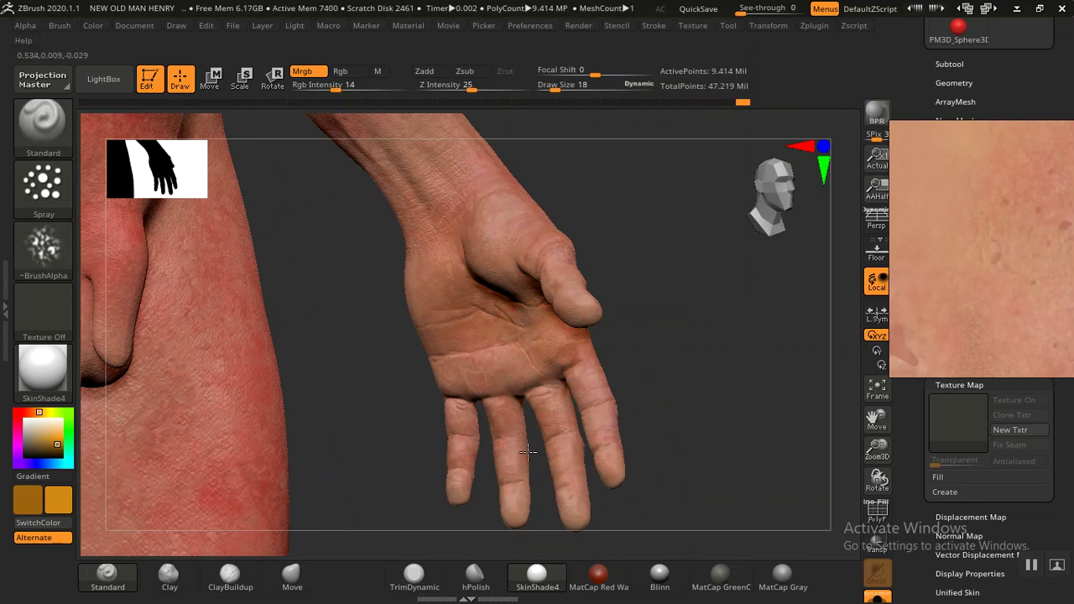
left_click_drag(423, 187, 657, 431, "alt")
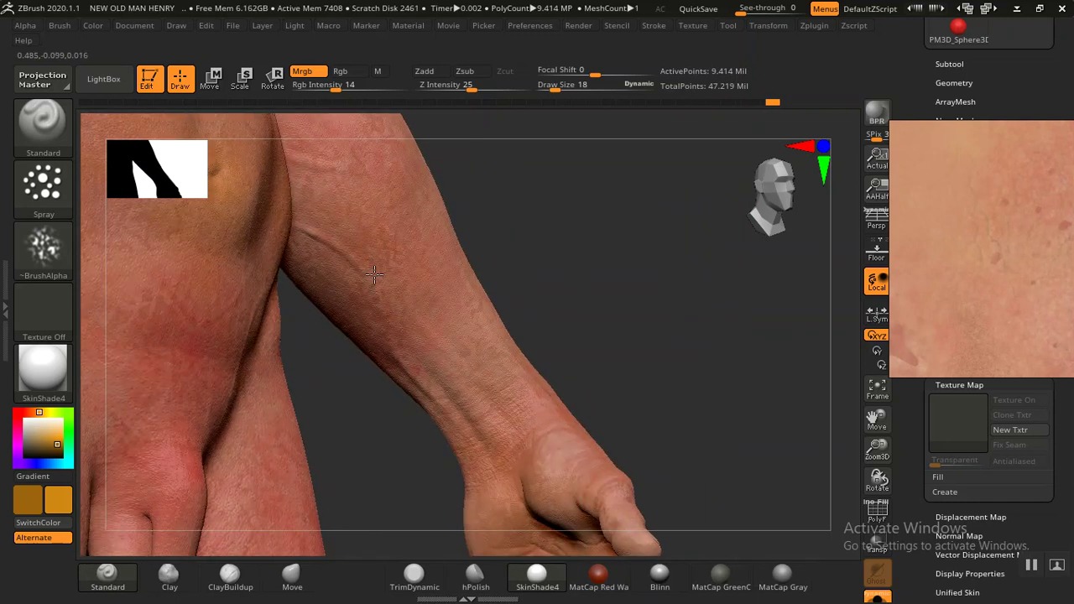
mouse_move(545, 338)
left_mouse_down()
mouse_move(613, 400)
mouse_move(595, 371)
mouse_move(469, 360)
left_mouse_up()
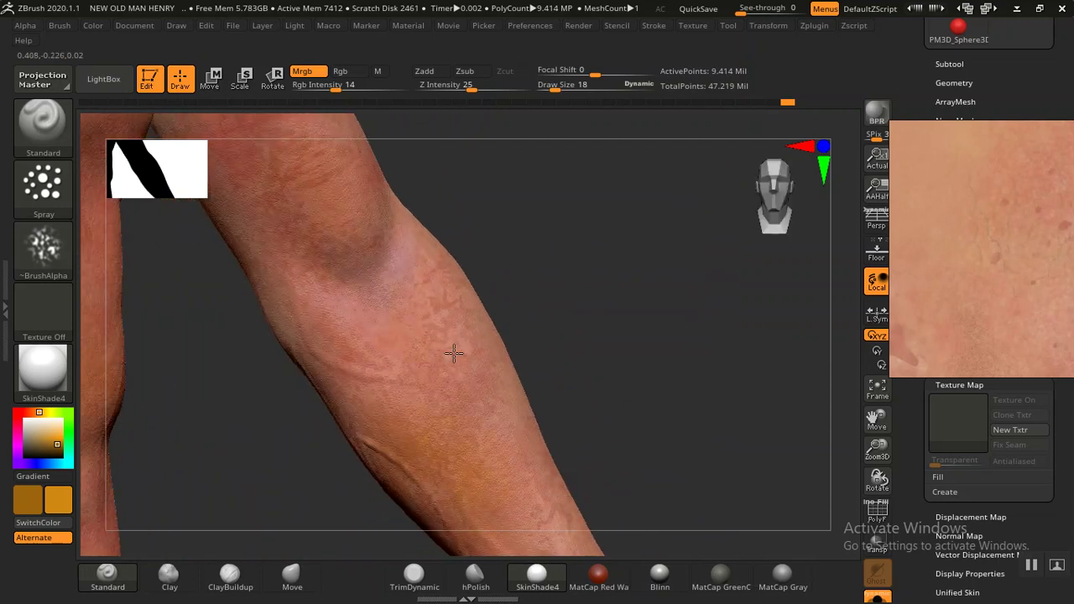
mouse_move(453, 353)
left_mouse_down("alt")
mouse_move(678, 506)
mouse_move(404, 385)
left_mouse_up("alt")
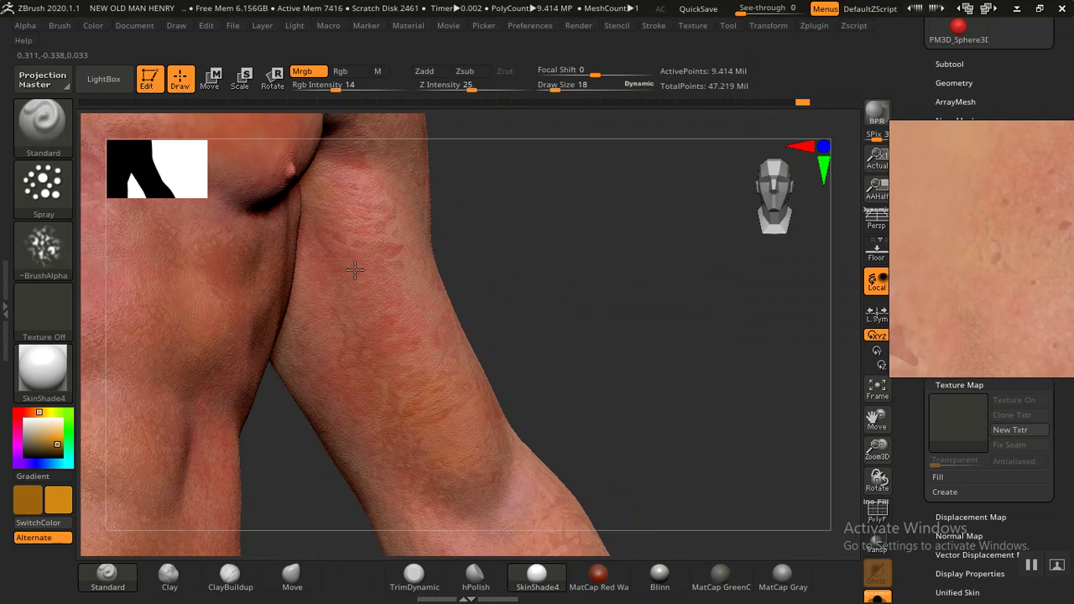
mouse_move(606, 448)
left_mouse_down("alt")
mouse_move(626, 372)
mouse_move(625, 432)
mouse_move(467, 404)
left_mouse_up("alt")
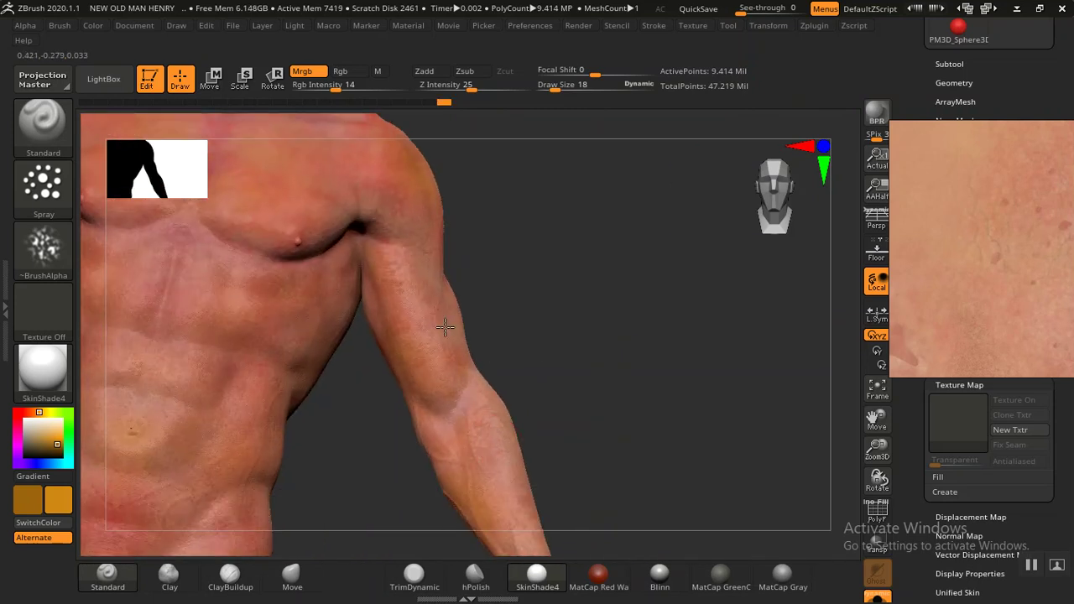
mouse_move(655, 454)
left_mouse_down()
mouse_move(606, 441)
mouse_move(636, 393)
left_mouse_up()
mouse_move(475, 211)
left_mouse_down()
mouse_move(551, 257)
mouse_move(481, 280)
mouse_move(700, 259)
mouse_move(640, 332)
left_mouse_up()
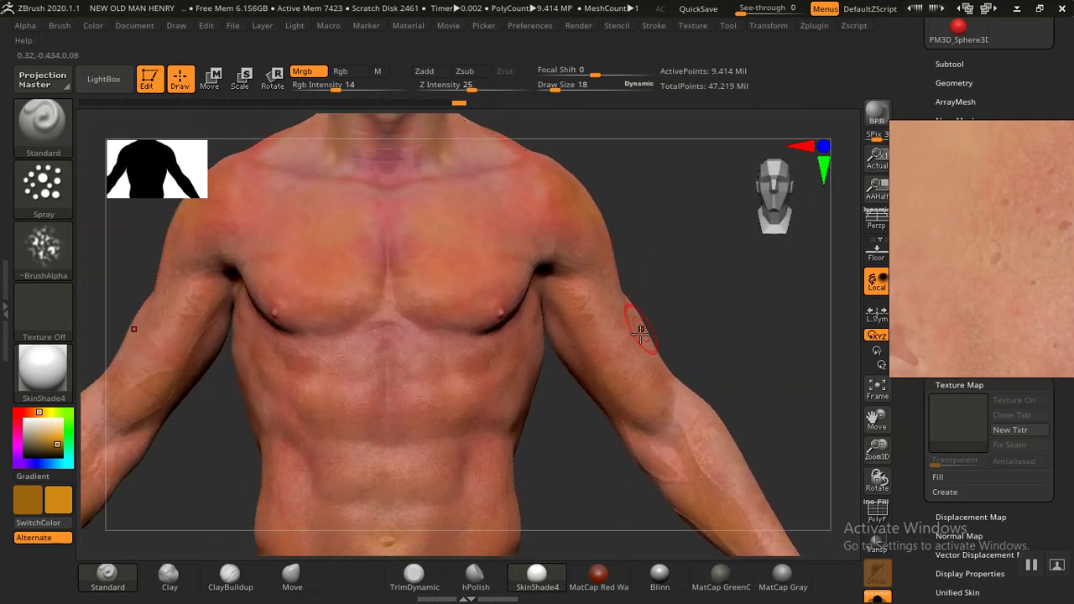
left_click_drag(558, 479, 522, 349)
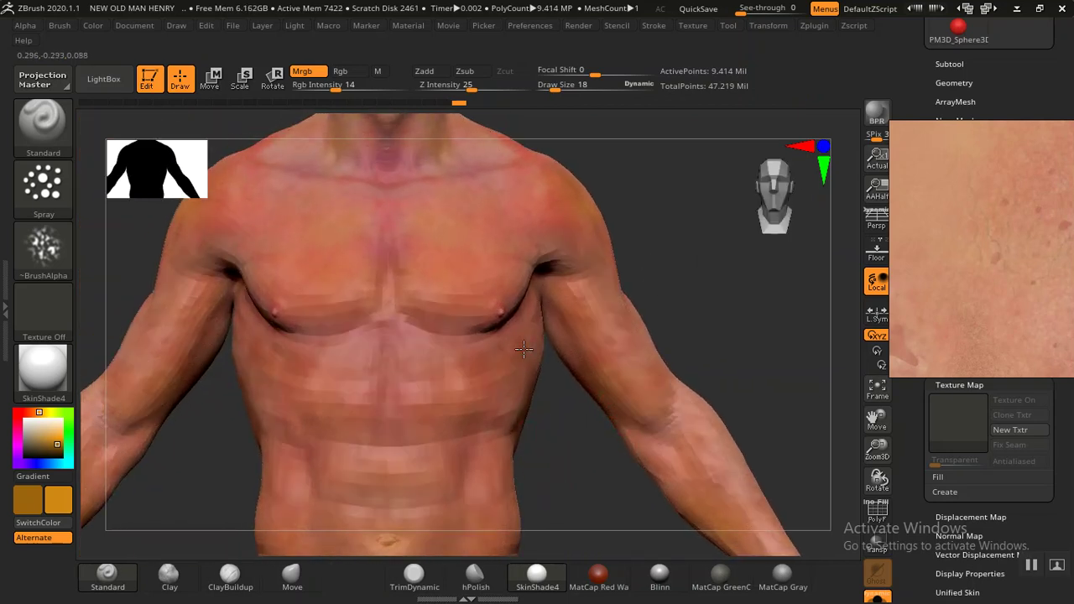
right_click_drag(523, 349, 491, 340, "alt")
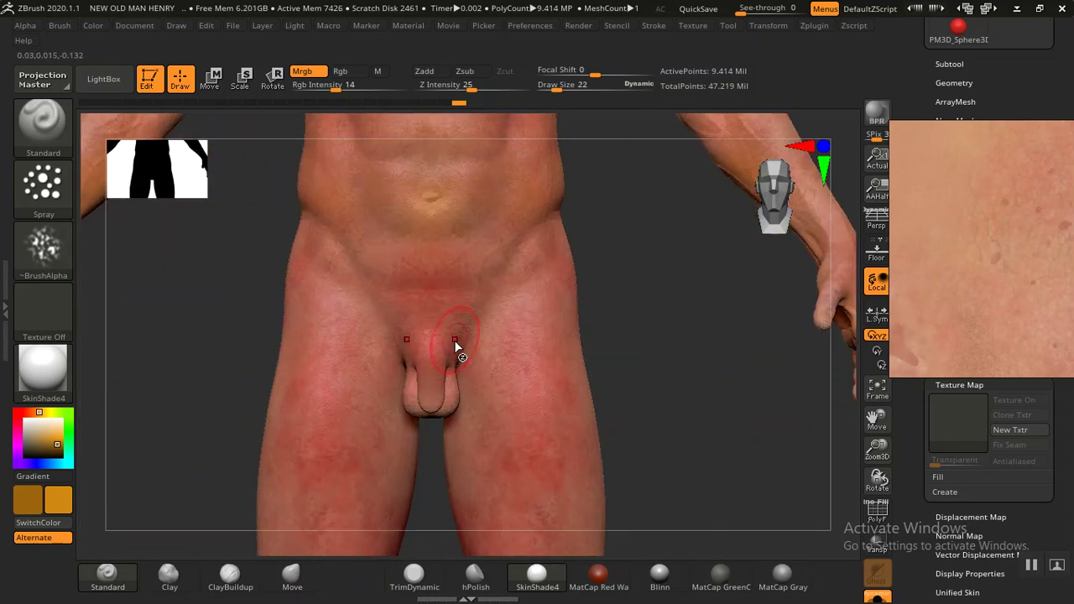
Step: At Draw Size 42, paint a warm orange band across the lower belly and outer thighs
key("bracketright")
key("bracketright")
left_click_drag(441, 269, 298, 299)
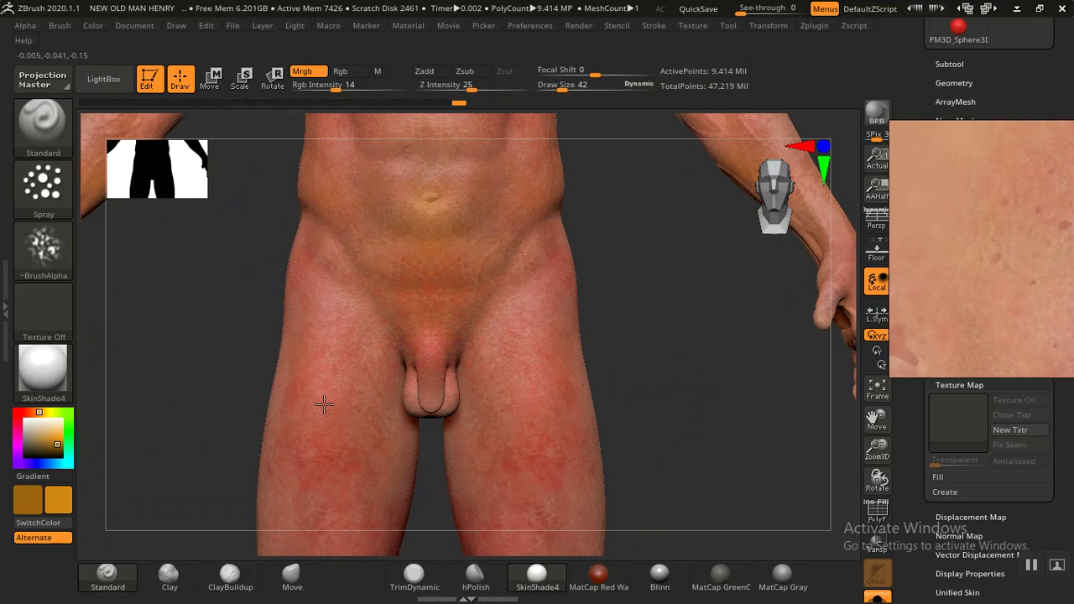
right_click_drag(634, 419, 451, 319, "alt")
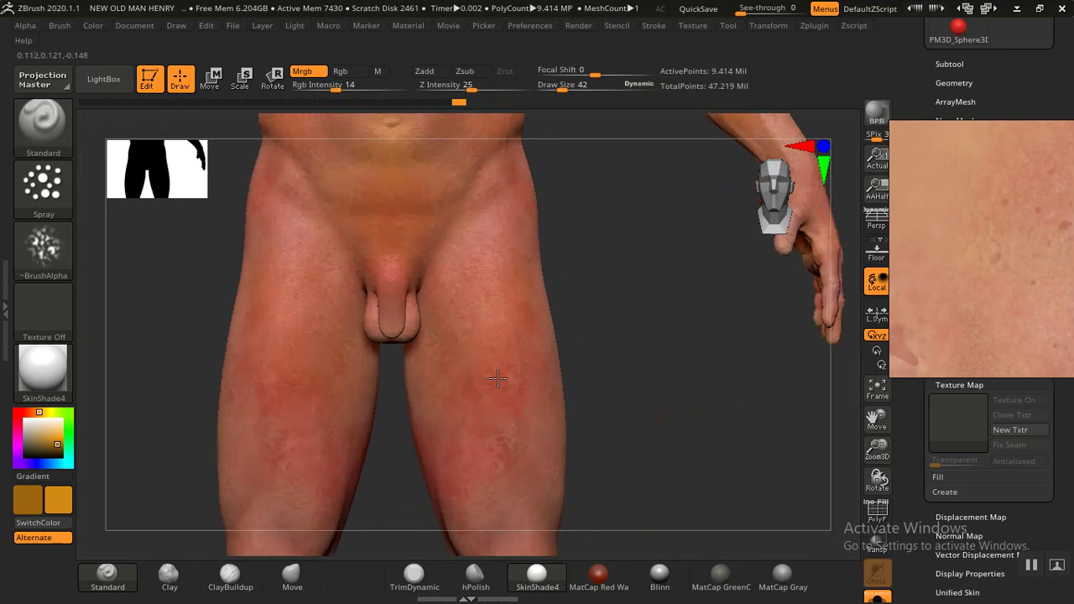
mouse_move(503, 395)
left_mouse_down()
mouse_move(554, 365)
mouse_move(492, 328)
left_mouse_up()
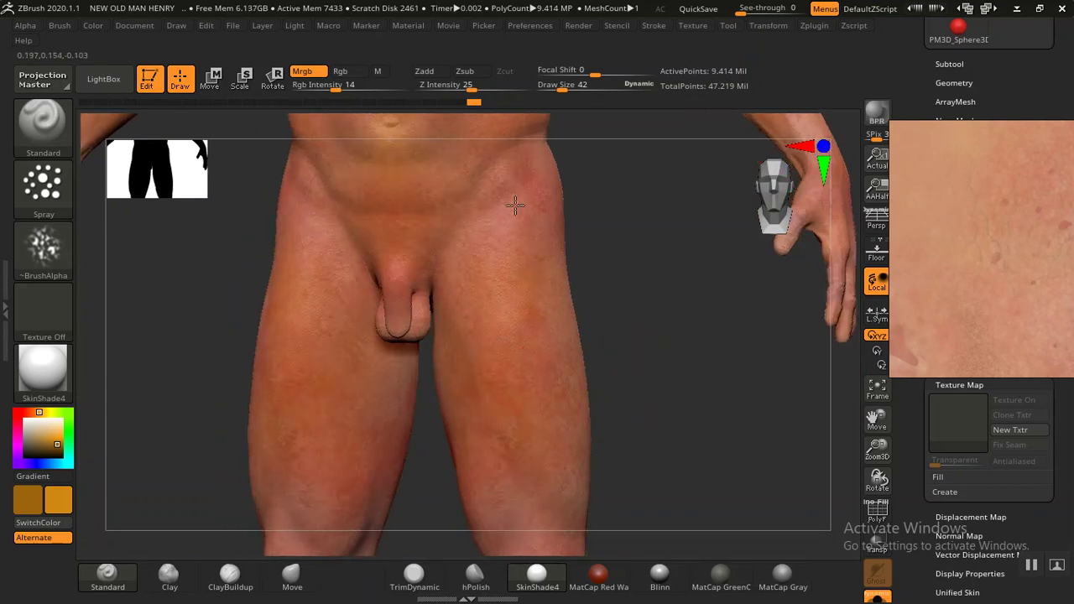
Step: Orbit down the knees, shins and calves to the feet and back to the lower body from behind
left_click_drag(707, 396, 690, 190, "alt")
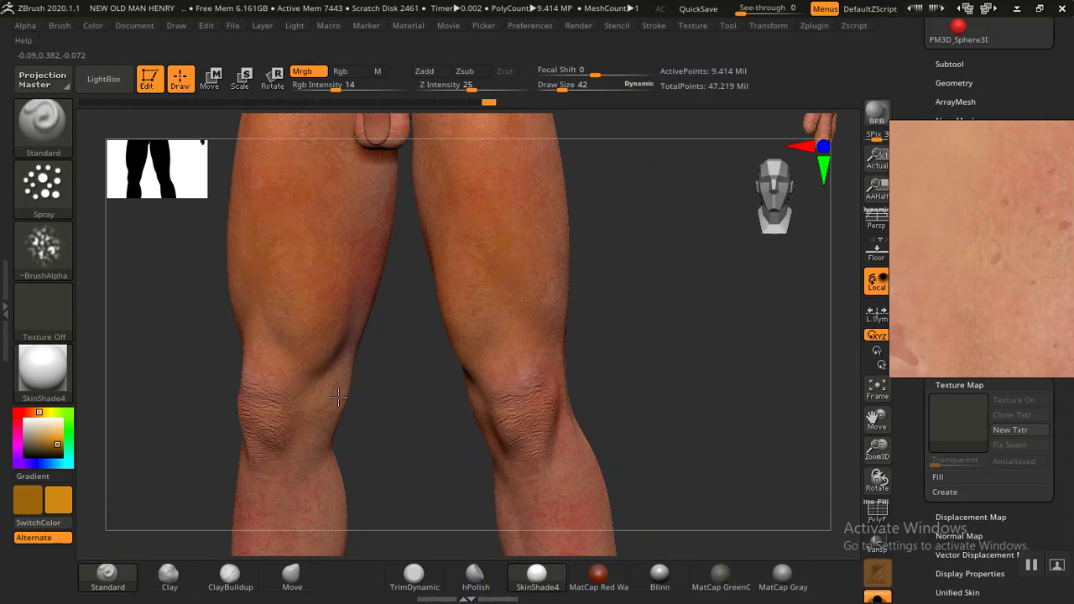
mouse_move(683, 388)
left_mouse_down()
mouse_move(668, 353)
mouse_move(693, 383)
mouse_move(616, 307)
mouse_move(467, 297)
left_mouse_up()
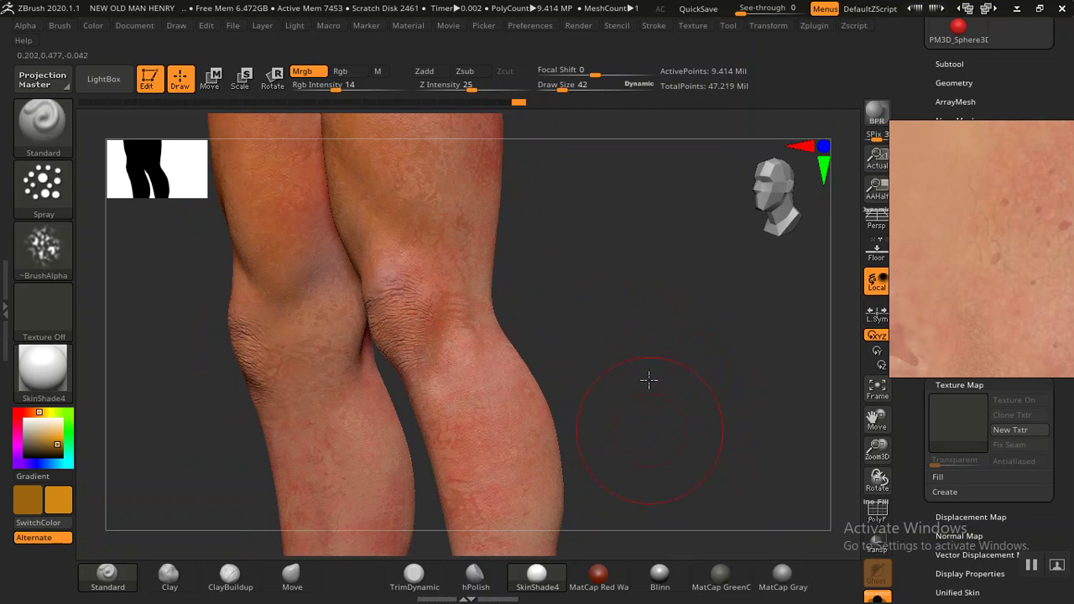
left_click_drag(647, 378, 520, 307, "alt")
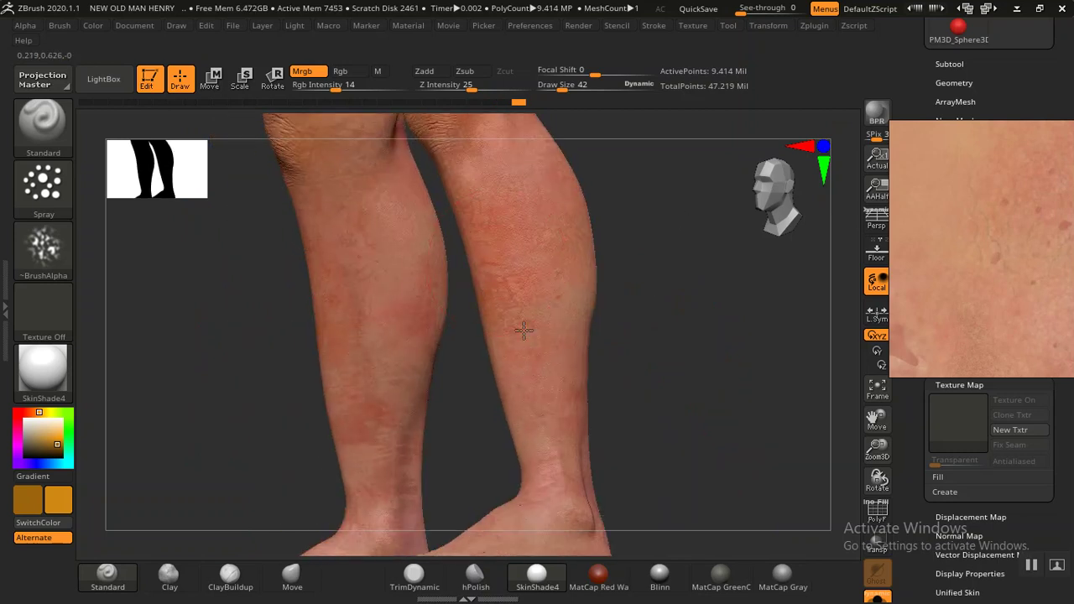
mouse_move(681, 364)
left_mouse_down()
mouse_move(718, 367)
mouse_move(515, 282)
left_mouse_up()
left_click_drag(662, 378, 519, 334)
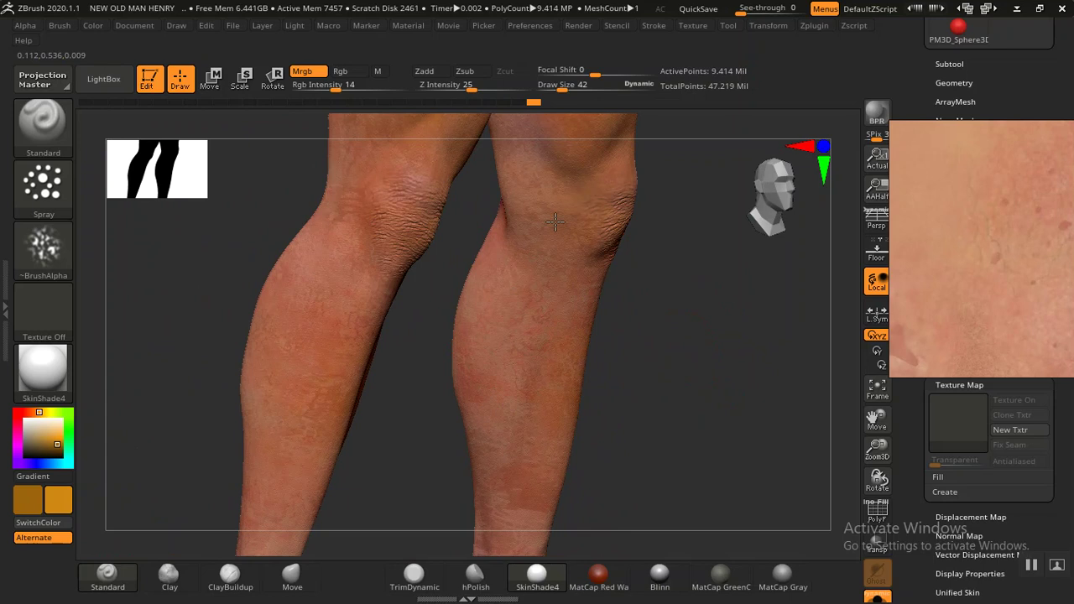
left_click_drag(643, 446, 528, 321, "alt")
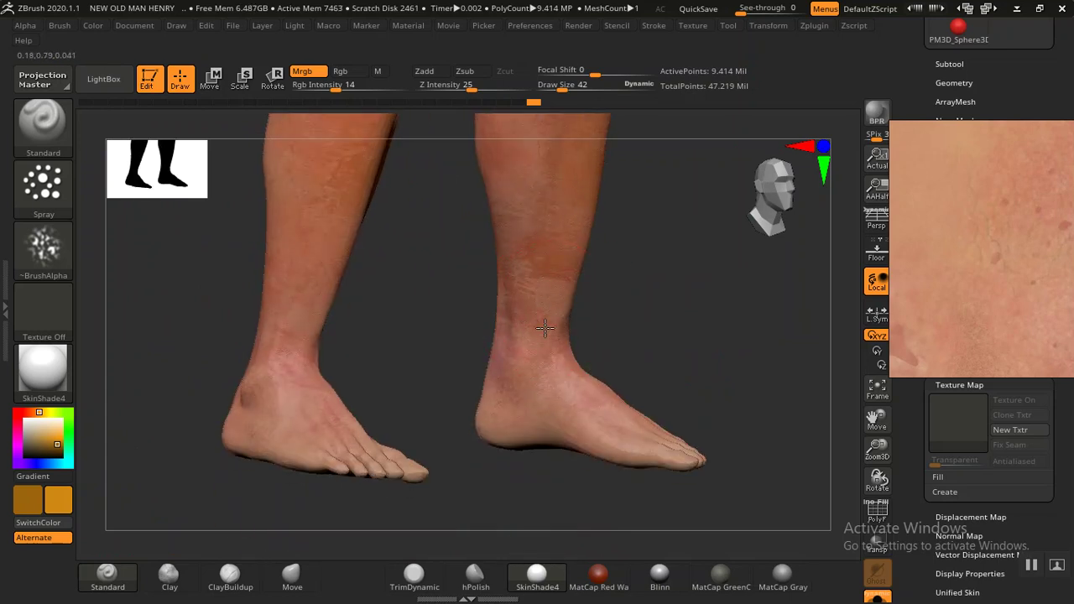
left_click_drag(609, 330, 699, 341)
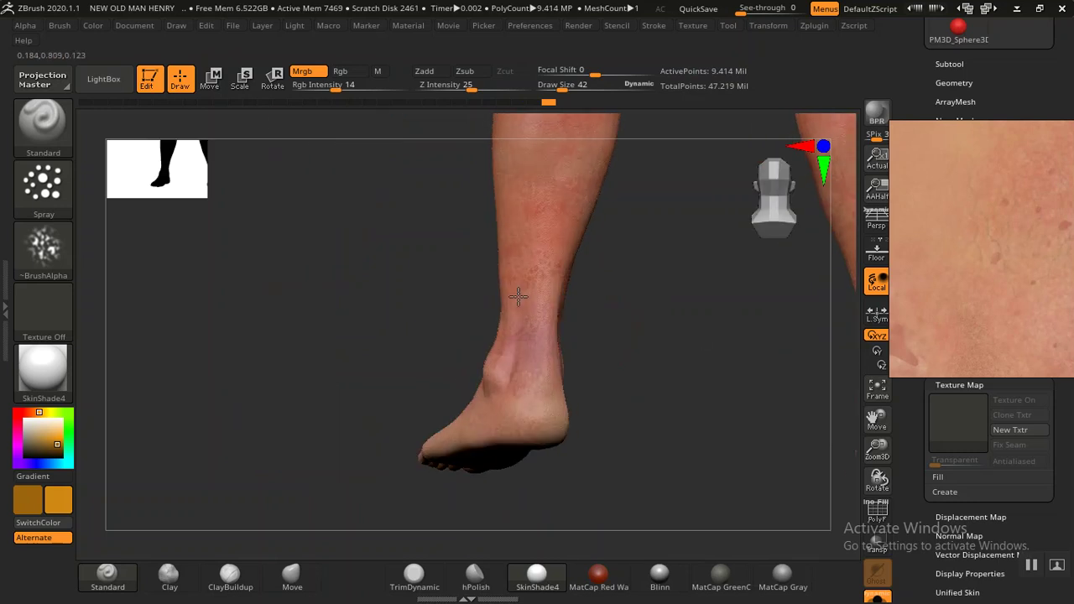
left_click_drag(573, 463, 469, 354)
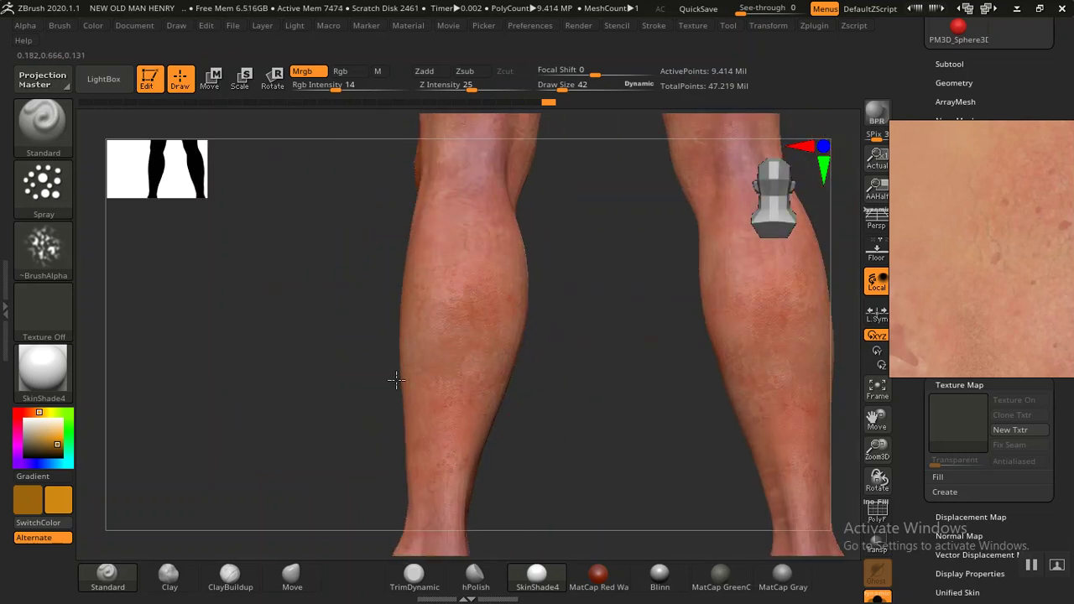
mouse_move(606, 383)
left_mouse_down()
mouse_move(614, 287)
mouse_move(502, 379)
left_mouse_up()
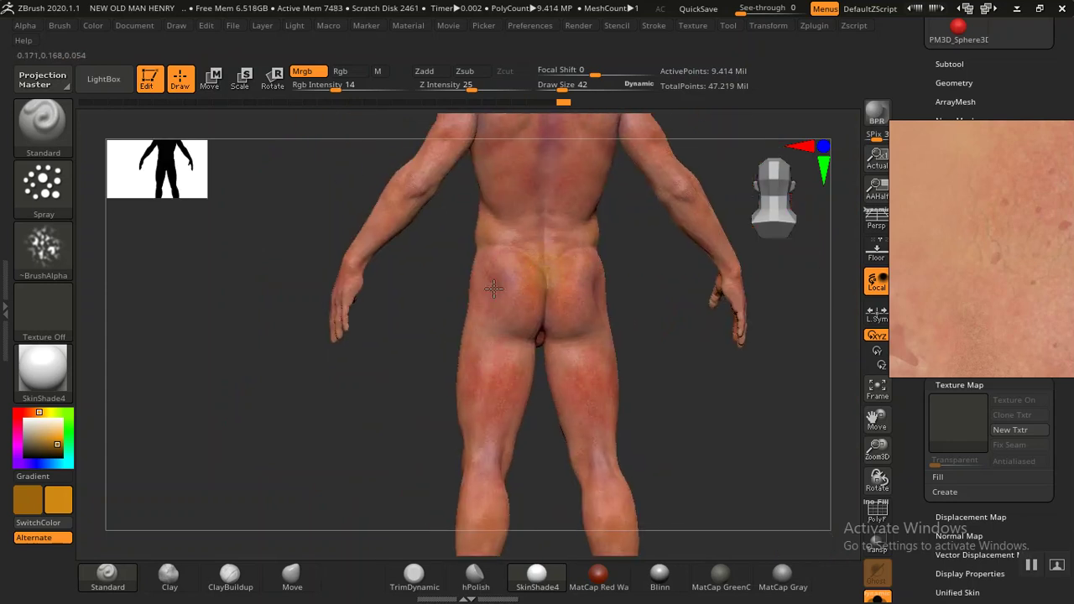
Step: Orbit over the upper back, shoulders and lower back to the arm and buttocks
mouse_move(693, 438)
left_mouse_down()
mouse_move(663, 525)
mouse_move(677, 321)
mouse_move(464, 350)
left_mouse_up()
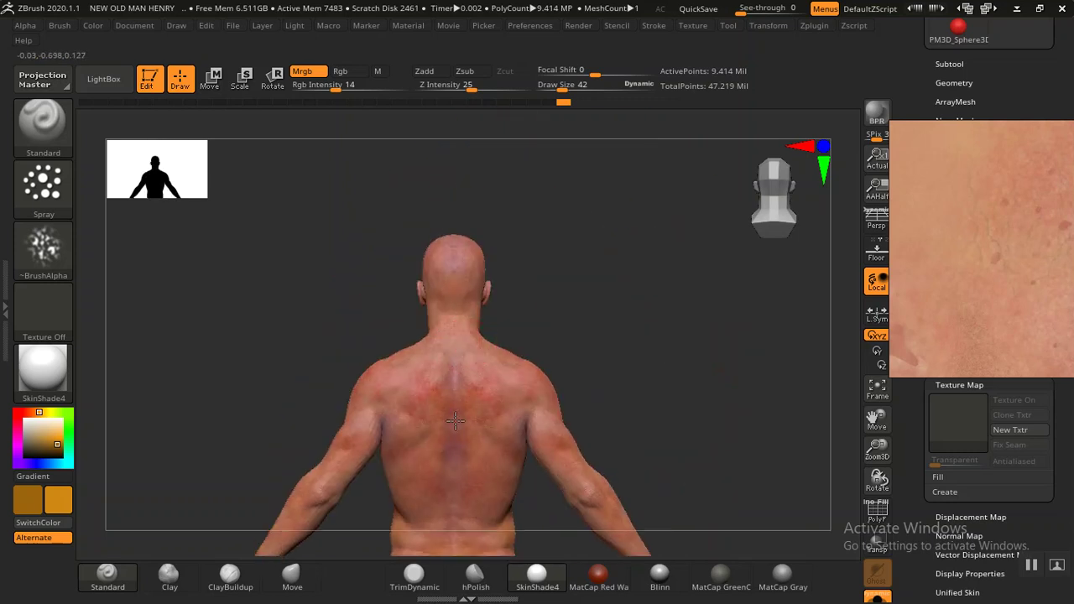
mouse_move(672, 403)
left_mouse_down()
mouse_move(714, 361)
mouse_move(526, 337)
mouse_move(395, 304)
left_mouse_up()
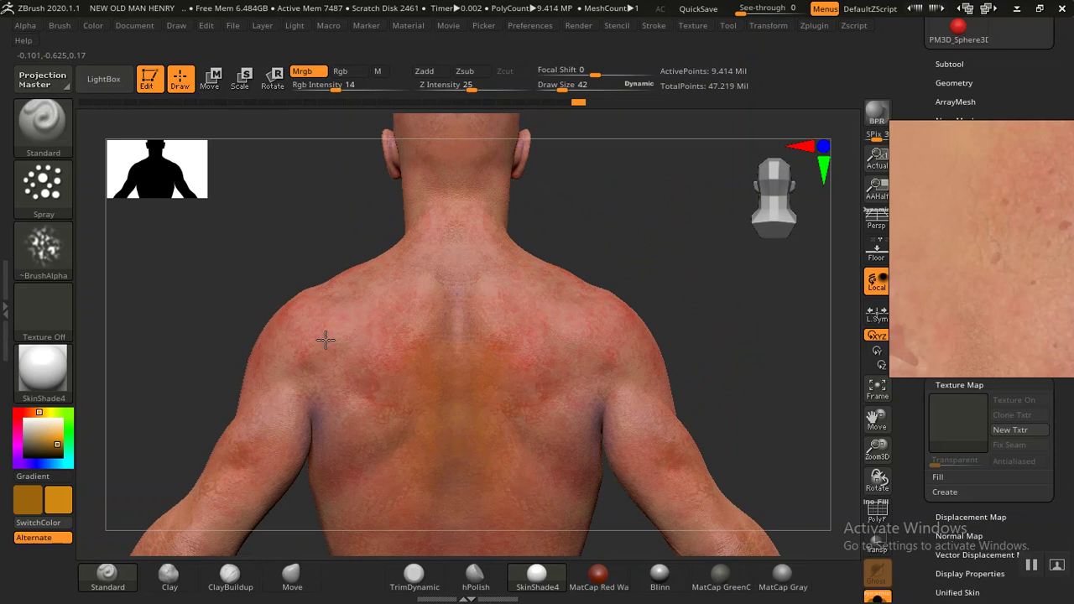
mouse_move(743, 331)
left_mouse_down()
mouse_move(498, 292)
mouse_move(469, 430)
left_mouse_up()
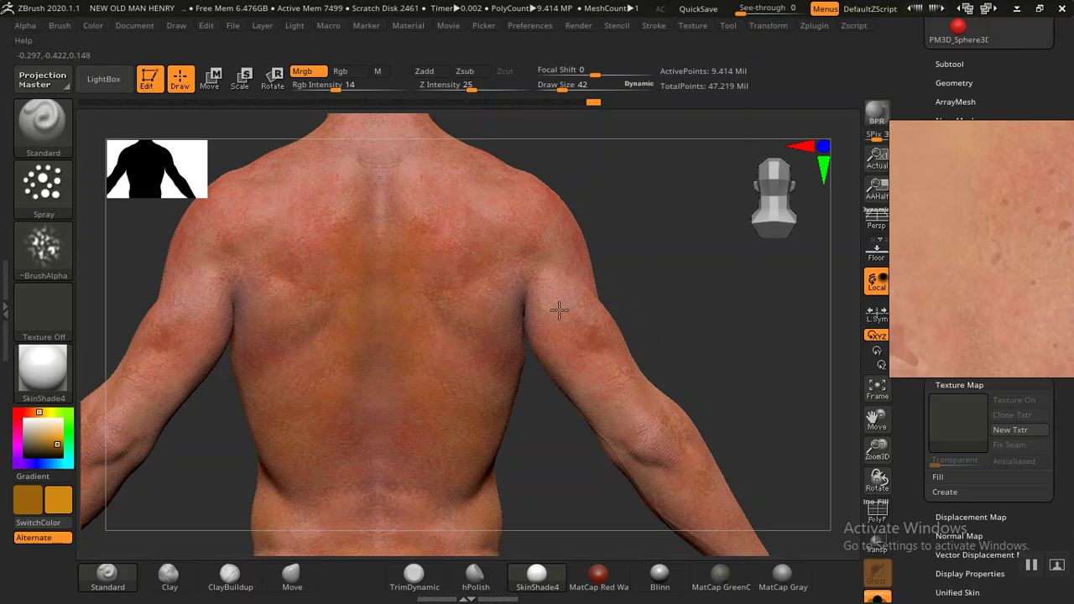
mouse_move(706, 510)
left_mouse_down()
mouse_move(590, 391)
mouse_move(431, 324)
mouse_move(635, 419)
mouse_move(540, 401)
mouse_move(528, 341)
left_mouse_up()
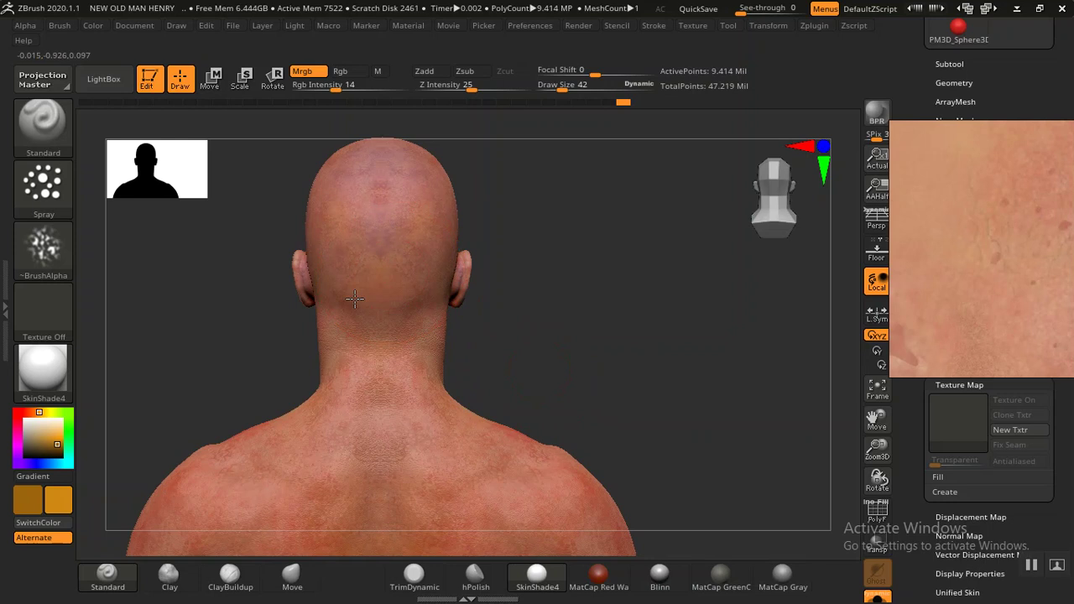
left_click_drag(417, 334, 601, 378, "alt")
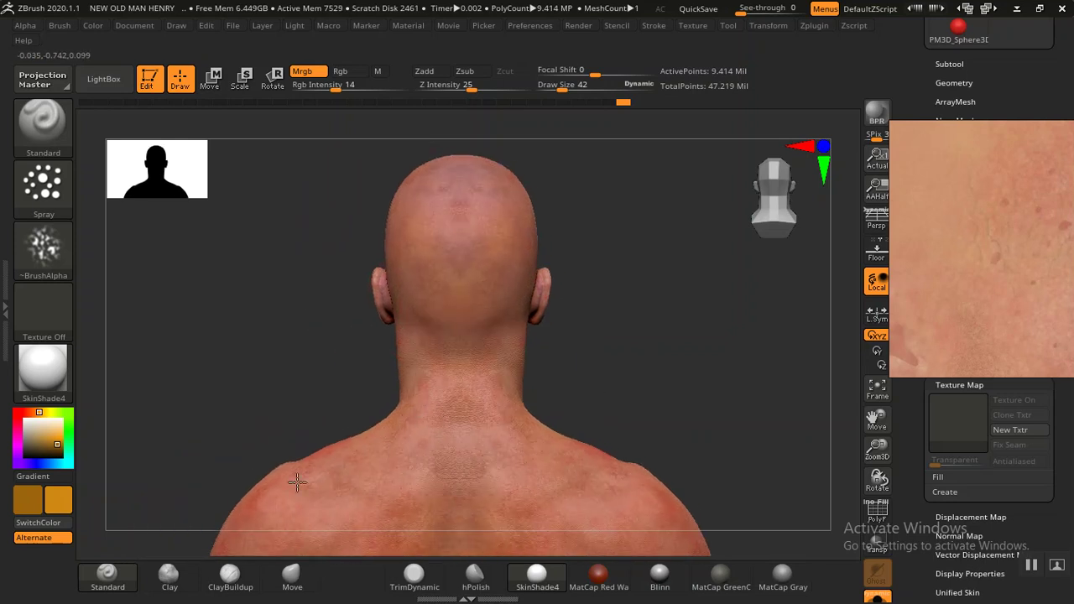
Step: Paint reddish variation on the back and sides of the neck at Draw Size 18
mouse_move(611, 456)
left_mouse_down("alt")
mouse_move(626, 366)
mouse_move(638, 422)
mouse_move(613, 364)
mouse_move(669, 481)
left_mouse_up("alt")
left_click_drag(595, 427, 373, 384)
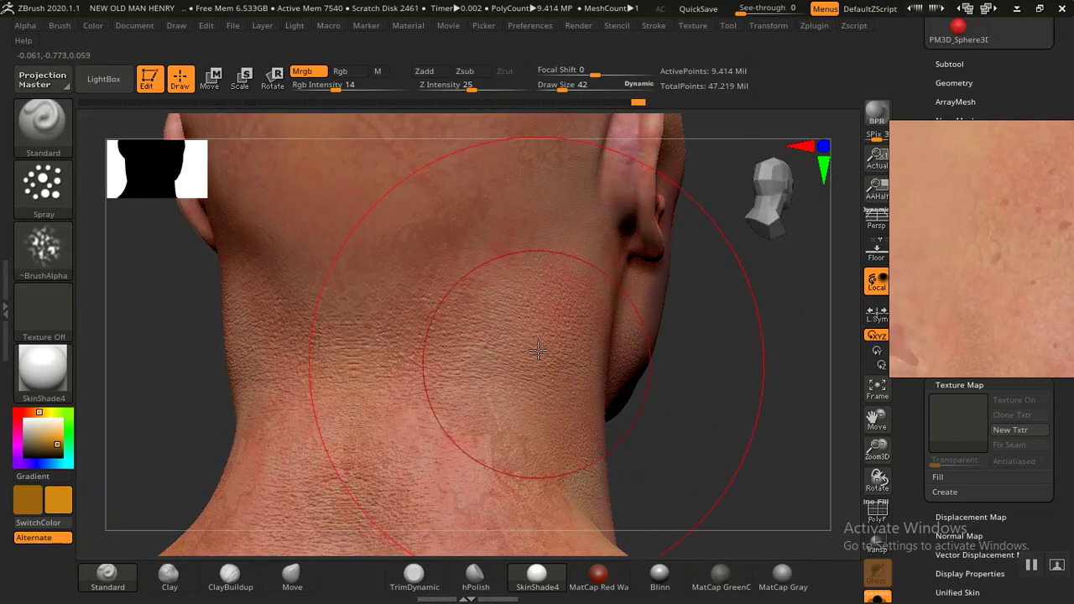
key("bracketleft")
key("bracketleft")
key("bracketleft")
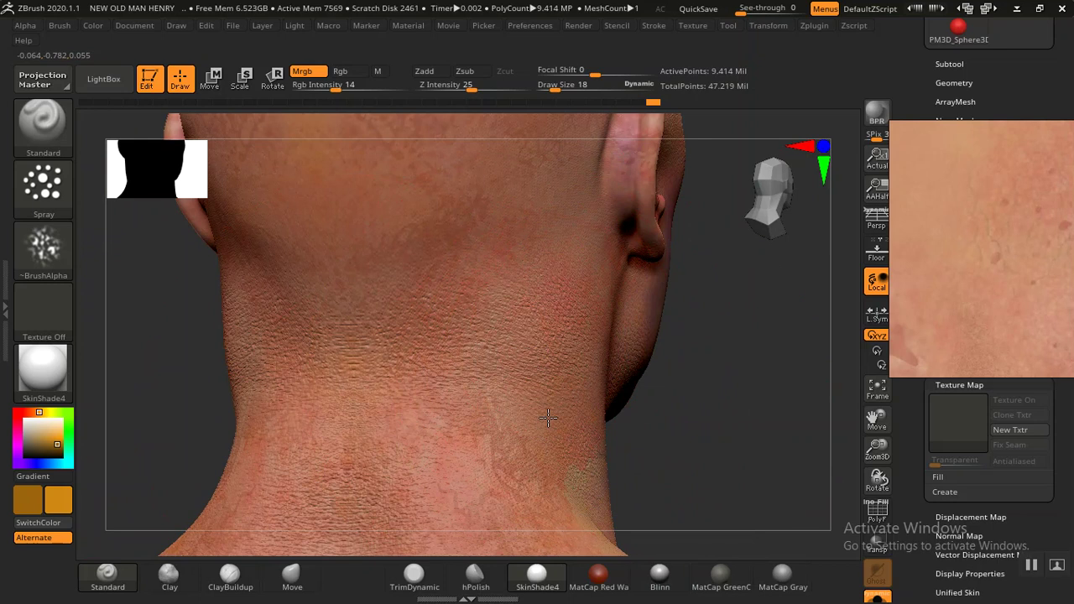
left_click_drag(743, 456, 594, 402)
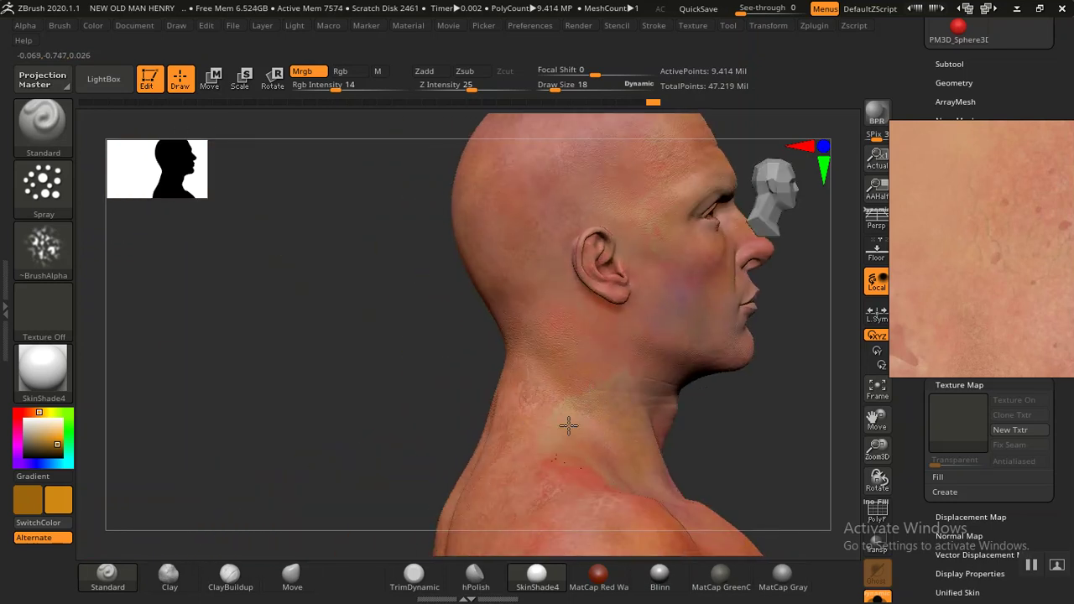
left_click_drag(767, 436, 663, 404)
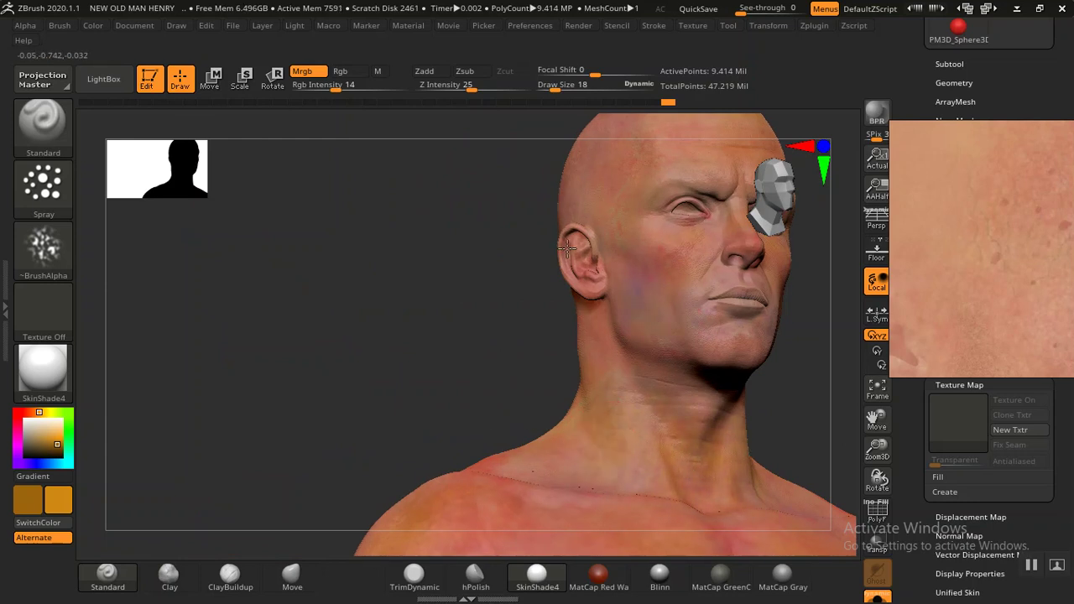
Step: Paint warm tones around the cheeks and mouth at Draw Size 9, then sample a skin colour with C
left_click_drag(417, 360, 672, 419)
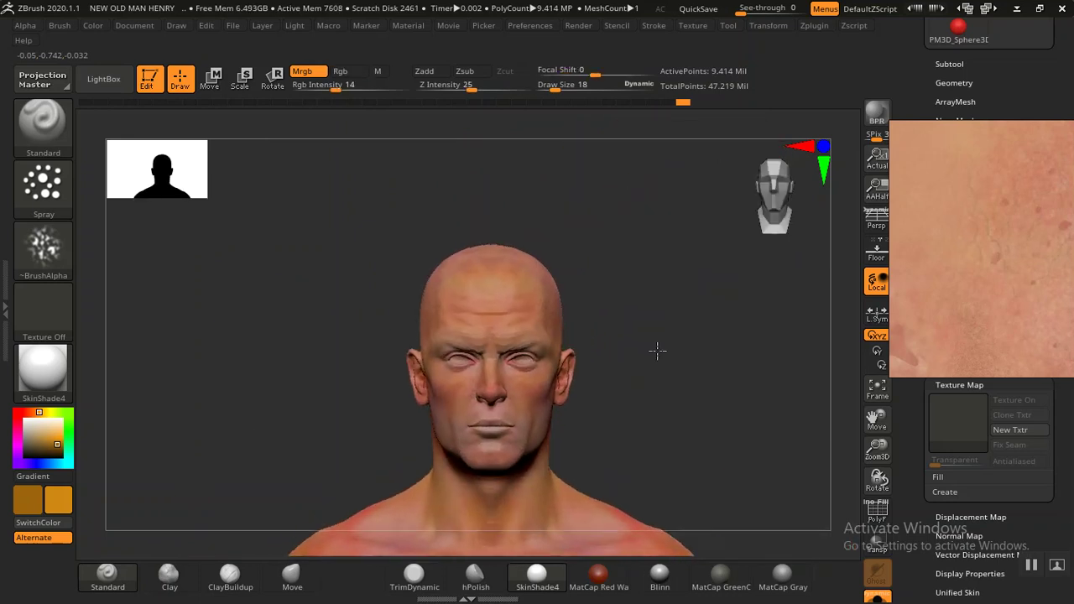
scroll(657, 350, "up", 4)
scroll(622, 373, "up", 2)
key("[")
key("[")
key("[")
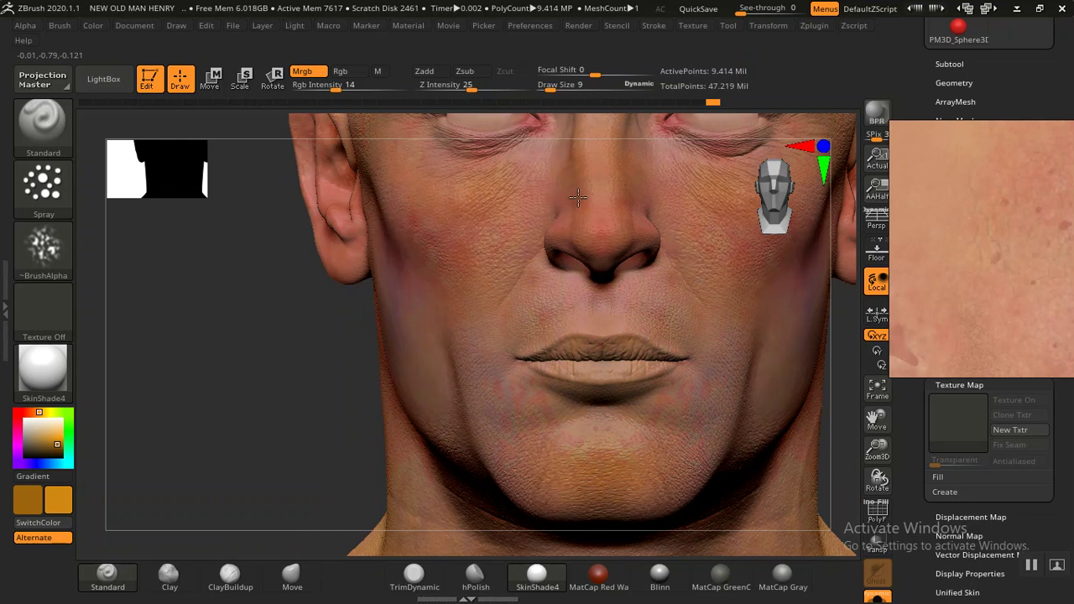
mouse_move(297, 439)
left_mouse_down("alt")
mouse_move(640, 339)
mouse_move(575, 377)
mouse_move(638, 324)
mouse_move(559, 302)
mouse_move(679, 322)
mouse_move(633, 297)
mouse_move(746, 328)
mouse_move(364, 369)
mouse_move(427, 305)
mouse_move(462, 345)
mouse_move(345, 378)
mouse_move(317, 285)
left_mouse_up("alt")
key("c")
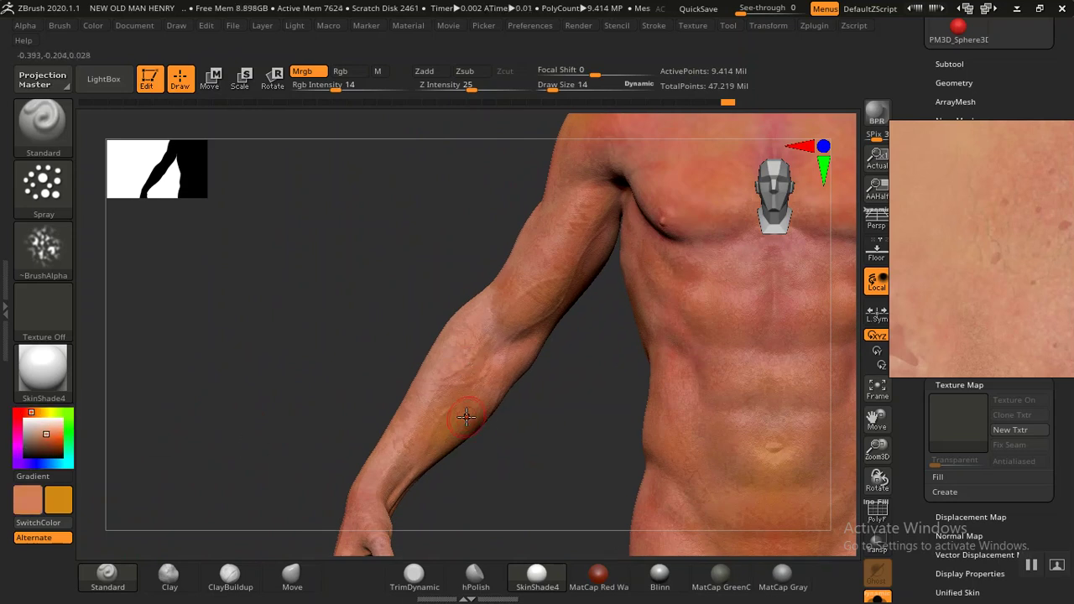
Step: Enlarge the brush to Draw Size 26, sample the skin colour, and paint orange-yellow patches on the forearm and flank
key("bracketright")
key("bracketright")
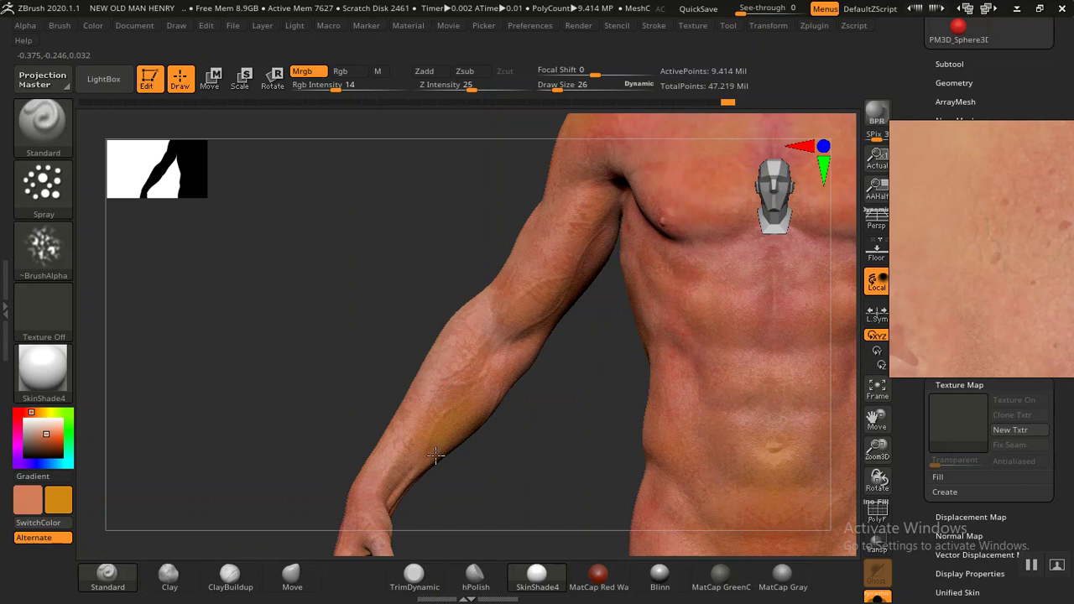
left_click_drag(496, 443, 504, 325, "alt")
left_click_drag(517, 355, 407, 324)
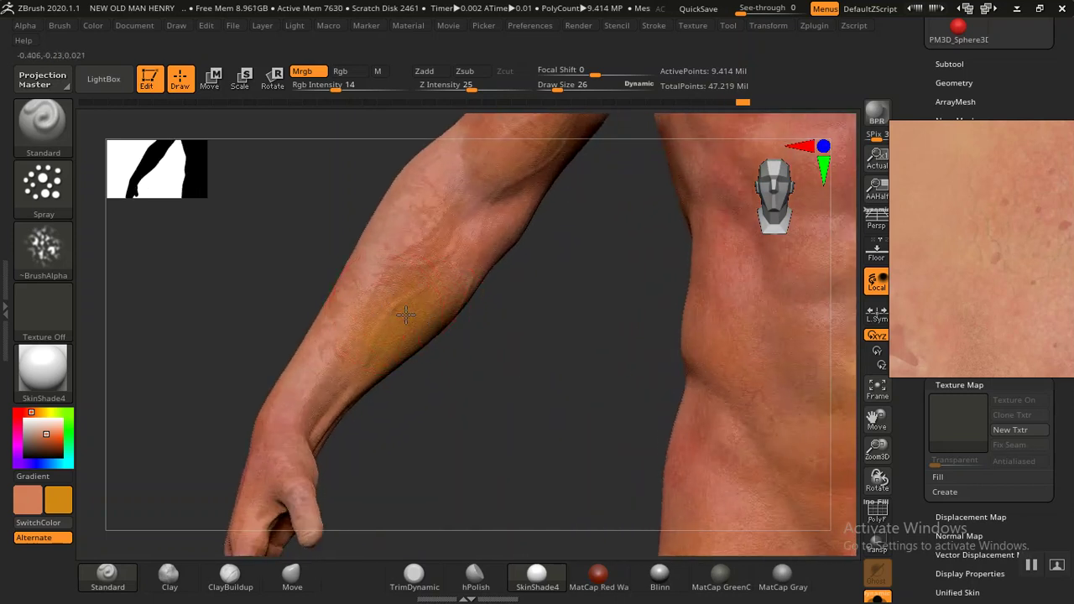
key("c")
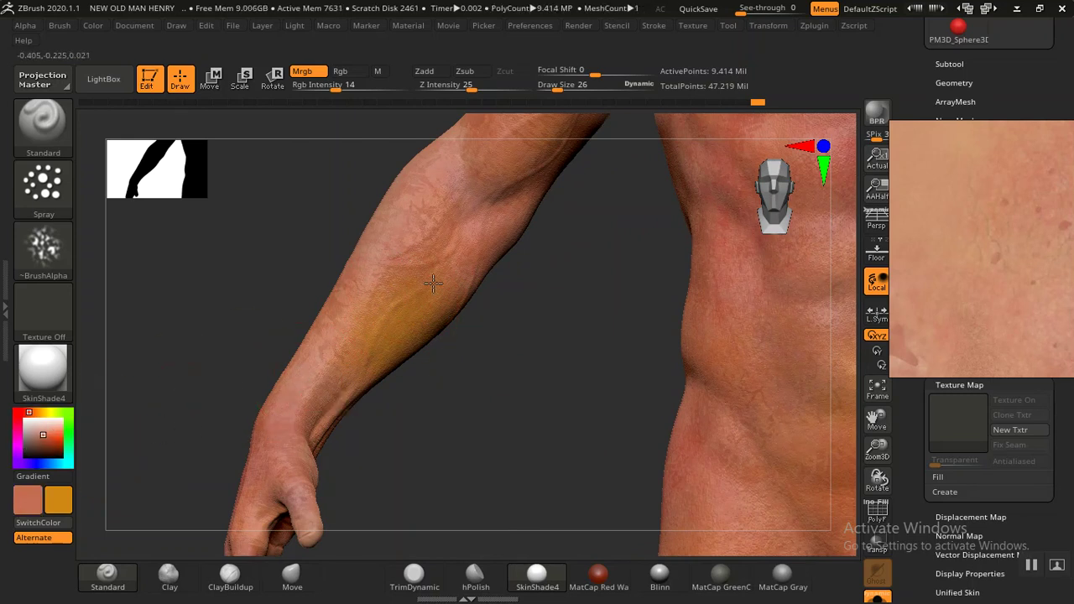
mouse_move(470, 335)
right_mouse_down()
mouse_move(503, 374)
mouse_move(515, 372)
mouse_move(480, 363)
right_mouse_up()
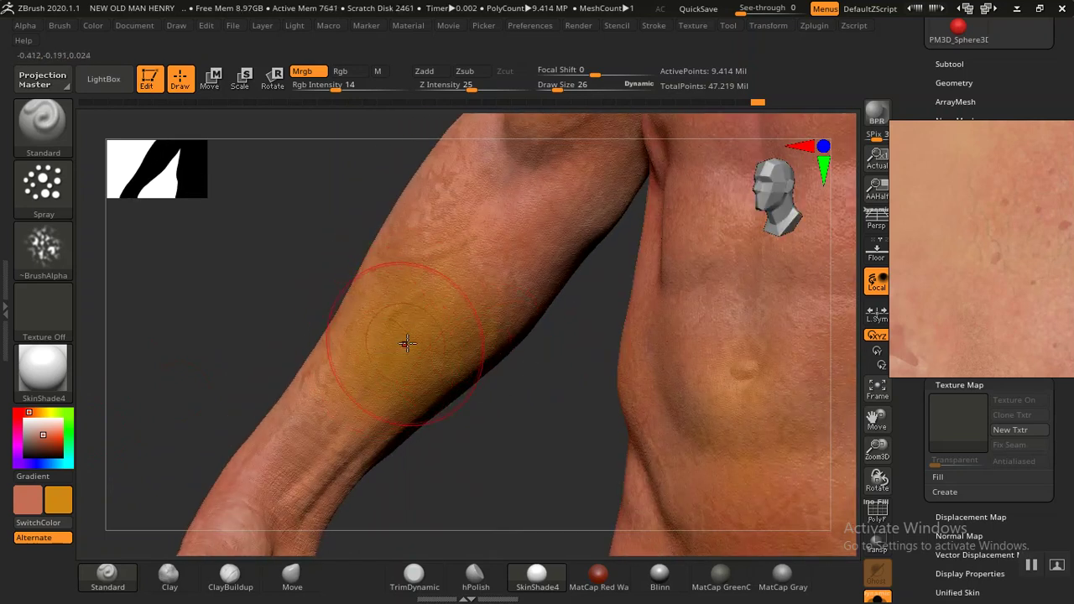
left_click(38, 513)
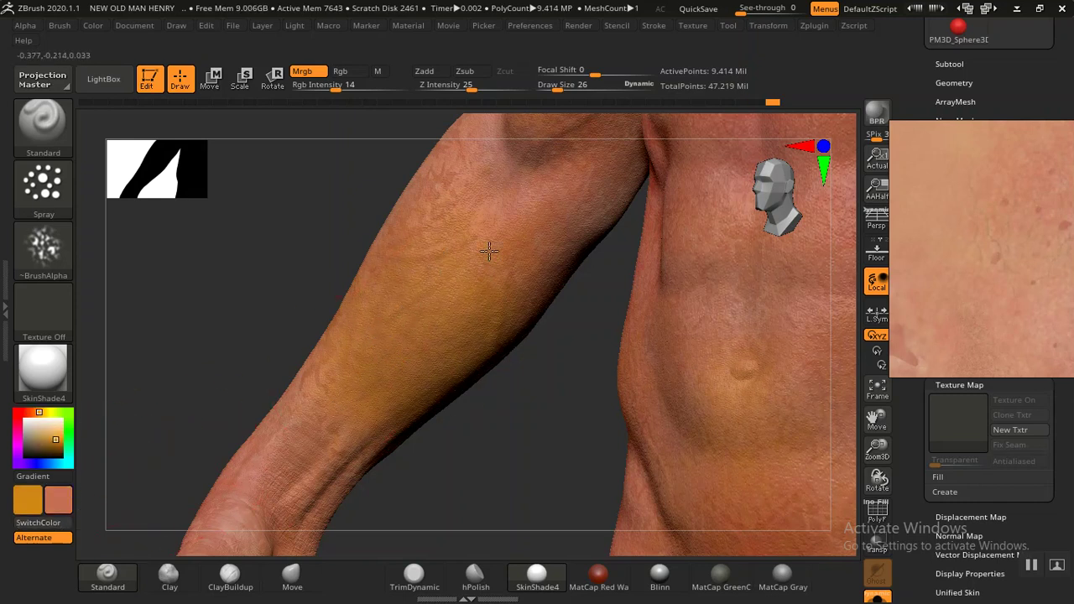
mouse_move(472, 400)
left_mouse_down()
mouse_move(469, 385)
mouse_move(414, 340)
left_mouse_up()
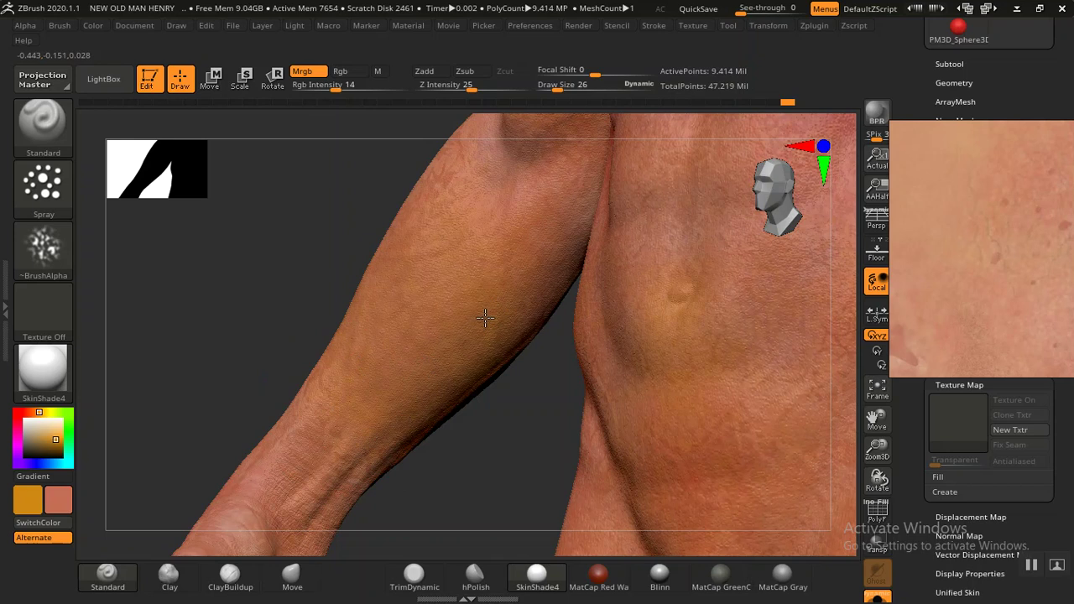
mouse_move(436, 434)
left_mouse_down()
mouse_move(414, 280)
mouse_move(522, 395)
left_mouse_up()
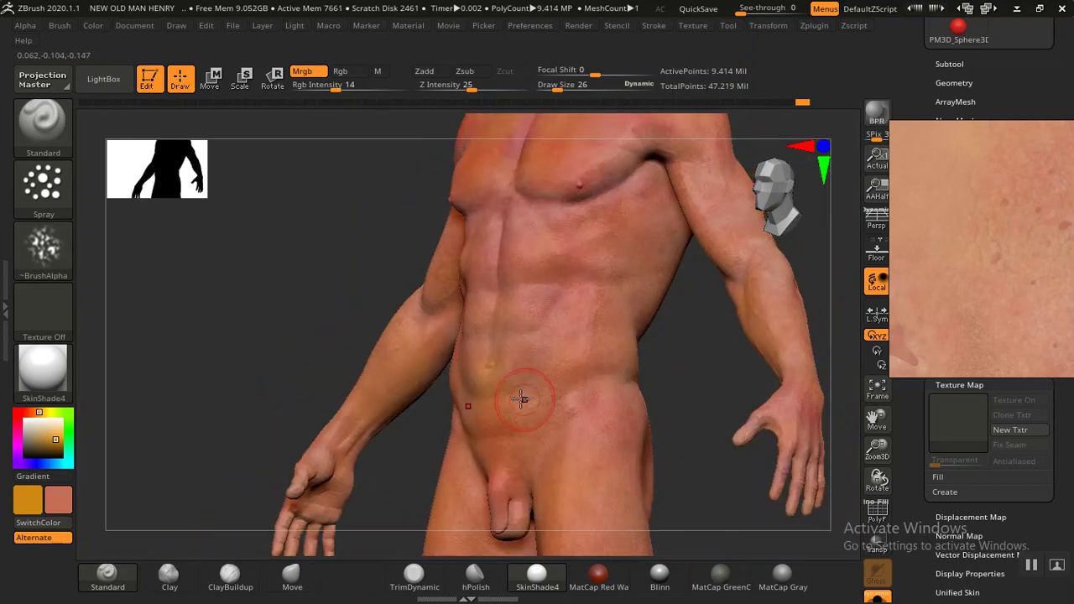
Step: In a frontal view, raise Draw Size to 38 and paint reddish variation over belly, groin and thighs
mouse_move(331, 249)
left_mouse_down()
mouse_move(348, 277)
mouse_move(595, 210)
left_mouse_up()
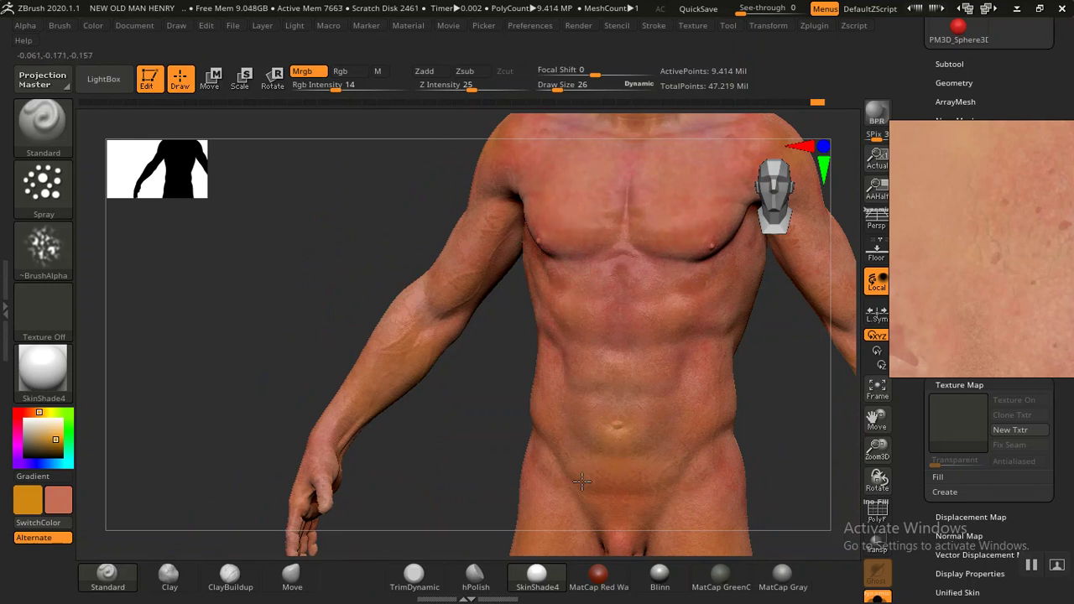
mouse_move(420, 408)
left_mouse_down()
mouse_move(559, 450)
mouse_move(575, 378)
left_mouse_up()
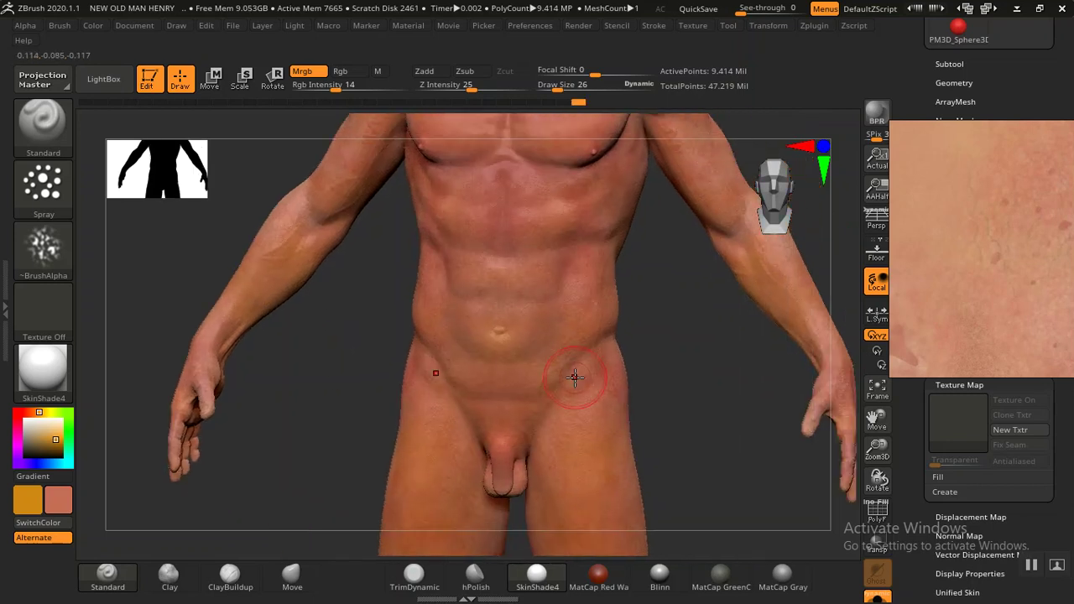
key("bracketright")
mouse_move(688, 333)
left_mouse_down()
mouse_move(542, 314)
mouse_move(582, 337)
left_mouse_up()
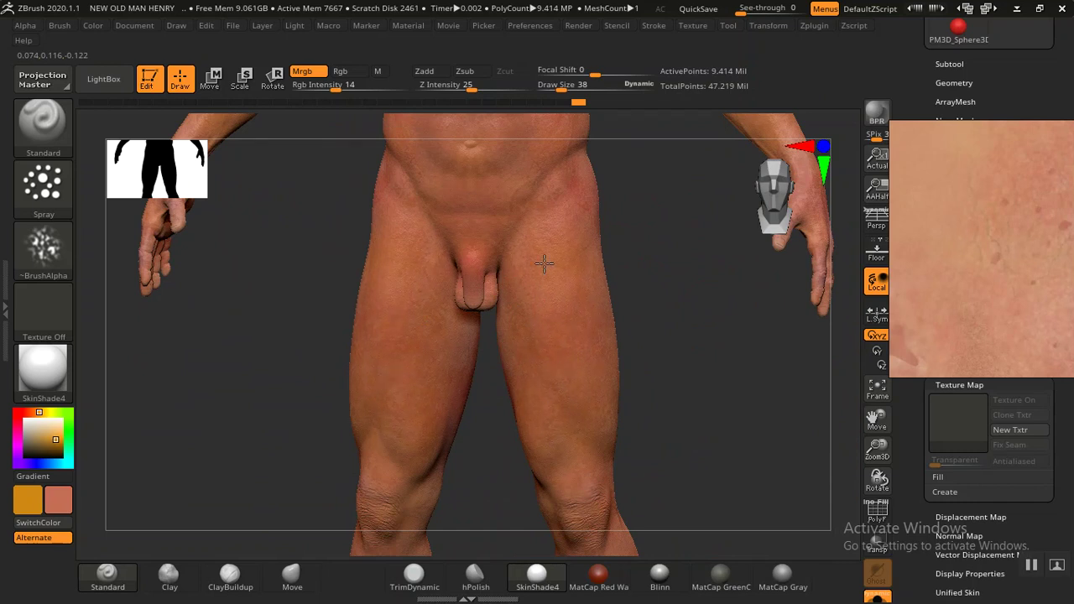
mouse_move(519, 291)
left_mouse_down()
mouse_move(252, 383)
mouse_move(439, 355)
mouse_move(612, 439)
mouse_move(600, 363)
mouse_move(568, 305)
mouse_move(604, 283)
mouse_move(573, 265)
mouse_move(576, 280)
mouse_move(419, 343)
mouse_move(406, 295)
mouse_move(420, 223)
mouse_move(616, 276)
mouse_move(580, 263)
mouse_move(587, 330)
mouse_move(498, 343)
mouse_move(425, 219)
left_mouse_up()
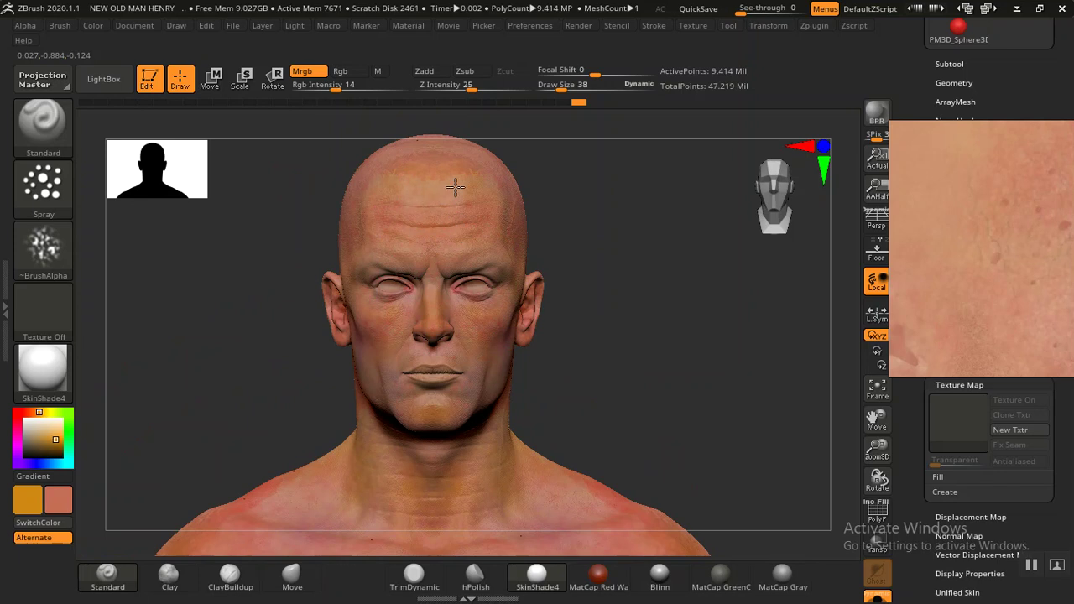
Step: Zoom into the forehead and paint reddish tint on the brow and temple with a smaller brush (14–18)
left_click_drag(454, 186, 599, 364, "alt")
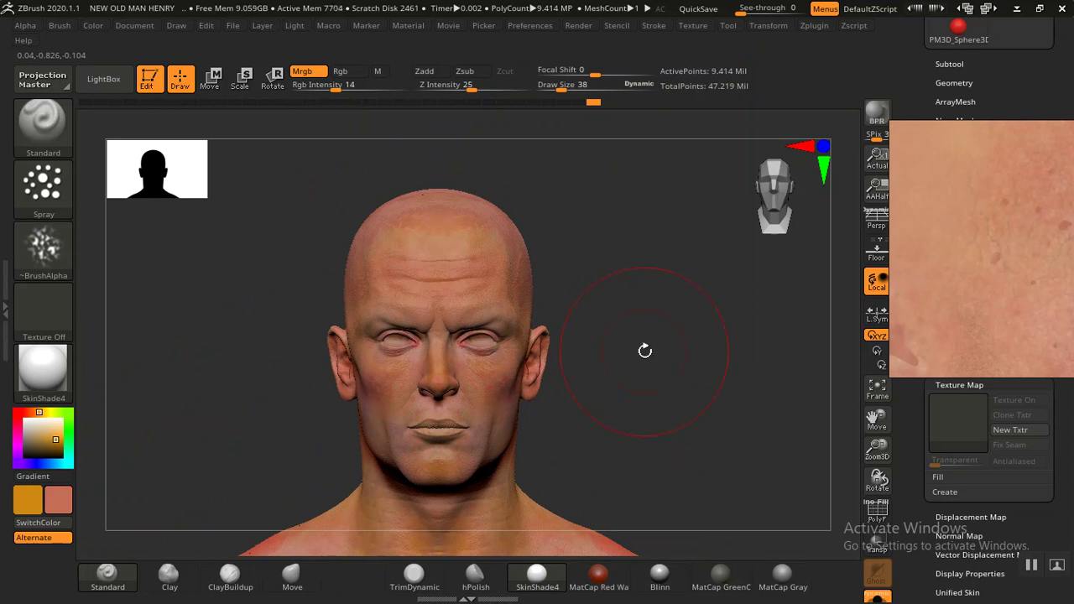
mouse_move(635, 370)
left_mouse_down("alt")
mouse_move(747, 500)
mouse_move(722, 391)
mouse_move(758, 338)
mouse_move(655, 327)
left_mouse_up("alt")
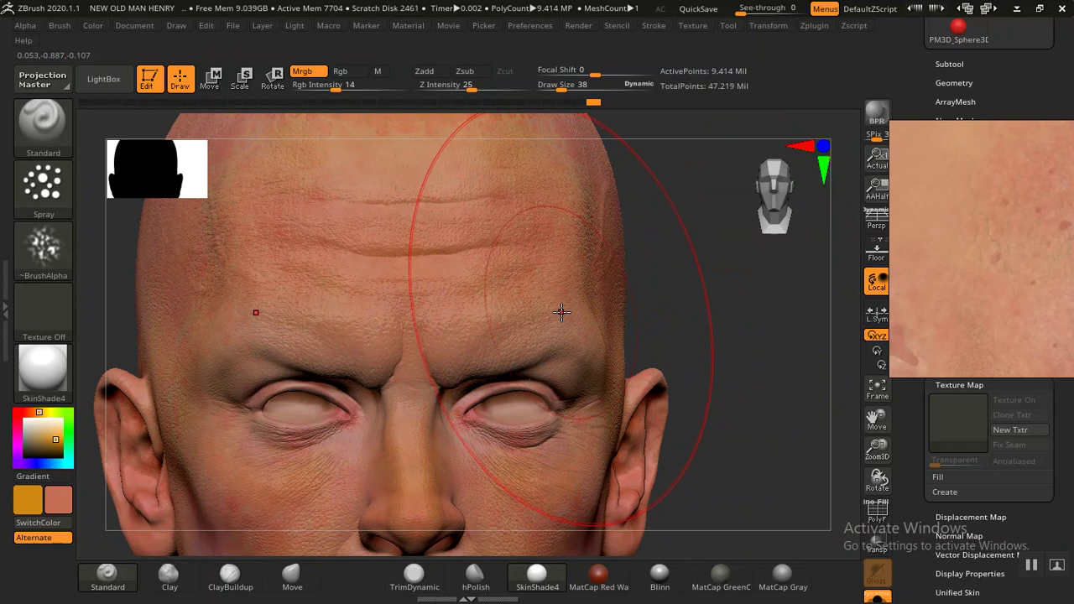
key("bracketleft")
key("bracketleft")
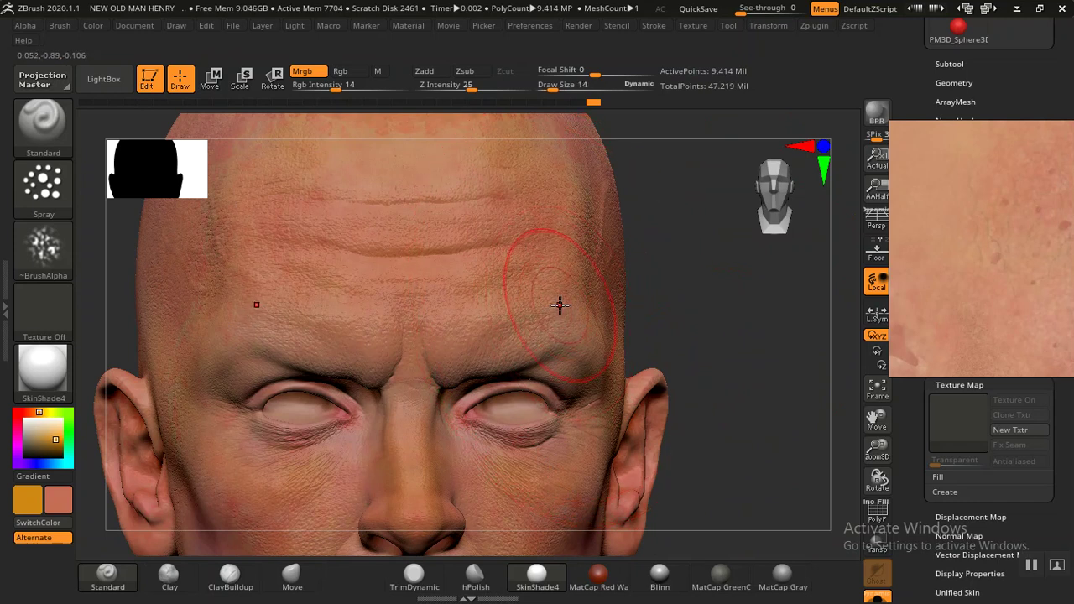
key("bracketright")
mouse_move(727, 359)
left_mouse_down("alt")
mouse_move(647, 341)
mouse_move(668, 352)
left_mouse_up("alt")
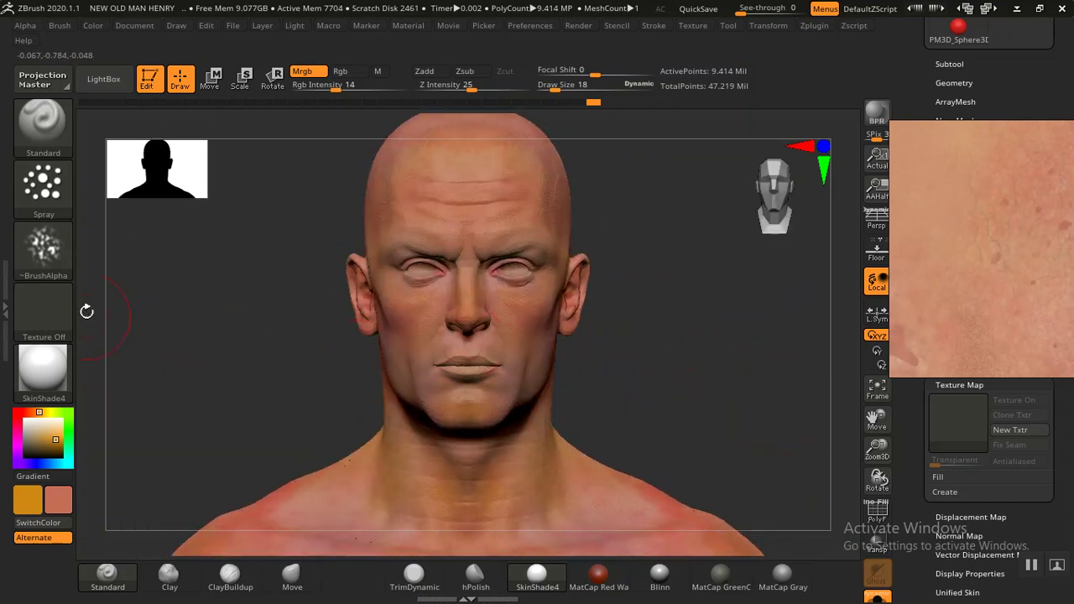
Step: Switch the brush stroke type to Freehand
left_click(44, 191)
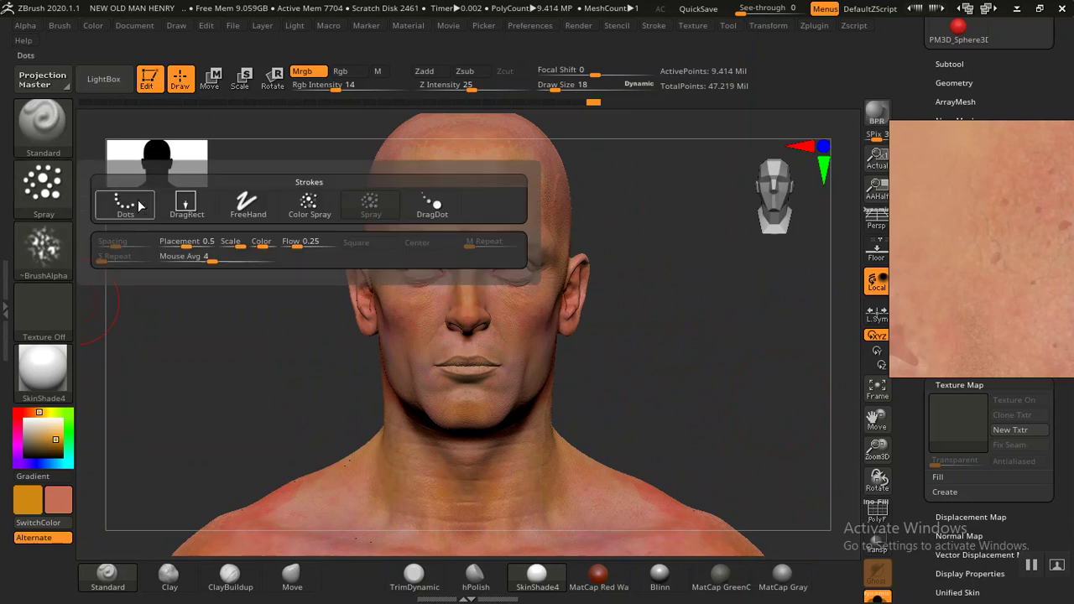
left_click(243, 208)
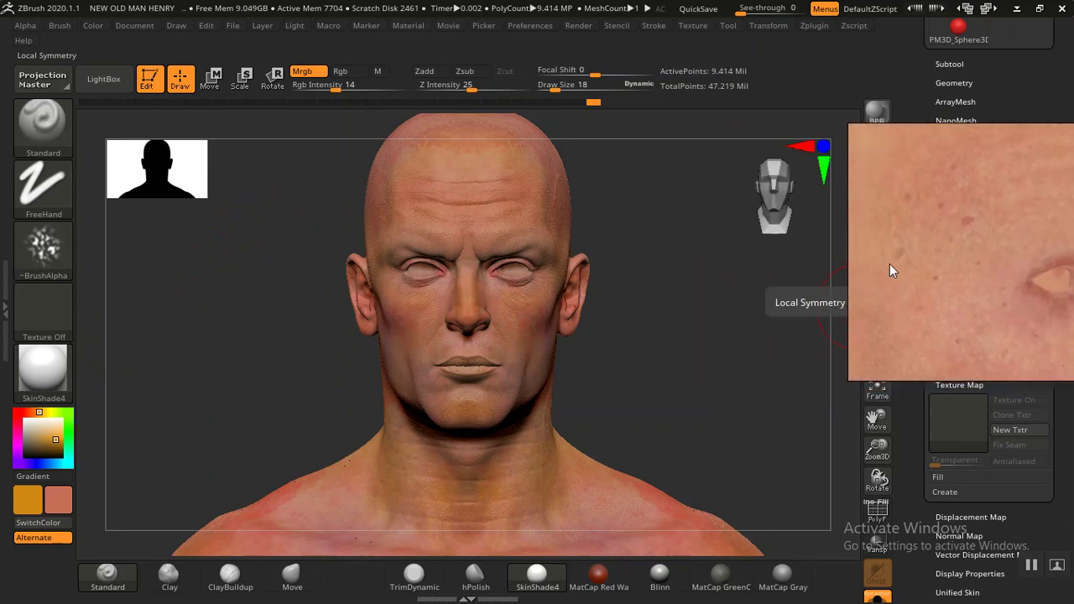
mouse_move(714, 298)
left_mouse_down()
mouse_move(659, 292)
mouse_move(666, 299)
mouse_move(646, 316)
left_mouse_up()
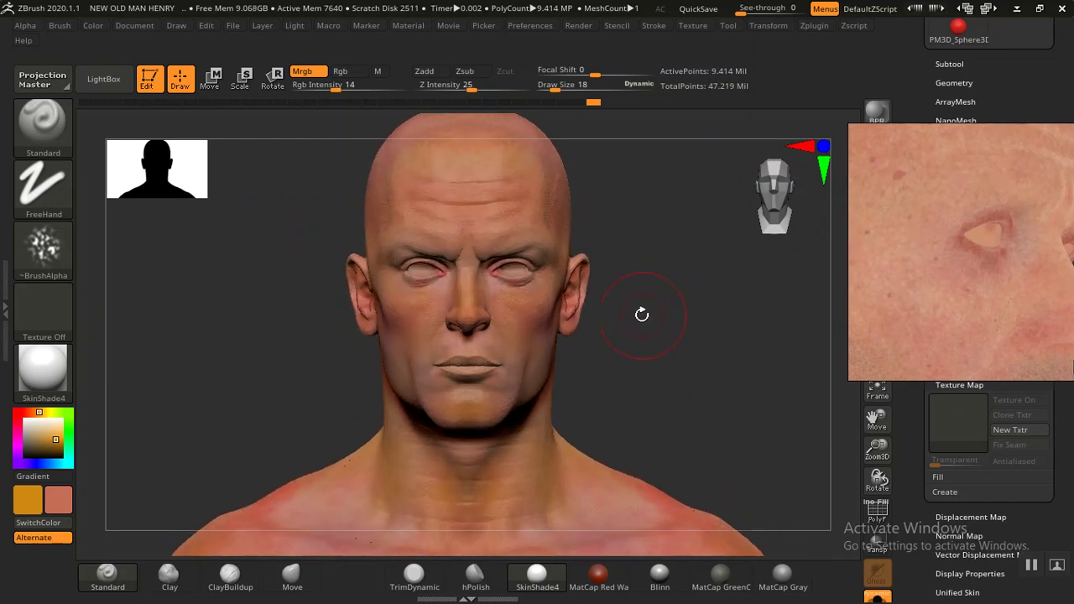
Step: Pick a light tan paint colour and look over the top of the skull
left_click(51, 429)
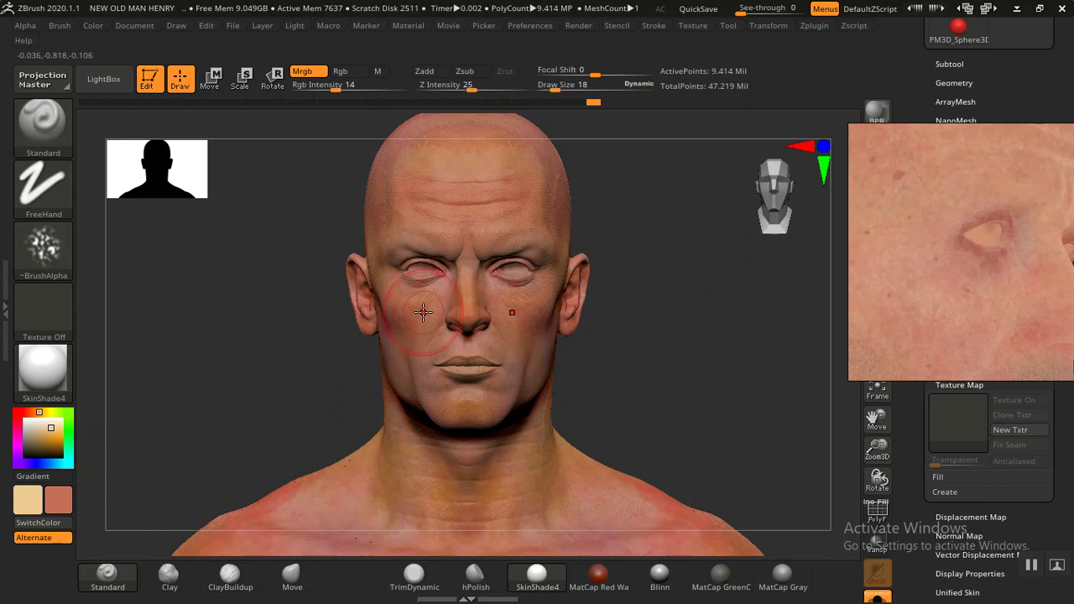
mouse_move(285, 257)
left_mouse_down("alt")
mouse_move(285, 344)
mouse_move(299, 383)
left_mouse_up("alt")
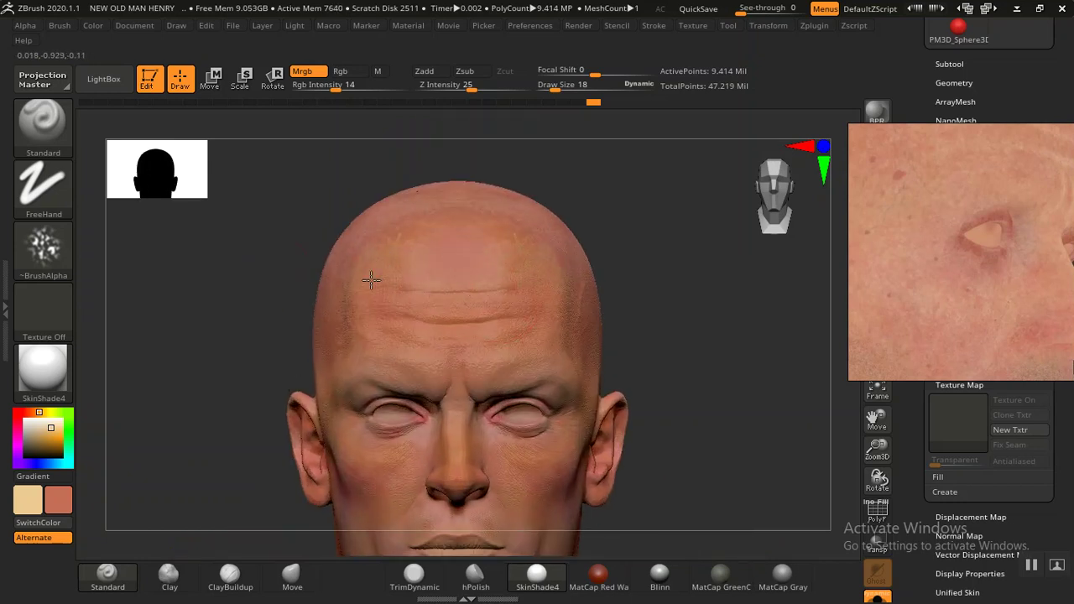
mouse_move(643, 317)
left_mouse_down()
mouse_move(649, 352)
mouse_move(690, 367)
mouse_move(704, 416)
mouse_move(407, 355)
left_mouse_up()
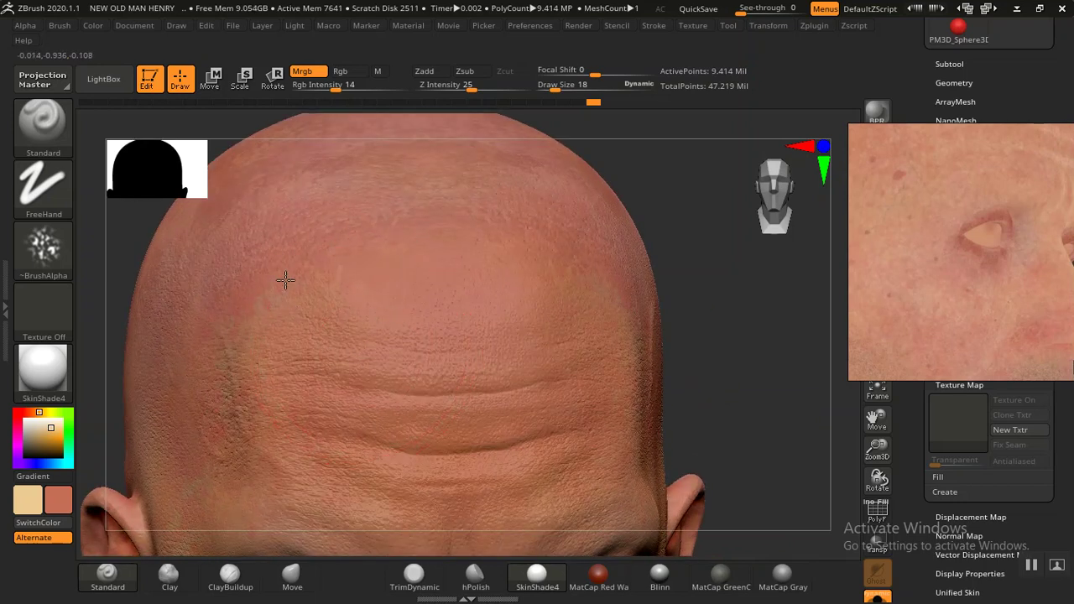
mouse_move(761, 412)
left_mouse_down()
mouse_move(621, 369)
mouse_move(590, 297)
mouse_move(648, 346)
mouse_move(629, 376)
mouse_move(592, 355)
mouse_move(623, 347)
mouse_move(590, 384)
mouse_move(545, 370)
left_mouse_up()
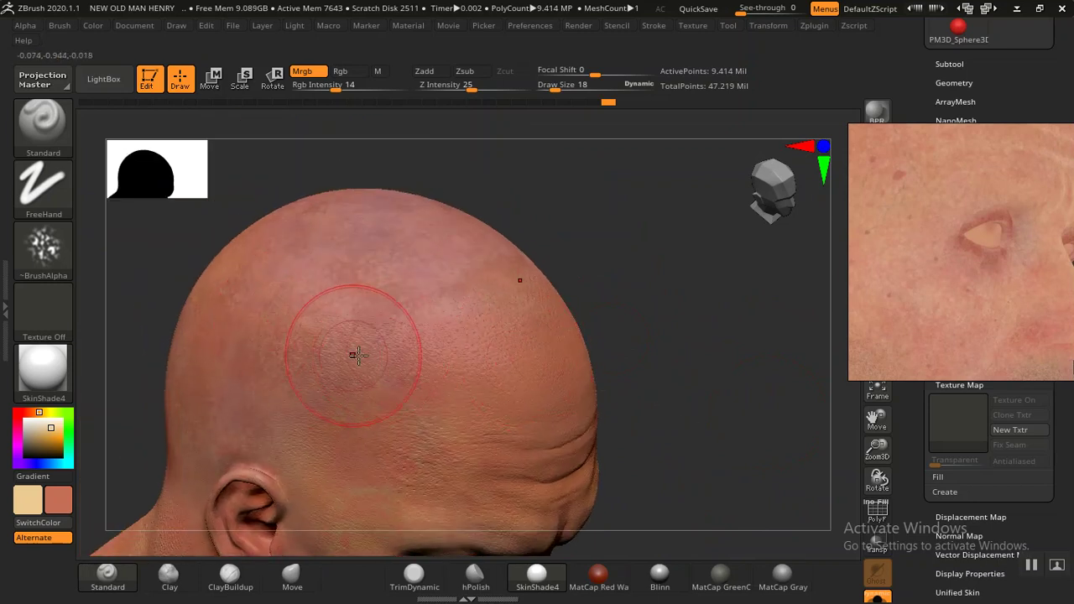
scroll(964, 284, "up", 3)
scroll(964, 290, "down", 2)
mouse_move(595, 315)
left_mouse_down()
mouse_move(616, 318)
mouse_move(386, 335)
left_mouse_up()
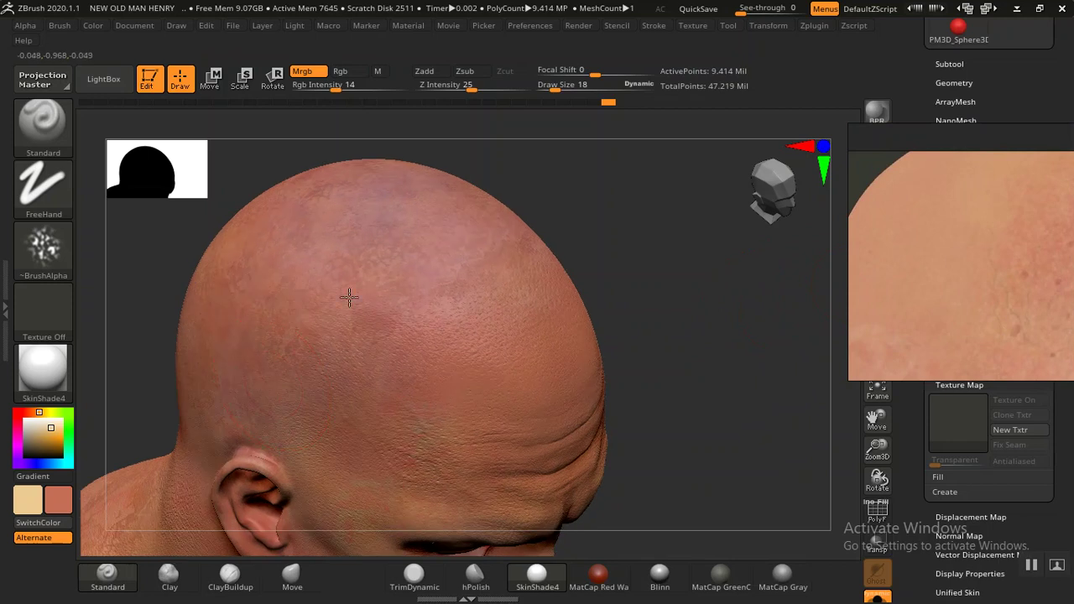
Step: Refine the main skin colour to a salmon tone and swap main and secondary with SwitchColor
left_click(48, 430)
left_click_drag(48, 431, 48, 428)
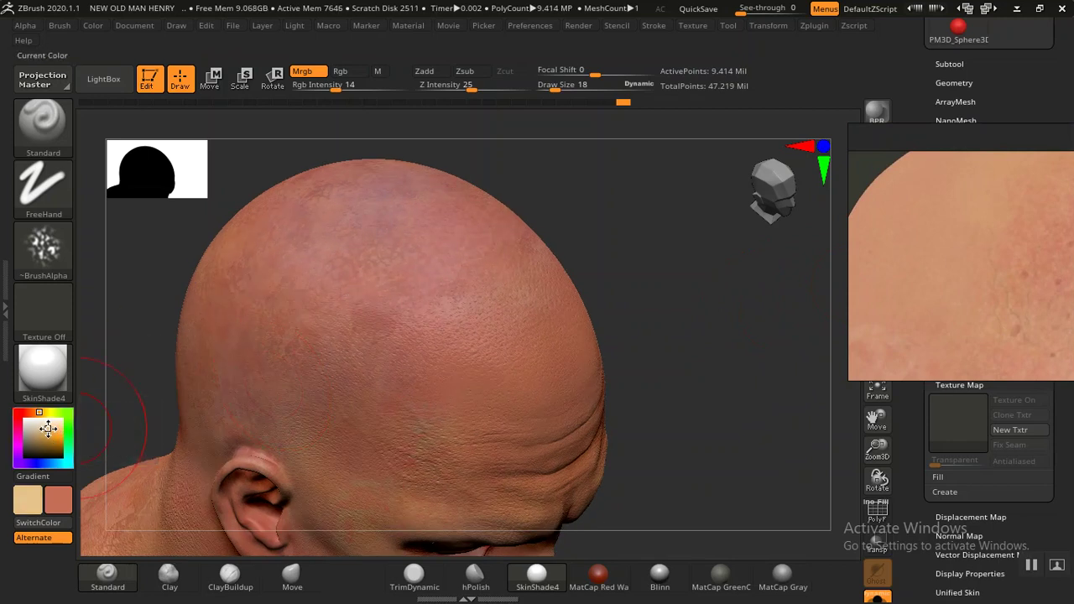
mouse_move(58, 500)
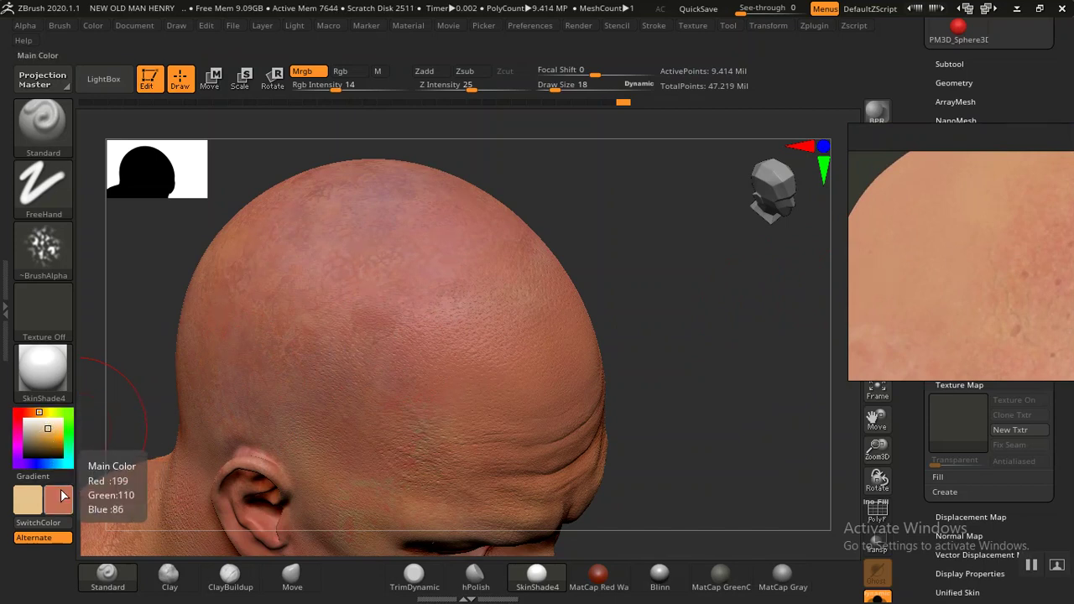
left_click(51, 509)
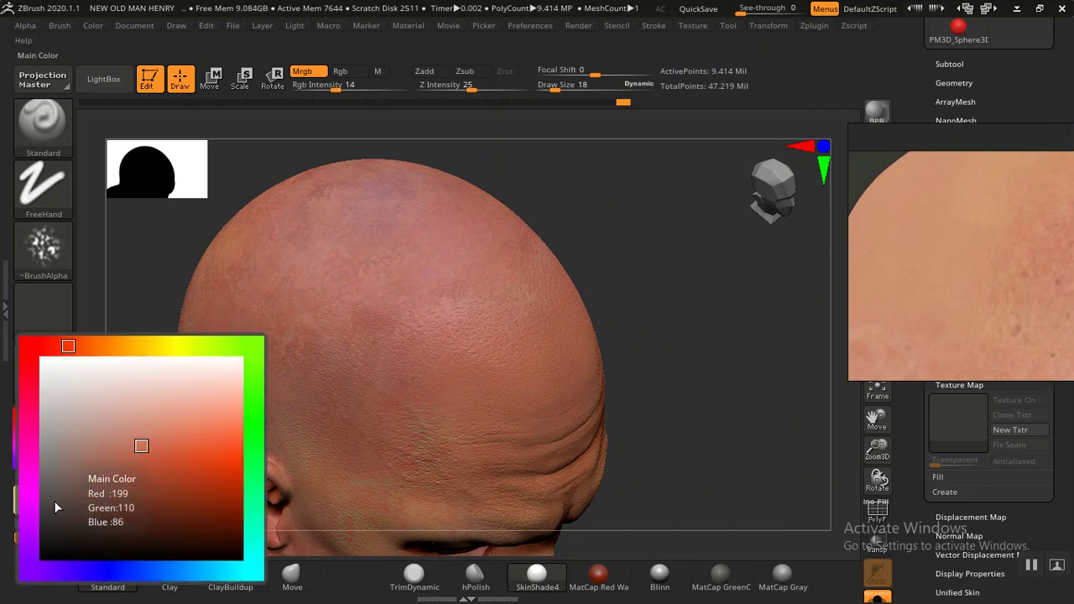
left_click(154, 319)
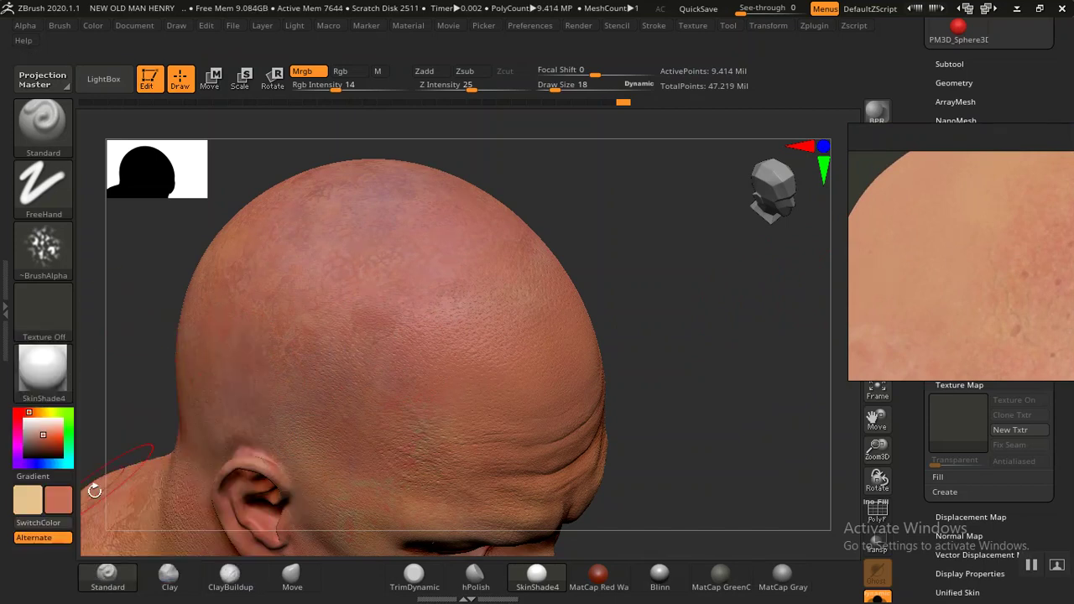
left_click(38, 522)
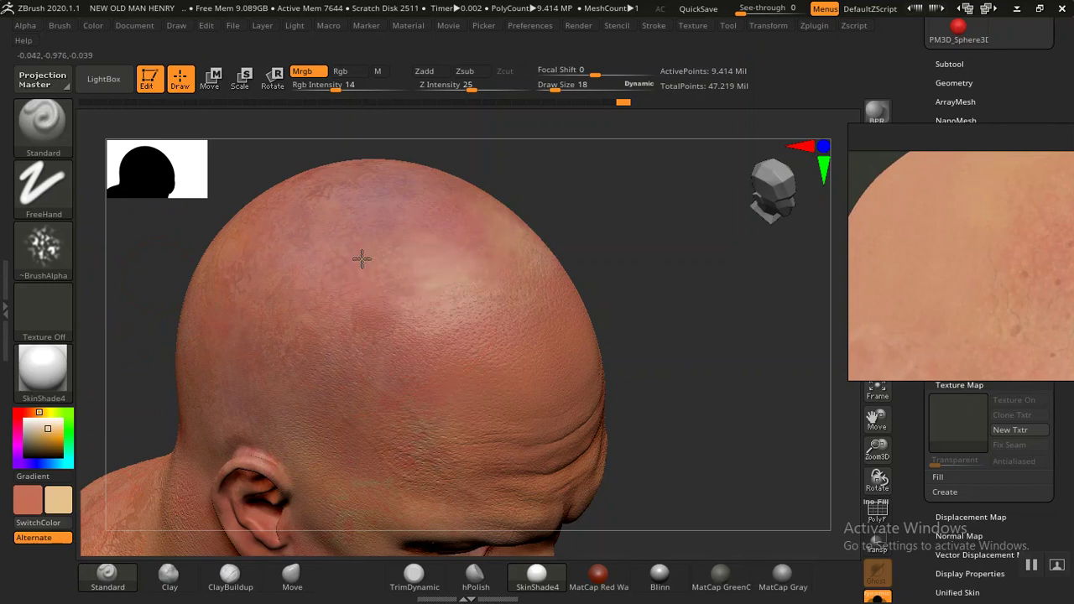
Step: Lighten the secondary beige and rotate the model to face the back of the head
key("ctrl")
left_click_drag(428, 313, 391, 344, "ctrl")
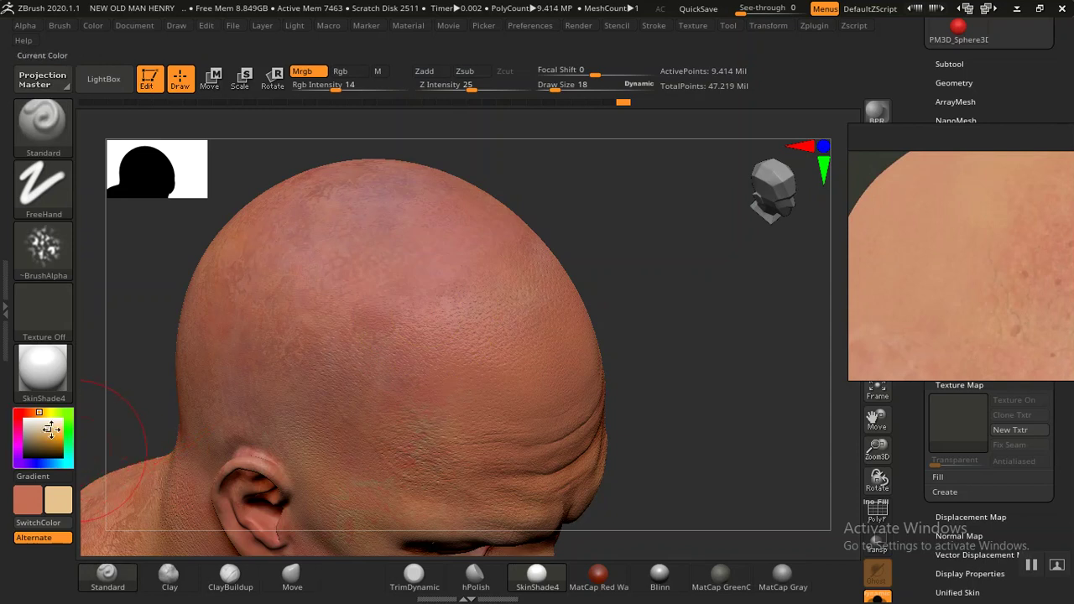
left_click_drag(48, 431, 50, 432)
mouse_move(657, 339)
left_mouse_down()
mouse_move(719, 307)
mouse_move(278, 328)
mouse_move(298, 343)
mouse_move(518, 374)
mouse_move(515, 360)
mouse_move(540, 338)
mouse_move(467, 308)
left_mouse_up()
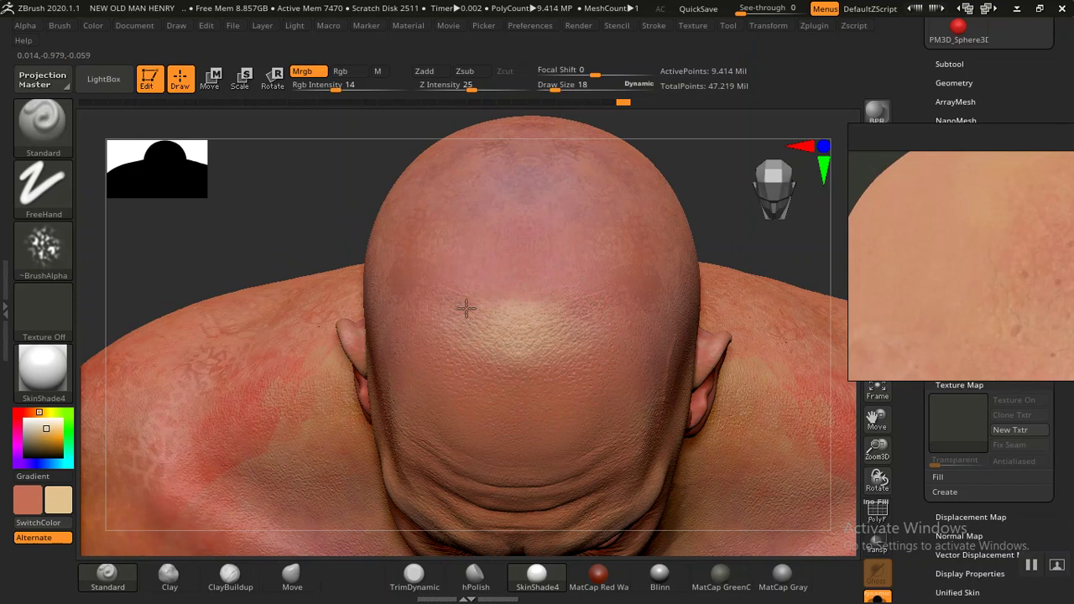
Step: Undo the stray tan patch, pick an orange-tan secondary colour, and paint over the upper scalp
key("ctrl")
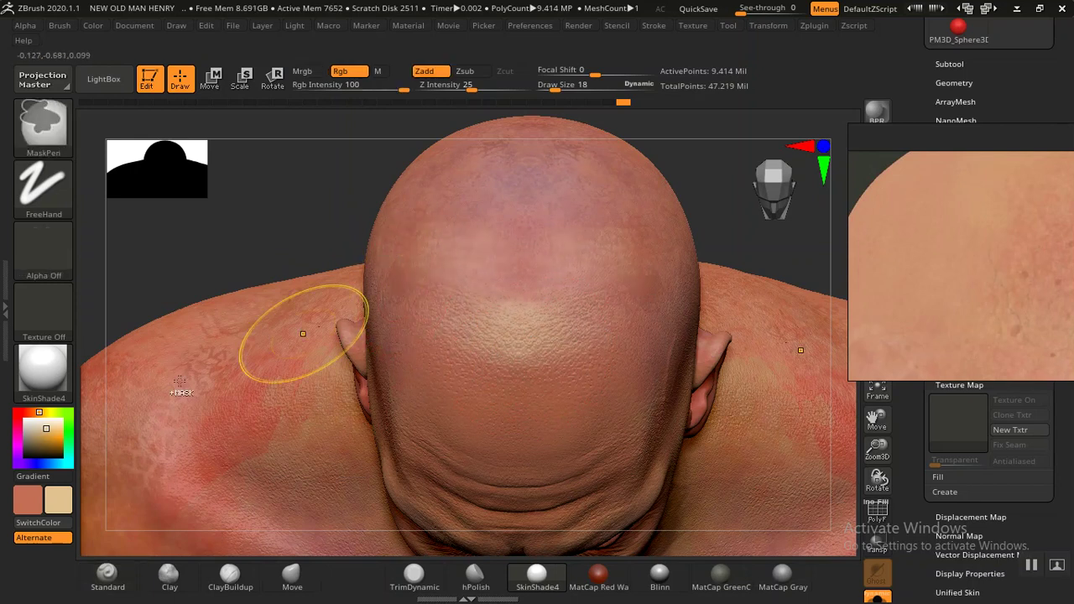
key("ctrl+z")
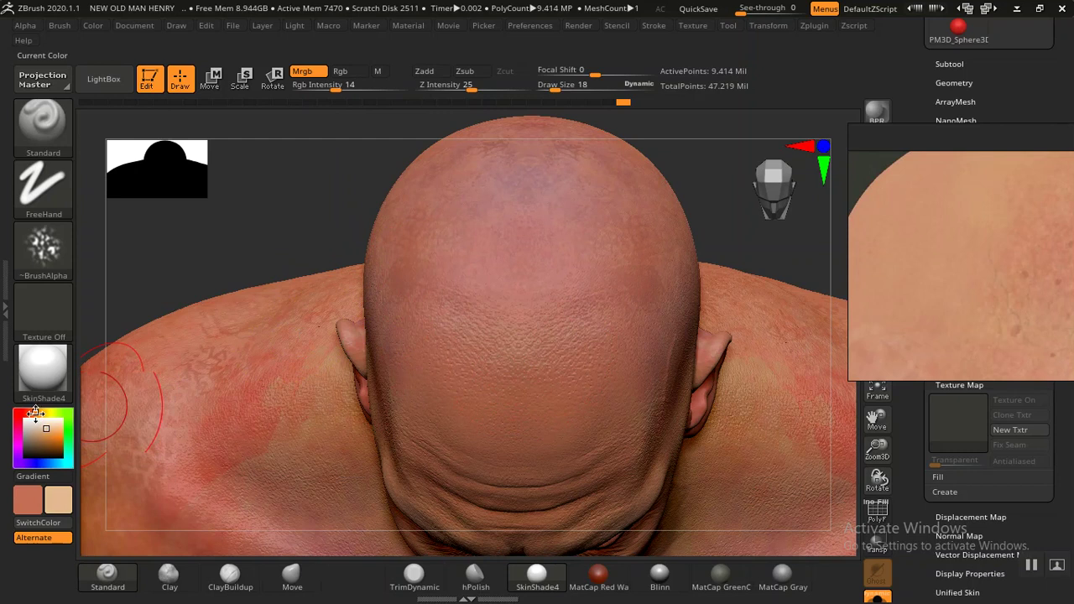
left_click(47, 432)
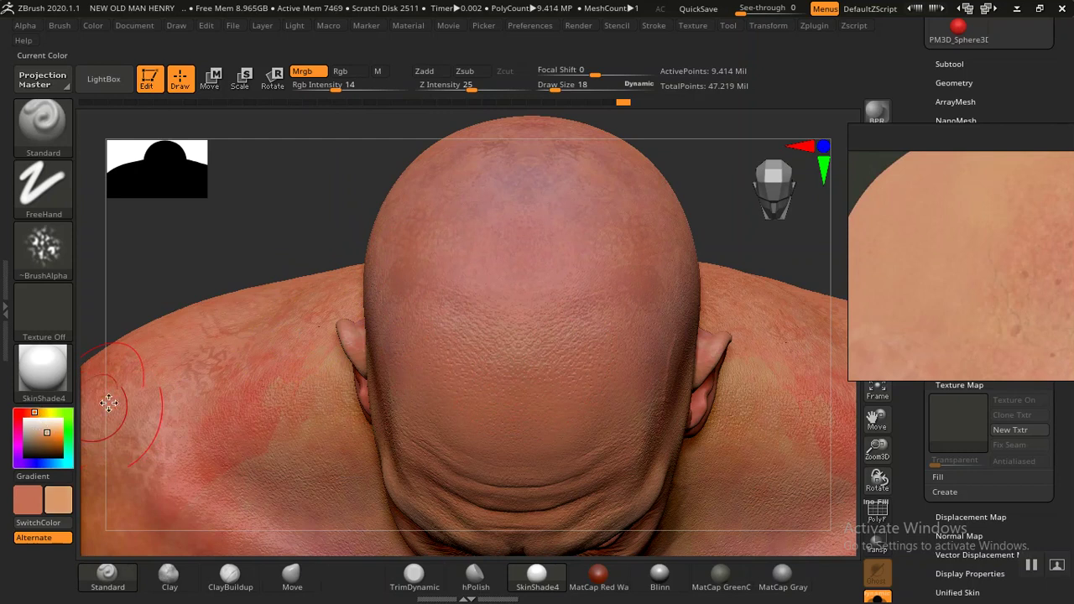
left_click_drag(443, 246, 506, 249)
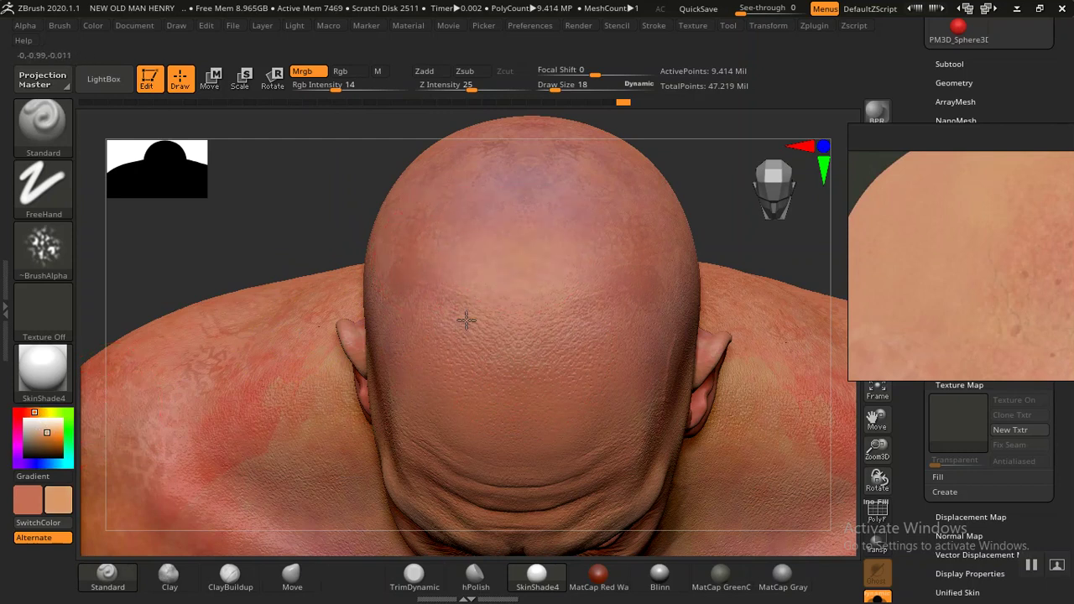
mouse_move(319, 240)
left_mouse_down()
mouse_move(351, 223)
mouse_move(520, 297)
mouse_move(590, 347)
mouse_move(470, 335)
mouse_move(628, 344)
mouse_move(451, 347)
left_mouse_up()
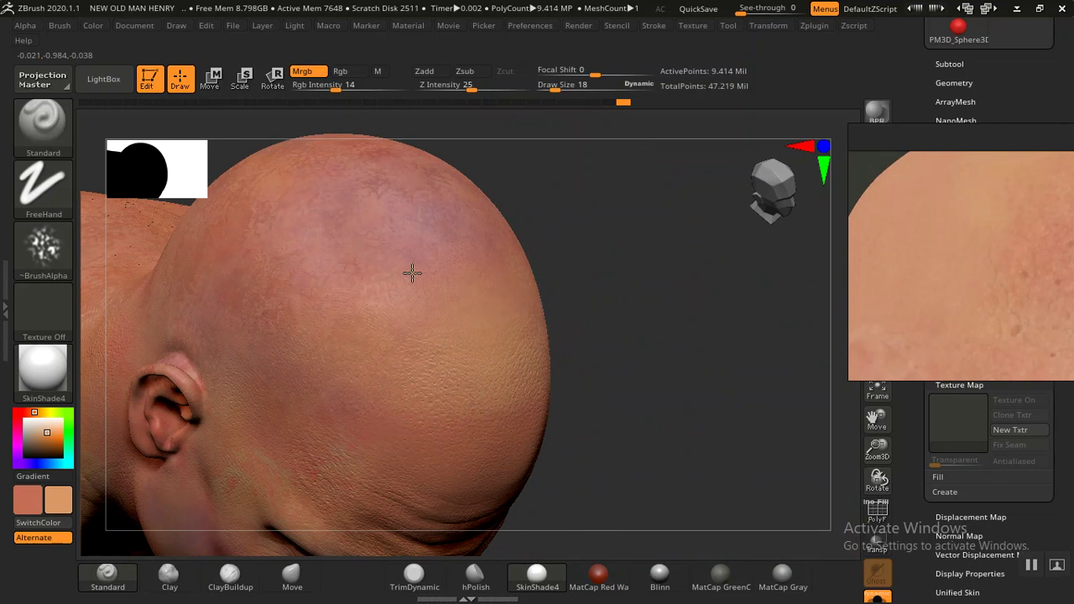
mouse_move(439, 245)
left_mouse_down()
mouse_move(467, 232)
mouse_move(311, 211)
mouse_move(313, 199)
mouse_move(393, 182)
mouse_move(336, 196)
left_mouse_up()
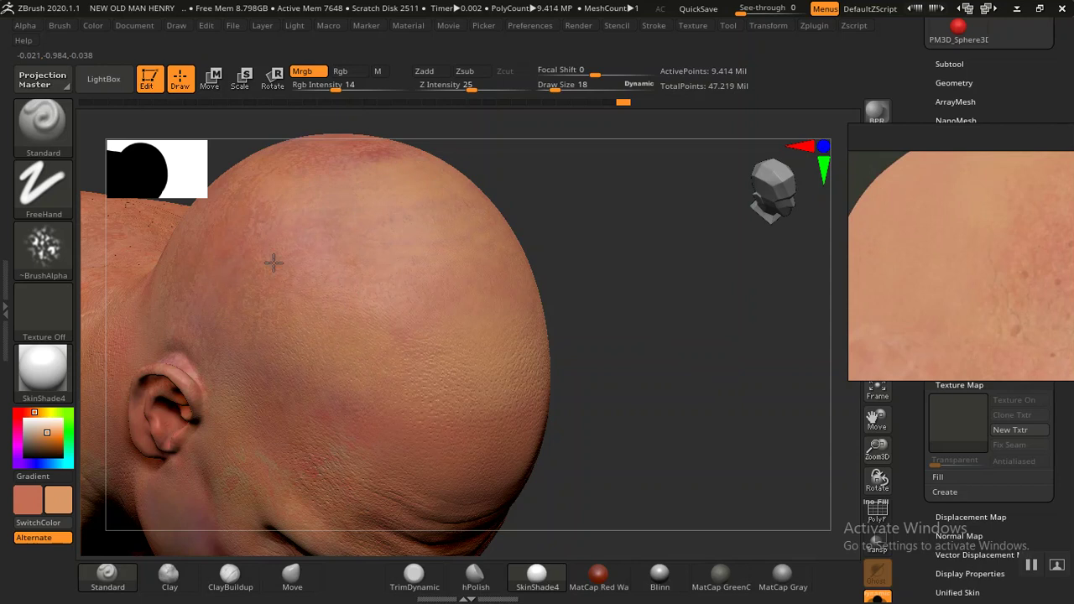
Step: Cover the remaining purplish patches on top of the head with even skin tone
mouse_move(585, 311)
left_mouse_down()
mouse_move(532, 328)
mouse_move(232, 340)
mouse_move(457, 379)
left_mouse_up()
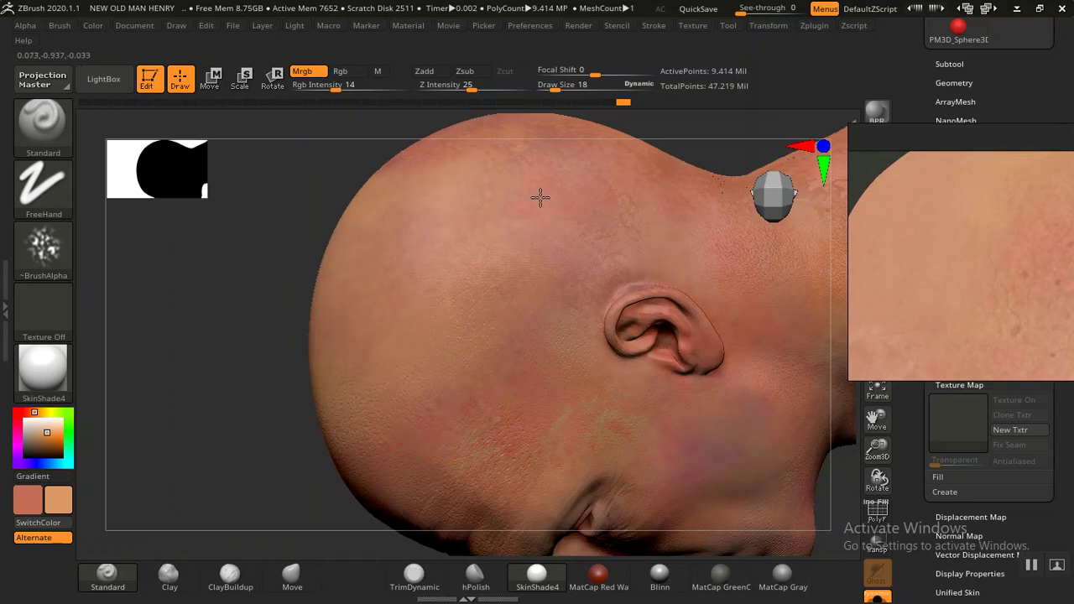
mouse_move(367, 345)
left_mouse_down()
mouse_move(221, 419)
mouse_move(260, 352)
mouse_move(223, 496)
mouse_move(446, 384)
left_mouse_up()
mouse_move(529, 293)
left_mouse_down()
mouse_move(422, 288)
mouse_move(452, 238)
mouse_move(423, 336)
left_mouse_up()
mouse_move(434, 280)
right_mouse_down()
mouse_move(379, 324)
mouse_move(439, 328)
right_mouse_up()
left_click_drag(418, 327, 344, 304)
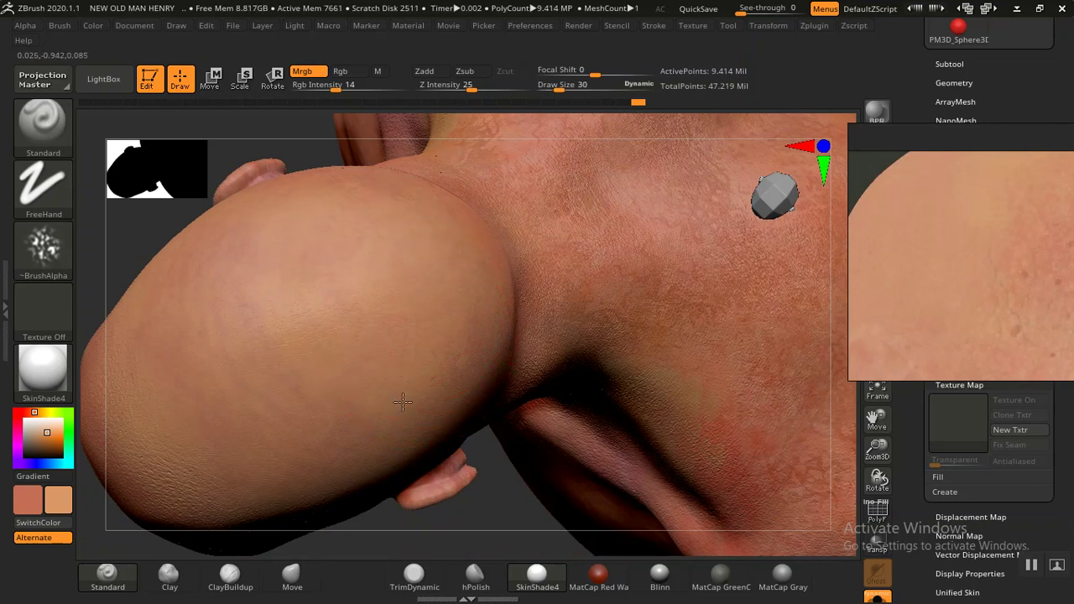
mouse_move(492, 523)
right_mouse_down()
mouse_move(460, 468)
mouse_move(412, 523)
mouse_move(491, 289)
right_mouse_up()
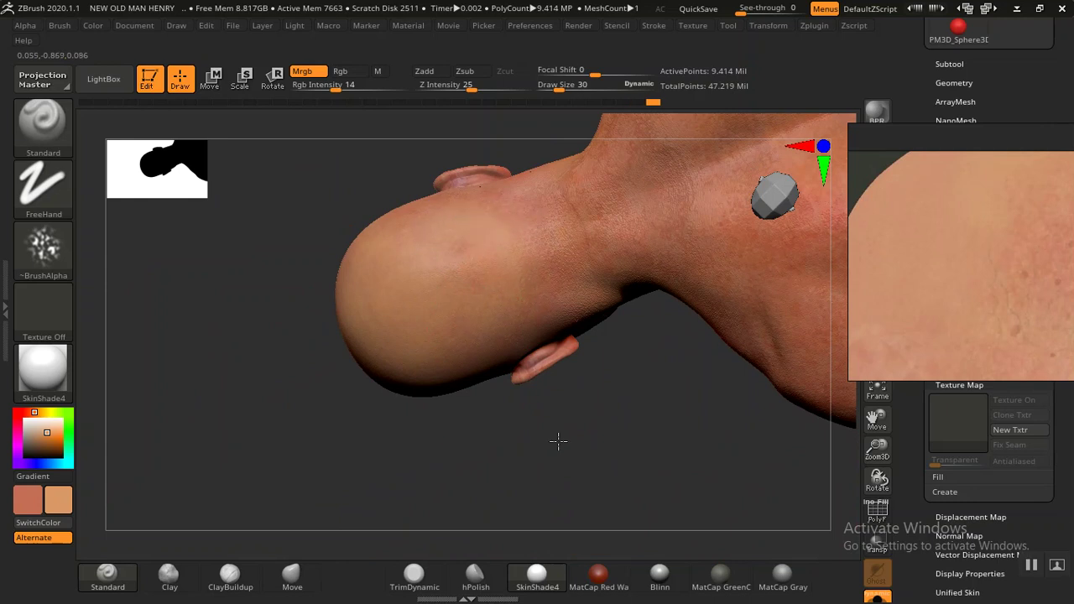
right_click_drag(556, 439, 465, 310)
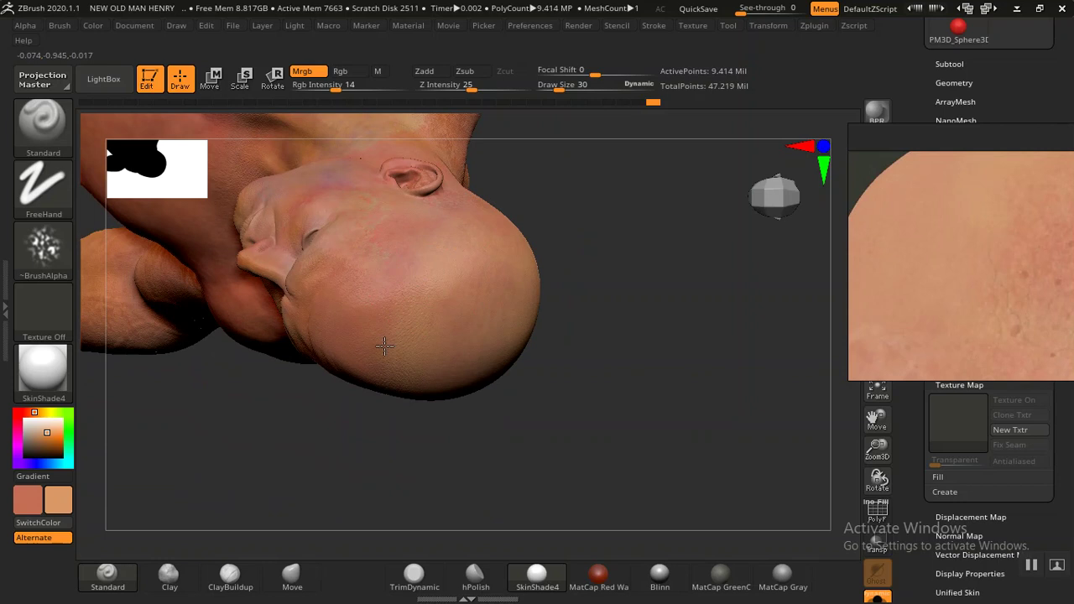
mouse_move(552, 222)
left_mouse_down()
mouse_move(652, 209)
mouse_move(645, 305)
mouse_move(434, 319)
mouse_move(348, 266)
left_mouse_up()
mouse_move(326, 345)
left_mouse_down()
mouse_move(613, 287)
mouse_move(537, 362)
mouse_move(605, 333)
mouse_move(664, 338)
mouse_move(633, 322)
mouse_move(635, 366)
mouse_move(666, 400)
mouse_move(546, 317)
left_mouse_up()
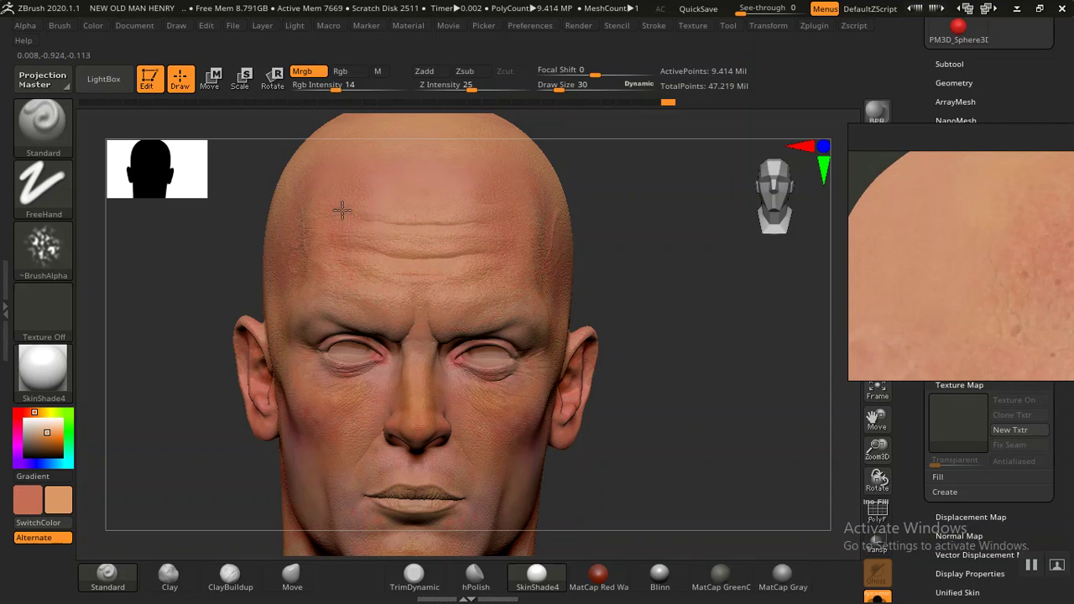
Step: Add reddish mottling on the forehead and temple, then lower Draw Size to 18 and frame the head
mouse_move(676, 283)
left_mouse_down()
mouse_move(621, 359)
mouse_move(420, 280)
mouse_move(420, 263)
mouse_move(469, 251)
left_mouse_up()
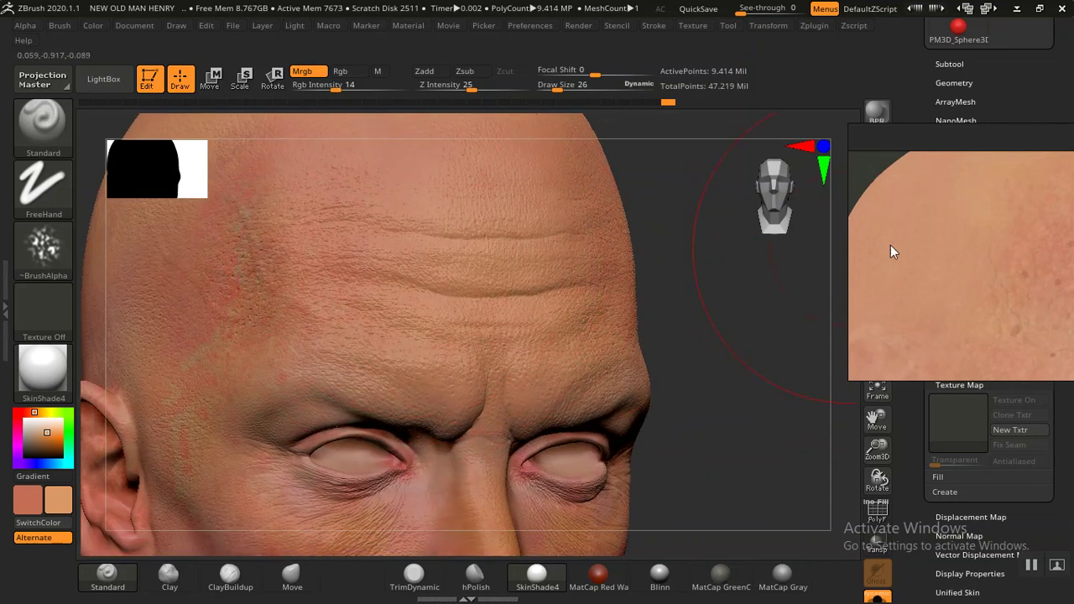
right_click(727, 318)
mouse_move(705, 289)
left_mouse_down()
mouse_move(691, 263)
mouse_move(451, 304)
left_mouse_up()
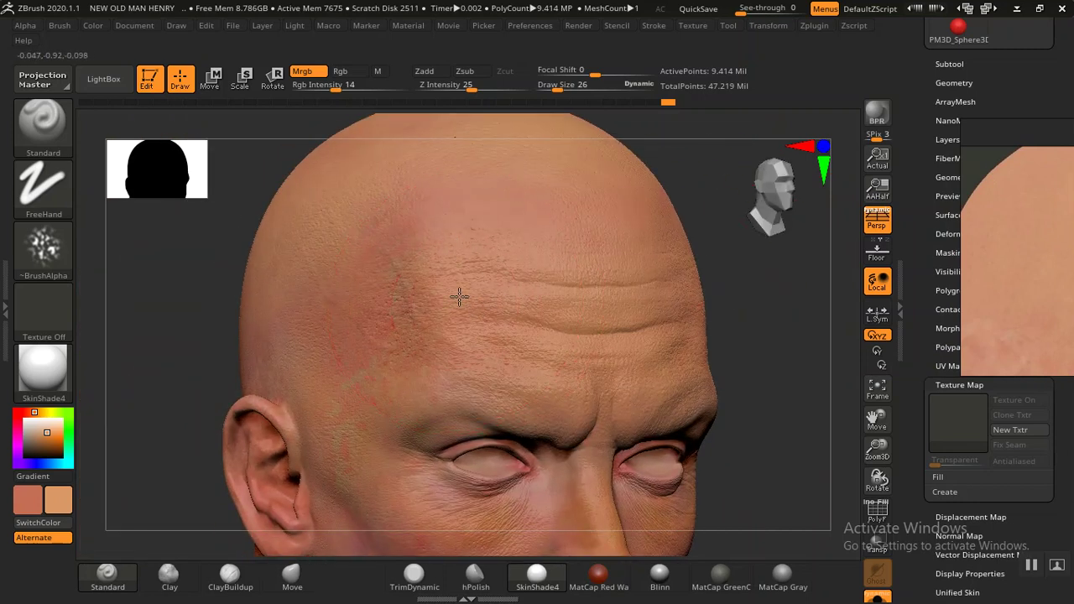
key("bracketleft")
key("bracketleft")
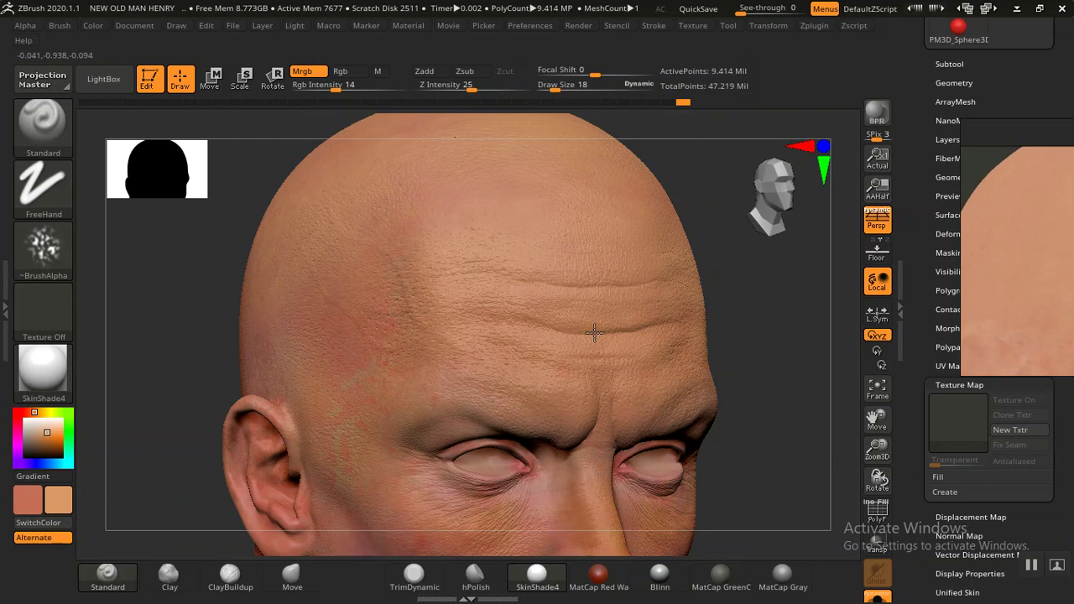
key("f")
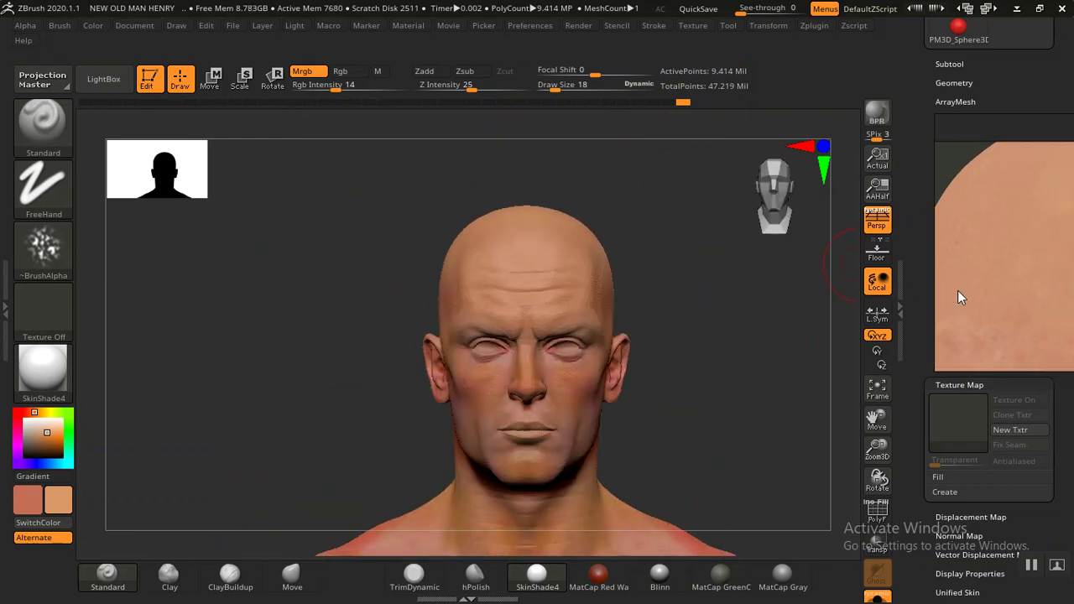
Step: Drag the PureRef window over the canvas and zoom out to the full face reference board
left_click_drag(961, 298, 660, 333)
scroll(813, 232, "down", 5)
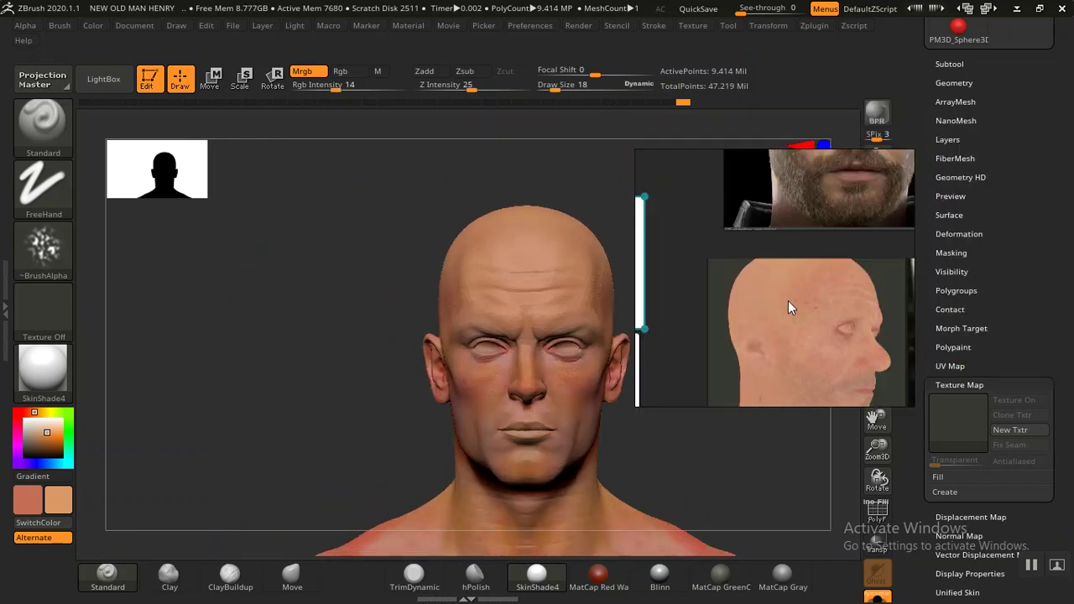
scroll(788, 301, "down", 3)
middle_click_drag(778, 320, 778, 272)
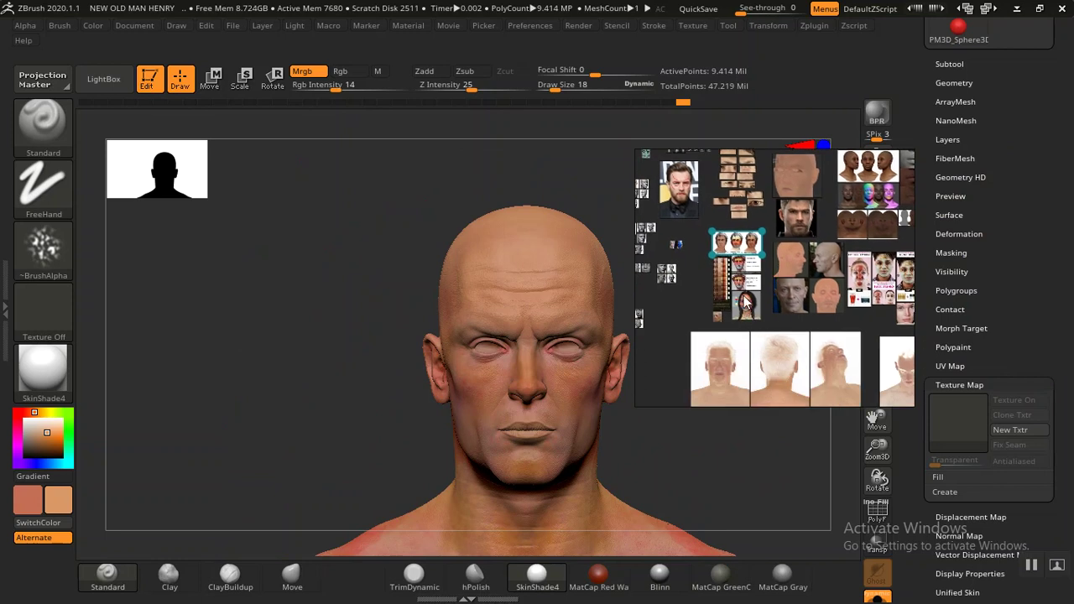
Step: Zoom the reference board in on the colour-zoned face photo and reposition the head model
scroll(739, 262, "up", 2)
scroll(738, 309, "up", 1)
scroll(755, 312, "up", 2)
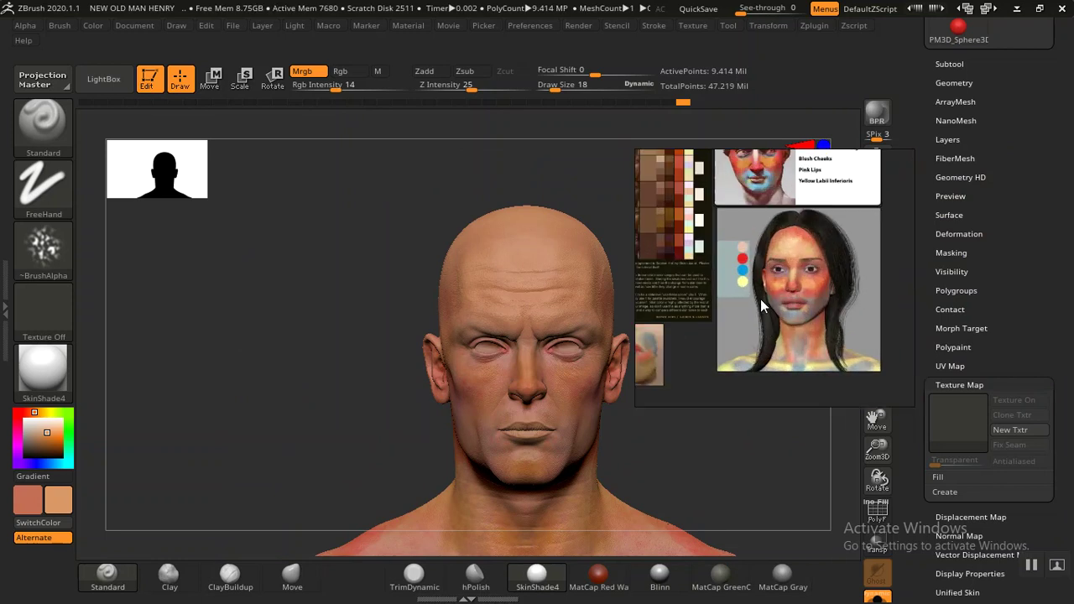
scroll(777, 318, "up", 2)
scroll(804, 294, "up", 2)
scroll(799, 303, "up", 1)
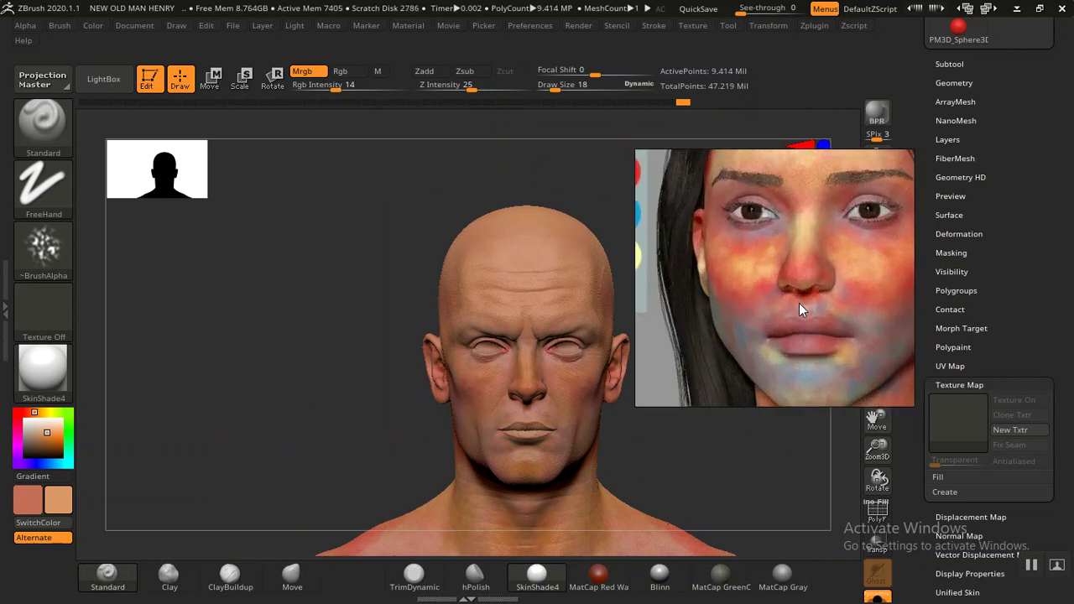
mouse_move(329, 377)
left_mouse_down("alt")
mouse_move(274, 363)
mouse_move(304, 412)
mouse_move(271, 366)
mouse_move(314, 377)
mouse_move(255, 381)
mouse_move(230, 328)
mouse_move(334, 322)
left_mouse_up("alt")
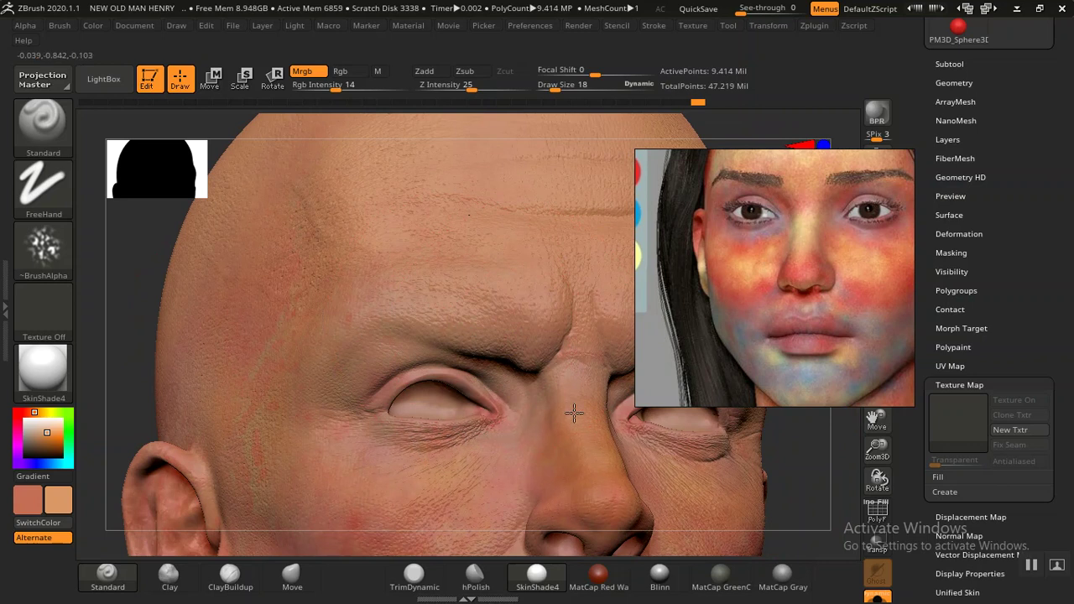
Step: Paint warm reddish tones across cheeks and jaw with Rgb Intensity raised to 20
mouse_move(134, 383)
left_mouse_down()
mouse_move(120, 341)
mouse_move(201, 391)
mouse_move(276, 378)
left_mouse_up()
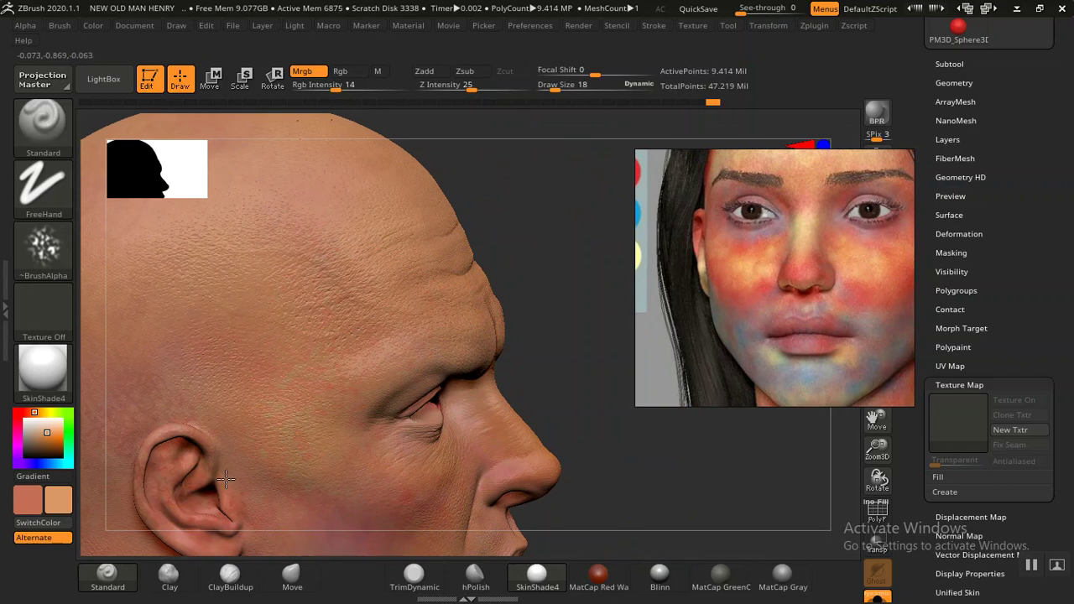
left_click_drag(578, 427, 338, 327)
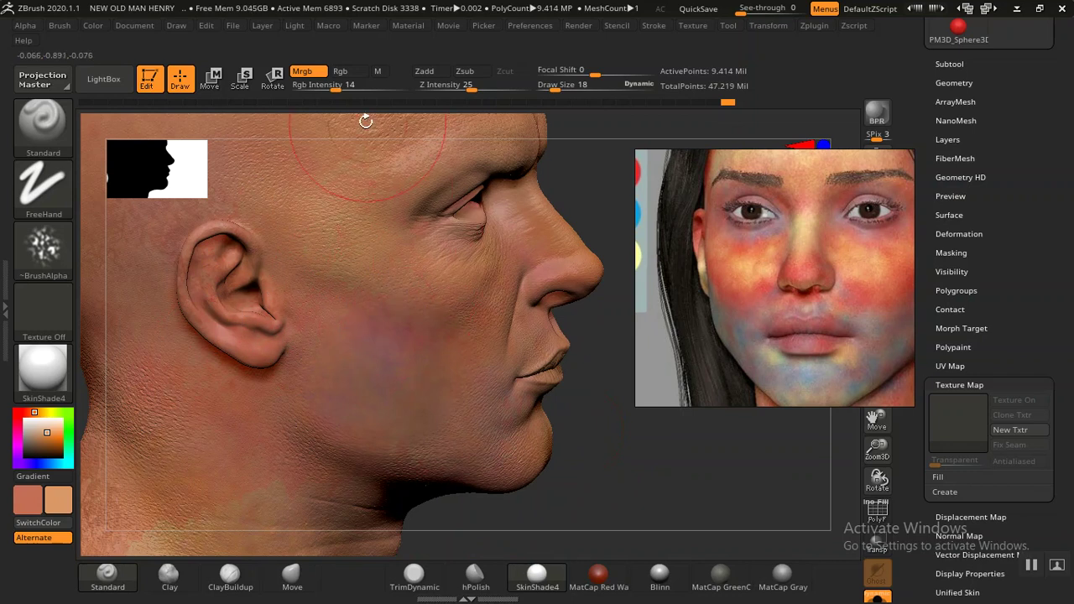
left_click(338, 87)
left_click_drag(341, 85, 345, 85)
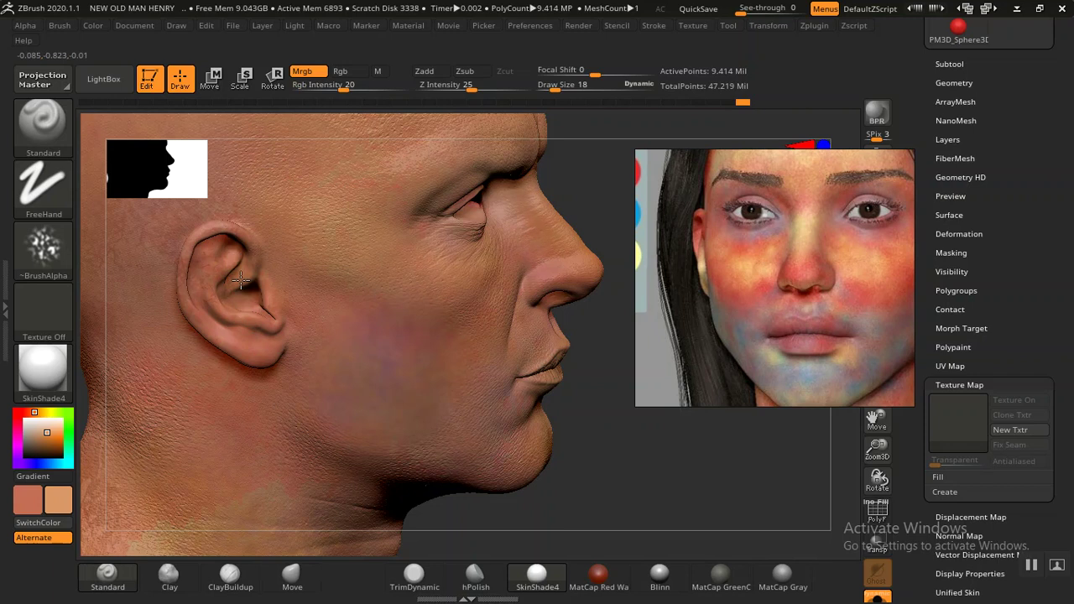
mouse_move(582, 478)
left_mouse_down()
mouse_move(551, 455)
mouse_move(559, 462)
mouse_move(529, 467)
mouse_move(252, 411)
left_mouse_up()
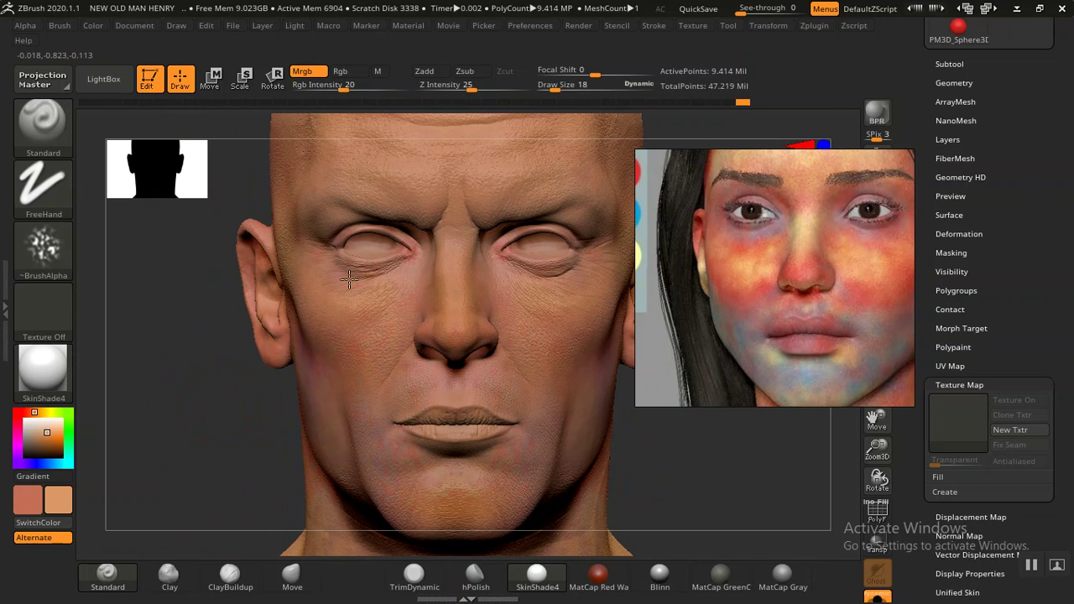
Step: Orbit around the nose, face, jaw and neck to check the paint, and shift the face reference up-right
mouse_move(207, 384)
left_mouse_down()
mouse_move(207, 355)
mouse_move(206, 383)
mouse_move(280, 444)
mouse_move(498, 266)
left_mouse_up()
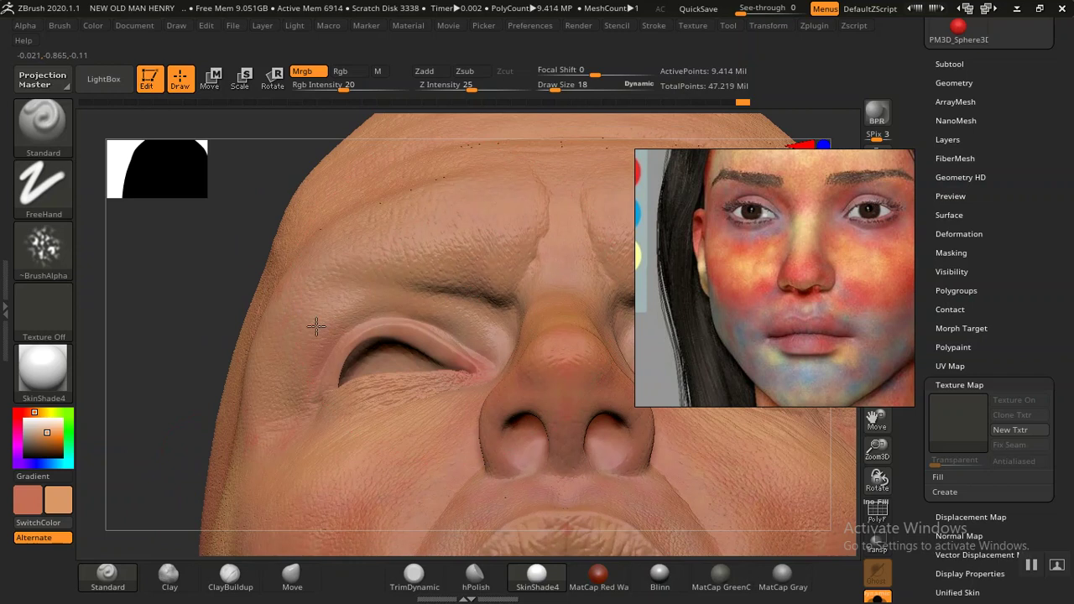
mouse_move(211, 391)
left_mouse_down()
mouse_move(192, 336)
mouse_move(220, 344)
mouse_move(238, 422)
mouse_move(280, 463)
mouse_move(420, 304)
mouse_move(408, 252)
left_mouse_up()
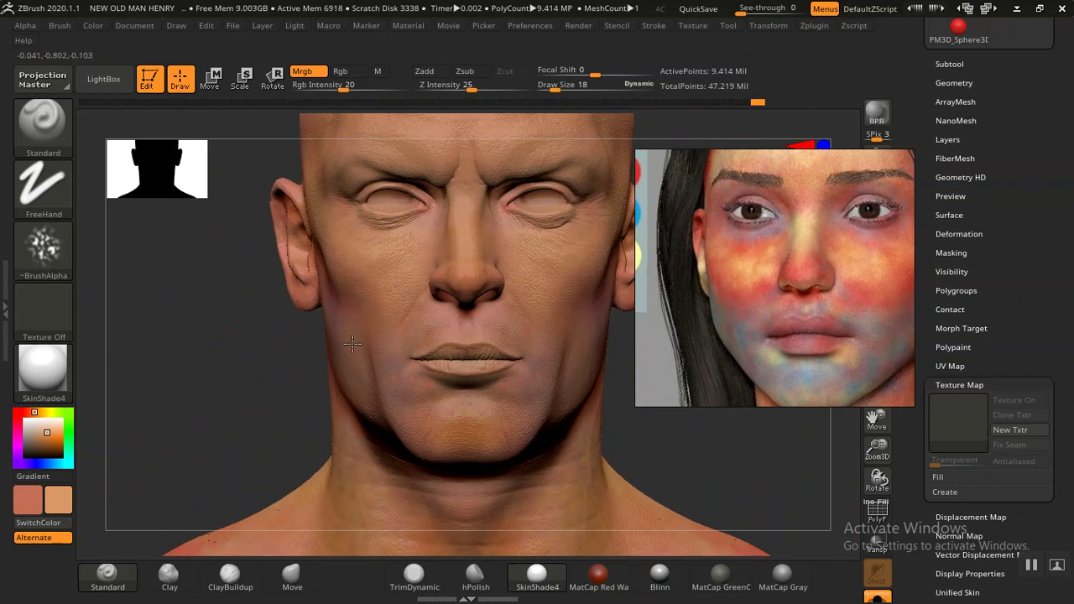
left_click_drag(352, 343, 279, 293)
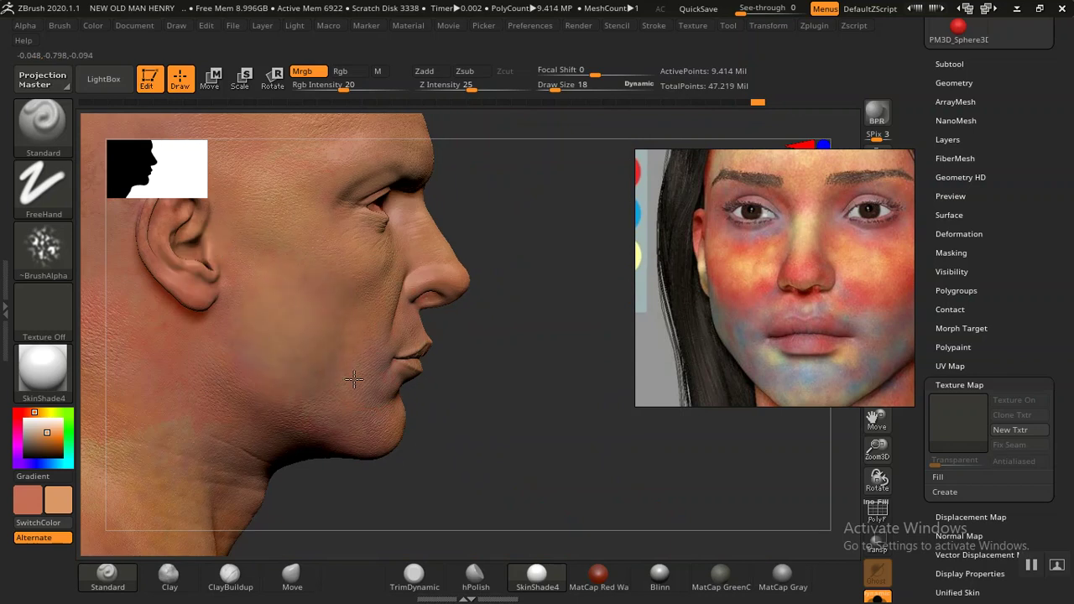
mouse_move(420, 422)
left_mouse_down()
mouse_move(520, 369)
mouse_move(520, 379)
mouse_move(496, 412)
mouse_move(462, 401)
mouse_move(465, 342)
left_mouse_up()
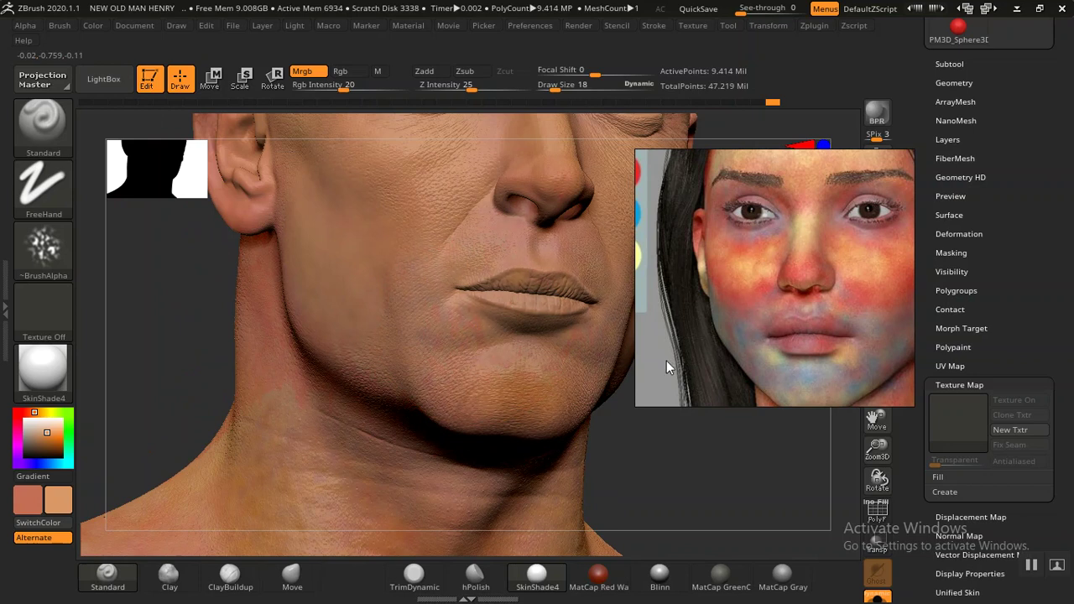
left_click_drag(666, 361, 782, 333)
left_click_drag(679, 434, 608, 321)
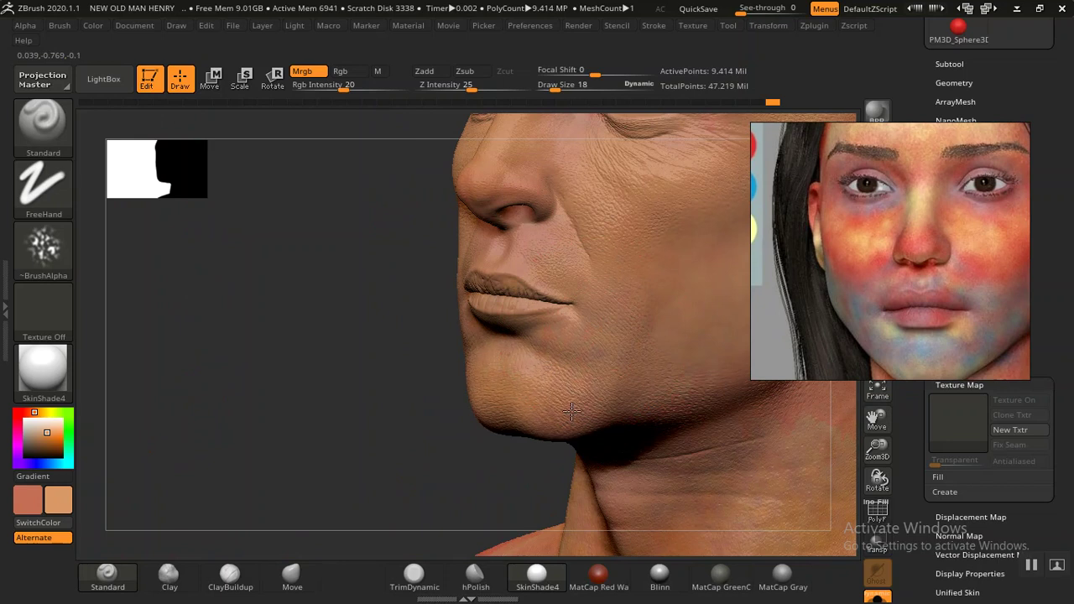
Step: Frame the ear and neck in side view and brush a darker orange-red tone below the ear
mouse_move(403, 403)
left_mouse_down()
mouse_move(263, 389)
mouse_move(307, 384)
mouse_move(289, 359)
mouse_move(264, 377)
mouse_move(683, 355)
mouse_move(660, 336)
left_mouse_up()
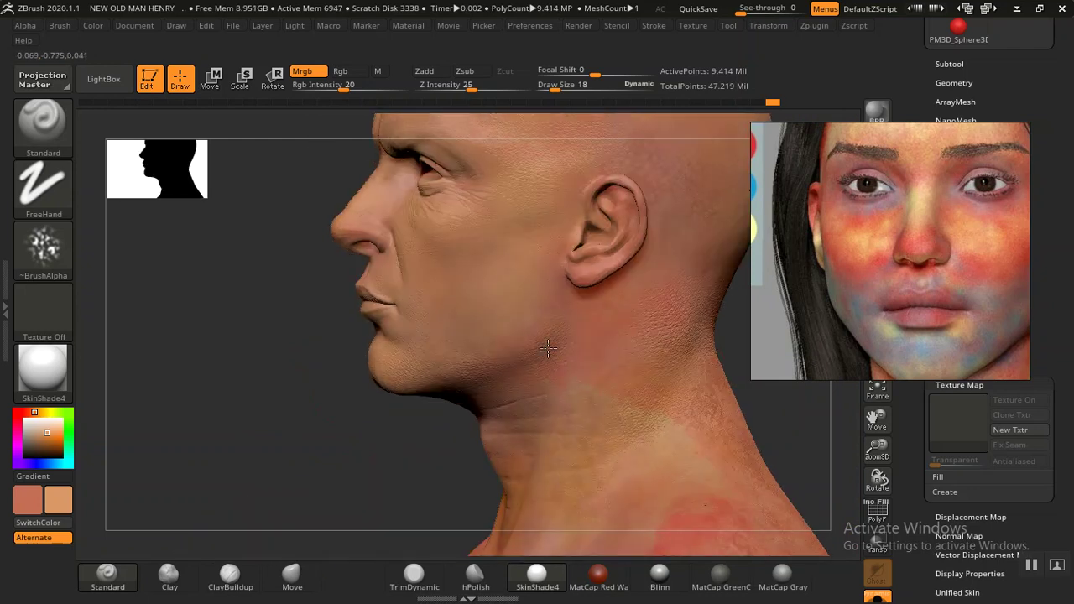
left_click_drag(599, 403, 609, 397)
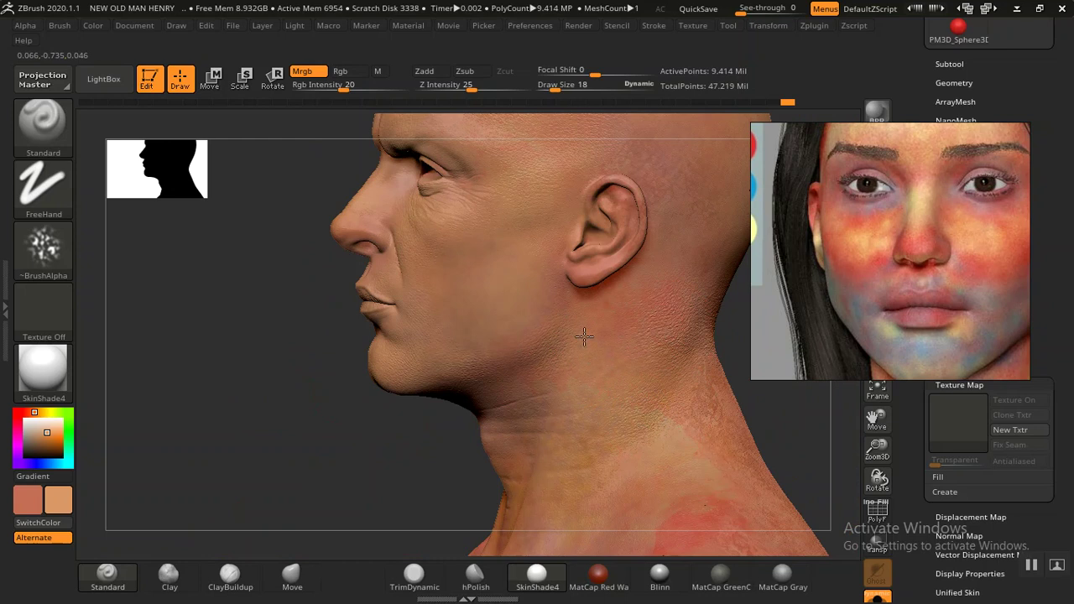
mouse_move(233, 388)
left_mouse_down()
mouse_move(679, 395)
mouse_move(679, 424)
mouse_move(628, 350)
mouse_move(458, 358)
mouse_move(442, 334)
left_mouse_up()
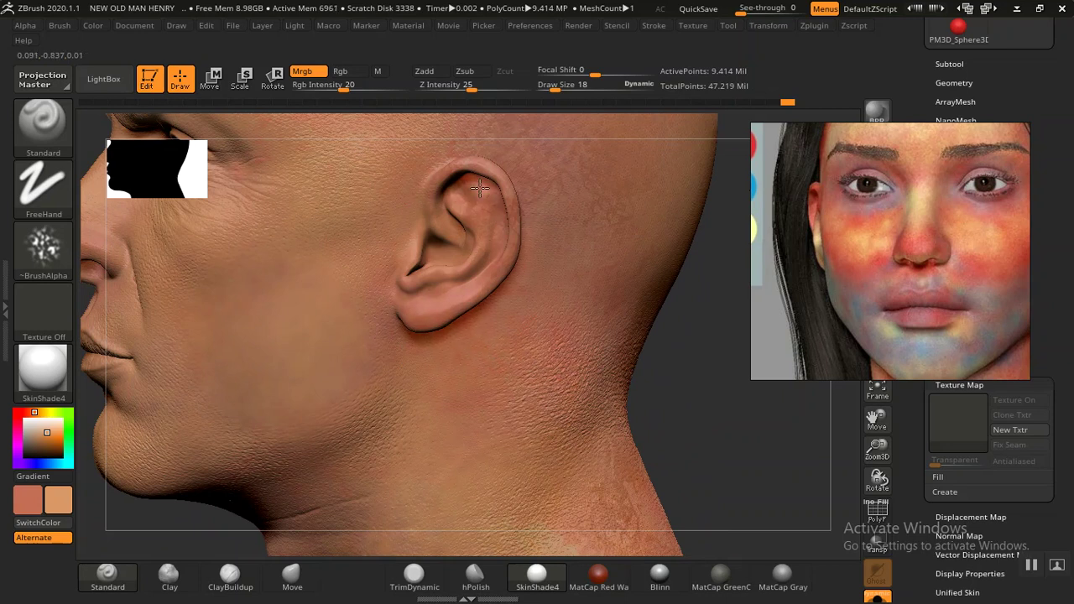
Step: Shrink the brush to Draw Size 10 to inspect the ear, then raise it to 22
key("bracketleft")
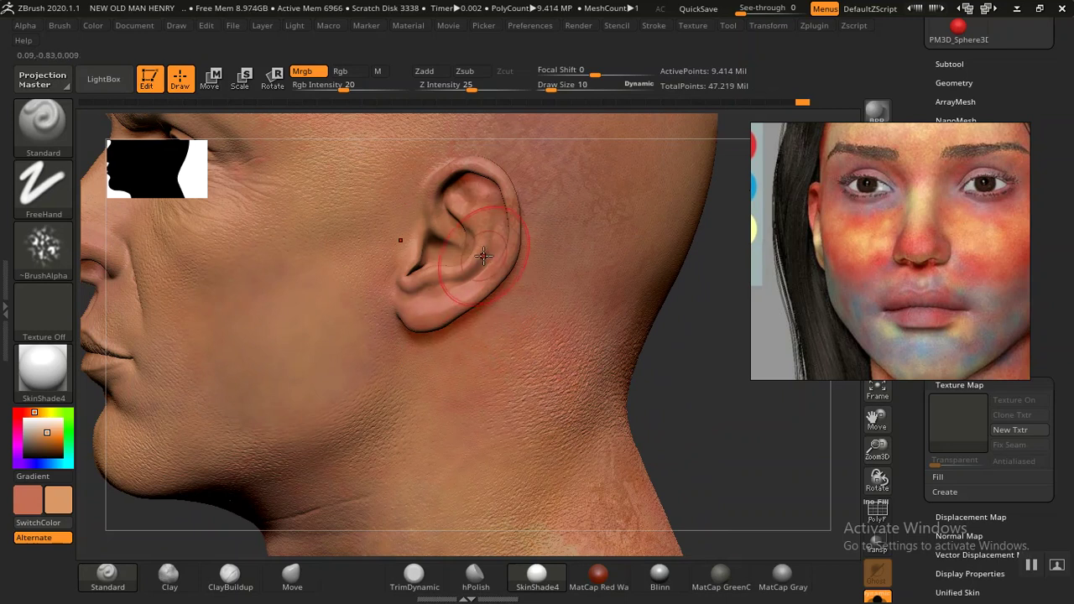
mouse_move(742, 380)
left_mouse_down()
mouse_move(652, 343)
mouse_move(681, 419)
mouse_move(567, 324)
mouse_move(633, 336)
mouse_move(690, 426)
mouse_move(401, 237)
left_mouse_up()
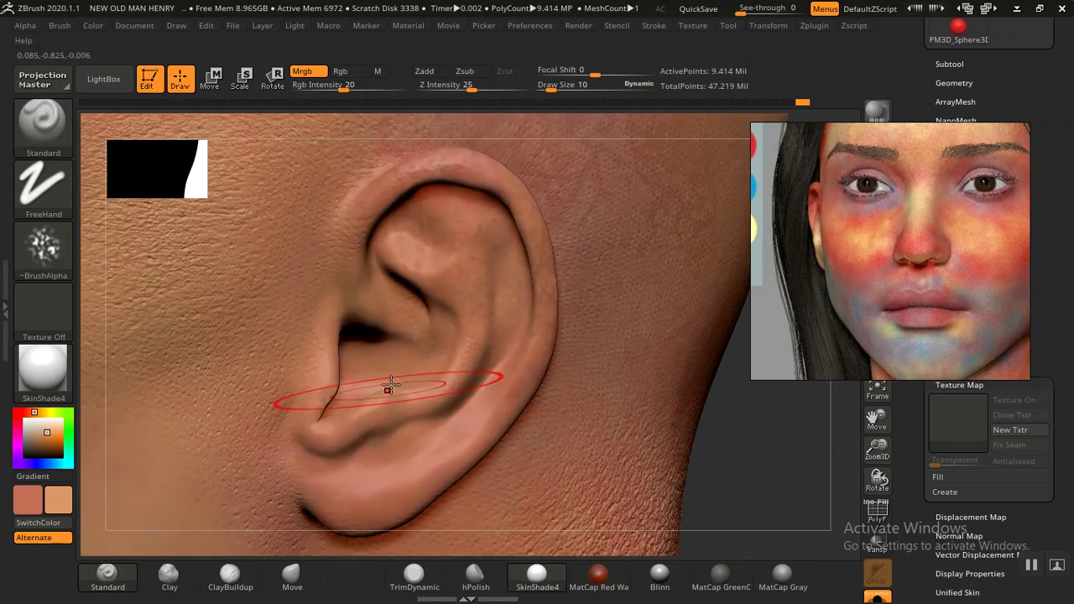
left_click_drag(750, 458, 444, 267)
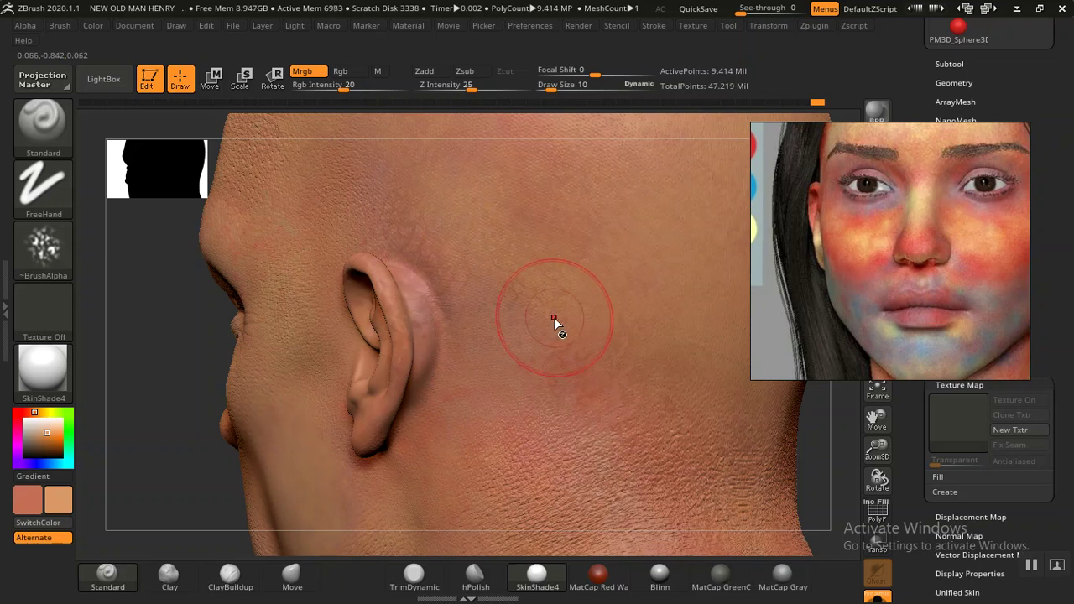
left_click_drag(221, 377, 188, 525)
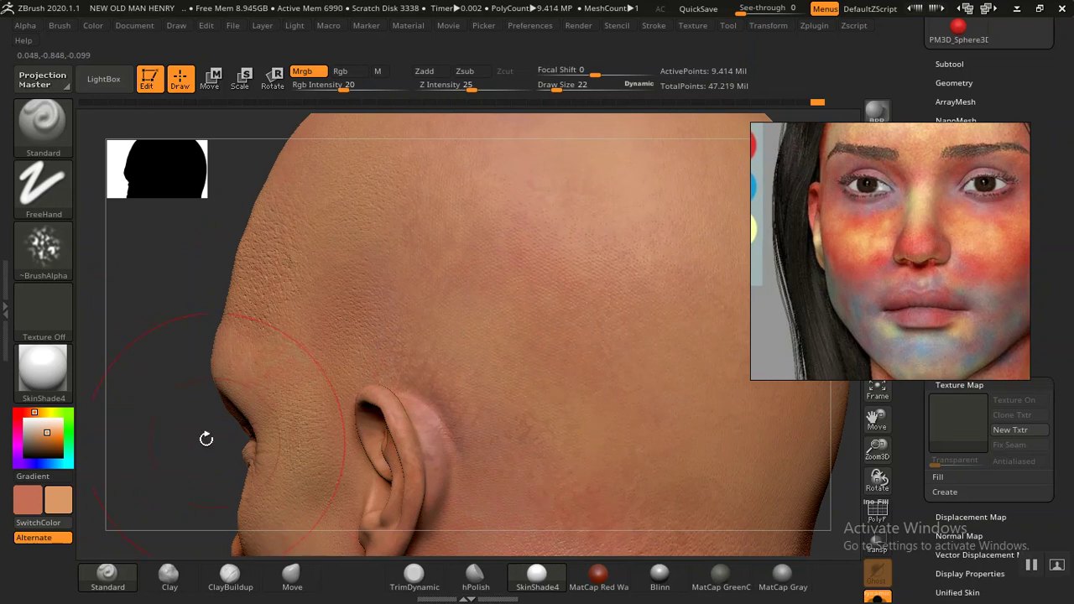
Step: Frame the head and orbit through profile, front, jaw and back-of-neck views
key("f")
left_click_drag(307, 431, 378, 428)
mouse_move(647, 396)
left_mouse_down()
mouse_move(635, 372)
mouse_move(569, 382)
mouse_move(630, 307)
mouse_move(649, 391)
mouse_move(610, 393)
mouse_move(621, 371)
mouse_move(356, 371)
left_mouse_up()
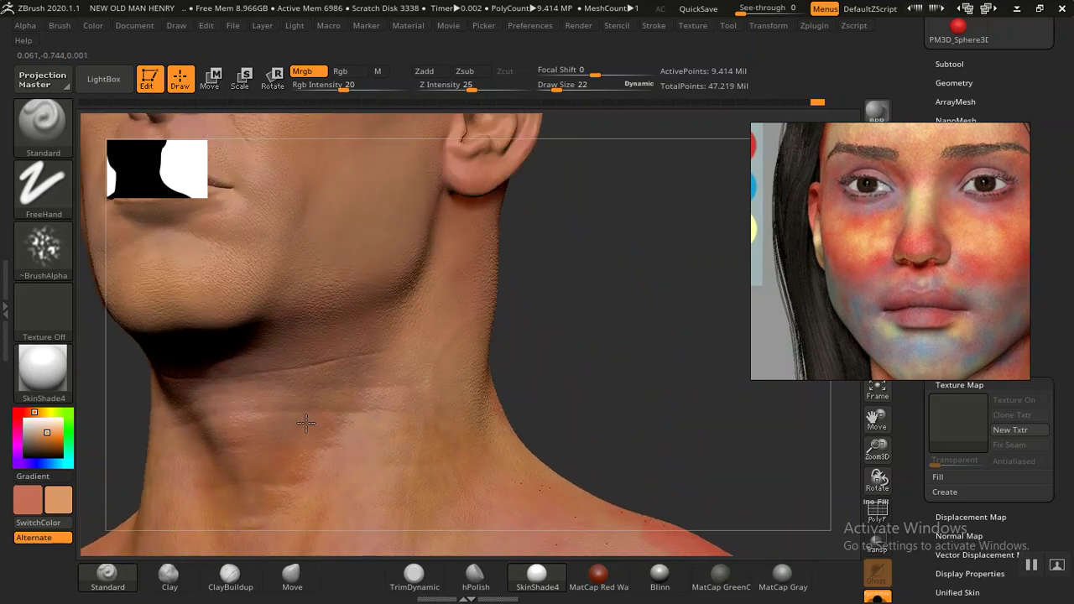
mouse_move(660, 412)
left_mouse_down()
mouse_move(474, 401)
mouse_move(570, 285)
left_mouse_up()
mouse_move(511, 307)
left_mouse_down()
mouse_move(595, 377)
mouse_move(549, 350)
mouse_move(522, 355)
left_mouse_up()
mouse_move(628, 383)
left_mouse_down()
mouse_move(619, 401)
mouse_move(643, 444)
mouse_move(527, 360)
left_mouse_up()
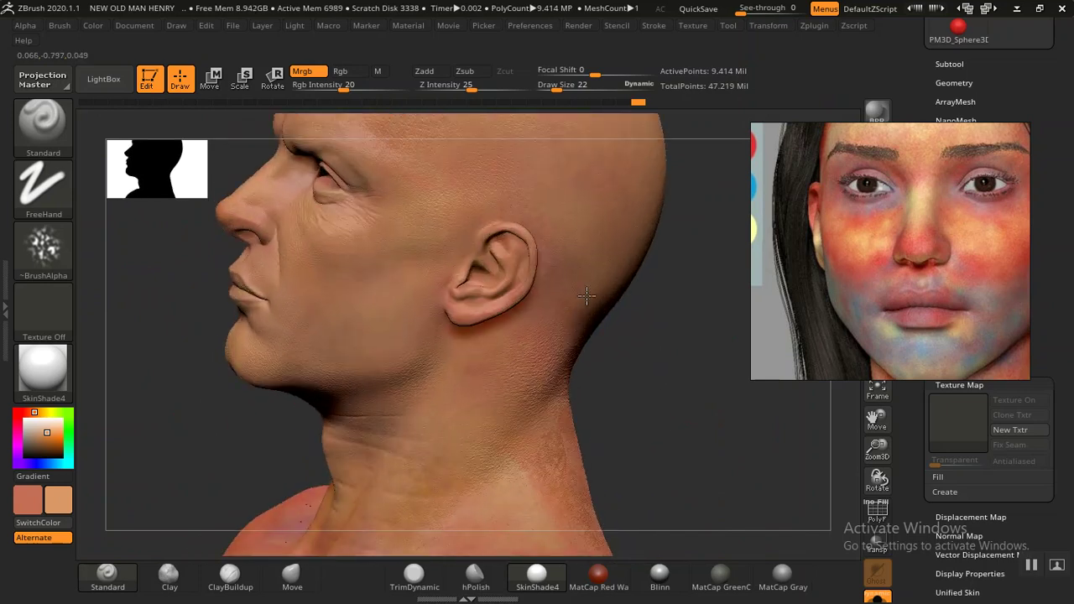
mouse_move(530, 474)
left_mouse_down()
mouse_move(632, 336)
mouse_move(556, 307)
left_mouse_up()
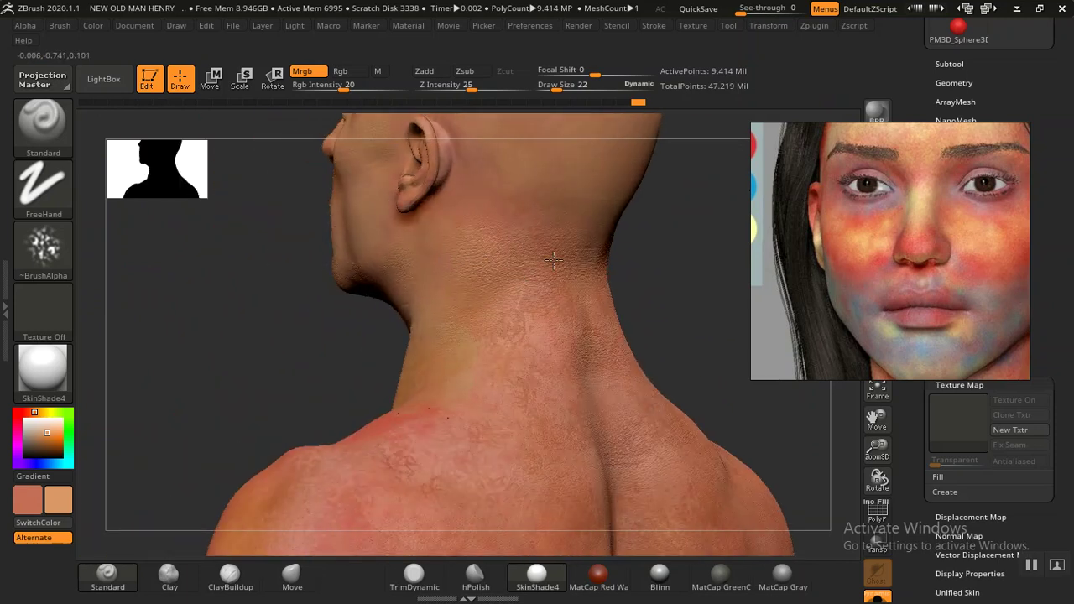
Step: Turn to a close rear view of the upper back and enlarge the brush to Draw Size 38
mouse_move(478, 210)
left_mouse_down()
mouse_move(616, 252)
mouse_move(383, 324)
mouse_move(554, 386)
left_mouse_up()
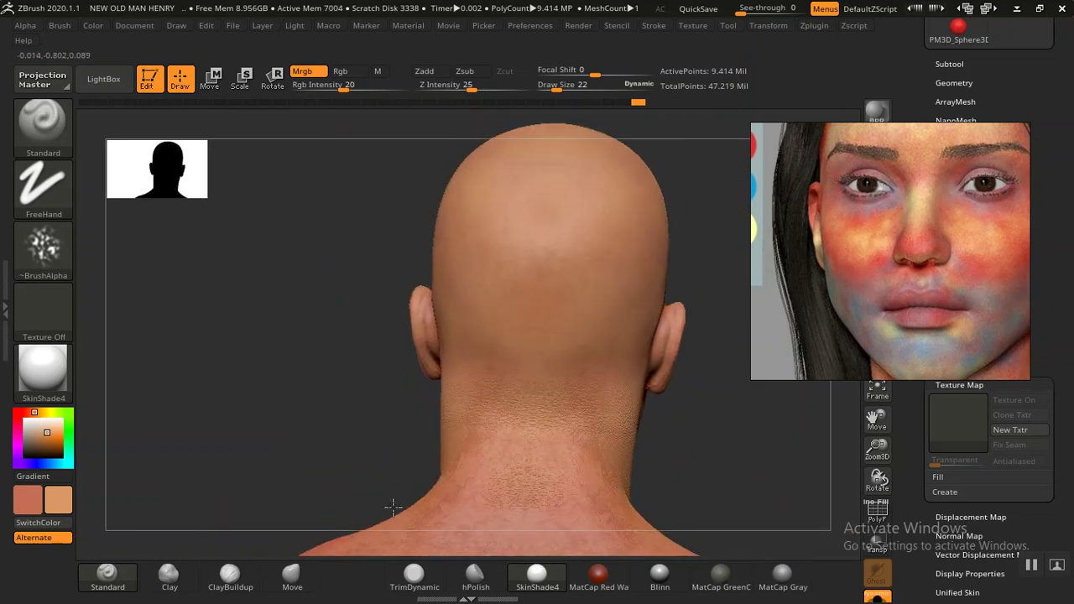
mouse_move(726, 455)
left_mouse_down("alt")
mouse_move(652, 294)
mouse_move(655, 343)
left_mouse_up("alt")
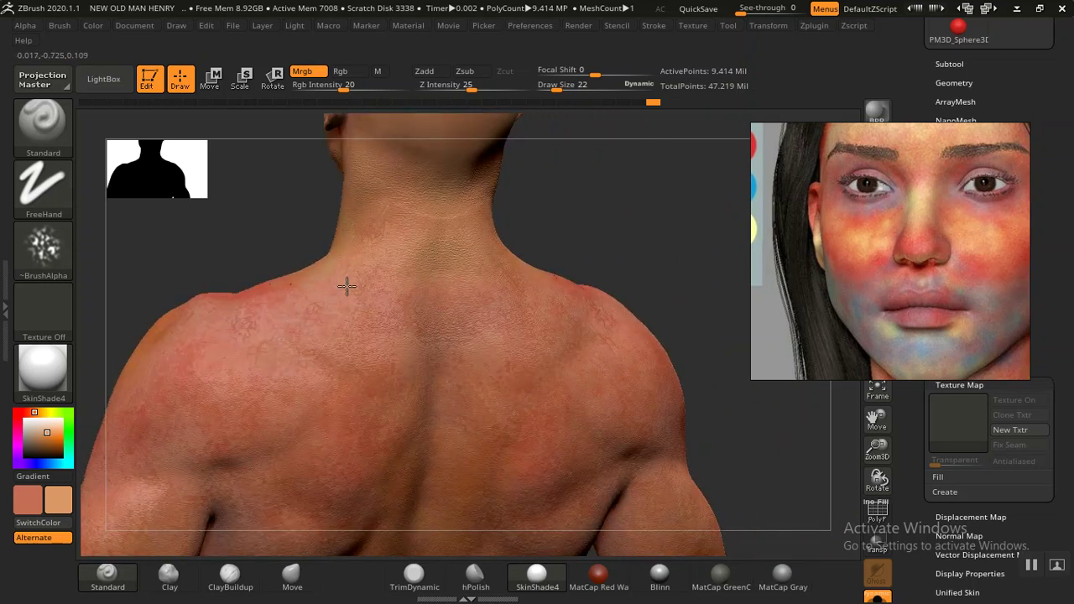
key("bracketright")
key("bracketright")
key("bracketright")
key("bracketright")
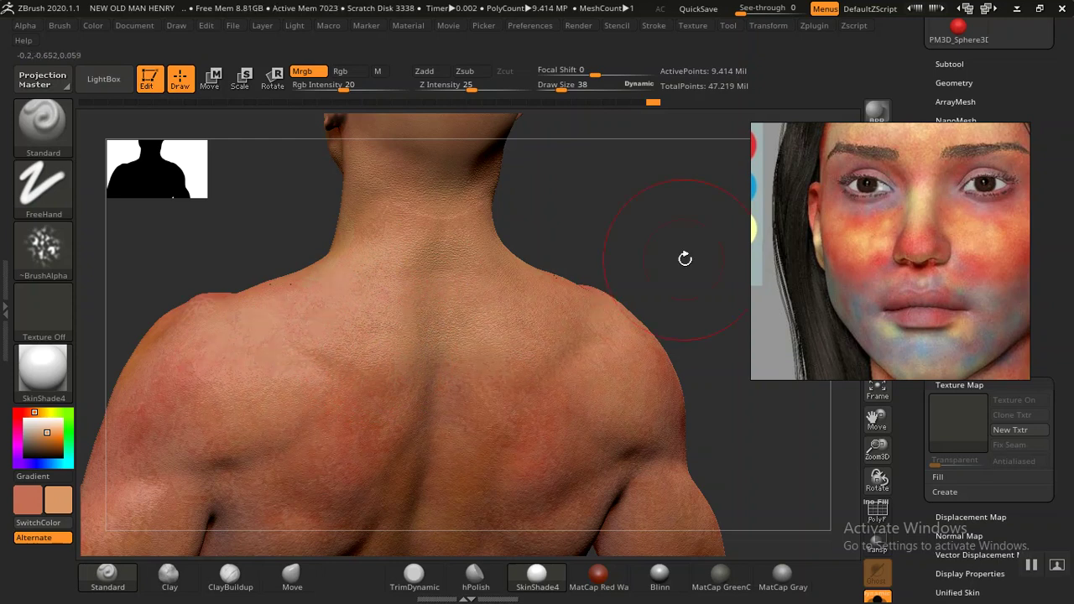
left_click_drag(683, 257, 680, 233)
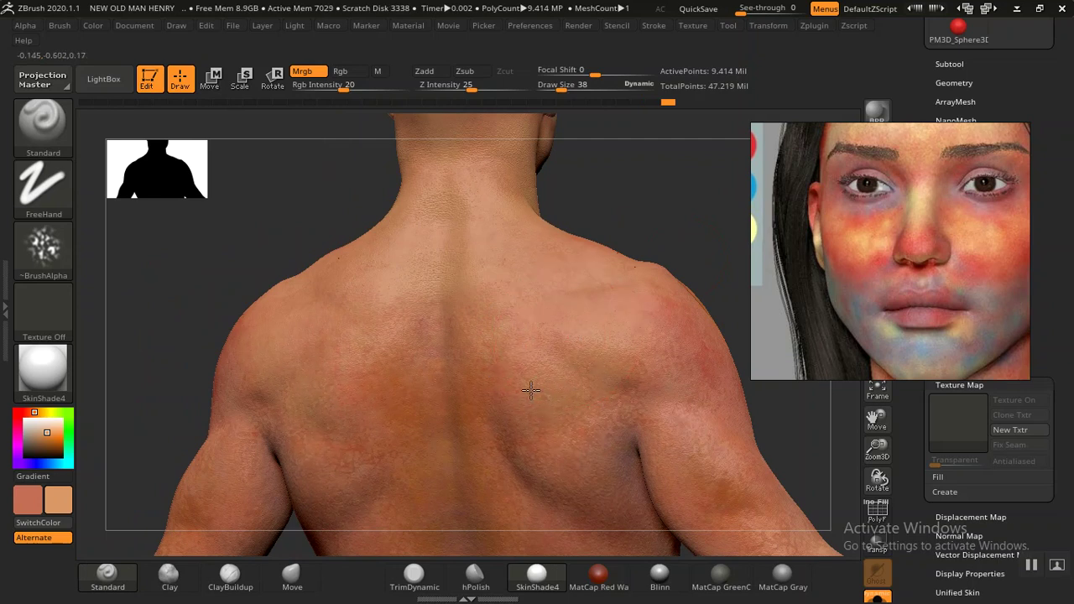
Step: Paint lighter strokes over the left shoulder, upper shoulder and down toward the armpit
mouse_move(219, 393)
left_mouse_down()
mouse_move(321, 286)
mouse_move(487, 276)
left_mouse_up()
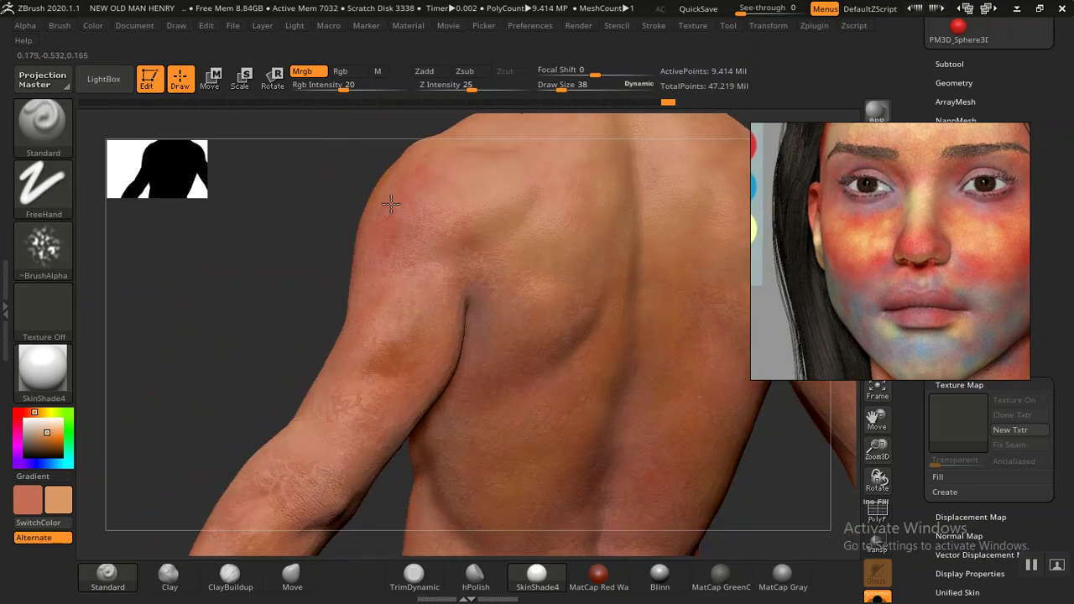
left_click_drag(477, 272, 468, 246)
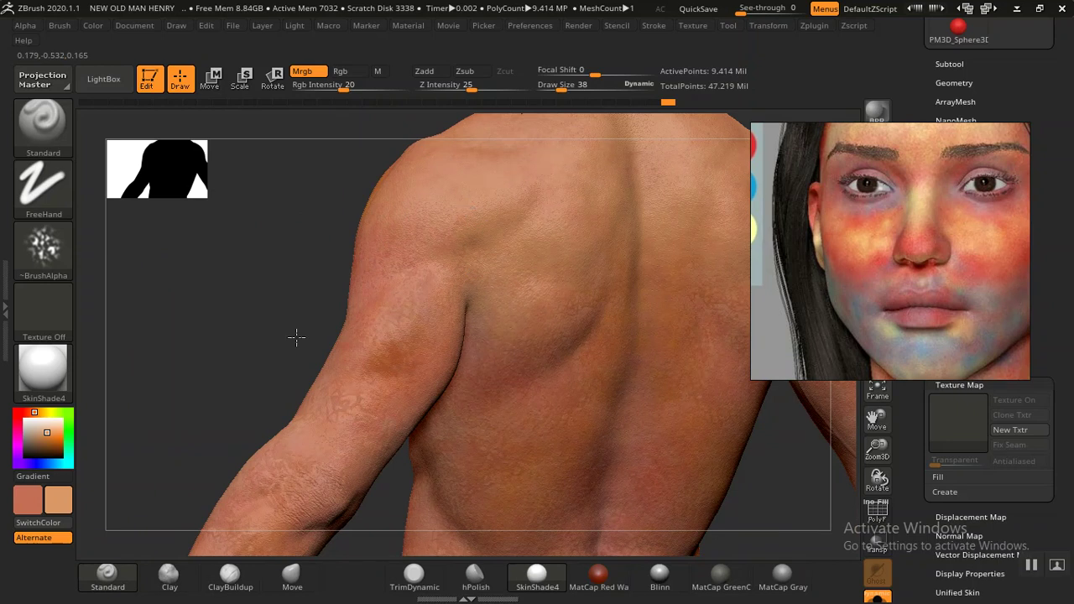
left_click_drag(295, 337, 459, 276)
left_click_drag(353, 171, 426, 148)
left_click_drag(412, 240, 404, 268)
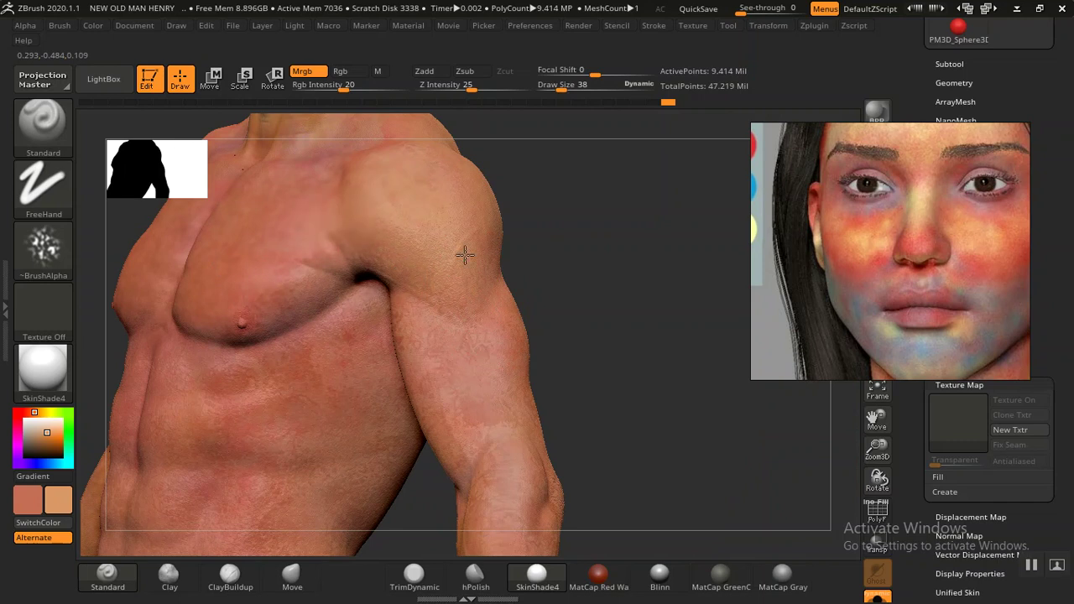
Step: Bring the head and chest into a frontal view and pick a slightly brighter paint colour
mouse_move(585, 276)
left_mouse_down()
mouse_move(599, 268)
mouse_move(572, 327)
mouse_move(382, 313)
mouse_move(523, 187)
left_mouse_up()
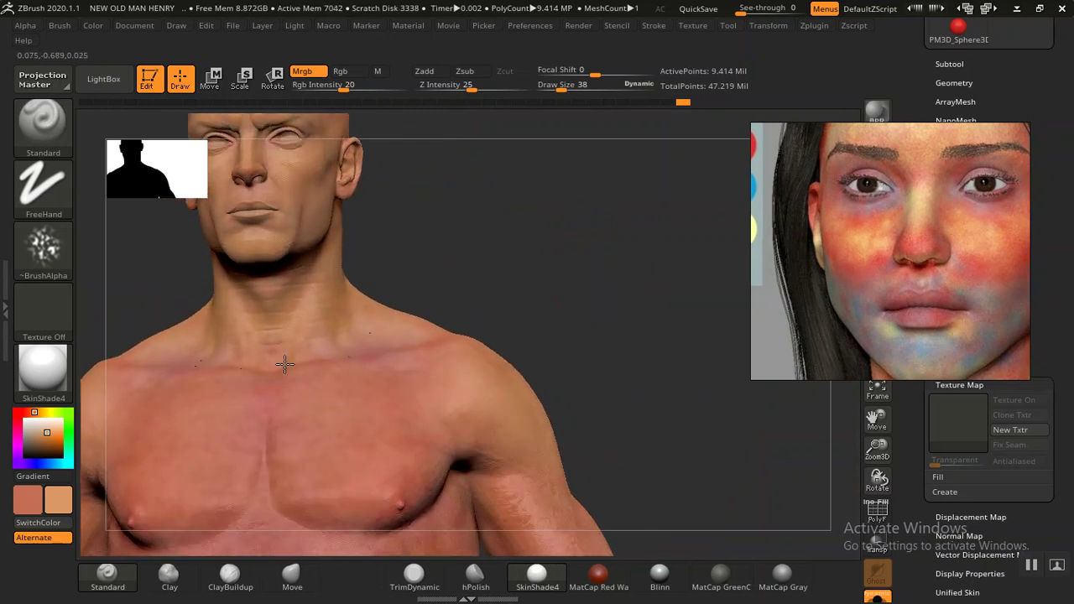
mouse_move(516, 320)
left_mouse_down()
mouse_move(490, 268)
mouse_move(576, 263)
mouse_move(556, 293)
mouse_move(537, 248)
mouse_move(487, 321)
left_mouse_up()
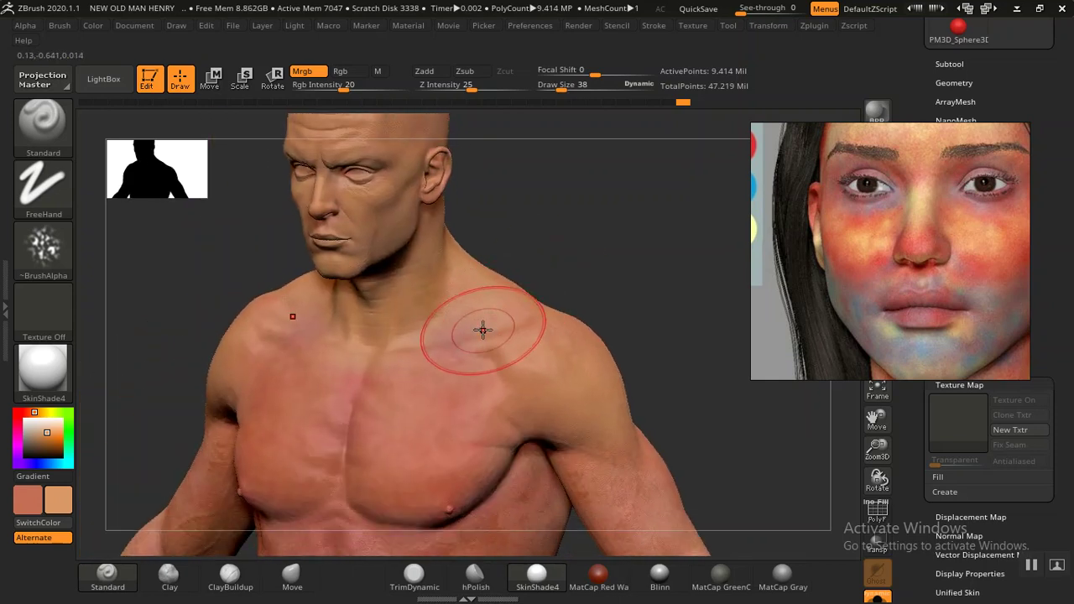
left_click_drag(529, 277, 470, 360)
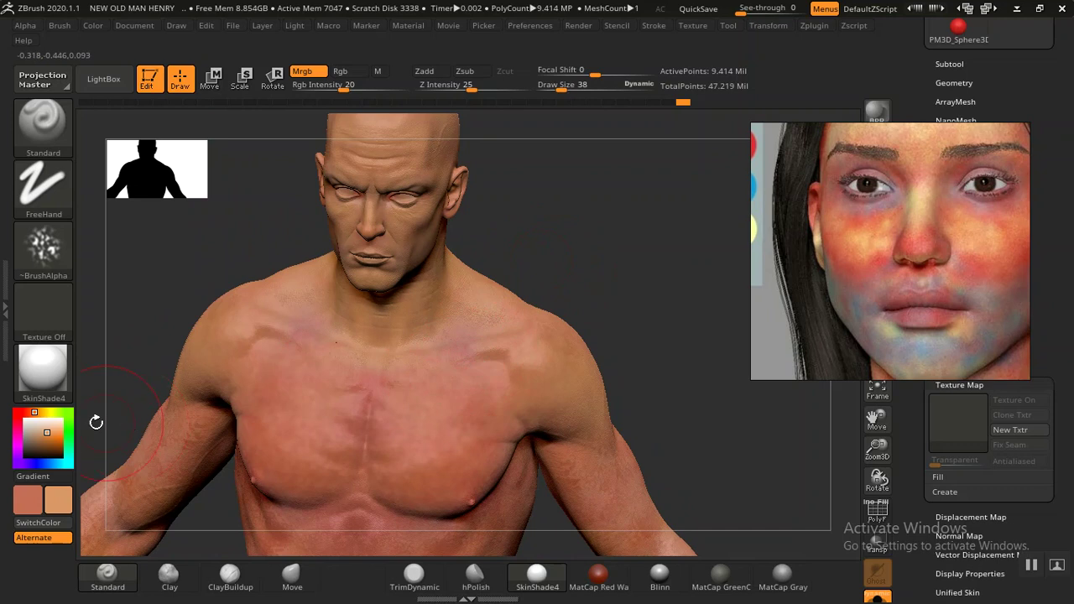
left_click(46, 431)
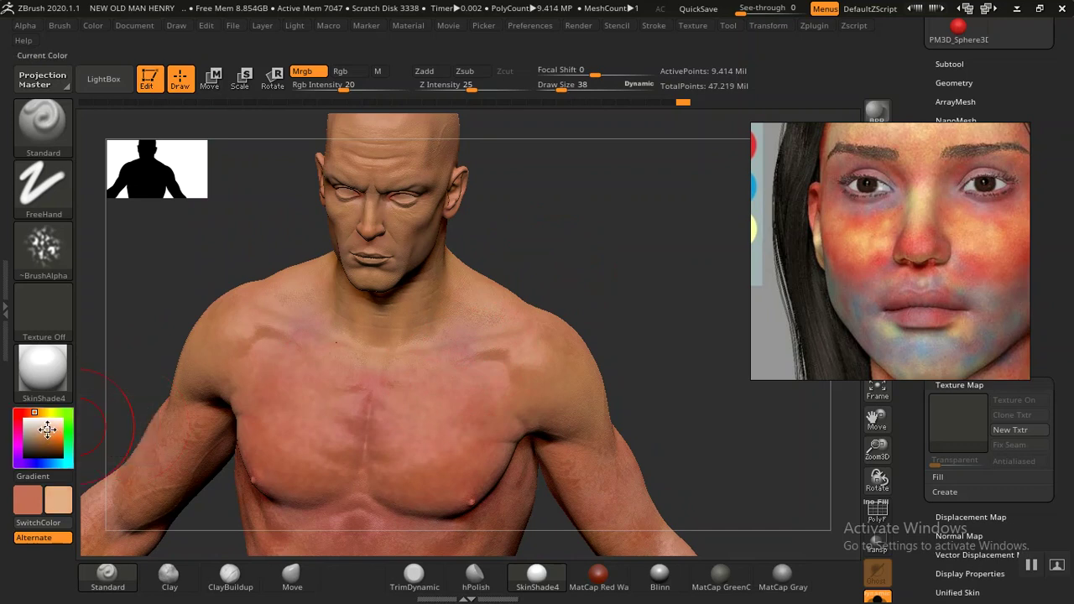
Step: Paint warm strokes across the upper chest, lightening the centre down to the lower pectoral
mouse_move(399, 374)
left_mouse_down()
mouse_move(443, 347)
mouse_move(574, 319)
left_mouse_up()
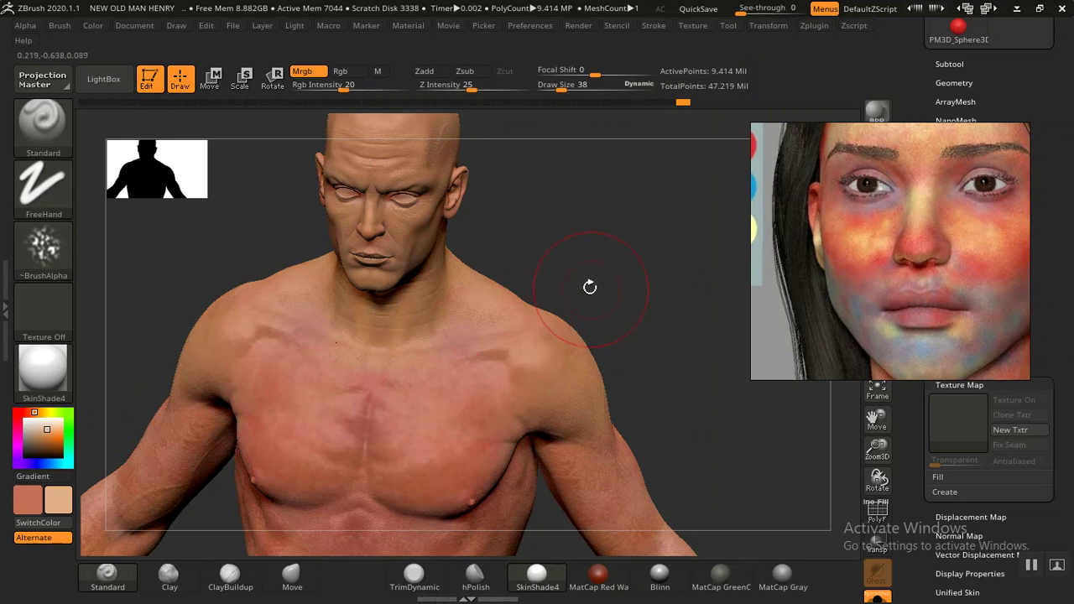
left_click_drag(587, 283, 441, 385, "alt")
left_click_drag(371, 391, 302, 361)
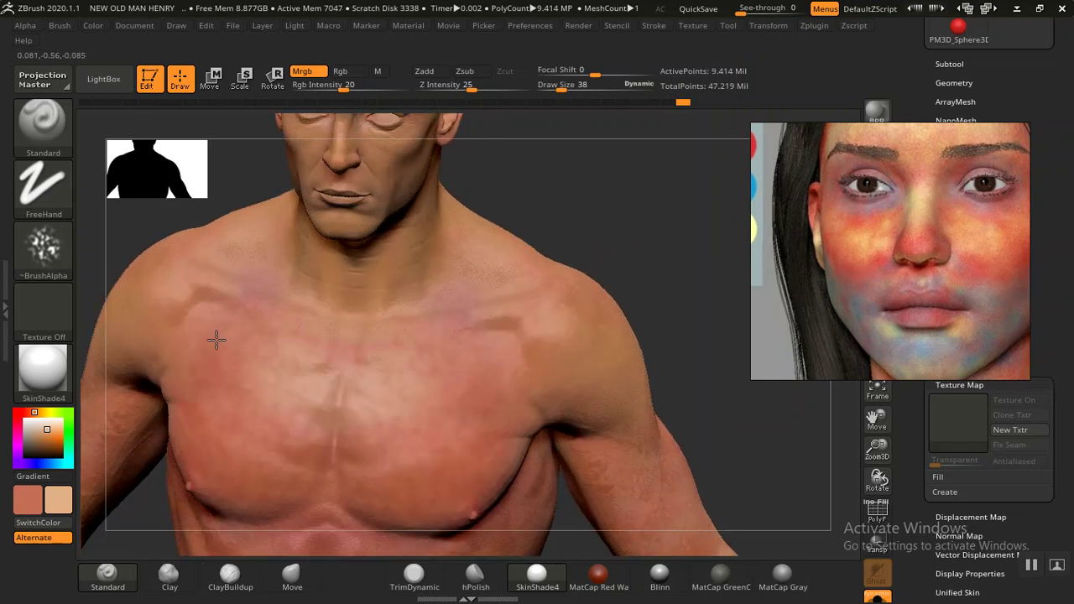
mouse_move(187, 355)
left_mouse_down()
mouse_move(292, 470)
mouse_move(408, 495)
left_mouse_up()
mouse_move(647, 260)
left_mouse_down()
mouse_move(623, 257)
mouse_move(736, 212)
left_mouse_up()
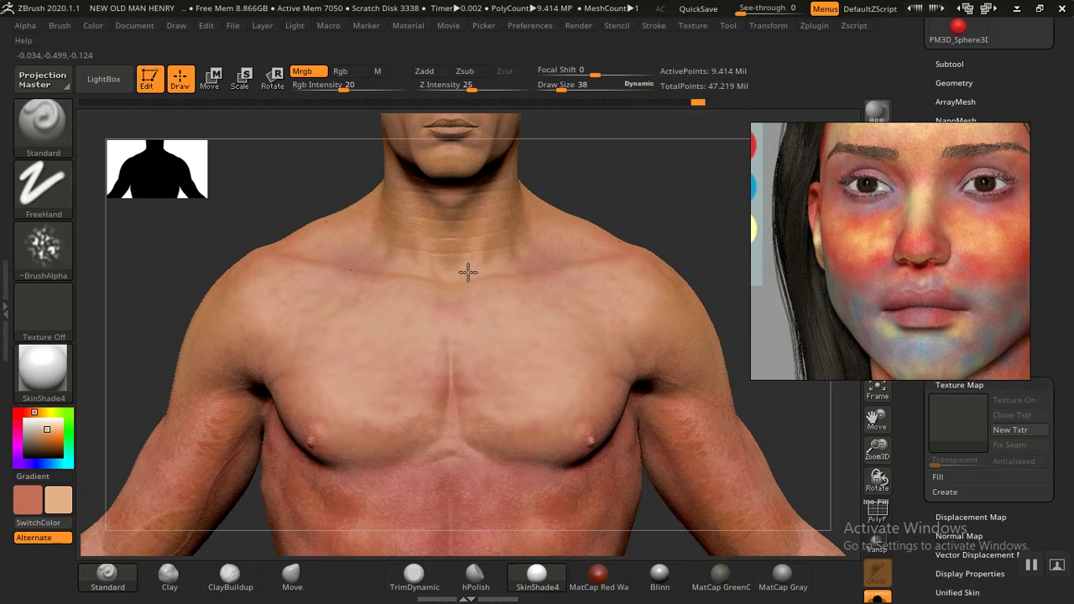
Step: Paint lighter skin patches across the abdomen, down to the lower belly
key("f")
mouse_move(621, 302)
right_mouse_down("alt")
mouse_move(646, 268)
mouse_move(704, 348)
mouse_move(559, 509)
mouse_move(537, 366)
mouse_move(546, 412)
mouse_move(372, 276)
right_mouse_up("alt")
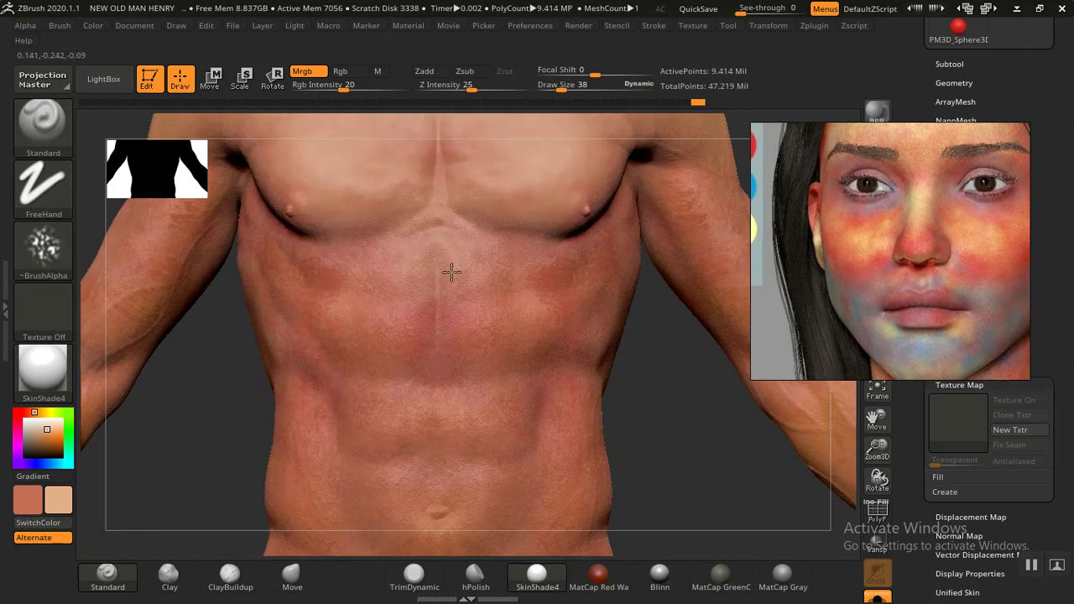
left_click_drag(432, 323, 451, 394)
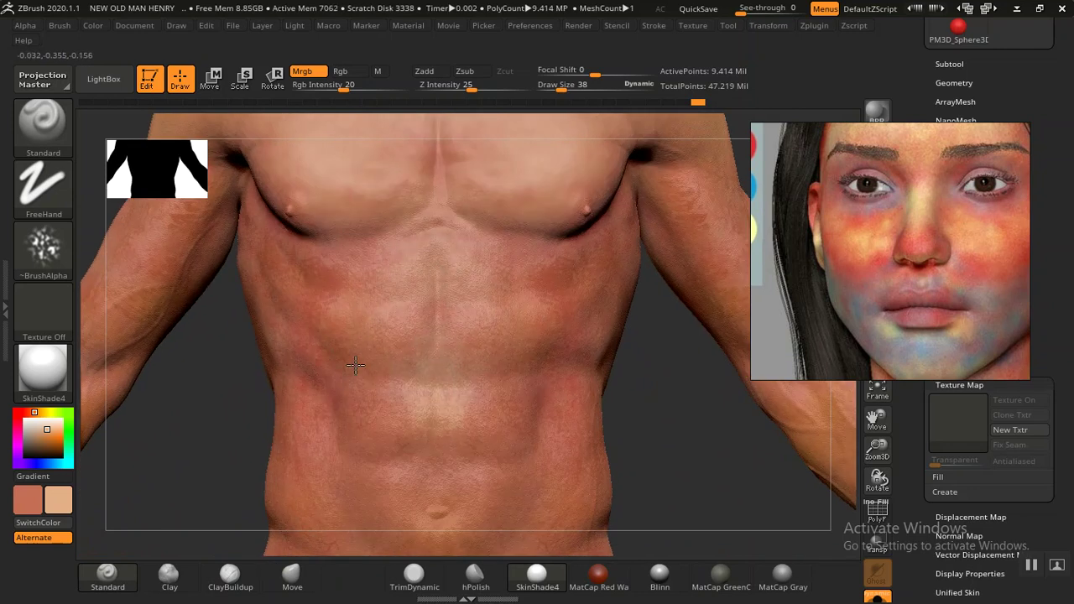
mouse_move(249, 402)
right_mouse_down()
mouse_move(223, 386)
mouse_move(322, 375)
right_mouse_up()
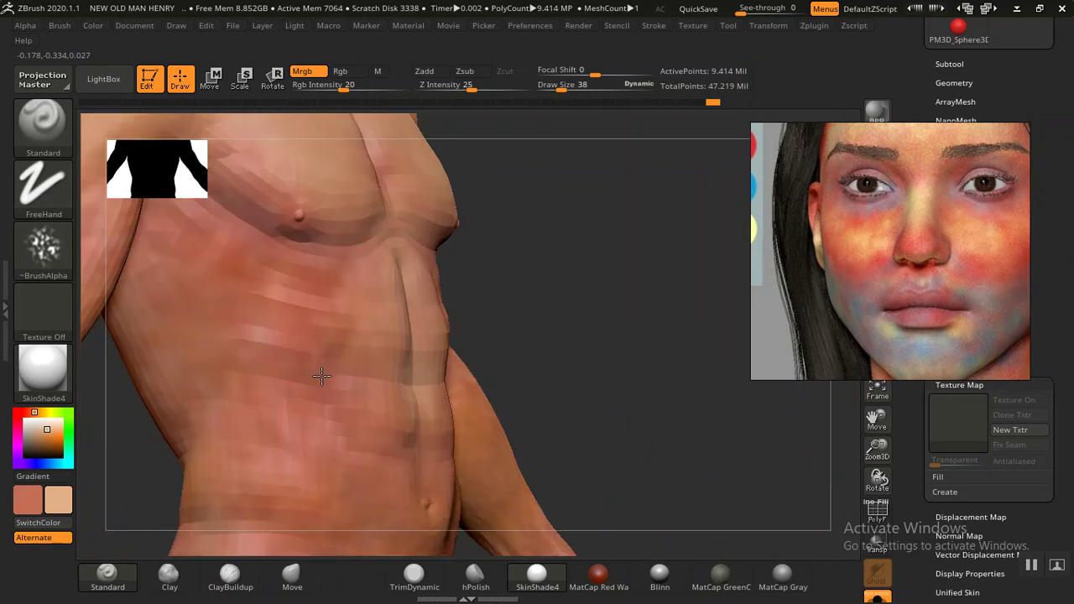
left_click_drag(338, 297, 339, 302)
left_click_drag(352, 352, 347, 422)
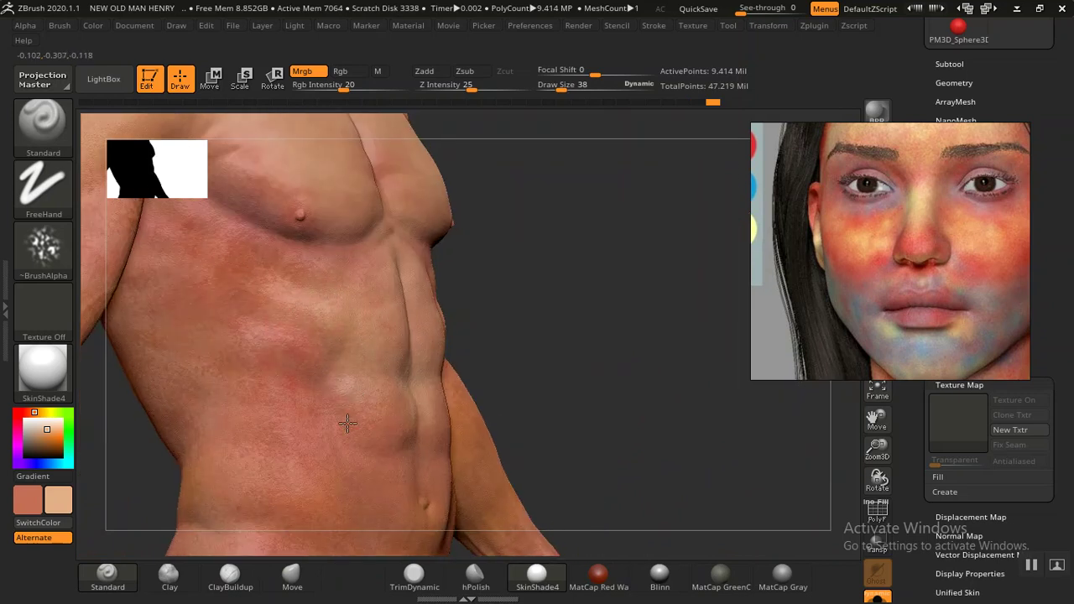
Step: Face the model front and paint a faint lighter stroke along the sternum
mouse_move(255, 190)
right_mouse_down()
mouse_move(633, 412)
mouse_move(422, 297)
right_mouse_up()
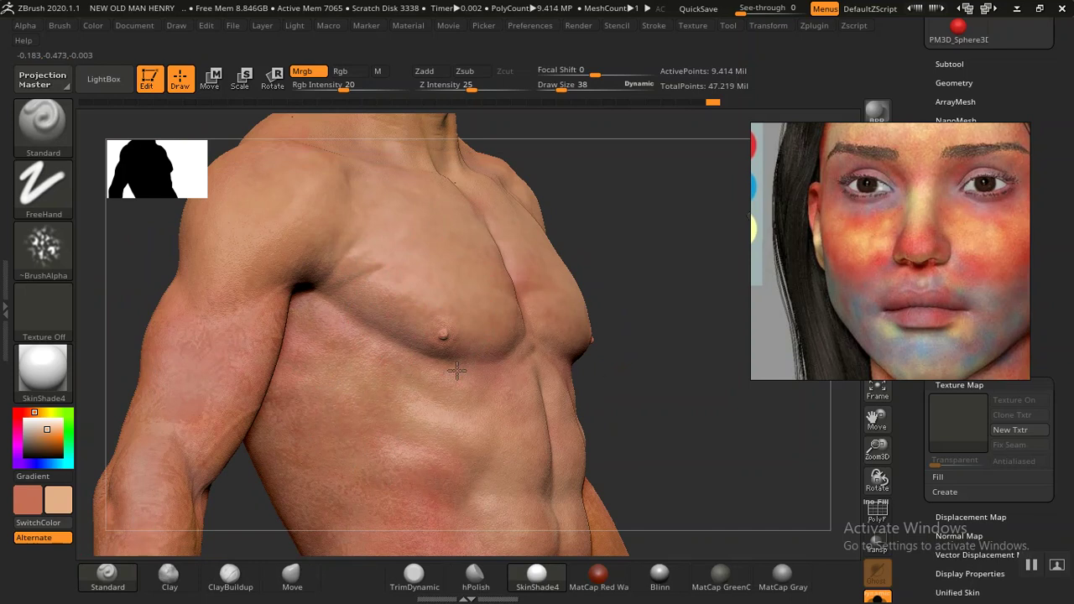
left_click_drag(643, 244, 391, 299)
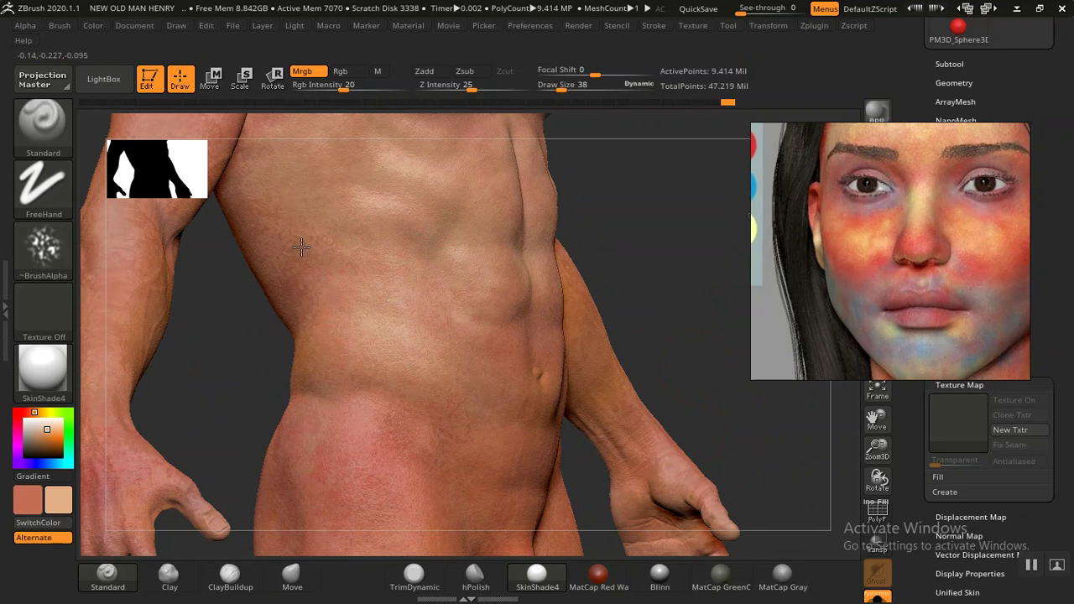
left_click_drag(240, 384, 204, 408)
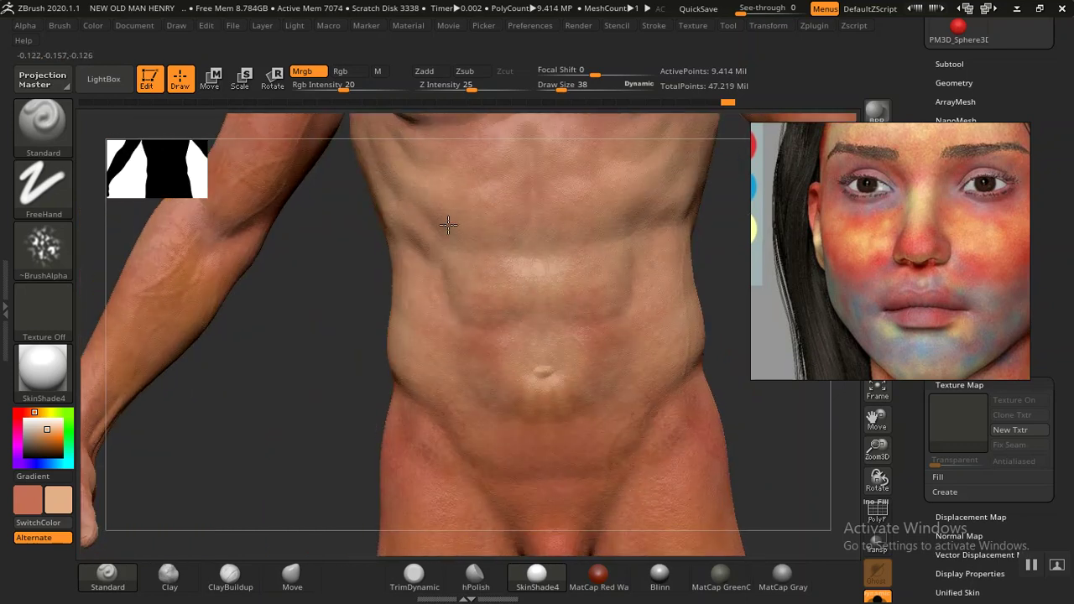
left_click_drag(223, 420, 442, 258)
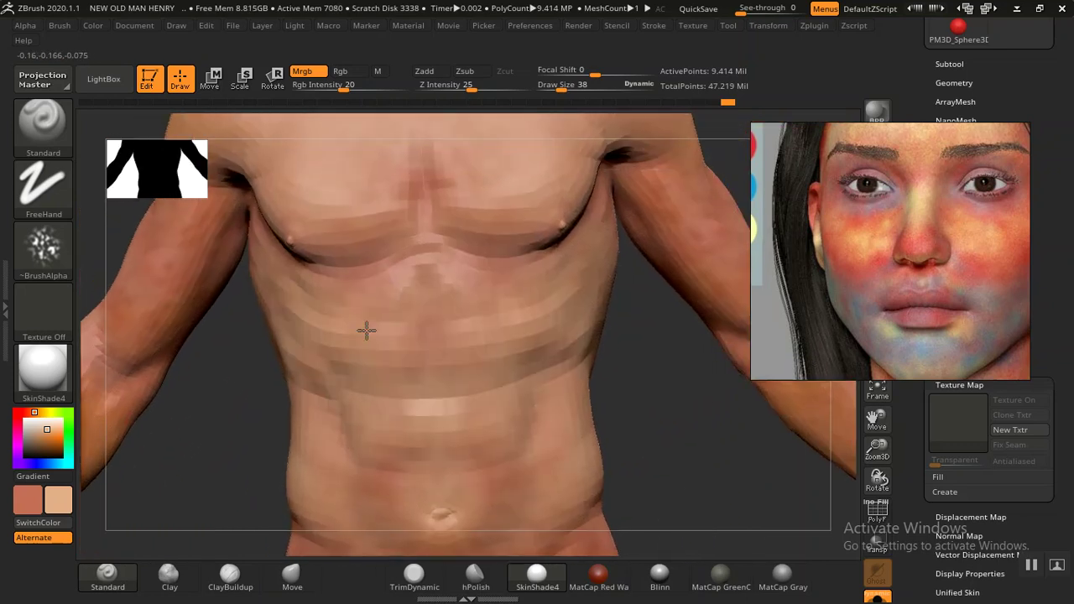
left_click_drag(394, 181, 420, 236)
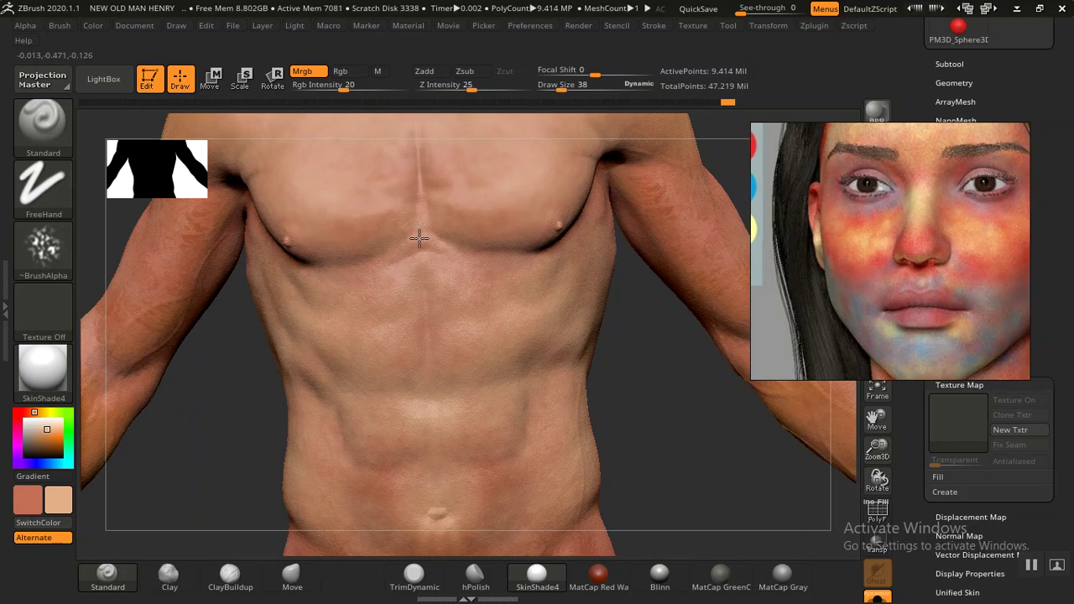
Step: Lower Rgb Intensity to 12 and lightly paint over the groin
mouse_move(689, 471)
left_mouse_down()
mouse_move(655, 448)
mouse_move(613, 311)
left_mouse_up()
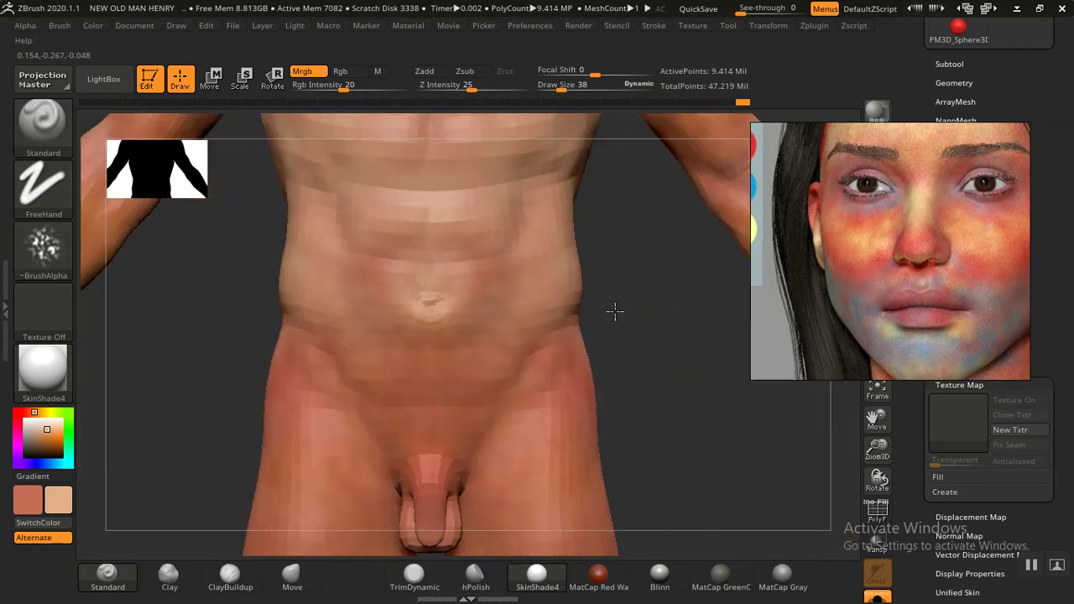
left_click_drag(342, 87, 335, 86)
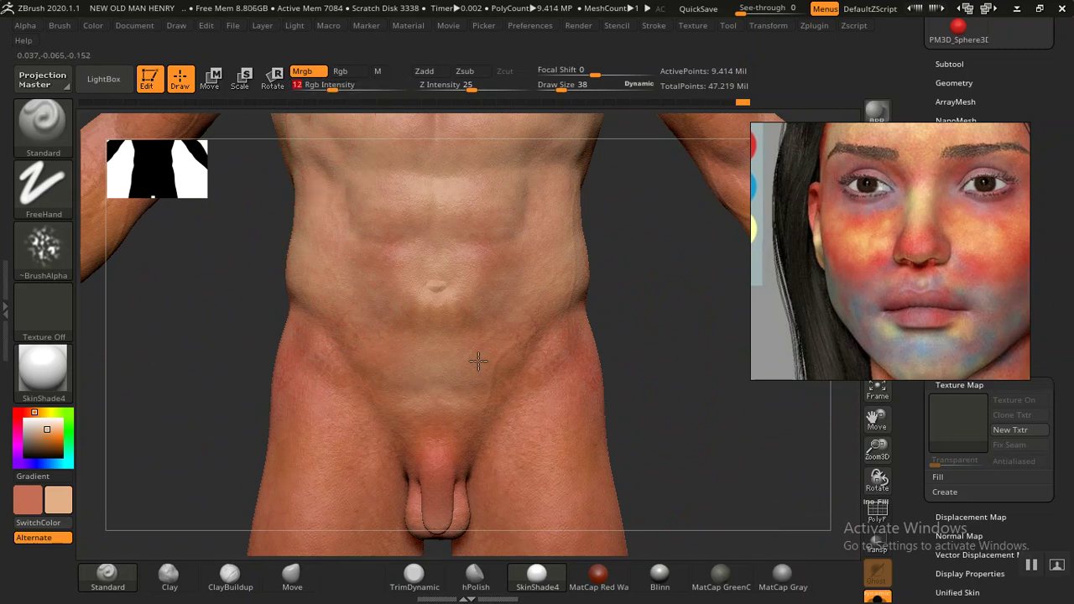
left_click_drag(369, 378, 342, 257, "alt")
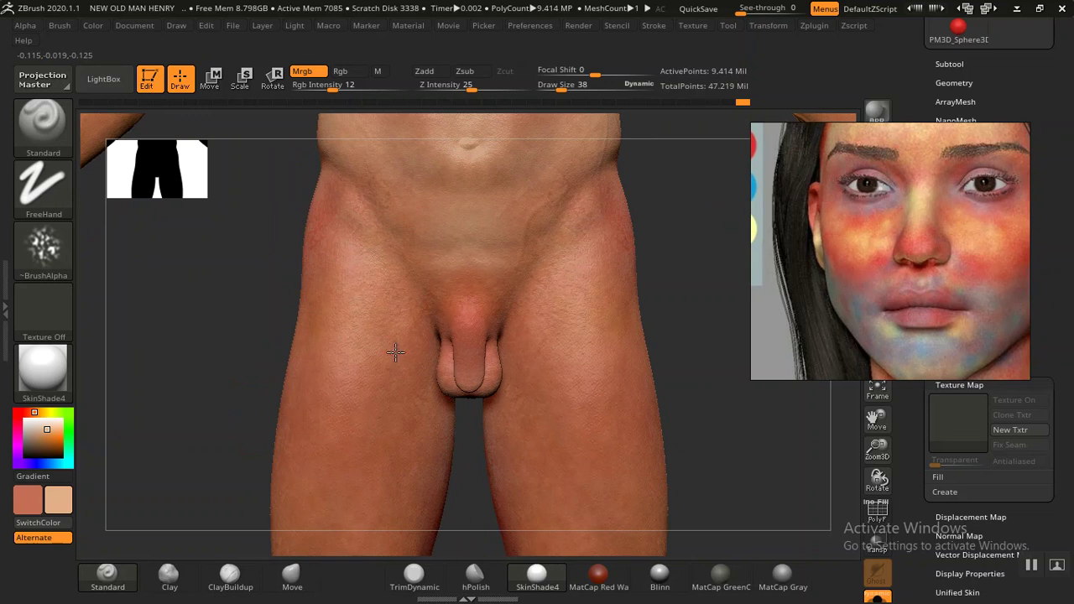
left_click_drag(455, 349, 456, 370)
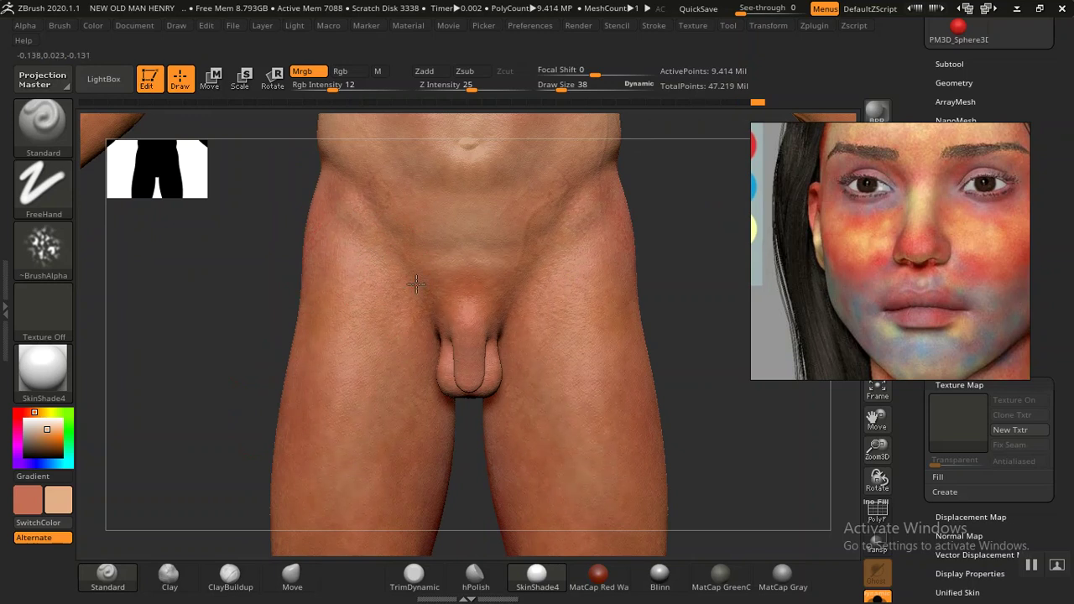
mouse_move(497, 302)
right_mouse_down("ctrl")
mouse_move(595, 271)
mouse_move(431, 305)
mouse_move(548, 335)
mouse_move(501, 257)
mouse_move(515, 439)
mouse_move(556, 378)
mouse_move(571, 269)
mouse_move(587, 335)
mouse_move(578, 318)
mouse_move(436, 313)
right_mouse_up("ctrl")
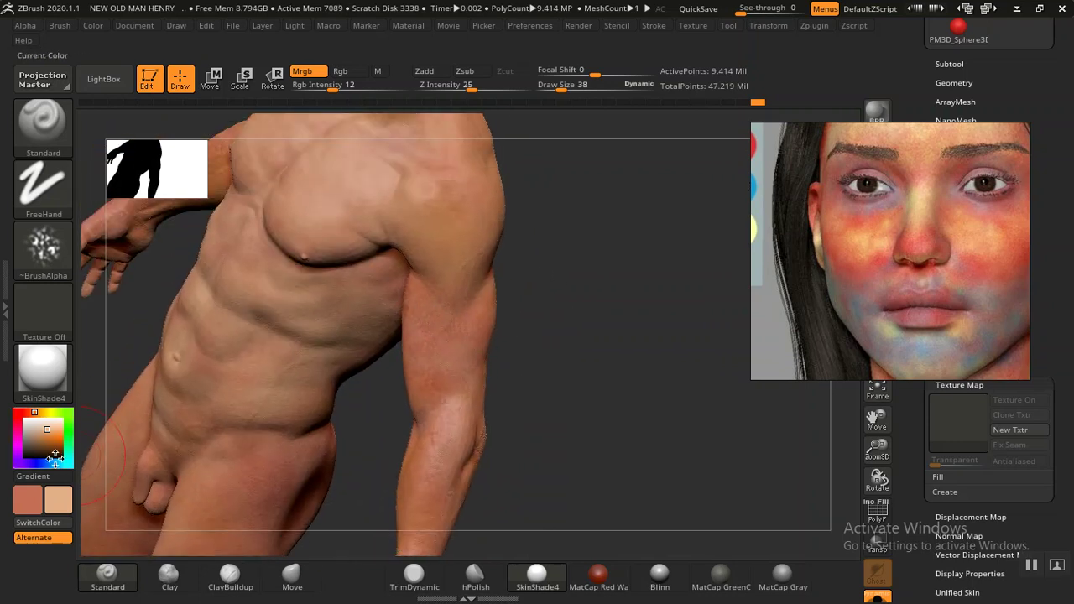
Step: Pick a slightly darker tan skin colour and rotate to a side view of the arm
left_click(47, 429)
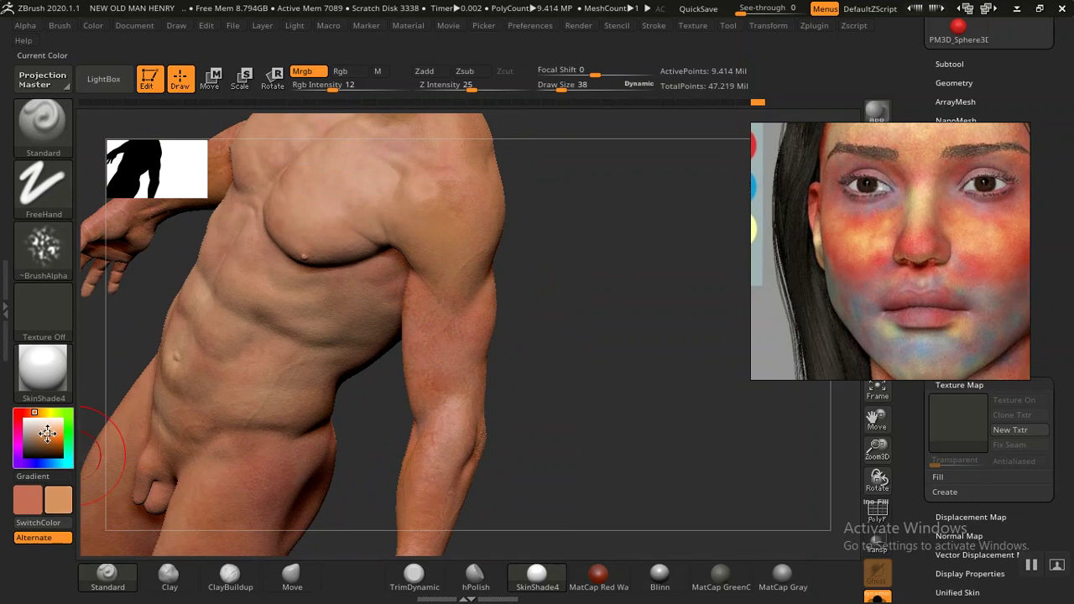
left_click_drag(571, 453, 340, 249)
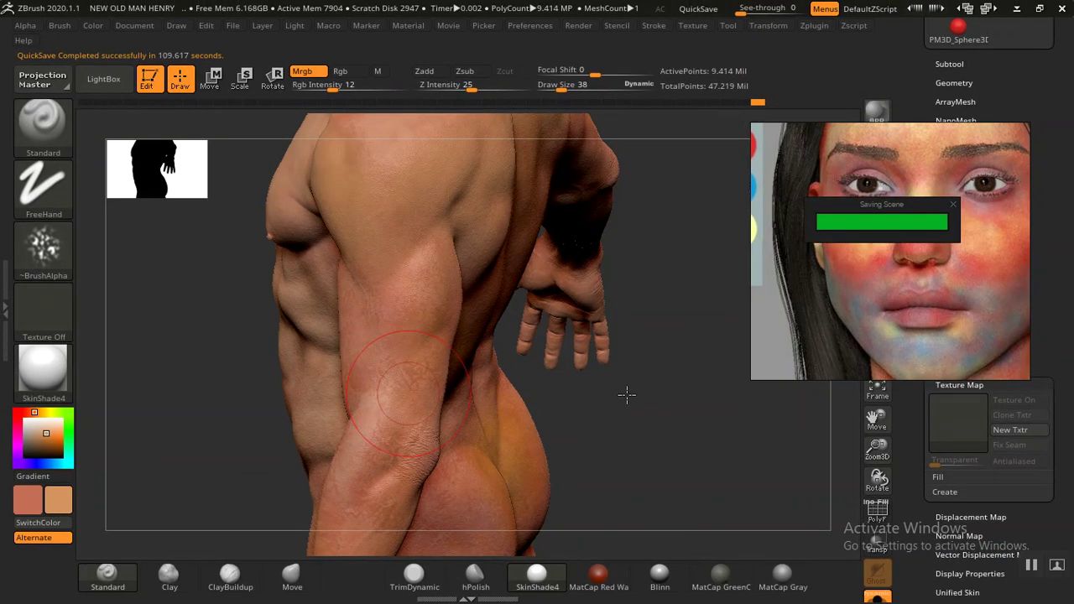
mouse_move(623, 426)
left_mouse_down()
mouse_move(633, 394)
mouse_move(623, 384)
left_mouse_up()
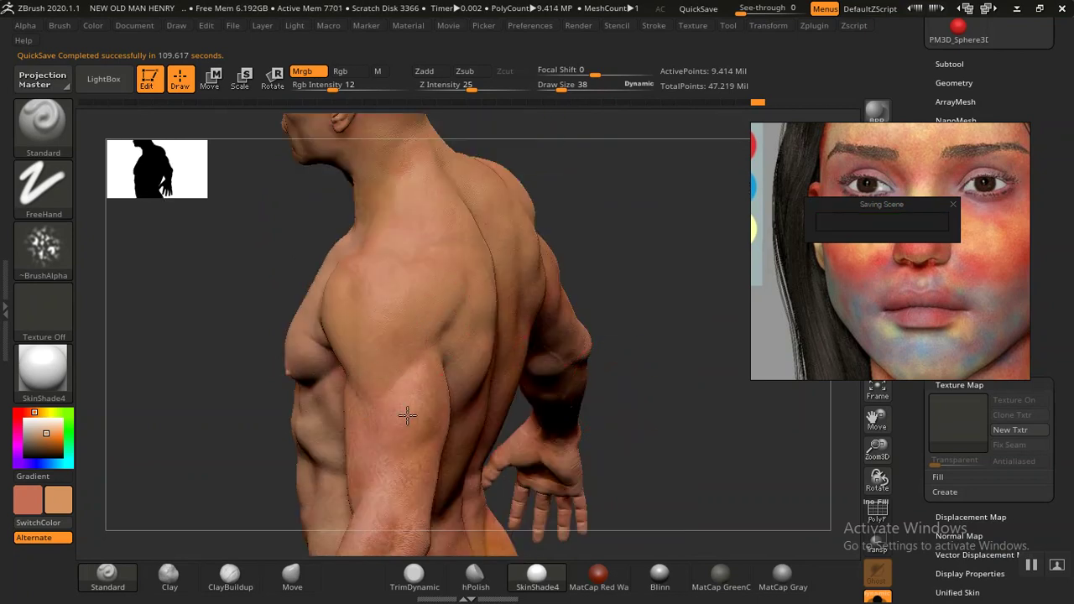
mouse_move(232, 417)
left_mouse_down()
mouse_move(224, 358)
mouse_move(290, 411)
left_mouse_up()
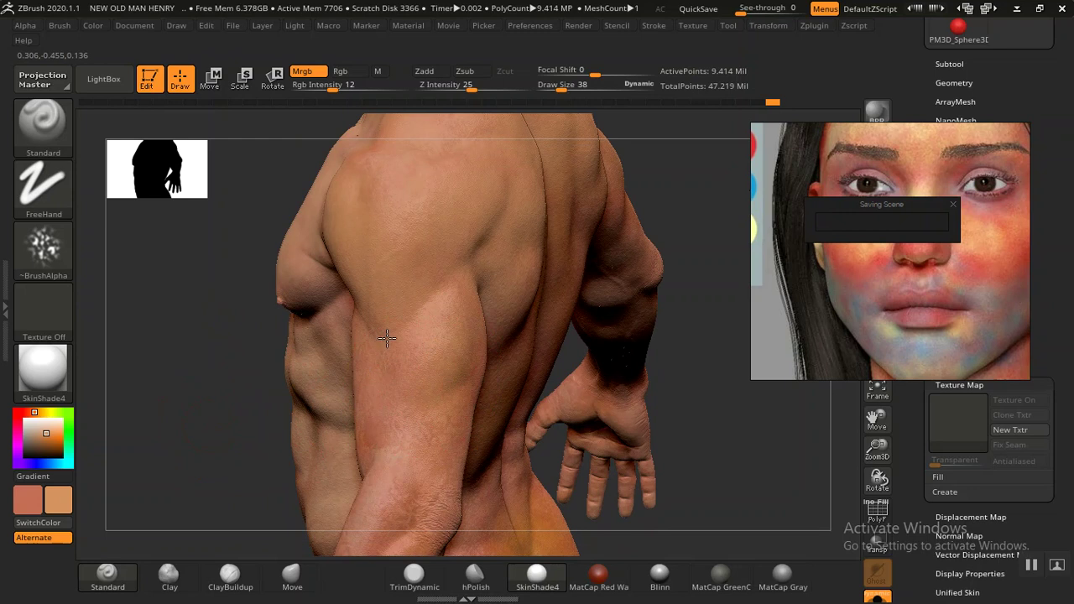
Step: Adjust Rgb Intensity through 42, 31 and 23 before raising it to 38
left_click_drag(336, 85, 365, 84)
mouse_move(700, 412)
left_mouse_down()
mouse_move(568, 386)
mouse_move(359, 385)
left_mouse_up()
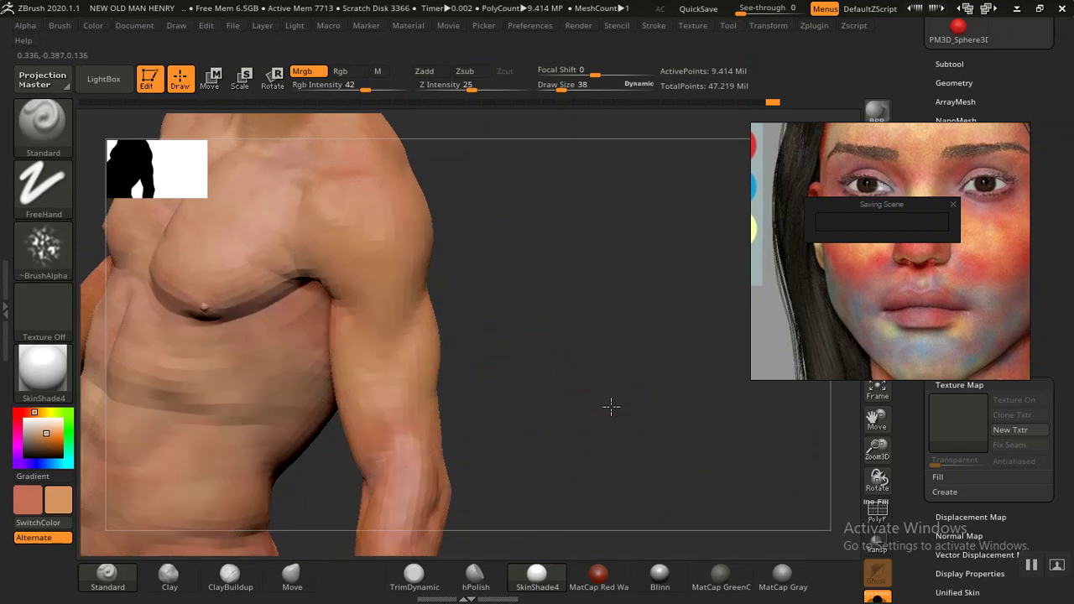
left_click_drag(612, 408, 548, 366, "alt")
left_click_drag(366, 87, 348, 87)
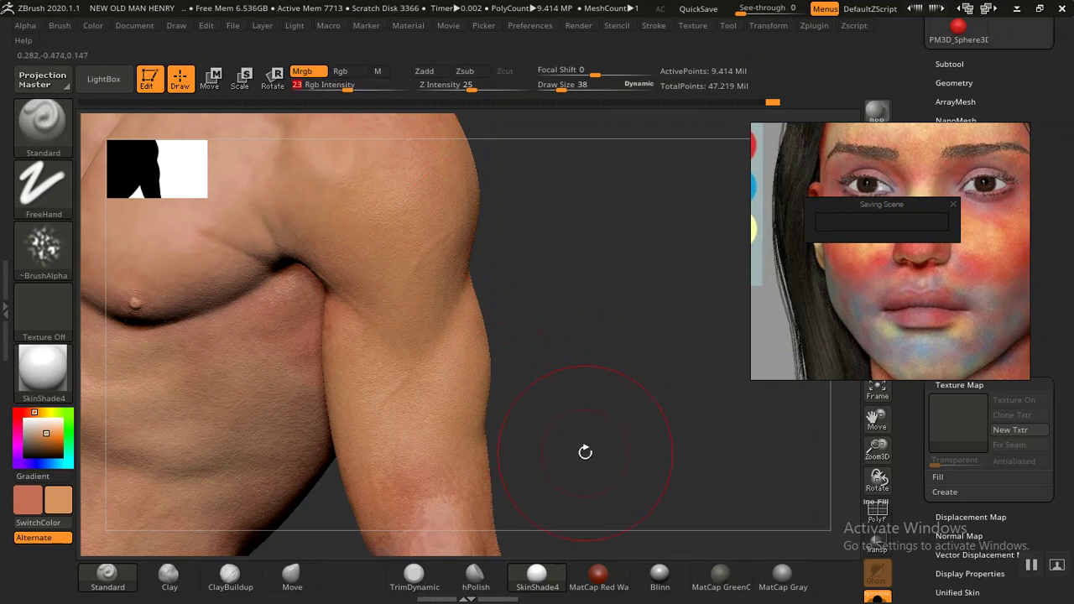
left_click_drag(583, 383, 405, 280)
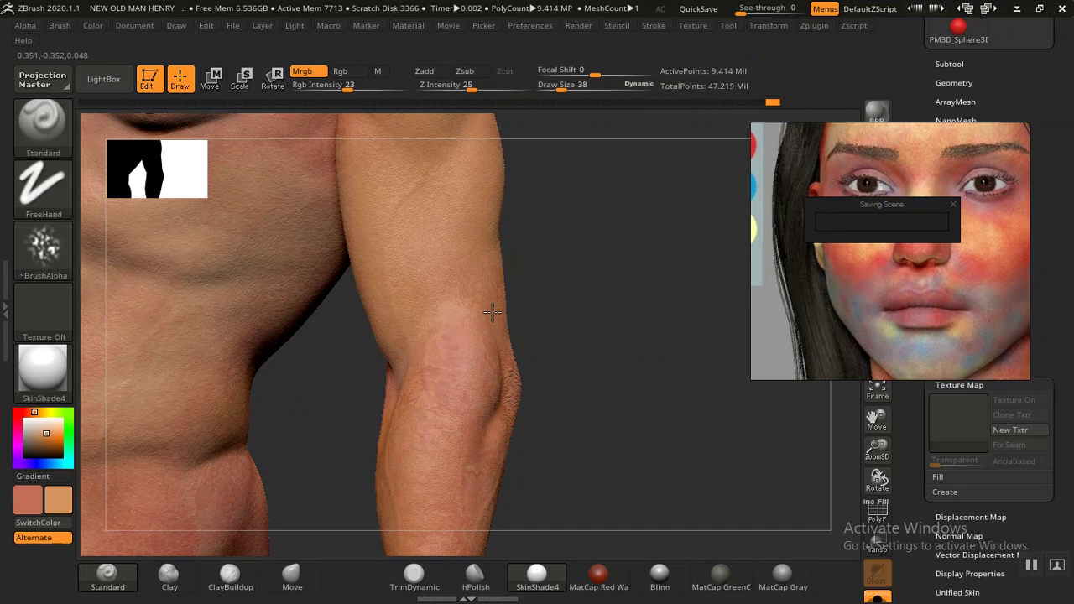
left_click_drag(646, 338, 479, 327)
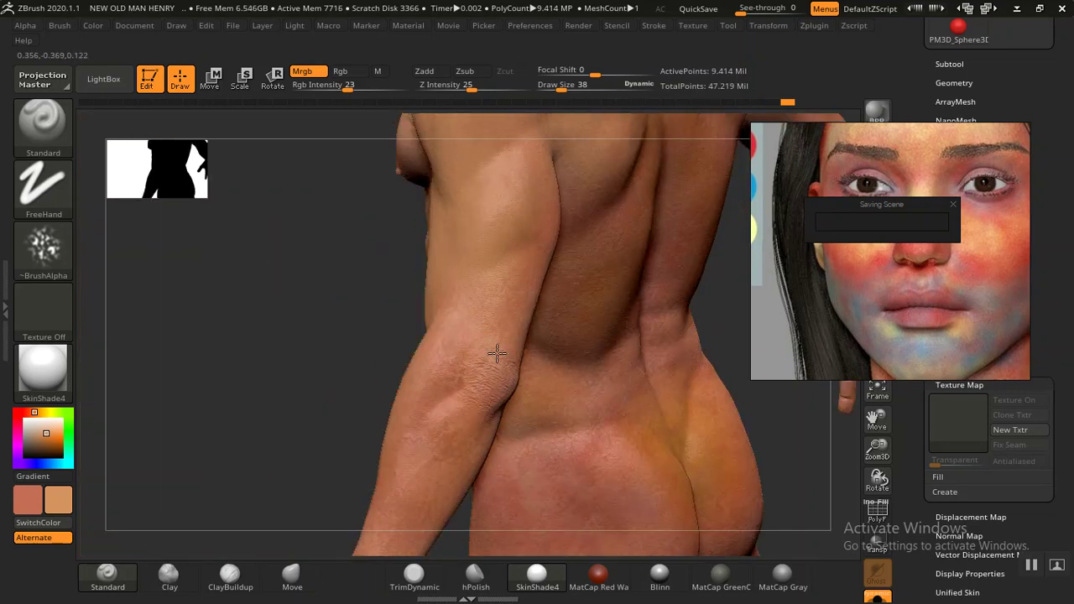
mouse_move(288, 388)
left_mouse_down()
mouse_move(336, 297)
mouse_move(468, 348)
mouse_move(435, 385)
left_mouse_up()
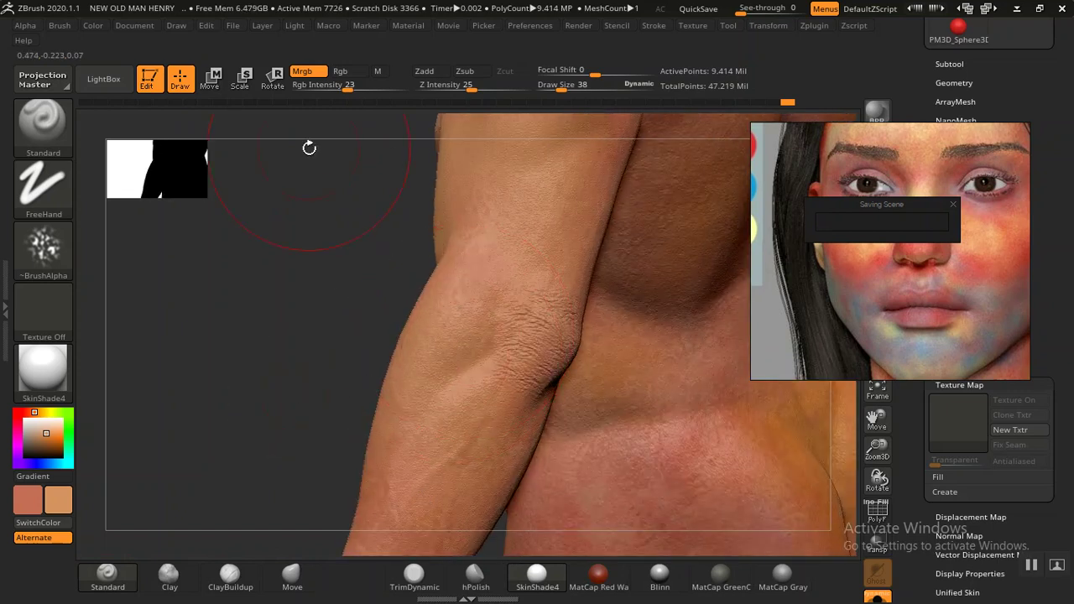
left_click_drag(347, 86, 358, 86)
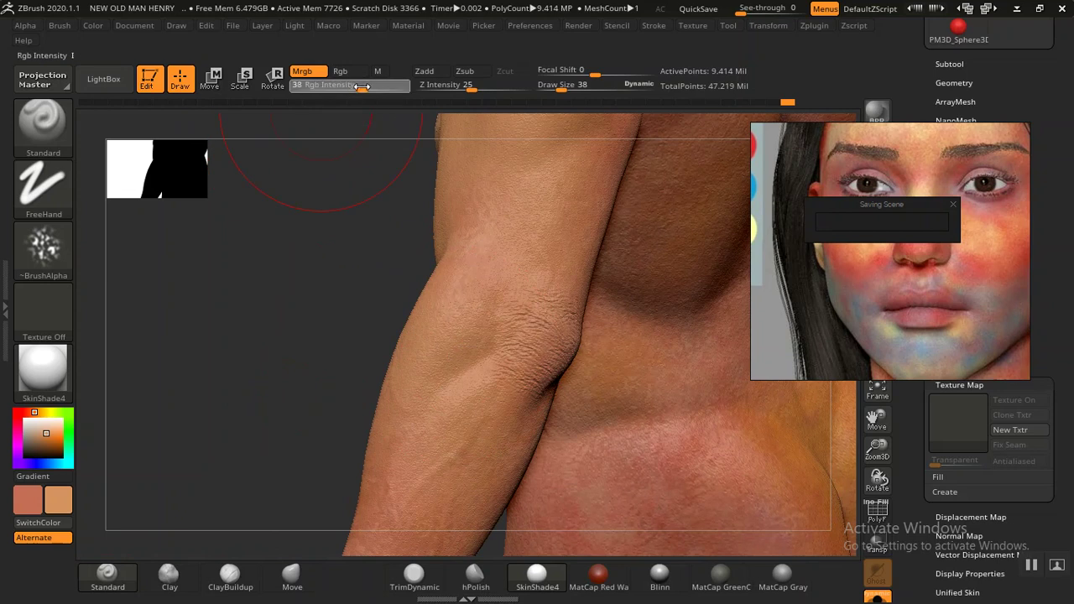
mouse_move(276, 249)
left_mouse_down()
mouse_move(269, 311)
mouse_move(355, 316)
mouse_move(522, 371)
mouse_move(542, 293)
mouse_move(542, 347)
mouse_move(568, 343)
left_mouse_up()
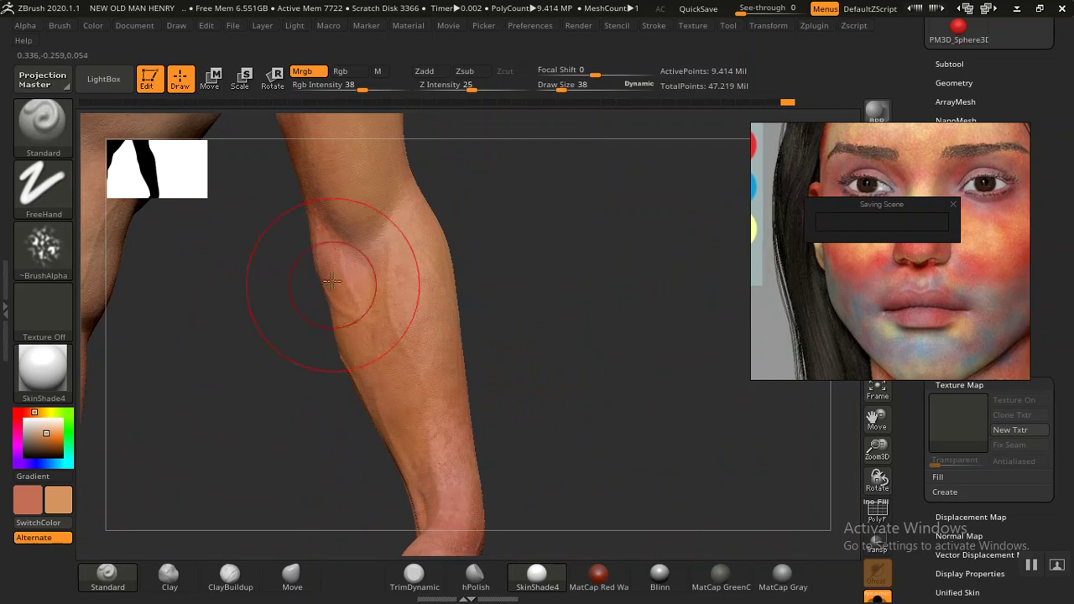
mouse_move(356, 299)
left_mouse_down()
mouse_move(548, 246)
mouse_move(283, 256)
left_mouse_up()
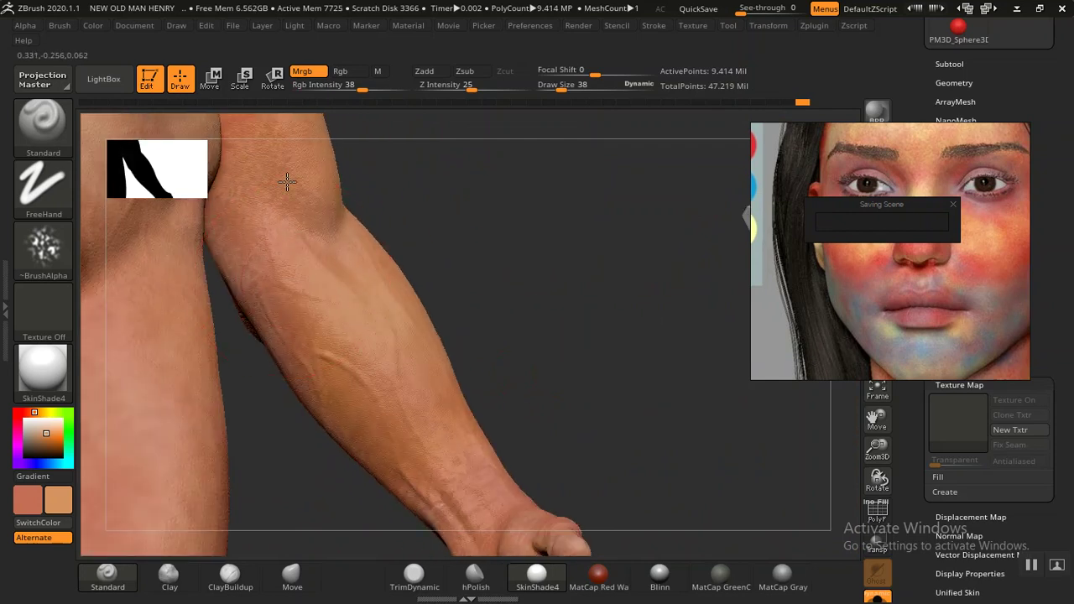
mouse_move(521, 228)
left_mouse_down()
mouse_move(635, 460)
mouse_move(443, 196)
left_mouse_up()
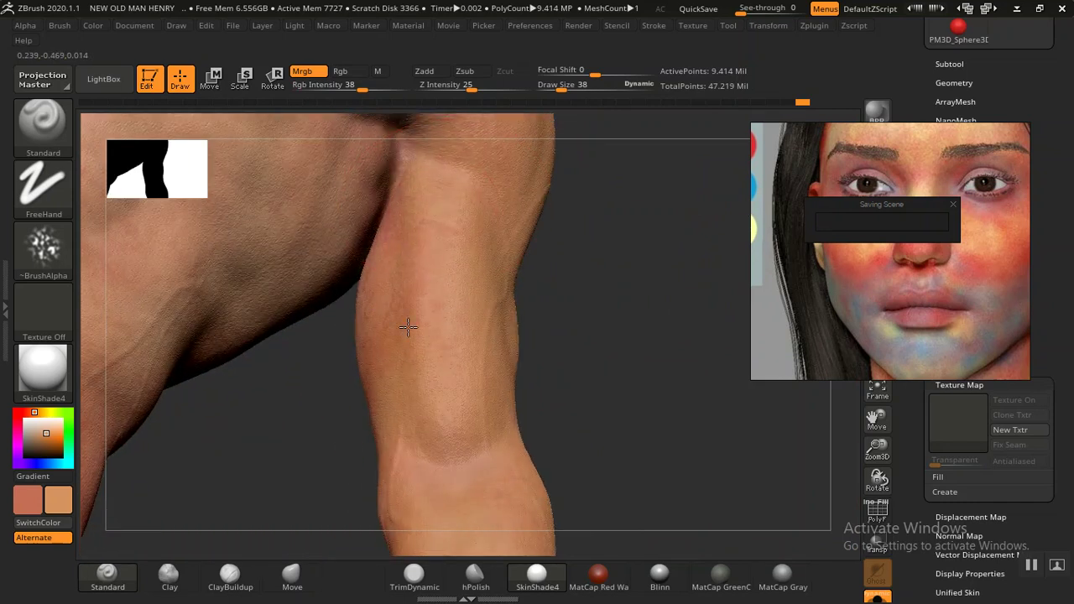
mouse_move(556, 436)
left_mouse_down()
mouse_move(585, 245)
mouse_move(398, 295)
left_mouse_up()
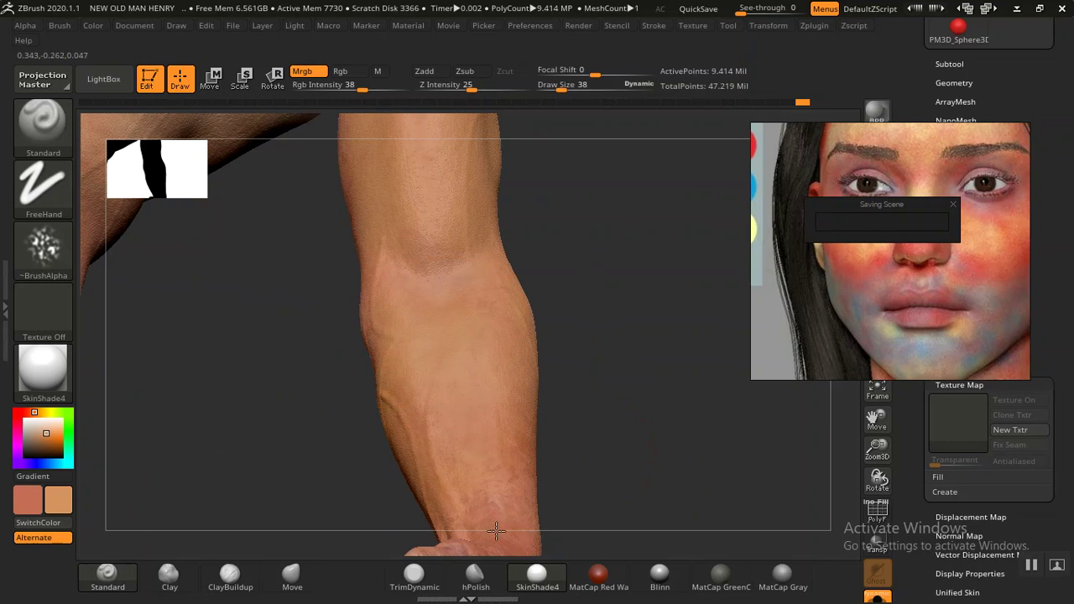
mouse_move(604, 352)
left_mouse_down()
mouse_move(585, 467)
mouse_move(568, 271)
mouse_move(412, 396)
left_mouse_up()
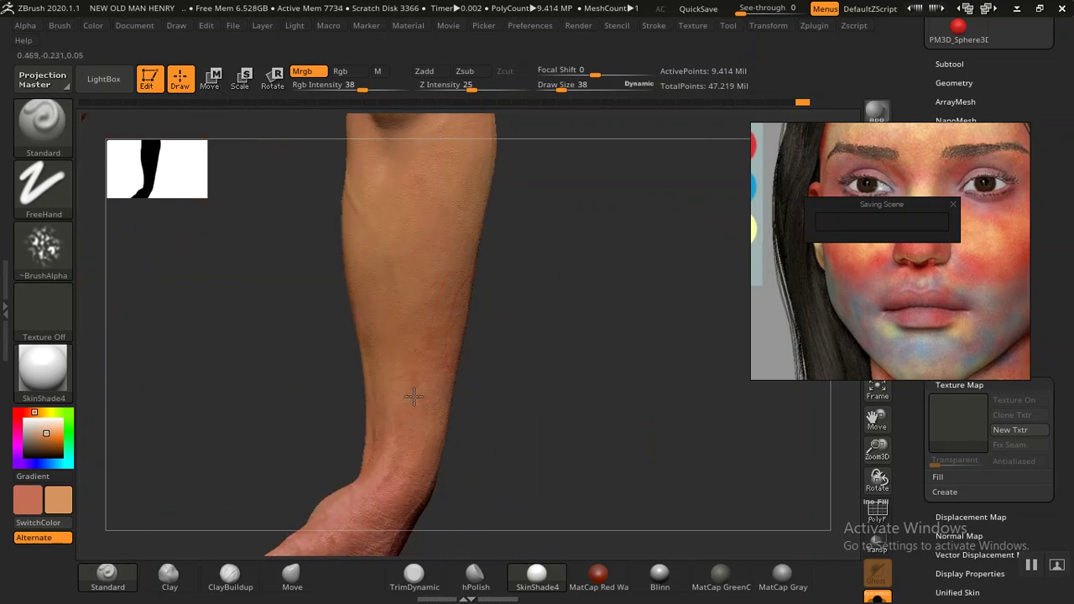
mouse_move(444, 316)
right_mouse_down()
mouse_move(506, 336)
mouse_move(495, 311)
mouse_move(518, 337)
right_mouse_up()
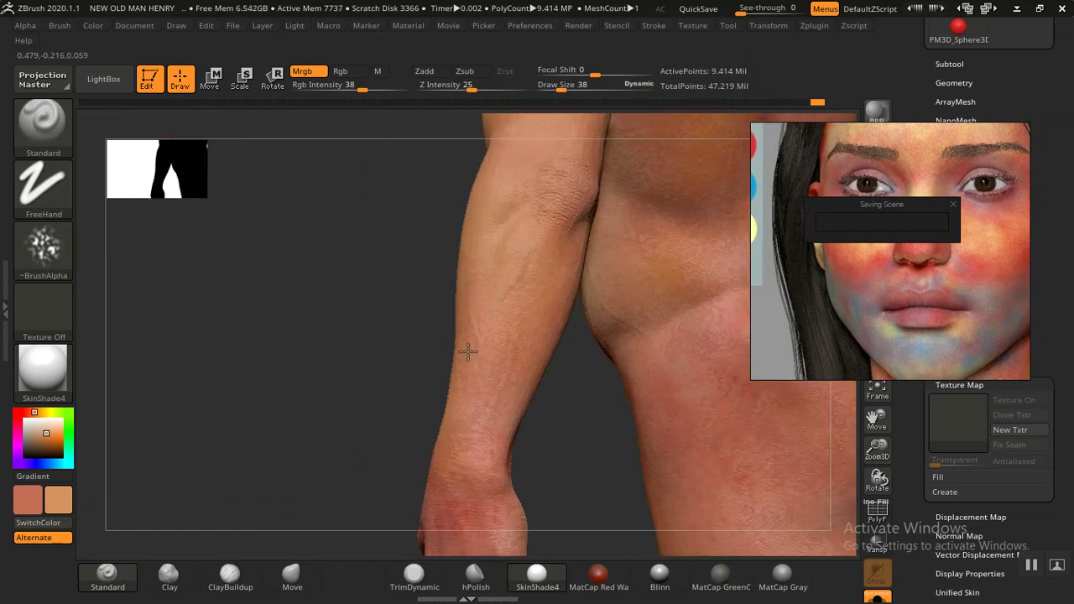
mouse_move(221, 379)
left_mouse_down()
mouse_move(395, 431)
mouse_move(415, 302)
left_mouse_up()
mouse_move(415, 302)
right_mouse_down()
mouse_move(408, 348)
mouse_move(391, 242)
mouse_move(505, 411)
mouse_move(470, 384)
mouse_move(482, 259)
right_mouse_up()
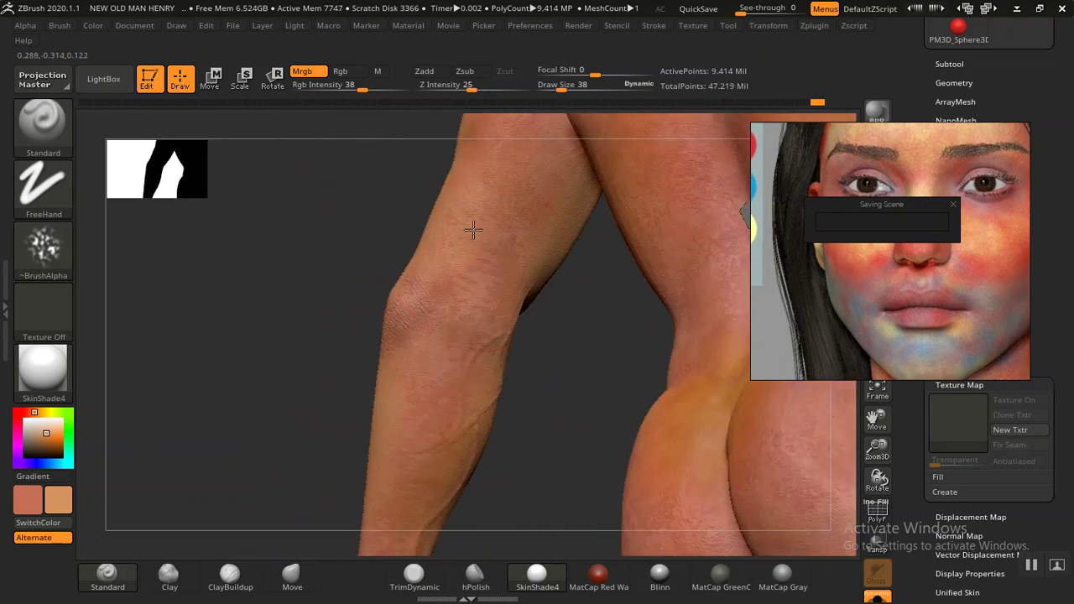
mouse_move(372, 472)
right_mouse_down()
mouse_move(305, 317)
mouse_move(432, 292)
right_mouse_up()
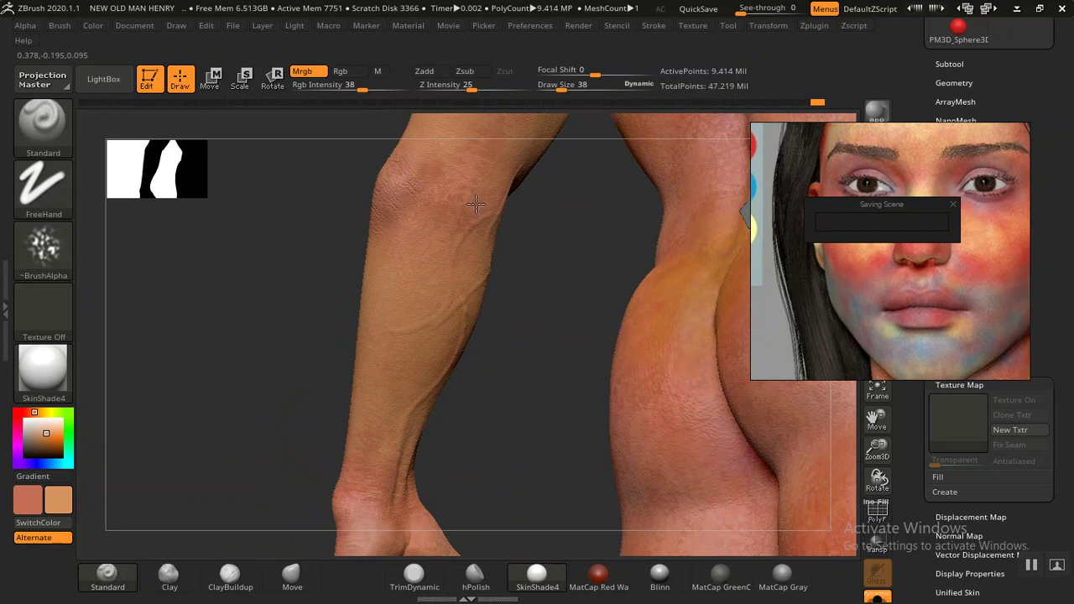
mouse_move(394, 332)
right_mouse_down()
mouse_move(278, 469)
mouse_move(456, 336)
right_mouse_up()
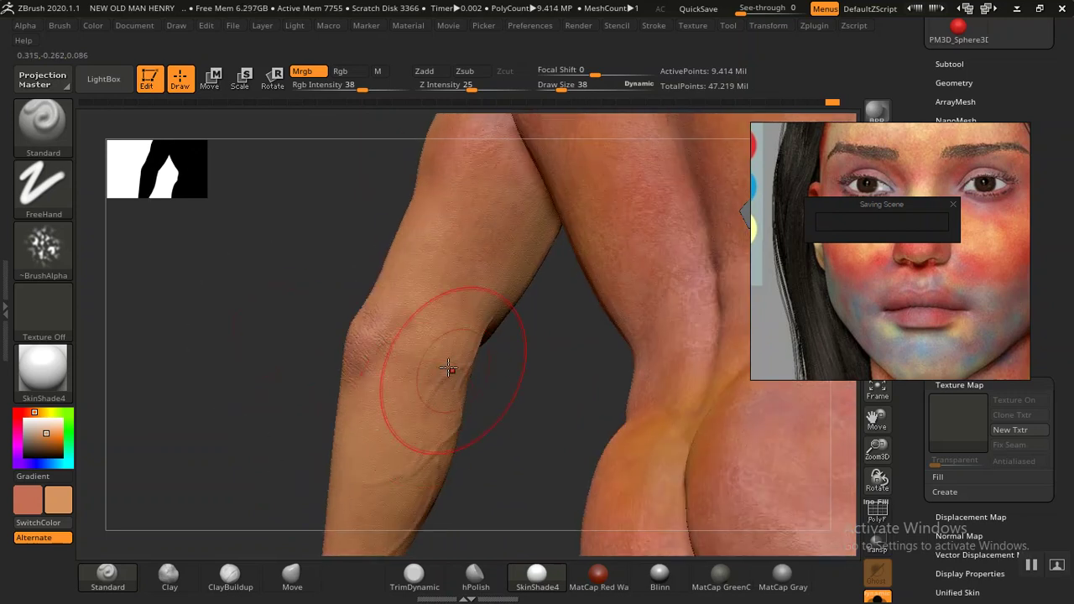
mouse_move(259, 367)
right_mouse_down()
mouse_move(427, 372)
mouse_move(362, 411)
right_mouse_up()
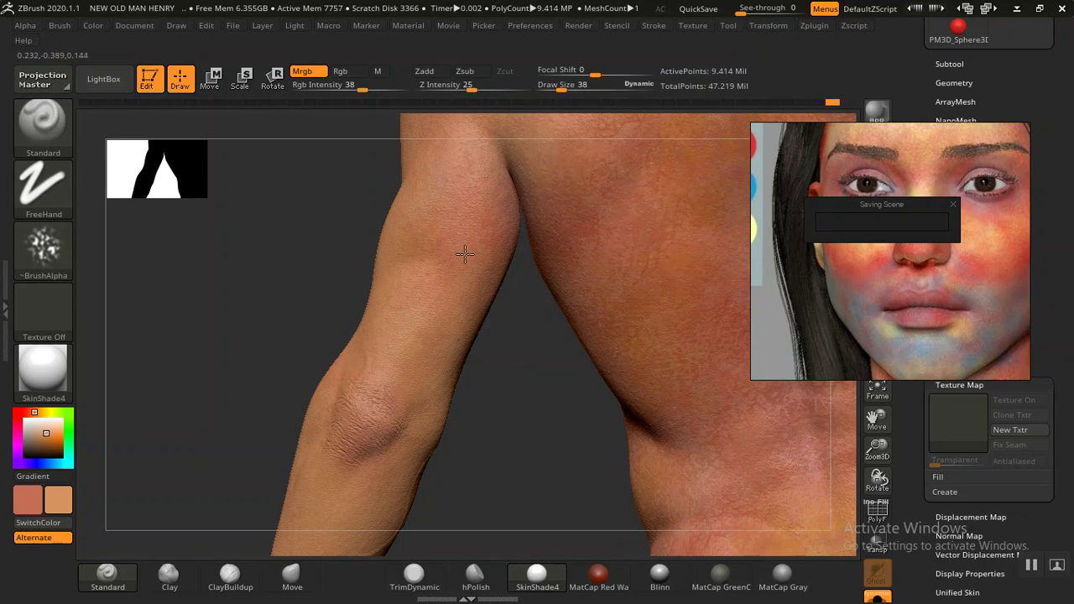
right_click_drag(518, 360, 436, 391)
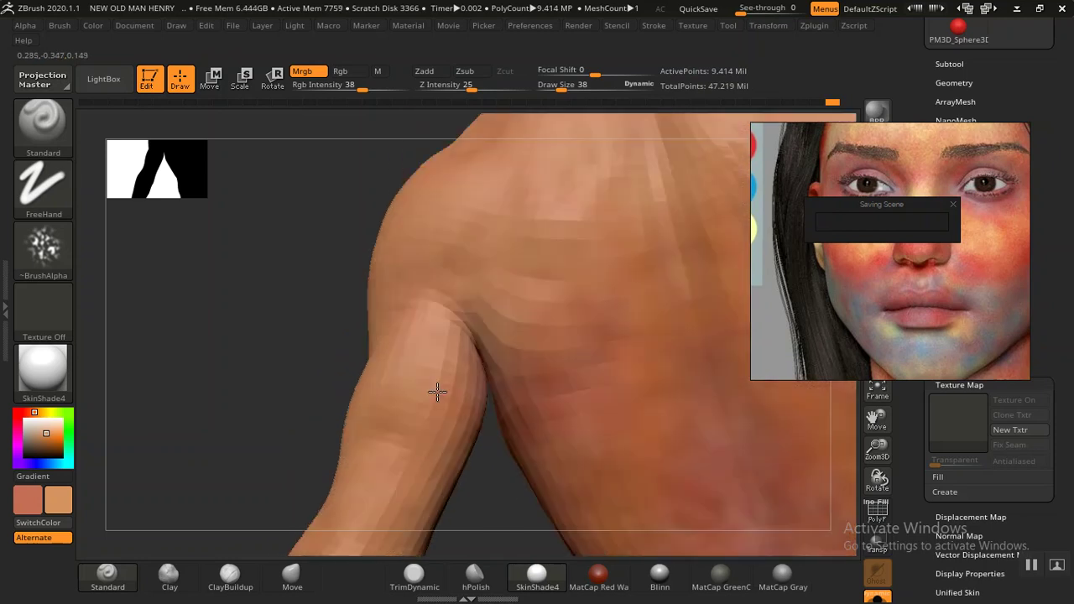
right_click_drag(492, 481, 508, 434)
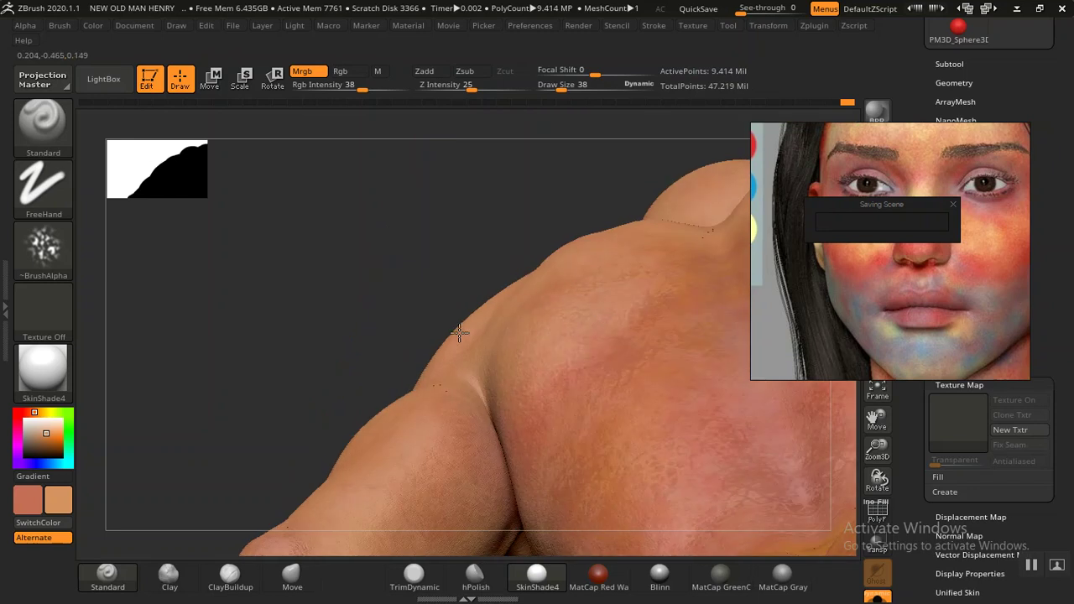
mouse_move(292, 297)
right_mouse_down()
mouse_move(412, 470)
mouse_move(400, 280)
mouse_move(504, 443)
mouse_move(470, 378)
right_mouse_up()
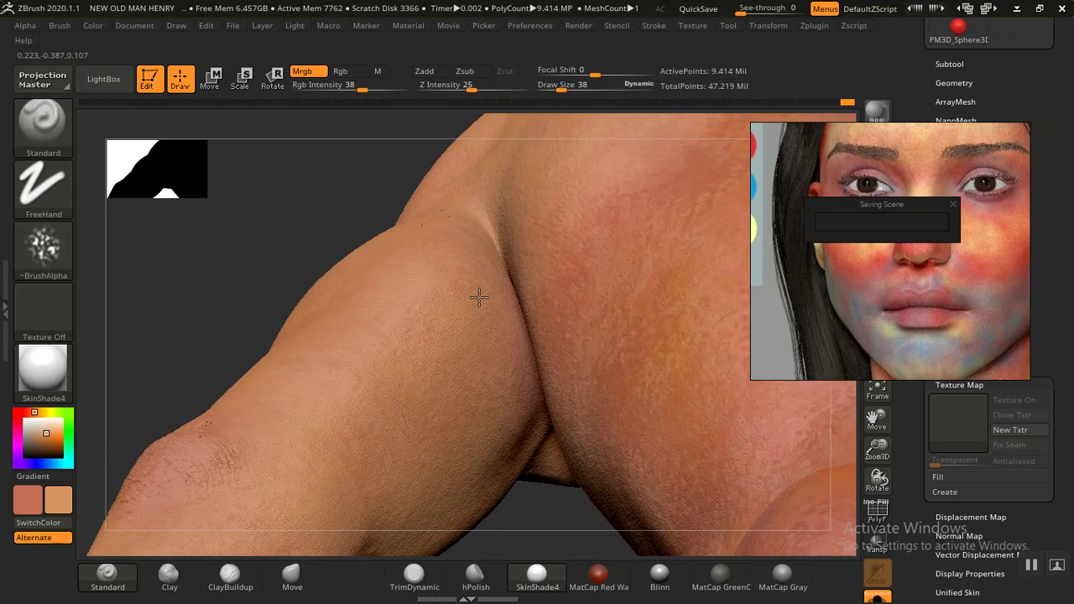
mouse_move(546, 492)
right_mouse_down()
mouse_move(456, 484)
mouse_move(504, 453)
mouse_move(466, 314)
mouse_move(462, 360)
mouse_move(528, 422)
mouse_move(487, 351)
right_mouse_up()
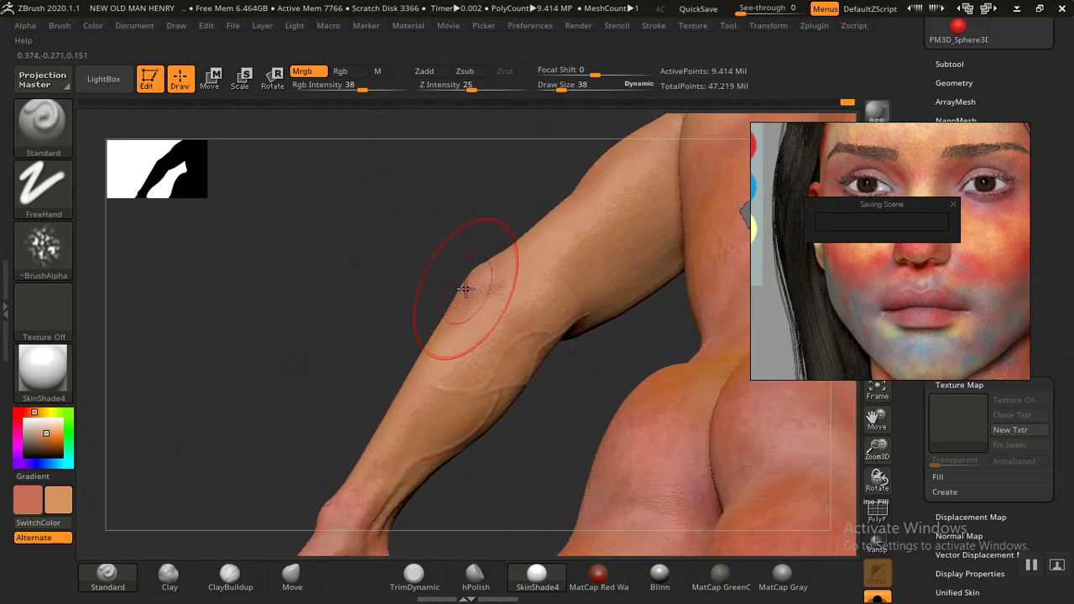
mouse_move(403, 288)
right_mouse_down()
mouse_move(333, 266)
mouse_move(504, 376)
mouse_move(552, 237)
right_mouse_up()
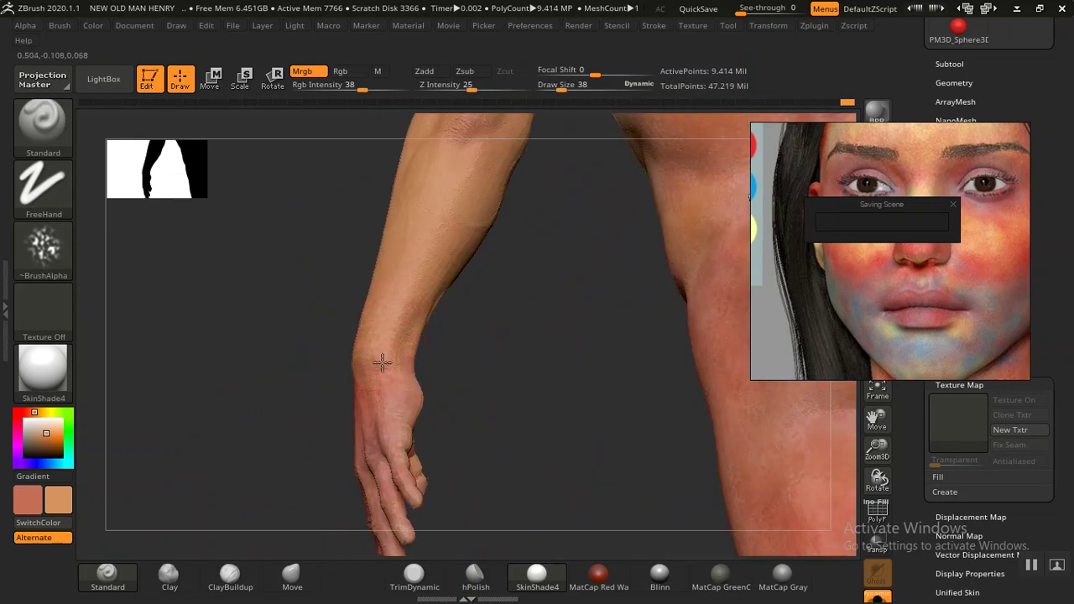
Step: Orbit around the hip, thigh and resting hand, then zoom close to inspect the painted fingers
mouse_move(448, 371)
right_mouse_down()
mouse_move(482, 371)
mouse_move(384, 365)
right_mouse_up()
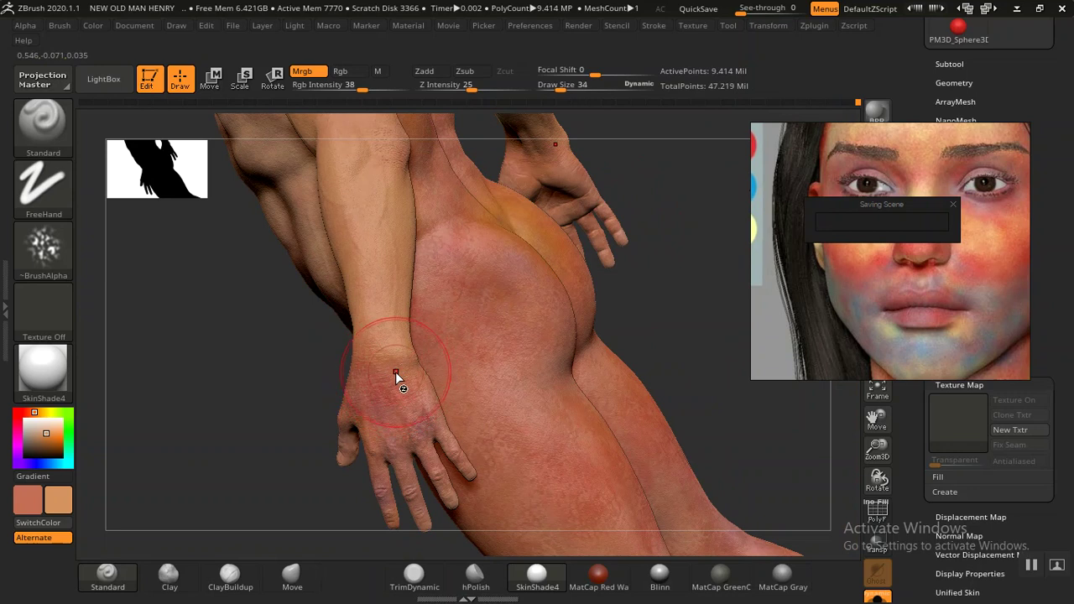
mouse_move(251, 372)
right_mouse_down()
mouse_move(326, 311)
mouse_move(399, 379)
mouse_move(297, 410)
mouse_move(450, 261)
right_mouse_up()
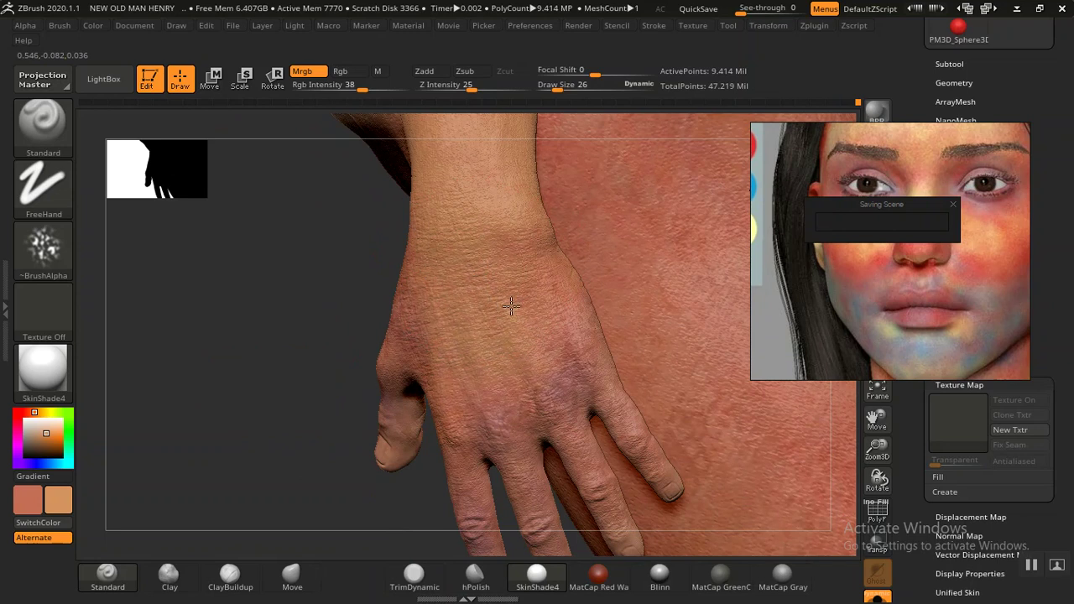
right_click_drag(411, 415, 337, 270)
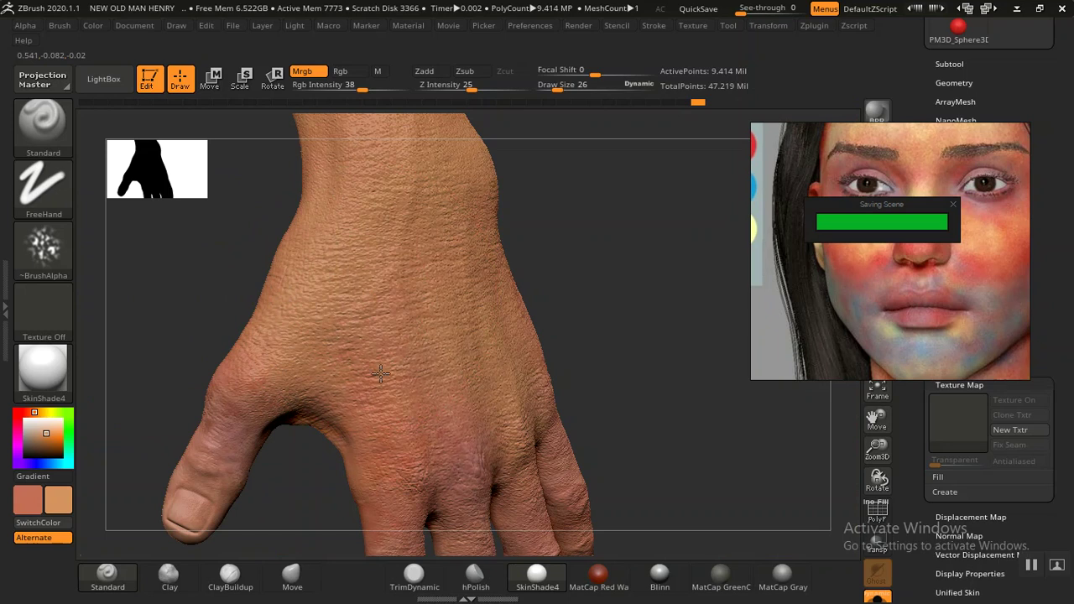
mouse_move(443, 383)
right_mouse_down()
mouse_move(596, 252)
mouse_move(585, 278)
mouse_move(451, 359)
right_mouse_up()
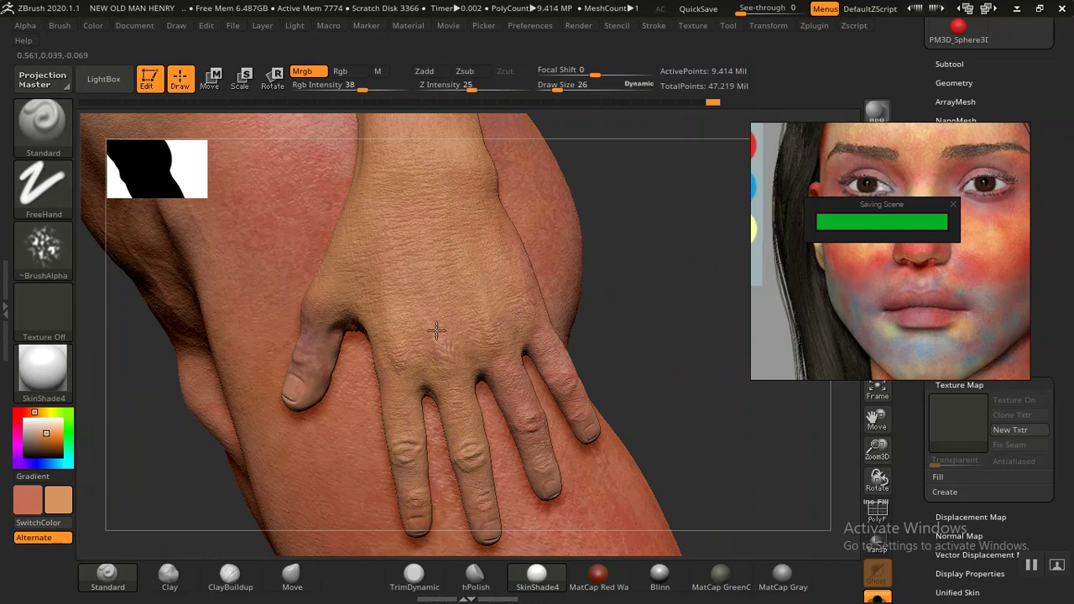
mouse_move(513, 352)
right_mouse_down()
mouse_move(642, 327)
mouse_move(412, 341)
mouse_move(245, 330)
right_mouse_up()
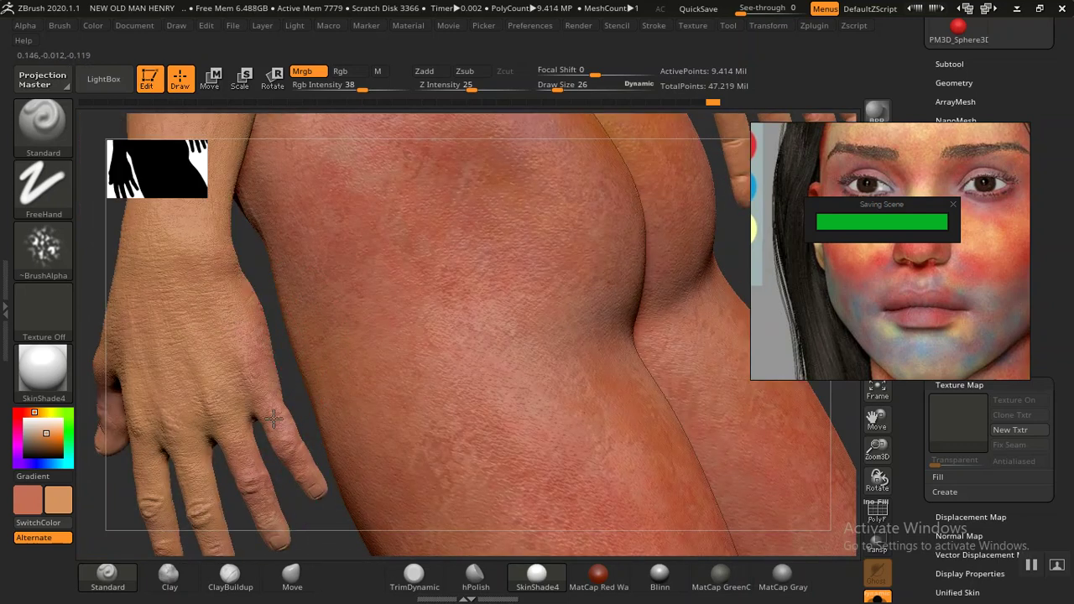
mouse_move(108, 487)
right_mouse_down()
mouse_move(433, 328)
mouse_move(265, 455)
mouse_move(221, 324)
mouse_move(561, 268)
right_mouse_up()
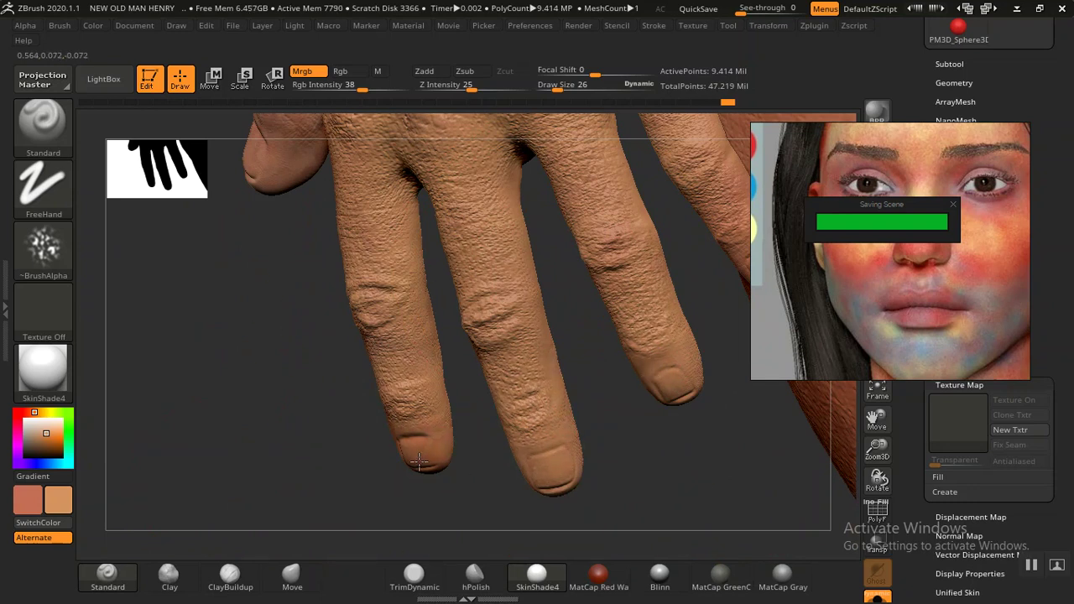
right_click_drag(271, 322, 432, 193)
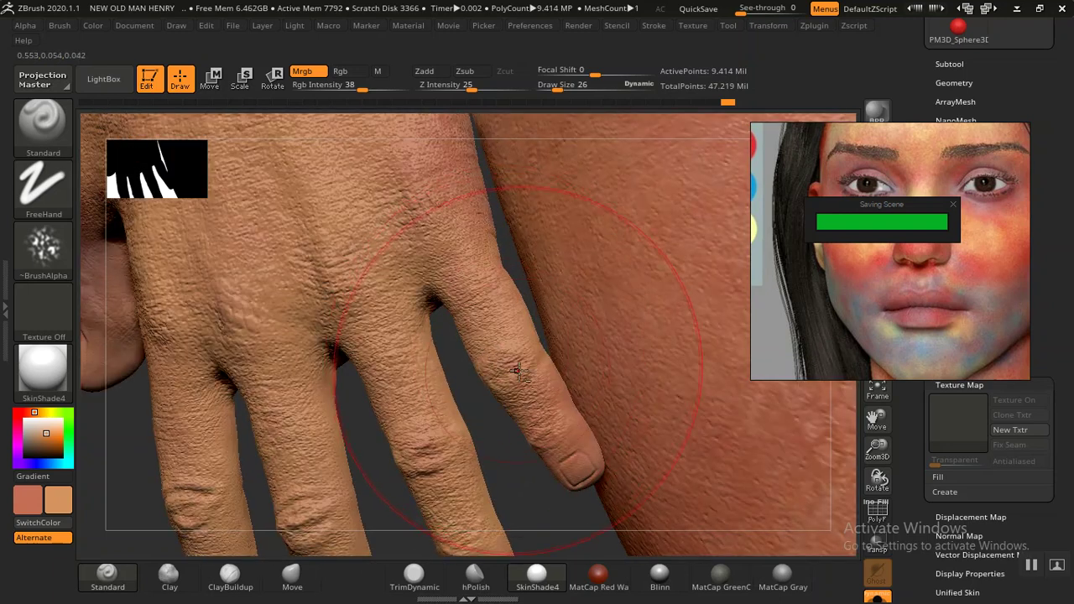
right_click_drag(488, 410, 526, 378)
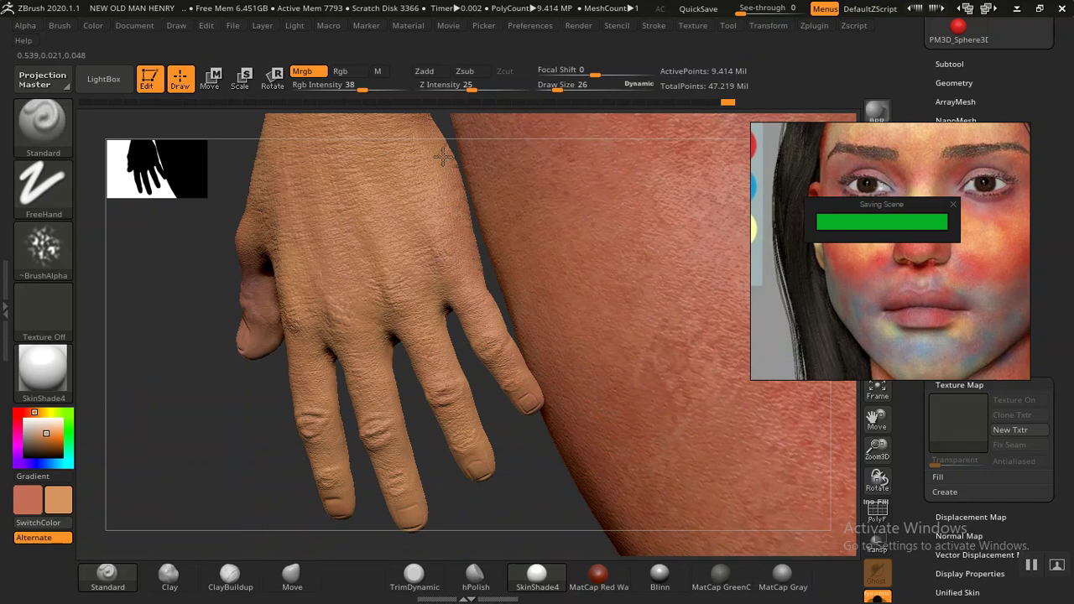
right_click_drag(211, 377, 246, 372)
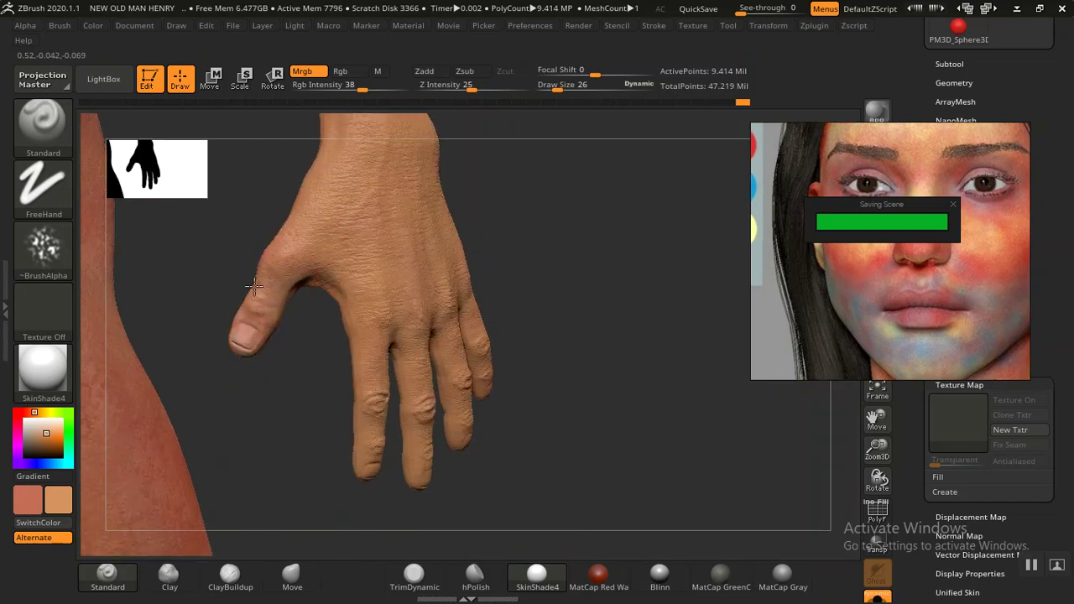
mouse_move(412, 313)
right_mouse_down()
mouse_move(355, 282)
mouse_move(207, 353)
right_mouse_up()
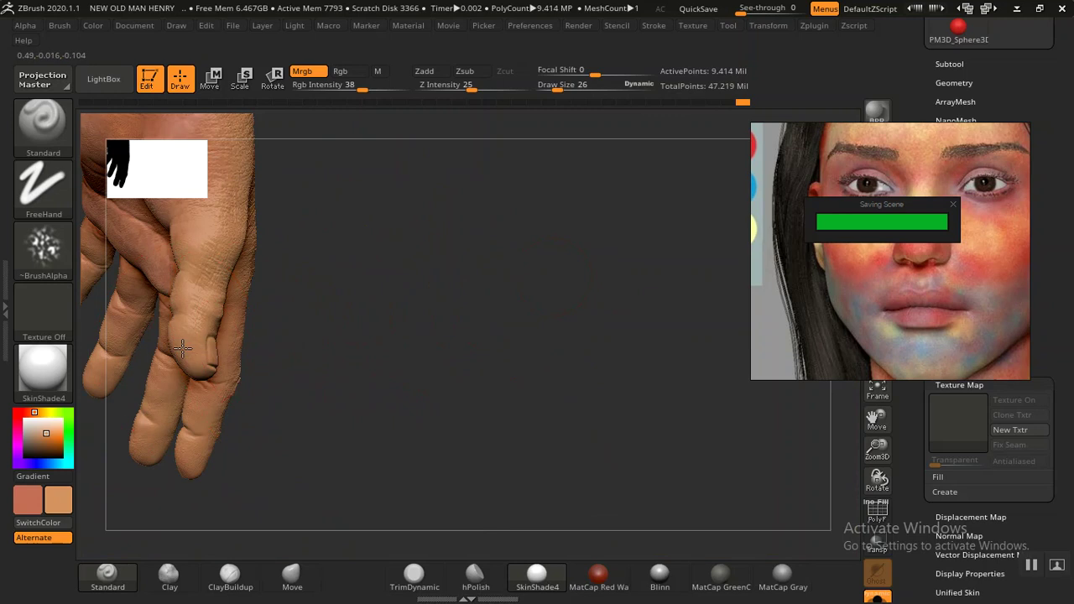
mouse_move(341, 368)
right_mouse_down()
mouse_move(623, 401)
mouse_move(604, 311)
mouse_move(529, 288)
mouse_move(571, 290)
mouse_move(450, 304)
mouse_move(368, 212)
right_mouse_up()
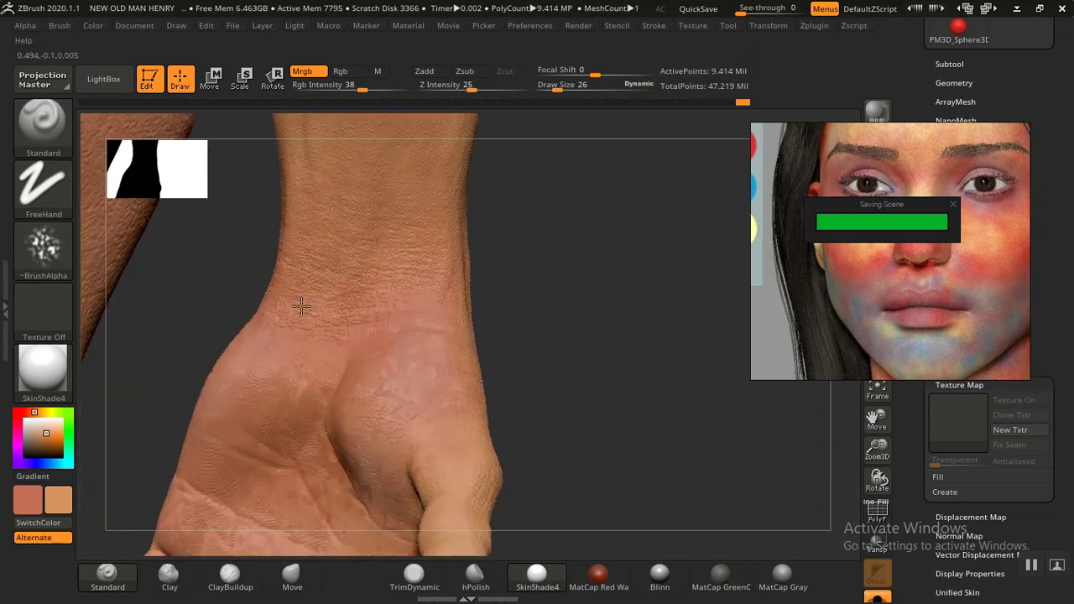
Step: Pick a slightly lighter skin tone and paint it onto the palm's thumb pad
left_click(44, 427)
mouse_move(151, 418)
right_mouse_down()
mouse_move(595, 252)
mouse_move(348, 335)
right_mouse_up()
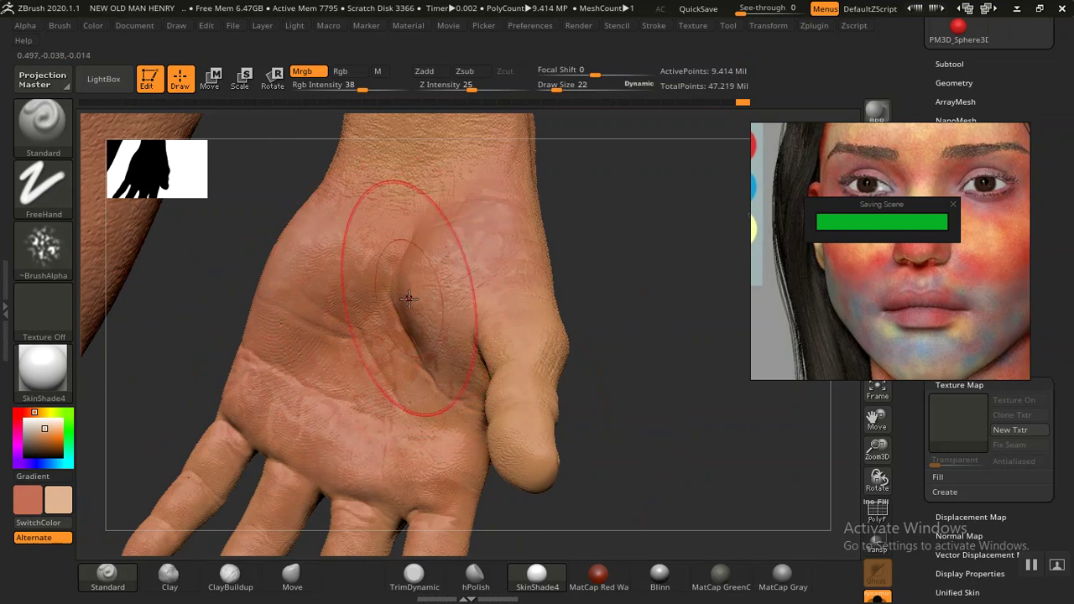
mouse_move(443, 251)
right_mouse_down()
mouse_move(607, 294)
mouse_move(519, 288)
mouse_move(616, 288)
right_mouse_up()
mouse_move(462, 233)
left_mouse_down()
mouse_move(431, 223)
mouse_move(445, 287)
left_mouse_up()
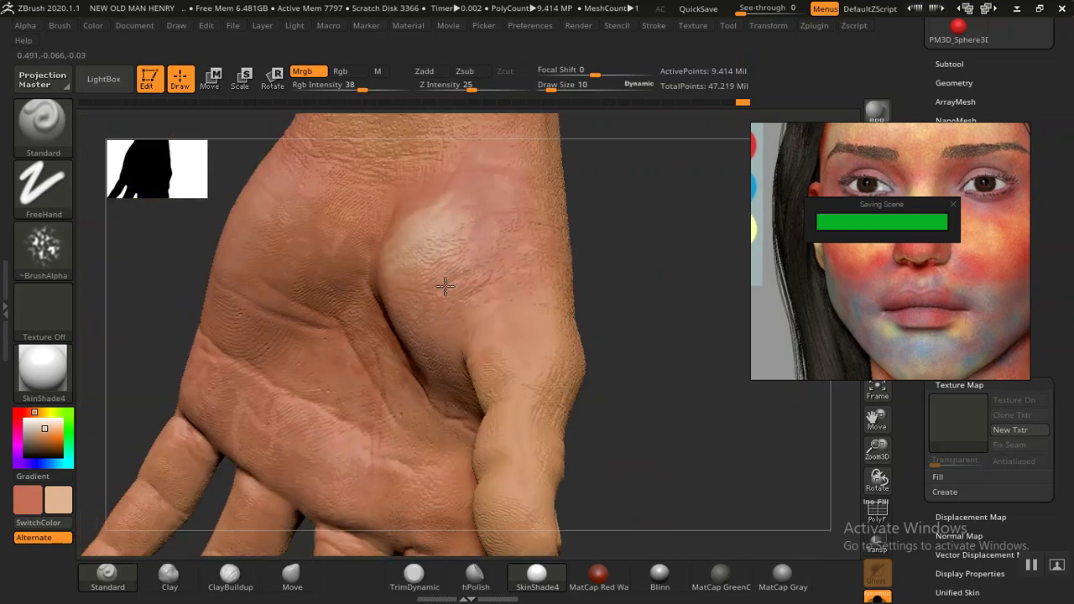
key("ctrl")
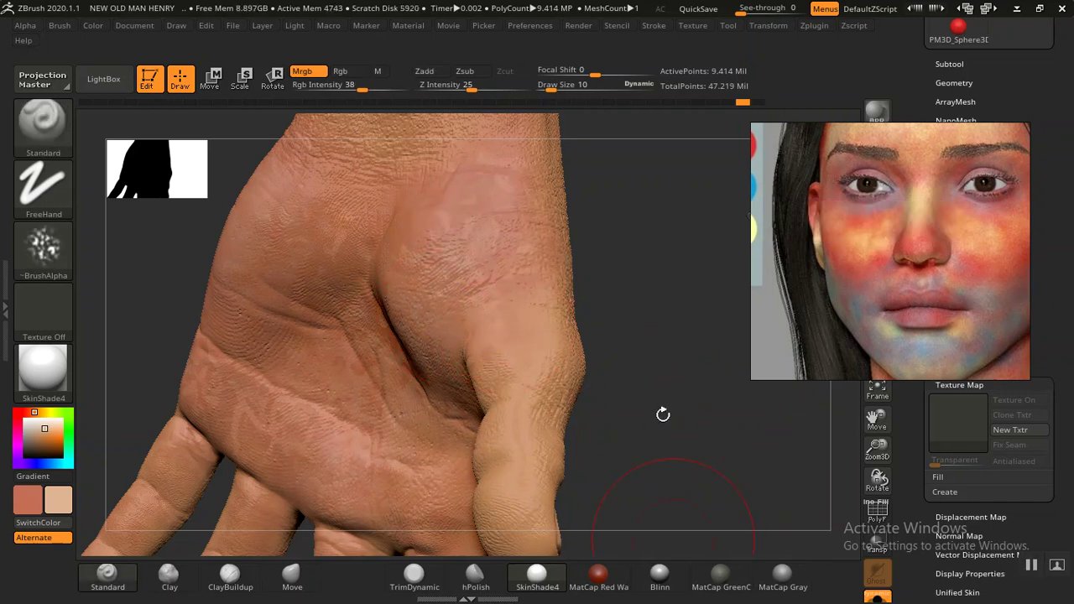
Step: Toggle between lower and higher subdivision levels, ending at the highest level
key("shift+d")
key("shift+d")
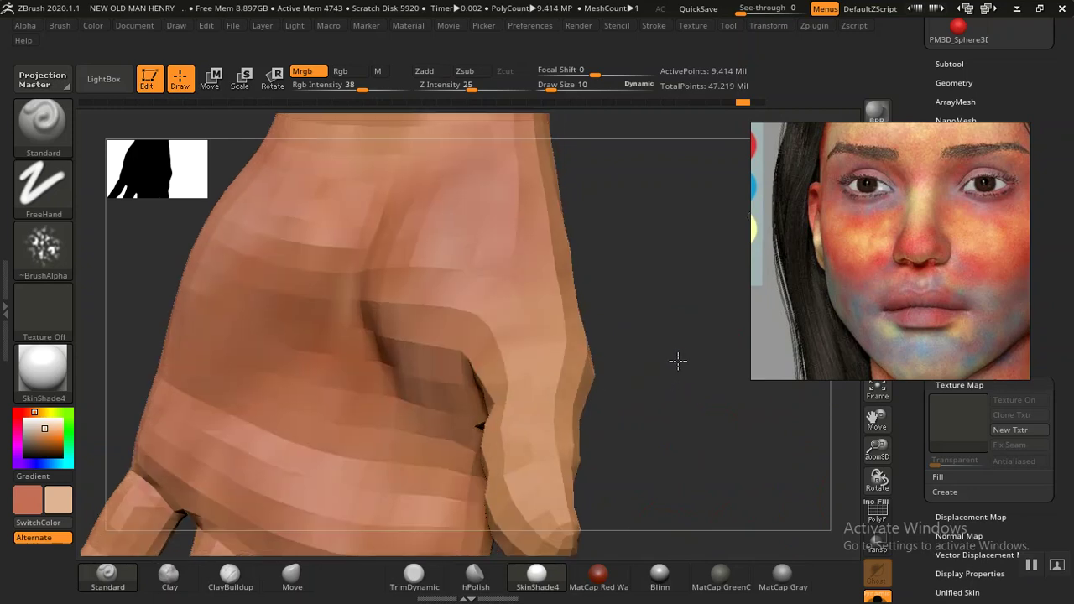
key("d")
key("shift+d")
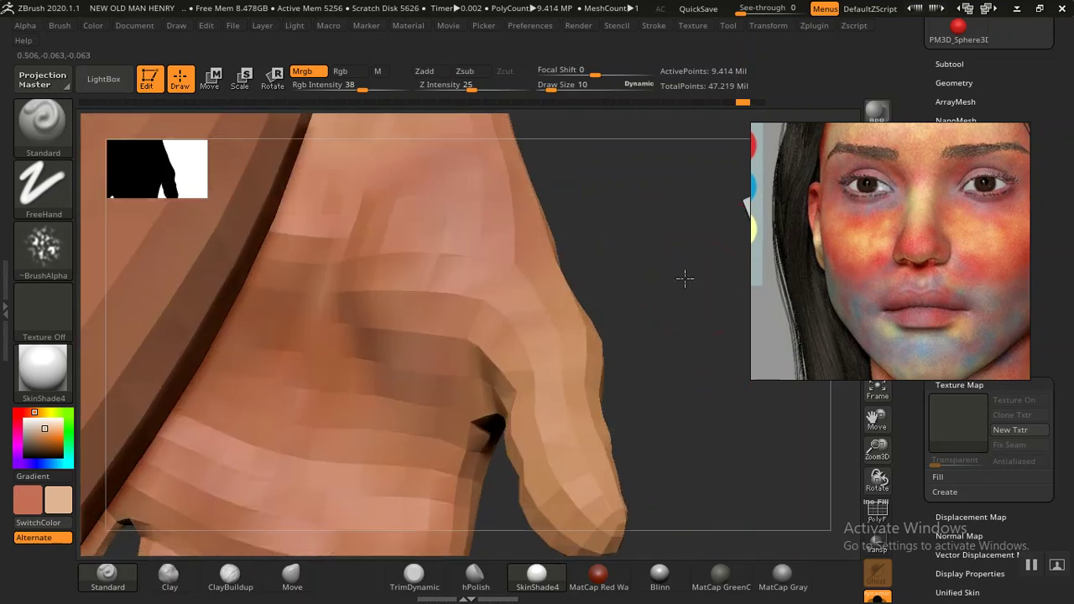
key("d")
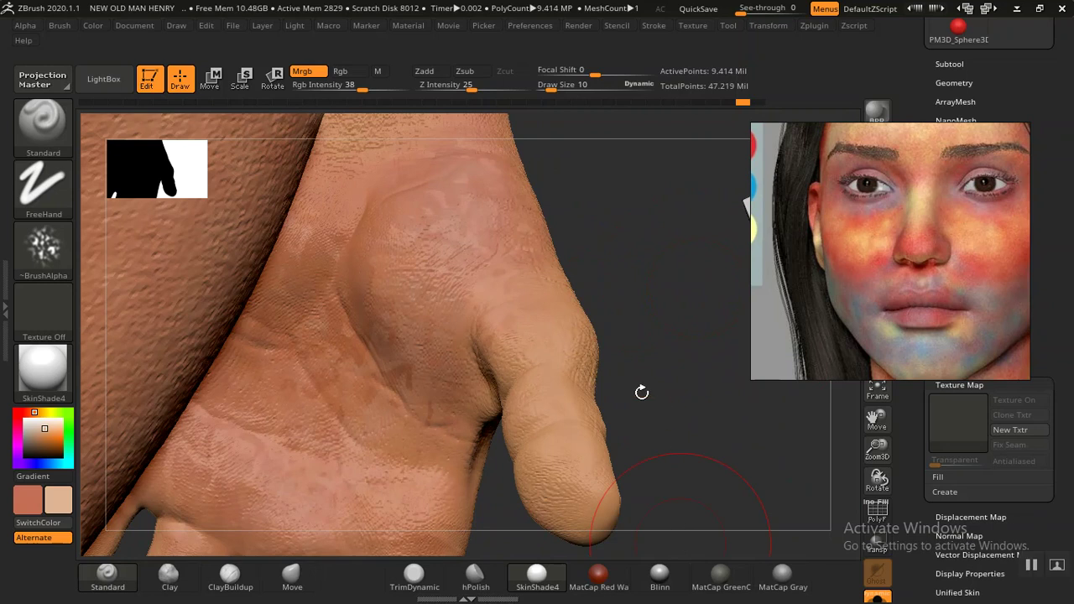
key("shift+d")
key("shift+d")
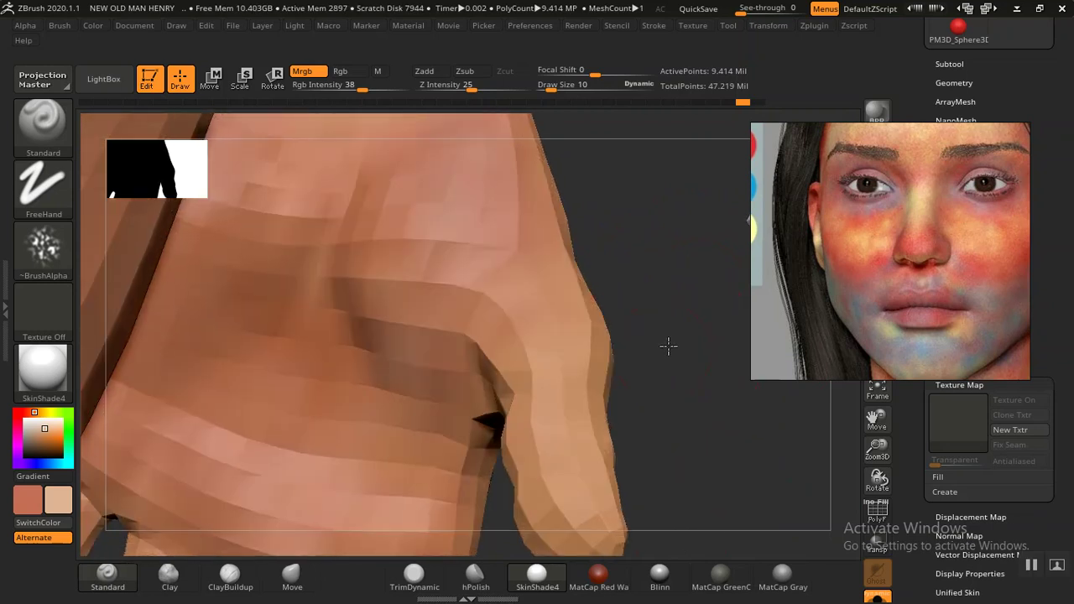
key("shift+d")
key("shift+d")
key("d")
key("d")
key("d")
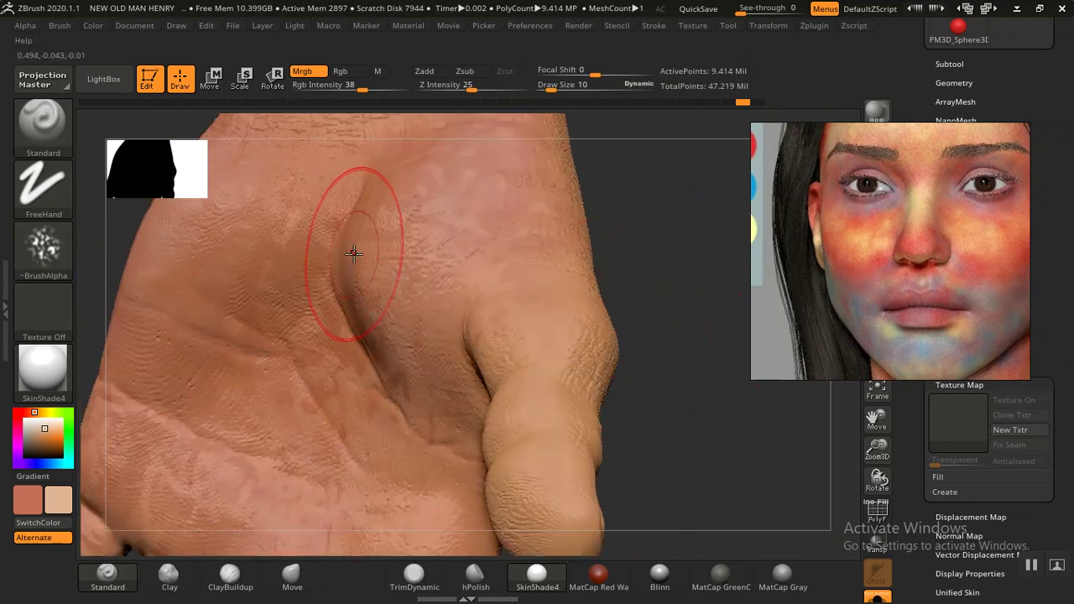
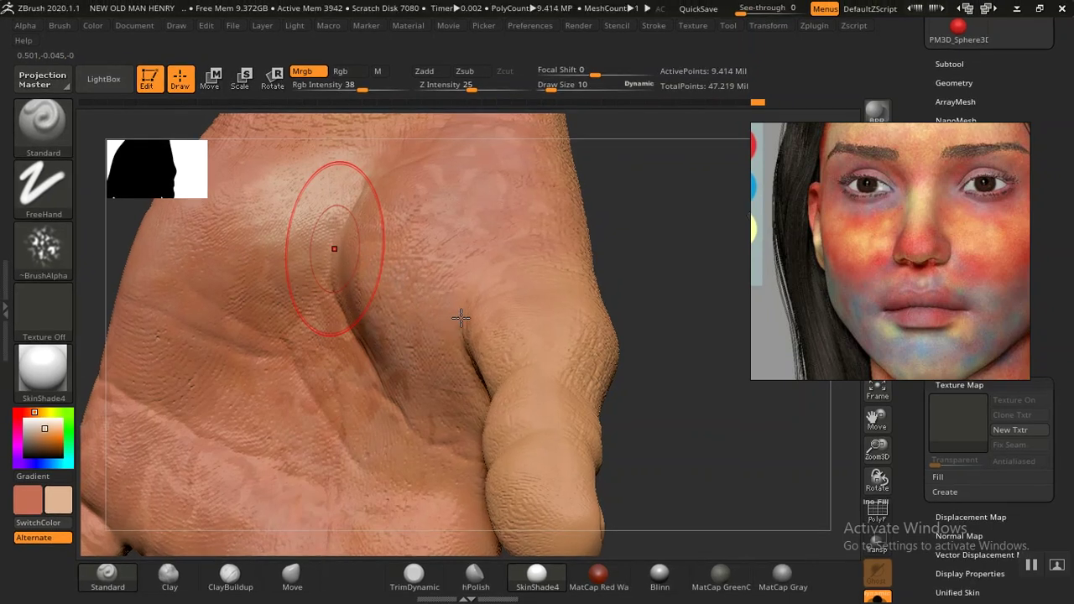
Step: Set the colour intensity to 10, then to 22
left_click(329, 87)
type("10")
key("Return")
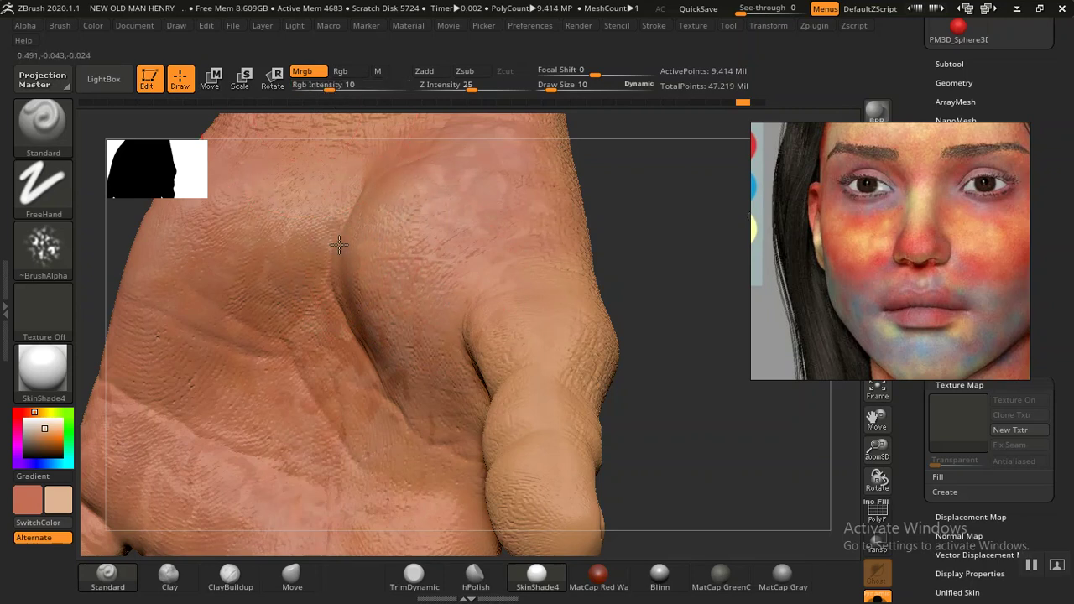
type("i")
type("22")
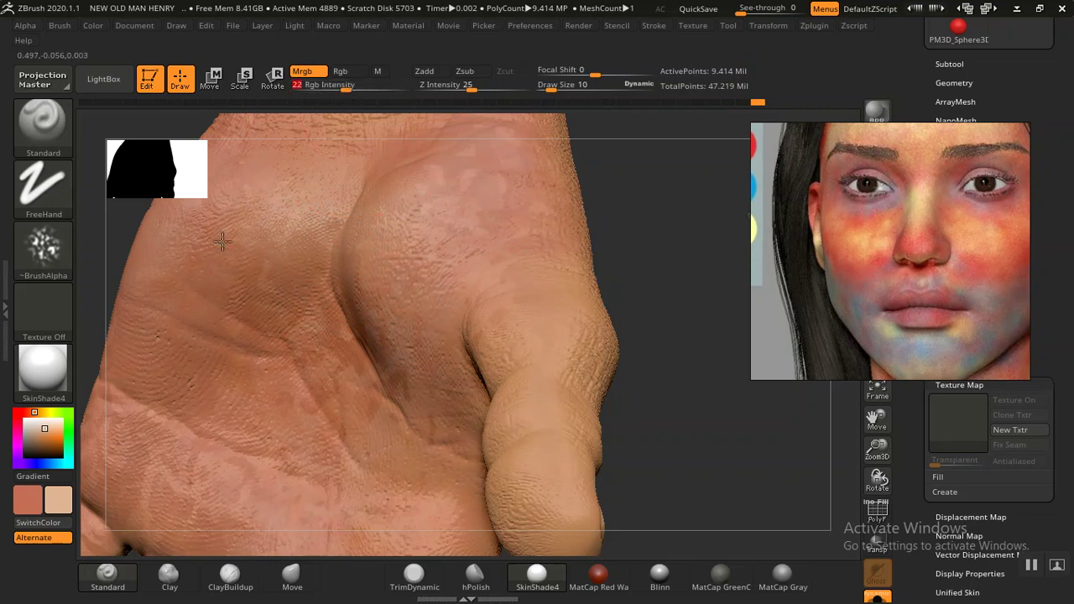
key("Return")
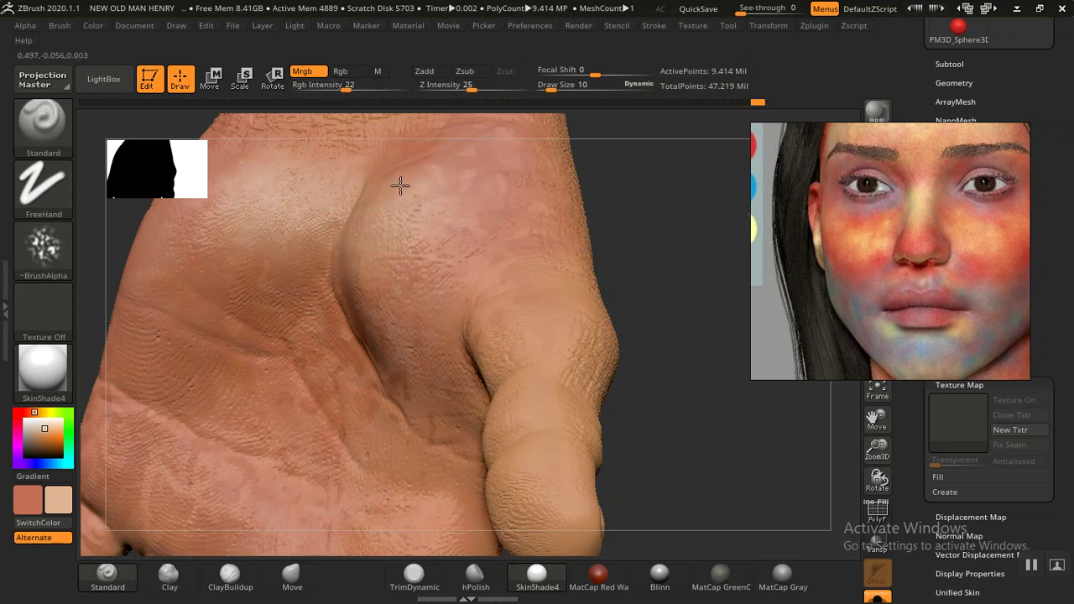
Step: Paint lighter skin-tone strokes on the side of the hand and palm at brush size 18
mouse_move(211, 339)
left_mouse_down()
mouse_move(185, 295)
mouse_move(211, 352)
left_mouse_up()
key("bracketright")
key("bracketright")
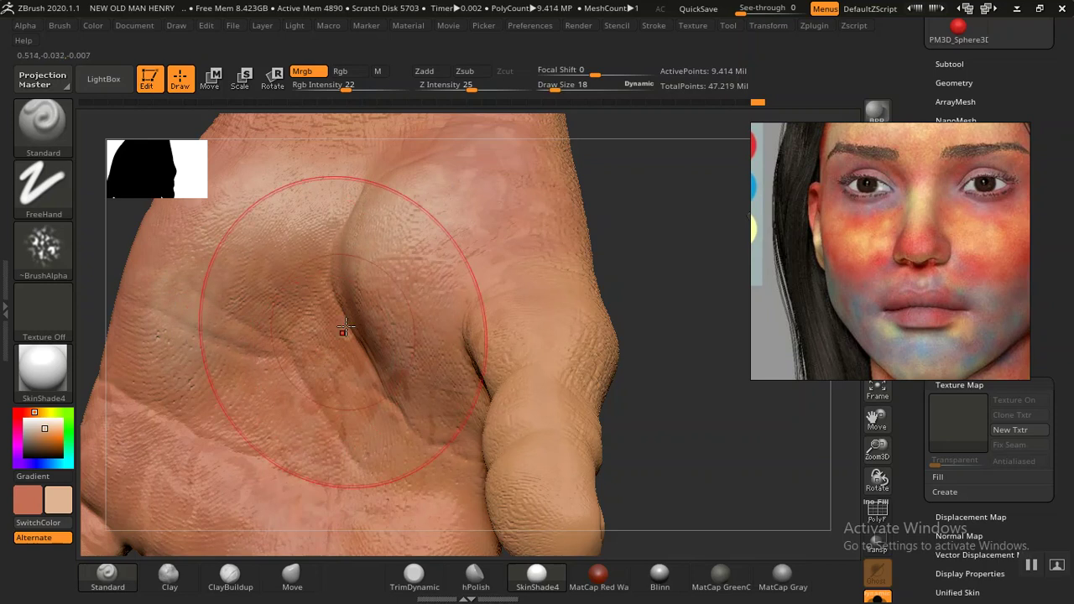
left_click_drag(246, 360, 223, 416)
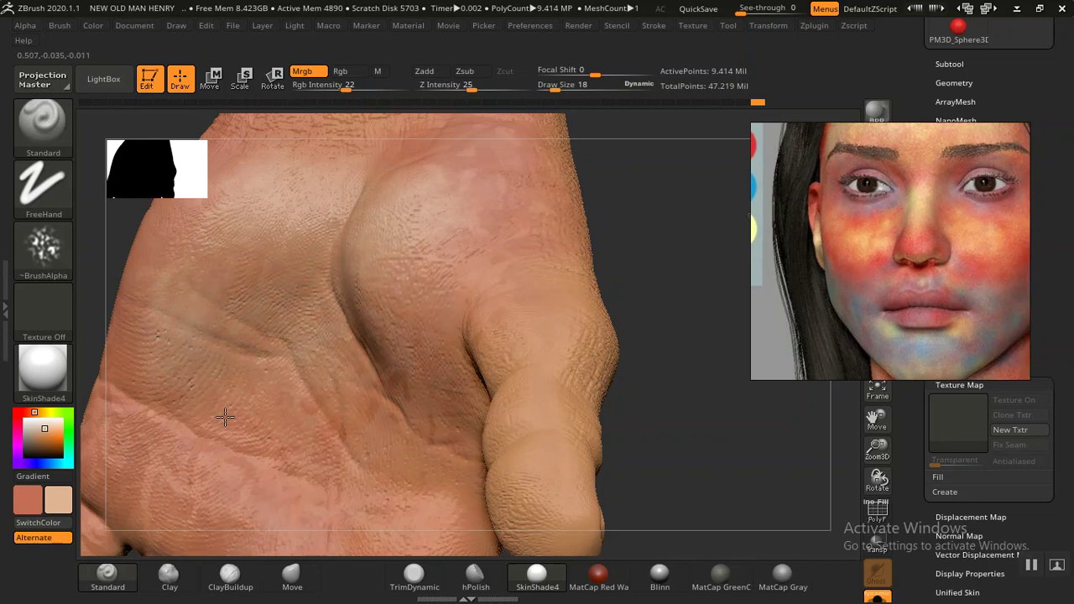
mouse_move(703, 366)
left_mouse_down()
mouse_move(669, 299)
mouse_move(347, 223)
left_mouse_up()
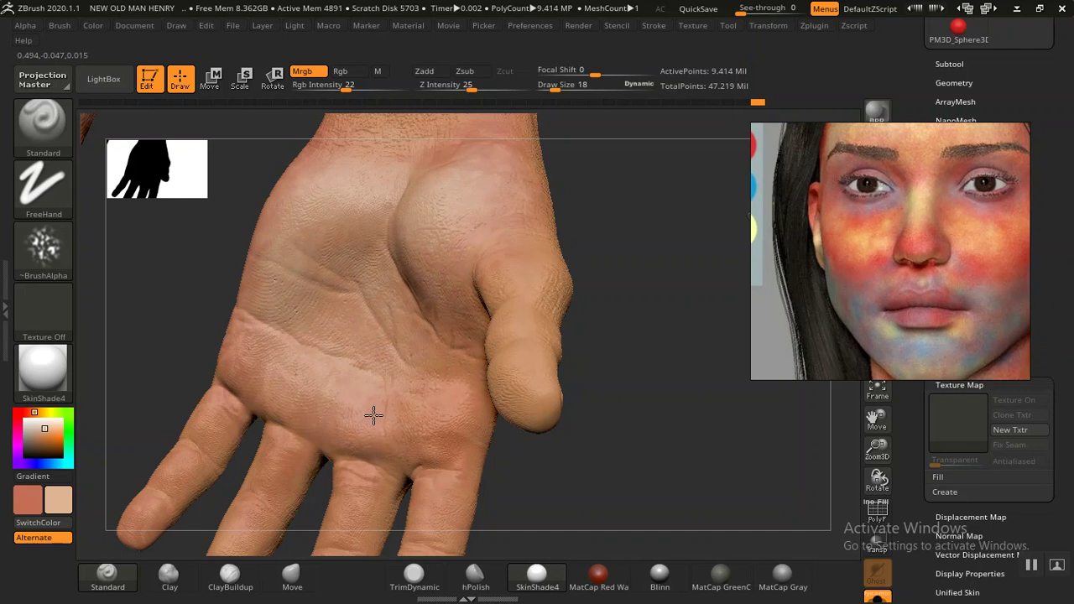
Step: Shrink the brush to size 9 and paint light strokes along the fingers and ring finger
right_click_drag(454, 336, 600, 397, "ctrl")
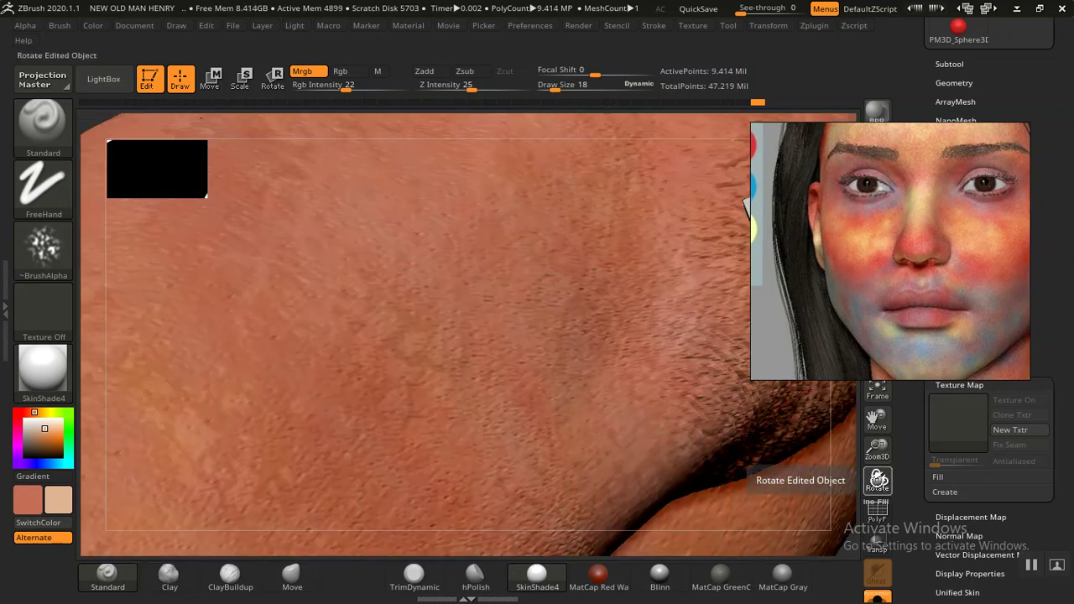
left_click_drag(878, 478, 662, 344)
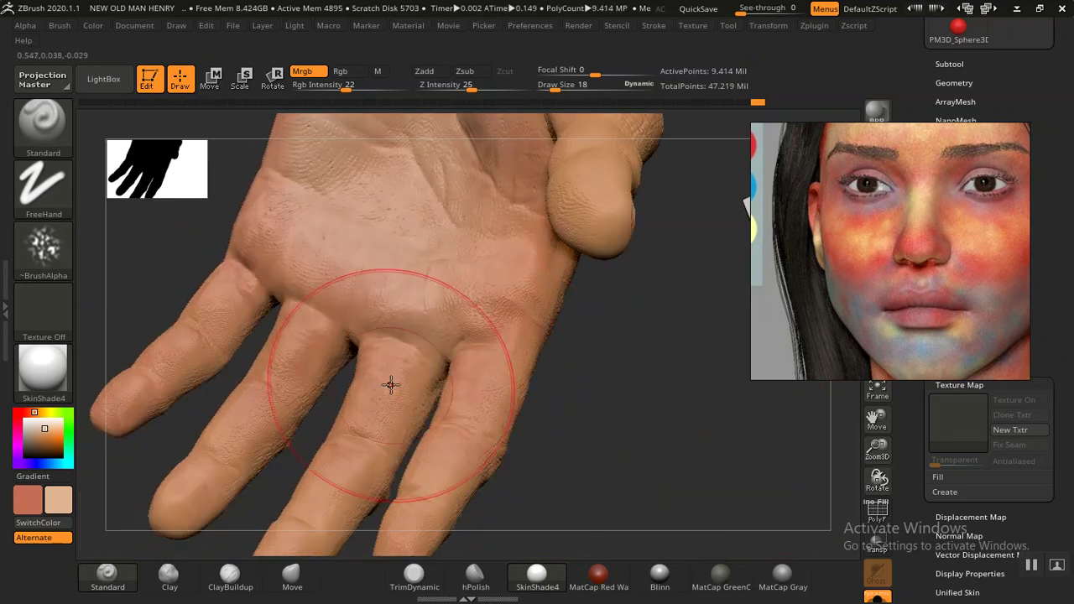
key("bracketleft")
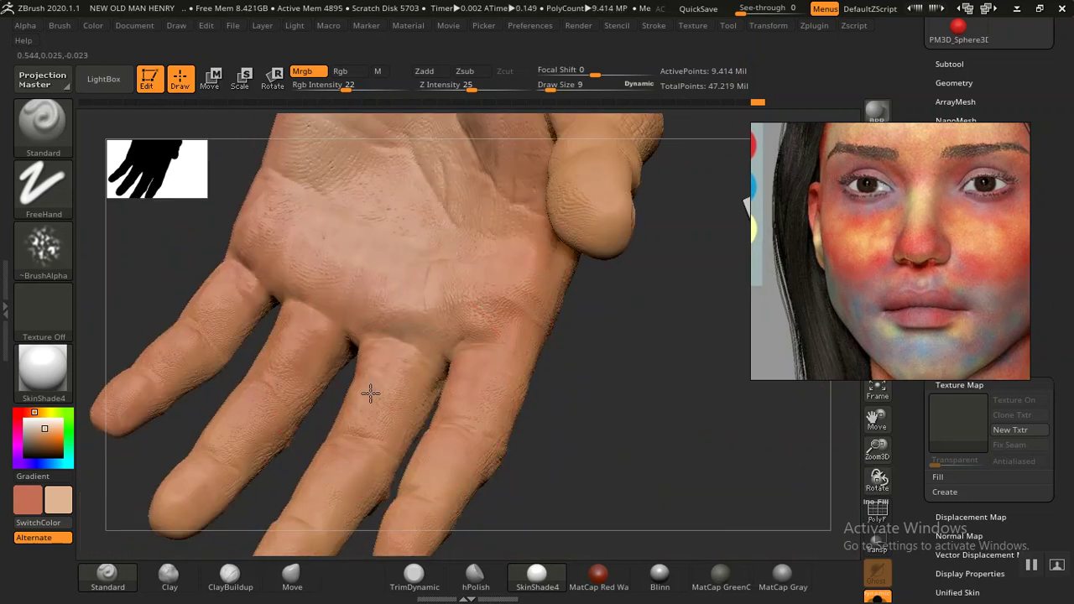
left_click_drag(327, 527, 618, 403)
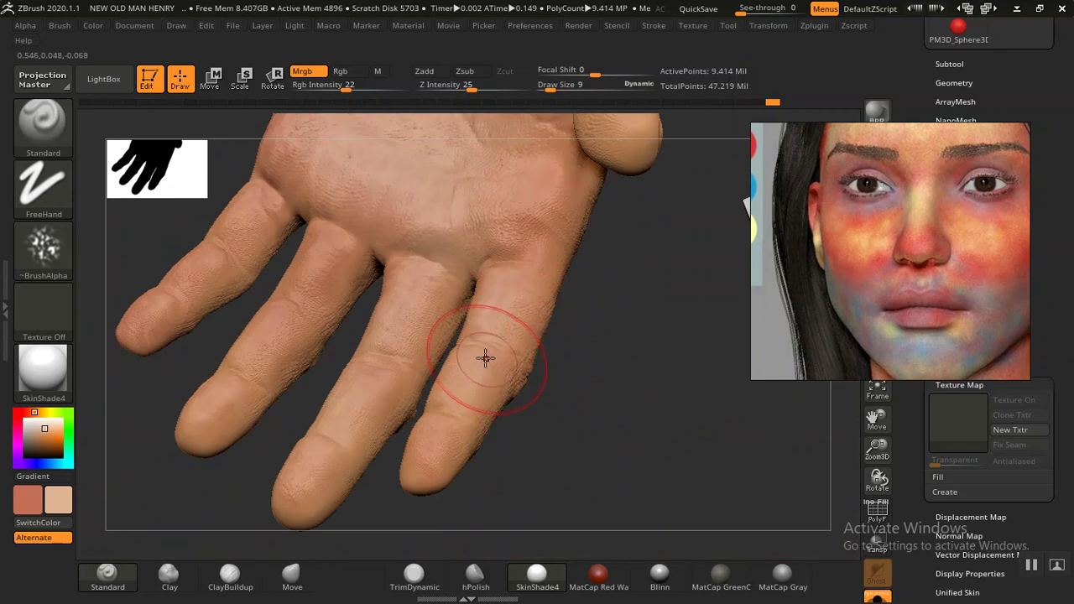
left_click_drag(587, 340, 527, 334)
left_click_drag(348, 287, 325, 369)
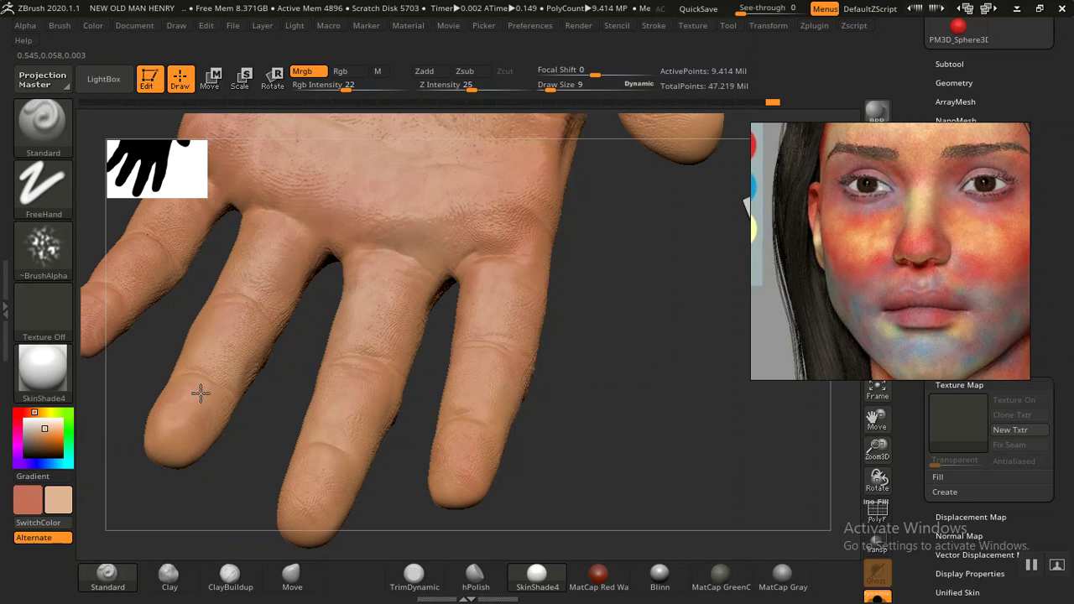
mouse_move(726, 422)
left_mouse_down()
mouse_move(312, 260)
mouse_move(192, 364)
left_mouse_up()
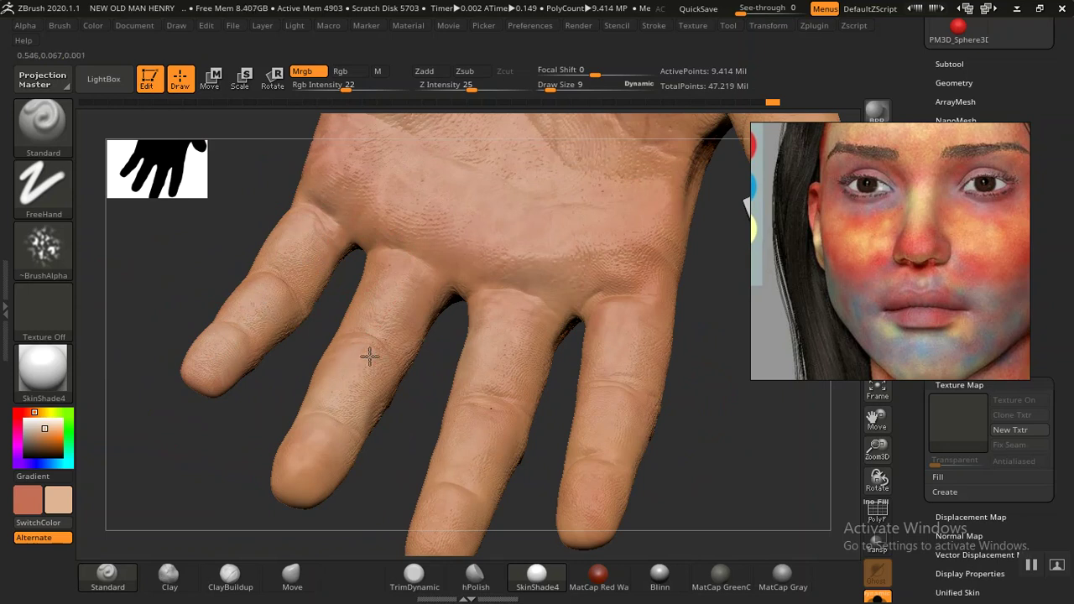
left_click(597, 382)
Step: Turn the hand so the thumb hangs down, then show the palm and fingers
mouse_move(371, 175)
right_mouse_down()
mouse_move(679, 391)
mouse_move(472, 375)
mouse_move(328, 267)
right_mouse_up()
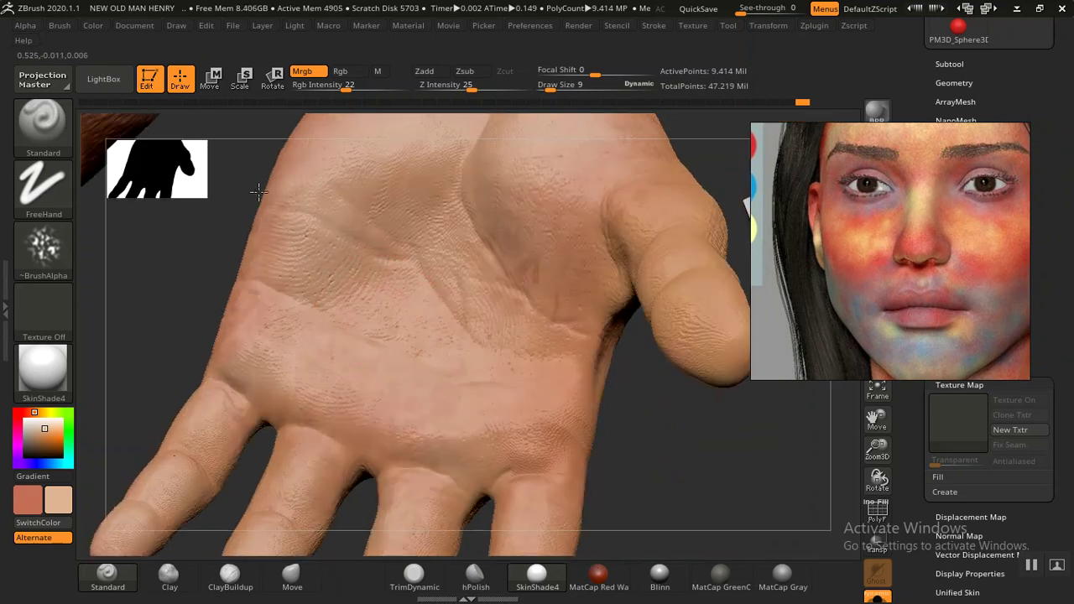
mouse_move(568, 402)
right_mouse_down()
mouse_move(700, 427)
mouse_move(657, 461)
mouse_move(631, 417)
mouse_move(470, 328)
right_mouse_up()
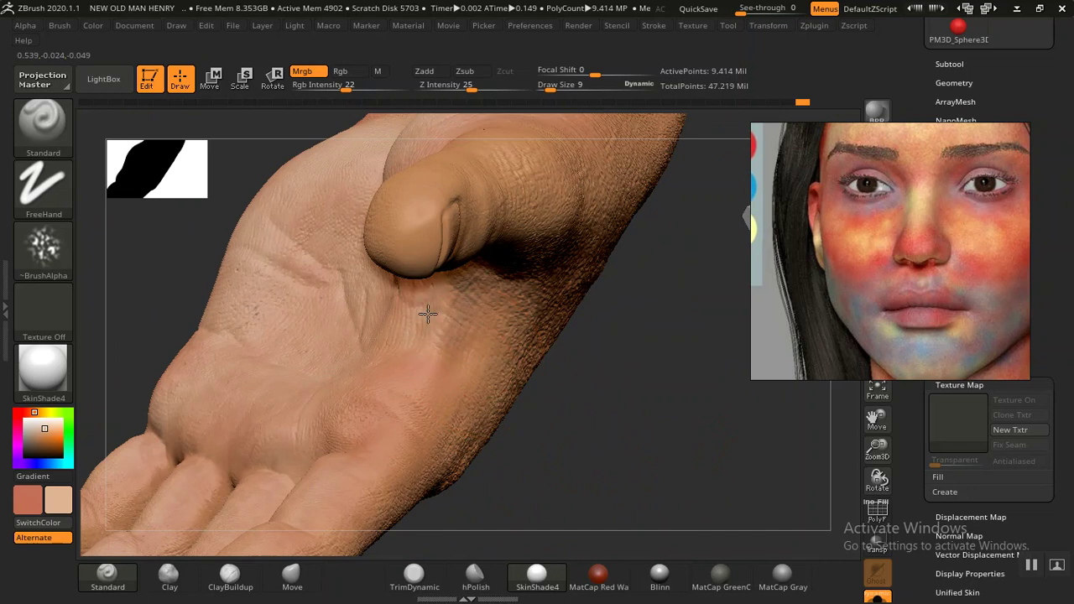
mouse_move(637, 422)
left_mouse_down()
mouse_move(632, 442)
mouse_move(479, 270)
left_mouse_up()
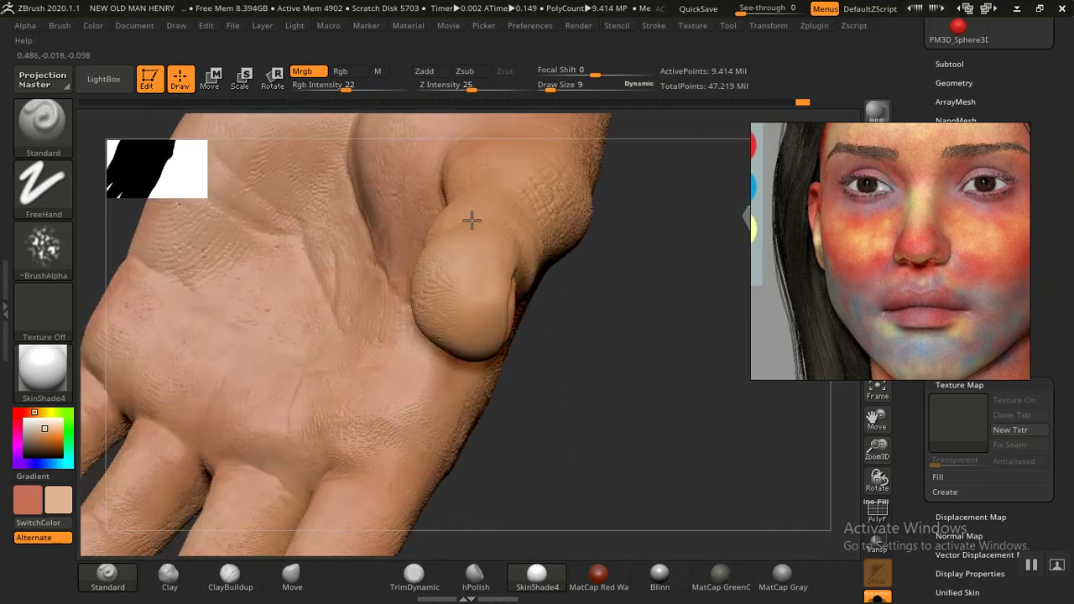
mouse_move(556, 323)
left_mouse_down()
mouse_move(611, 361)
mouse_move(395, 210)
left_mouse_up()
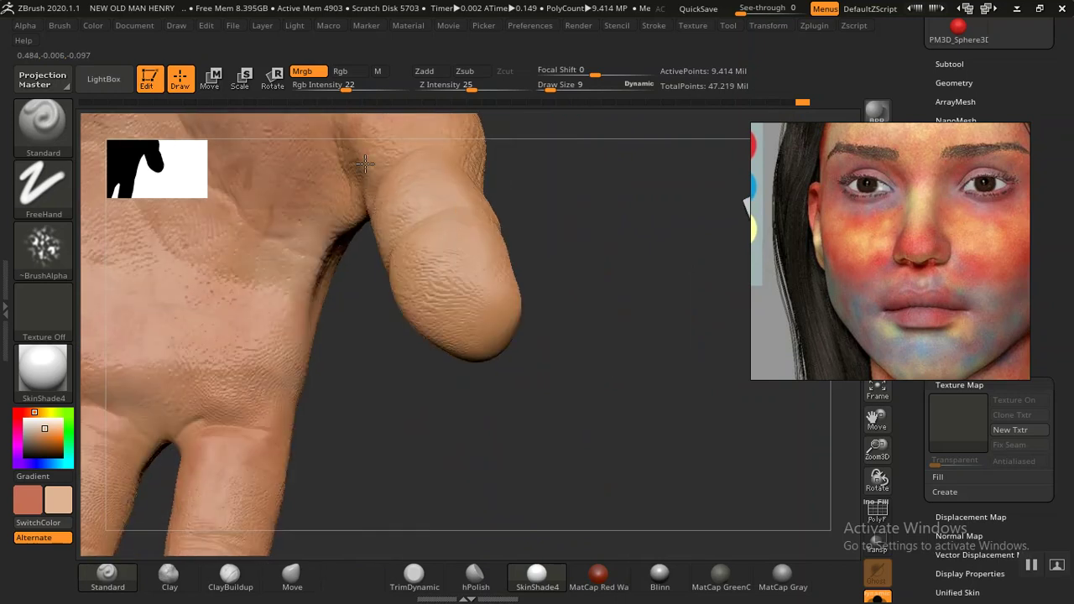
mouse_move(570, 305)
left_mouse_down()
mouse_move(556, 299)
mouse_move(582, 209)
mouse_move(427, 295)
left_mouse_up()
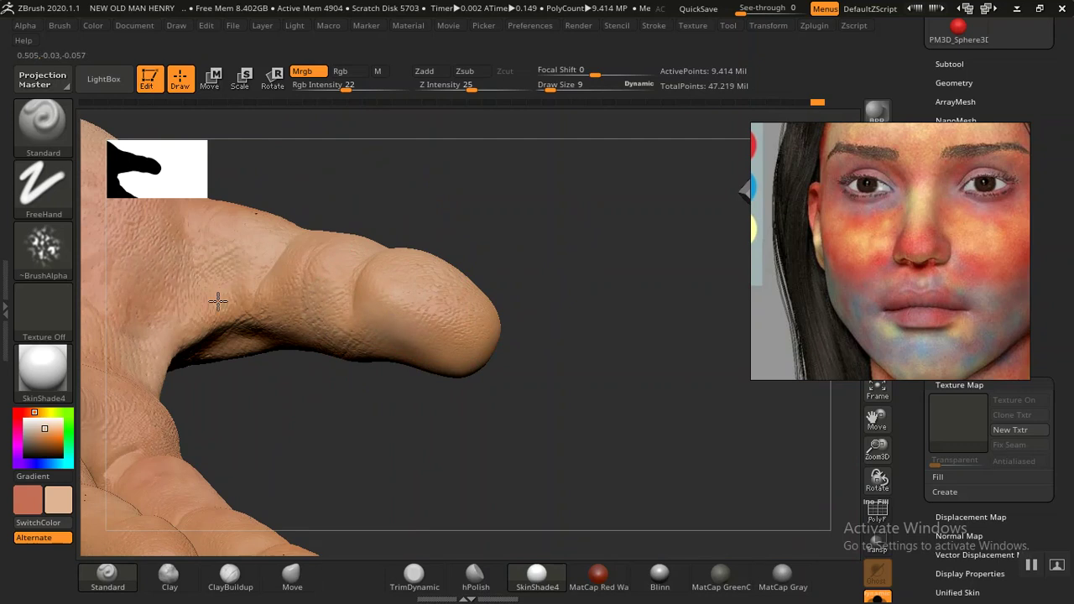
mouse_move(619, 395)
left_mouse_down()
mouse_move(426, 251)
mouse_move(458, 437)
mouse_move(508, 371)
mouse_move(475, 378)
mouse_move(509, 378)
mouse_move(435, 317)
mouse_move(439, 343)
mouse_move(582, 365)
mouse_move(560, 368)
mouse_move(568, 295)
mouse_move(592, 338)
mouse_move(579, 350)
mouse_move(591, 397)
mouse_move(571, 385)
mouse_move(537, 394)
left_mouse_up()
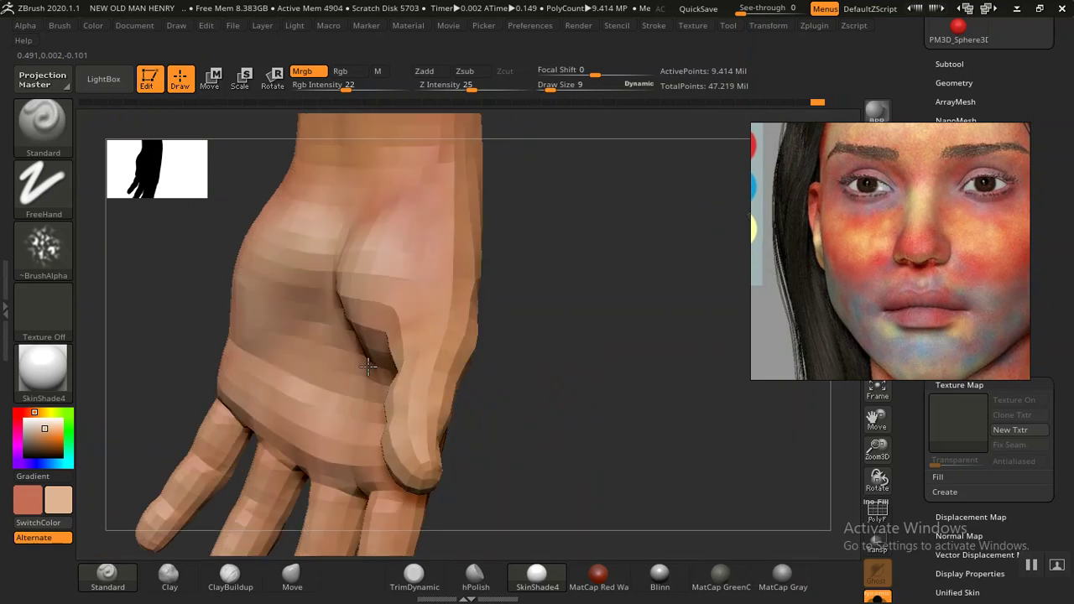
Step: Choose a warmer orange skin colour and paint it over the palm
left_click(46, 435)
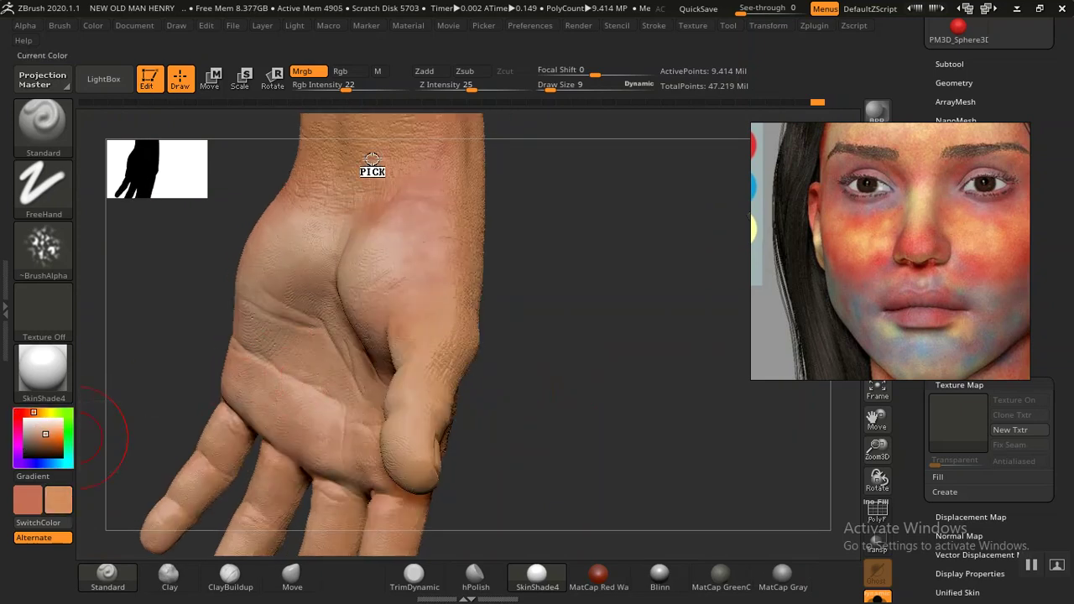
left_click_drag(546, 355, 355, 311)
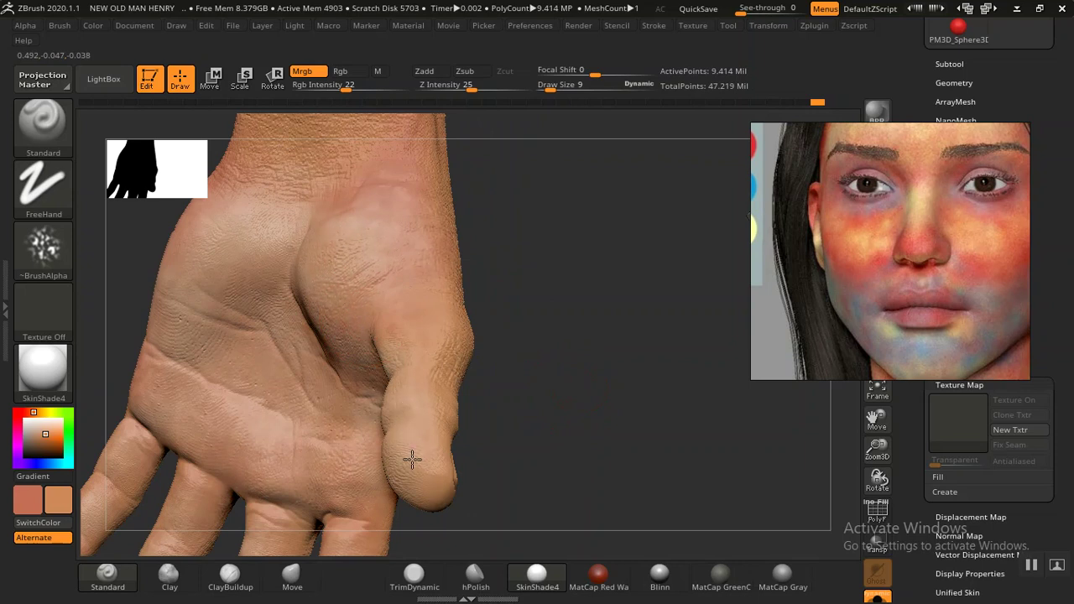
left_click_drag(305, 283, 312, 247)
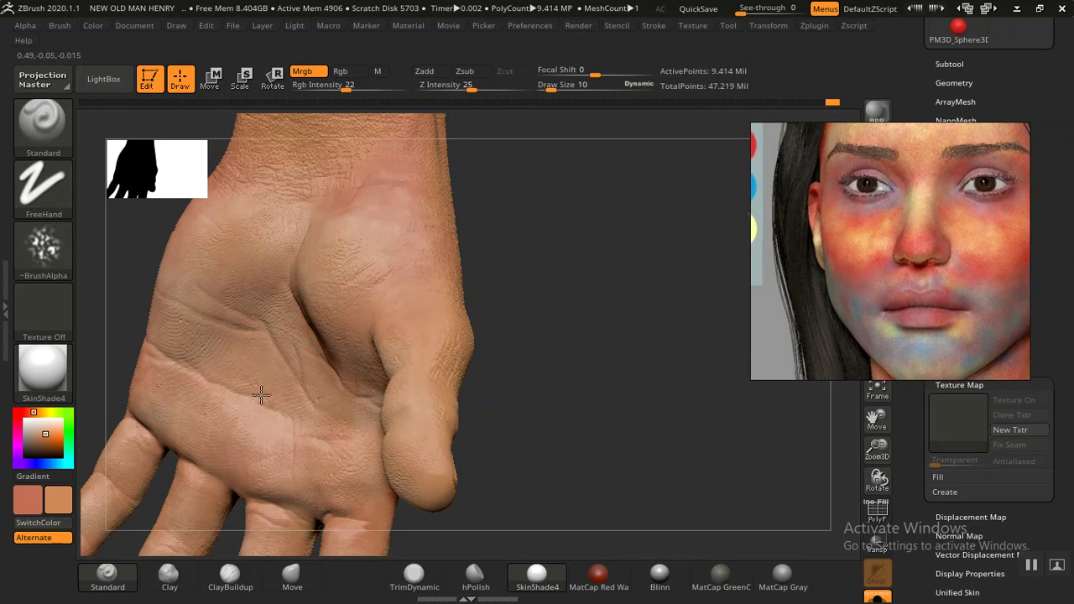
Step: Paint the orange tone up the index finger and across the middle finger
mouse_move(549, 439)
left_mouse_down()
mouse_move(526, 332)
mouse_move(487, 267)
left_mouse_up()
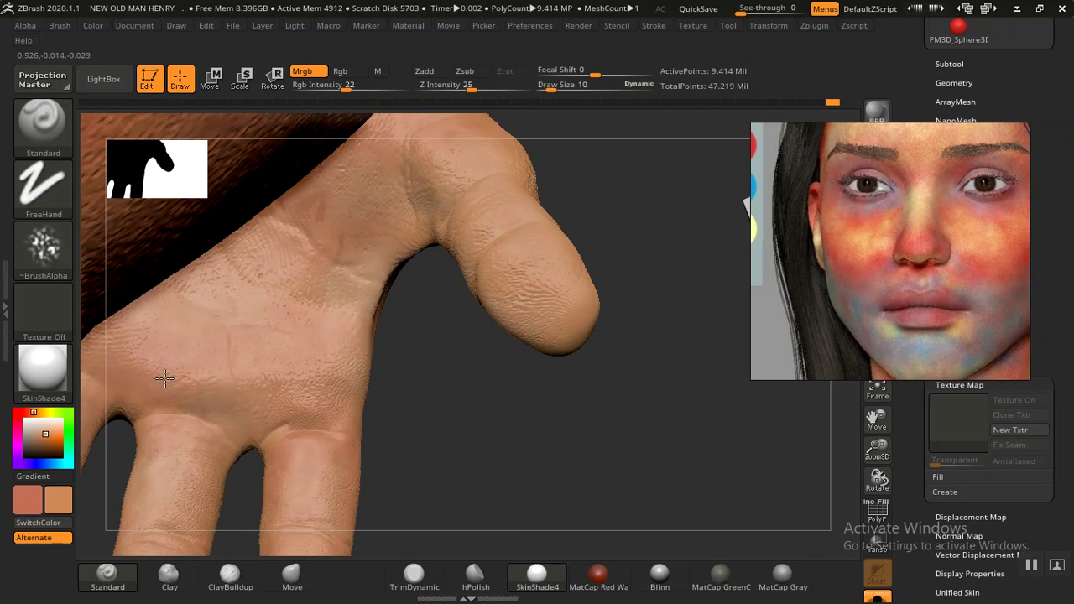
left_click_drag(403, 400, 212, 268)
mouse_move(298, 367)
left_mouse_down()
mouse_move(453, 379)
mouse_move(332, 402)
left_mouse_up()
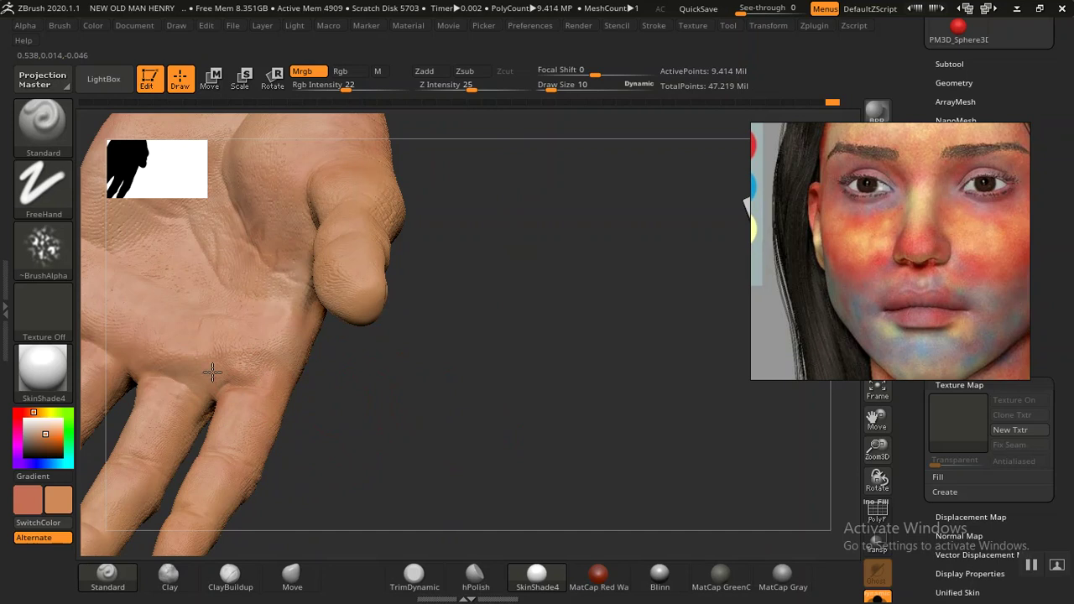
mouse_move(362, 354)
left_mouse_down()
mouse_move(606, 369)
mouse_move(362, 245)
left_mouse_up()
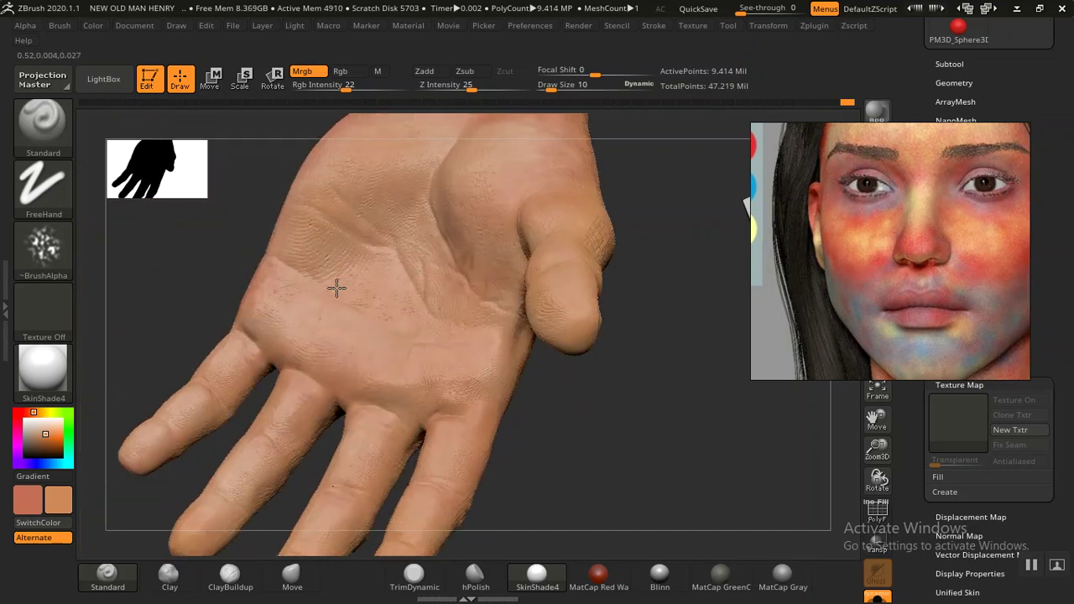
left_click_drag(172, 364, 340, 346)
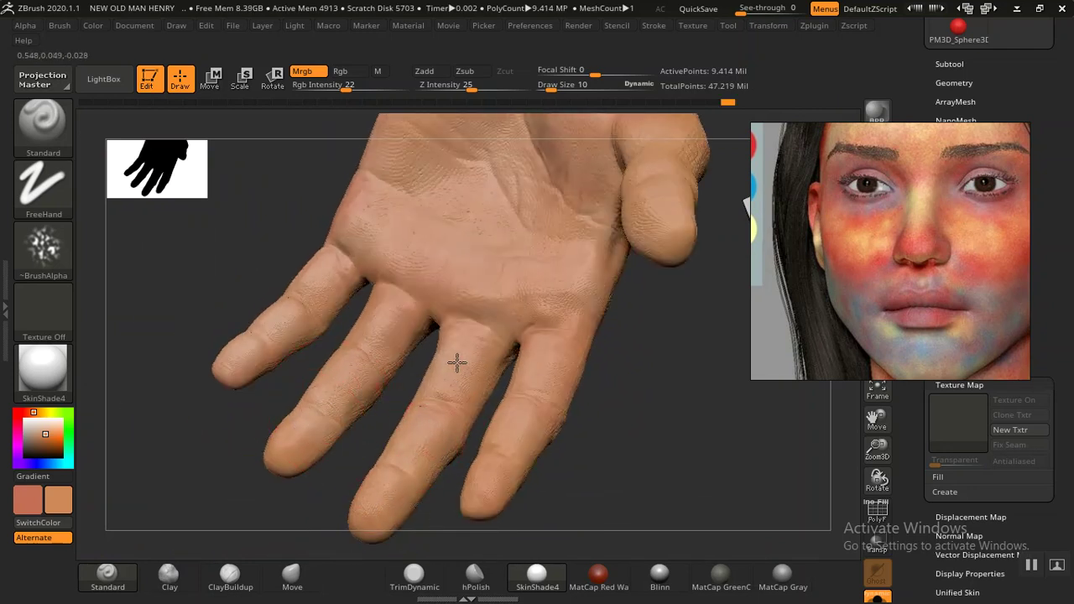
left_click_drag(293, 313, 341, 255)
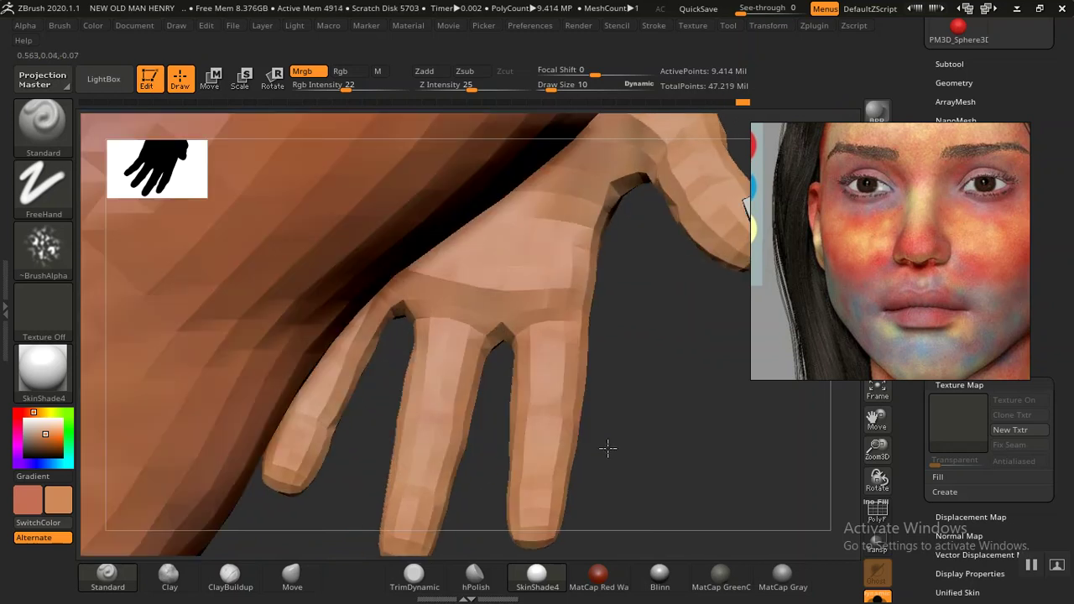
scroll(606, 448, "up", 2)
scroll(445, 394, "up", 2)
mouse_move(571, 436)
left_mouse_down()
mouse_move(546, 411)
mouse_move(562, 340)
mouse_move(625, 343)
mouse_move(616, 355)
mouse_move(436, 369)
mouse_move(482, 347)
mouse_move(414, 330)
mouse_move(343, 354)
mouse_move(513, 380)
mouse_move(408, 366)
mouse_move(408, 444)
mouse_move(322, 382)
mouse_move(247, 383)
mouse_move(233, 496)
mouse_move(338, 327)
left_mouse_up()
Step: Sample skin colour from the body, set brush size 26 and colour intensity 34
mouse_move(48, 437)
left_mouse_down()
mouse_move(403, 287)
mouse_move(264, 364)
mouse_move(417, 336)
mouse_move(594, 361)
mouse_move(661, 378)
mouse_move(657, 455)
mouse_move(344, 314)
mouse_move(580, 297)
mouse_move(498, 351)
mouse_move(618, 185)
mouse_move(477, 340)
mouse_move(408, 364)
left_mouse_up()
key("bracketright")
key("bracketright")
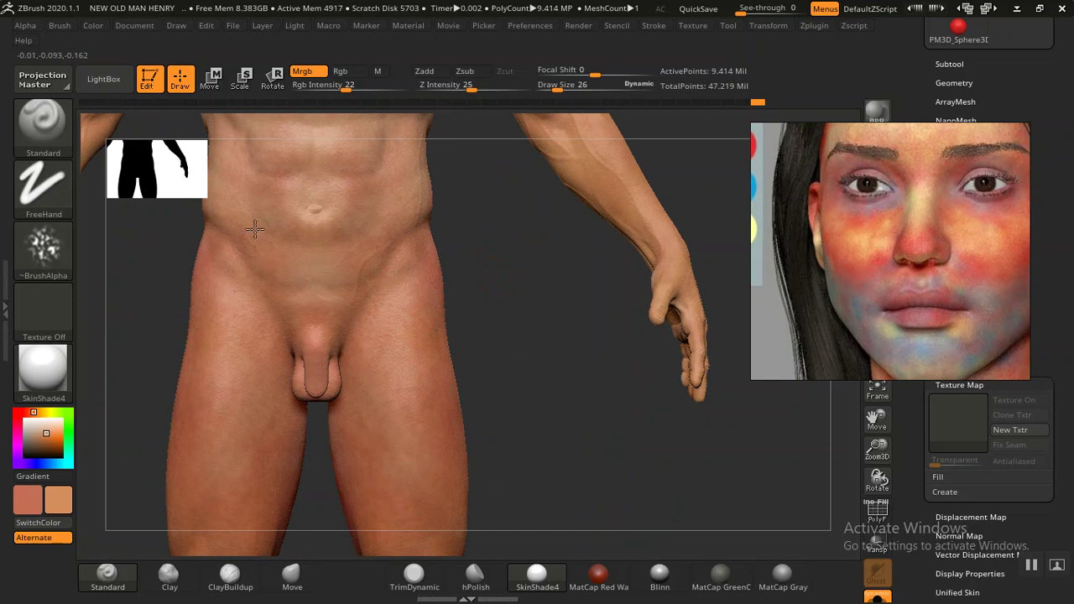
left_click_drag(331, 87, 359, 87)
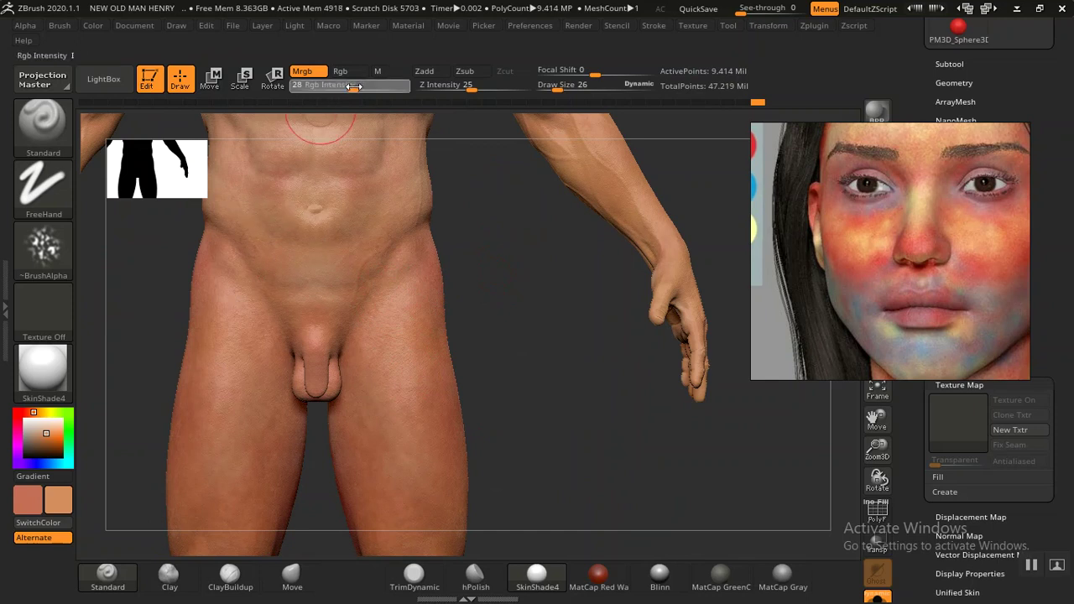
mouse_move(453, 267)
left_mouse_down()
mouse_move(540, 365)
mouse_move(403, 288)
left_mouse_up()
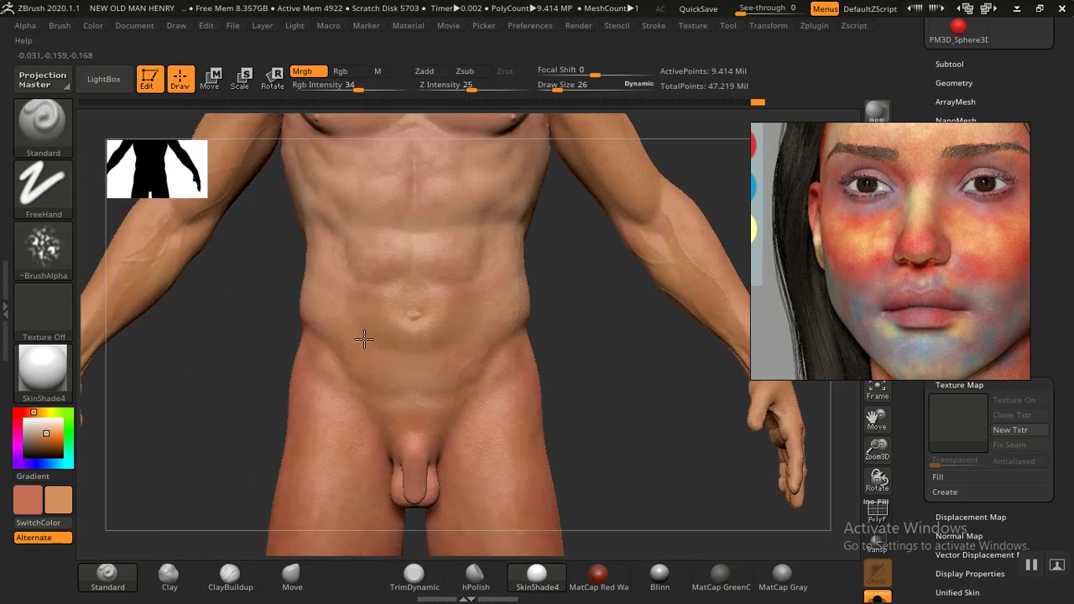
mouse_move(544, 364)
left_mouse_down()
mouse_move(580, 336)
mouse_move(311, 305)
left_mouse_up()
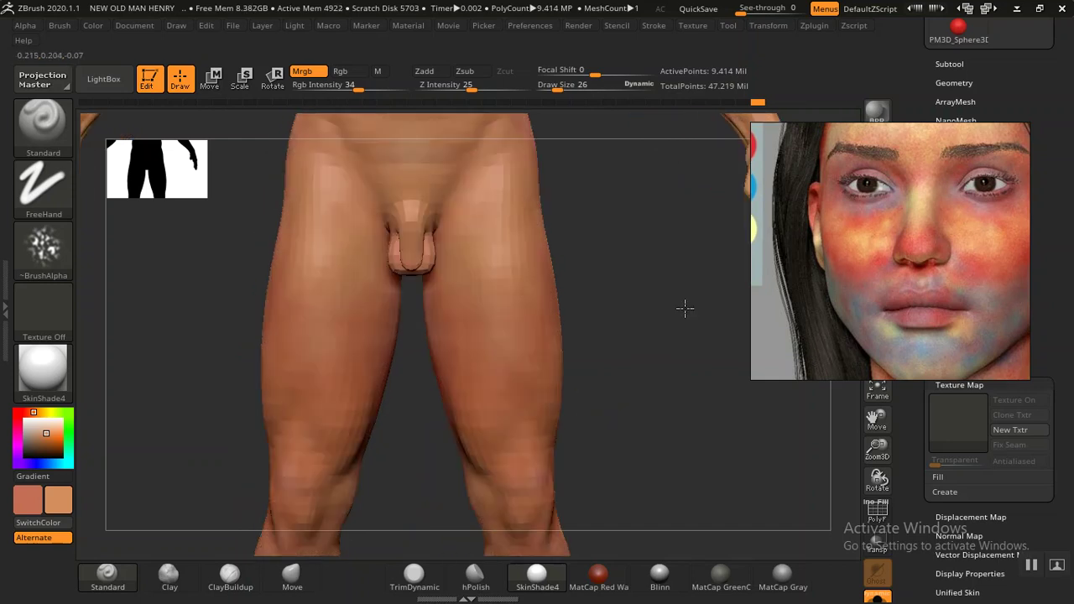
Step: Orbit to the backs of the thighs and paint skin colour over the purplish right buttock
left_click_drag(683, 307, 397, 327)
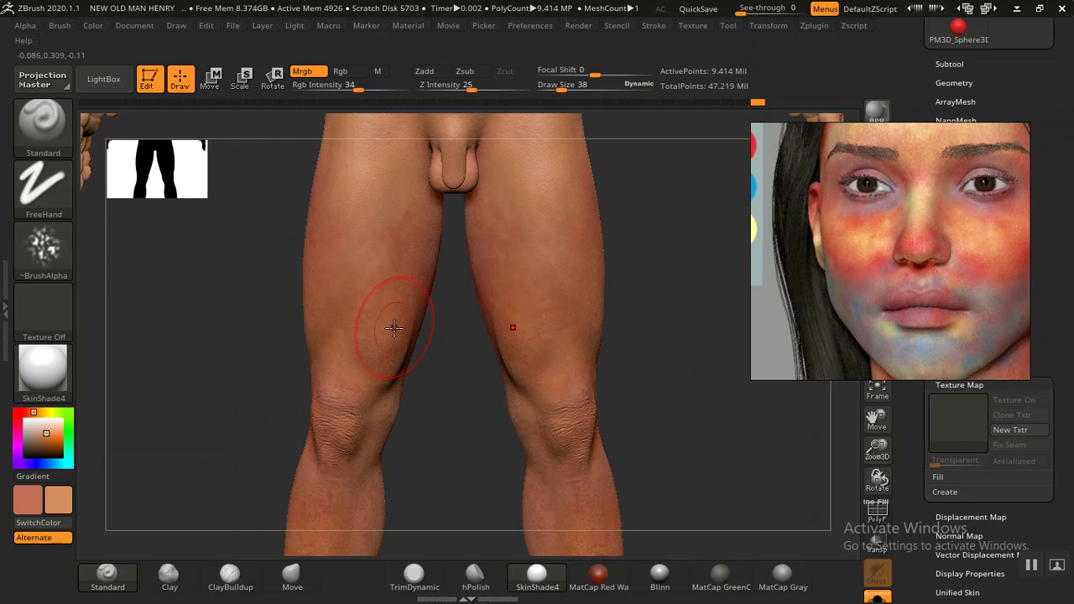
mouse_move(451, 331)
left_mouse_down()
mouse_move(459, 361)
mouse_move(422, 326)
left_mouse_up()
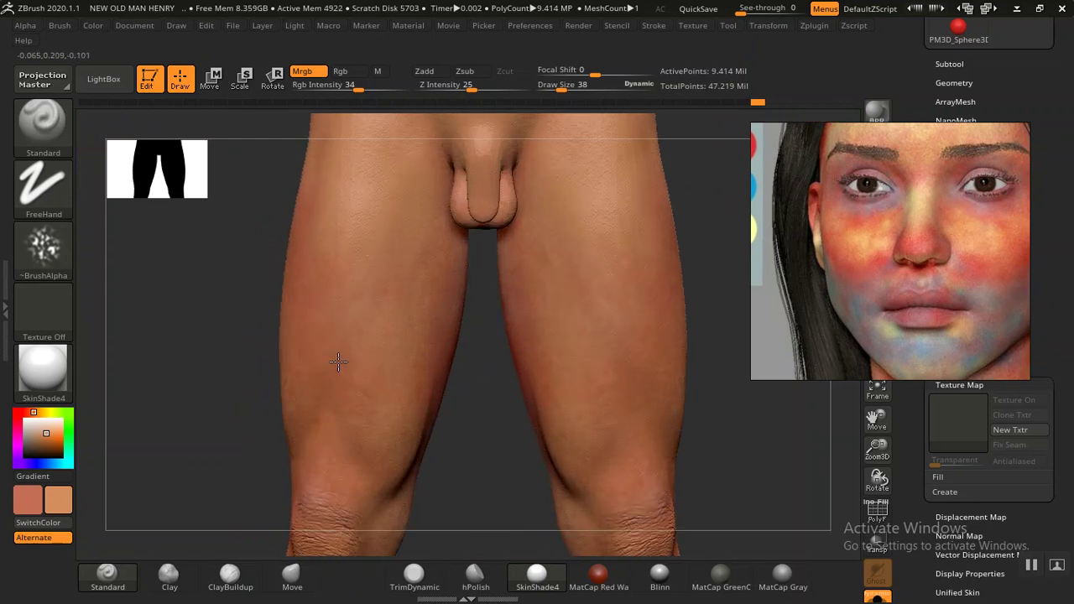
left_click_drag(262, 392, 414, 235)
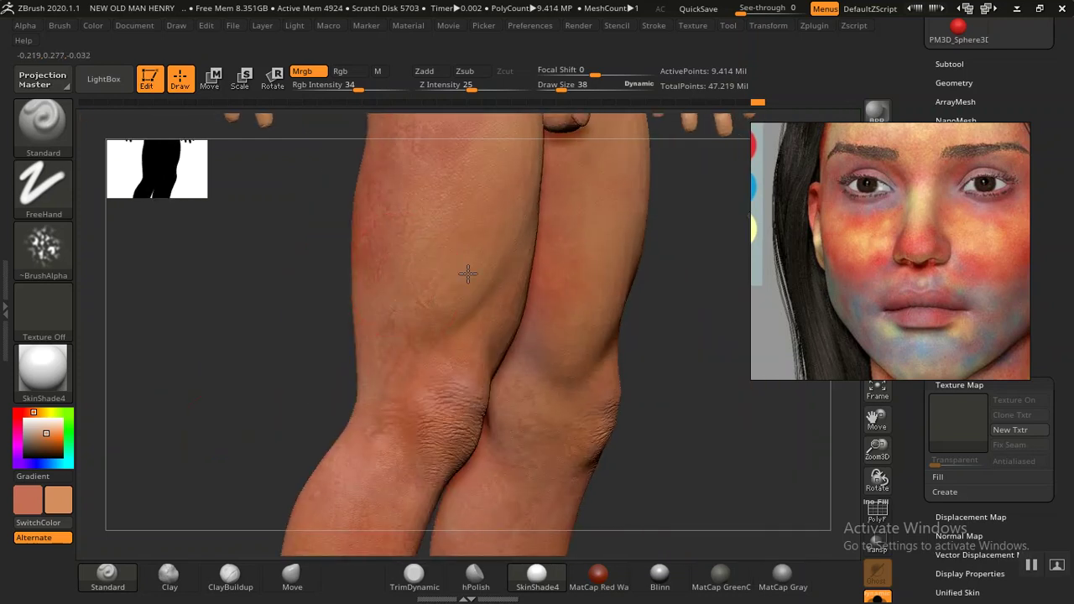
mouse_move(334, 294)
left_mouse_down()
mouse_move(383, 316)
mouse_move(411, 259)
left_mouse_up()
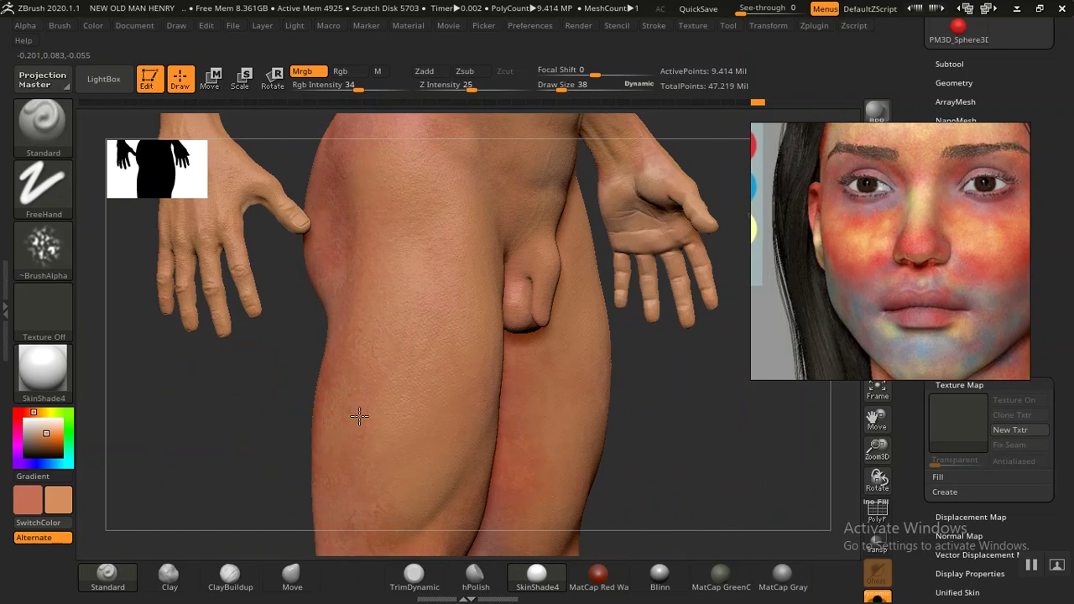
left_click_drag(282, 324, 397, 203)
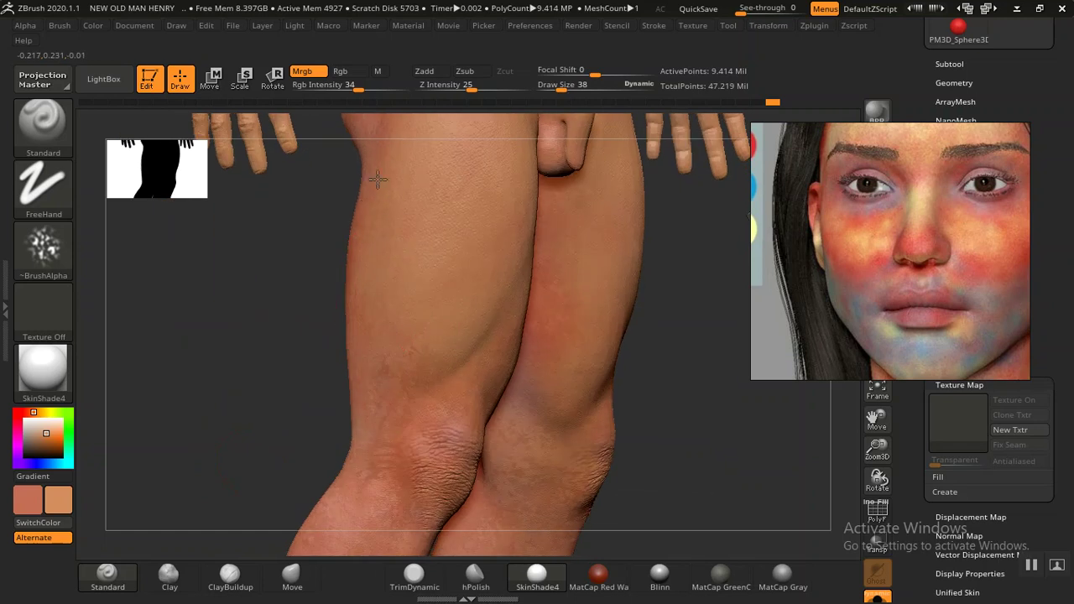
right_click_drag(375, 380, 300, 491, "ctrl")
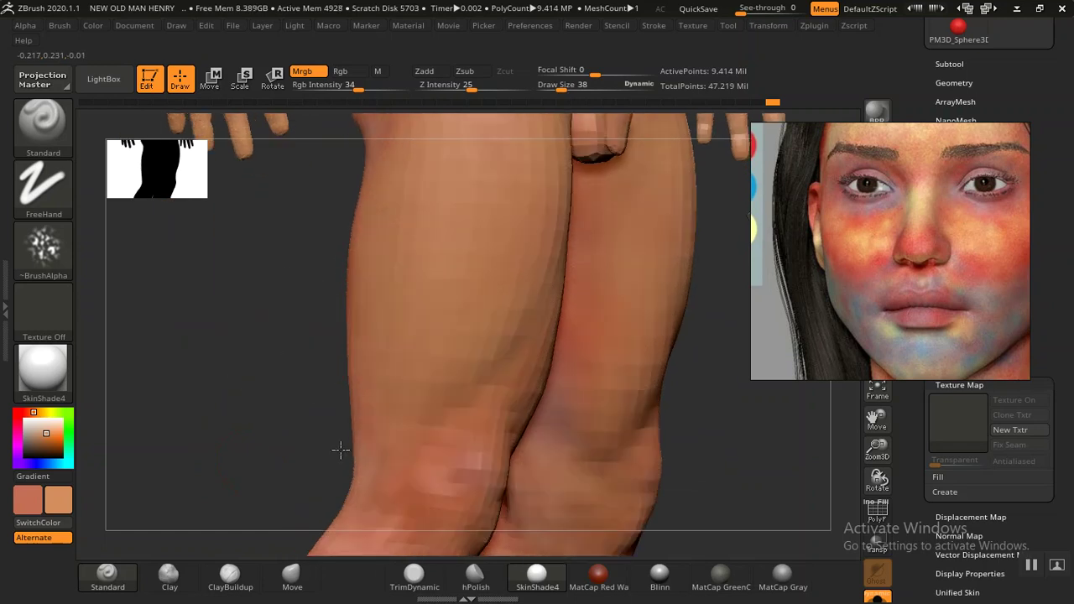
mouse_move(257, 417)
right_mouse_down("ctrl")
mouse_move(216, 271)
mouse_move(365, 341)
right_mouse_up("ctrl")
left_click_drag(556, 333, 311, 283)
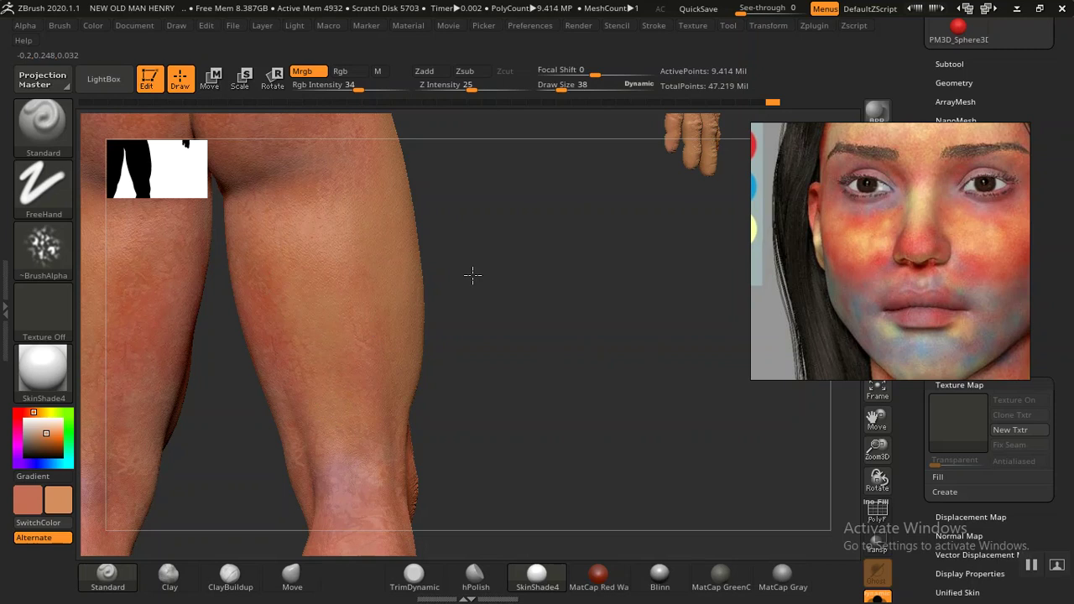
left_click_drag(472, 274, 412, 259)
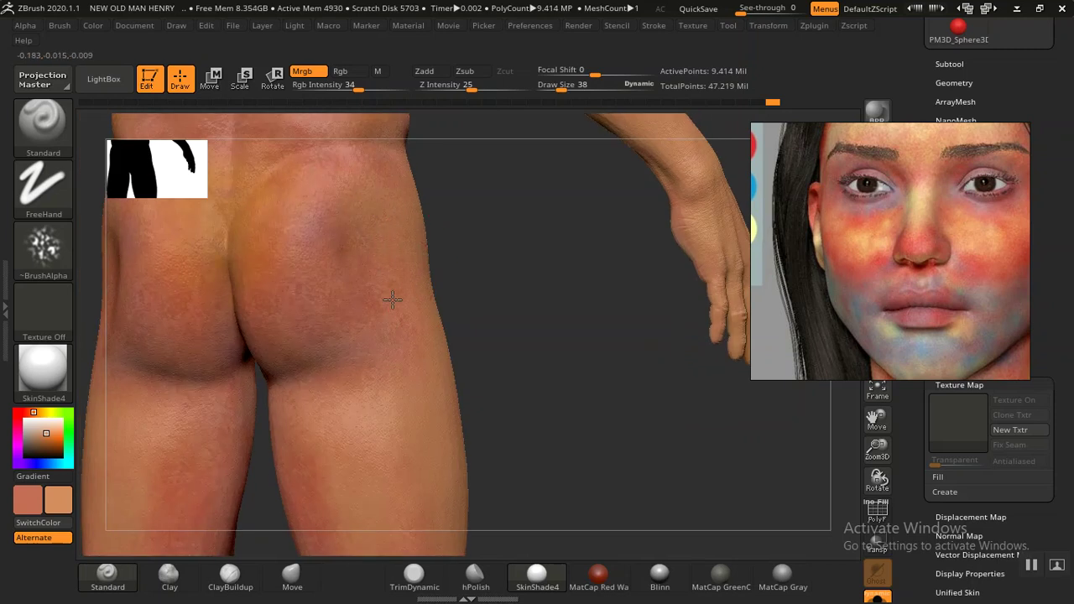
mouse_move(311, 338)
left_mouse_down()
mouse_move(276, 281)
mouse_move(311, 176)
left_mouse_up()
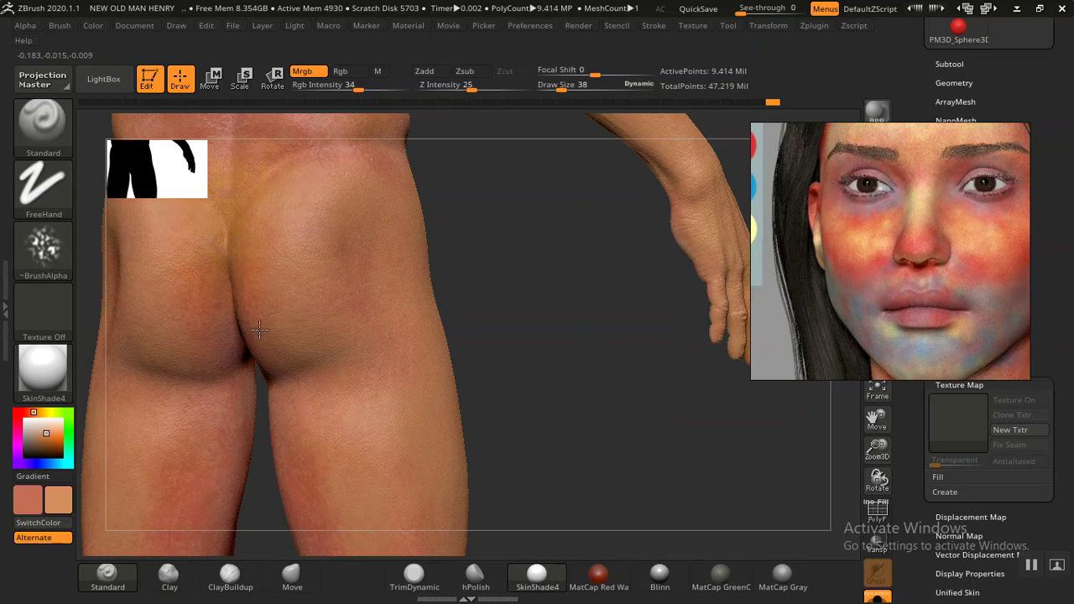
Step: Paint a lighter peach along the upper buttock crease, then resample skin colour from the model
left_click(48, 430)
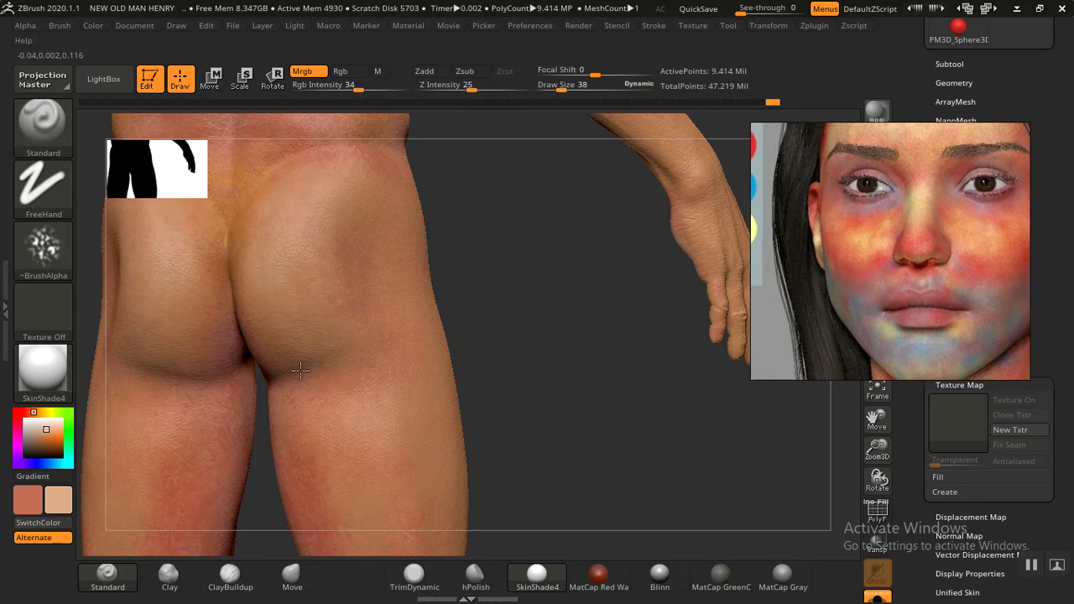
left_click_drag(253, 295, 230, 216)
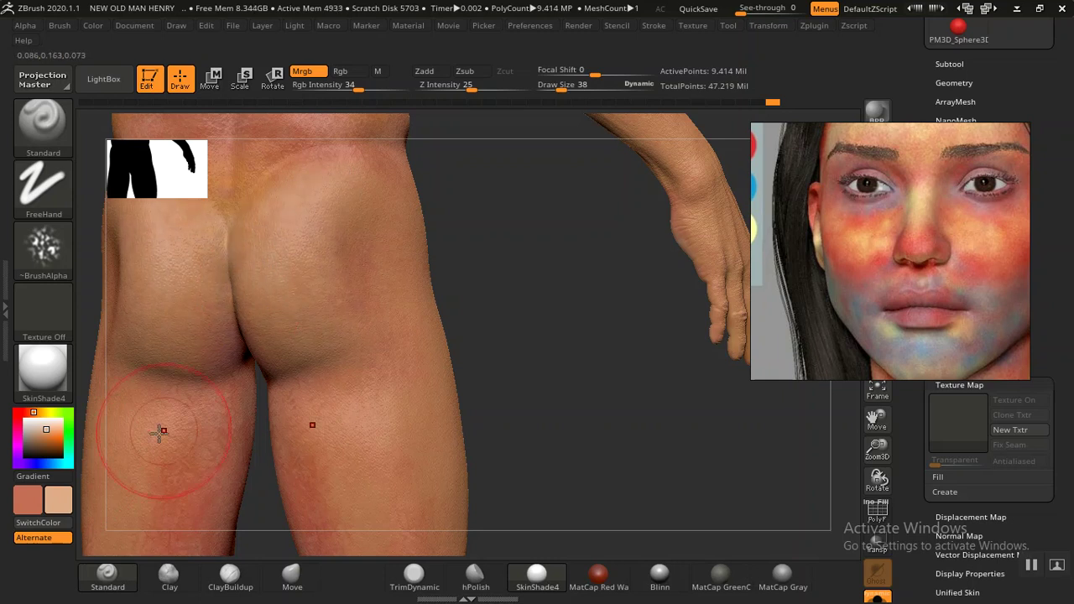
left_click_drag(47, 427, 656, 143)
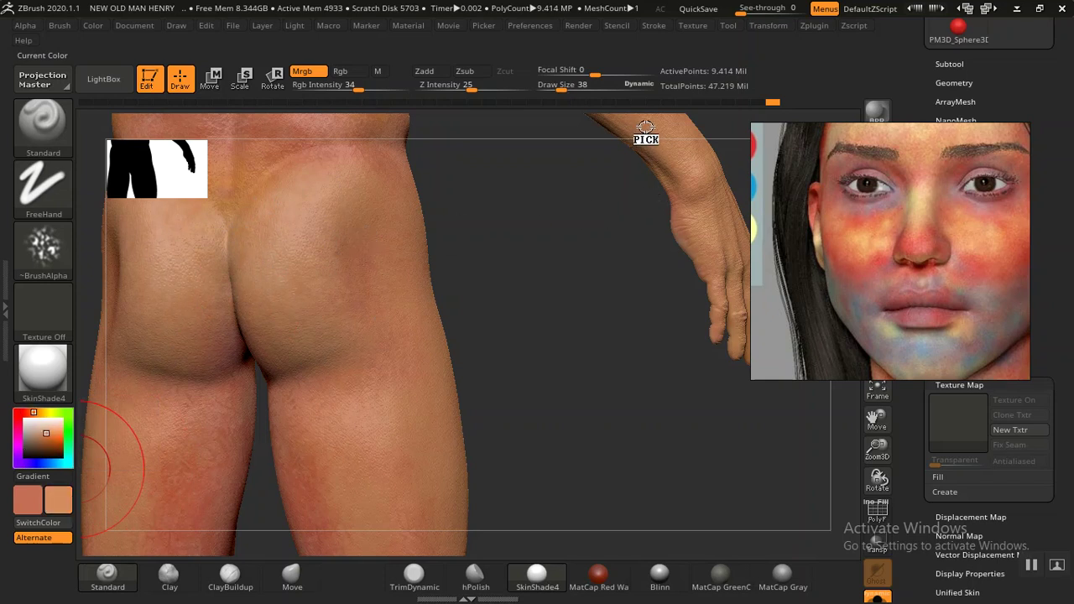
mouse_move(479, 319)
left_mouse_down()
mouse_move(411, 261)
mouse_move(510, 395)
mouse_move(458, 429)
left_mouse_up()
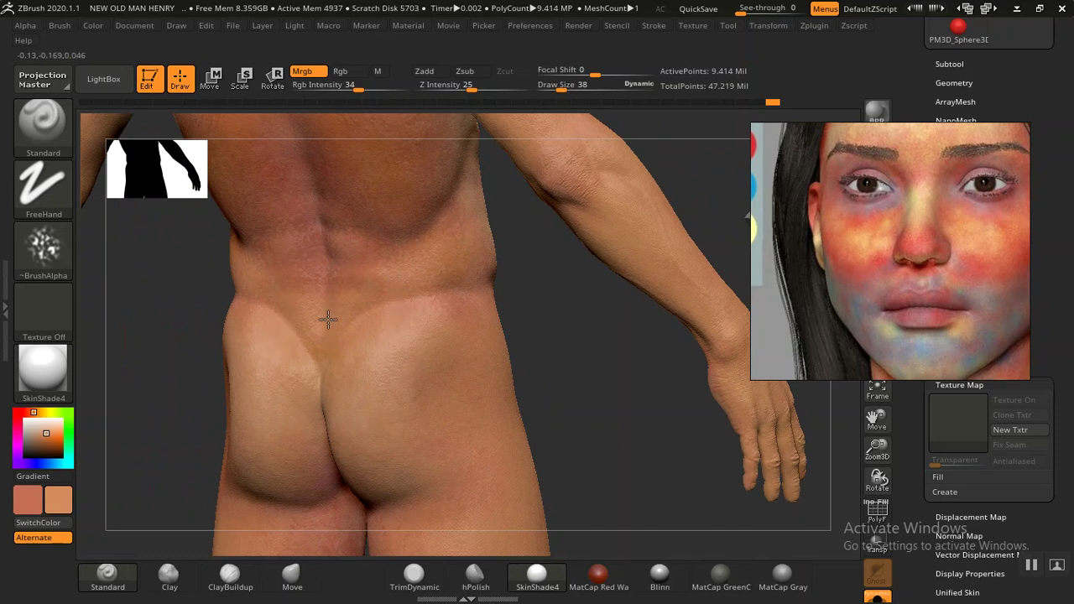
Step: Paint a lighter skin tone over the reddish lower-back patch, then frame the whole body
mouse_move(300, 271)
right_mouse_down()
mouse_move(168, 307)
mouse_move(520, 324)
mouse_move(571, 501)
mouse_move(384, 319)
right_mouse_up()
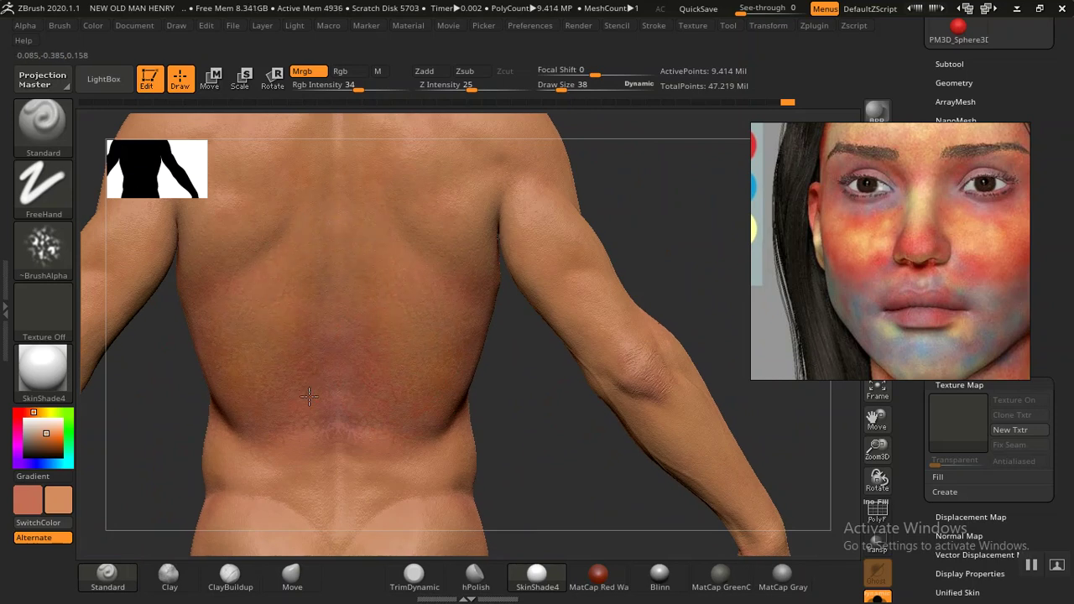
left_click_drag(309, 396, 313, 445)
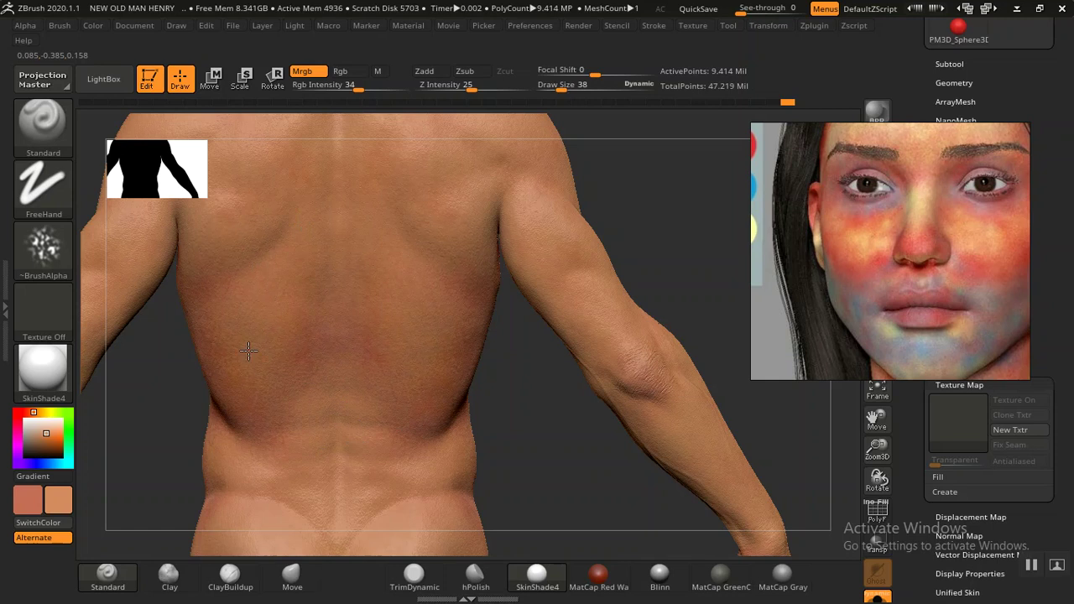
mouse_move(154, 406)
right_mouse_down()
mouse_move(355, 496)
mouse_move(340, 461)
mouse_move(332, 339)
right_mouse_up()
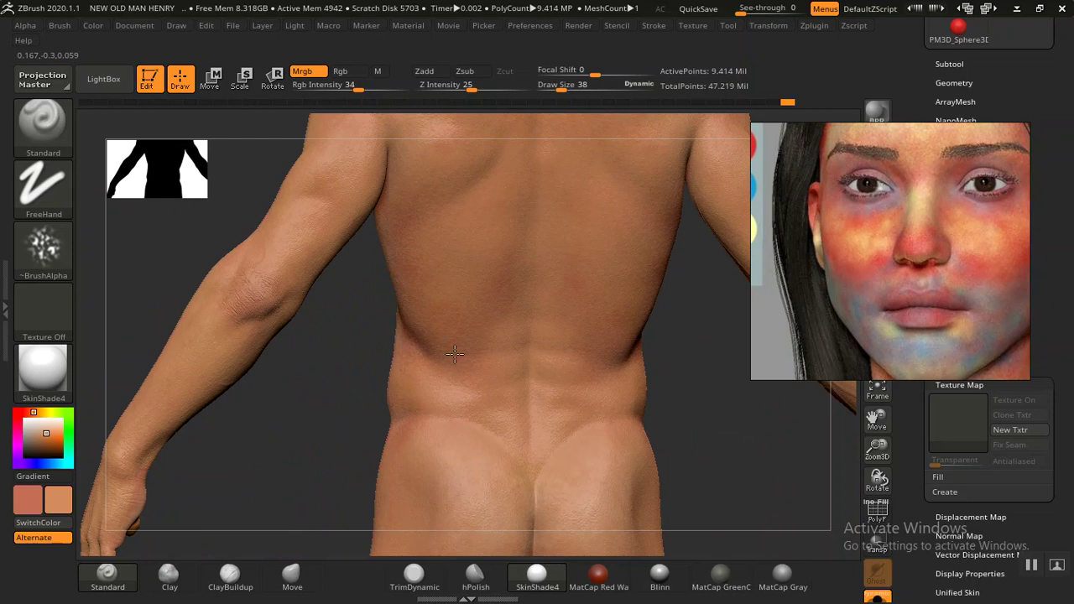
mouse_move(293, 424)
right_mouse_down()
mouse_move(347, 403)
mouse_move(364, 424)
mouse_move(404, 320)
right_mouse_up()
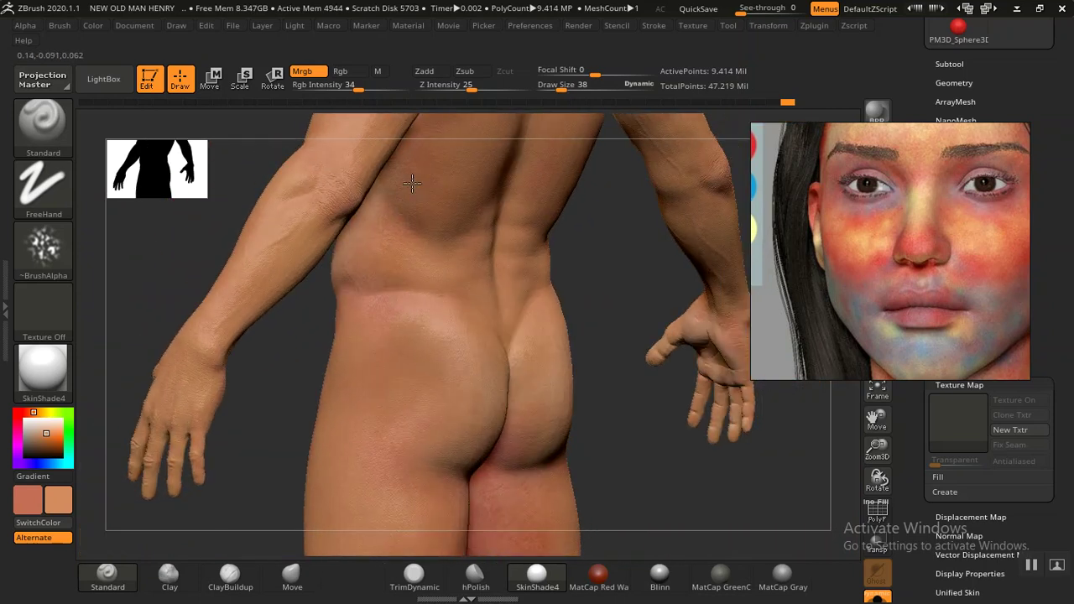
mouse_move(286, 364)
right_mouse_down()
mouse_move(300, 496)
mouse_move(271, 479)
mouse_move(414, 272)
right_mouse_up()
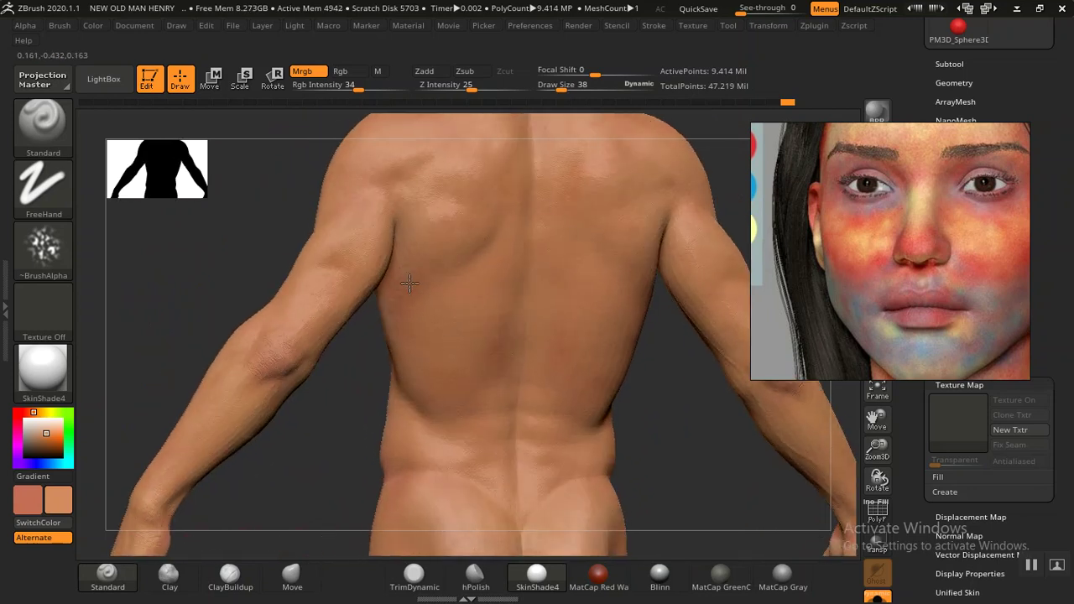
key("f")
mouse_move(285, 366)
right_mouse_down()
mouse_move(247, 364)
mouse_move(528, 342)
mouse_move(552, 314)
mouse_move(599, 320)
mouse_move(576, 326)
mouse_move(580, 293)
mouse_move(719, 264)
mouse_move(669, 272)
mouse_move(532, 415)
mouse_move(495, 429)
right_mouse_up()
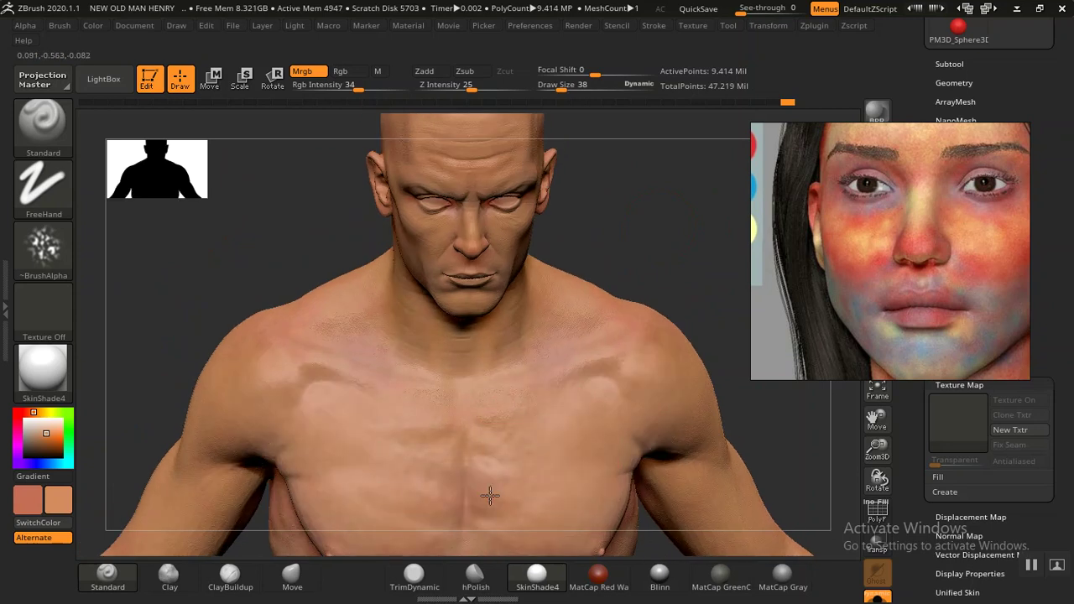
right_click_drag(490, 496, 539, 275)
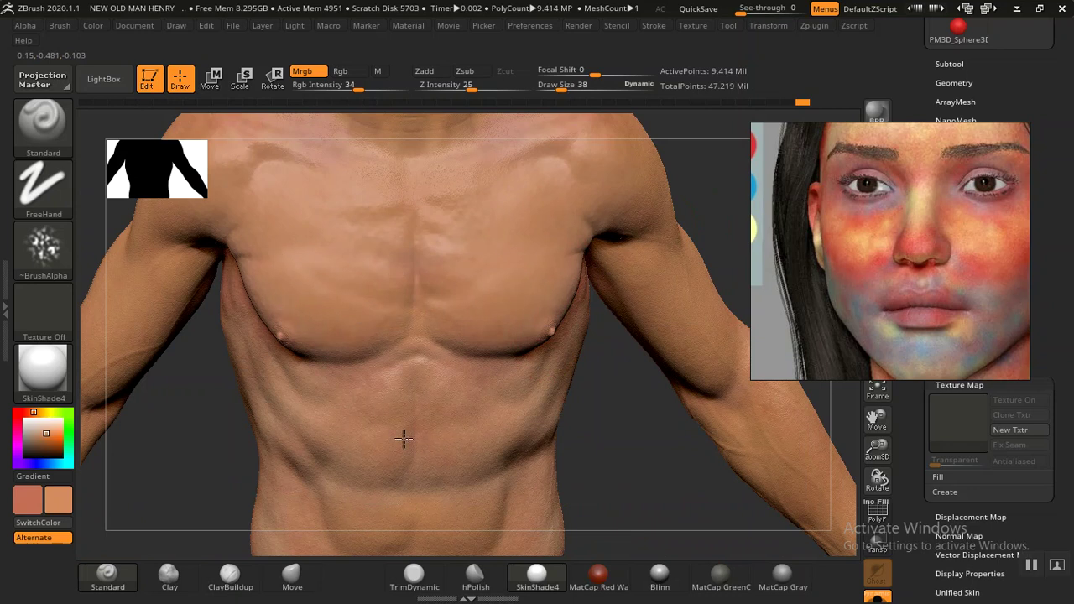
mouse_move(612, 475)
right_mouse_down()
mouse_move(604, 397)
mouse_move(542, 315)
right_mouse_up()
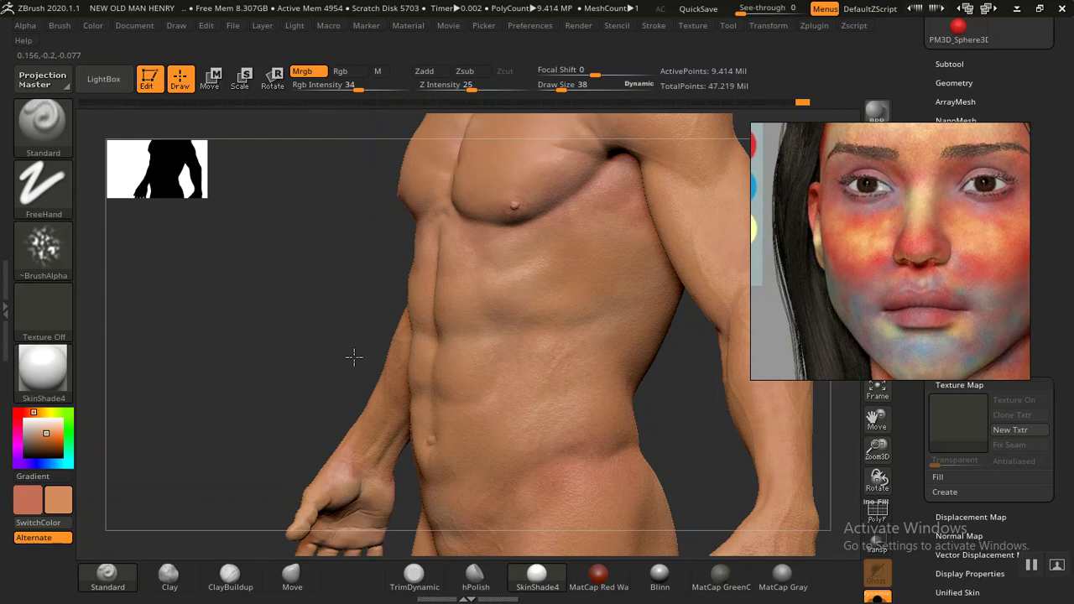
right_click_drag(354, 356, 469, 360)
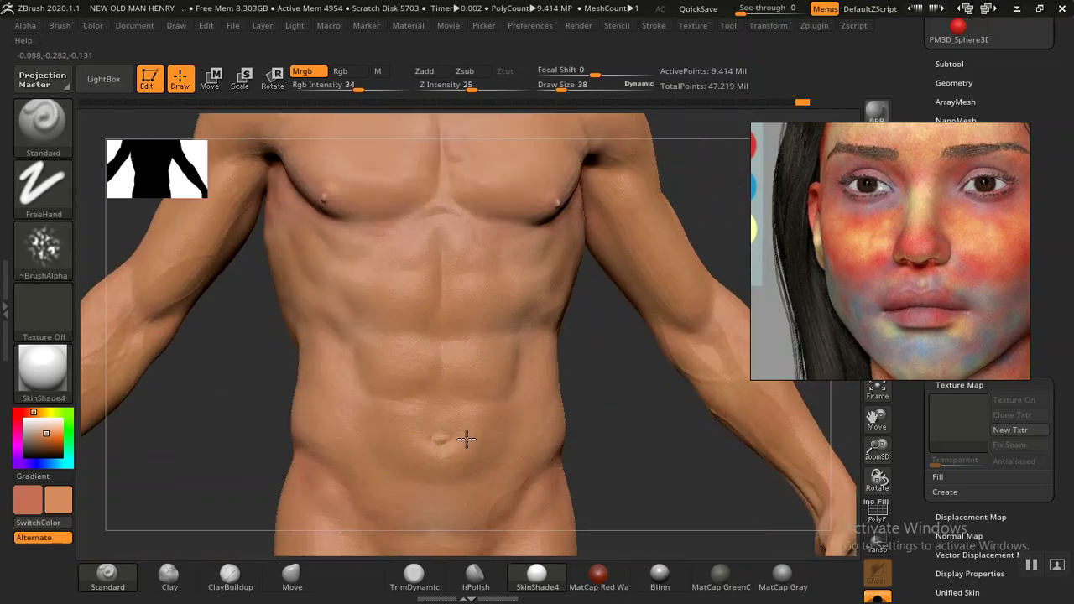
mouse_move(263, 327)
right_mouse_down()
mouse_move(240, 247)
mouse_move(611, 347)
mouse_move(327, 431)
right_mouse_up()
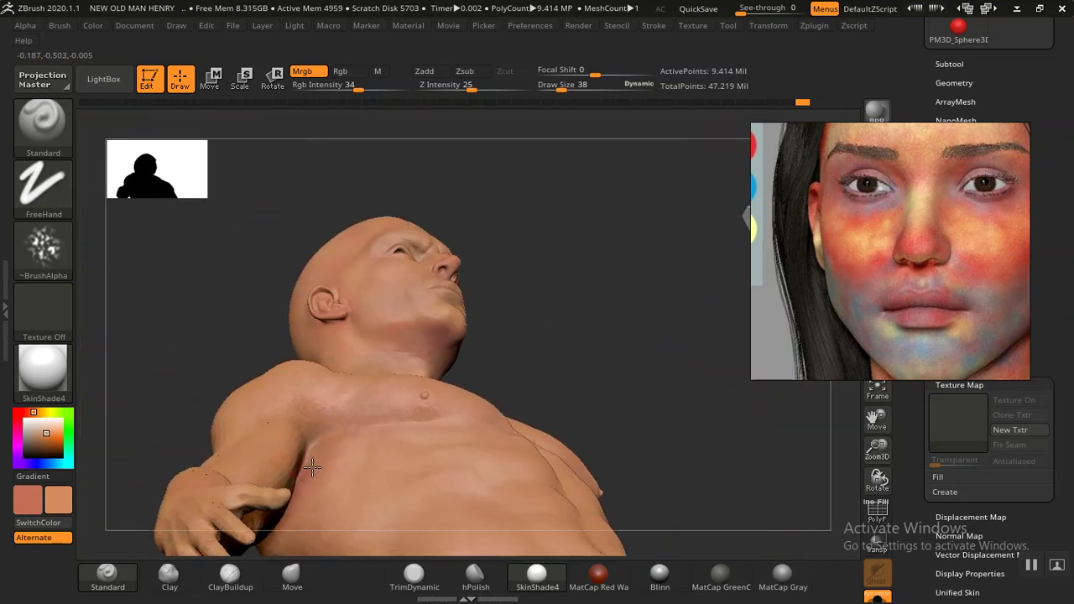
mouse_move(504, 427)
right_mouse_down()
mouse_move(539, 439)
mouse_move(537, 429)
right_mouse_up()
mouse_move(546, 299)
right_mouse_down()
mouse_move(338, 327)
mouse_move(335, 335)
mouse_move(345, 320)
right_mouse_up()
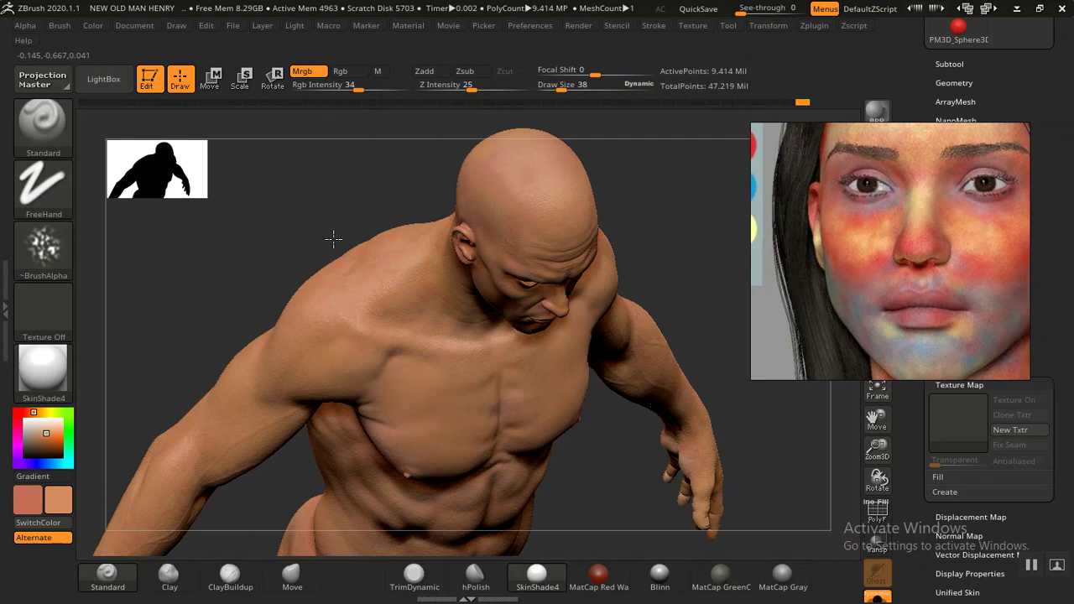
mouse_move(525, 389)
left_mouse_down()
mouse_move(588, 391)
mouse_move(384, 355)
left_mouse_up()
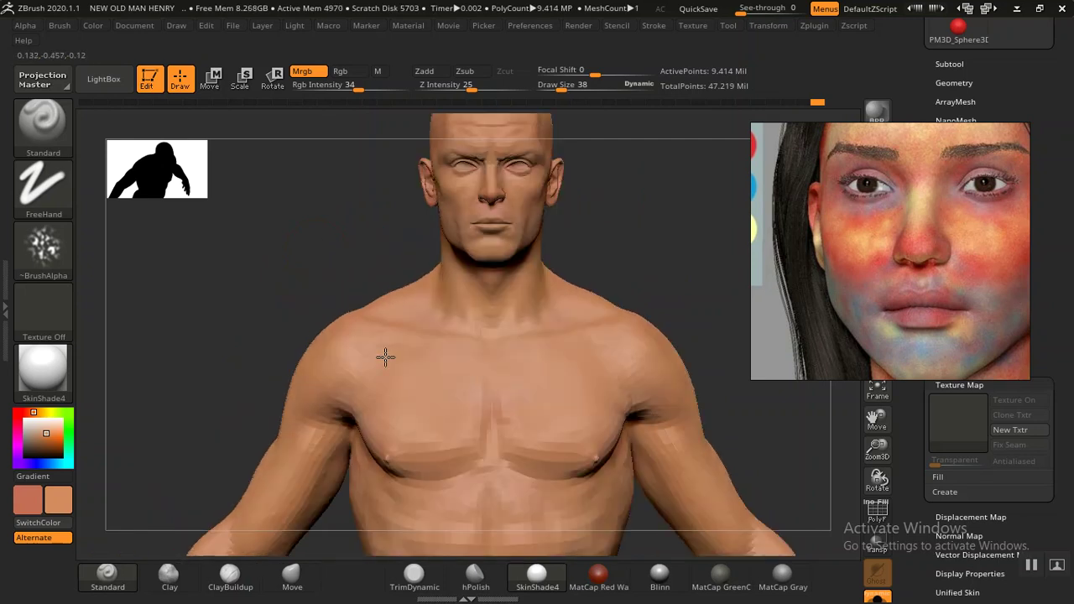
left_click_drag(542, 333, 592, 329)
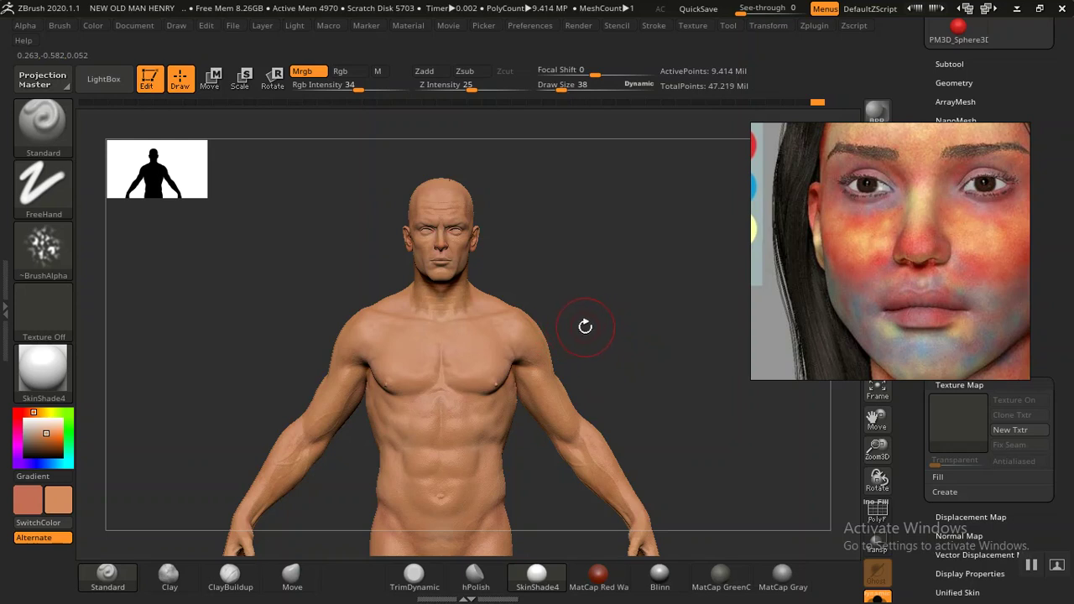
left_click_drag(626, 384, 630, 182, "alt")
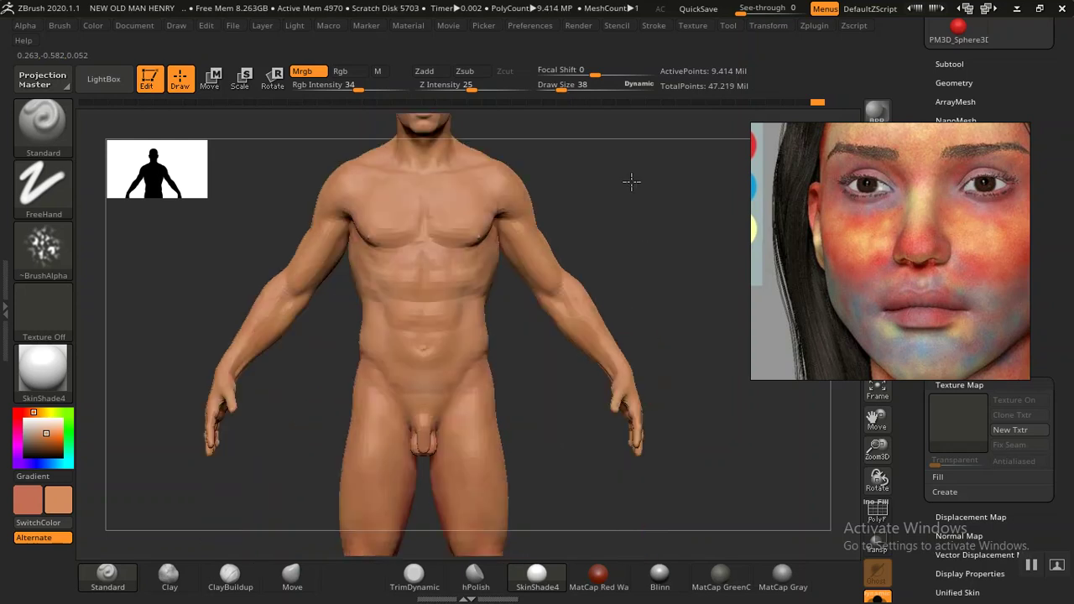
left_click_drag(606, 335, 678, 229, "alt")
mouse_move(623, 312)
left_mouse_down()
mouse_move(334, 482)
mouse_move(496, 408)
mouse_move(419, 352)
mouse_move(417, 506)
mouse_move(377, 254)
left_mouse_up()
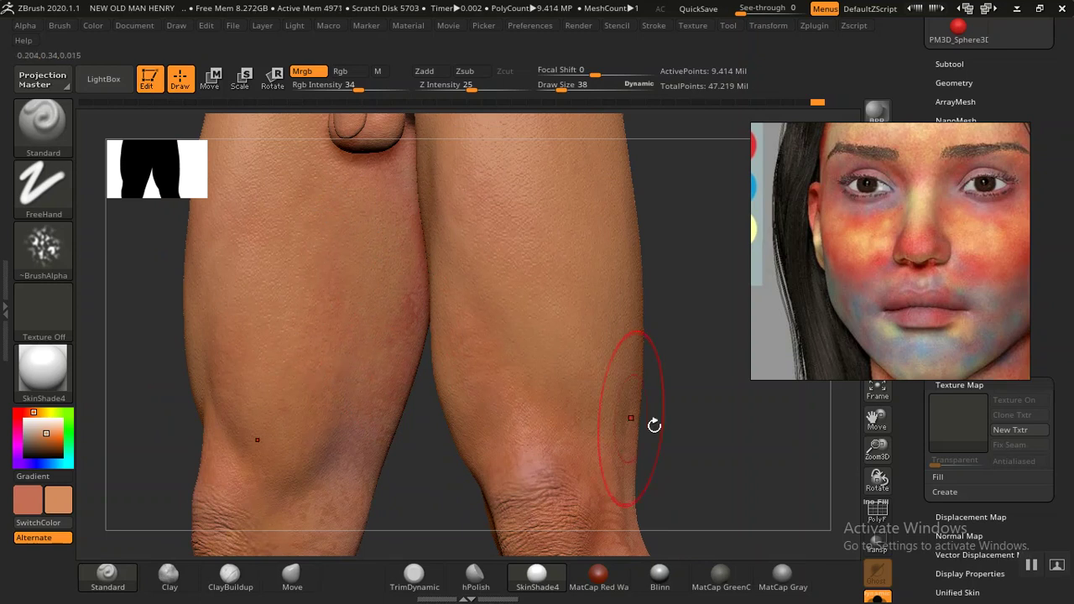
left_click_drag(651, 425, 676, 206)
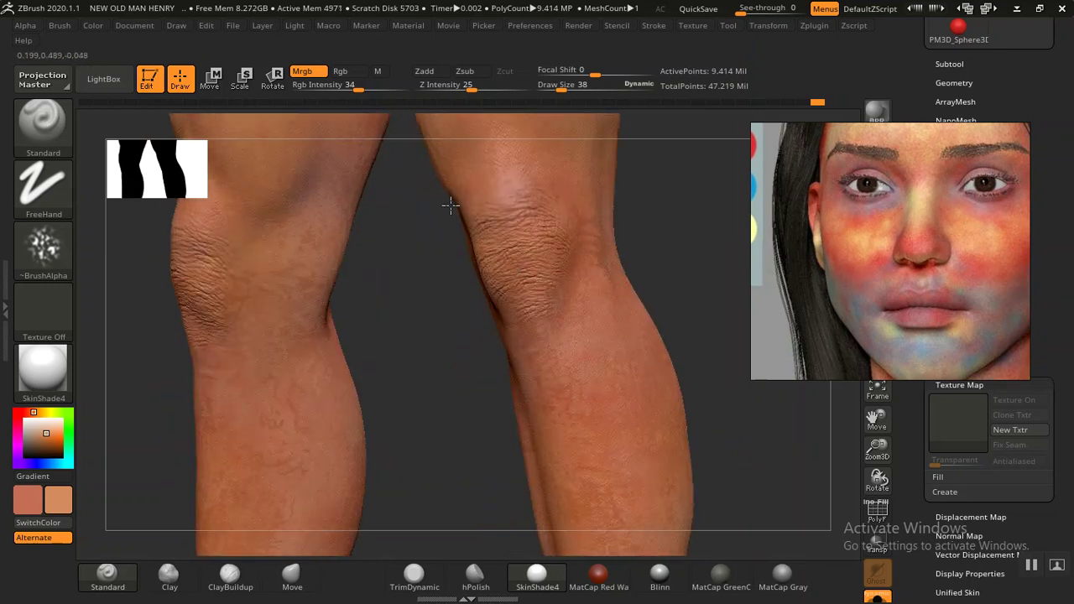
left_click_drag(395, 371, 362, 260)
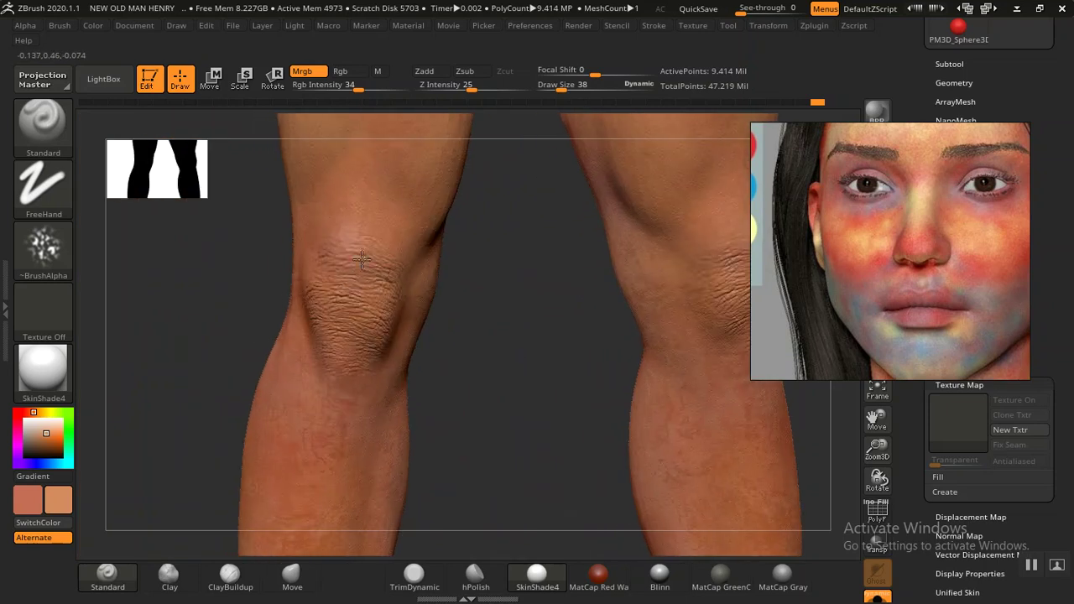
left_click_drag(441, 479, 418, 216)
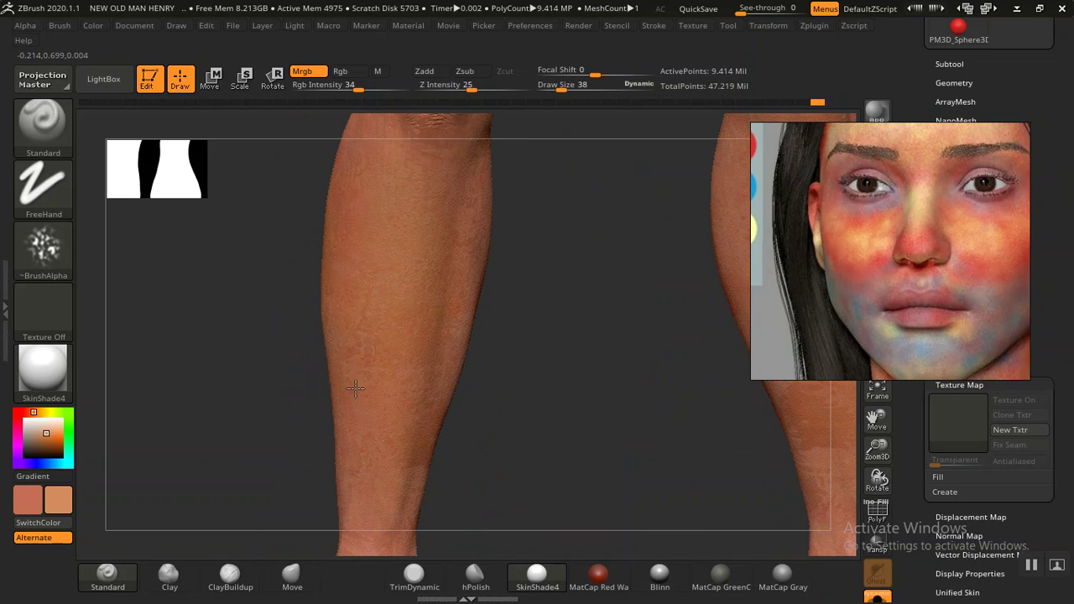
mouse_move(508, 462)
left_mouse_down()
mouse_move(446, 383)
mouse_move(453, 304)
left_mouse_up()
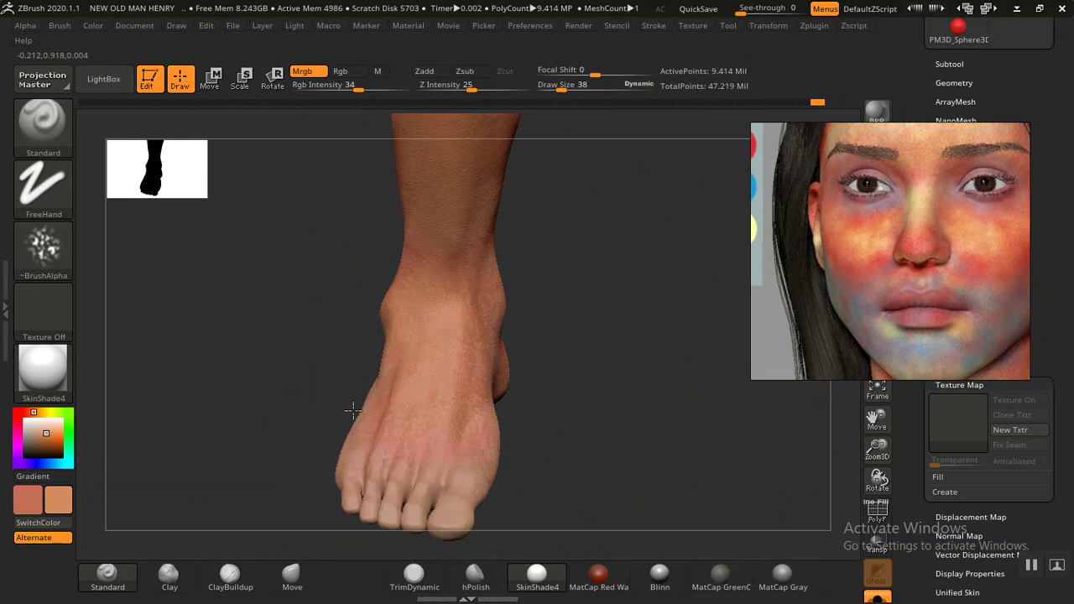
mouse_move(562, 410)
left_mouse_down()
mouse_move(549, 472)
mouse_move(576, 419)
mouse_move(492, 365)
left_mouse_up()
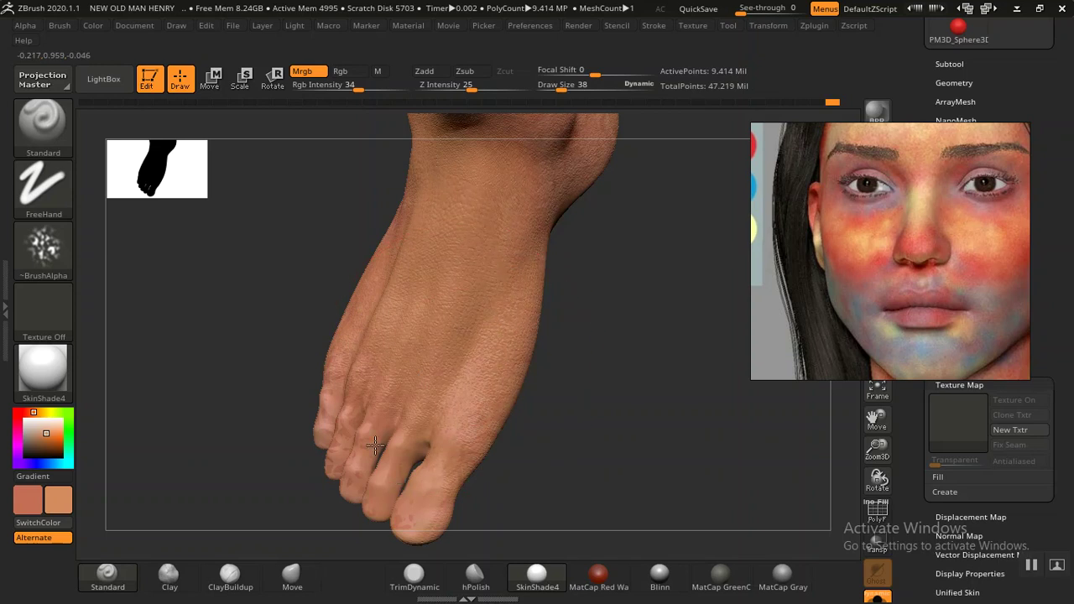
right_click_drag(349, 418, 369, 394)
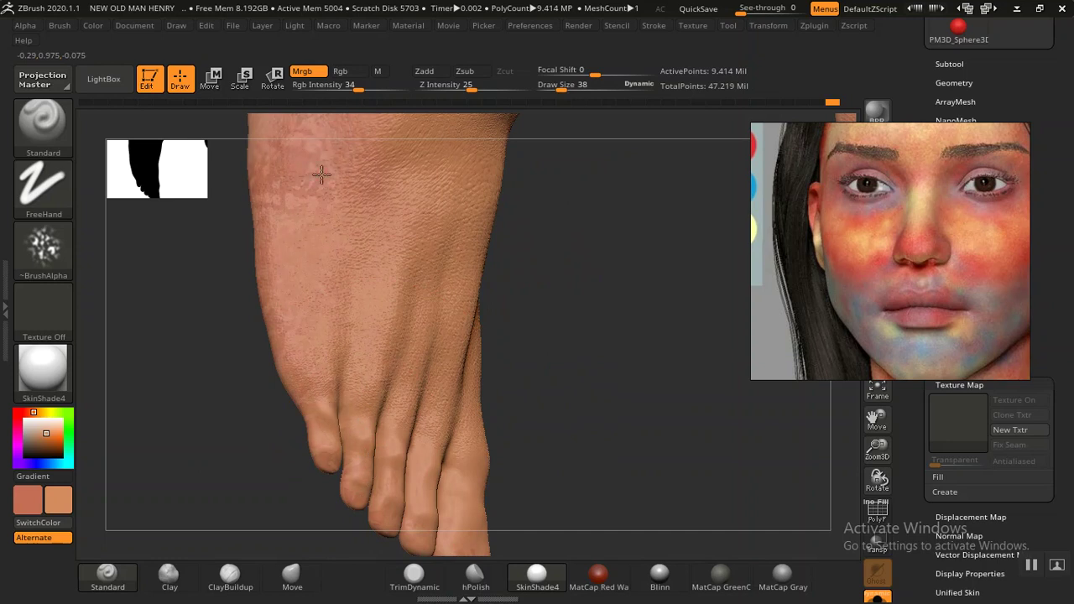
mouse_move(523, 240)
right_mouse_down()
mouse_move(512, 360)
mouse_move(348, 284)
right_mouse_up()
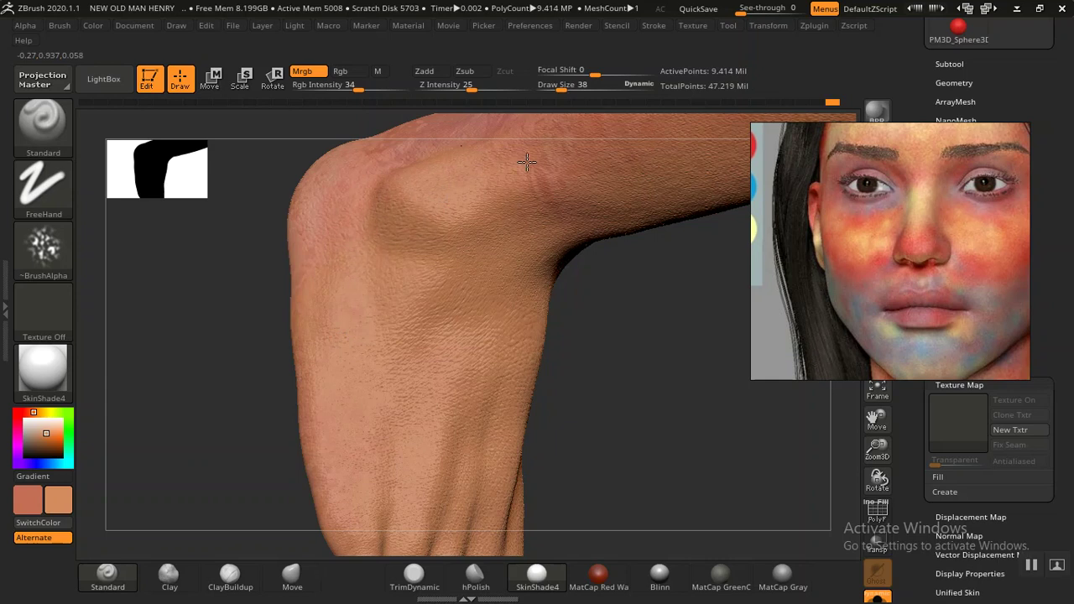
mouse_move(568, 190)
right_mouse_down()
mouse_move(595, 259)
mouse_move(532, 345)
mouse_move(489, 324)
mouse_move(546, 265)
mouse_move(529, 347)
mouse_move(503, 324)
mouse_move(478, 385)
mouse_move(386, 334)
right_mouse_up()
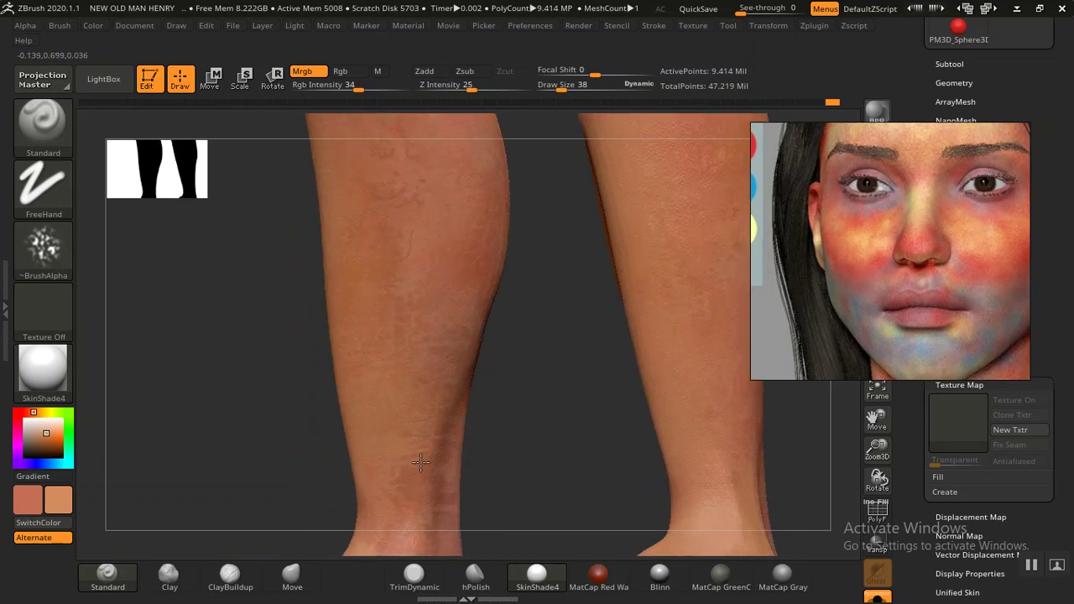
mouse_move(410, 158)
right_mouse_down()
mouse_move(540, 431)
mouse_move(417, 335)
right_mouse_up()
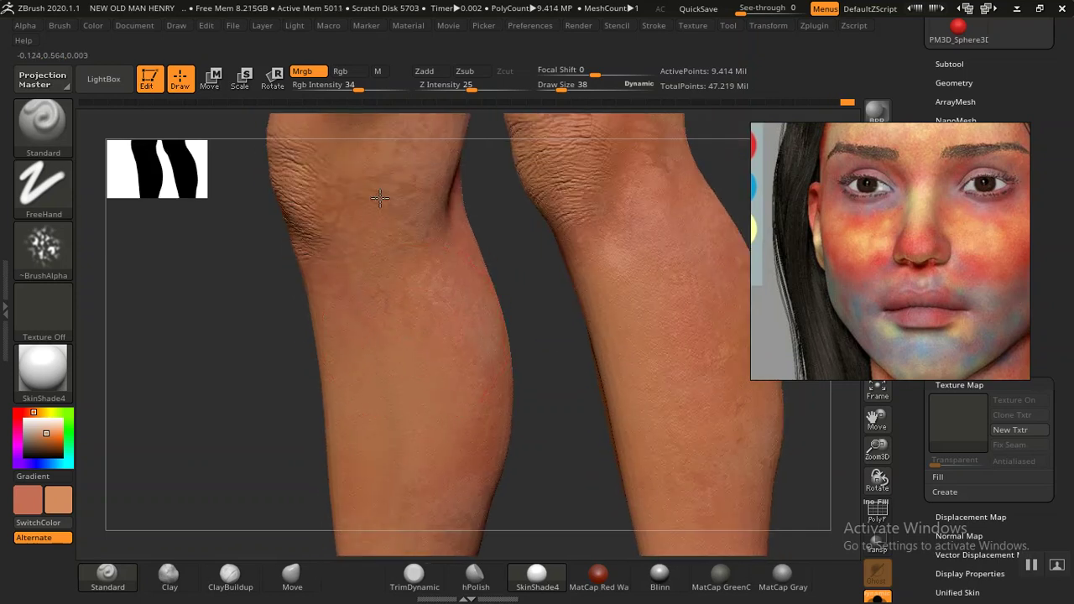
right_click_drag(259, 335, 384, 389)
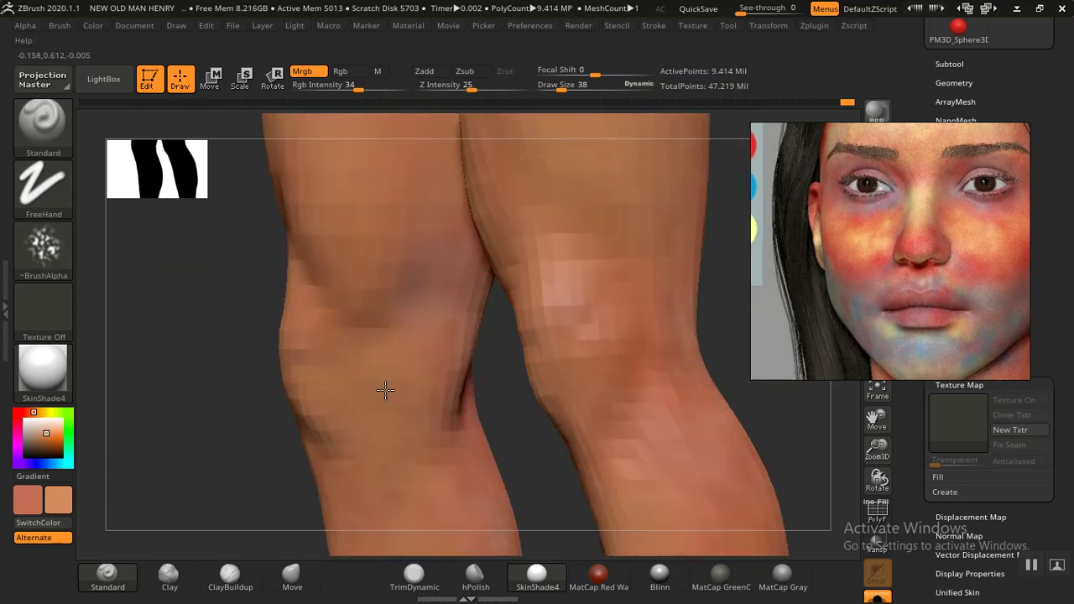
mouse_move(476, 422)
right_mouse_down()
mouse_move(221, 431)
mouse_move(497, 374)
right_mouse_up()
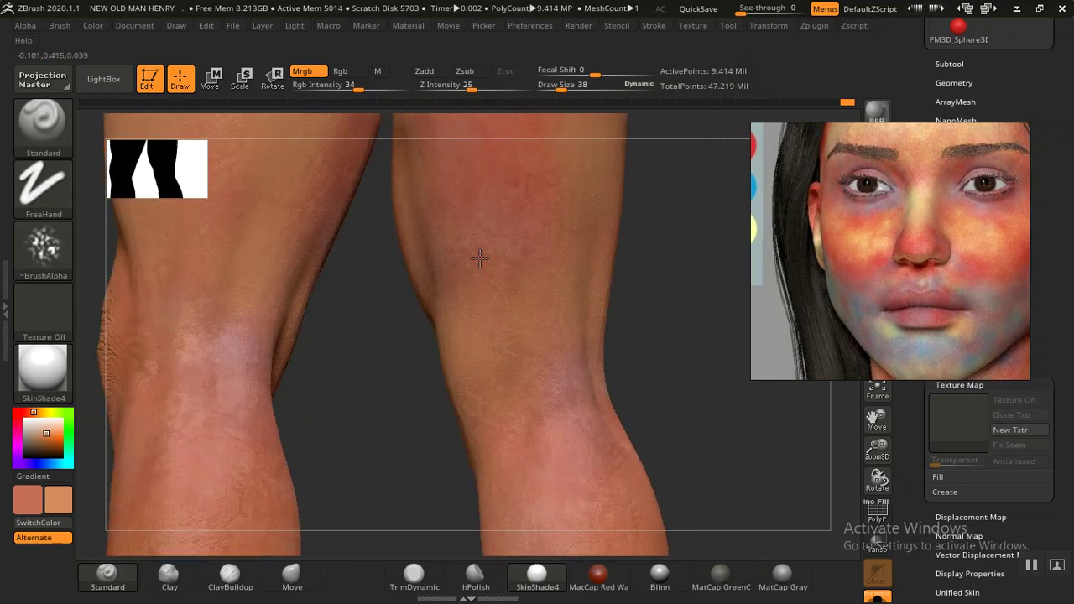
mouse_move(492, 285)
right_mouse_down()
mouse_move(513, 366)
mouse_move(412, 306)
right_mouse_up()
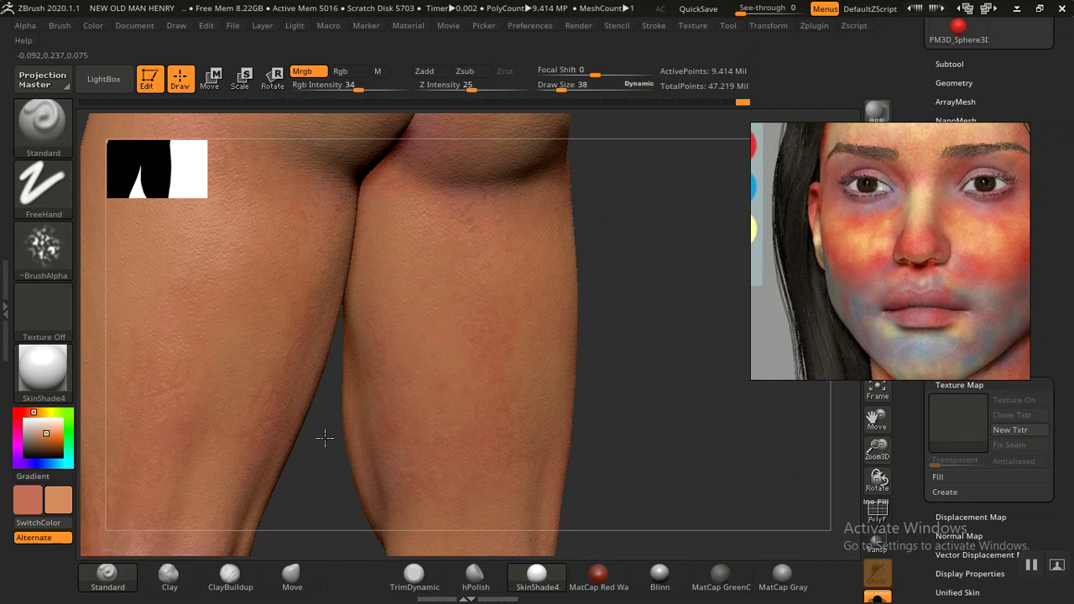
mouse_move(556, 459)
right_mouse_down()
mouse_move(640, 338)
mouse_move(518, 249)
mouse_move(499, 178)
right_mouse_up()
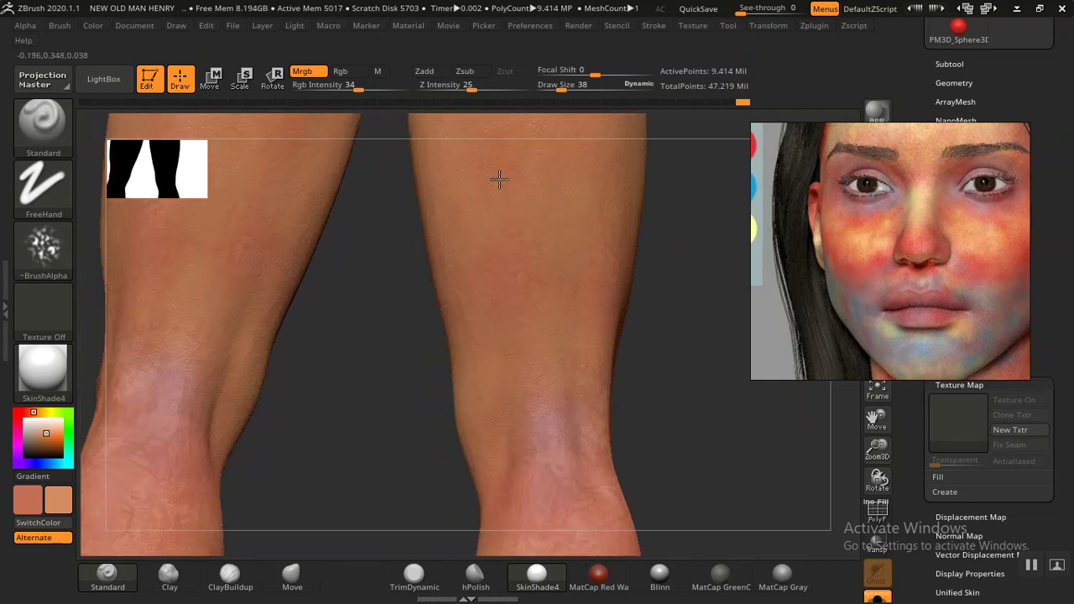
mouse_move(593, 387)
right_mouse_down()
mouse_move(556, 355)
mouse_move(486, 347)
right_mouse_up()
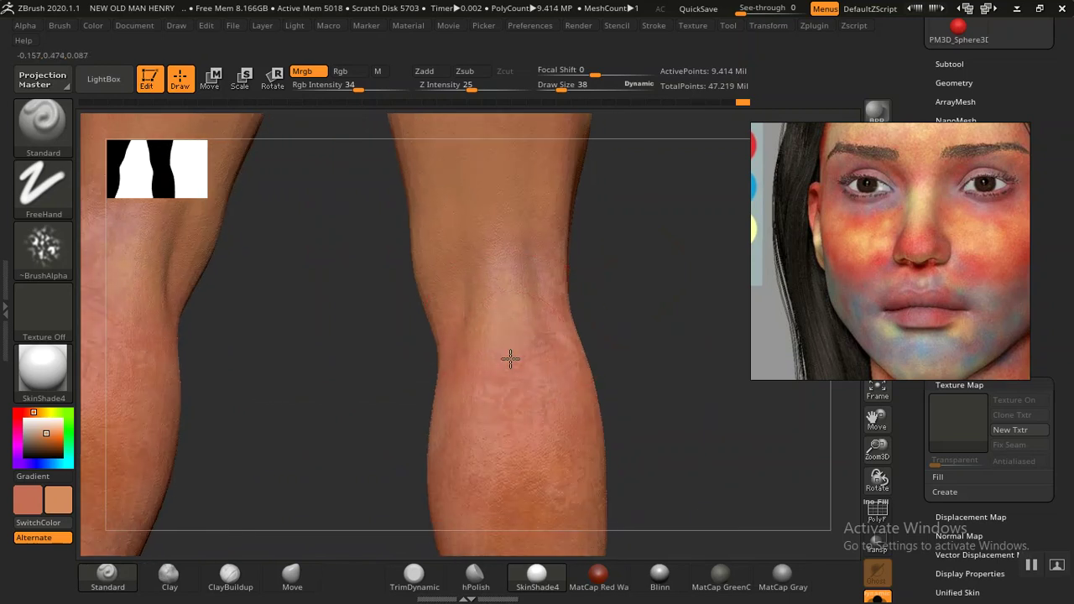
mouse_move(520, 490)
right_mouse_down()
mouse_move(621, 313)
mouse_move(643, 358)
mouse_move(519, 234)
right_mouse_up()
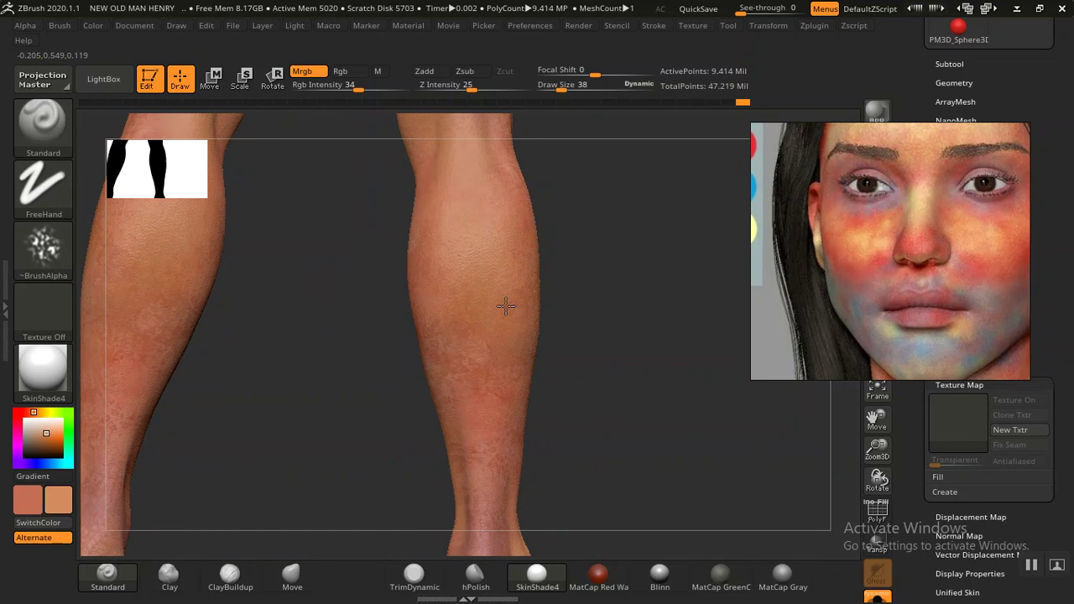
mouse_move(612, 360)
right_mouse_down()
mouse_move(562, 302)
mouse_move(565, 230)
right_mouse_up()
mouse_move(449, 360)
right_mouse_down()
mouse_move(477, 310)
mouse_move(484, 241)
right_mouse_up()
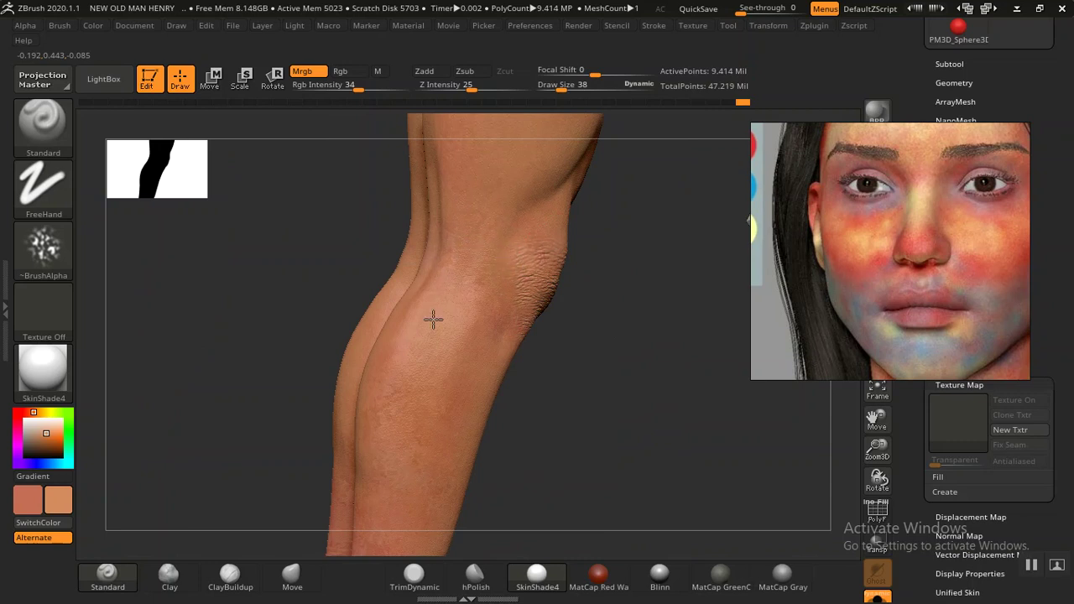
Step: Orbit down to the calves and heels and add a subtle stroke of skin colour on one heel
right_click_drag(394, 451, 460, 270, "alt")
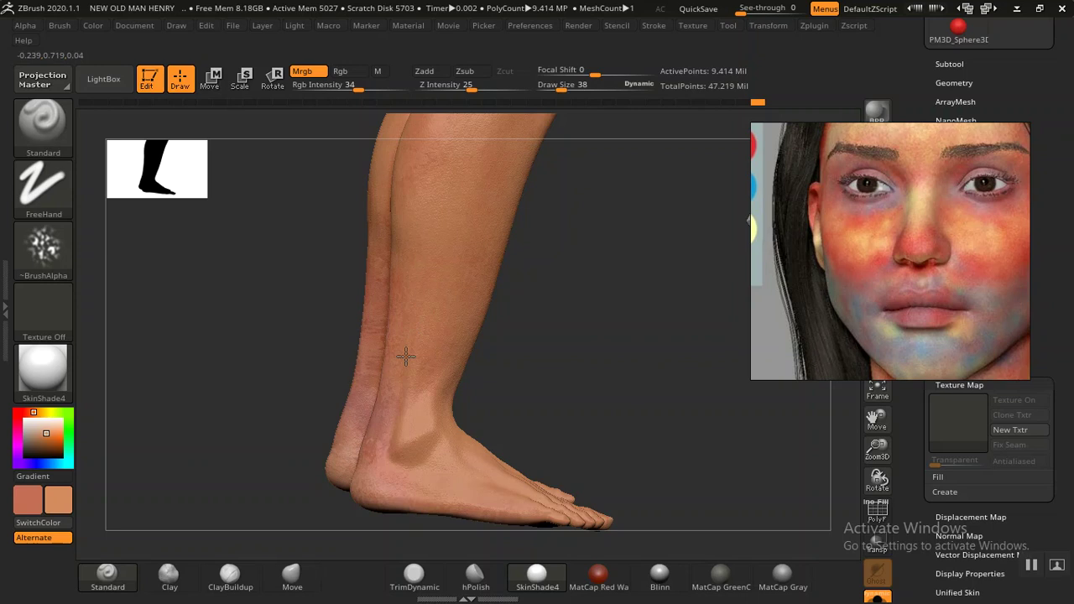
mouse_move(378, 411)
right_mouse_down()
mouse_move(568, 377)
mouse_move(439, 383)
right_mouse_up()
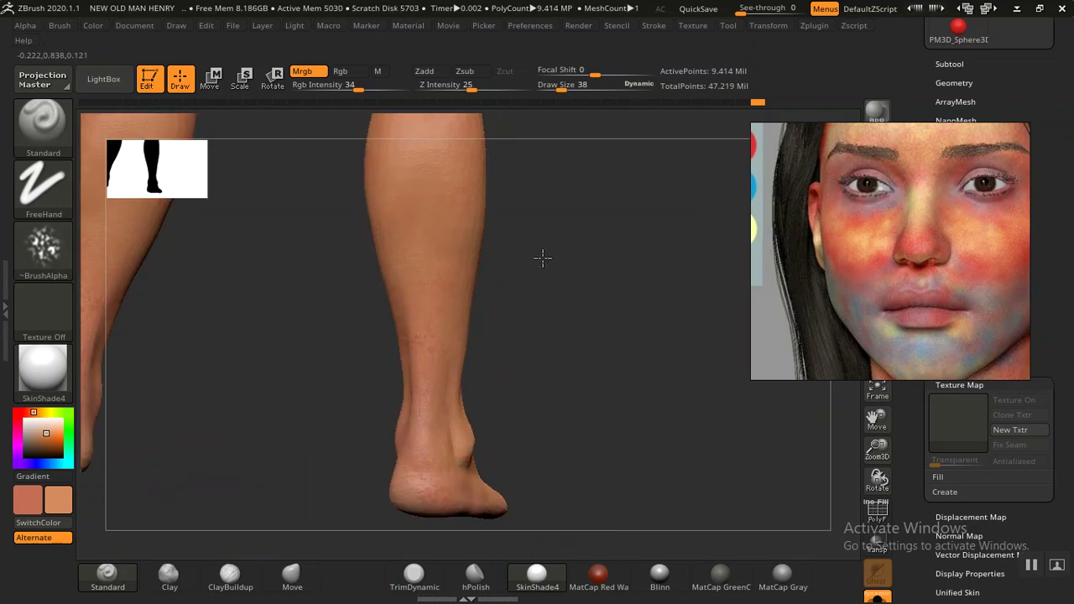
right_click_drag(542, 258, 487, 328, "alt")
mouse_move(561, 364)
right_mouse_down()
mouse_move(587, 355)
mouse_move(383, 307)
right_mouse_up()
mouse_move(359, 259)
right_mouse_down()
mouse_move(585, 314)
mouse_move(360, 360)
mouse_move(362, 379)
mouse_move(198, 420)
mouse_move(277, 428)
right_mouse_up()
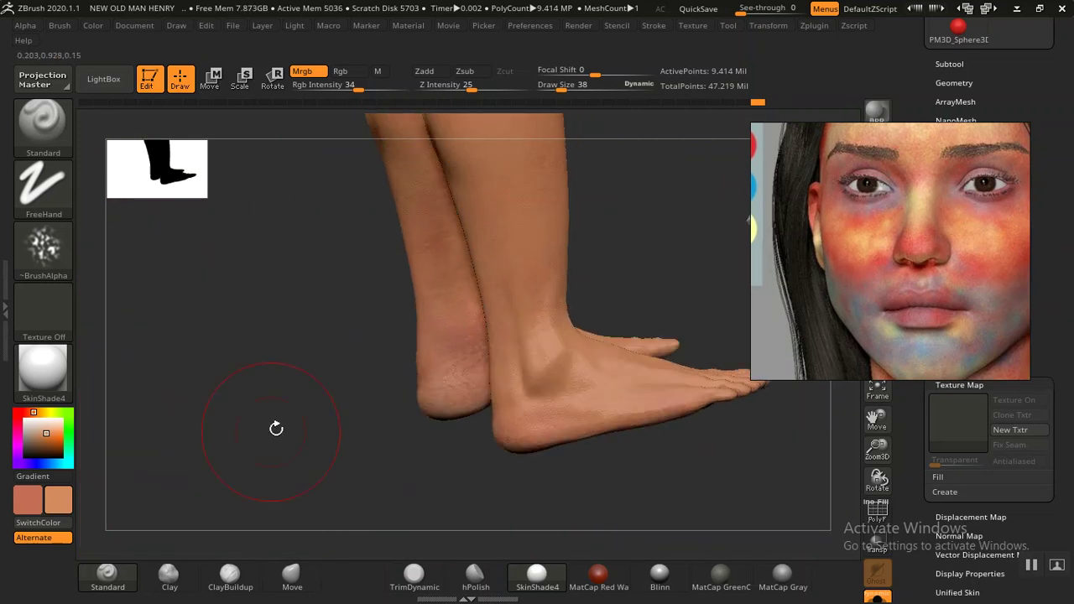
right_click_drag(386, 410, 393, 434)
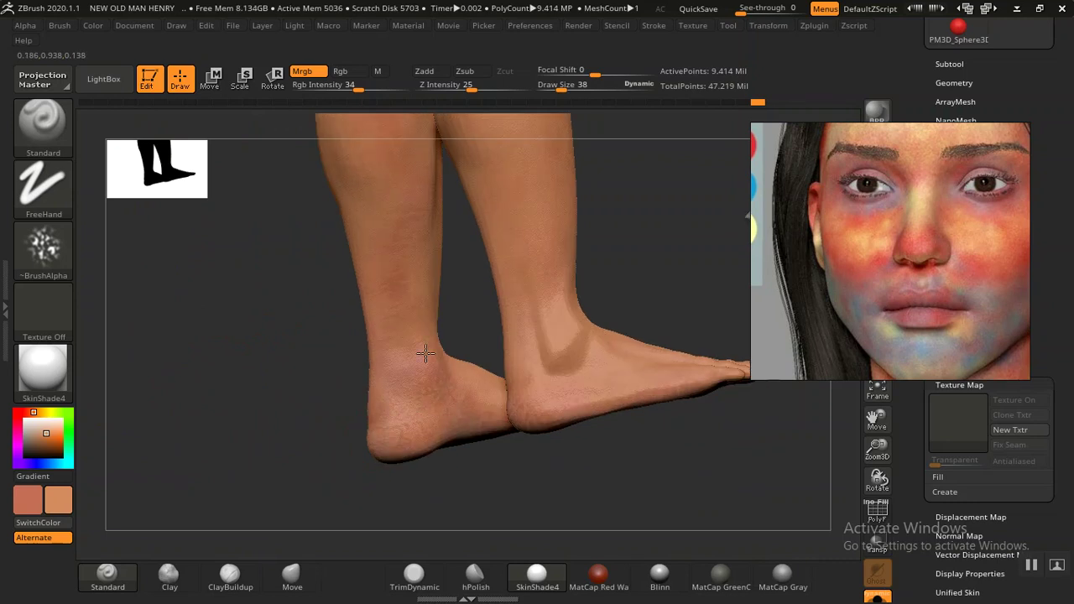
mouse_move(482, 487)
right_mouse_down()
mouse_move(420, 383)
mouse_move(486, 412)
mouse_move(646, 441)
mouse_move(443, 395)
right_mouse_up()
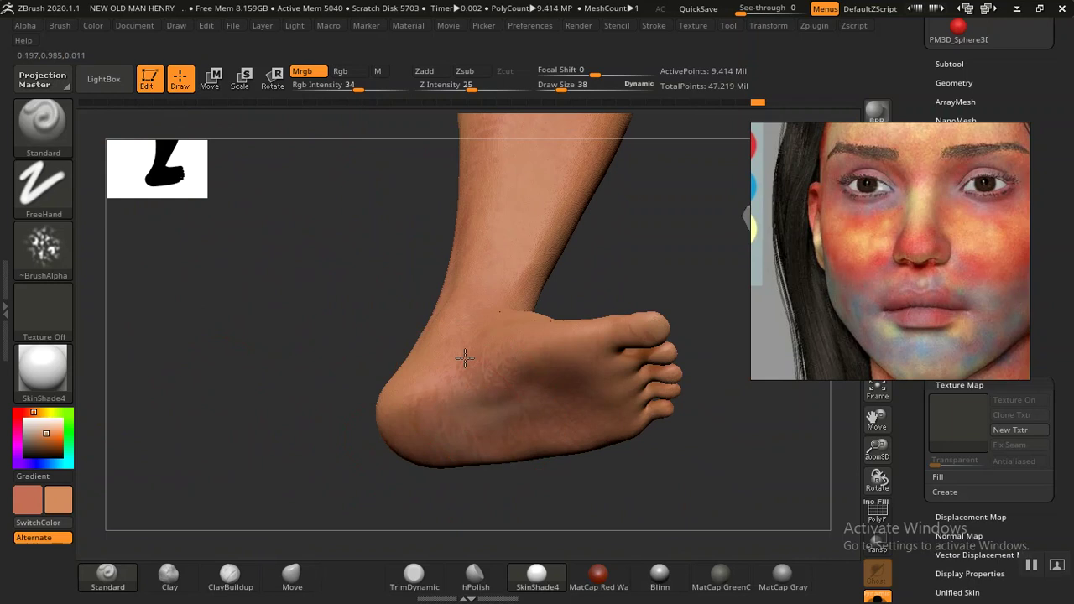
left_click_drag(443, 409, 431, 413)
right_click_drag(613, 358, 525, 365)
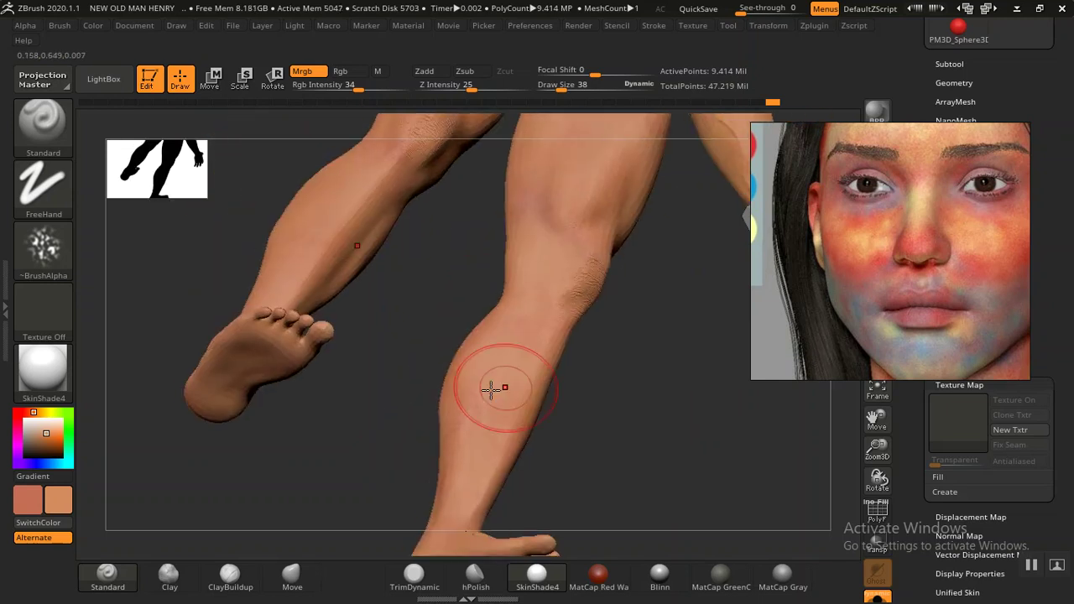
Step: Rotate up to the shoulders and neck and shrink the brush to about 20
mouse_move(607, 436)
right_mouse_down()
mouse_move(575, 283)
mouse_move(652, 369)
mouse_move(596, 314)
mouse_move(699, 295)
mouse_move(637, 293)
mouse_move(680, 407)
mouse_move(618, 280)
mouse_move(624, 479)
mouse_move(587, 492)
mouse_move(654, 205)
mouse_move(580, 328)
mouse_move(604, 297)
mouse_move(561, 282)
mouse_move(618, 319)
mouse_move(655, 403)
mouse_move(647, 301)
mouse_move(595, 503)
mouse_move(575, 360)
right_mouse_up()
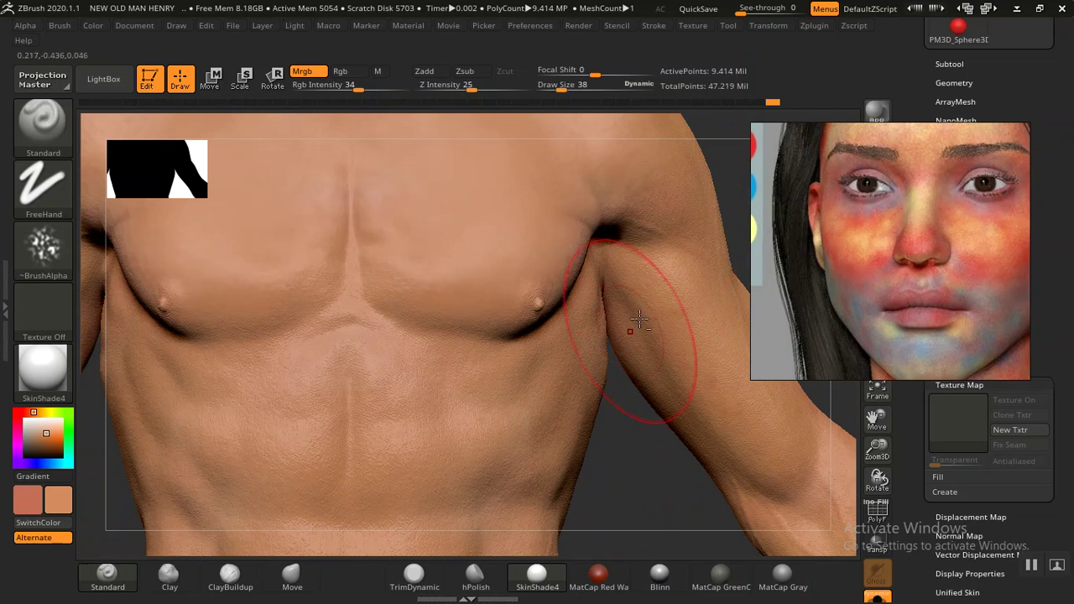
mouse_move(619, 311)
right_mouse_down()
mouse_move(583, 342)
mouse_move(662, 408)
mouse_move(537, 273)
mouse_move(556, 213)
mouse_move(481, 259)
mouse_move(579, 276)
mouse_move(497, 286)
mouse_move(372, 283)
mouse_move(372, 274)
right_mouse_up()
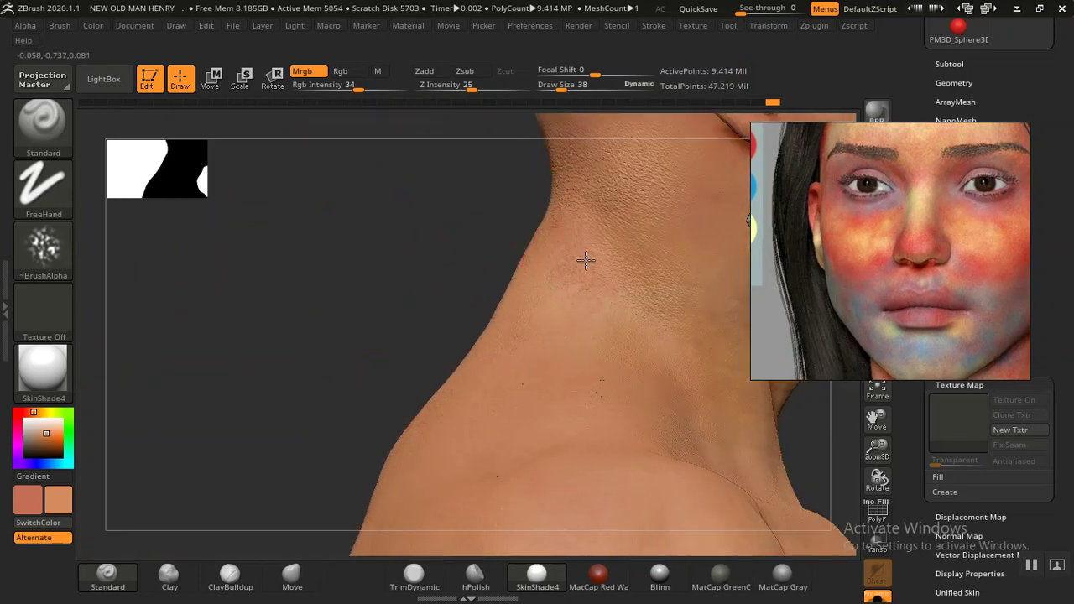
right_click_drag(401, 271, 532, 324)
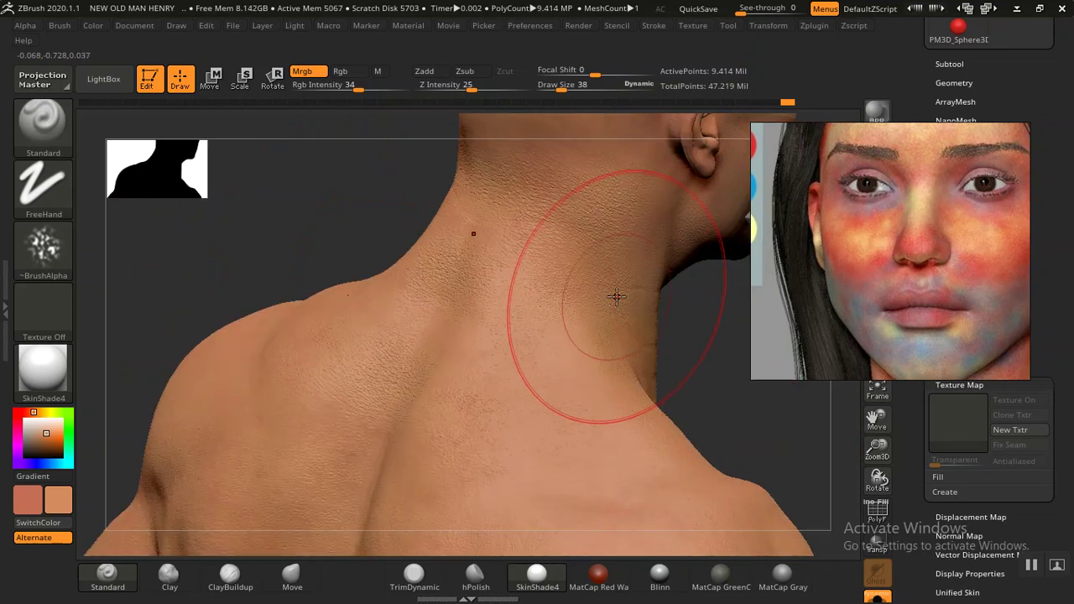
key("space")
left_click_drag(621, 298, 612, 298)
Step: Turn the head to show its right ear and switch the stroke type to Spray
mouse_move(599, 455)
right_mouse_down()
mouse_move(599, 412)
mouse_move(544, 380)
mouse_move(576, 384)
right_mouse_up()
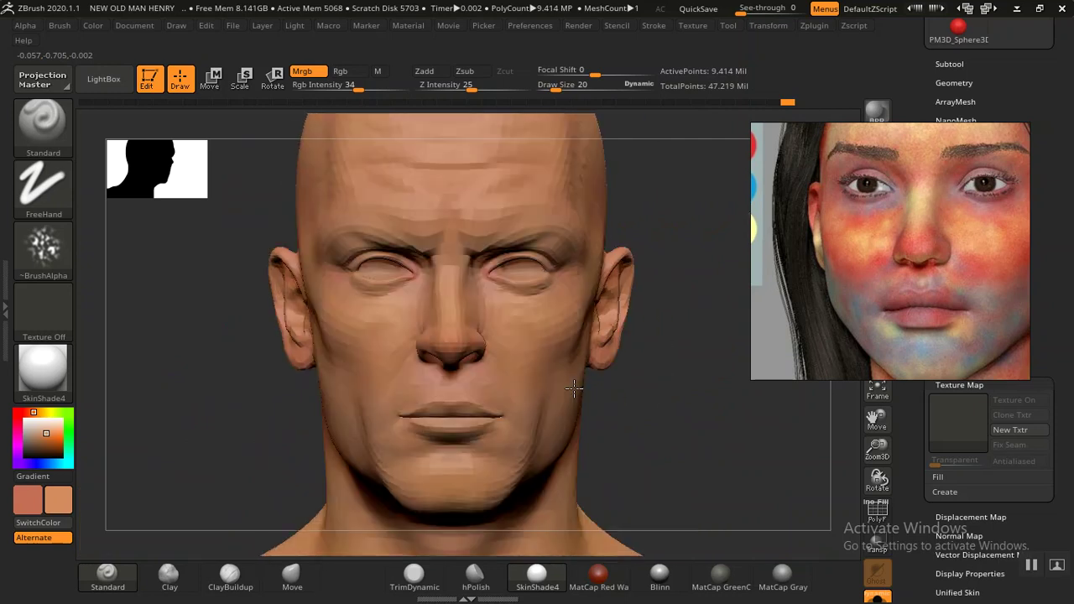
mouse_move(671, 367)
right_mouse_down("ctrl")
mouse_move(702, 450)
mouse_move(663, 353)
right_mouse_up("ctrl")
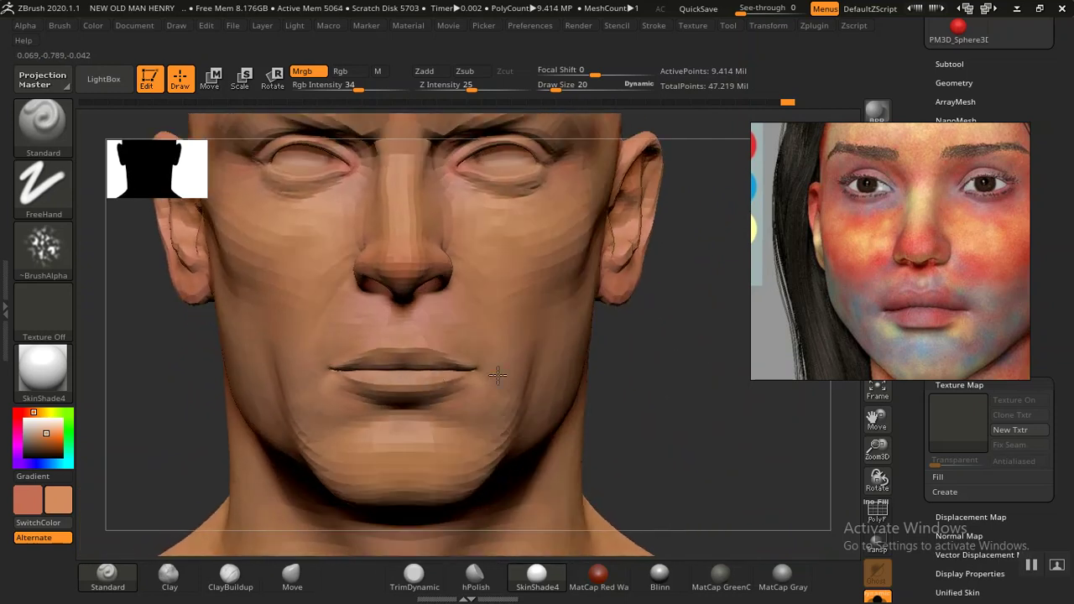
mouse_move(151, 382)
right_mouse_down()
mouse_move(323, 439)
mouse_move(135, 394)
right_mouse_up()
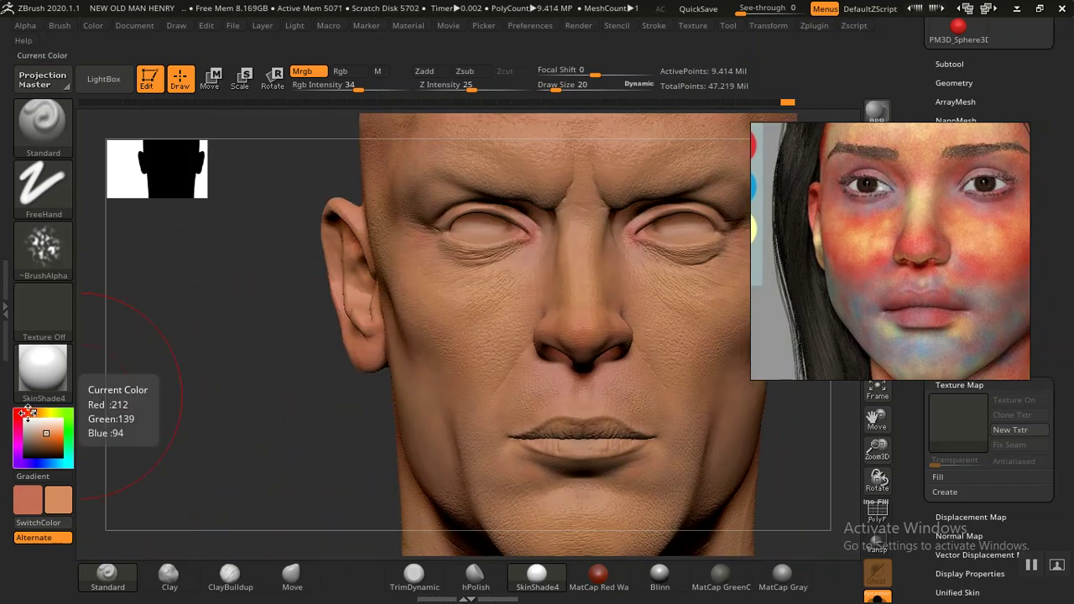
left_click(45, 193)
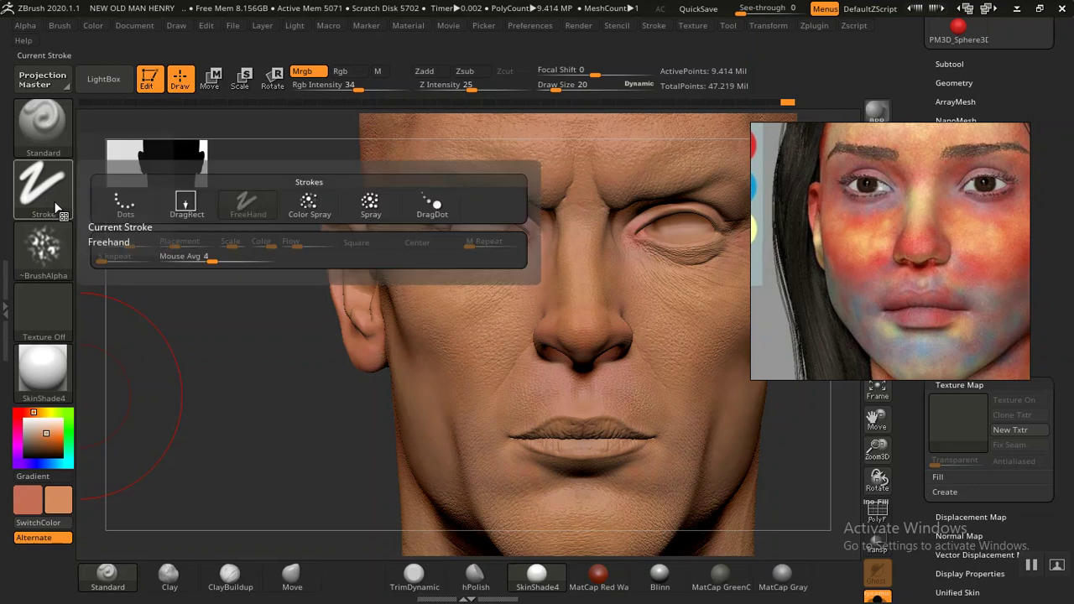
left_click(369, 206)
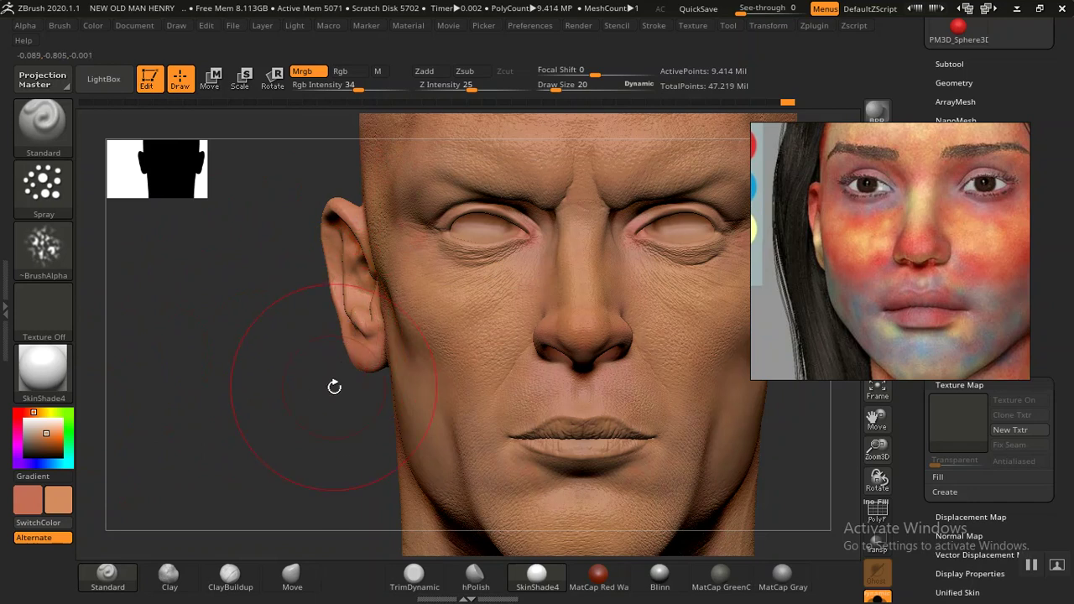
Step: Shrink the brush to size 4 and zoom in on the eye, ear and nose
key("shift+d")
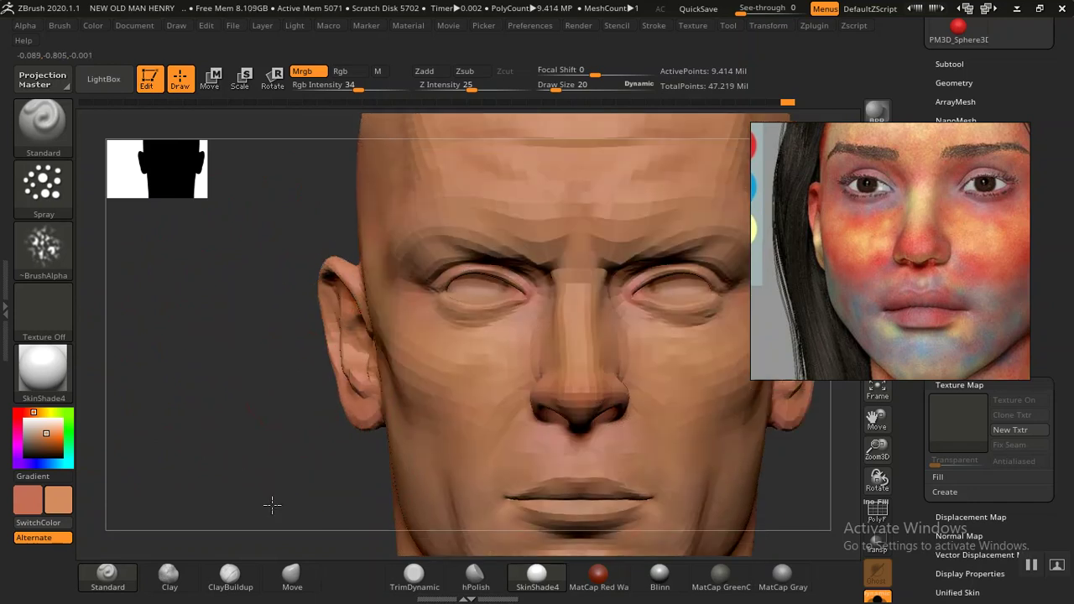
left_click_drag(272, 503, 281, 445)
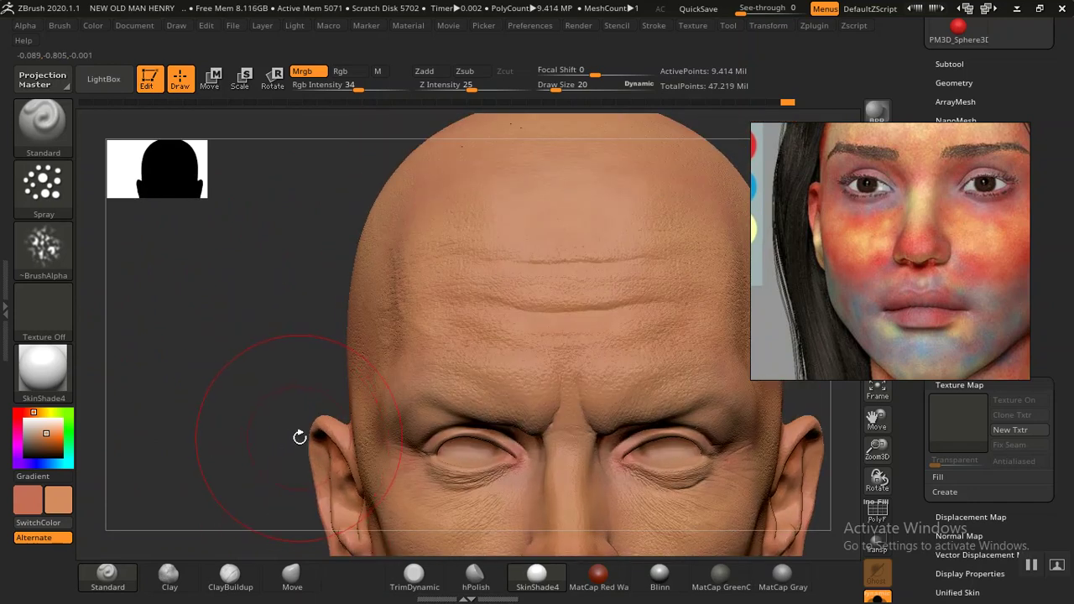
key("[")
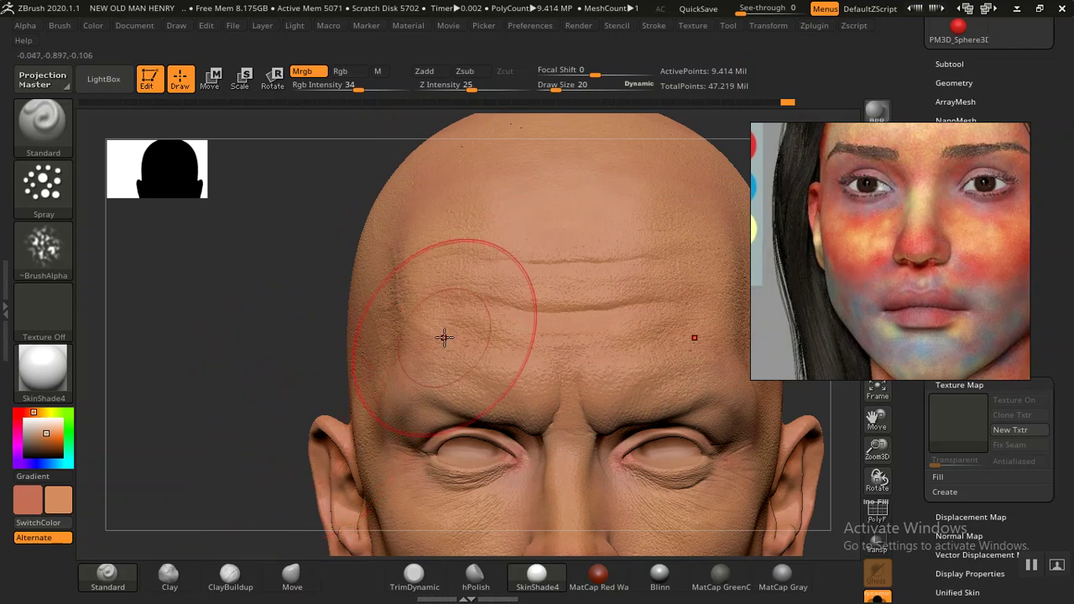
key("[")
key("[")
key("[")
key("shift+d")
left_click_drag(241, 375, 259, 419)
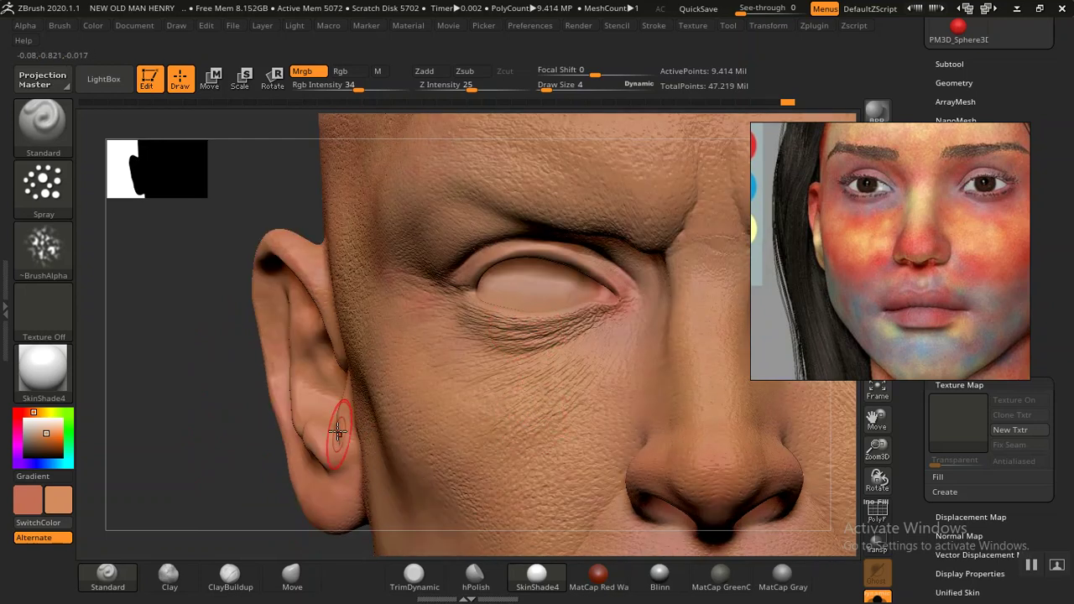
Step: Pick a saturated red, lower colour intensity to 12, and tint the inner eye corner
left_click(25, 414)
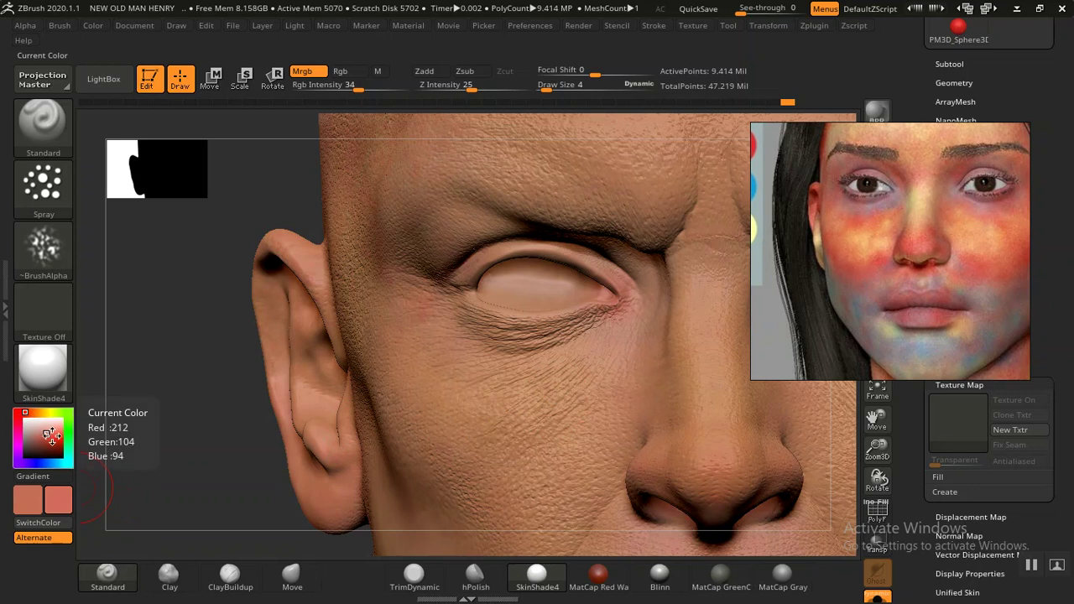
left_click(53, 431)
mouse_move(116, 451)
left_mouse_down("alt")
mouse_move(144, 391)
mouse_move(431, 375)
mouse_move(486, 352)
left_mouse_up("alt")
key("ctrl")
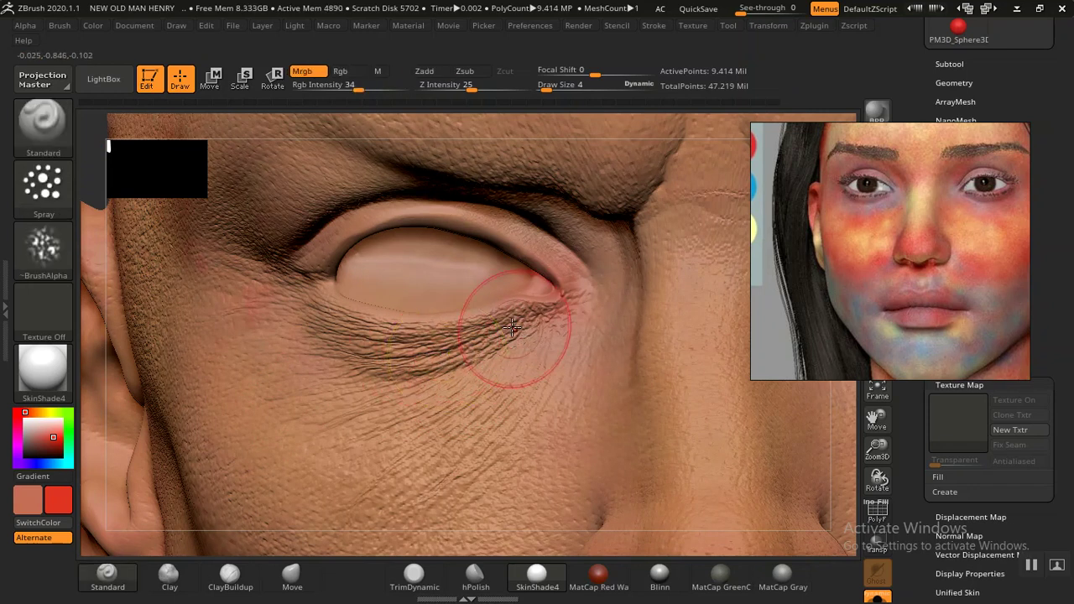
left_click_drag(333, 87, 330, 86)
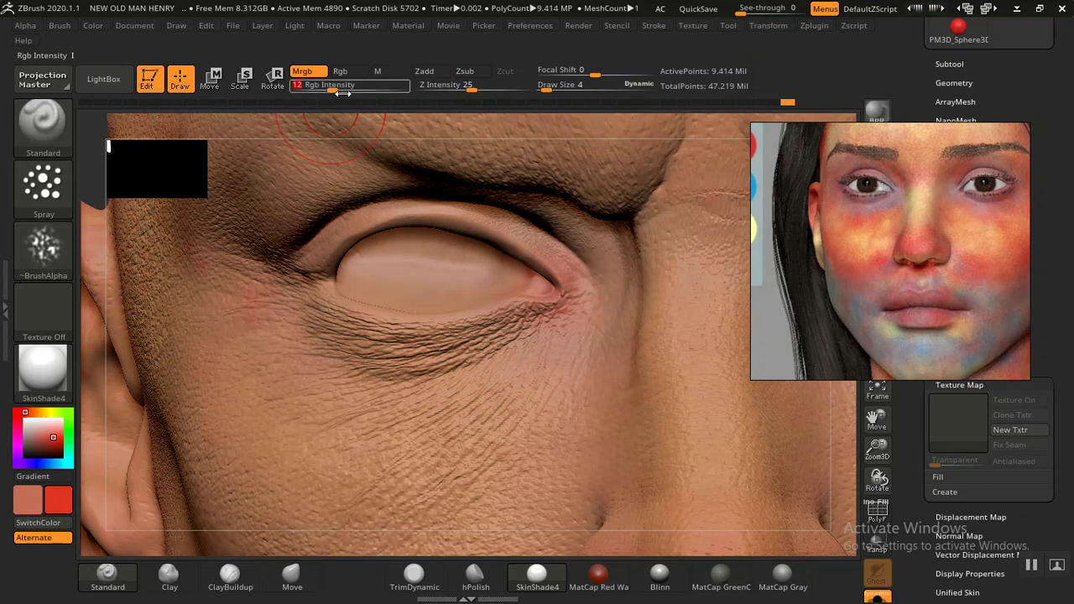
left_click_drag(569, 325, 523, 294)
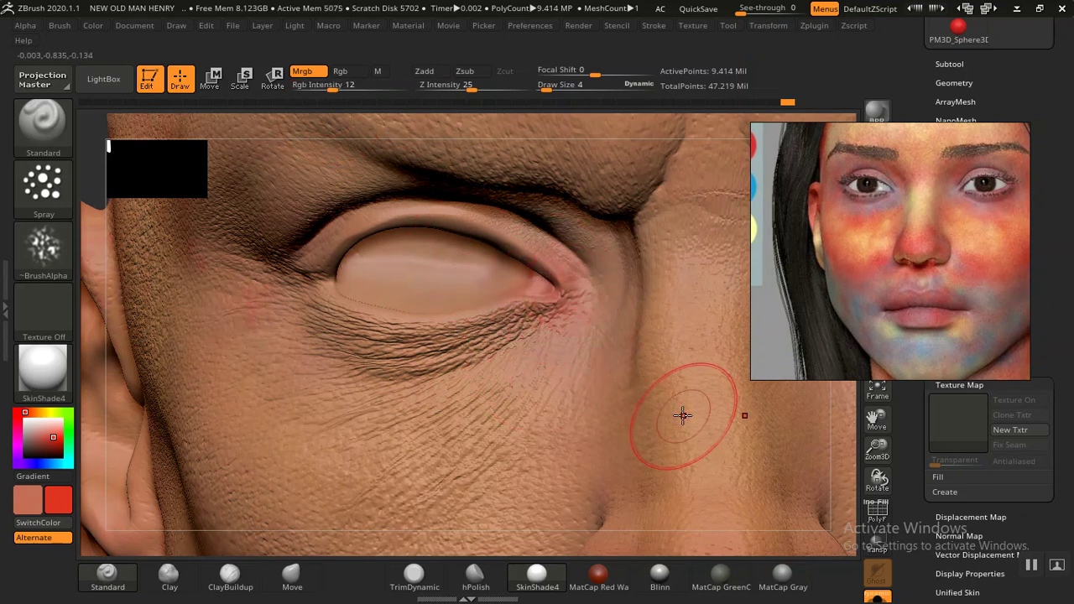
Step: Refine the eye tint at brush size 1, then size 2, orbiting around eye, nose and cheek
left_click_drag(885, 458, 886, 503)
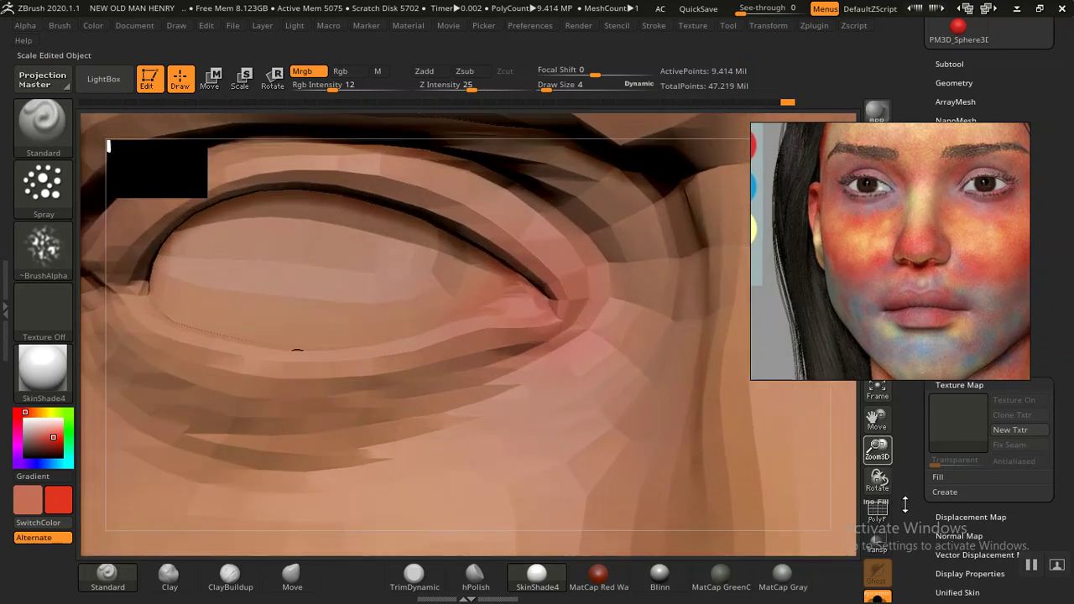
key("[")
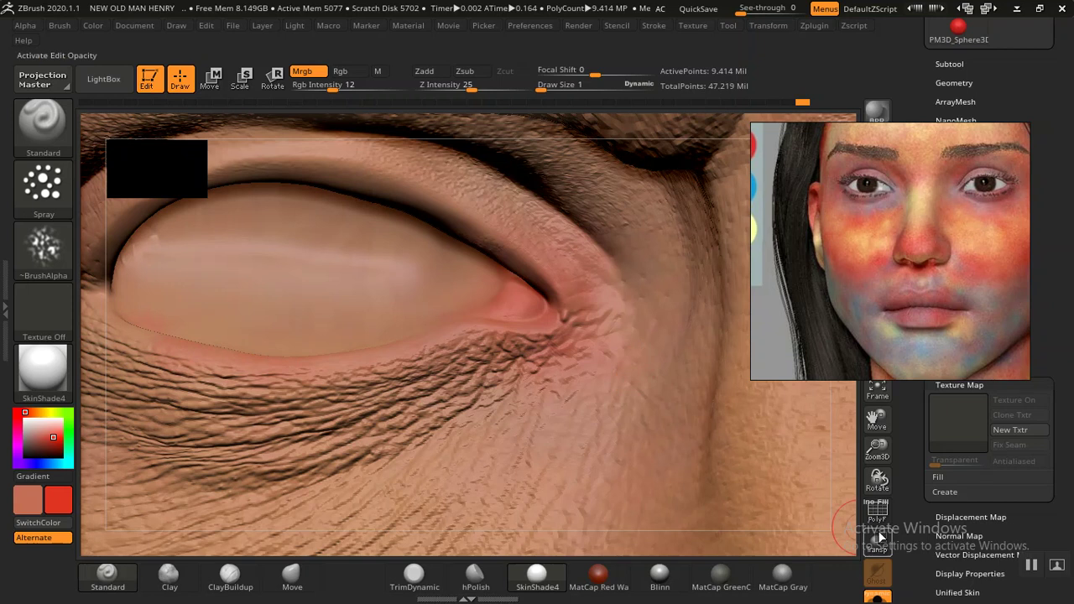
left_click_drag(877, 478, 780, 383)
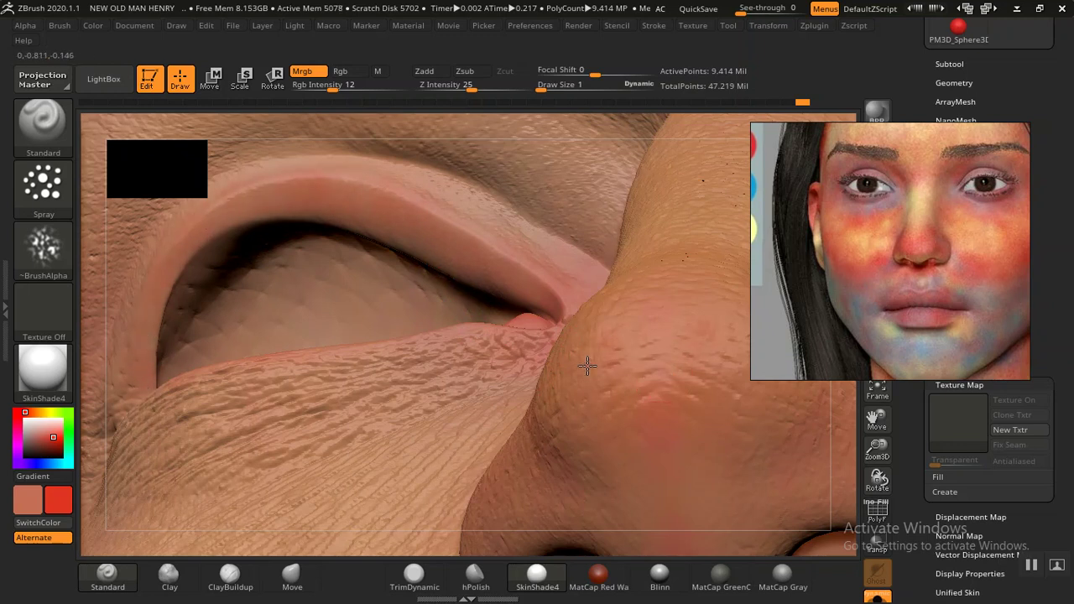
left_click_drag(877, 478, 861, 509)
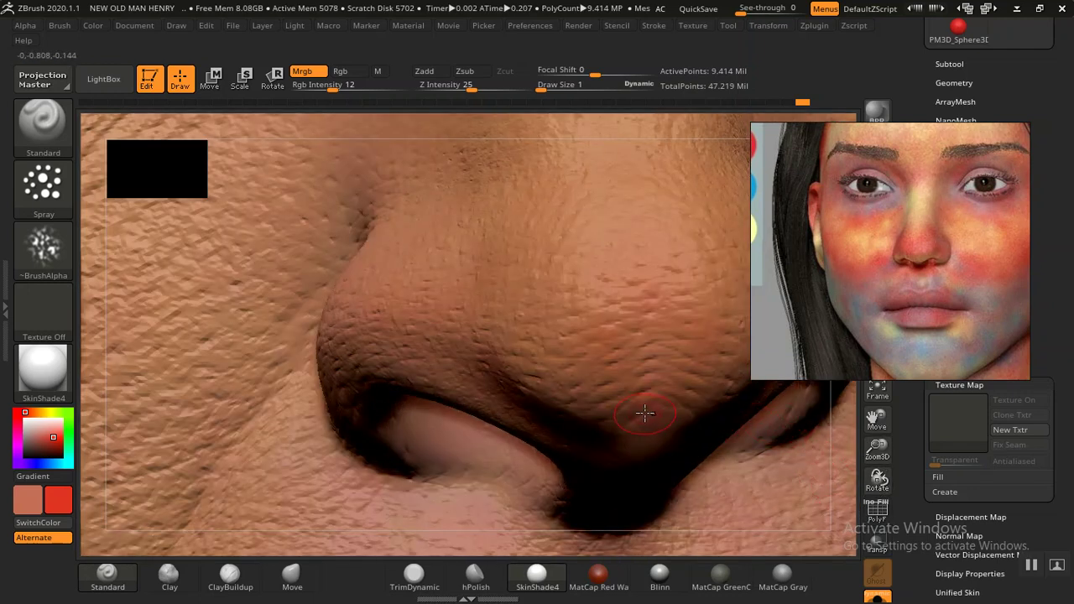
mouse_move(876, 449)
left_mouse_down()
mouse_move(835, 396)
mouse_move(430, 423)
left_mouse_up()
right_click_drag(430, 424, 210, 428)
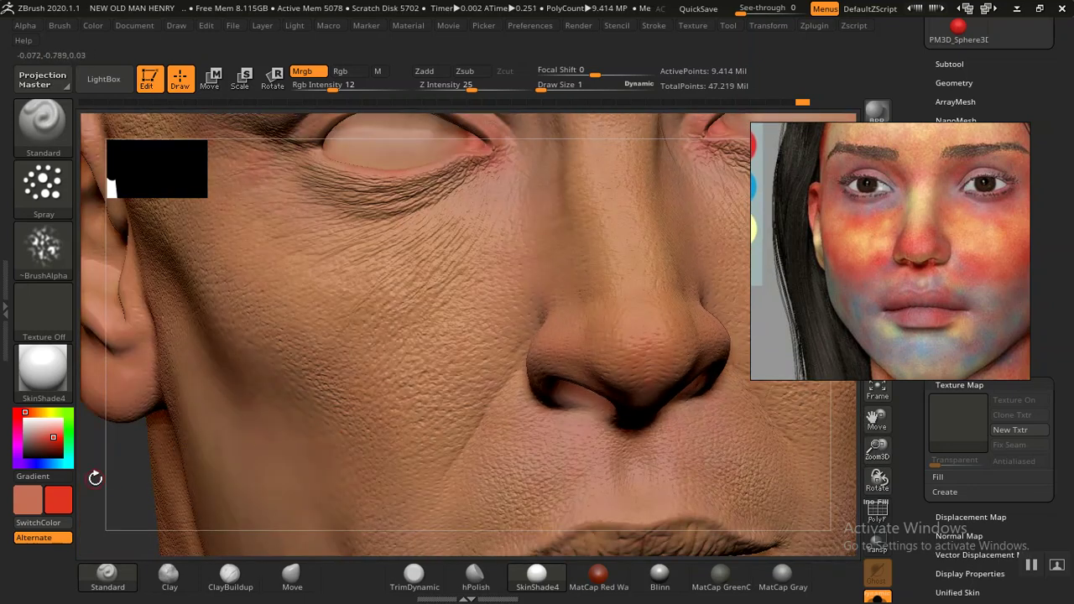
right_click_drag(94, 478, 188, 553)
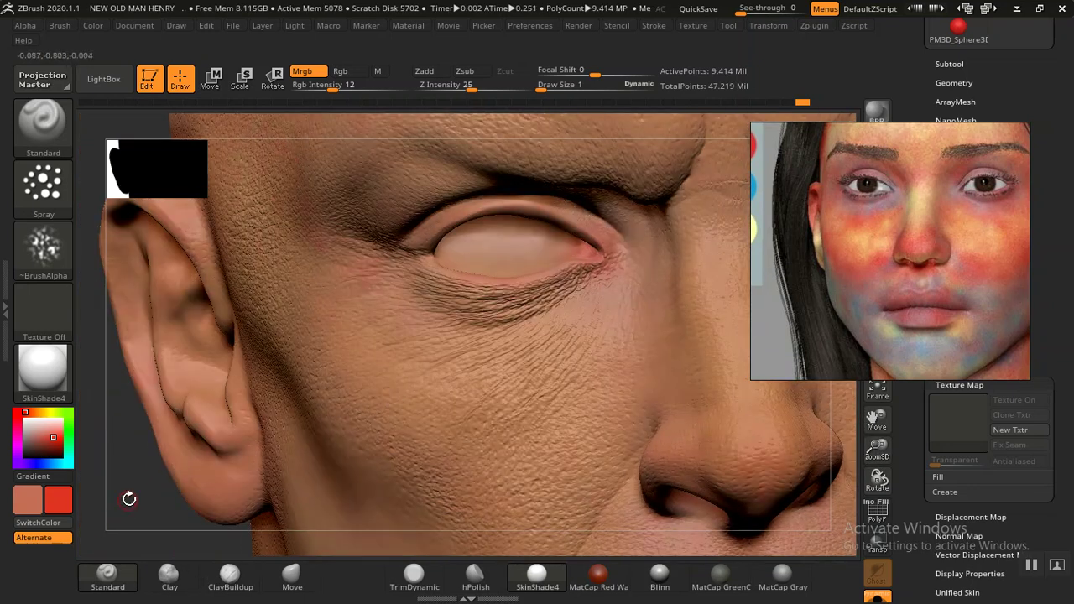
right_click_drag(128, 498, 478, 195)
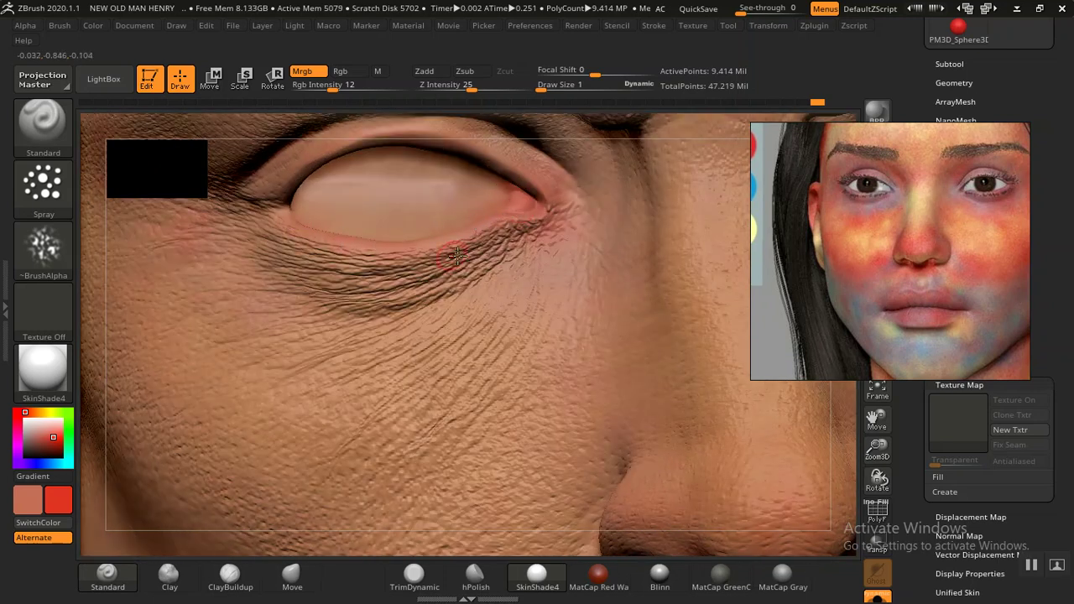
key("]")
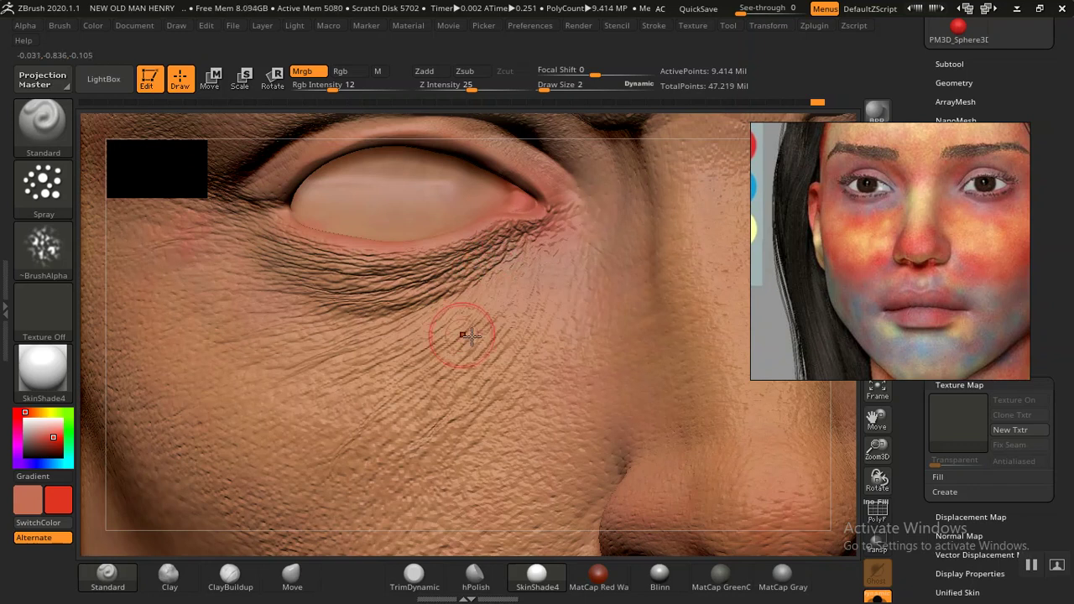
mouse_move(876, 449)
left_mouse_down()
mouse_move(308, 432)
mouse_move(132, 378)
left_mouse_up()
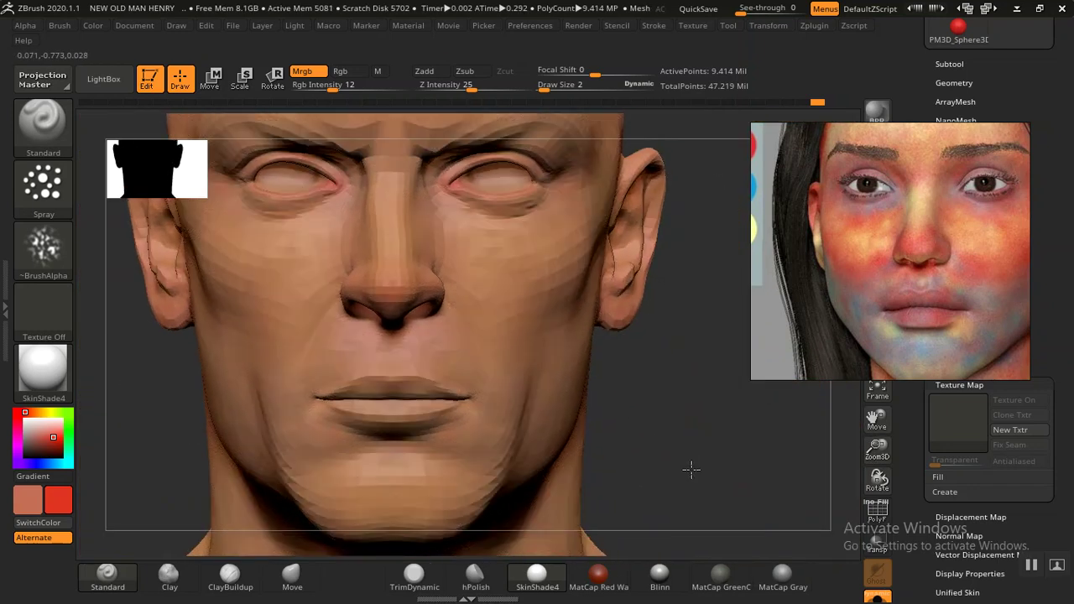
Step: Zoom in on the nose bridge and smooth the wrinkles at the left inner eye corner
left_click_drag(673, 425, 719, 468, "alt")
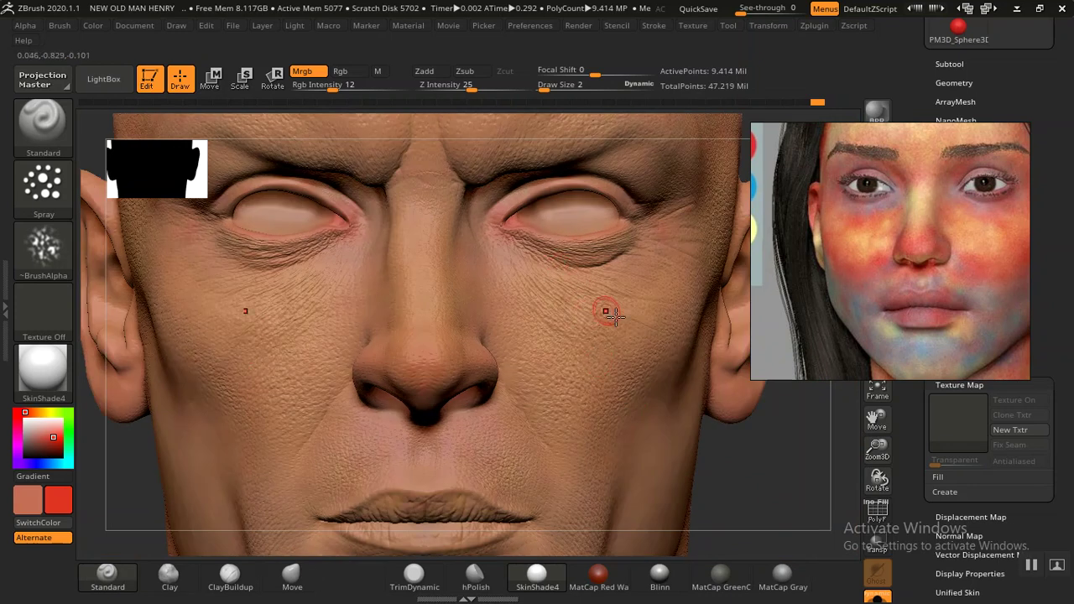
left_click_drag(604, 311, 679, 326, "alt")
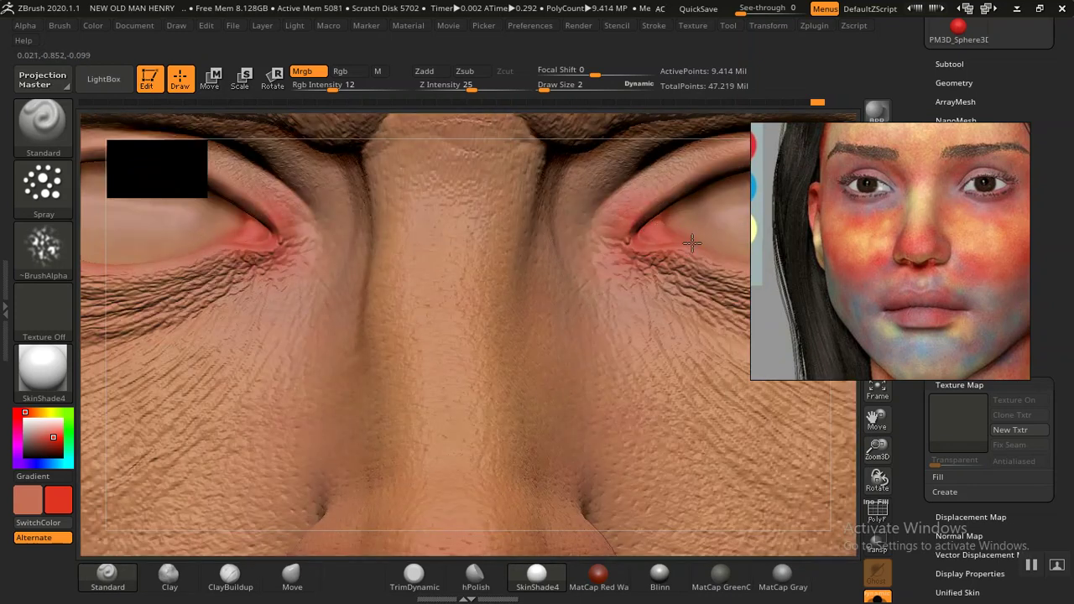
key("shift")
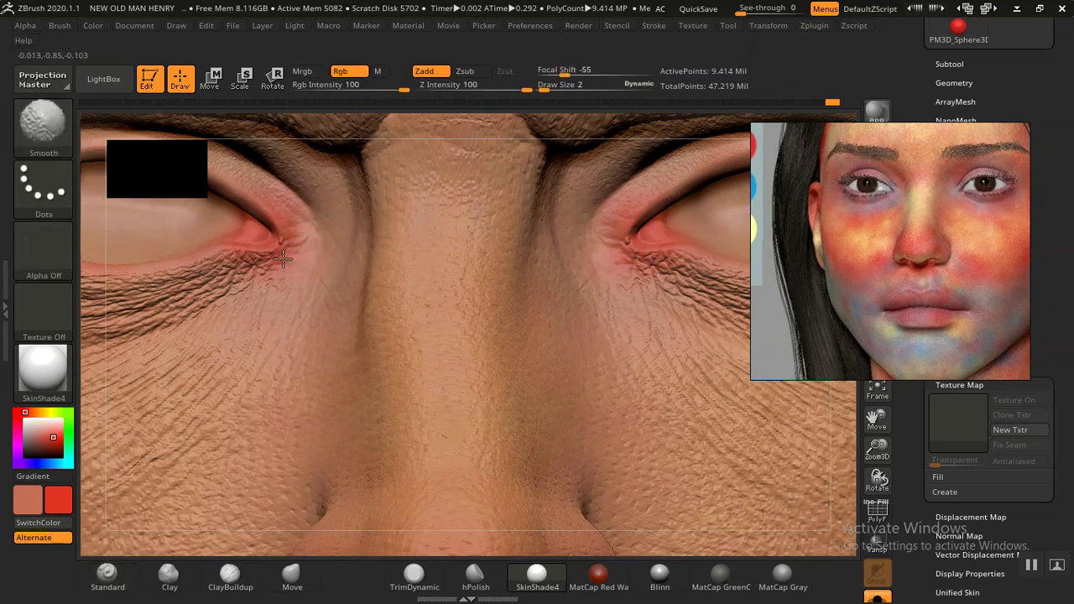
left_click_drag(260, 280, 282, 263, "shift")
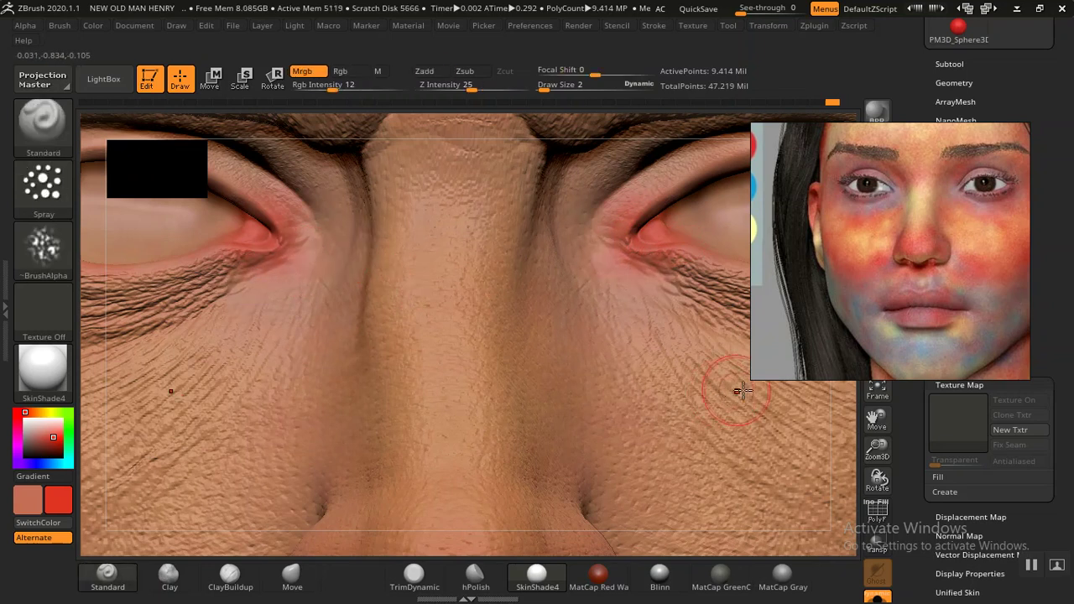
Step: Review the smoothing from frontal and profile views and enlarge the brush to size 7
left_click_drag(877, 449, 848, 375)
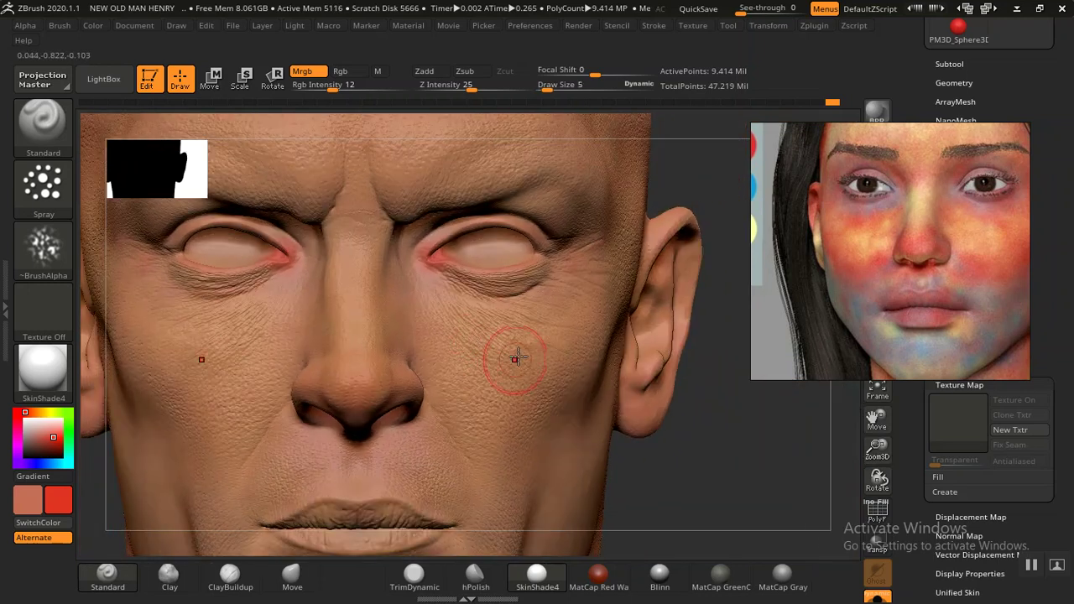
mouse_move(712, 436)
left_mouse_down()
mouse_move(396, 372)
mouse_move(408, 364)
left_mouse_up()
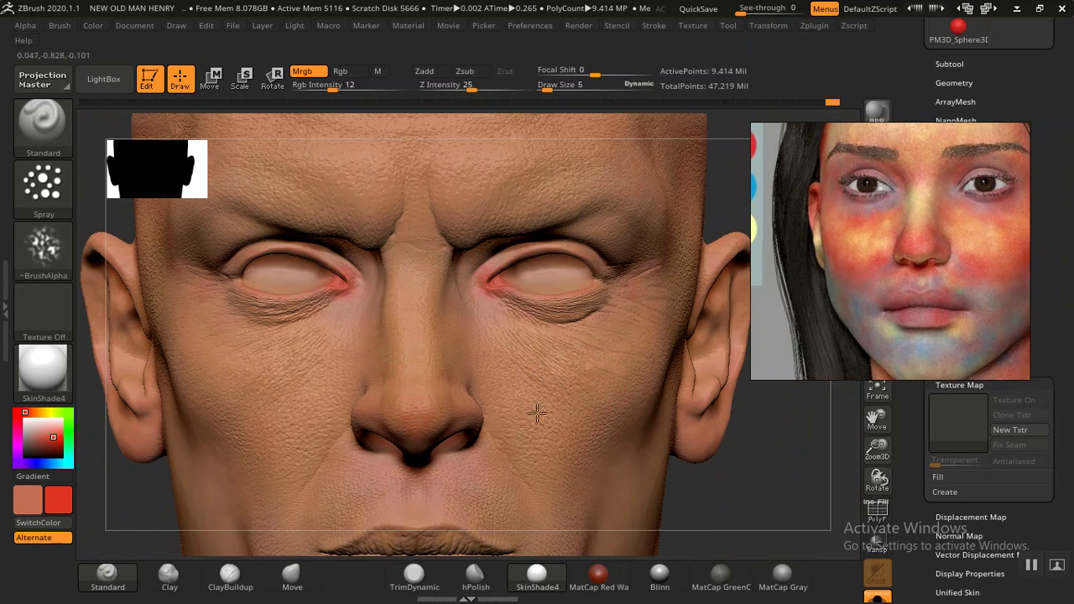
mouse_move(724, 452)
left_mouse_down()
mouse_move(604, 395)
mouse_move(594, 376)
left_mouse_up()
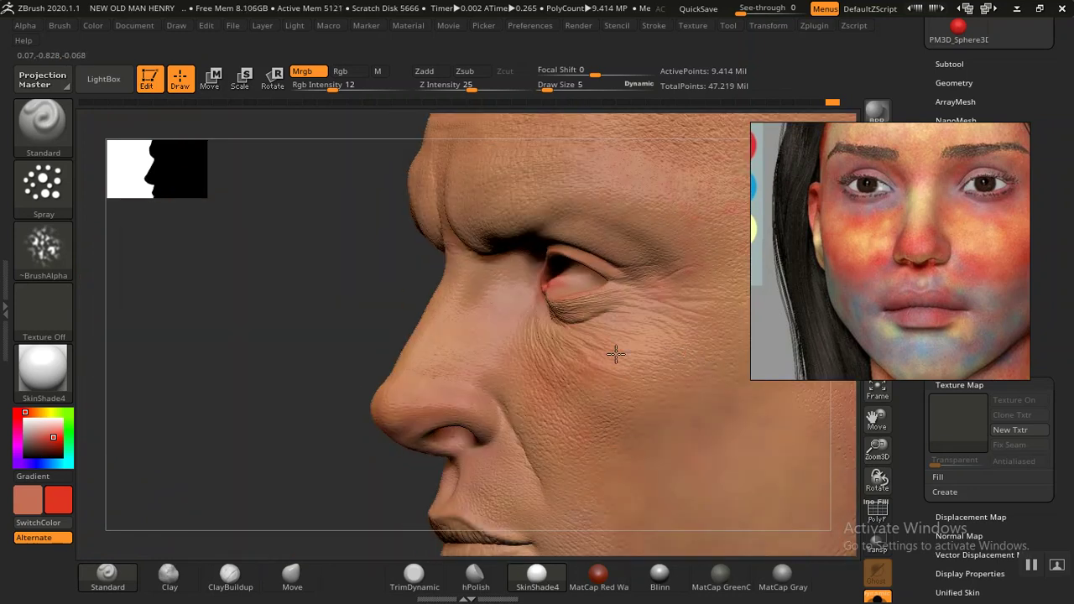
key("bracketright")
key("bracketright")
Step: Inspect the head from three-quarter and frontal views, undoing the last stroke
mouse_move(315, 345)
left_mouse_down()
mouse_move(272, 320)
mouse_move(539, 252)
left_mouse_up()
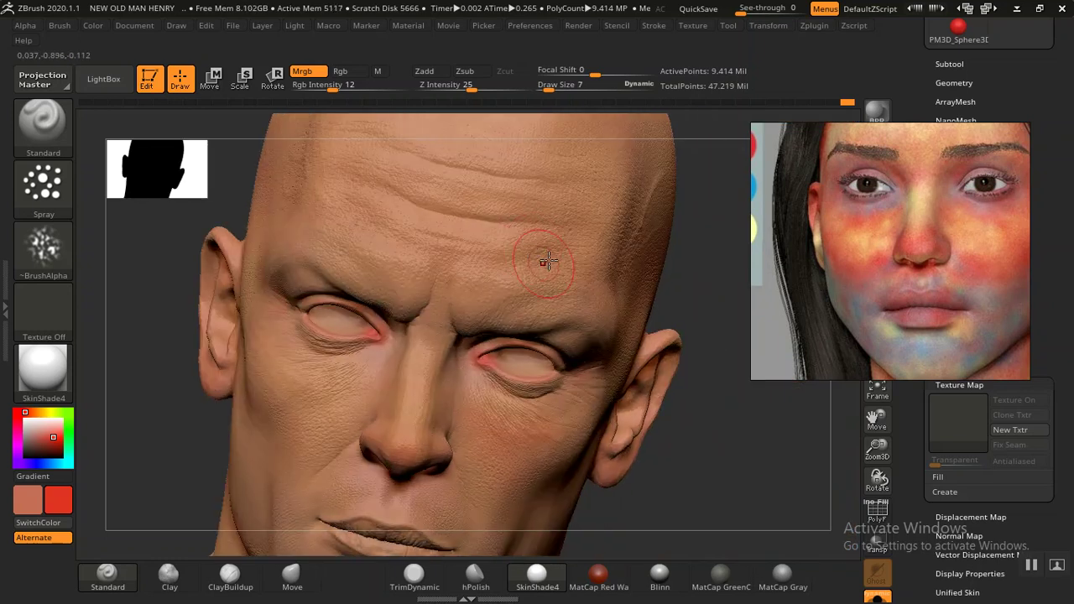
left_click_drag(621, 319, 473, 344)
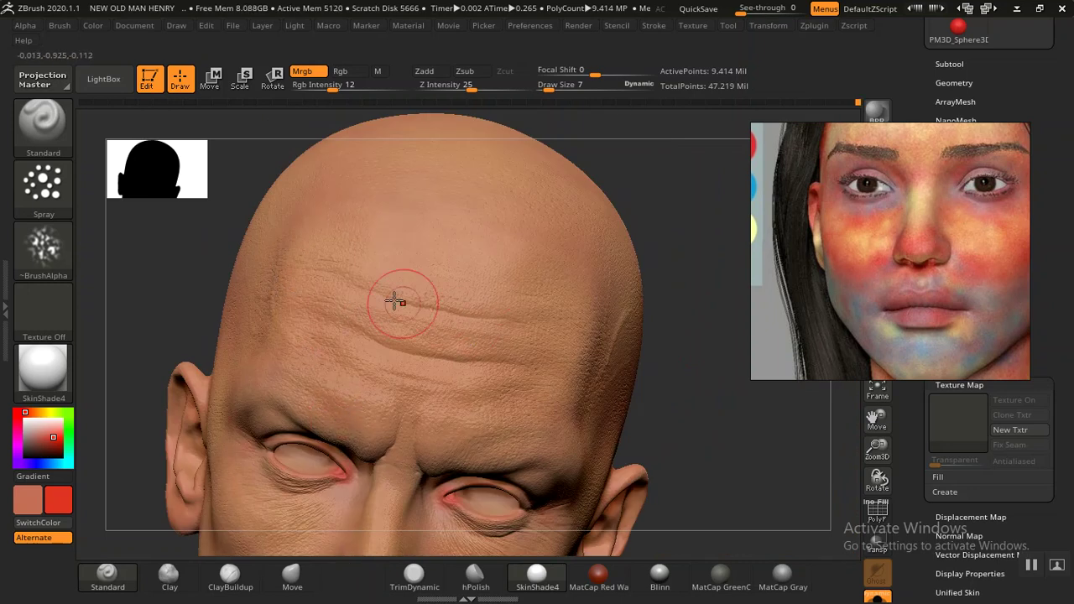
mouse_move(543, 354)
right_mouse_down()
mouse_move(576, 431)
mouse_move(529, 348)
right_mouse_up()
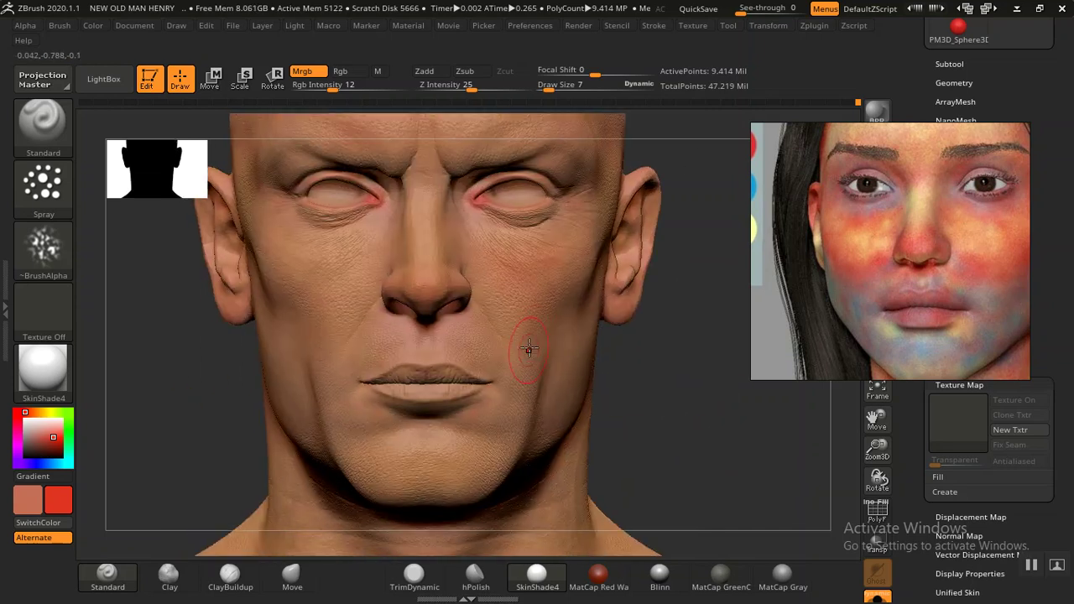
mouse_move(333, 293)
right_mouse_down()
mouse_move(251, 450)
mouse_move(377, 336)
mouse_move(419, 275)
right_mouse_up()
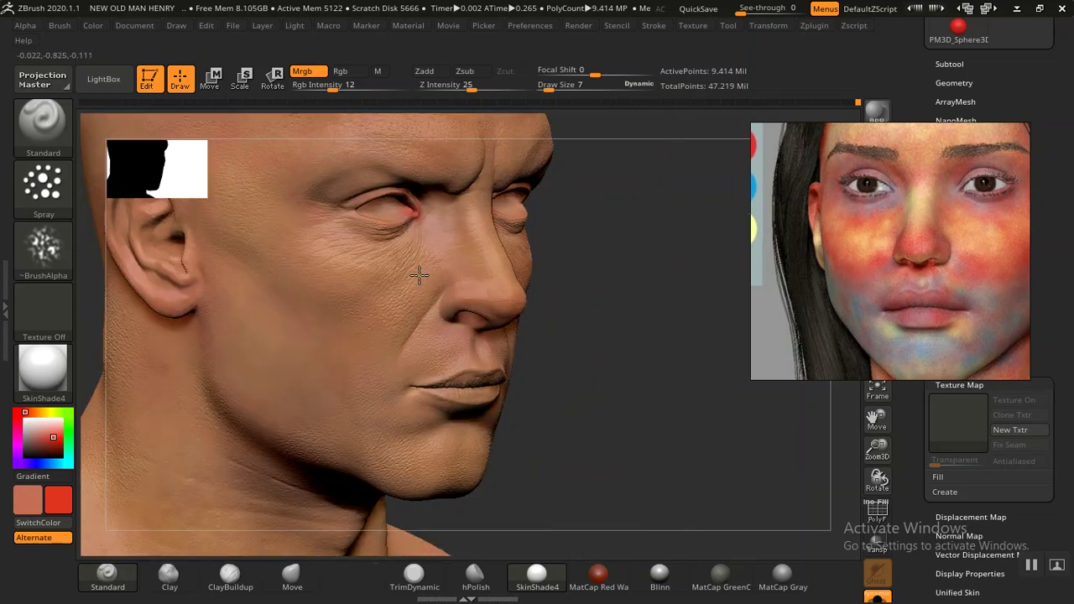
key("ctrl+z")
mouse_move(371, 382)
right_mouse_down()
mouse_move(556, 372)
mouse_move(687, 411)
mouse_move(619, 402)
mouse_move(625, 391)
right_mouse_up()
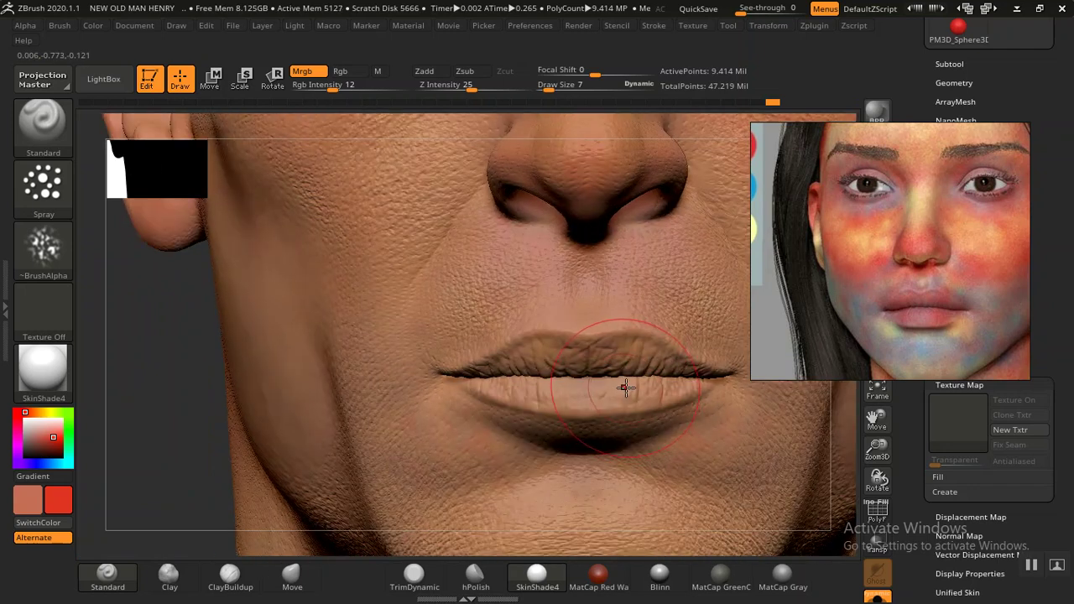
Step: At brush size 2, faintly tint the lower and upper lips
key("bracketleft")
key("bracketleft")
key("bracketleft")
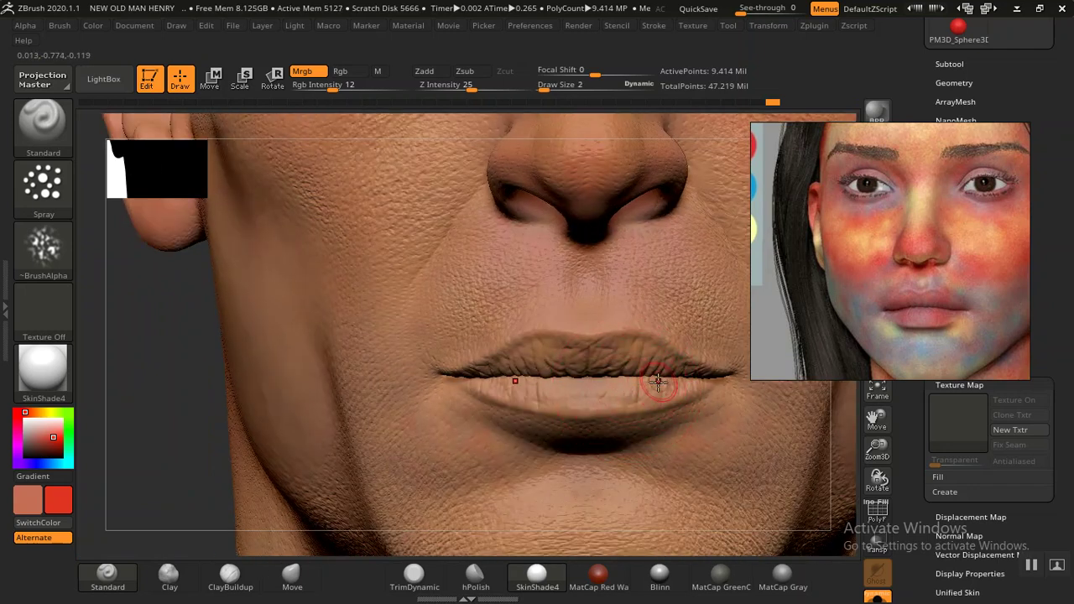
right_click_drag(177, 394, 180, 443, "alt")
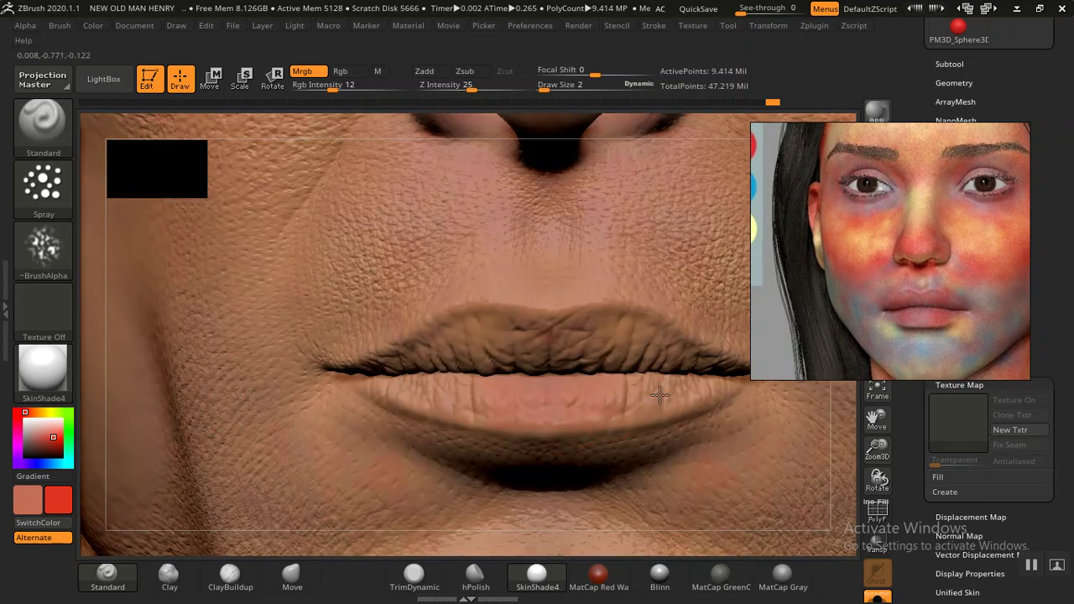
left_click_drag(476, 396, 407, 391)
left_click_drag(520, 333, 595, 343)
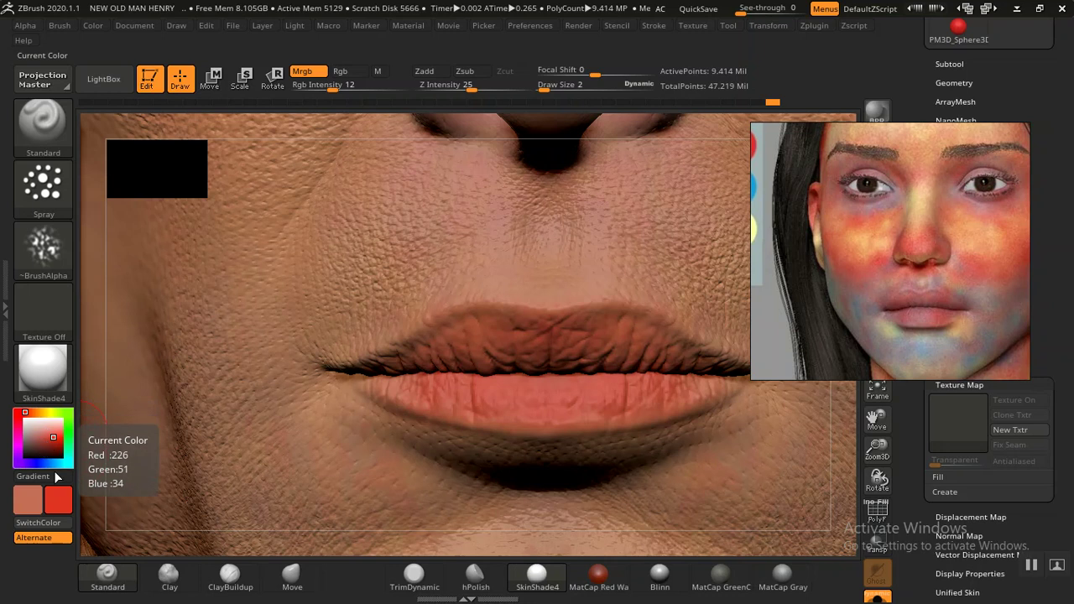
Step: Make red the main colour at brush size 1 and paint faint red over both lips
left_click(38, 521)
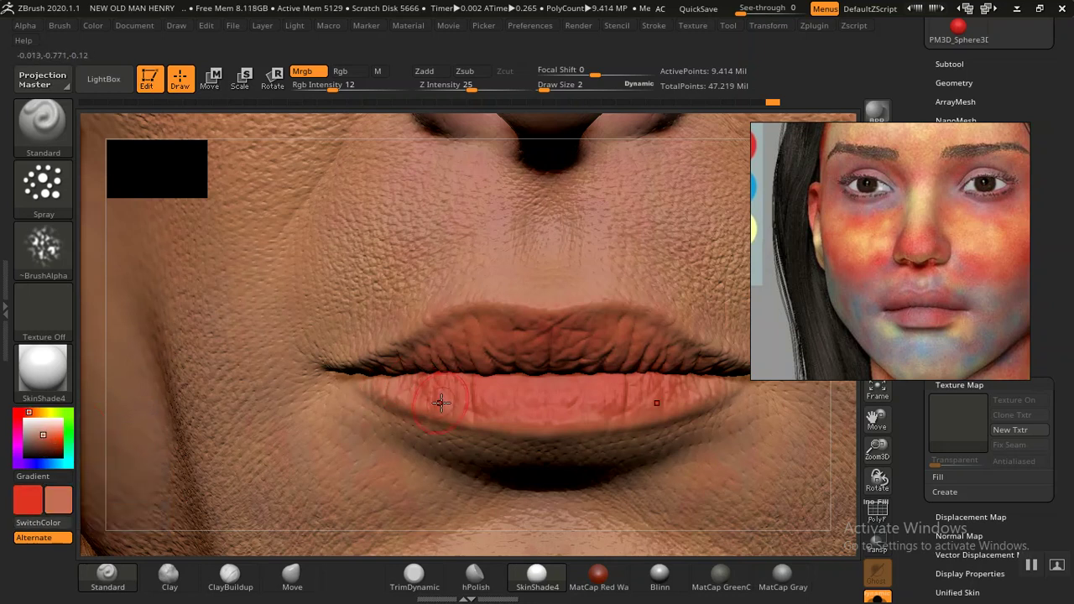
key("[")
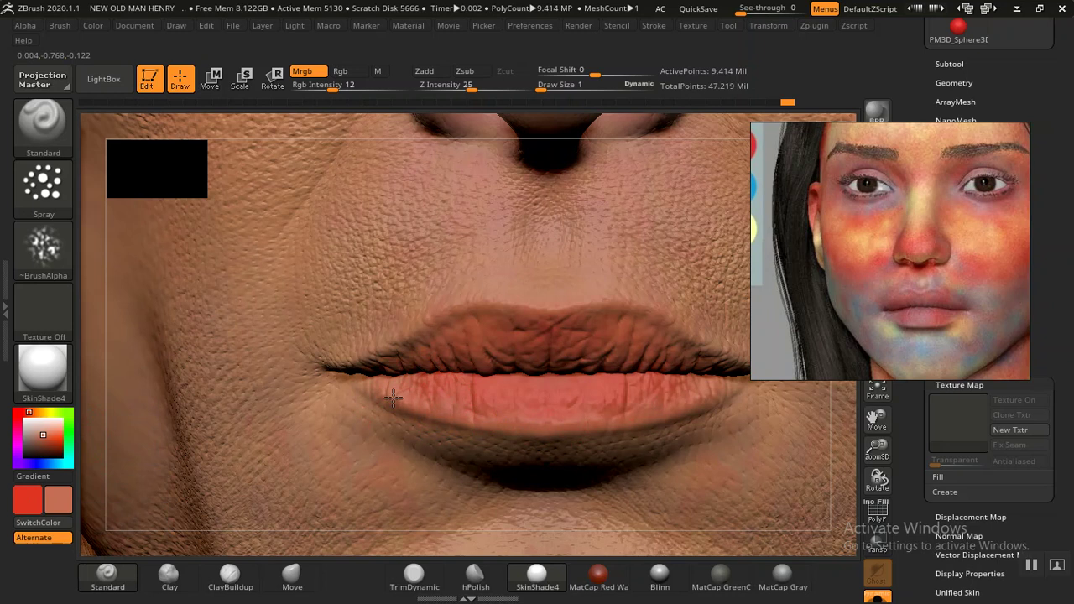
left_click_drag(449, 419, 450, 429)
left_click_drag(631, 372, 607, 339)
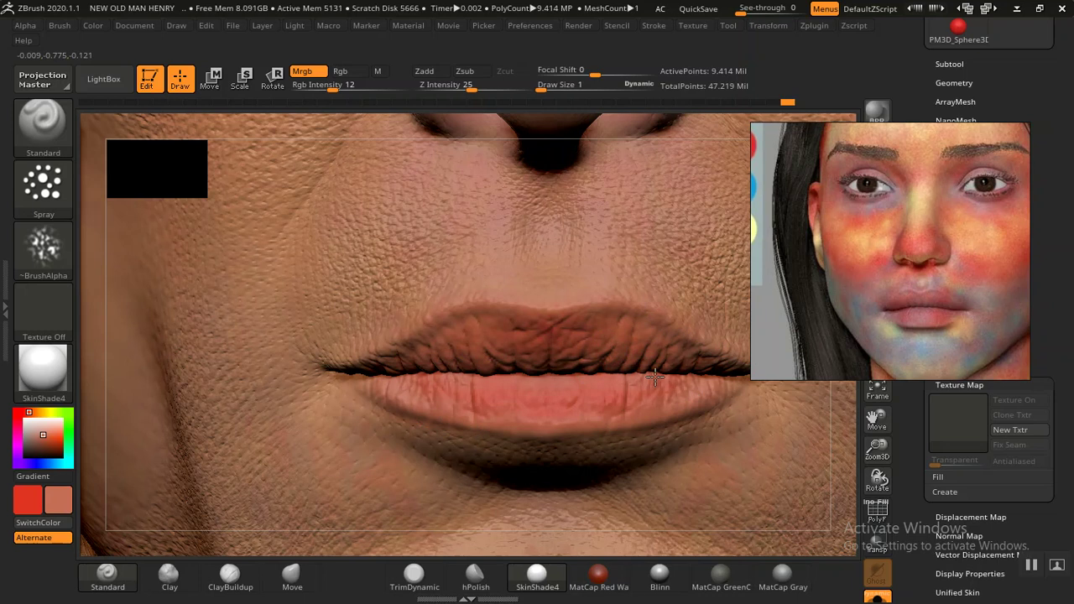
Step: Swap the red and salmon colours and enlarge the brush to size 4
key("v")
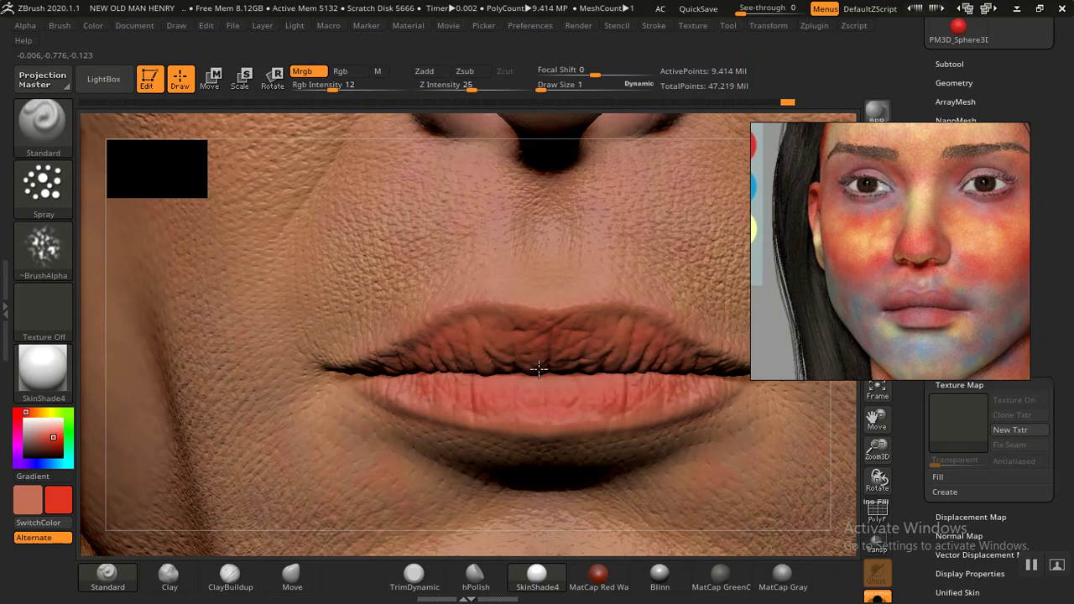
key("v")
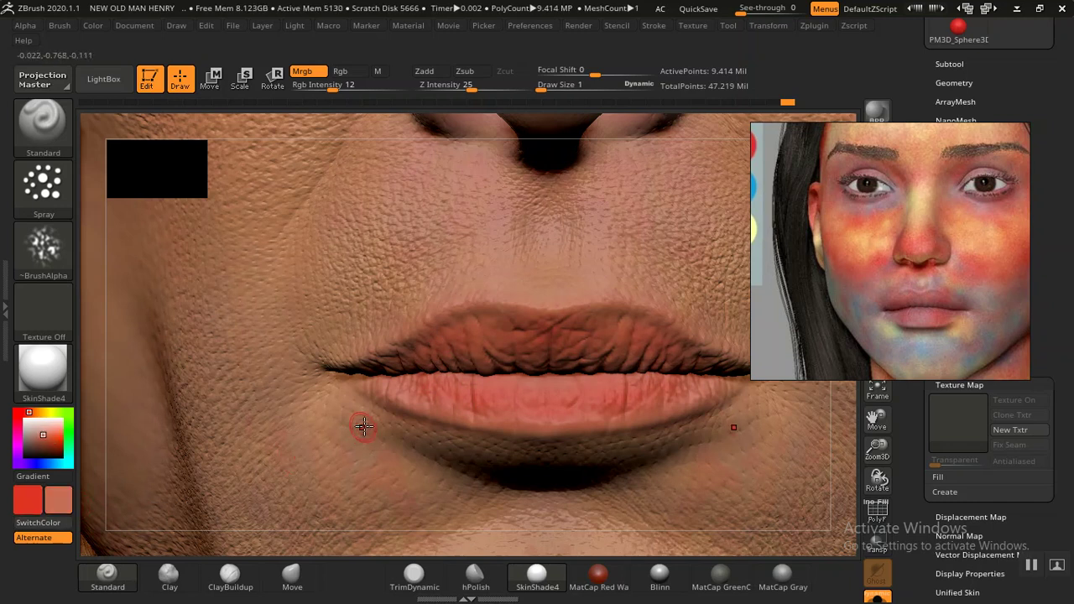
key("bracketright")
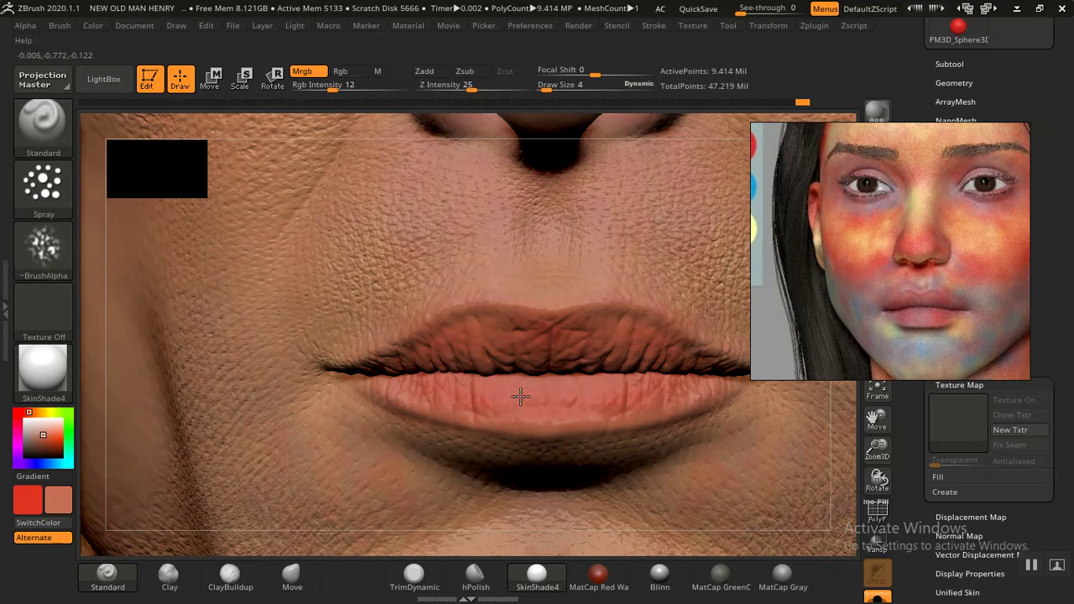
Step: Frame the figure, turn the face side-on, and swap the red and salmon colours
key("f")
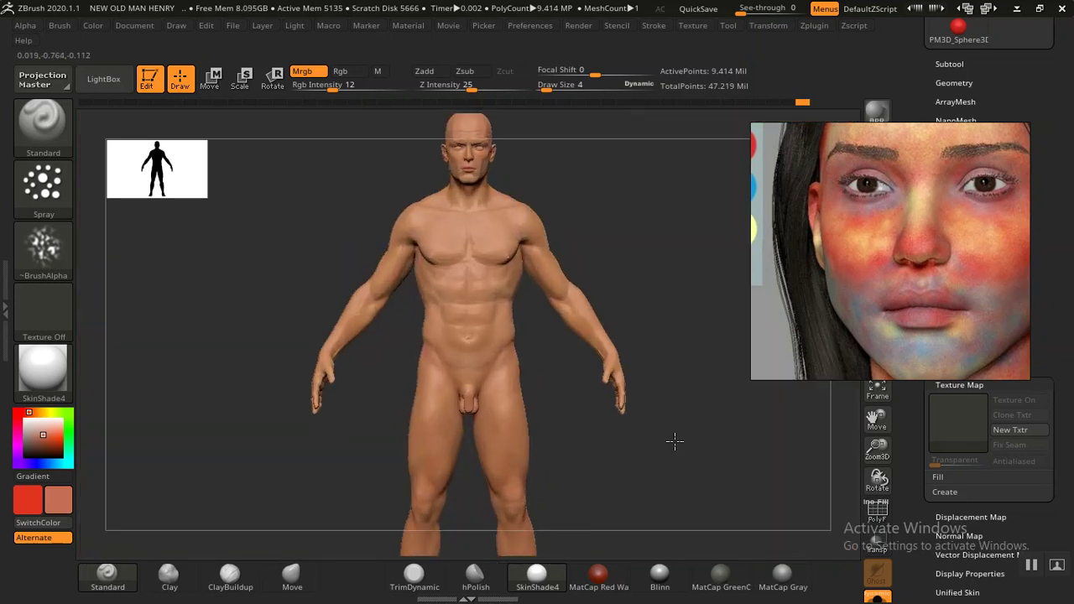
mouse_move(675, 441)
right_mouse_down("ctrl")
mouse_move(680, 422)
mouse_move(738, 453)
mouse_move(682, 430)
right_mouse_up("ctrl")
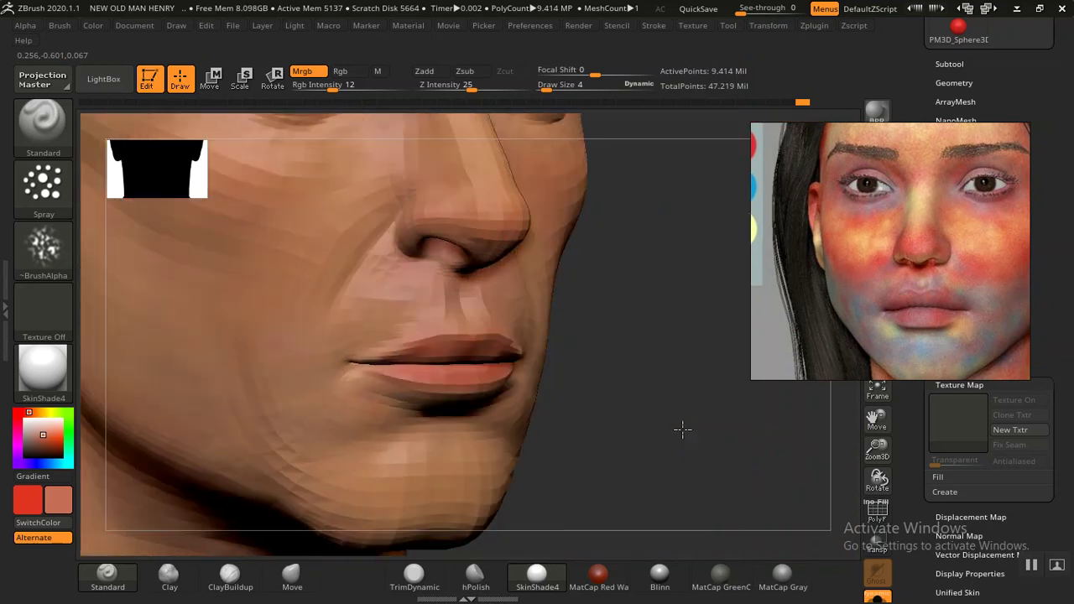
right_click_drag(616, 400, 377, 305)
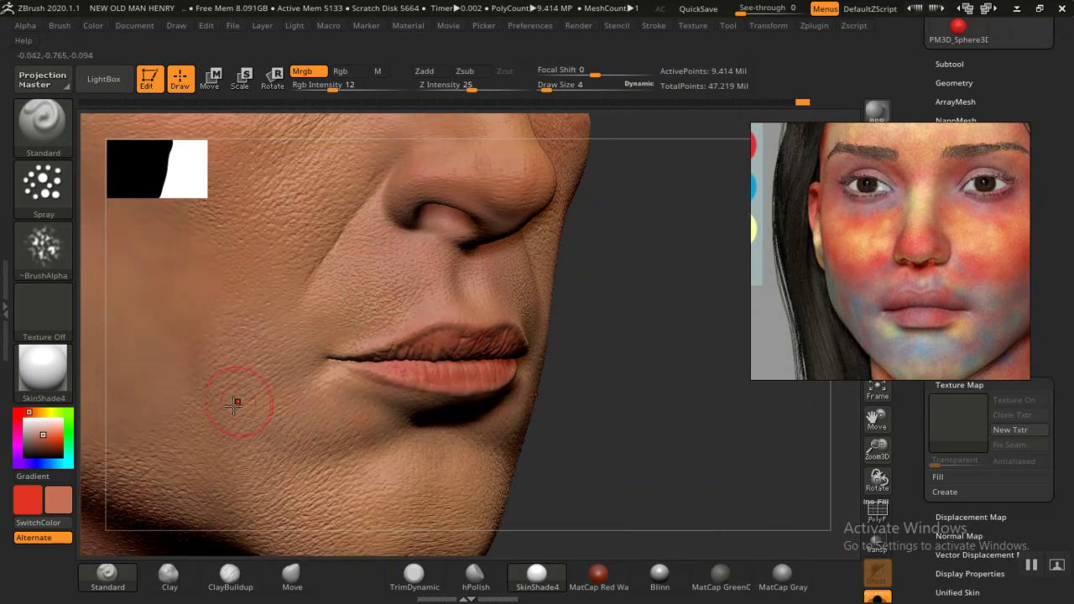
left_click(74, 520)
Step: Inspect the face polypaint from side and tilted views, then the whole body from behind
mouse_move(347, 312)
right_mouse_down()
mouse_move(729, 431)
mouse_move(355, 321)
right_mouse_up()
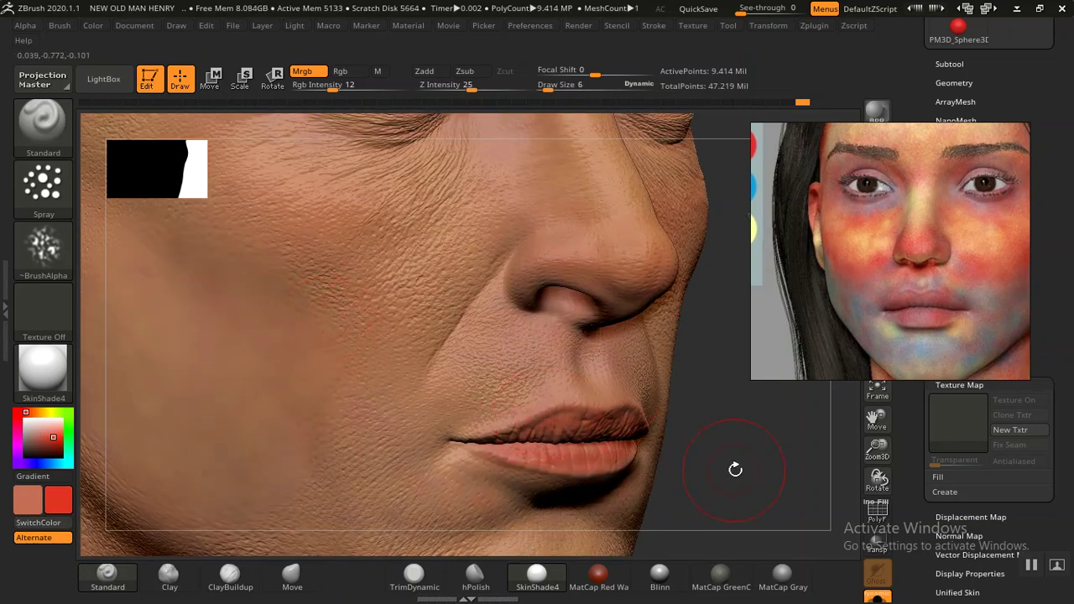
right_click_drag(736, 403, 674, 427)
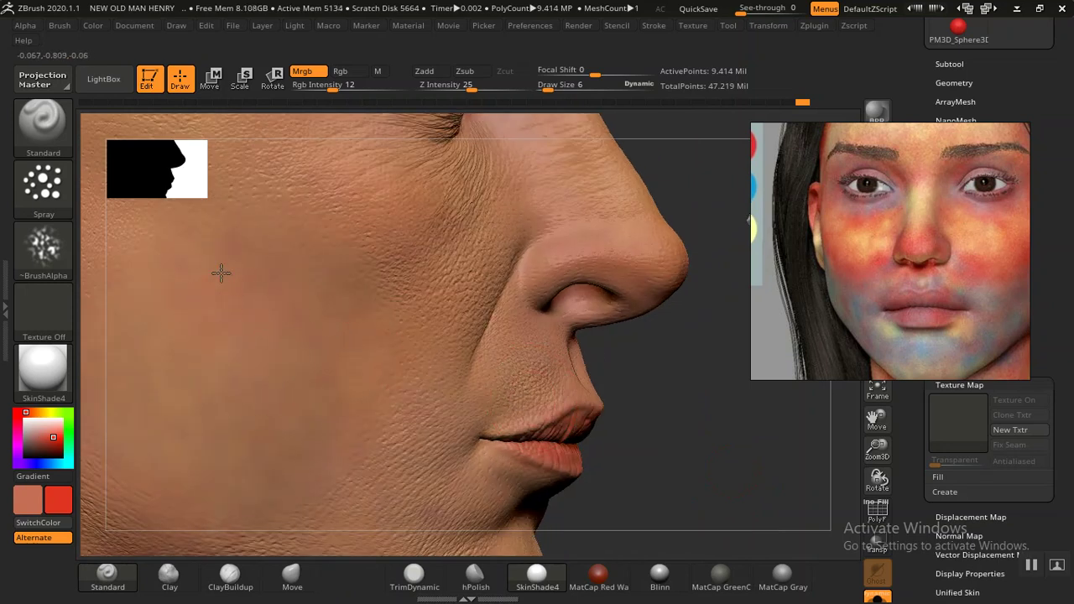
mouse_move(485, 399)
right_mouse_down()
mouse_move(683, 386)
mouse_move(615, 354)
right_mouse_up()
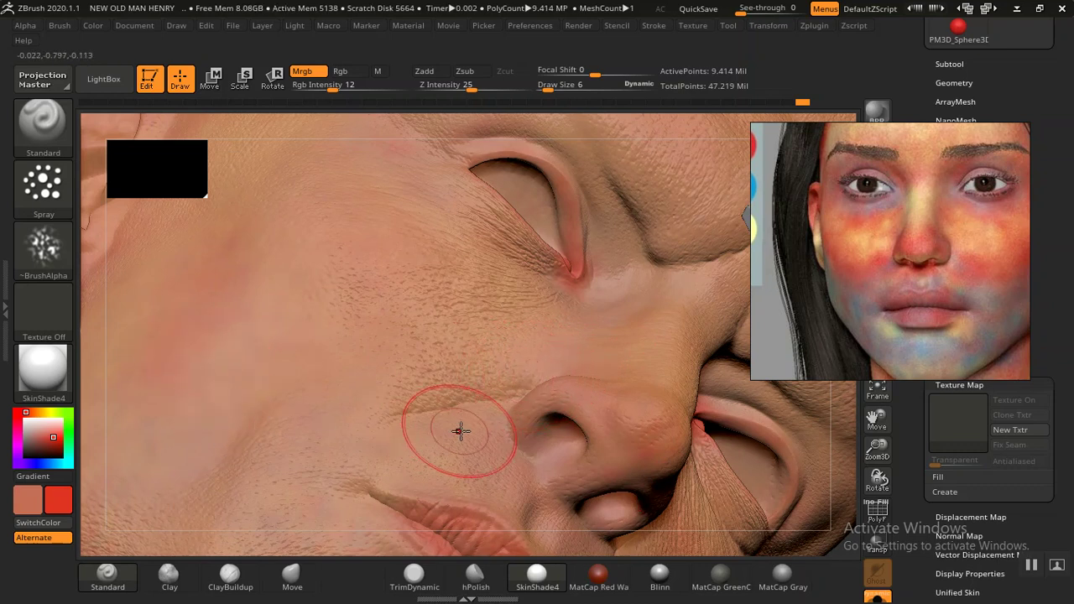
key("f")
right_click_drag(623, 479, 639, 456)
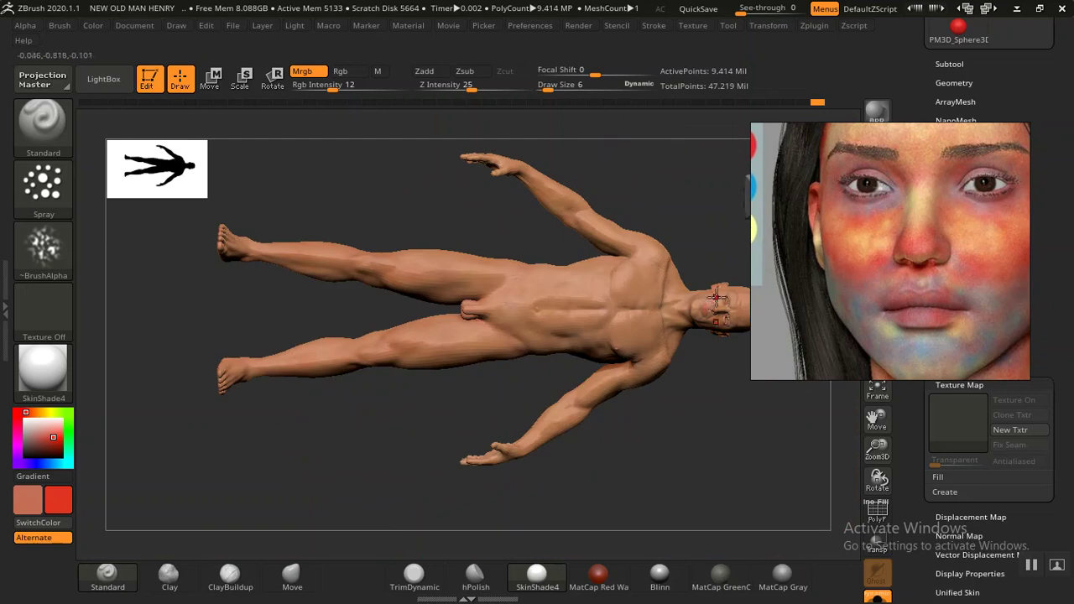
left_click_drag(755, 462, 664, 218)
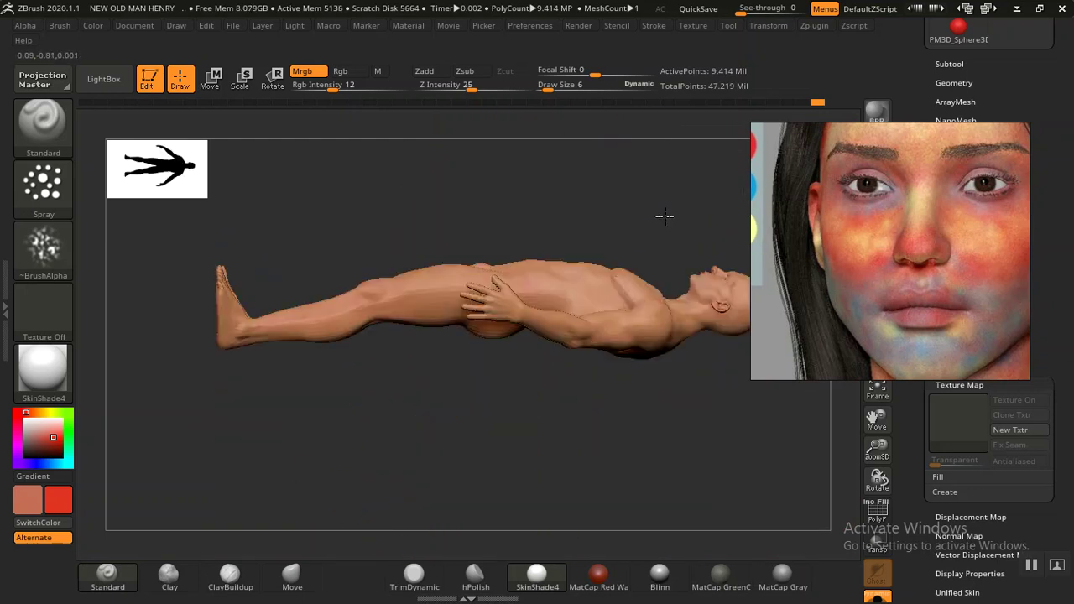
mouse_move(629, 277)
right_mouse_down()
mouse_move(592, 230)
mouse_move(647, 276)
mouse_move(607, 221)
mouse_move(689, 349)
mouse_move(556, 350)
mouse_move(609, 334)
mouse_move(652, 487)
mouse_move(621, 597)
mouse_move(575, 324)
mouse_move(599, 378)
mouse_move(656, 193)
mouse_move(606, 492)
mouse_move(571, 293)
mouse_move(602, 335)
mouse_move(611, 322)
mouse_move(638, 336)
mouse_move(612, 317)
mouse_move(652, 355)
mouse_move(647, 256)
mouse_move(643, 367)
mouse_move(633, 343)
mouse_move(642, 374)
mouse_move(638, 280)
right_mouse_up()
Step: Orbit around the head to review the eyes, nose, ear, chin and scalp
mouse_move(730, 124)
right_mouse_down("alt")
mouse_move(663, 500)
mouse_move(554, 271)
mouse_move(626, 422)
mouse_move(498, 326)
mouse_move(476, 339)
right_mouse_up("alt")
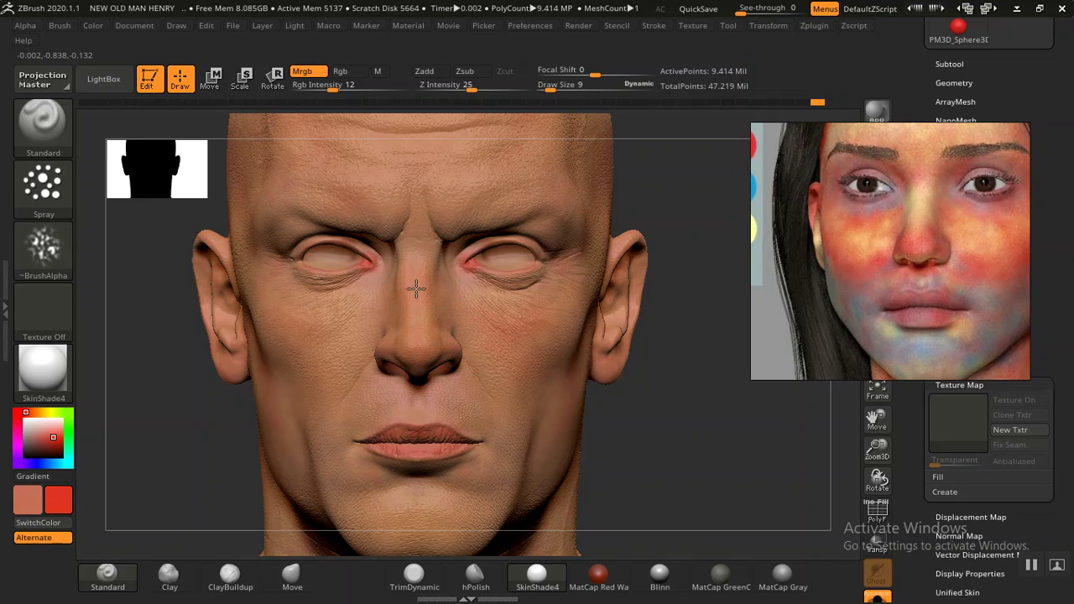
mouse_move(666, 411)
right_mouse_down()
mouse_move(618, 427)
mouse_move(640, 412)
mouse_move(659, 479)
mouse_move(653, 466)
right_mouse_up()
mouse_move(734, 406)
right_mouse_down()
mouse_move(593, 391)
mouse_move(429, 328)
right_mouse_up()
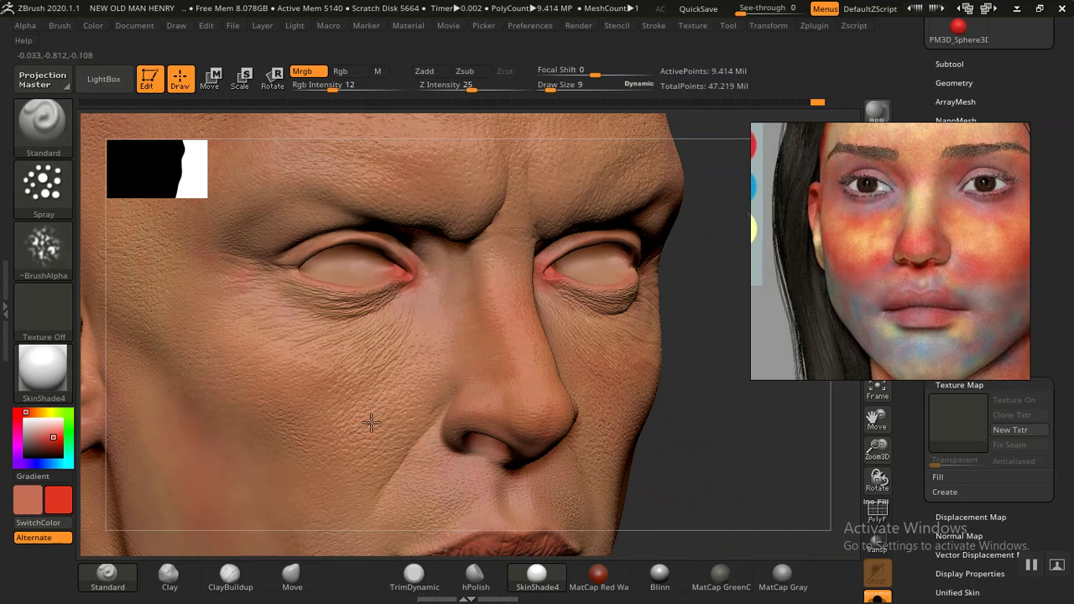
mouse_move(712, 476)
right_mouse_down()
mouse_move(696, 448)
mouse_move(515, 389)
mouse_move(465, 400)
right_mouse_up()
right_click_drag(652, 390, 557, 348)
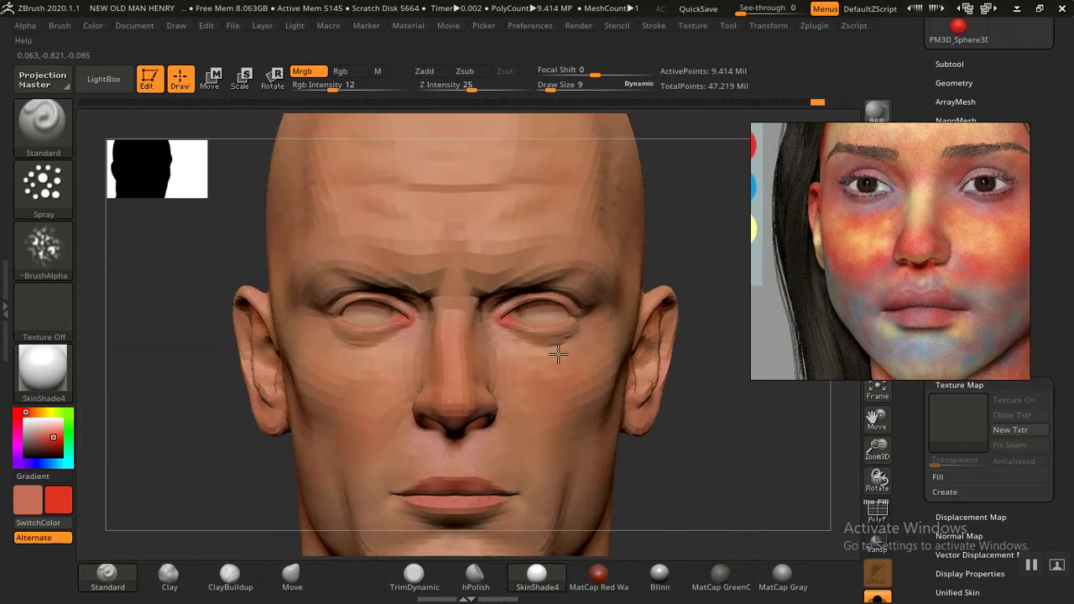
mouse_move(698, 383)
right_mouse_down()
mouse_move(609, 381)
mouse_move(611, 364)
mouse_move(540, 307)
mouse_move(710, 381)
right_mouse_up()
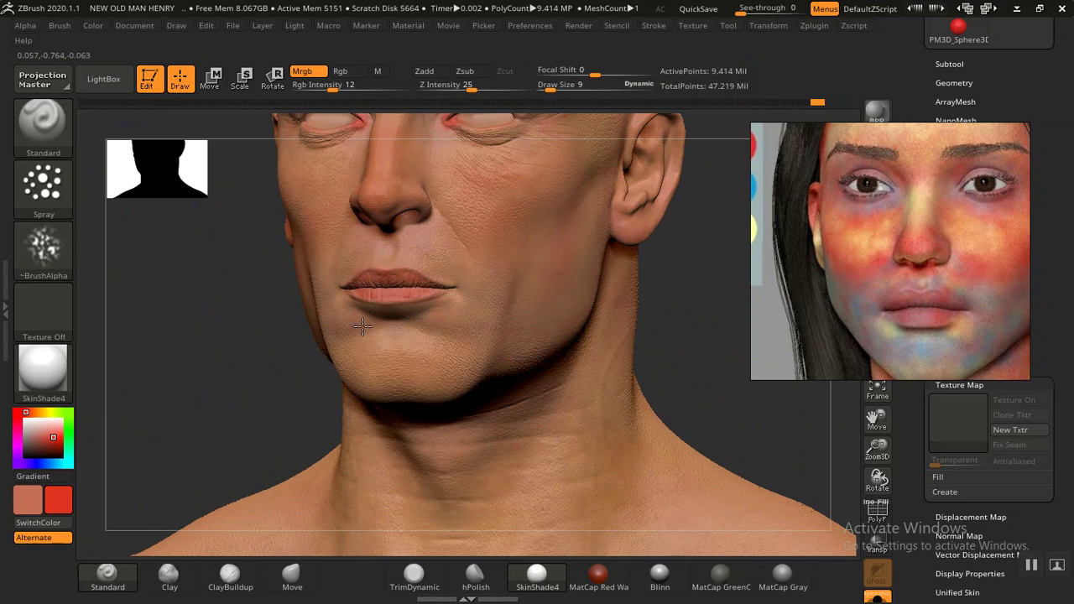
mouse_move(712, 336)
left_mouse_down()
mouse_move(643, 321)
mouse_move(662, 486)
mouse_move(706, 367)
mouse_move(733, 364)
mouse_move(470, 403)
left_mouse_up()
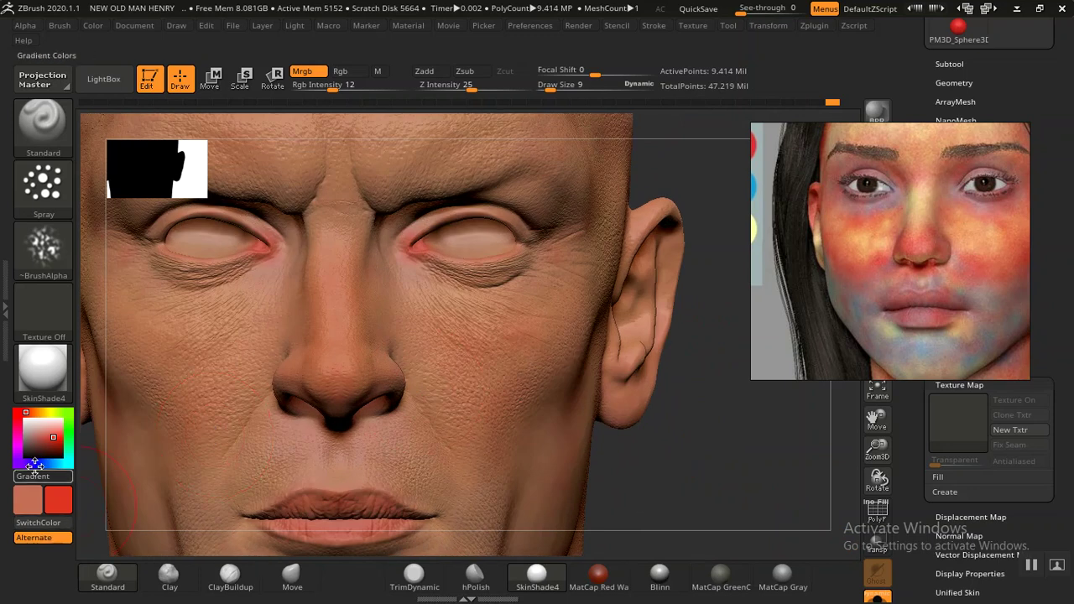
Step: Pick a greyish brown main colour and recentre the head in a frontal view
left_click(27, 441)
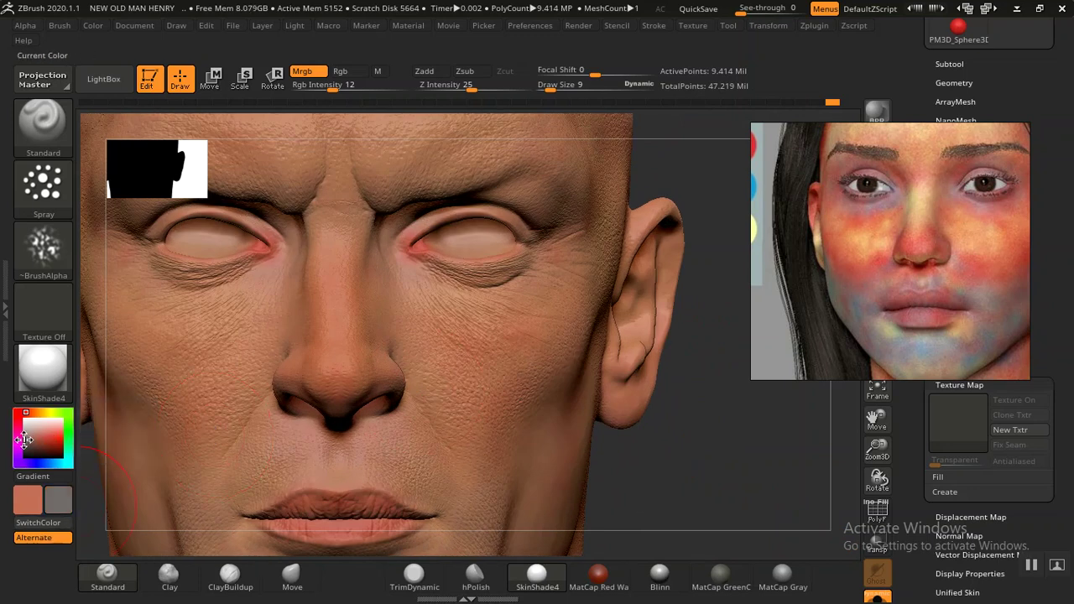
mouse_move(756, 511)
left_mouse_down()
mouse_move(669, 492)
mouse_move(591, 395)
left_mouse_up()
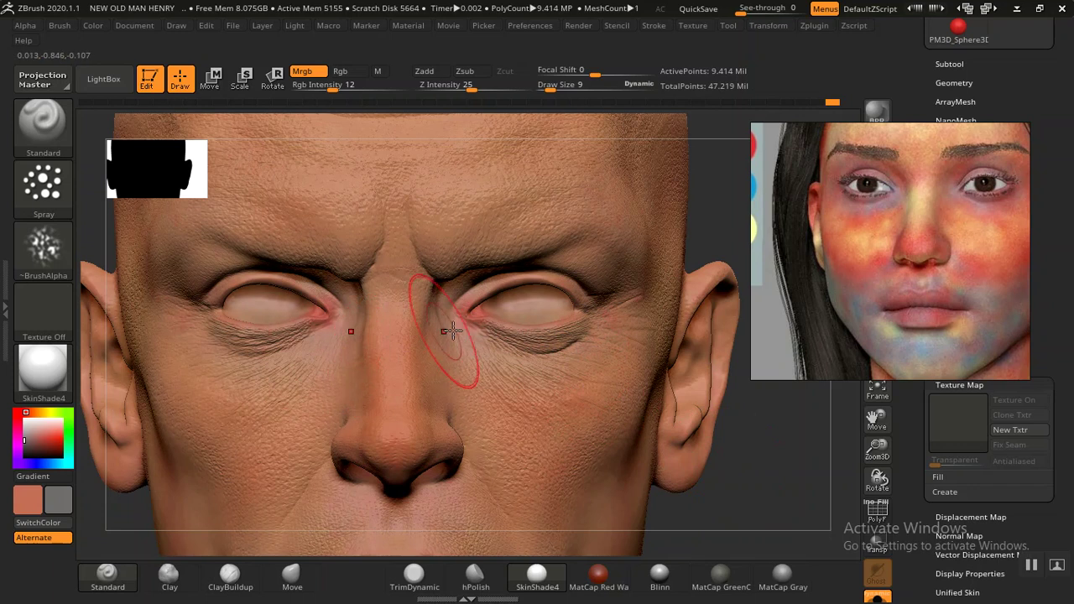
left_click_drag(762, 500, 726, 450)
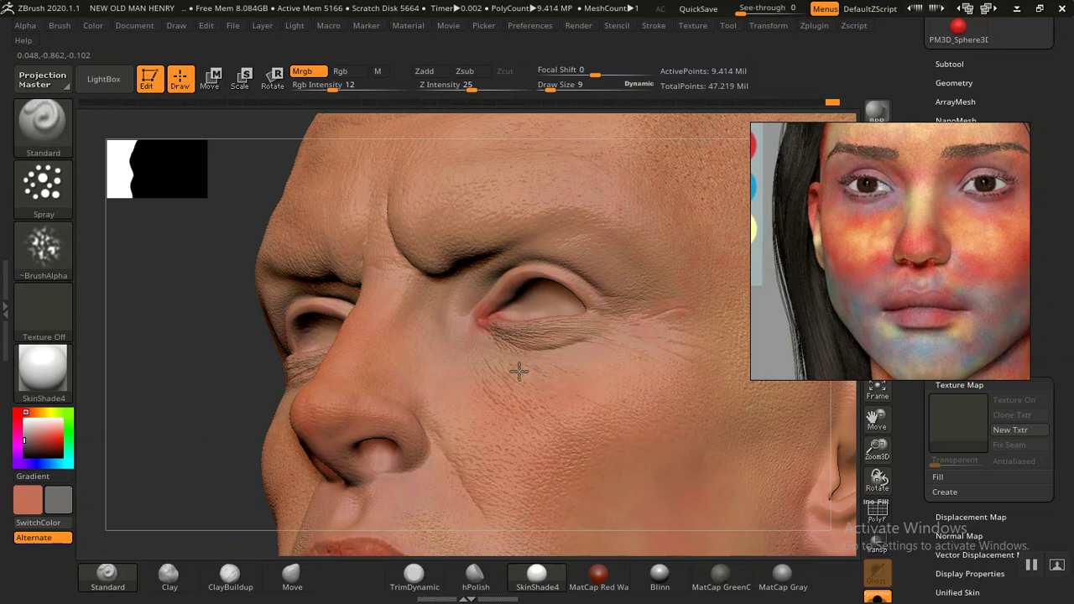
left_click_drag(192, 412, 344, 456)
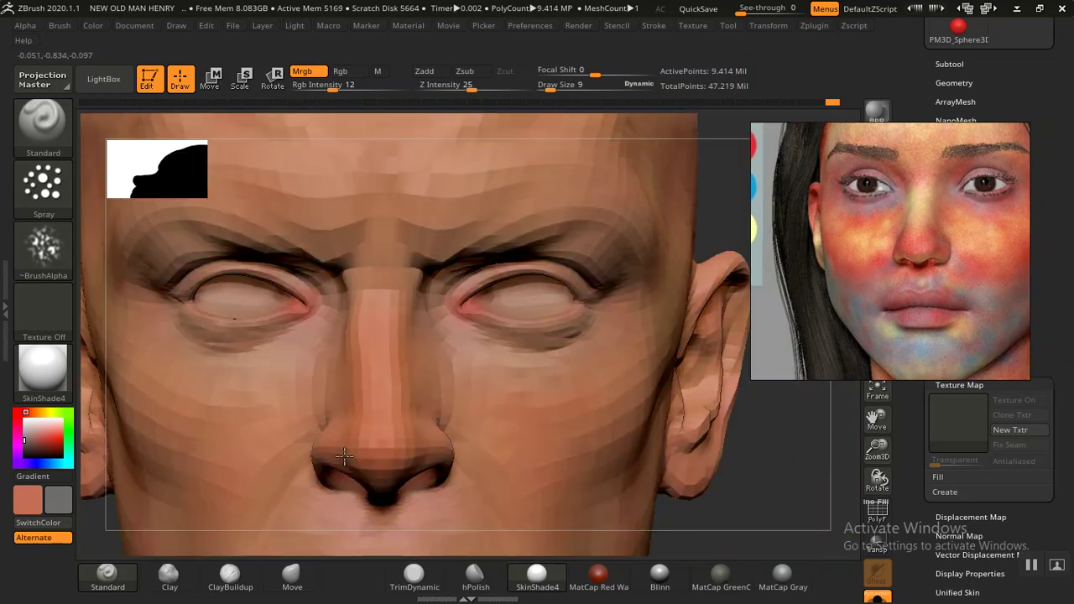
Step: Frame the head, zoom onto the face, and bring the chin, neck and shoulders into view
key("f")
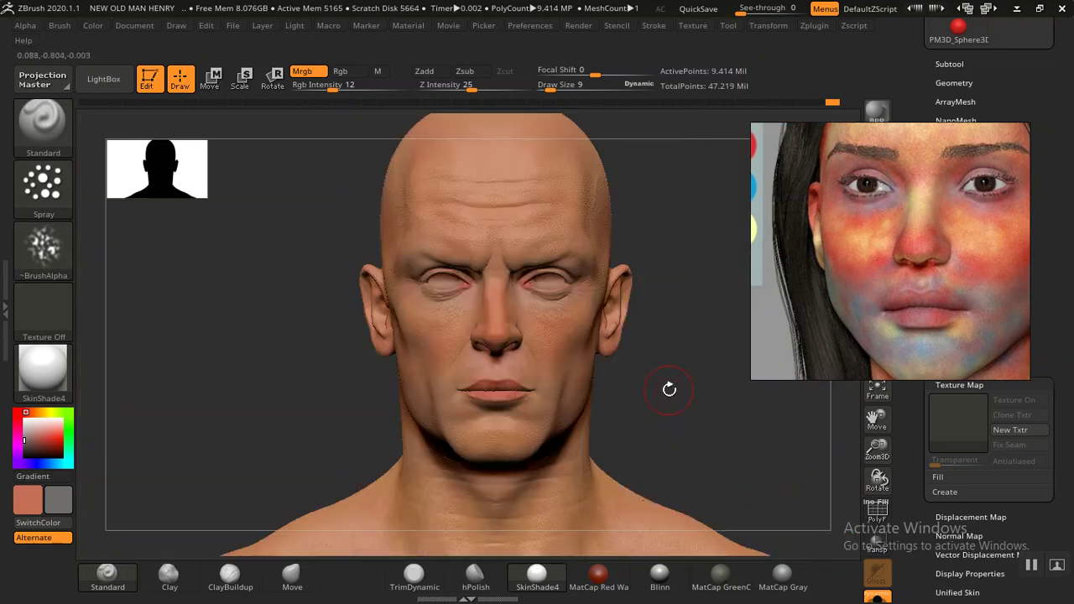
mouse_move(662, 410)
left_mouse_down()
mouse_move(652, 434)
mouse_move(634, 436)
left_mouse_up()
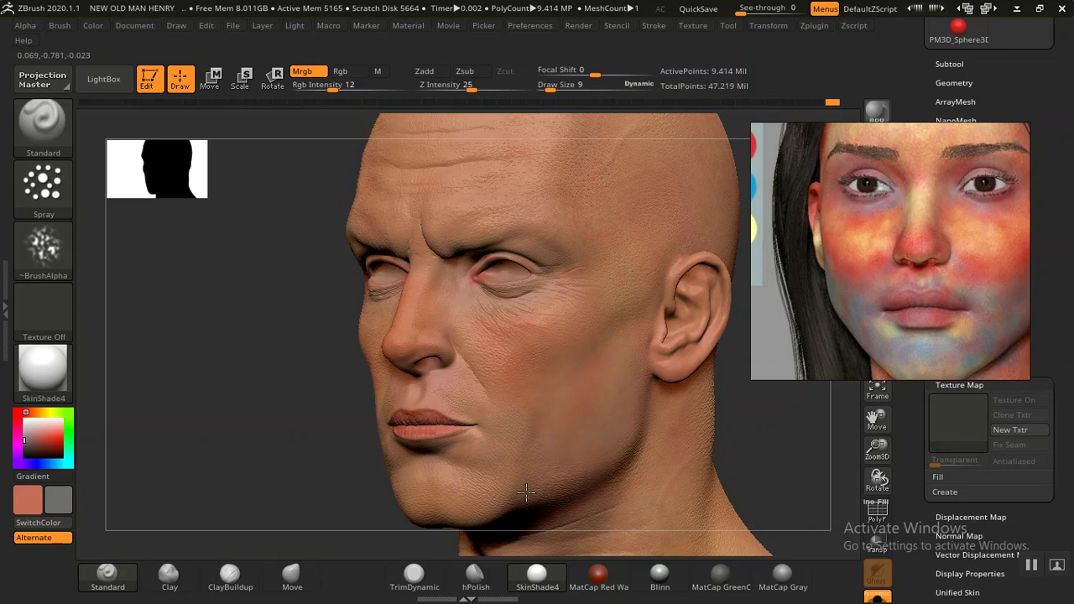
mouse_move(629, 422)
left_mouse_down()
mouse_move(379, 426)
mouse_move(686, 412)
mouse_move(712, 426)
mouse_move(484, 428)
left_mouse_up()
mouse_move(453, 375)
left_mouse_down()
mouse_move(652, 383)
mouse_move(643, 371)
mouse_move(660, 328)
mouse_move(640, 297)
mouse_move(640, 326)
left_mouse_up()
mouse_move(652, 395)
left_mouse_down()
mouse_move(671, 369)
mouse_move(691, 398)
left_mouse_up()
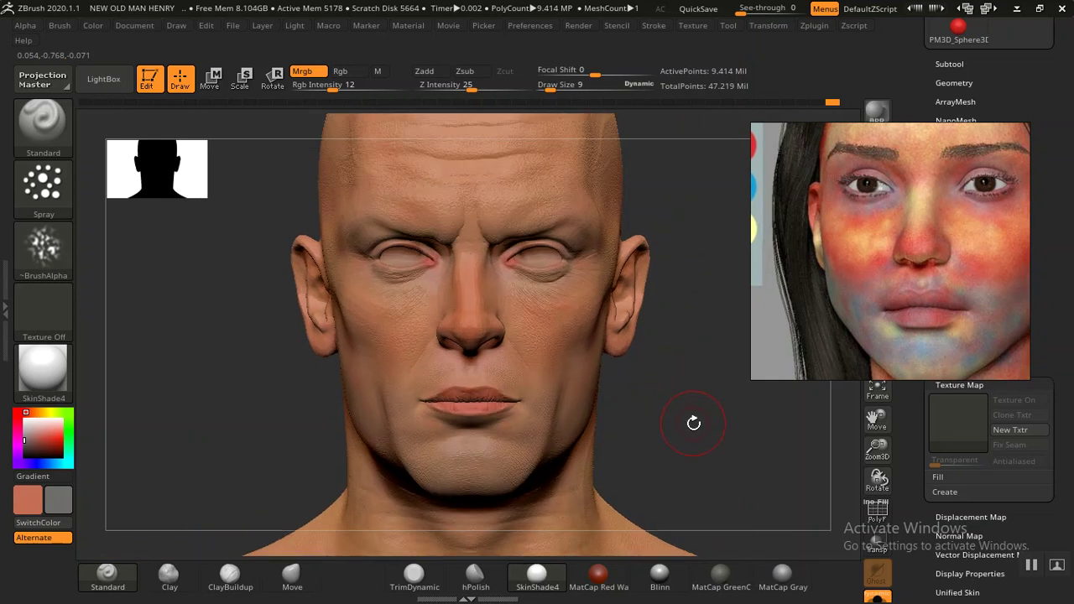
left_click_drag(707, 340, 696, 126, "alt")
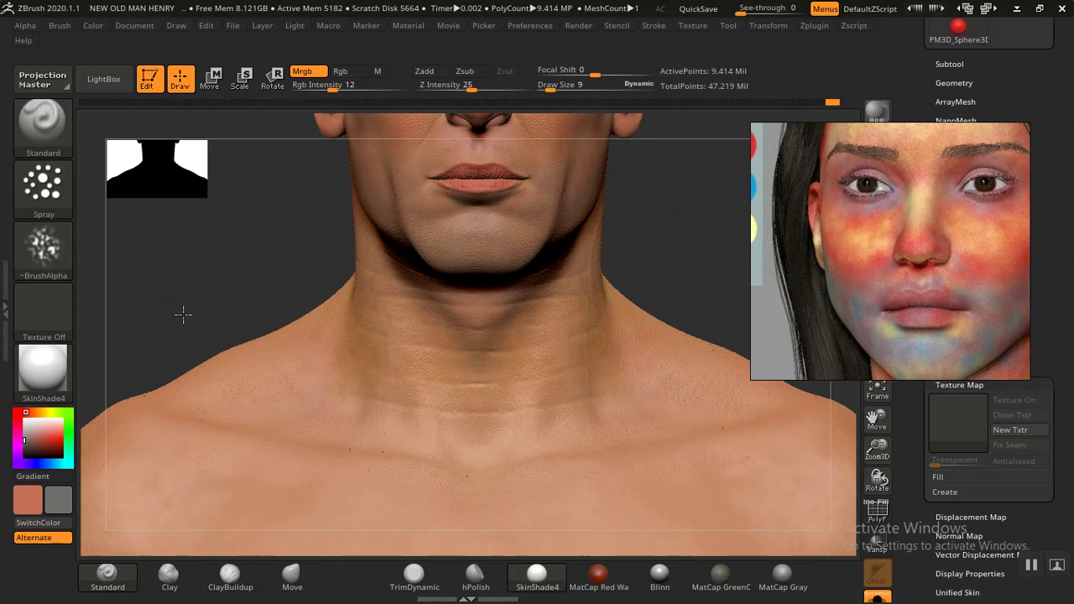
Step: Sample the face's skin tone as paint colour and enlarge the brush to size 14
left_click_drag(180, 314, 177, 486, "alt")
mouse_move(38, 441)
left_mouse_down()
mouse_move(414, 310)
mouse_move(516, 246)
mouse_move(469, 257)
left_mouse_up()
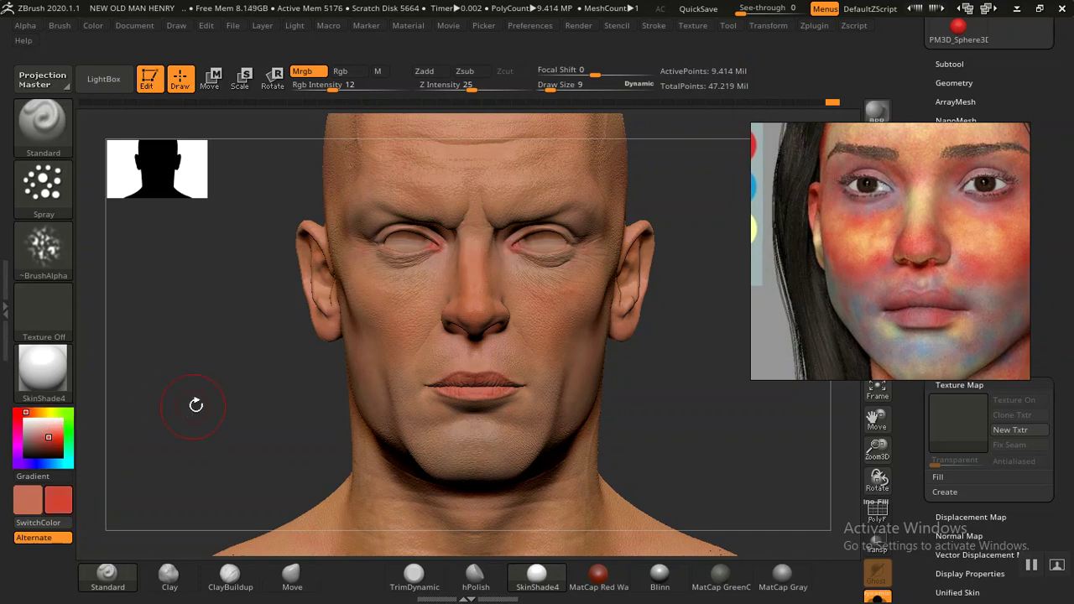
left_click_drag(192, 403, 277, 328, "alt")
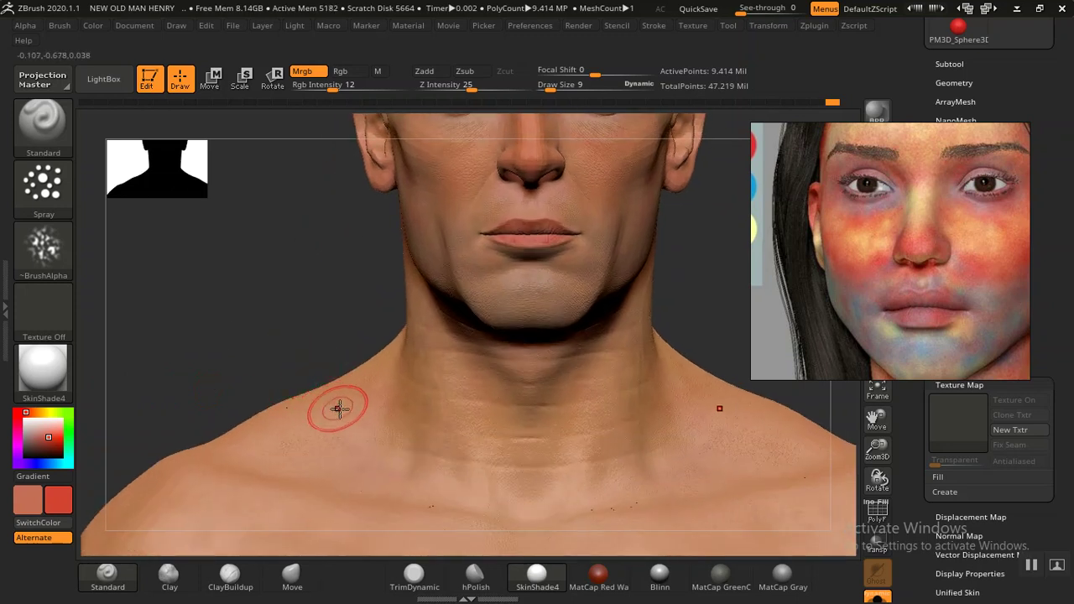
key("]")
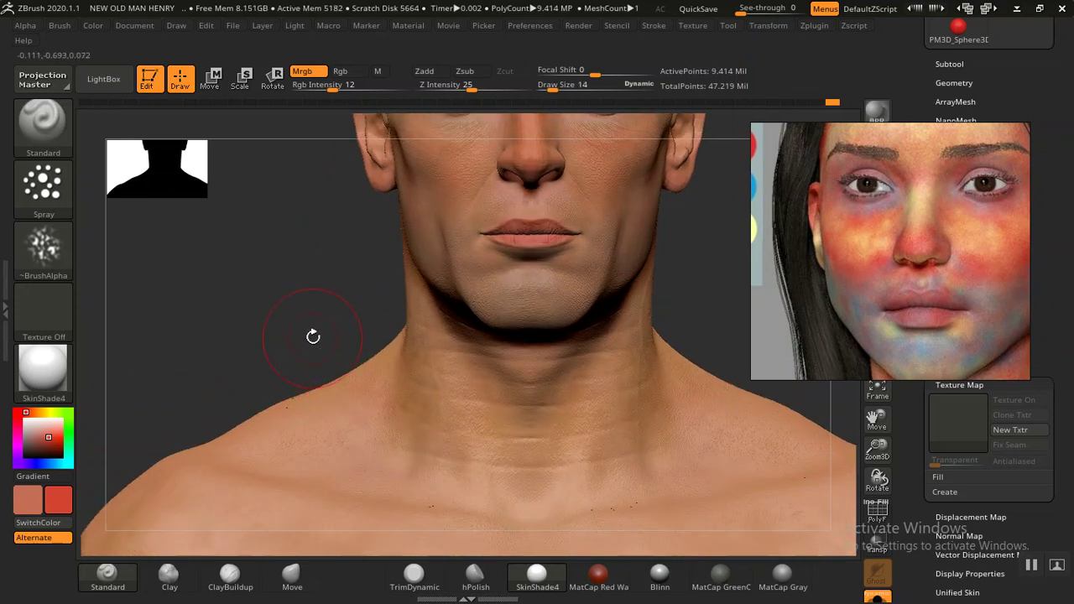
Step: Swap colours, sample the neck's skin tone, and make tan the main colour
mouse_move(312, 314)
left_mouse_down("alt")
mouse_move(272, 285)
mouse_move(546, 269)
left_mouse_up("alt")
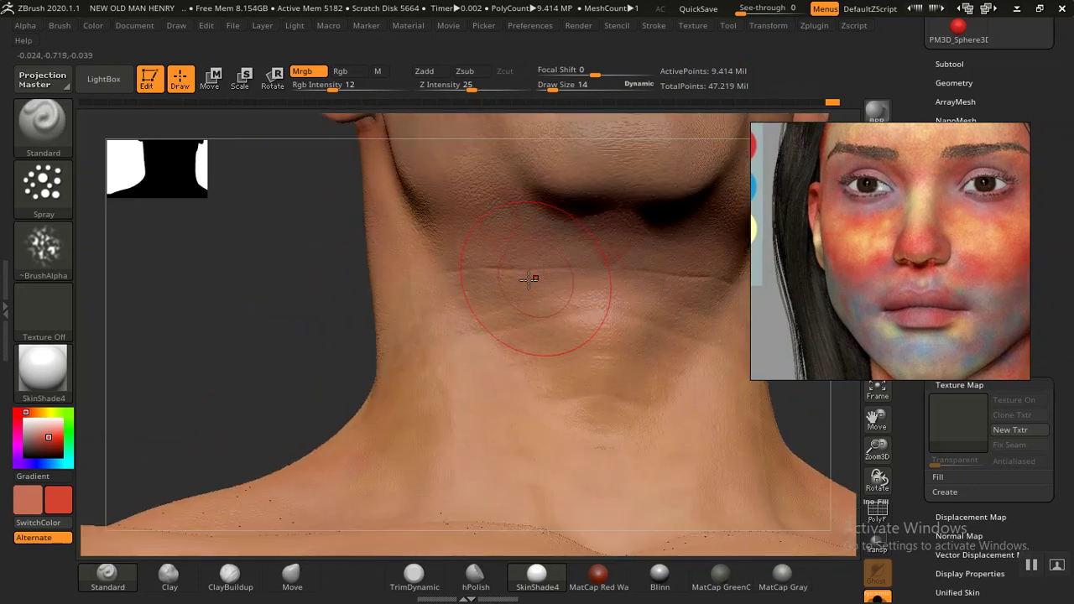
left_click_drag(218, 314, 455, 275)
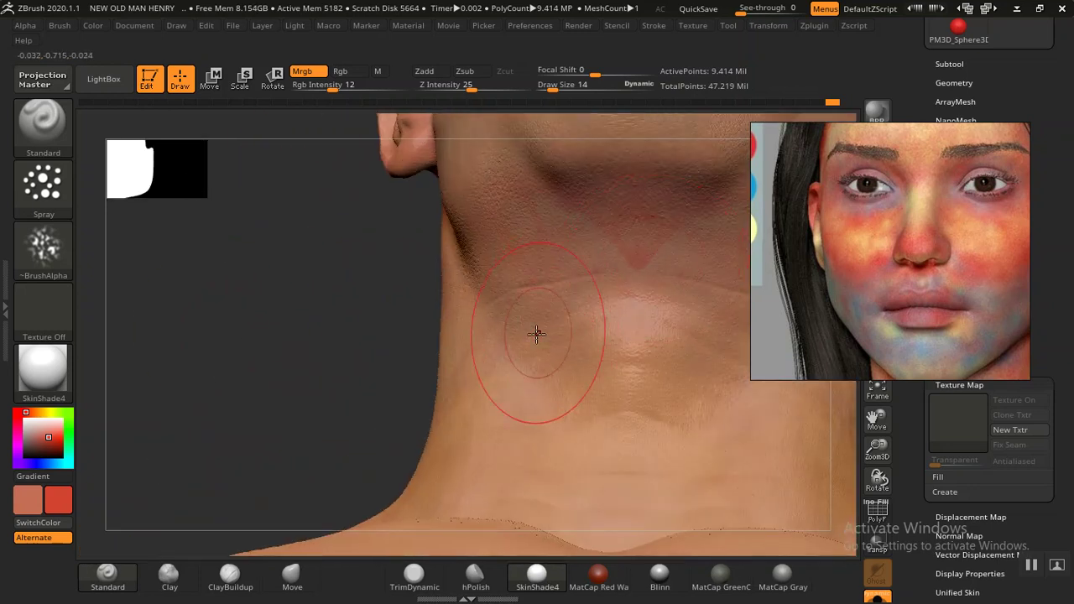
left_click(48, 524)
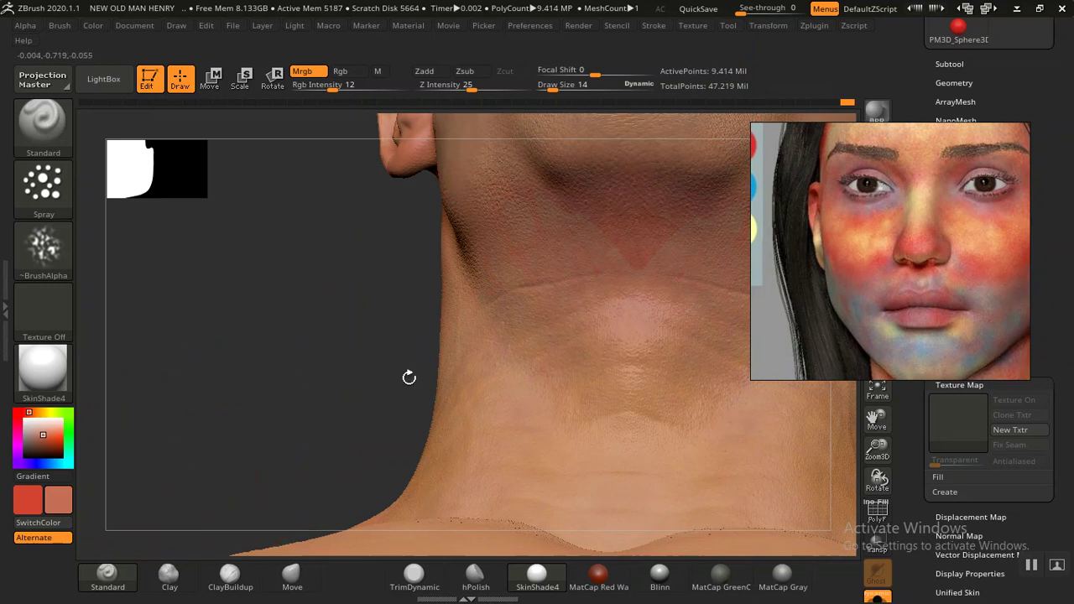
left_click_drag(61, 436, 507, 486)
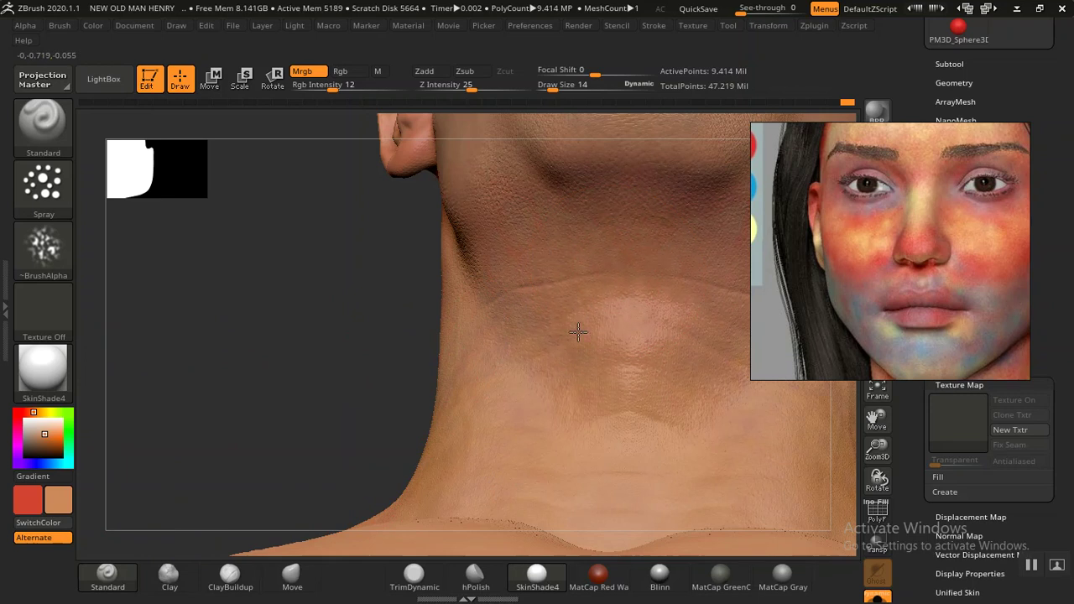
left_click_drag(391, 353, 308, 333)
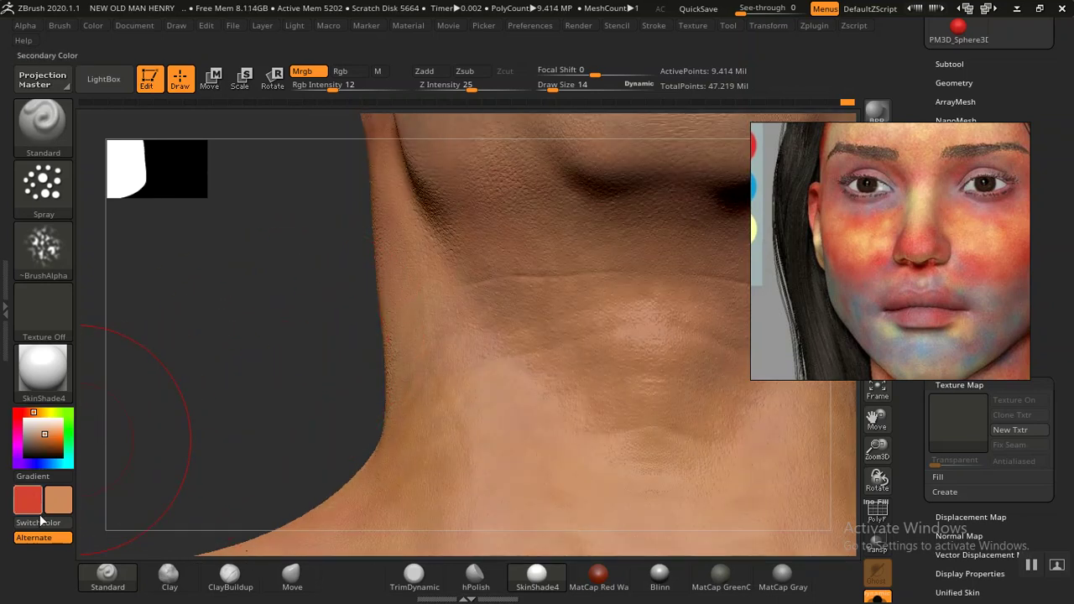
left_click(38, 520)
Step: Paint the jaw and side of the neck tan, undoing a stray red dab
mouse_move(295, 336)
left_mouse_down()
mouse_move(215, 256)
mouse_move(307, 352)
mouse_move(548, 349)
left_mouse_up()
mouse_move(483, 301)
left_mouse_down()
mouse_move(445, 306)
mouse_move(599, 293)
mouse_move(522, 328)
mouse_move(459, 300)
left_mouse_up()
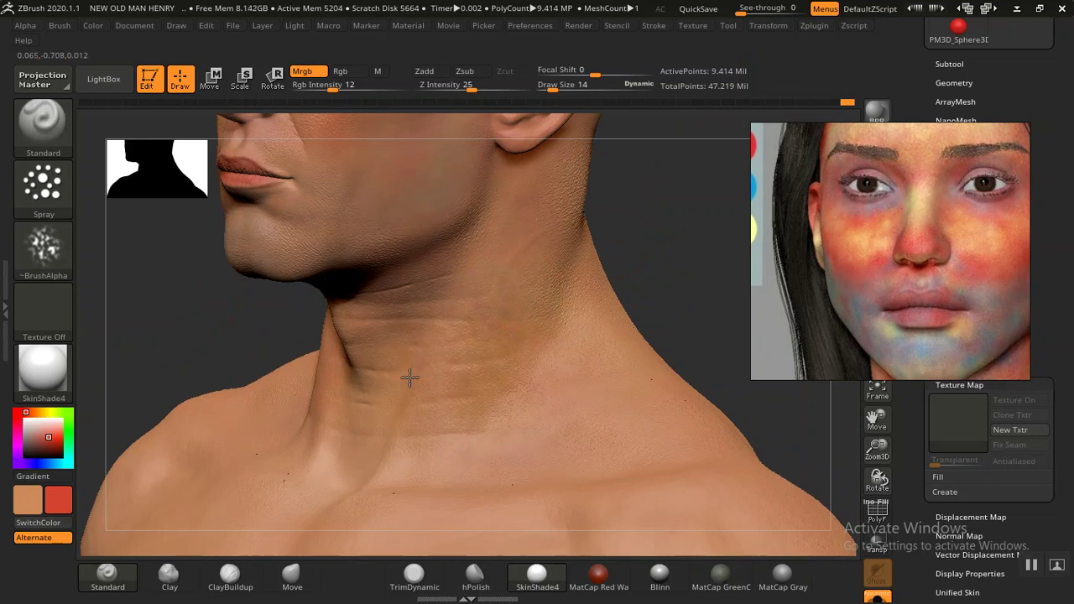
left_click(359, 359)
key("ctrl+z")
mouse_move(674, 282)
left_mouse_down()
mouse_move(647, 268)
mouse_move(565, 314)
left_mouse_up()
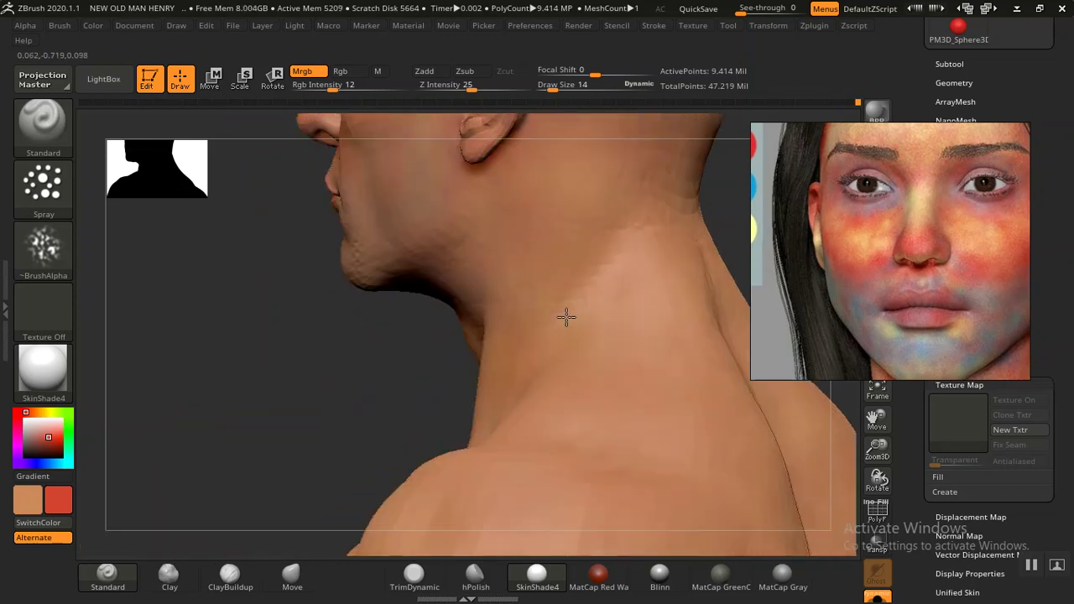
mouse_move(423, 245)
left_mouse_down()
mouse_move(391, 364)
mouse_move(312, 336)
left_mouse_up()
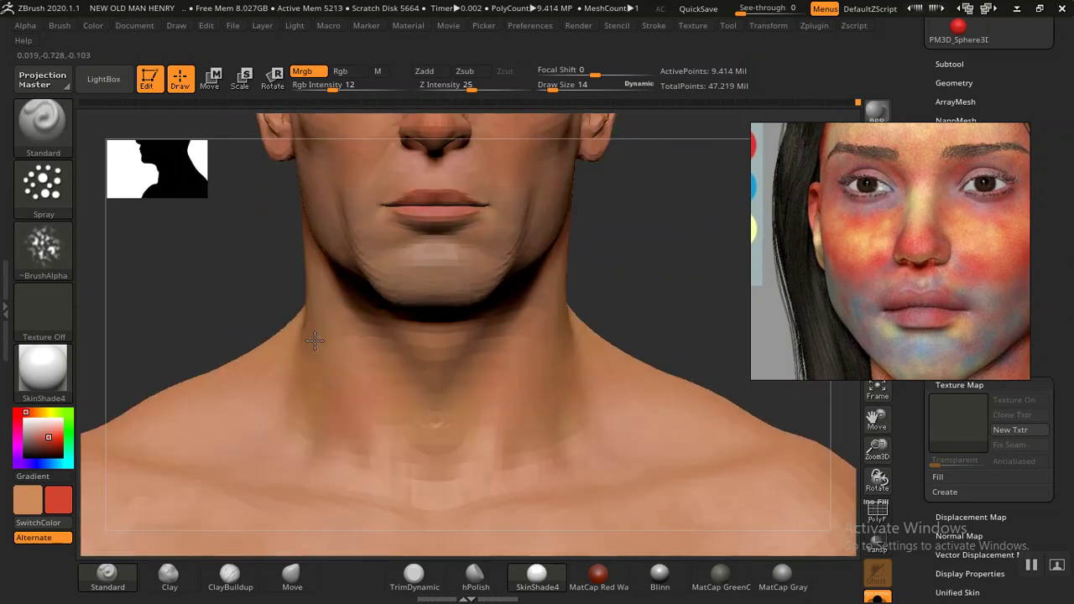
Step: Bring the chest into view and close in on the left shoulder and pectoral
mouse_move(136, 228)
left_mouse_down("alt")
mouse_move(537, 320)
mouse_move(680, 237)
mouse_move(692, 338)
mouse_move(683, 244)
mouse_move(475, 388)
left_mouse_up("alt")
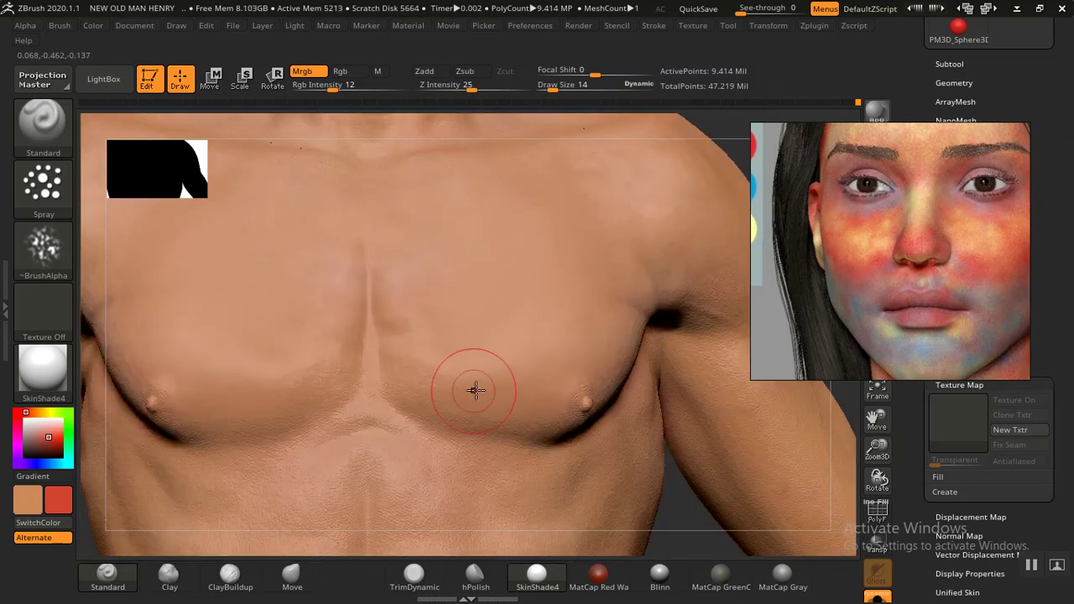
mouse_move(615, 441)
left_mouse_down()
mouse_move(637, 511)
mouse_move(499, 422)
mouse_move(222, 376)
mouse_move(201, 352)
mouse_move(529, 341)
left_mouse_up()
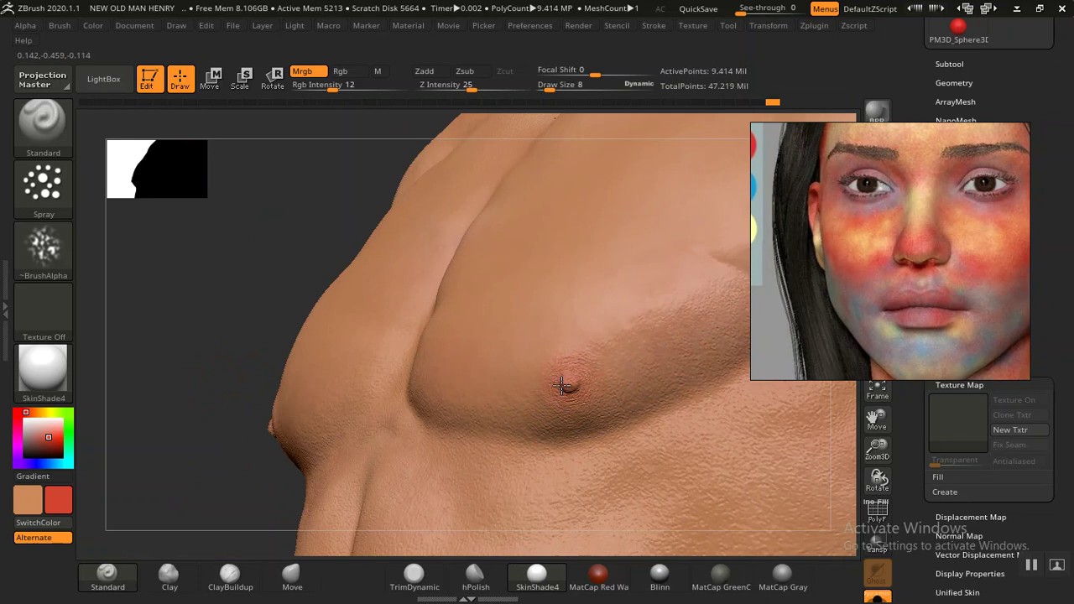
left_click_drag(243, 426, 510, 412)
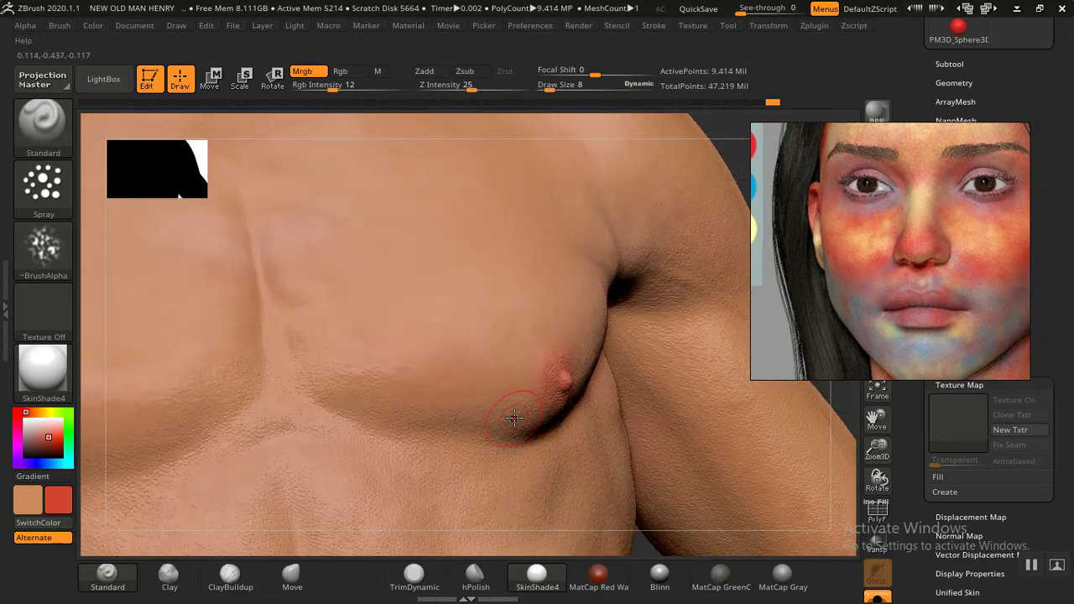
mouse_move(653, 537)
left_mouse_down()
mouse_move(588, 448)
mouse_move(557, 246)
left_mouse_up()
mouse_move(328, 291)
left_mouse_down()
mouse_move(259, 310)
mouse_move(372, 328)
mouse_move(364, 364)
mouse_move(378, 451)
mouse_move(251, 442)
left_mouse_up()
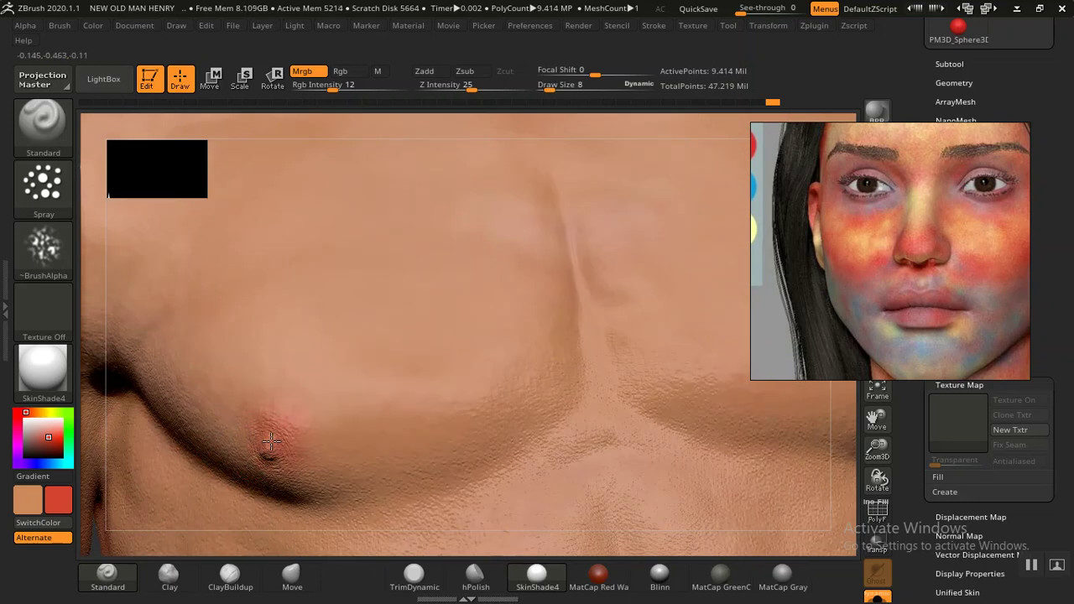
Step: Dab a soft pinkish-red tint onto the nipple area
left_click(38, 513)
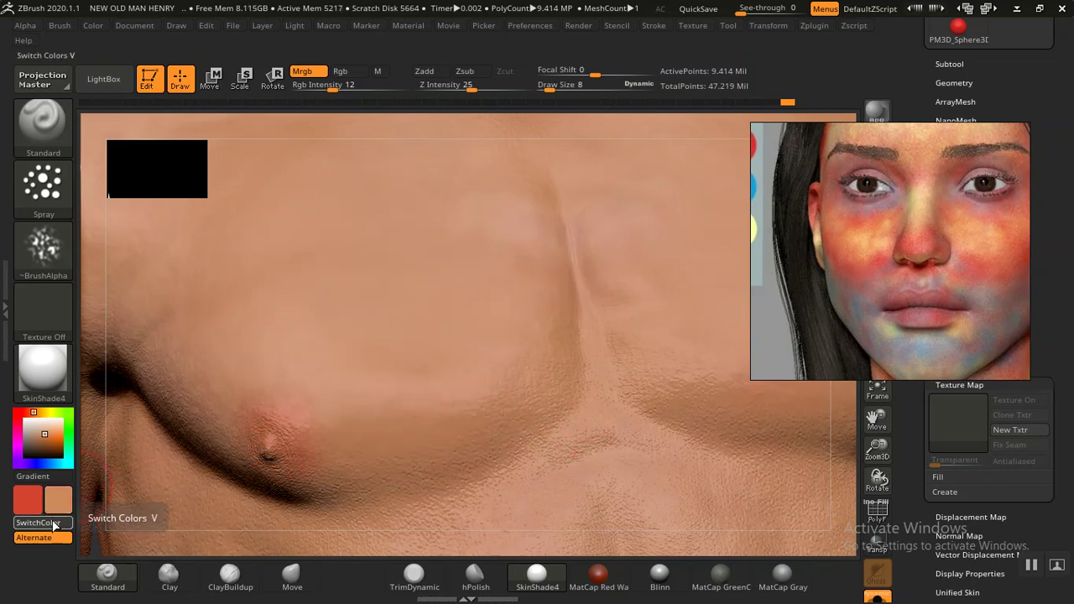
left_click(43, 502)
left_click(285, 432)
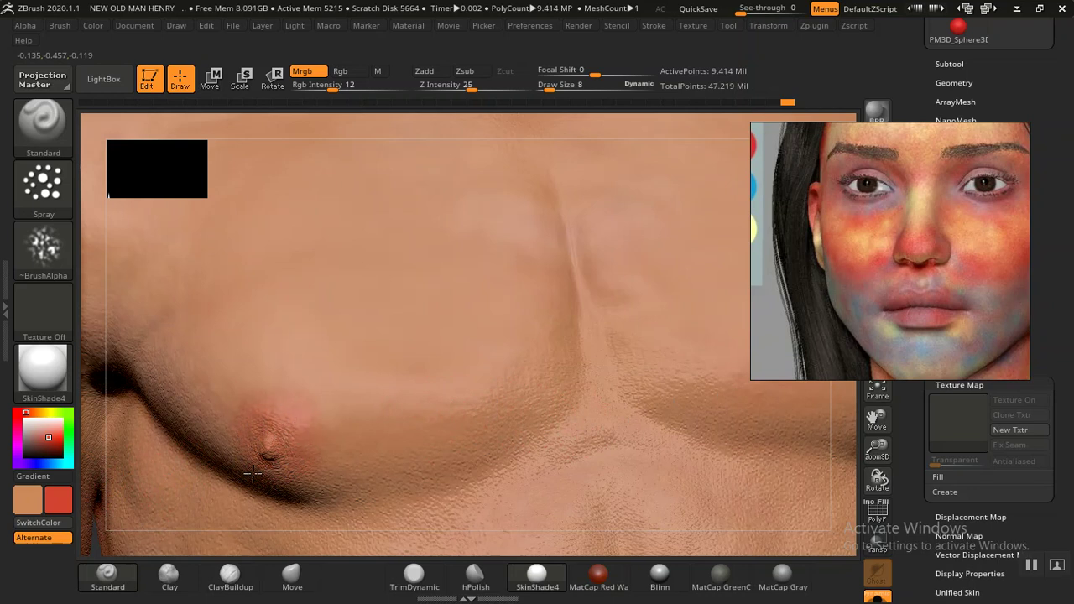
Step: Review the chest and shoulder from above and enlarge the brush to size 14
key("f")
mouse_move(644, 311)
left_mouse_down()
mouse_move(552, 287)
mouse_move(568, 300)
mouse_move(582, 347)
mouse_move(650, 362)
mouse_move(604, 354)
mouse_move(676, 541)
mouse_move(284, 349)
left_mouse_up()
mouse_move(232, 322)
left_mouse_down("alt")
mouse_move(271, 359)
mouse_move(422, 338)
left_mouse_up("alt")
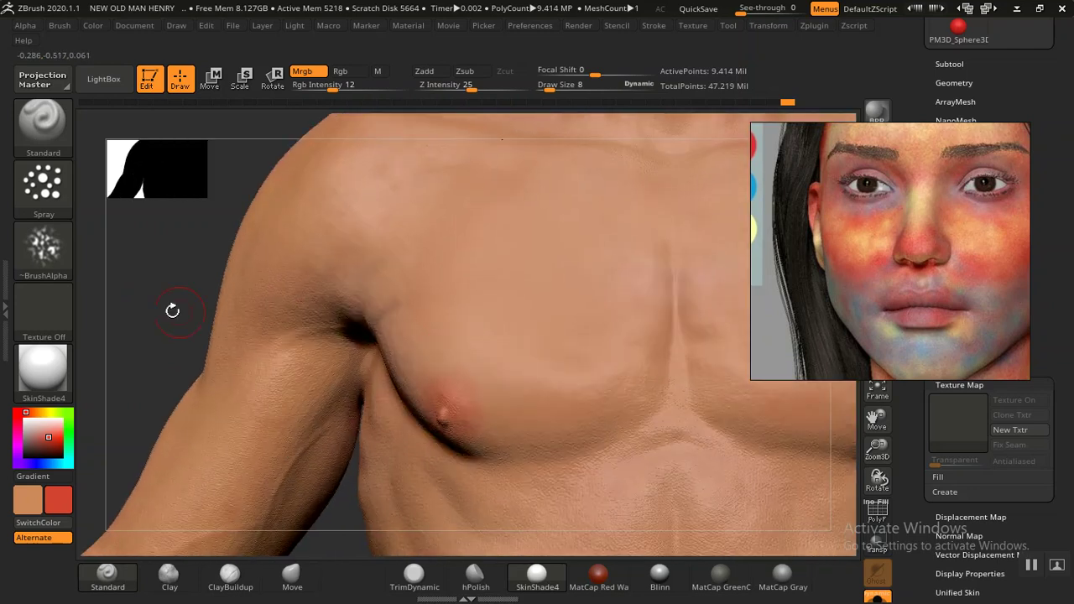
left_click_drag(172, 311, 383, 374, "alt")
key("bracketright")
key("bracketright")
mouse_move(268, 386)
left_mouse_down("alt")
mouse_move(162, 427)
mouse_move(523, 364)
left_mouse_up("alt")
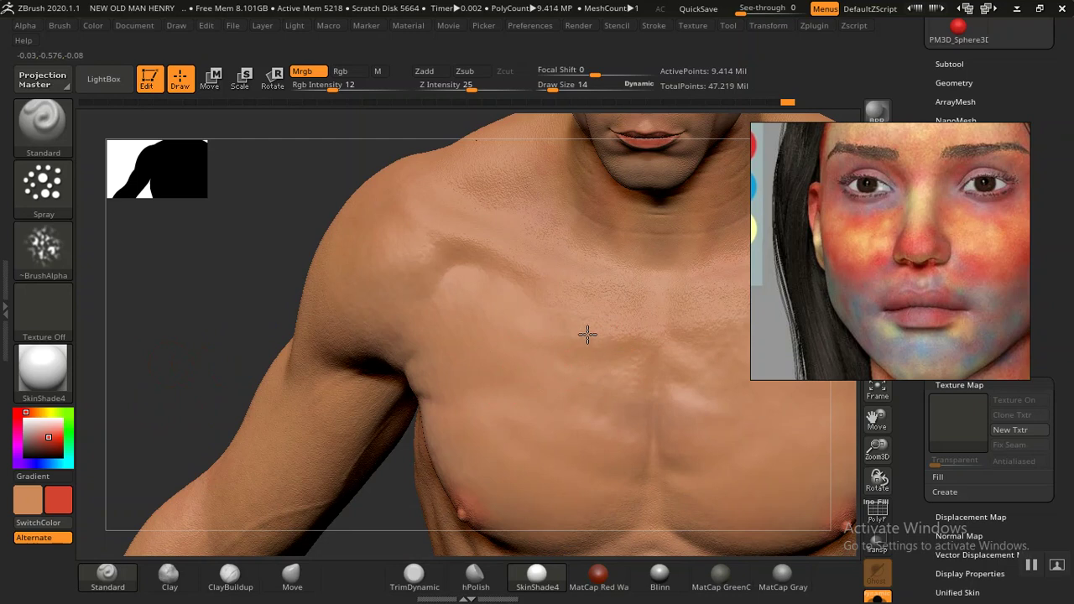
mouse_move(173, 304)
left_mouse_down()
mouse_move(523, 358)
mouse_move(570, 330)
left_mouse_up()
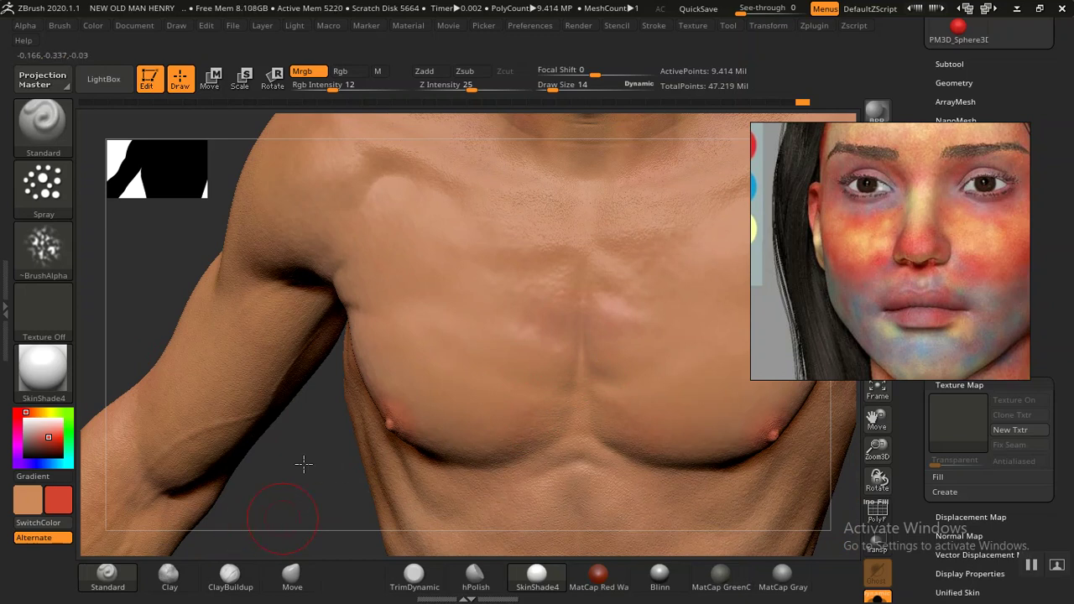
left_click_drag(303, 463, 333, 377)
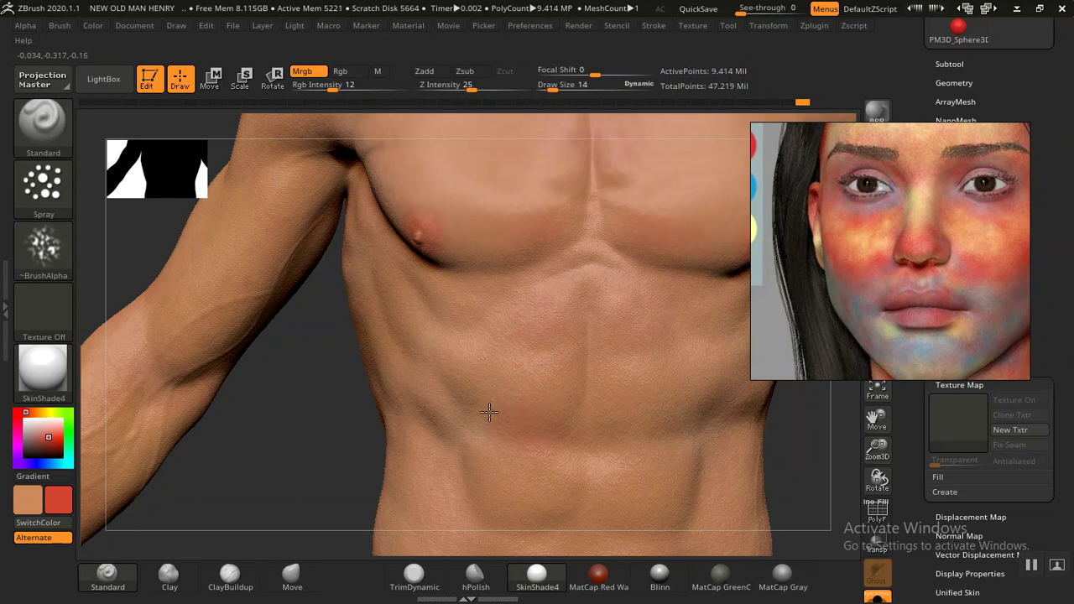
mouse_move(326, 456)
left_mouse_down()
mouse_move(549, 314)
mouse_move(628, 316)
left_mouse_up()
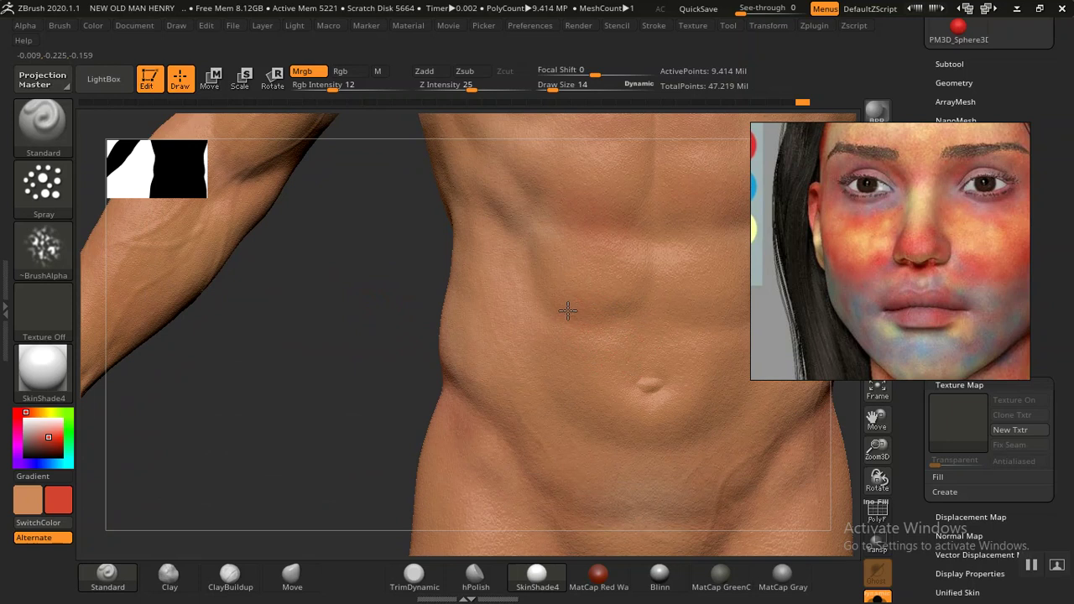
left_click_drag(283, 341, 518, 319)
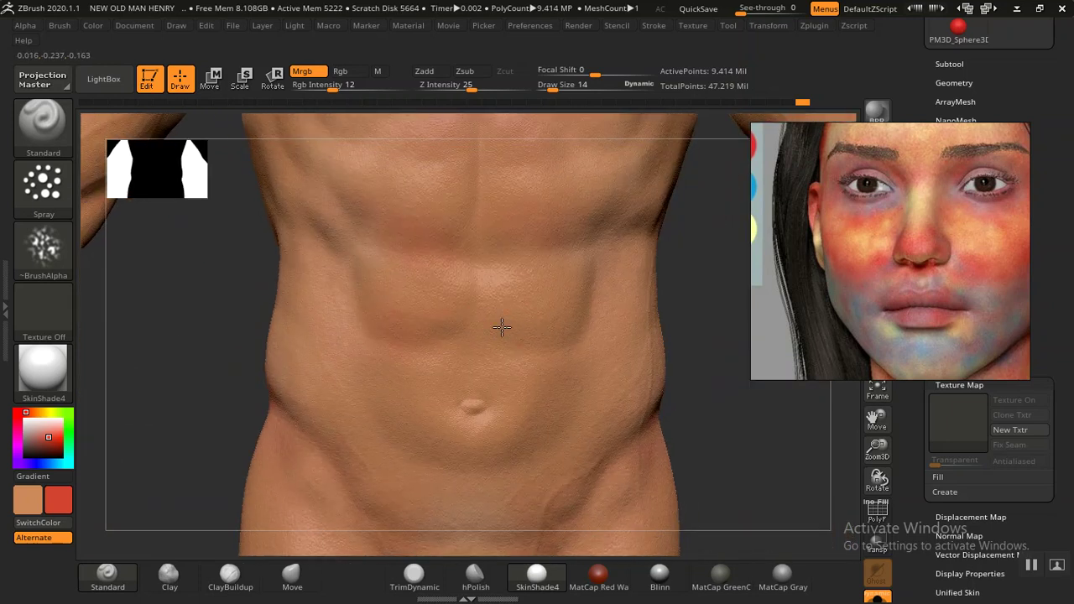
key("f")
mouse_move(664, 366)
left_mouse_down()
mouse_move(703, 355)
mouse_move(669, 439)
mouse_move(412, 347)
left_mouse_up()
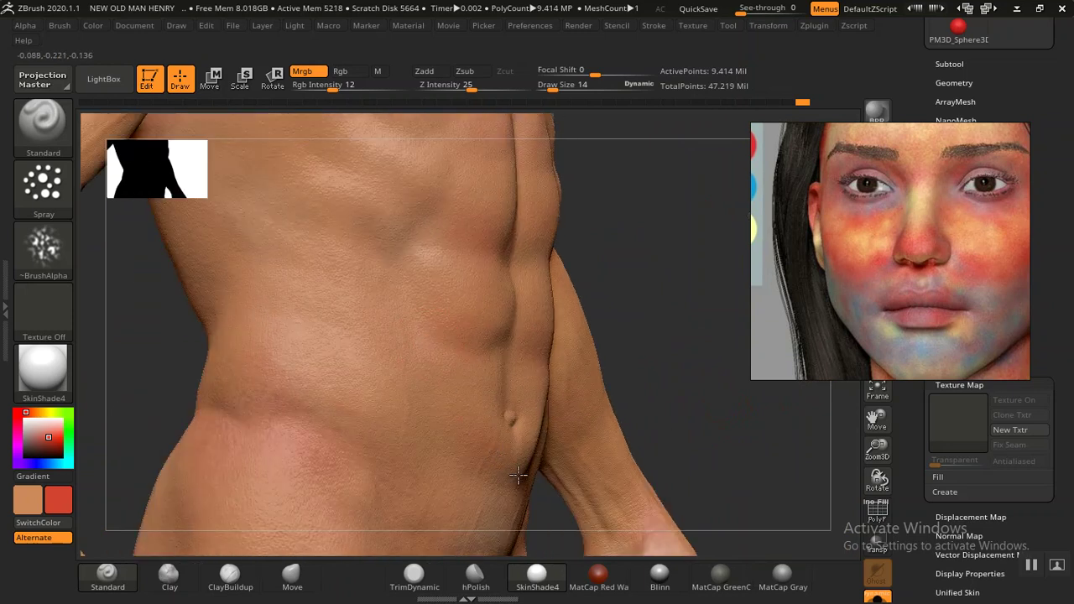
mouse_move(643, 352)
left_mouse_down()
mouse_move(558, 424)
mouse_move(510, 437)
left_mouse_up()
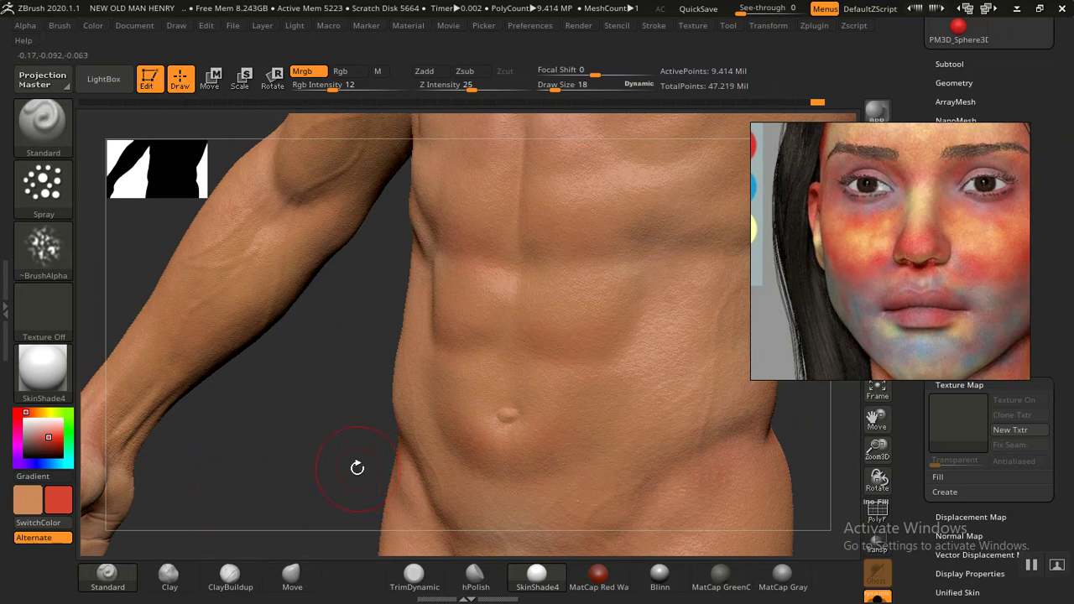
mouse_move(319, 383)
left_mouse_down()
mouse_move(311, 515)
mouse_move(335, 468)
mouse_move(317, 389)
left_mouse_up()
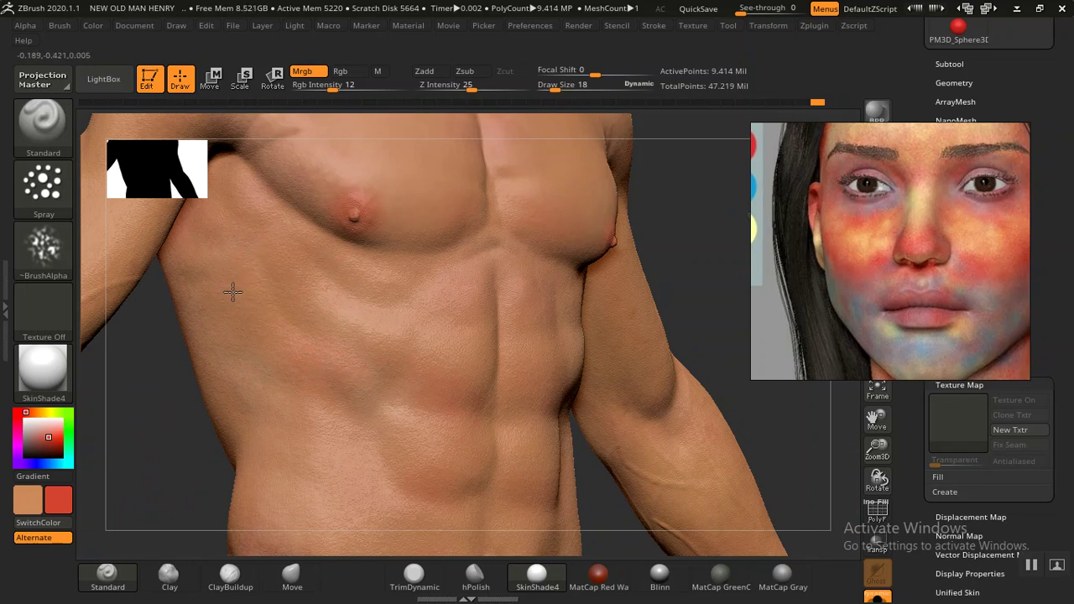
left_click_drag(232, 291, 363, 314)
mouse_move(177, 379)
left_mouse_down()
mouse_move(506, 402)
mouse_move(362, 334)
left_mouse_up()
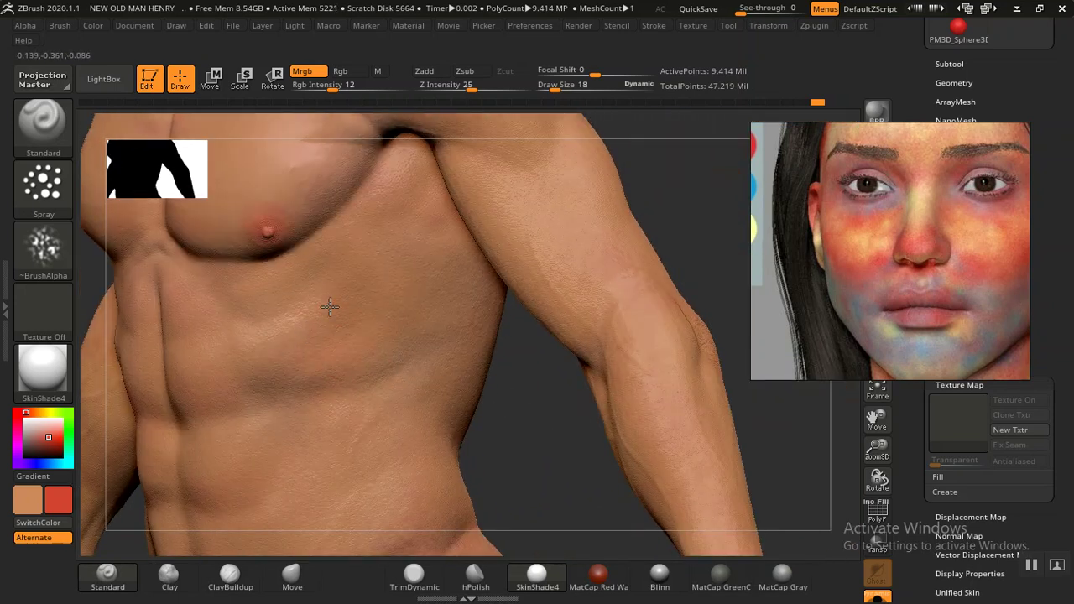
mouse_move(503, 341)
left_mouse_down()
mouse_move(538, 340)
mouse_move(517, 340)
mouse_move(532, 316)
mouse_move(470, 377)
left_mouse_up()
mouse_move(450, 412)
left_mouse_down()
mouse_move(491, 479)
mouse_move(549, 305)
mouse_move(451, 360)
mouse_move(412, 356)
left_mouse_up()
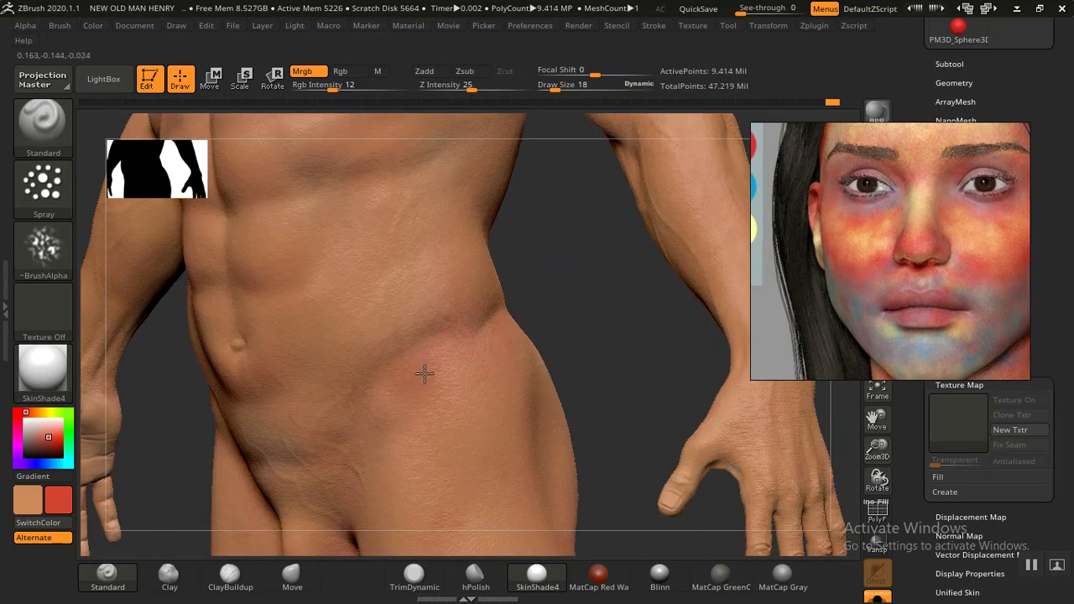
mouse_move(547, 318)
left_mouse_down()
mouse_move(618, 326)
mouse_move(473, 383)
left_mouse_up()
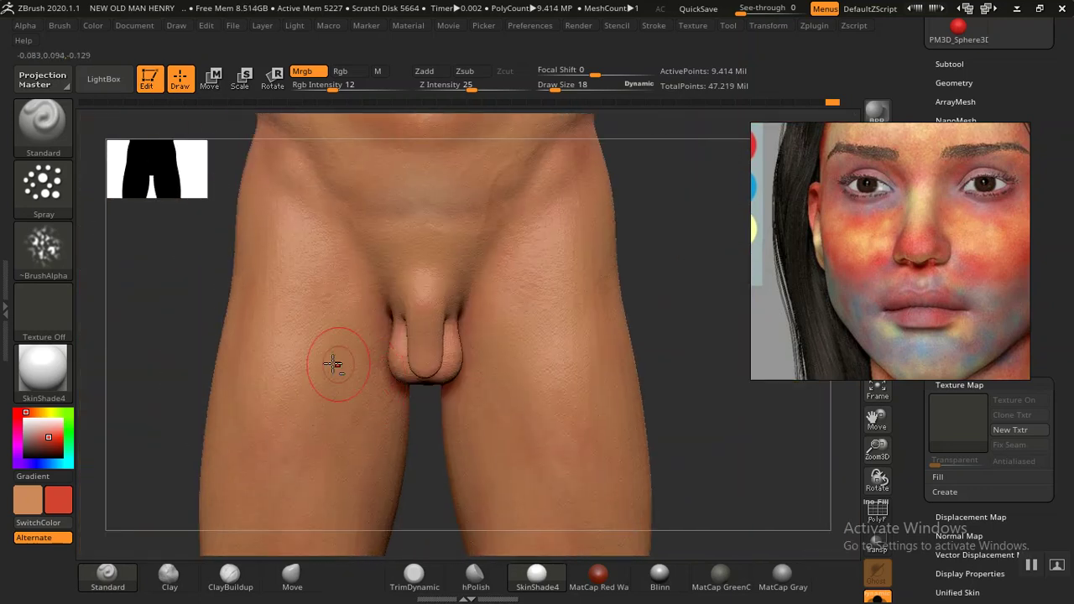
left_click_drag(187, 350, 319, 340, "alt")
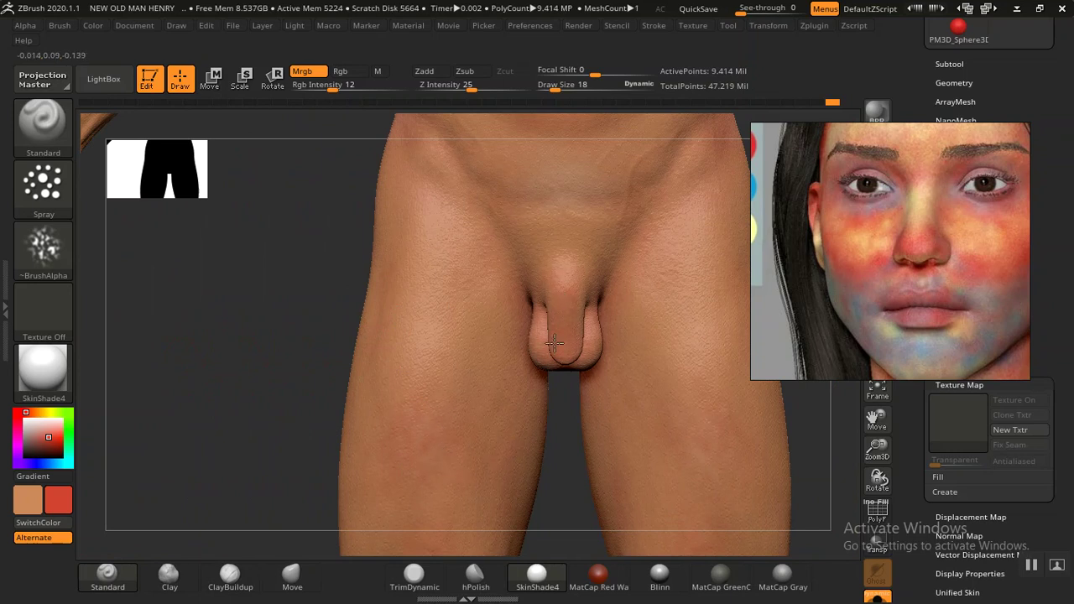
mouse_move(340, 329)
left_mouse_down()
mouse_move(227, 338)
mouse_move(199, 261)
mouse_move(361, 375)
mouse_move(280, 302)
mouse_move(314, 352)
mouse_move(518, 360)
left_mouse_up()
left_click_drag(578, 453, 455, 448, "alt")
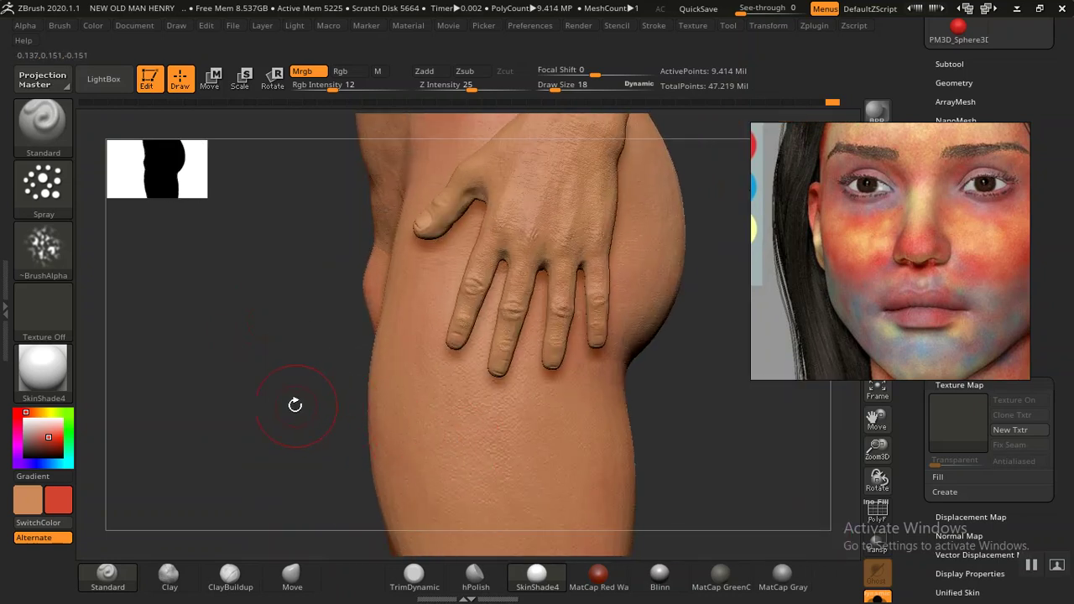
left_click_drag(249, 401, 436, 378)
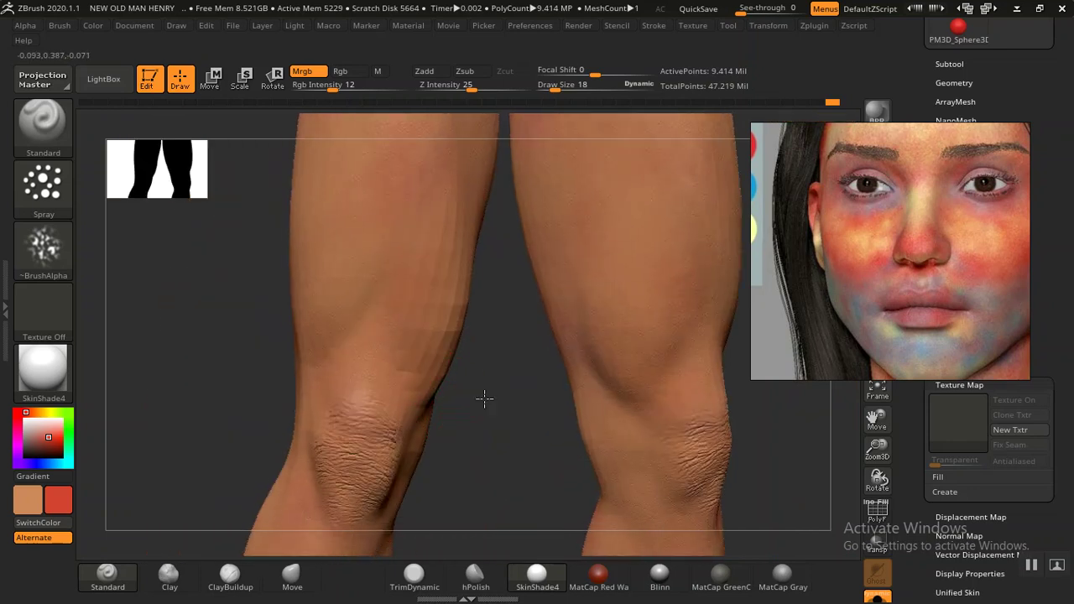
mouse_move(487, 400)
left_mouse_down()
mouse_move(508, 366)
mouse_move(499, 363)
left_mouse_up()
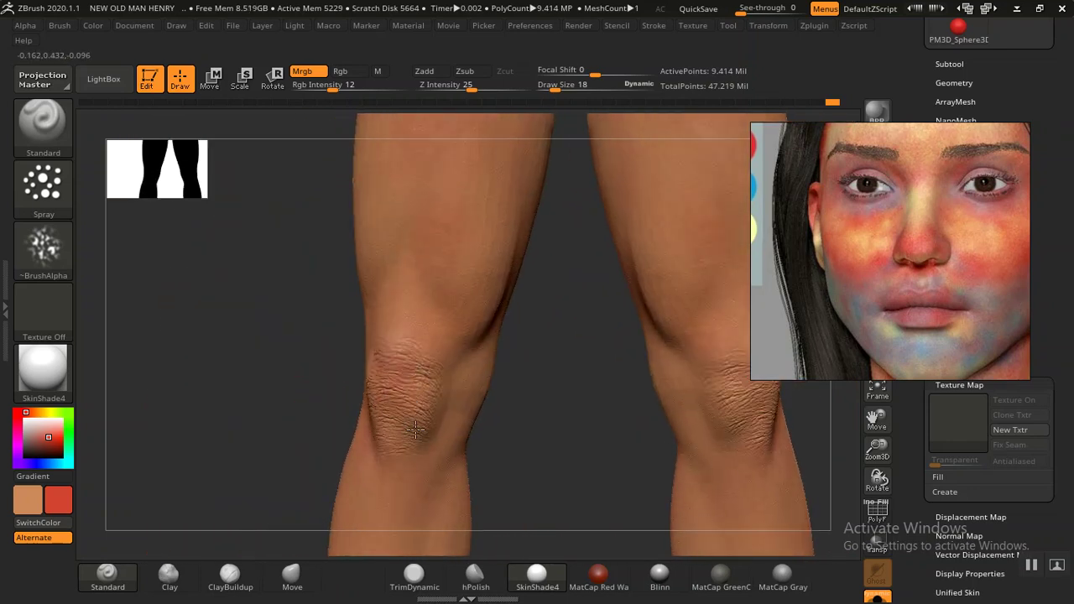
mouse_move(380, 475)
left_mouse_down()
mouse_move(328, 373)
mouse_move(524, 363)
left_mouse_up()
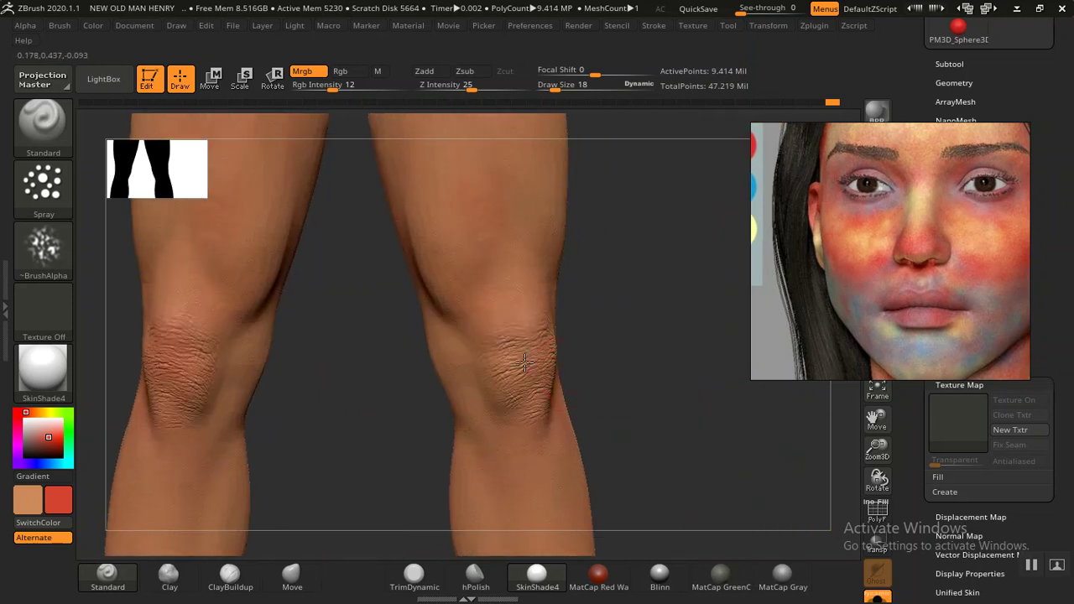
left_click_drag(552, 329, 599, 372)
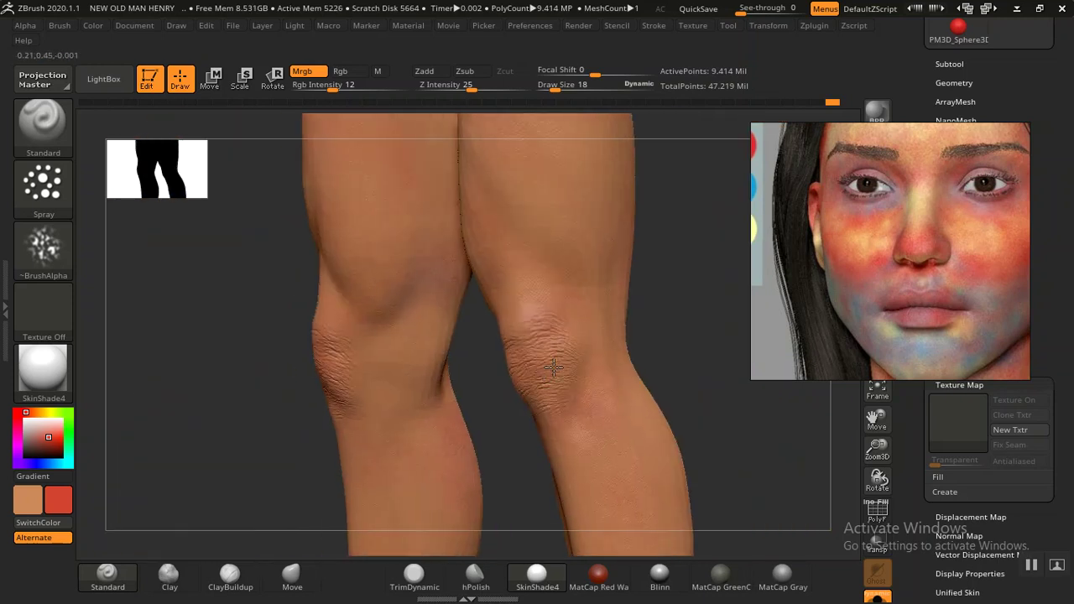
mouse_move(704, 370)
left_mouse_down()
mouse_move(640, 271)
mouse_move(431, 420)
mouse_move(433, 376)
left_mouse_up()
mouse_move(596, 346)
left_mouse_down()
mouse_move(640, 389)
mouse_move(563, 444)
left_mouse_up()
mouse_move(638, 428)
left_mouse_down()
mouse_move(690, 388)
mouse_move(472, 395)
left_mouse_up()
mouse_move(386, 445)
left_mouse_down()
mouse_move(324, 491)
mouse_move(273, 463)
mouse_move(372, 395)
mouse_move(494, 371)
mouse_move(498, 350)
left_mouse_up()
mouse_move(594, 327)
left_mouse_down()
mouse_move(654, 295)
mouse_move(718, 434)
mouse_move(405, 344)
mouse_move(311, 428)
mouse_move(307, 377)
mouse_move(282, 424)
mouse_move(259, 401)
mouse_move(415, 397)
mouse_move(582, 290)
mouse_move(616, 427)
mouse_move(607, 328)
mouse_move(605, 352)
mouse_move(271, 305)
mouse_move(244, 394)
mouse_move(535, 189)
mouse_move(585, 397)
mouse_move(546, 343)
mouse_move(592, 333)
mouse_move(590, 317)
mouse_move(582, 374)
mouse_move(606, 350)
mouse_move(618, 403)
mouse_move(327, 361)
left_mouse_up()
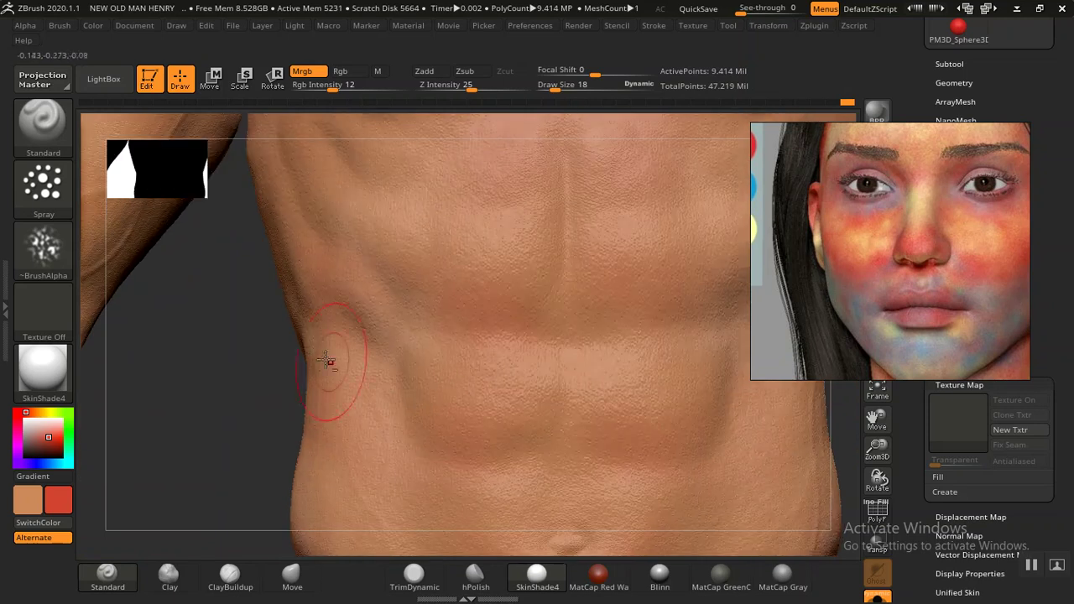
Step: Zoom from the forearm onto the fingers resting on the thigh and shrink the brush
mouse_move(243, 363)
left_mouse_down()
mouse_move(408, 443)
mouse_move(508, 377)
mouse_move(609, 268)
left_mouse_up()
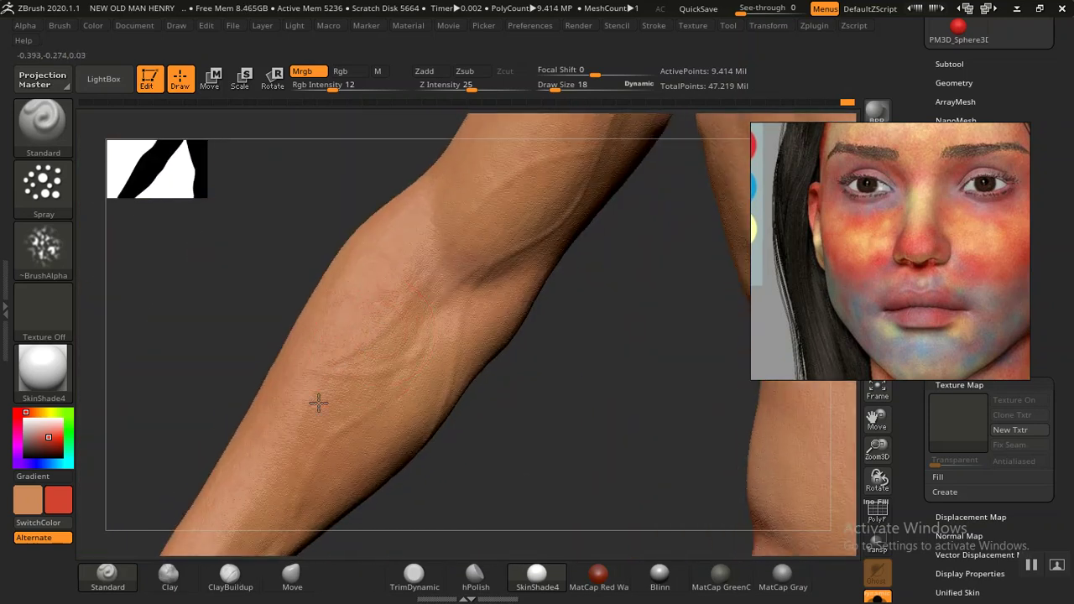
mouse_move(412, 413)
left_mouse_down()
mouse_move(540, 268)
mouse_move(347, 311)
mouse_move(431, 372)
mouse_move(463, 445)
mouse_move(372, 408)
mouse_move(520, 427)
mouse_move(305, 420)
mouse_move(275, 328)
left_mouse_up()
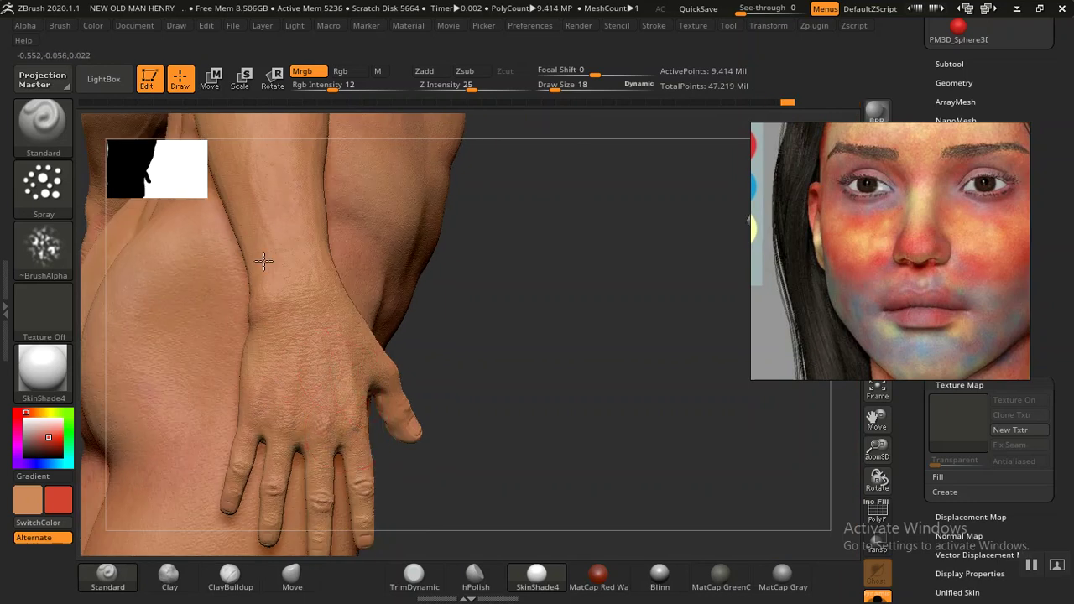
left_click_drag(476, 403, 365, 314)
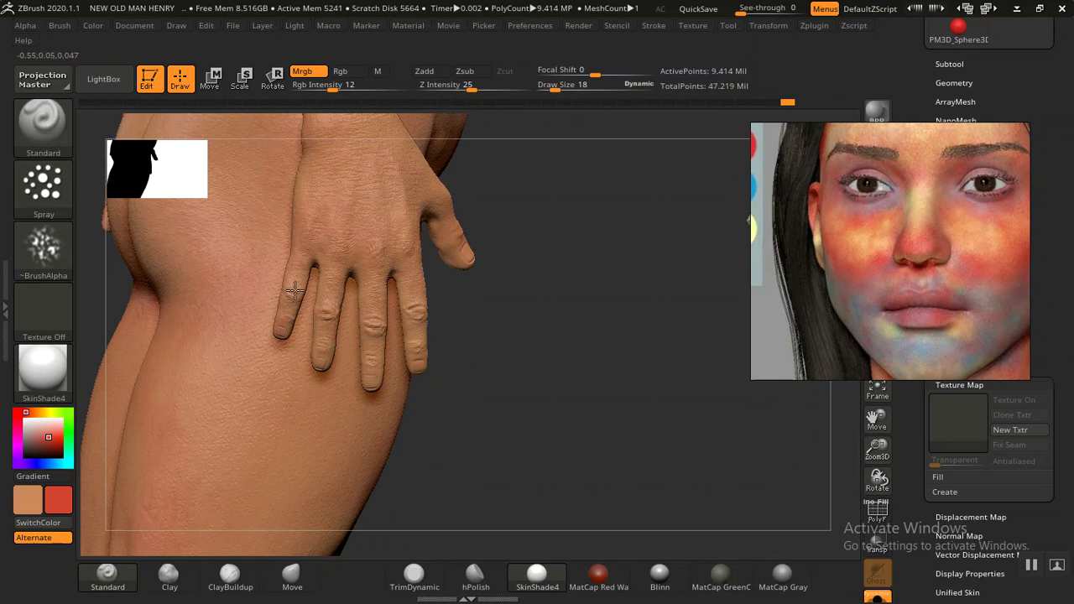
mouse_move(434, 335)
left_mouse_down()
mouse_move(503, 352)
mouse_move(400, 389)
mouse_move(276, 372)
mouse_move(406, 351)
mouse_move(395, 477)
mouse_move(215, 355)
left_mouse_up()
mouse_move(229, 415)
left_mouse_down()
mouse_move(114, 446)
mouse_move(391, 384)
left_mouse_up()
key("bracketleft")
key("bracketleft")
key("bracketleft")
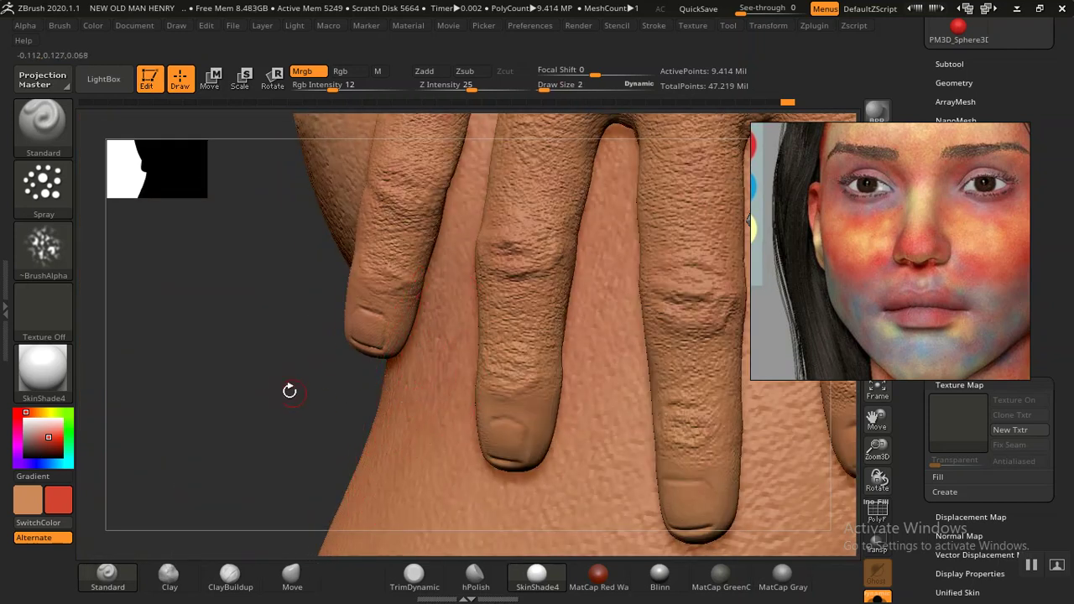
Step: Set brush size 2 with Alpha 01, pick pale yellow, and tint one fingernail
left_click_drag(289, 390, 259, 381)
left_click(46, 241)
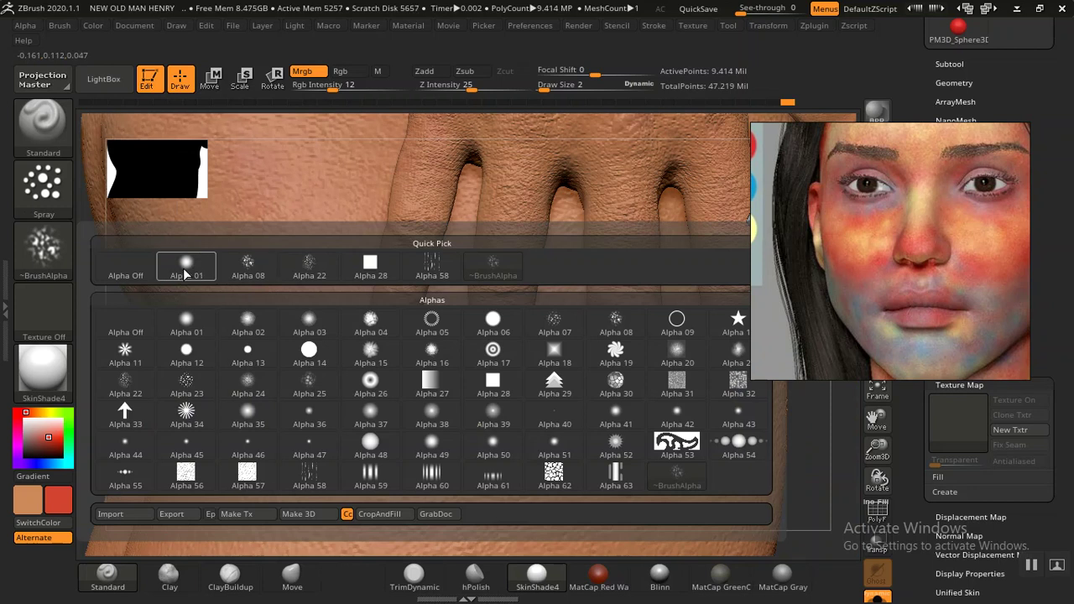
left_click(184, 267)
left_click_drag(171, 371, 200, 385)
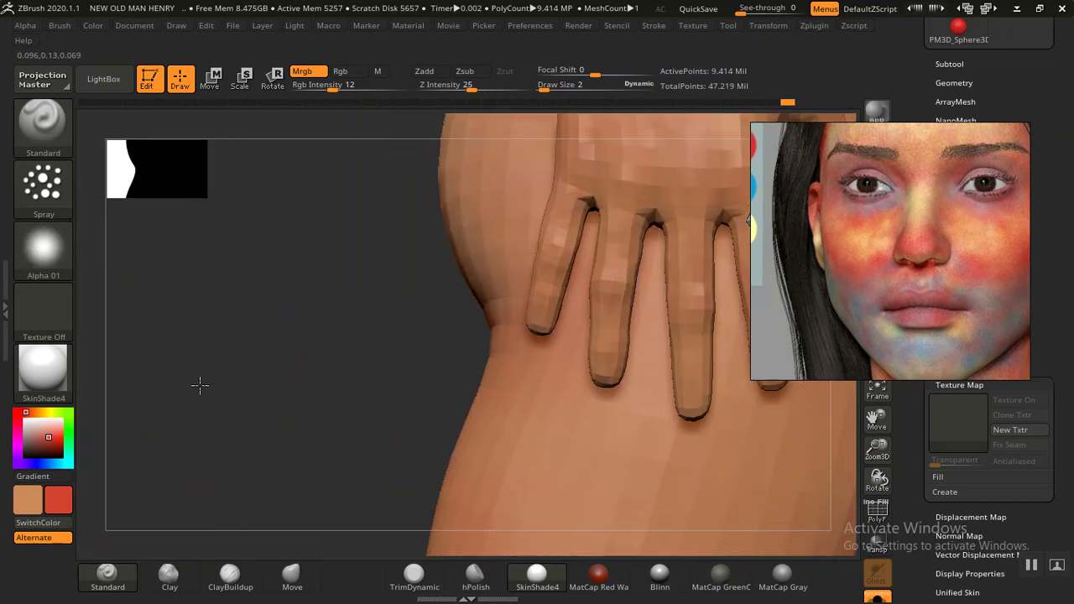
left_click_drag(42, 414, 38, 410)
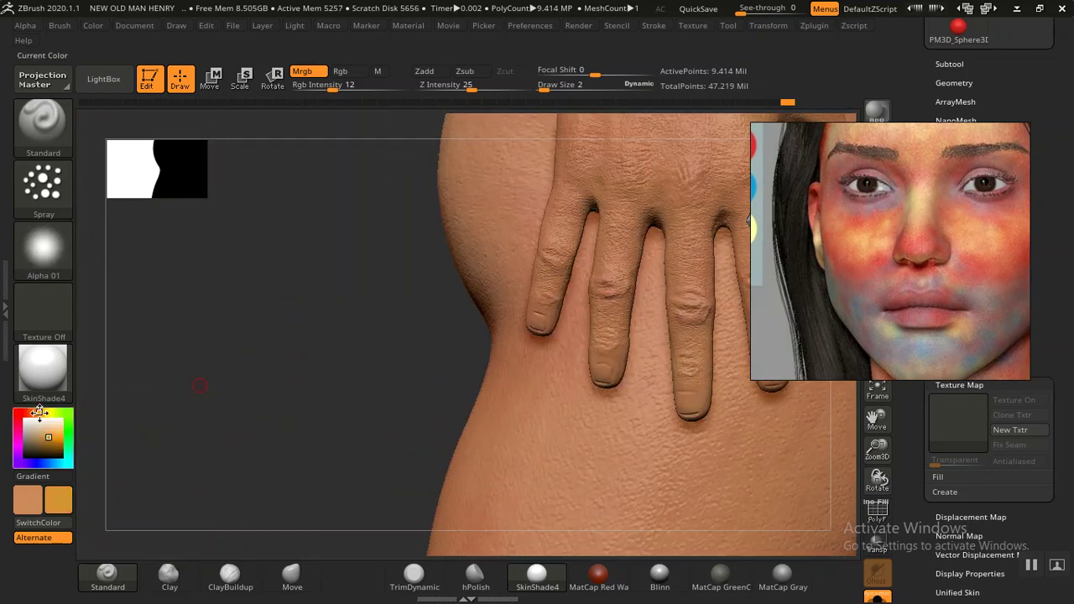
left_click(47, 431)
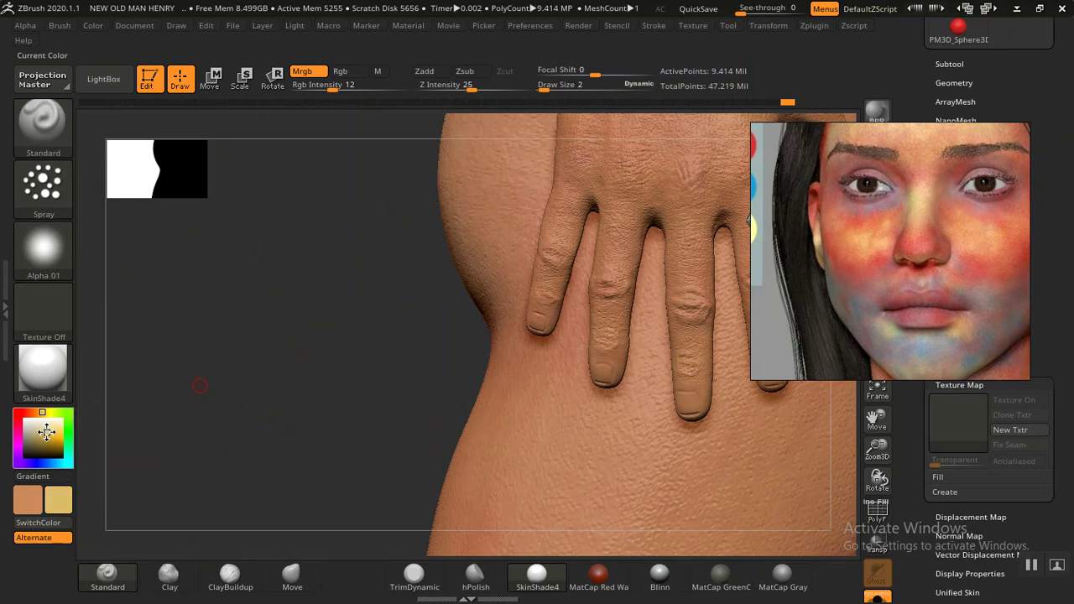
mouse_move(267, 326)
left_mouse_down("alt")
mouse_move(594, 502)
mouse_move(644, 477)
left_mouse_up("alt")
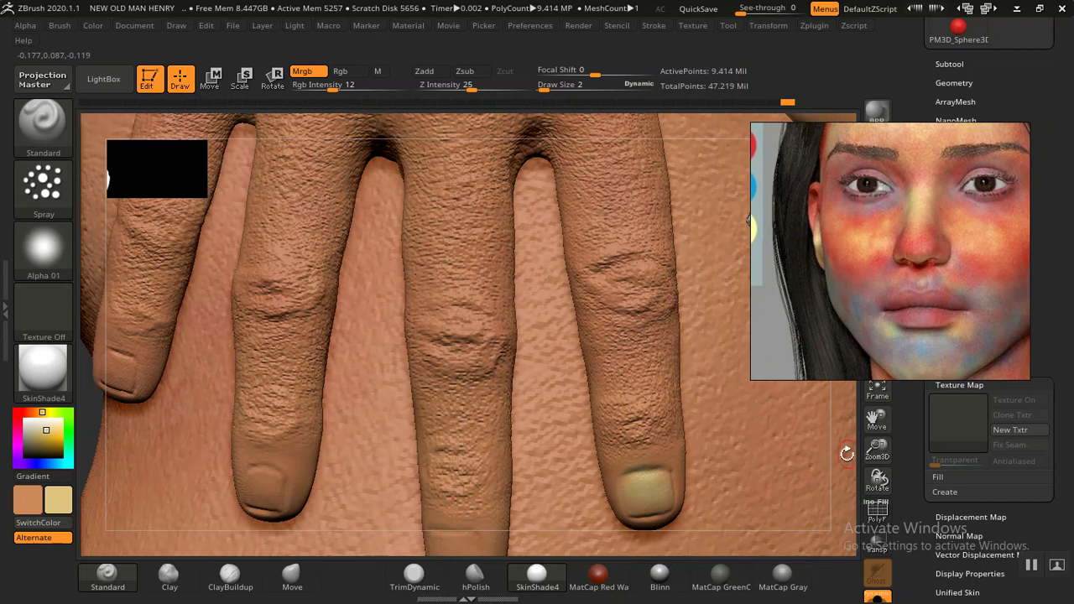
Step: Tint two more fingernails on the hip-resting hand pale yellow, then pick a deeper gold
key("f")
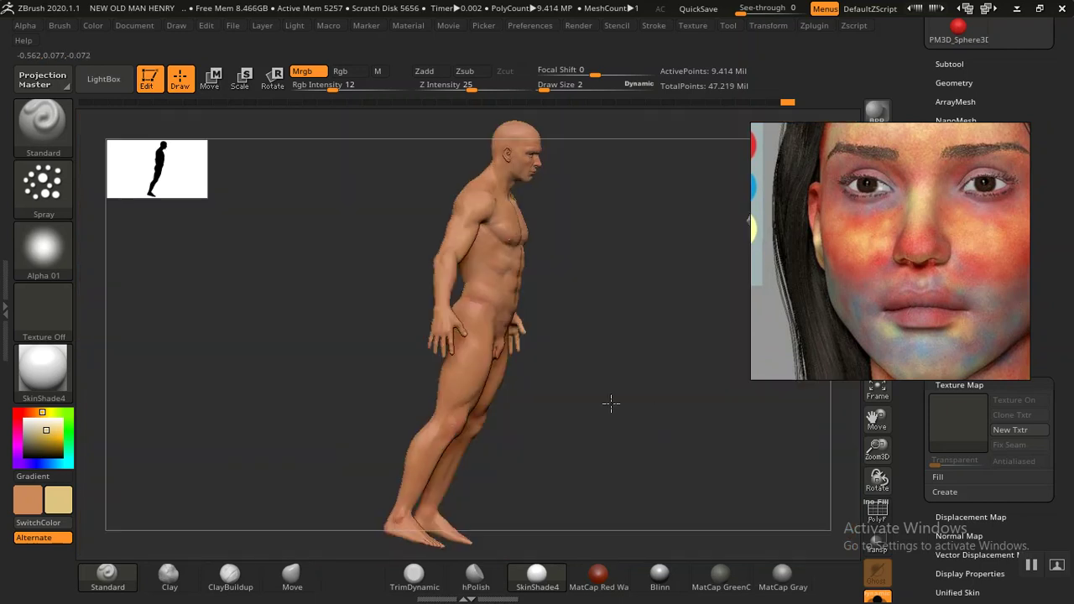
left_click_drag(609, 403, 464, 355)
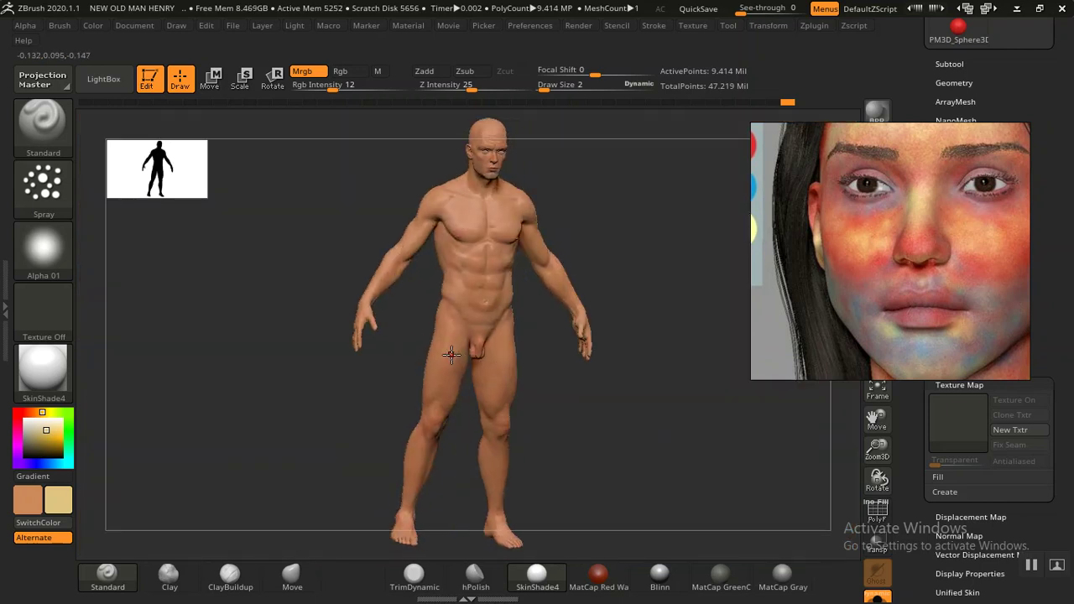
mouse_move(360, 366)
left_mouse_down()
mouse_move(417, 378)
mouse_move(624, 374)
mouse_move(758, 594)
mouse_move(109, 408)
mouse_move(594, 346)
left_mouse_up()
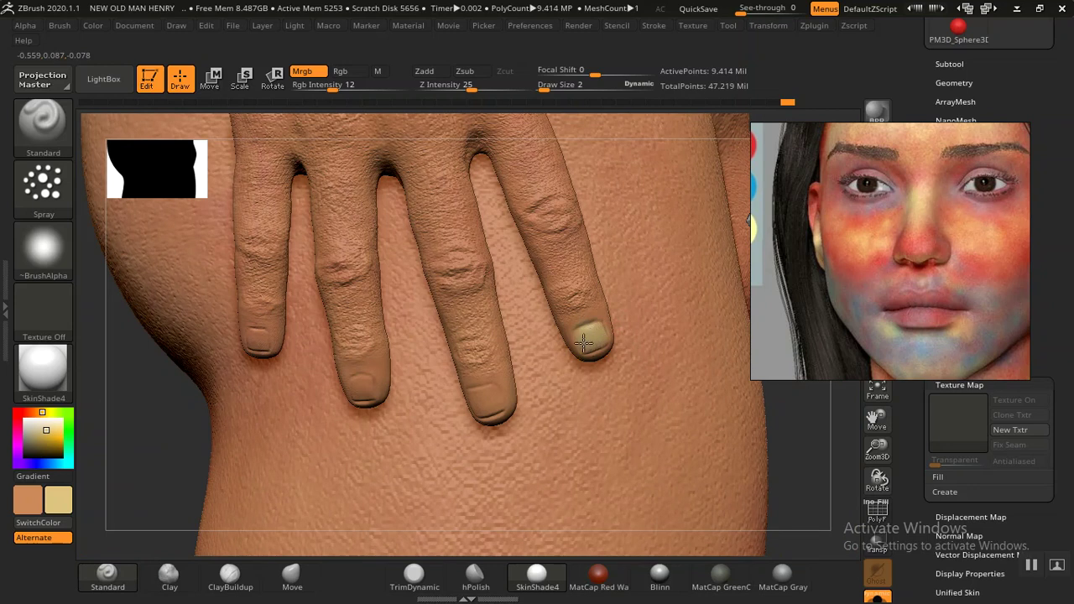
mouse_move(136, 450)
left_mouse_down("alt")
mouse_move(292, 376)
mouse_move(338, 480)
mouse_move(557, 355)
left_mouse_up("alt")
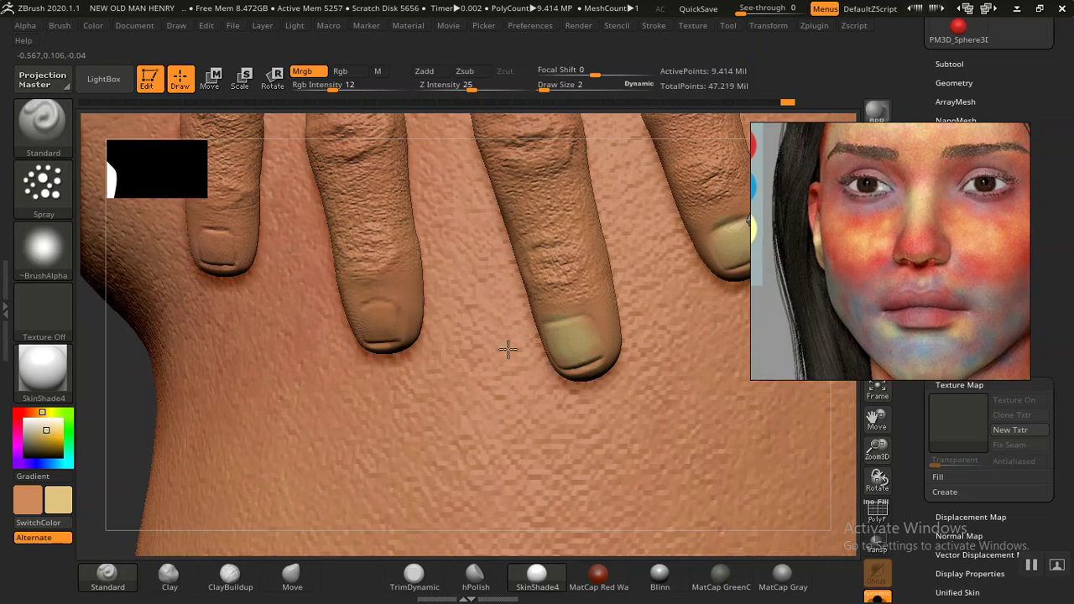
left_click_drag(115, 431, 132, 422, "alt")
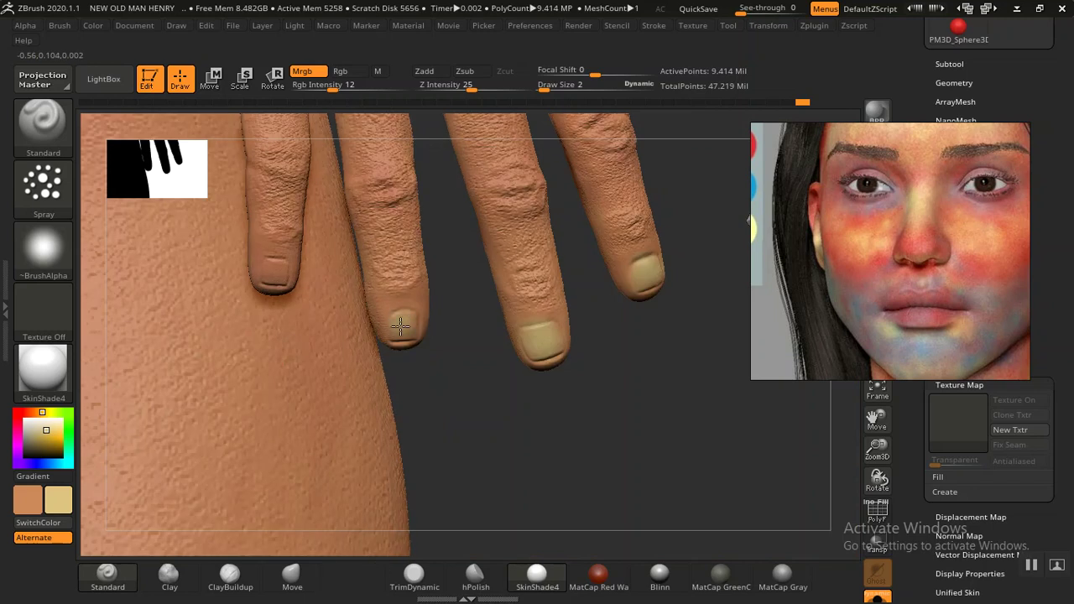
mouse_move(409, 322)
left_mouse_down("alt")
mouse_move(504, 405)
mouse_move(443, 330)
left_mouse_up("alt")
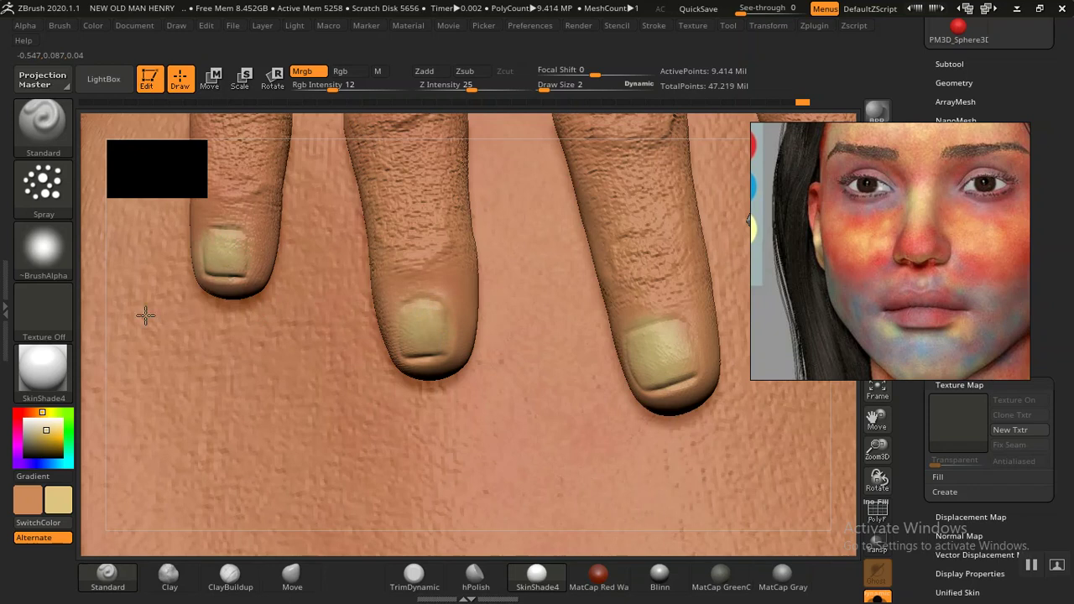
left_click(52, 437)
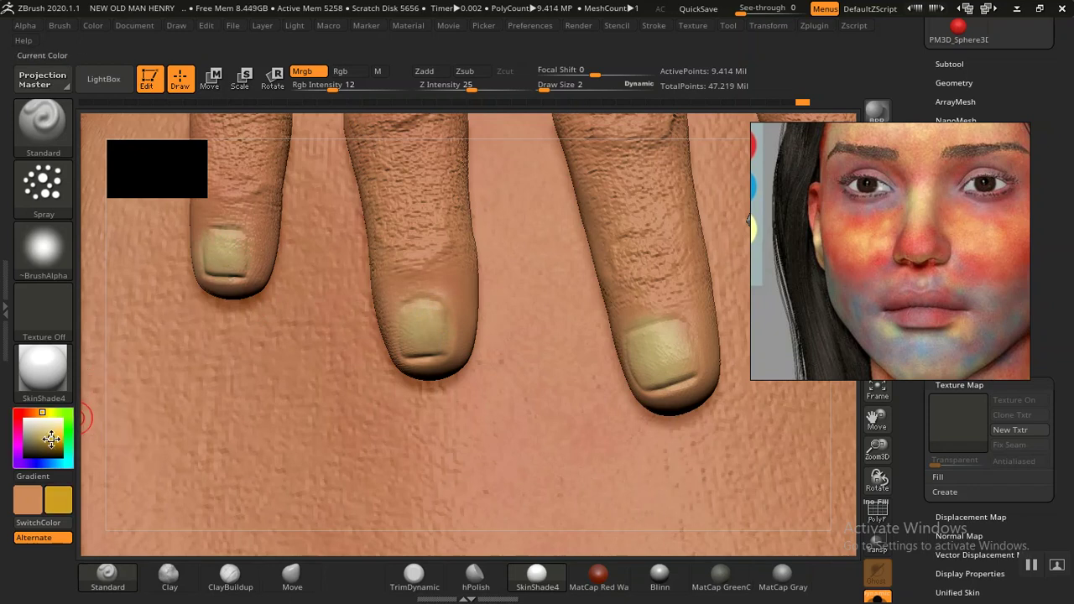
Step: Pick an orange tone and give the remaining fingernails a yellowish tint
left_click(37, 411)
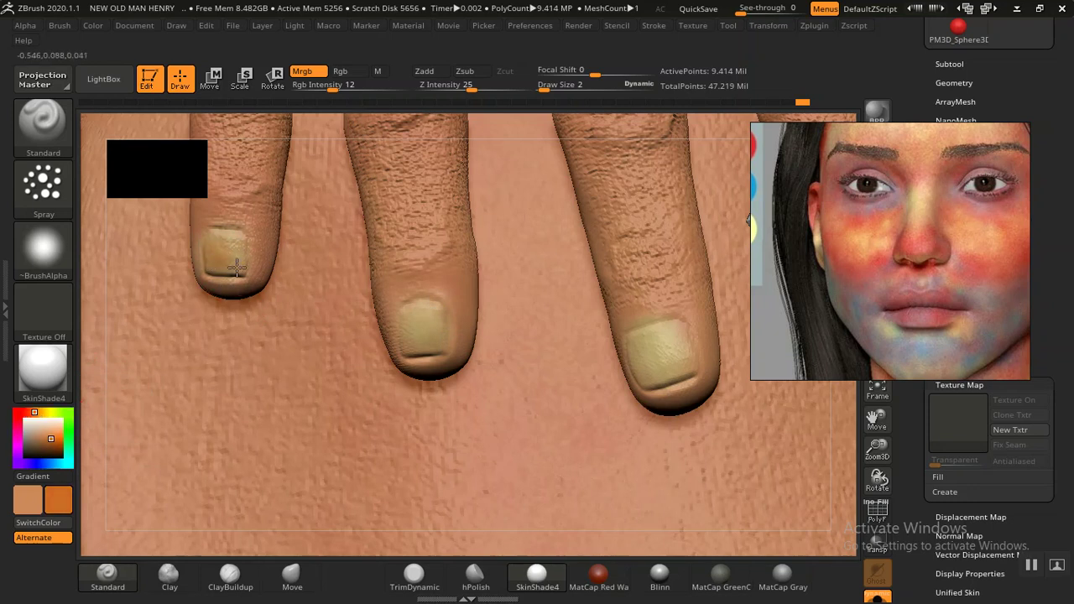
key("ctrl")
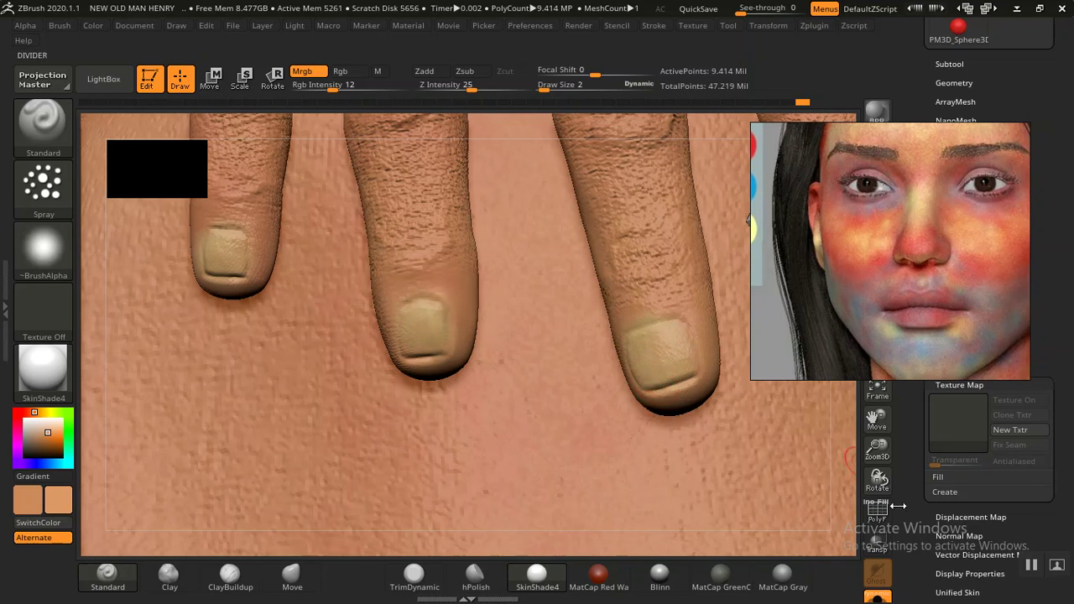
left_click_drag(877, 475, 877, 436)
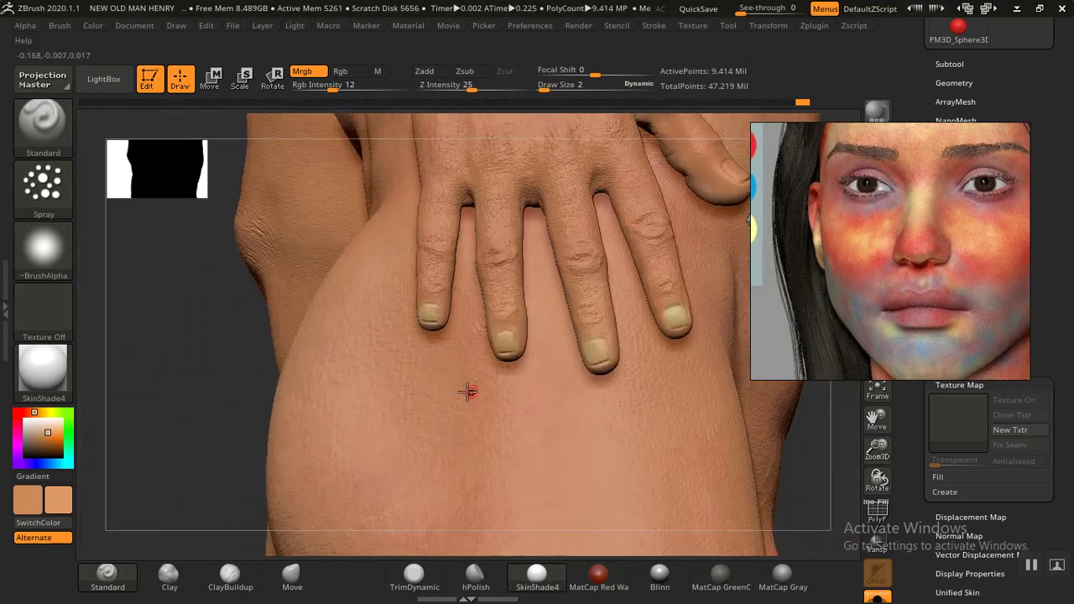
mouse_move(264, 389)
left_mouse_down()
mouse_move(234, 408)
mouse_move(302, 398)
left_mouse_up()
mouse_move(314, 361)
left_mouse_down()
mouse_move(322, 345)
mouse_move(340, 405)
mouse_move(422, 520)
left_mouse_up()
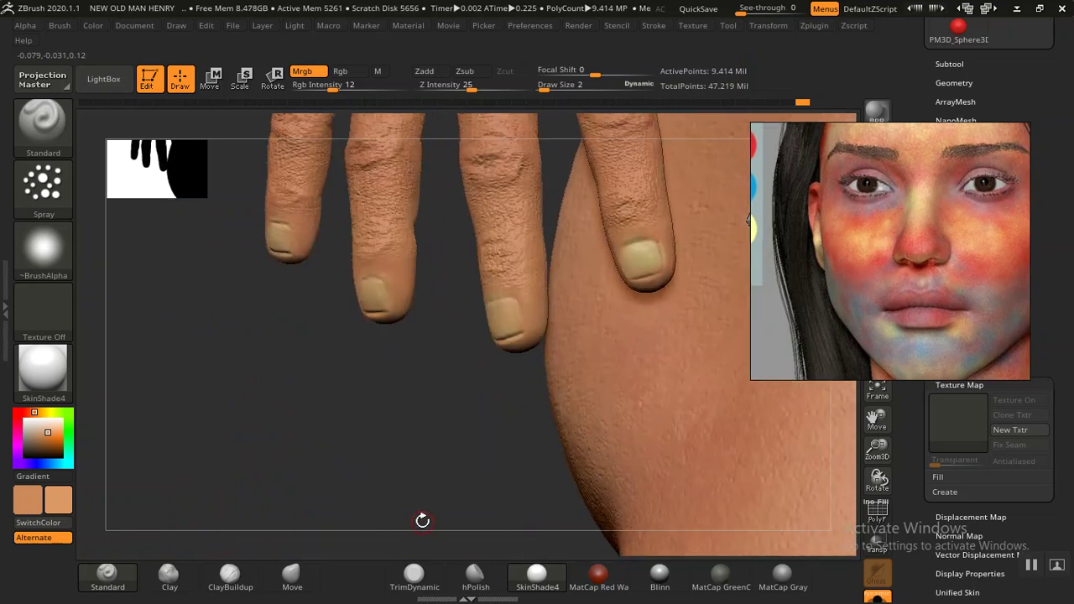
Step: Orbit around the hand on the hip to check every nail, including the thumb
mouse_move(383, 529)
left_mouse_down()
mouse_move(389, 551)
mouse_move(412, 469)
left_mouse_up()
mouse_move(291, 427)
left_mouse_down()
mouse_move(281, 482)
mouse_move(259, 434)
mouse_move(164, 370)
mouse_move(142, 386)
mouse_move(592, 365)
mouse_move(566, 408)
left_mouse_up()
left_click_drag(627, 422, 556, 484)
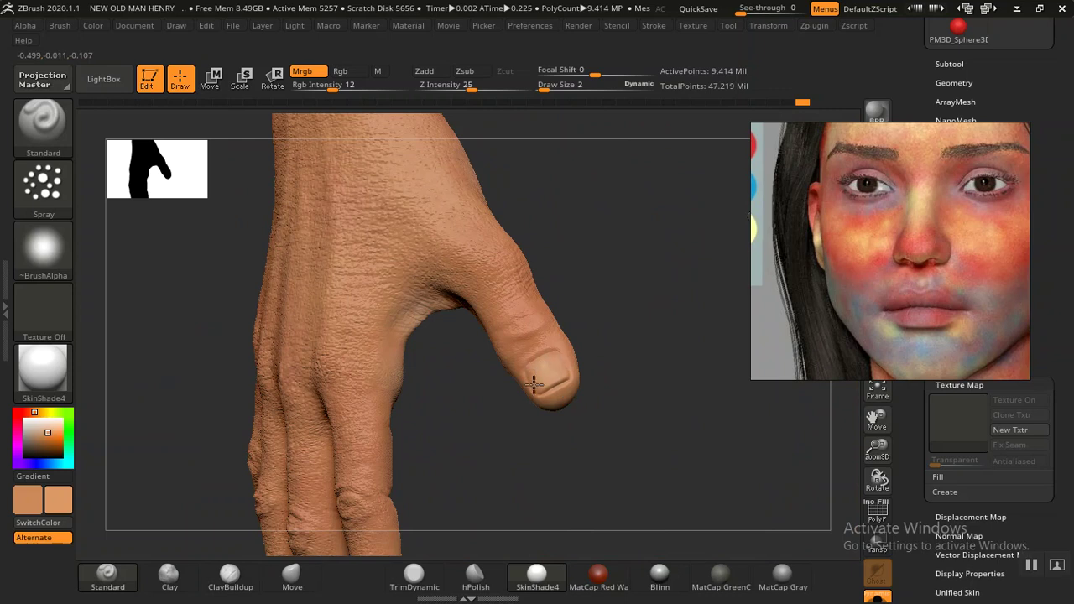
mouse_move(568, 427)
left_mouse_down()
mouse_move(568, 378)
mouse_move(205, 409)
left_mouse_up()
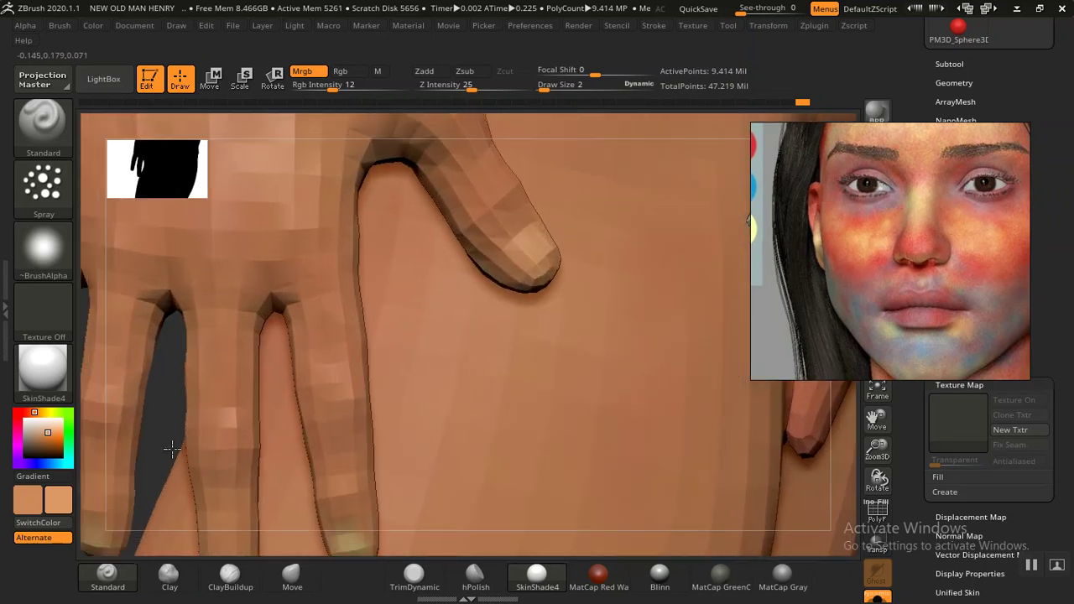
mouse_move(218, 340)
left_mouse_down()
mouse_move(420, 324)
mouse_move(491, 431)
left_mouse_up()
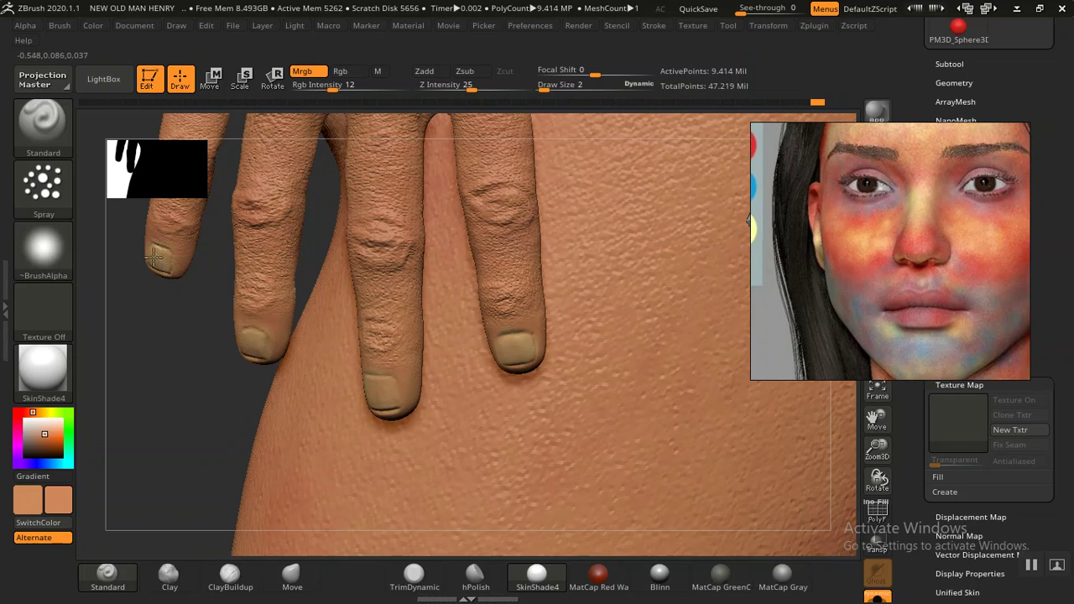
Step: Move the view up the torso to a three-quarter view of the face
mouse_move(179, 404)
left_mouse_down()
mouse_move(420, 331)
mouse_move(556, 364)
mouse_move(510, 324)
mouse_move(635, 369)
mouse_move(618, 388)
mouse_move(599, 342)
mouse_move(486, 319)
mouse_move(577, 344)
mouse_move(199, 462)
mouse_move(651, 317)
mouse_move(635, 302)
mouse_move(643, 273)
mouse_move(630, 305)
mouse_move(427, 259)
mouse_move(358, 202)
mouse_move(301, 328)
left_mouse_up()
mouse_move(615, 334)
left_mouse_down()
mouse_move(695, 367)
mouse_move(400, 288)
mouse_move(143, 479)
mouse_move(370, 219)
mouse_move(283, 348)
mouse_move(503, 311)
left_mouse_up()
mouse_move(713, 244)
left_mouse_down("alt")
mouse_move(633, 353)
mouse_move(641, 343)
mouse_move(624, 450)
mouse_move(651, 450)
mouse_move(525, 371)
mouse_move(419, 228)
left_mouse_up("alt")
mouse_move(216, 453)
left_mouse_down("shift")
mouse_move(504, 394)
mouse_move(562, 423)
left_mouse_up("shift")
left_click_drag(681, 439, 693, 435)
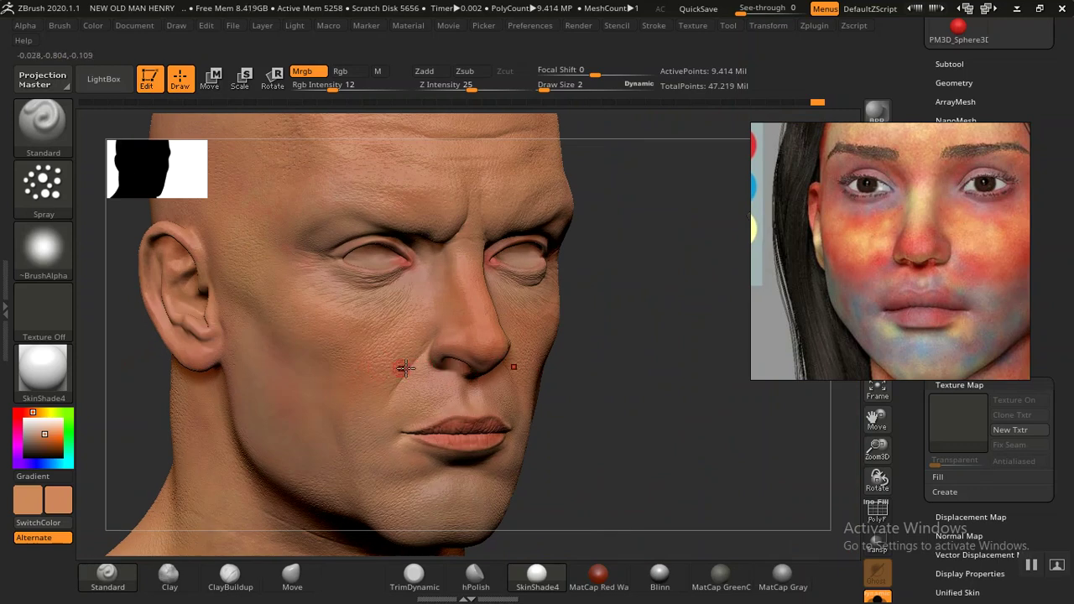
Step: Orbit around the body, chest and skull to inspect the polypaint from several angles
mouse_move(630, 386)
left_mouse_down()
mouse_move(662, 388)
mouse_move(472, 360)
mouse_move(372, 362)
mouse_move(506, 350)
mouse_move(601, 360)
mouse_move(606, 422)
mouse_move(631, 288)
mouse_move(618, 390)
mouse_move(590, 220)
mouse_move(580, 523)
mouse_move(587, 367)
mouse_move(609, 361)
mouse_move(626, 411)
mouse_move(652, 209)
mouse_move(621, 542)
mouse_move(617, 325)
left_mouse_up()
mouse_move(619, 256)
left_mouse_down()
mouse_move(621, 468)
mouse_move(607, 416)
left_mouse_up()
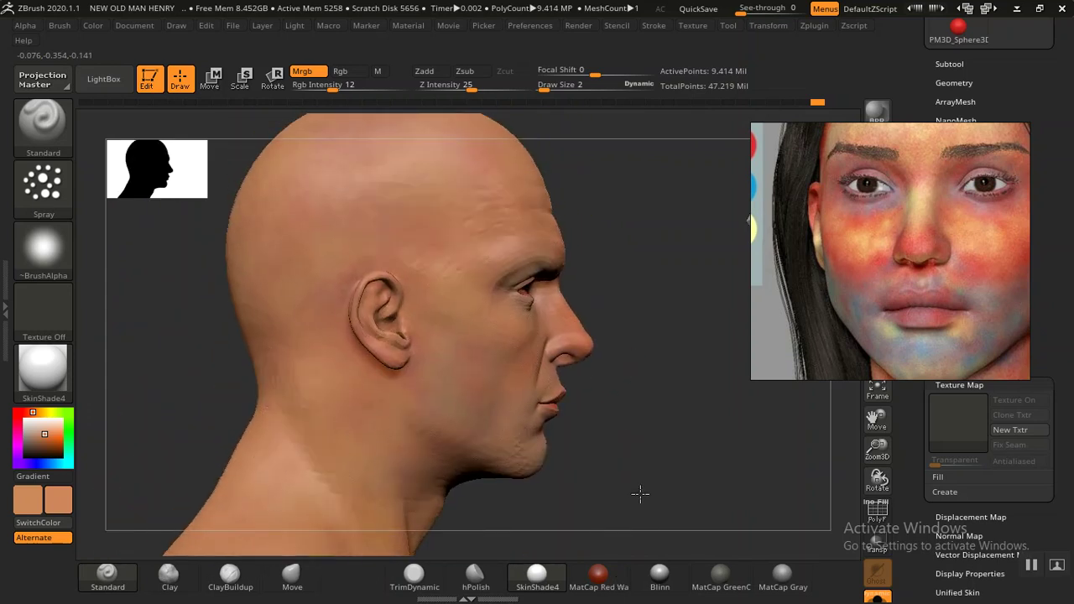
left_click_drag(640, 492, 625, 381)
mouse_move(619, 309)
left_mouse_down()
mouse_move(647, 338)
mouse_move(643, 352)
mouse_move(546, 316)
mouse_move(553, 323)
left_mouse_up()
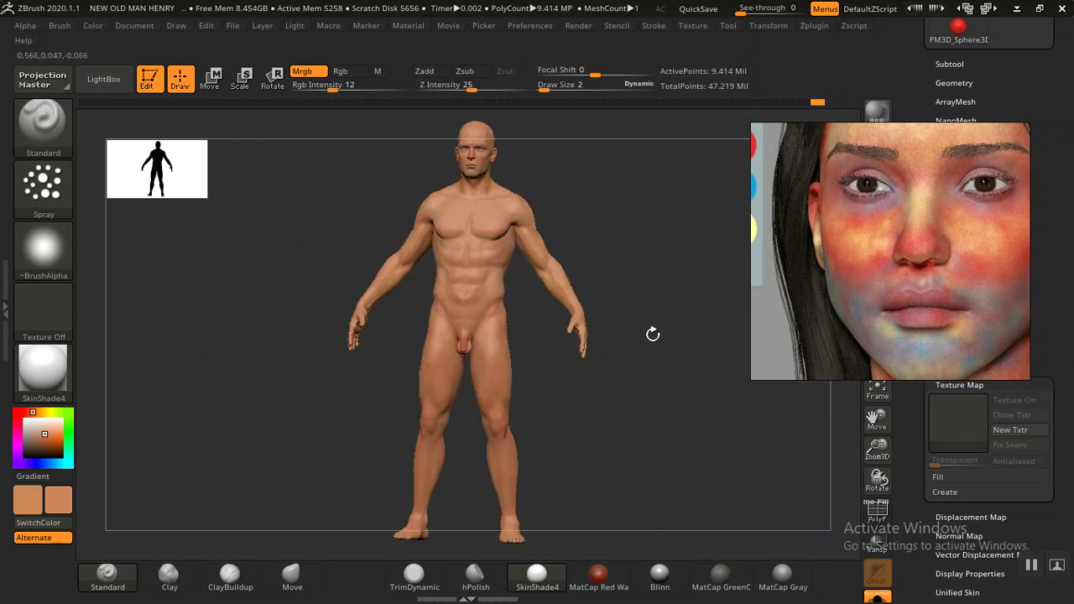
left_click_drag(662, 324, 491, 377, "alt")
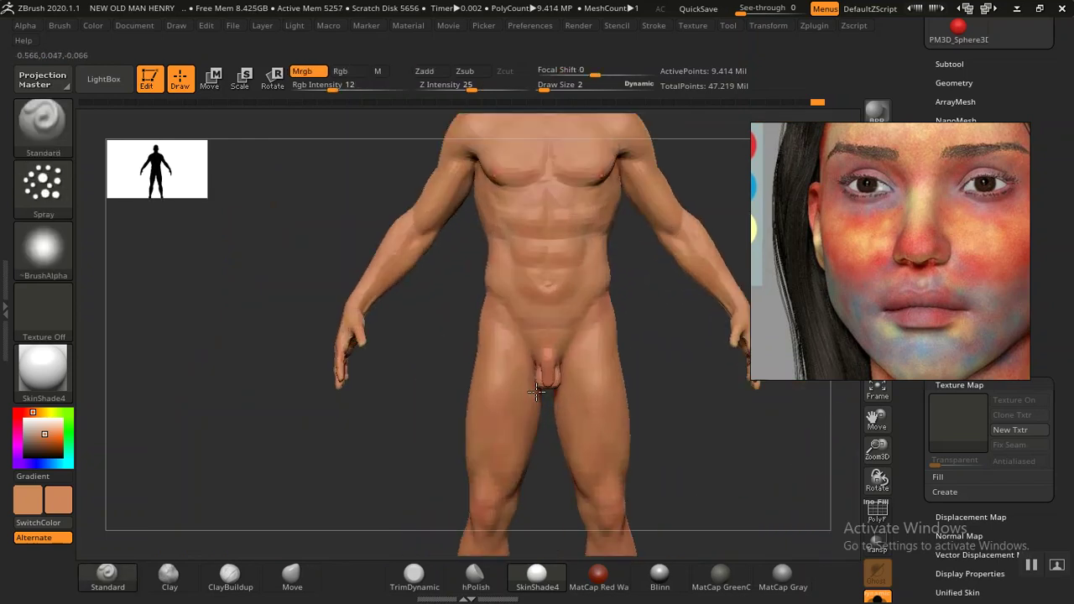
mouse_move(633, 272)
left_mouse_down()
mouse_move(556, 499)
mouse_move(546, 324)
mouse_move(546, 501)
mouse_move(543, 313)
mouse_move(575, 463)
mouse_move(388, 235)
mouse_move(391, 316)
mouse_move(229, 379)
mouse_move(455, 359)
left_mouse_up()
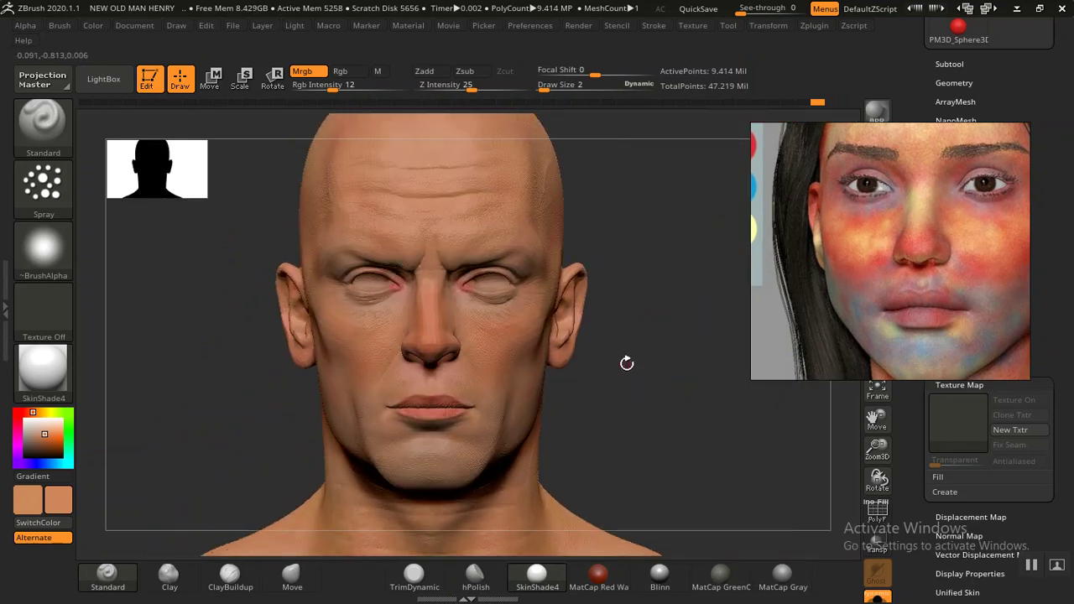
mouse_move(630, 351)
left_mouse_down()
mouse_move(609, 408)
mouse_move(623, 367)
mouse_move(635, 412)
mouse_move(527, 332)
left_mouse_up()
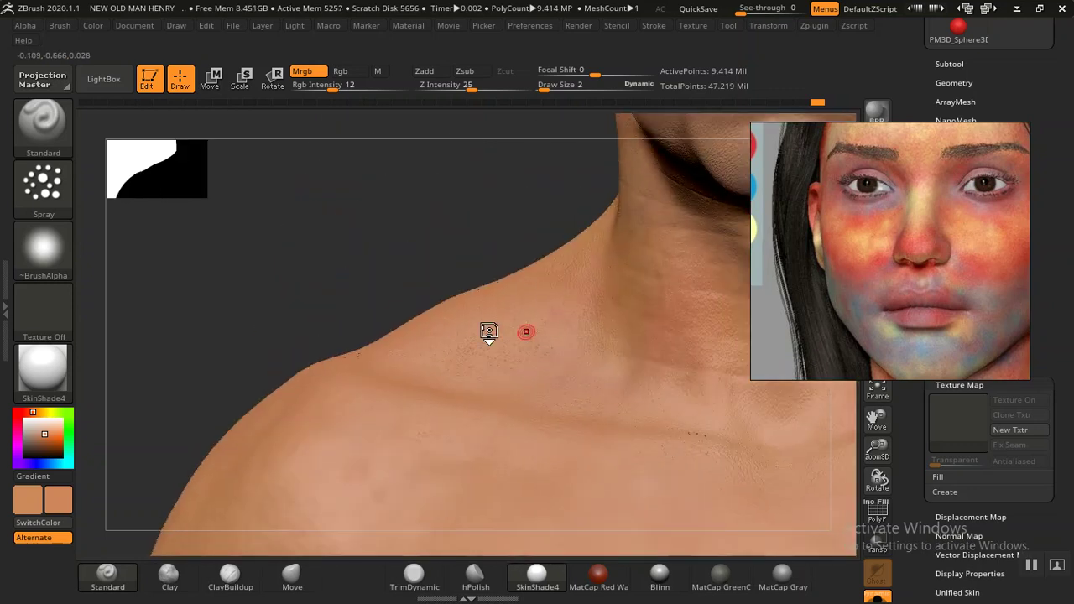
Step: Switch to Move transpose, frame the face frontally and move the reference photo aside
key("w")
mouse_move(427, 257)
left_mouse_down()
mouse_move(355, 402)
mouse_move(569, 280)
left_mouse_up()
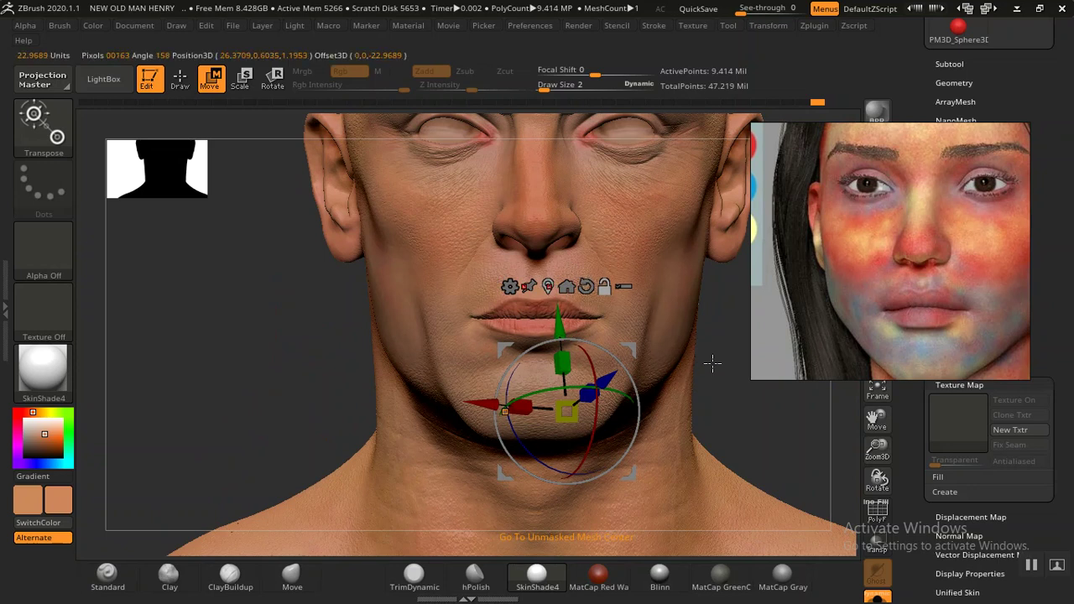
left_click_drag(712, 362, 705, 361)
mouse_move(343, 336)
left_mouse_down()
mouse_move(276, 345)
mouse_move(232, 438)
mouse_move(214, 412)
mouse_move(493, 352)
left_mouse_up()
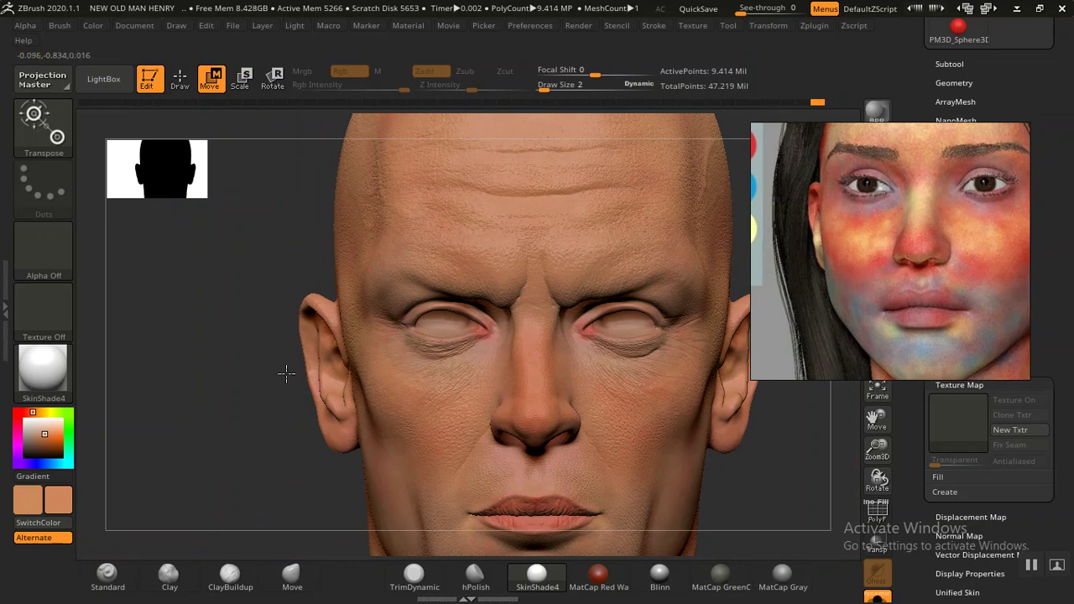
mouse_move(861, 365)
left_mouse_down()
mouse_move(796, 294)
mouse_move(870, 290)
left_mouse_up()
left_click_drag(804, 451, 799, 453)
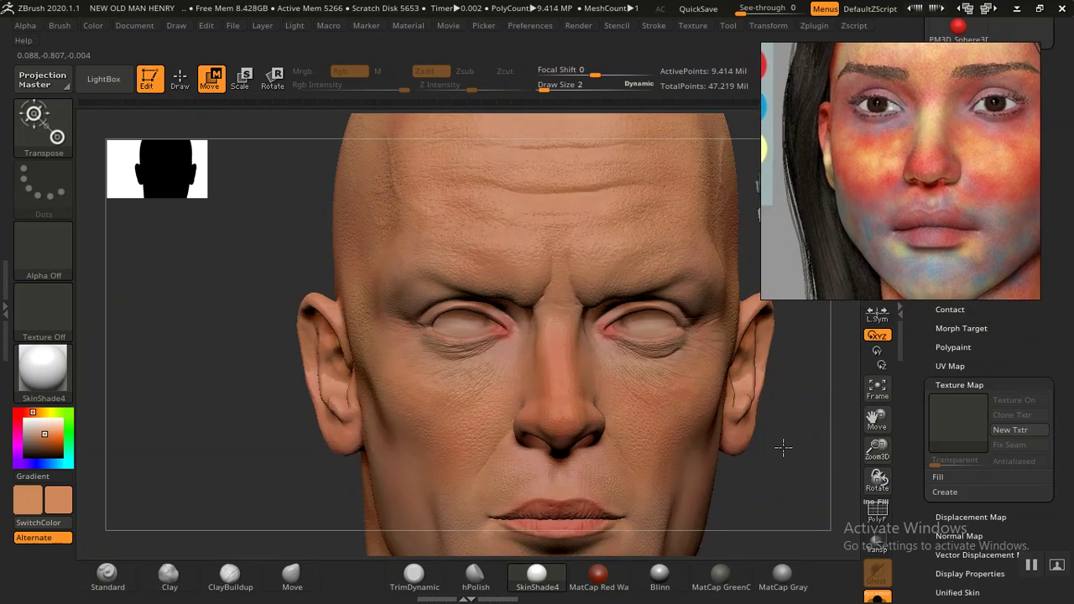
Step: Drop the head to its lowest subdivision and save, overwriting NEW OLD MAN HENRY.ZPR
key("shift+d")
key("shift+d")
key("shift+d")
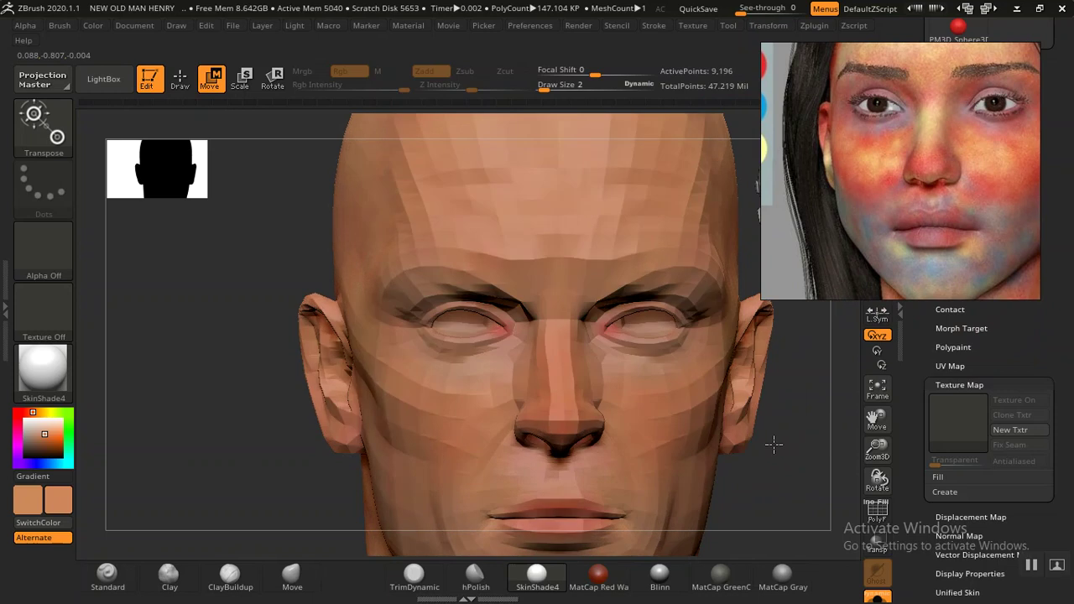
key("ctrl")
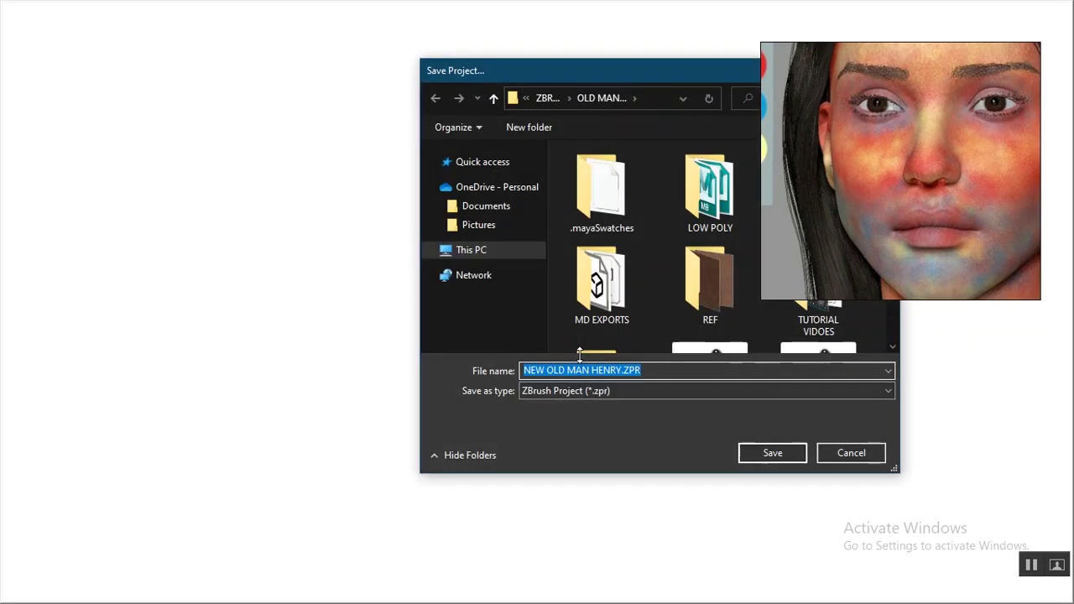
left_click(773, 453)
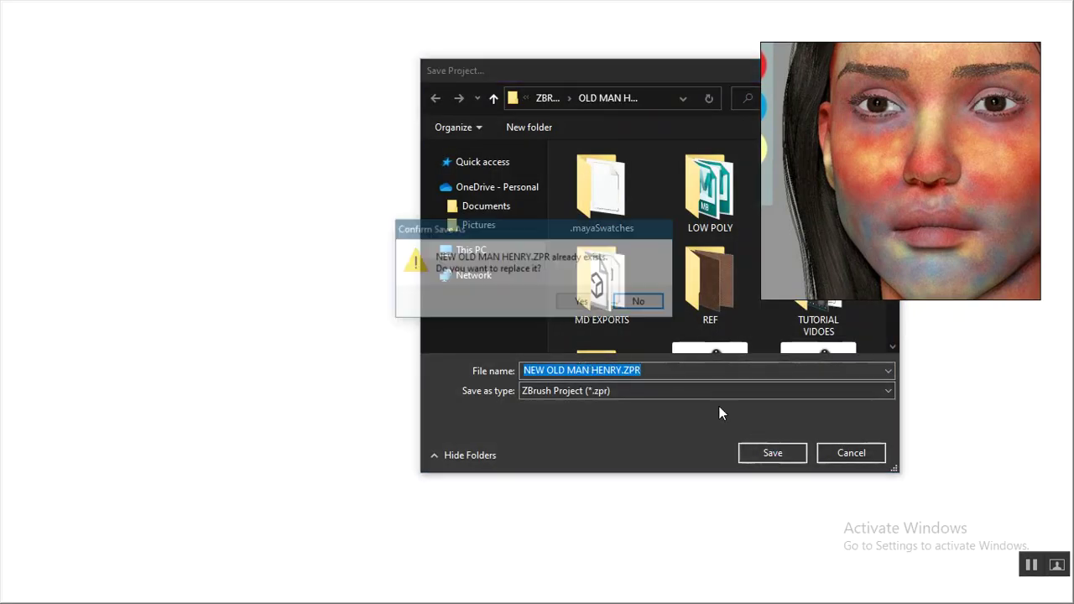
left_click(583, 303)
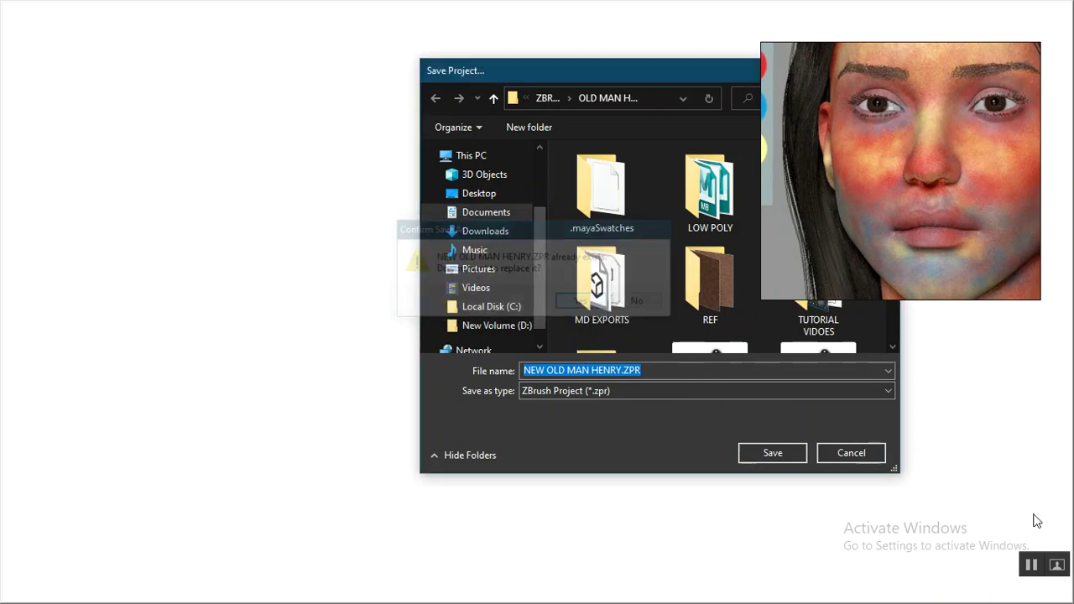
mouse_move(803, 448)
left_mouse_down()
mouse_move(779, 475)
mouse_move(800, 462)
mouse_move(781, 465)
left_mouse_up()
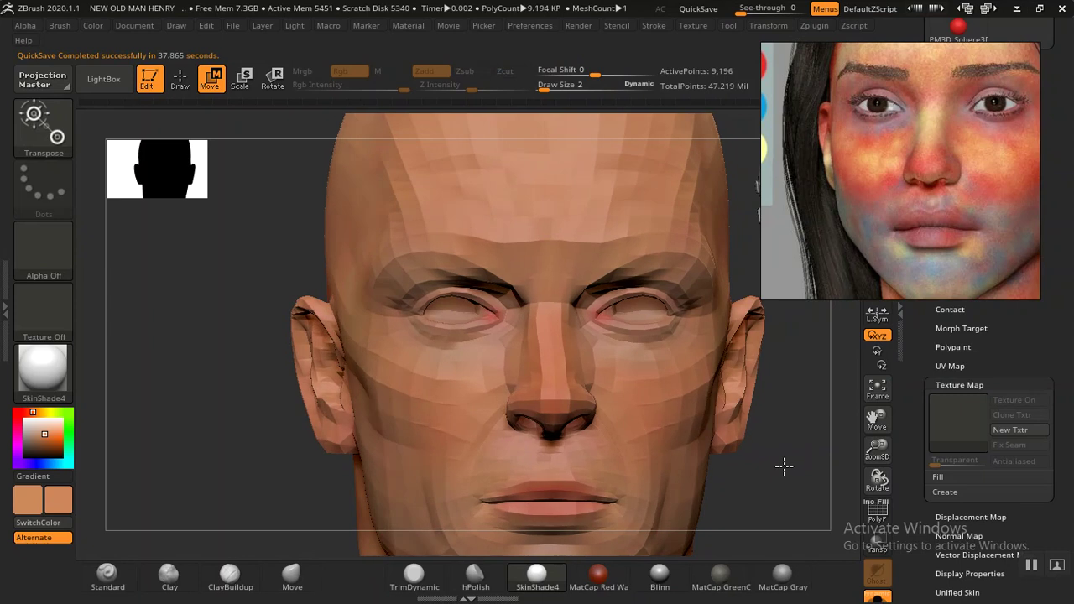
Step: Step back up to the highest subdivision, frame the body and return to Standard brush painting
key("d")
key("d")
key("d")
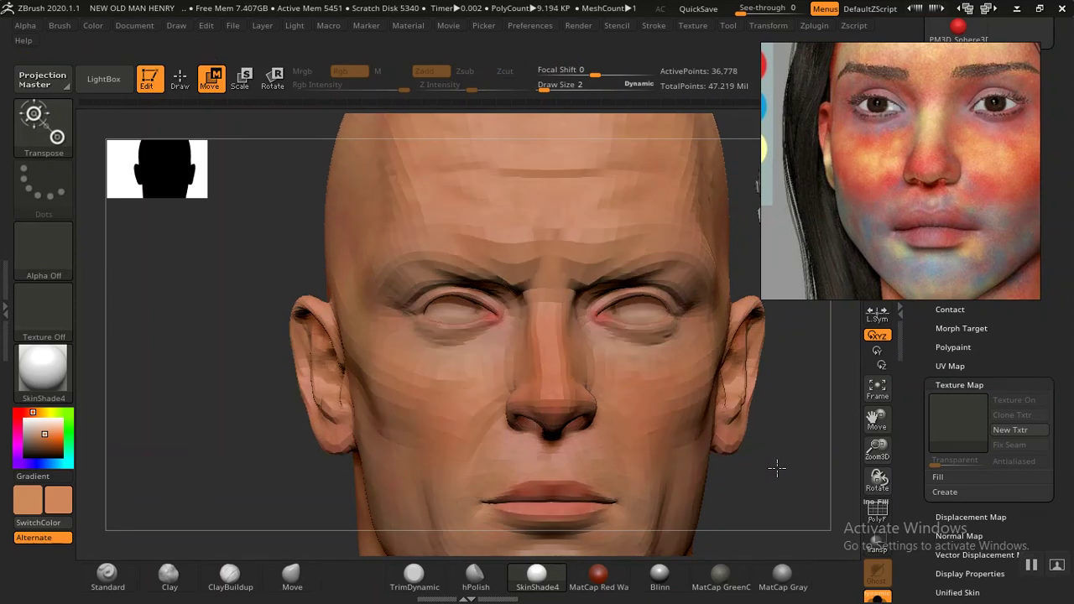
key("d")
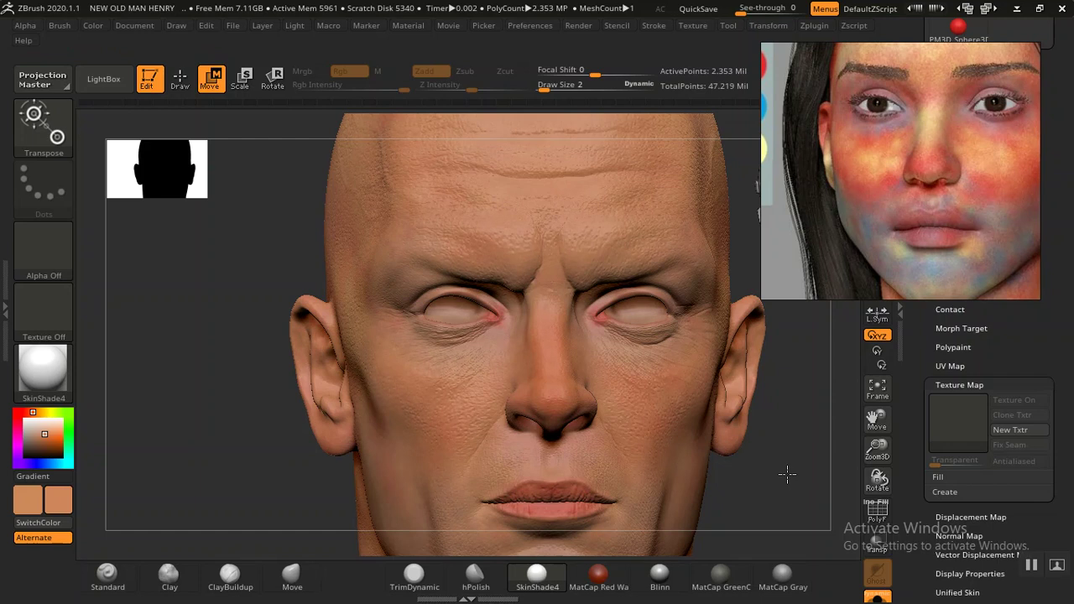
key("d")
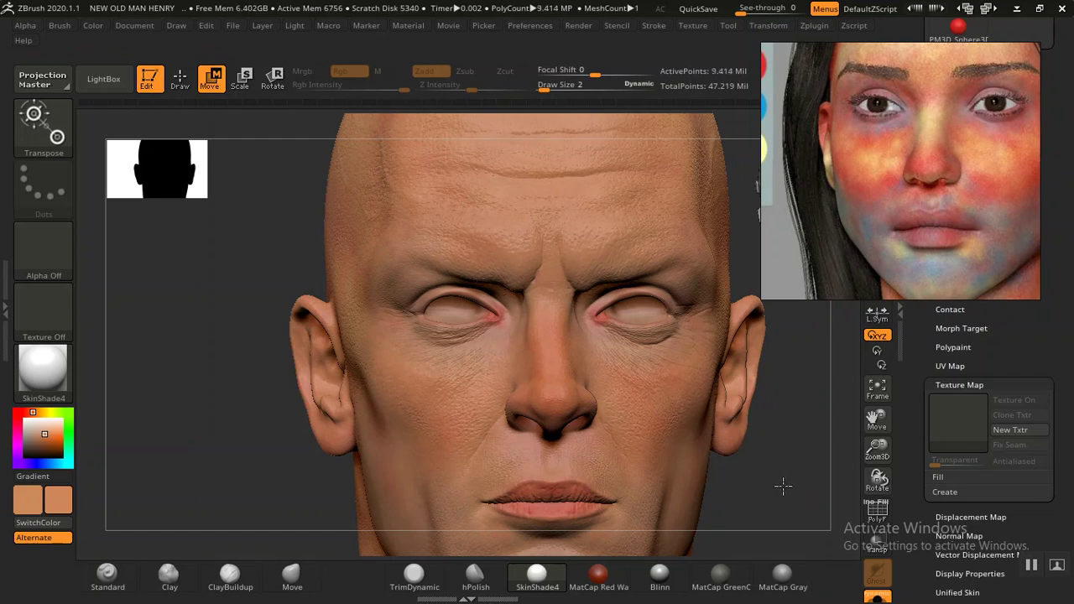
left_click_drag(783, 484, 775, 493)
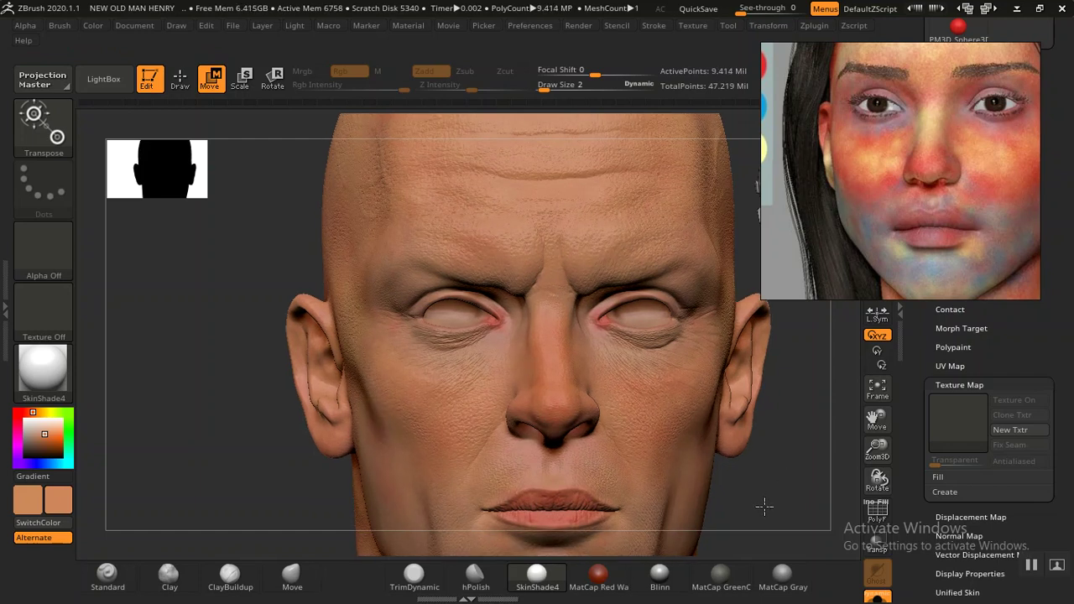
key("f")
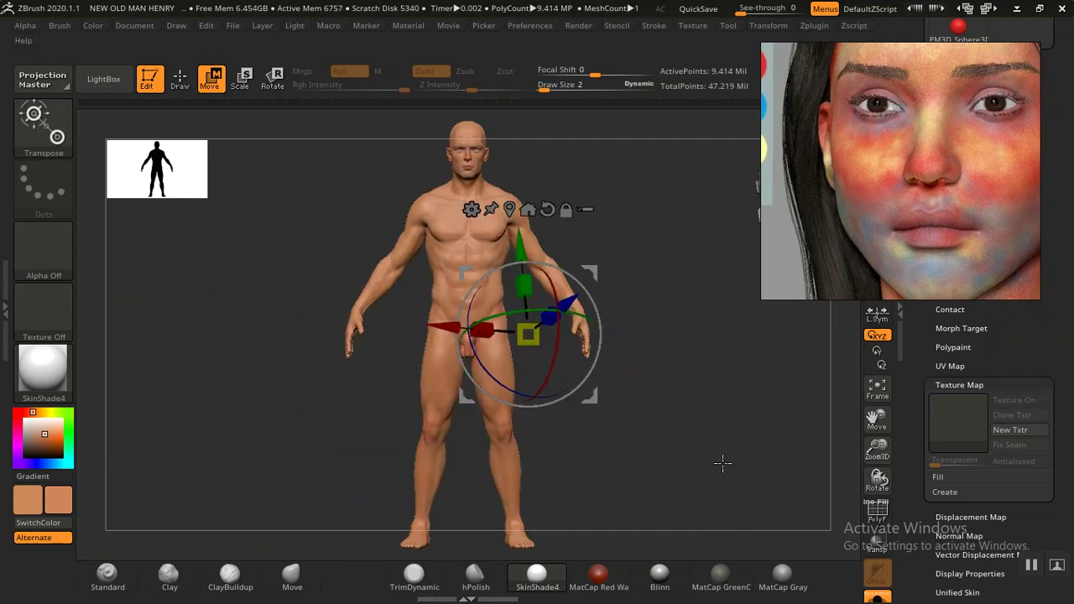
key("q")
mouse_move(710, 477)
left_mouse_down("alt")
mouse_move(726, 459)
mouse_move(727, 431)
mouse_move(745, 445)
mouse_move(769, 509)
mouse_move(722, 474)
mouse_move(729, 489)
mouse_move(669, 482)
mouse_move(688, 433)
mouse_move(712, 490)
mouse_move(664, 414)
left_mouse_up("alt")
Step: Sample the skin tone from the torso and raise the Draw Size to 26
mouse_move(46, 431)
left_mouse_down()
mouse_move(279, 275)
mouse_move(378, 265)
left_mouse_up()
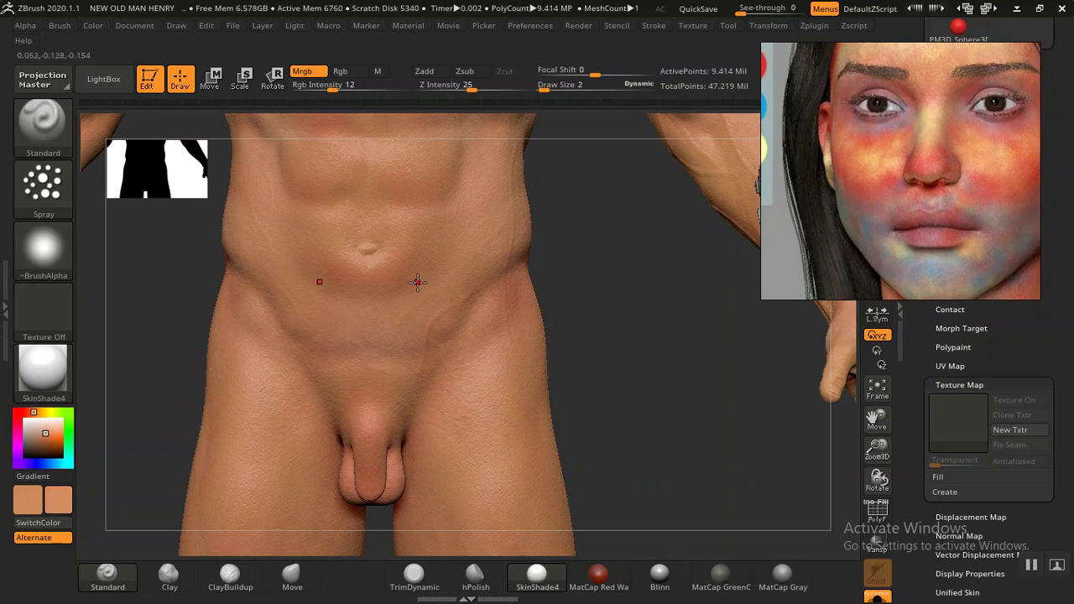
key("bracketright")
key("bracketright")
key("bracketright")
key("bracketright")
key("bracketright")
key("bracketright")
left_click_drag(446, 243, 477, 347, "alt")
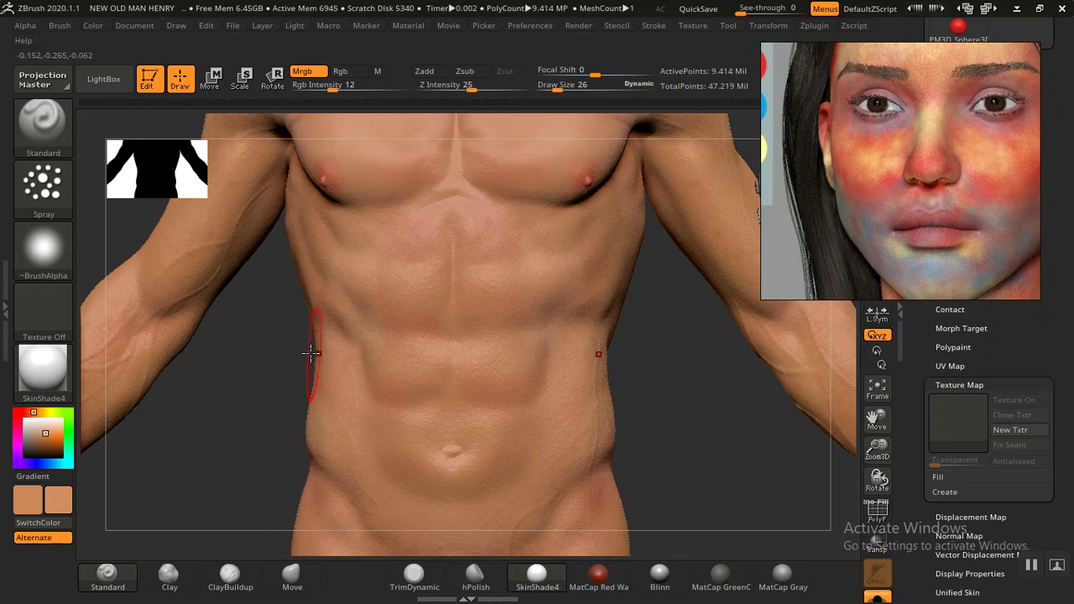
left_click_drag(307, 355, 359, 564, "alt")
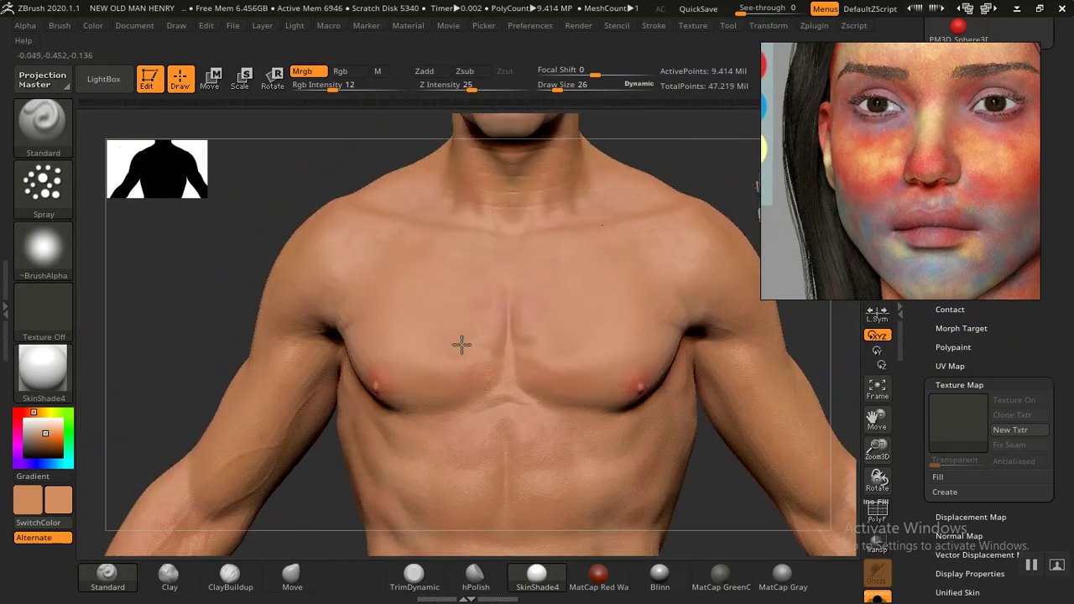
Step: Rotate and zoom around the chest, chin and neck to a frontal face view
mouse_move(204, 359)
left_mouse_down()
mouse_move(180, 371)
mouse_move(407, 383)
left_mouse_up()
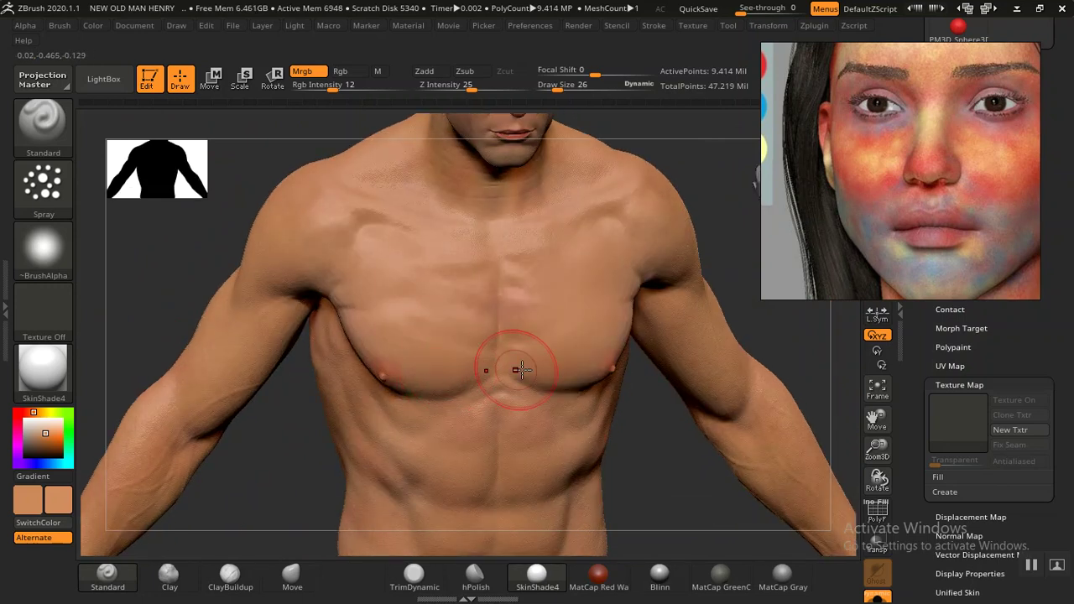
left_click_drag(652, 460, 579, 385)
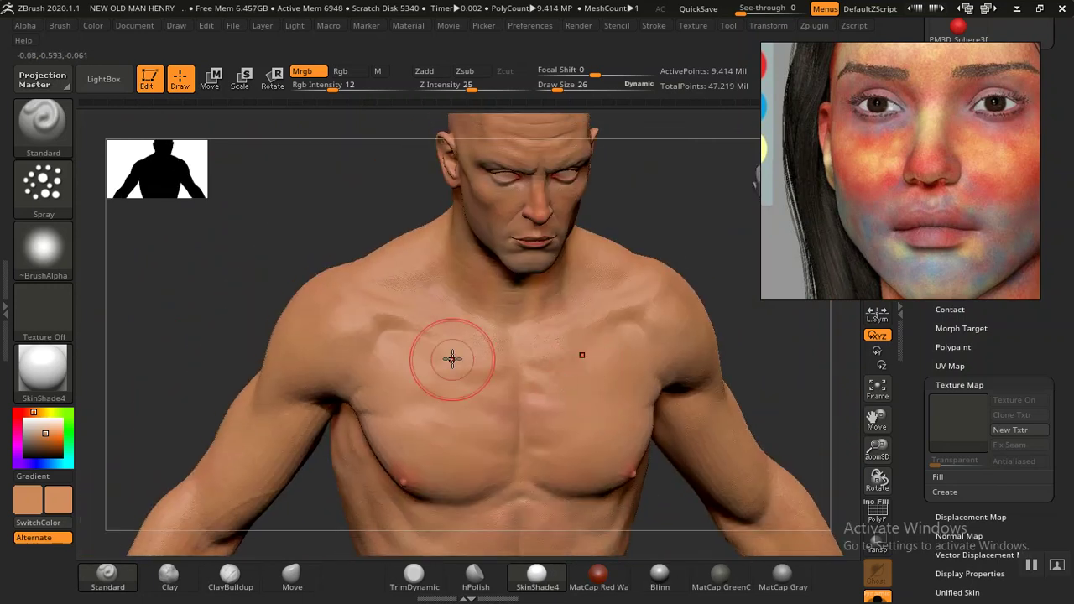
mouse_move(679, 215)
left_mouse_down("alt")
mouse_move(626, 352)
mouse_move(646, 479)
mouse_move(697, 261)
mouse_move(659, 307)
left_mouse_up("alt")
mouse_move(678, 343)
left_mouse_down("alt")
mouse_move(652, 408)
mouse_move(336, 371)
left_mouse_up("alt")
left_click_drag(233, 428, 135, 598, "alt")
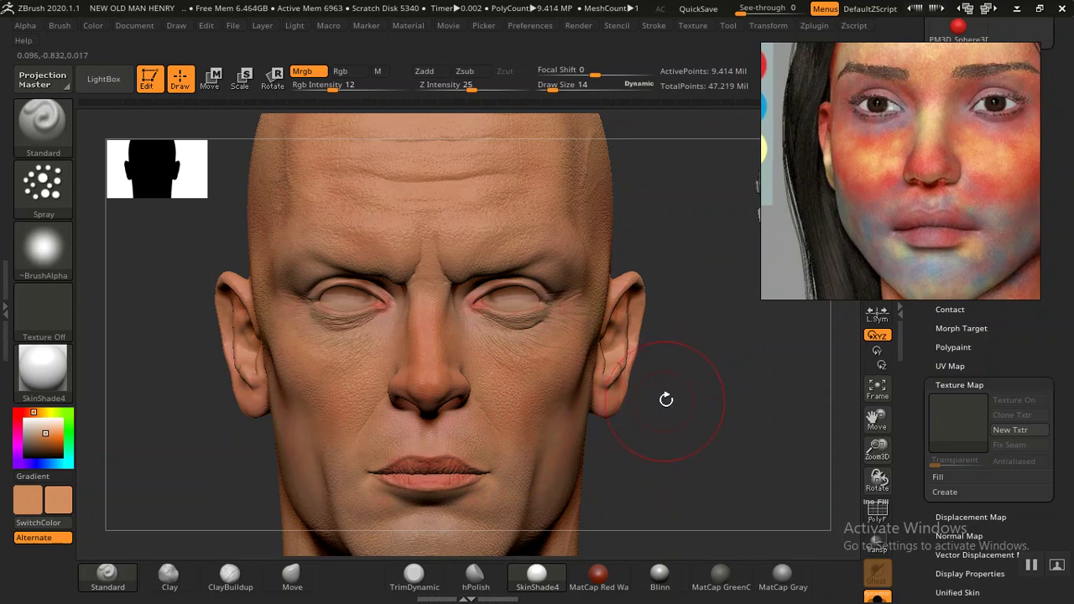
Step: Enable Mask By Cavity under Tool > Masking with ViewMask on, zoomed onto the face
left_click_drag(915, 432, 931, 396)
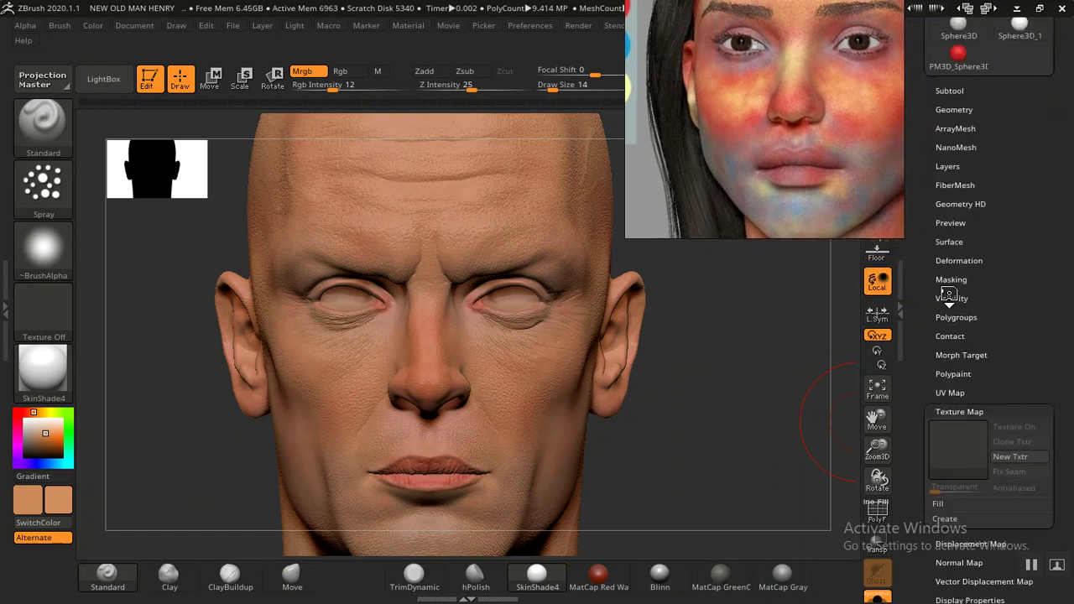
left_click(949, 281)
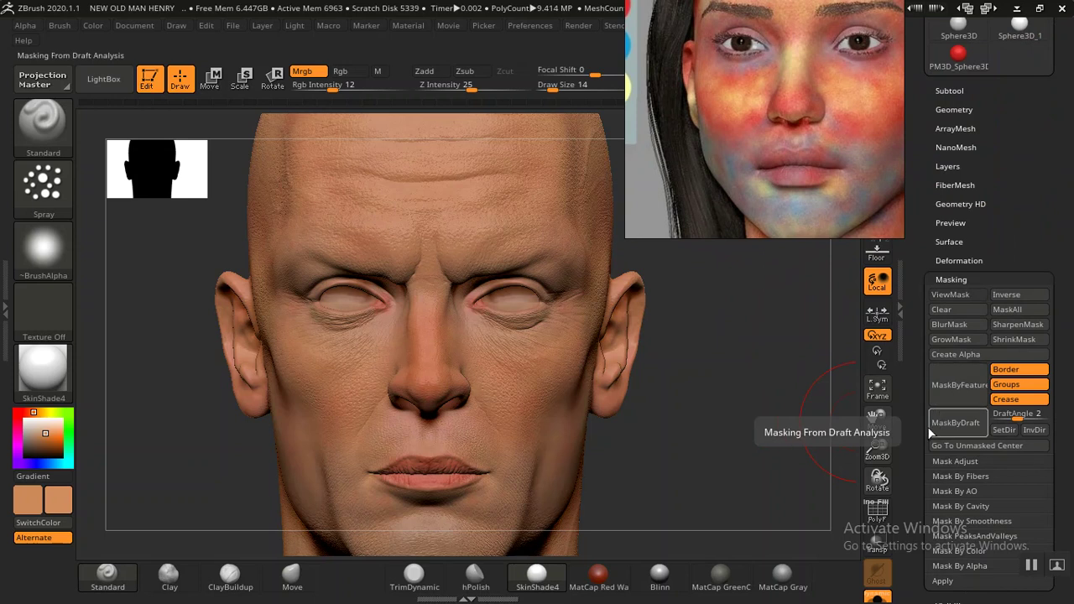
left_click_drag(930, 432, 946, 381)
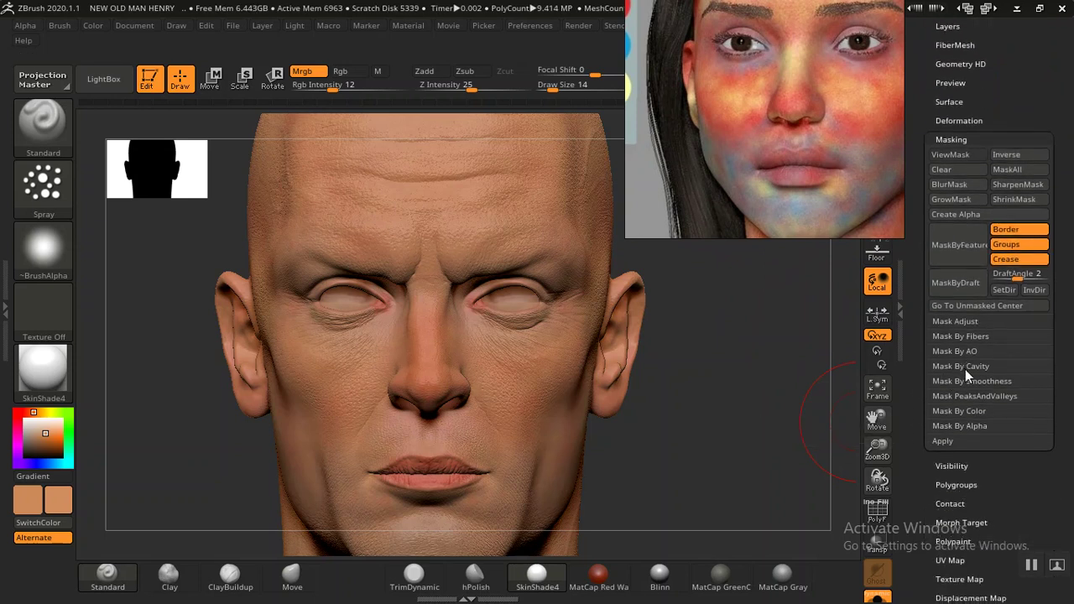
left_click(965, 369)
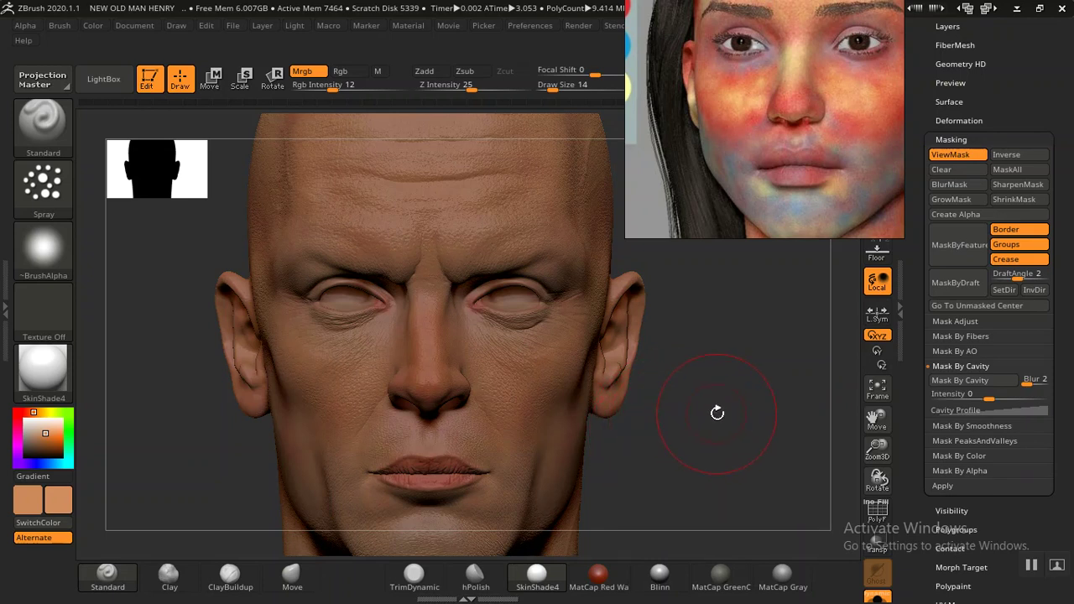
mouse_move(721, 409)
left_mouse_down("alt")
mouse_move(758, 451)
mouse_move(632, 411)
left_mouse_up("alt")
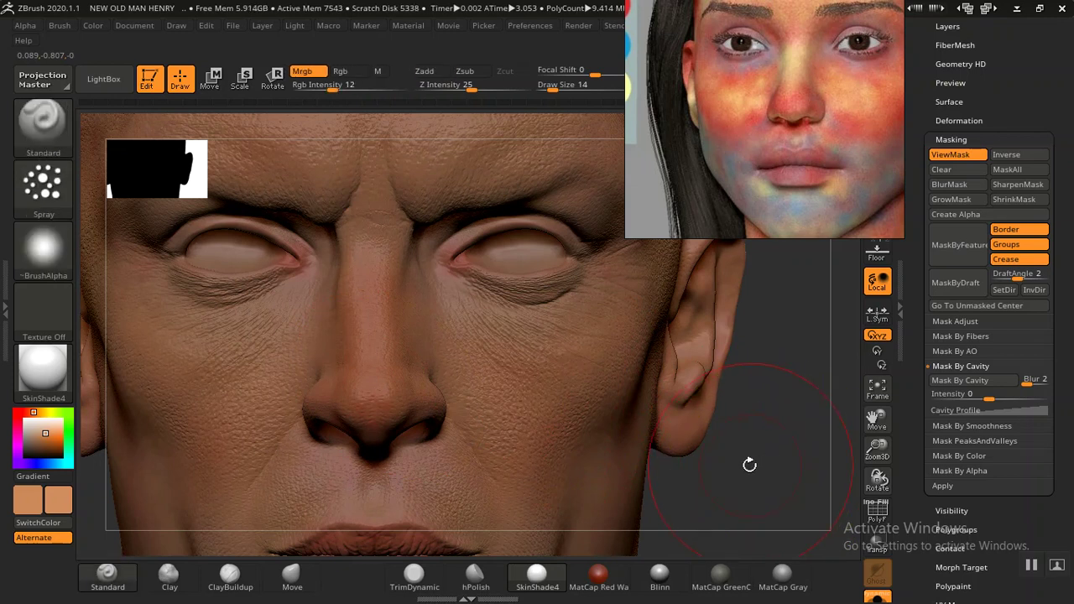
Step: Choose a pinkish red paint colour and shrink the brush for the cheeks
mouse_move(29, 408)
left_mouse_down()
mouse_move(21, 415)
mouse_move(56, 439)
left_mouse_up()
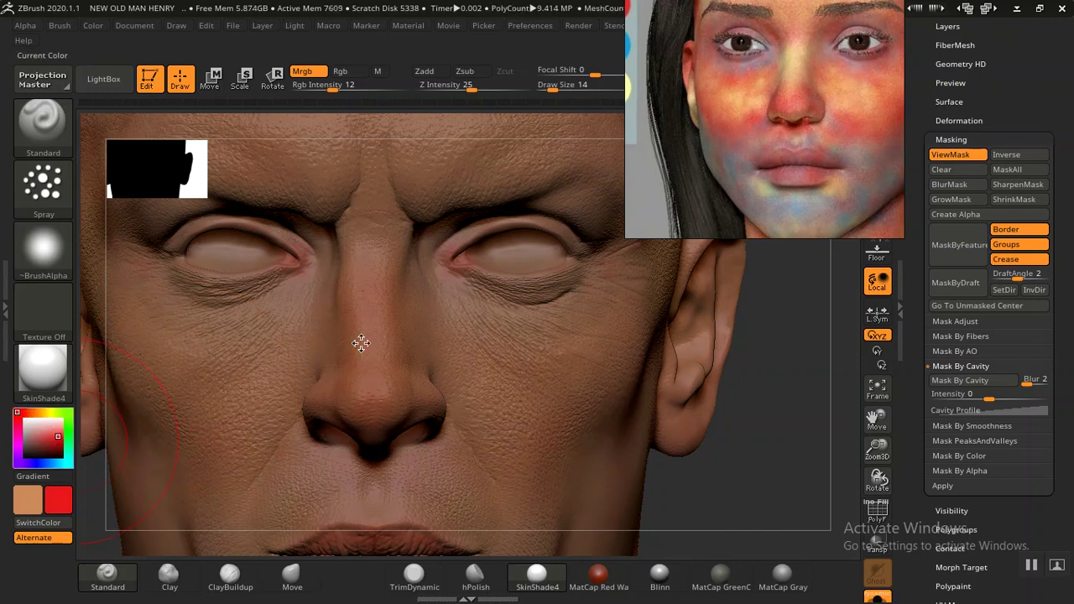
left_click(51, 439)
left_click_drag(51, 439, 50, 427)
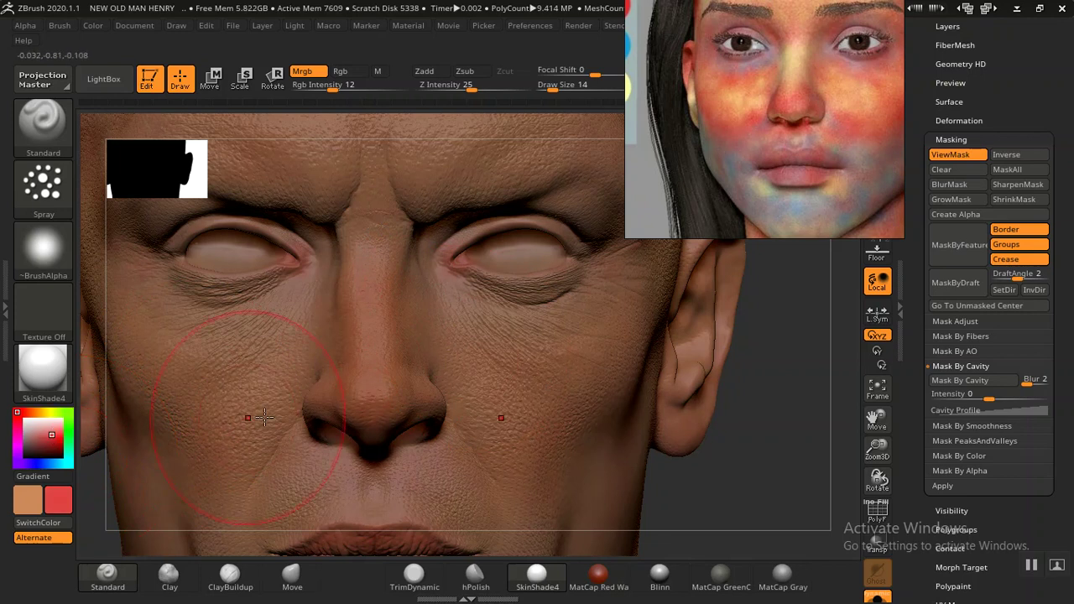
key("bracketleft")
key("shift+d")
left_click_drag(787, 476, 749, 502, "alt")
key("d")
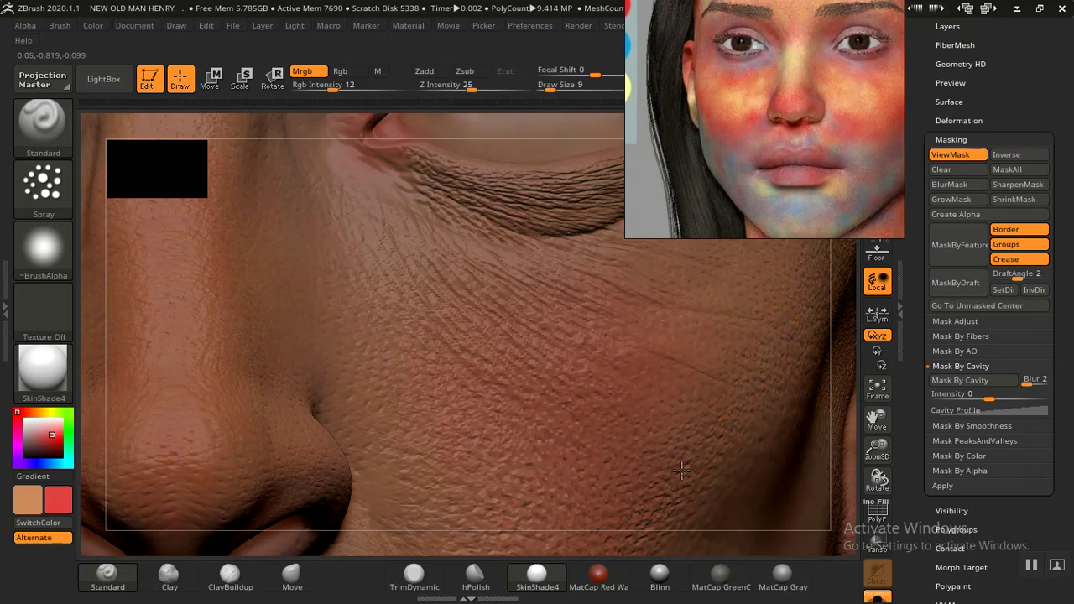
Step: Hide the mask display and lower the Cavity Blur from 2 to 1
key("f")
mouse_move(663, 338)
right_mouse_down("ctrl")
mouse_move(695, 449)
mouse_move(517, 289)
right_mouse_up("ctrl")
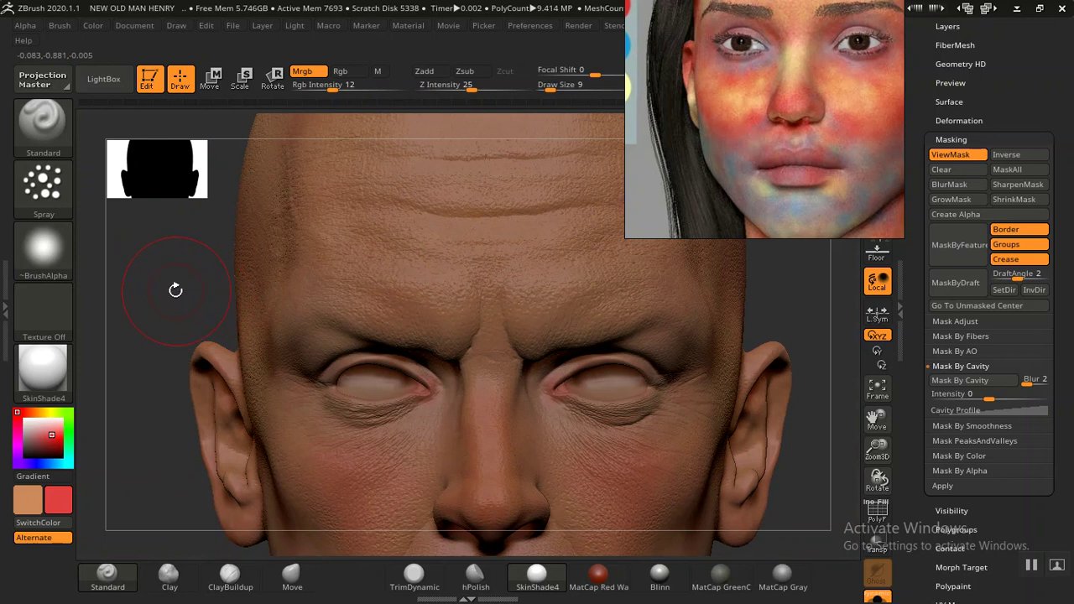
key("ctrl+h")
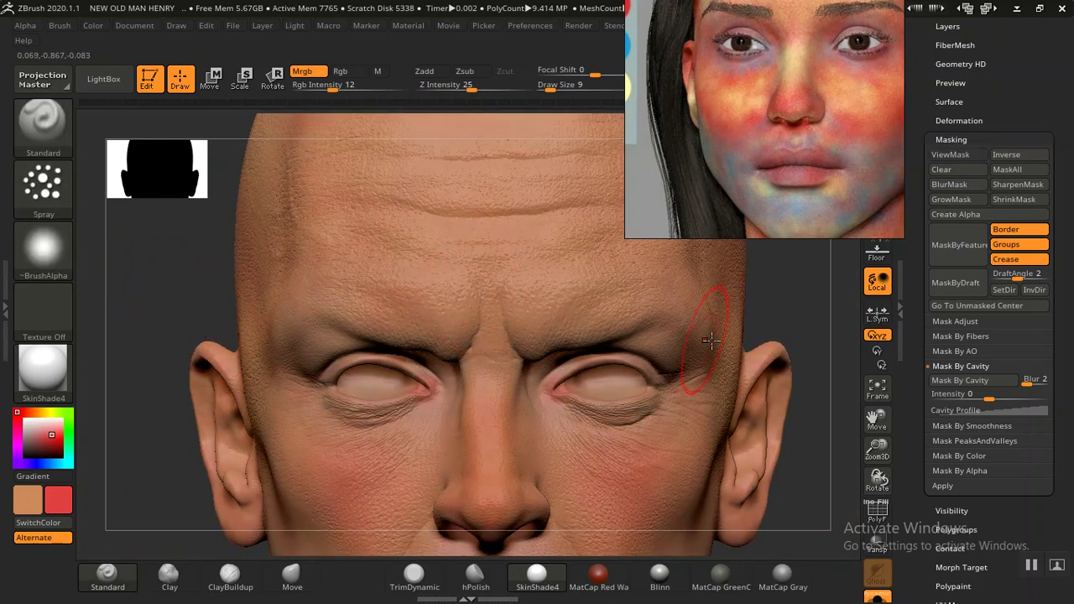
right_click_drag(820, 314, 856, 378, "ctrl")
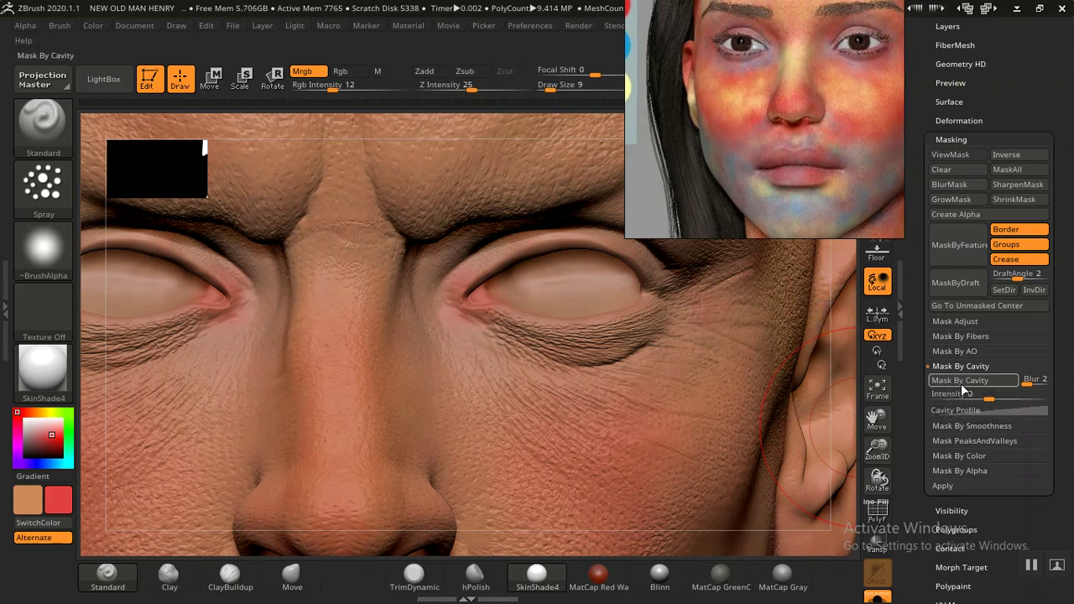
left_click_drag(1032, 382, 1027, 380)
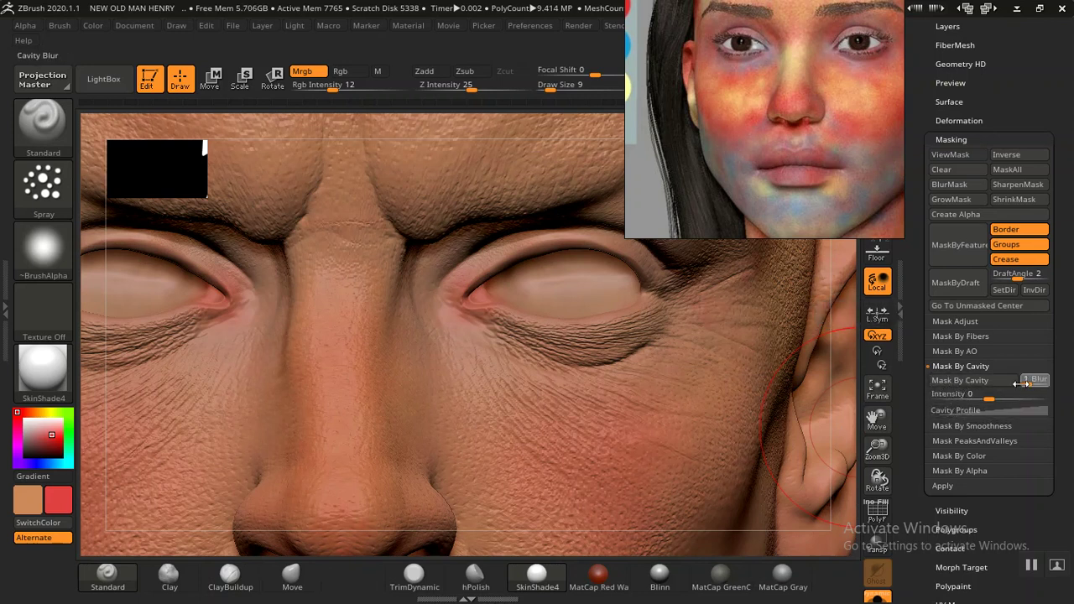
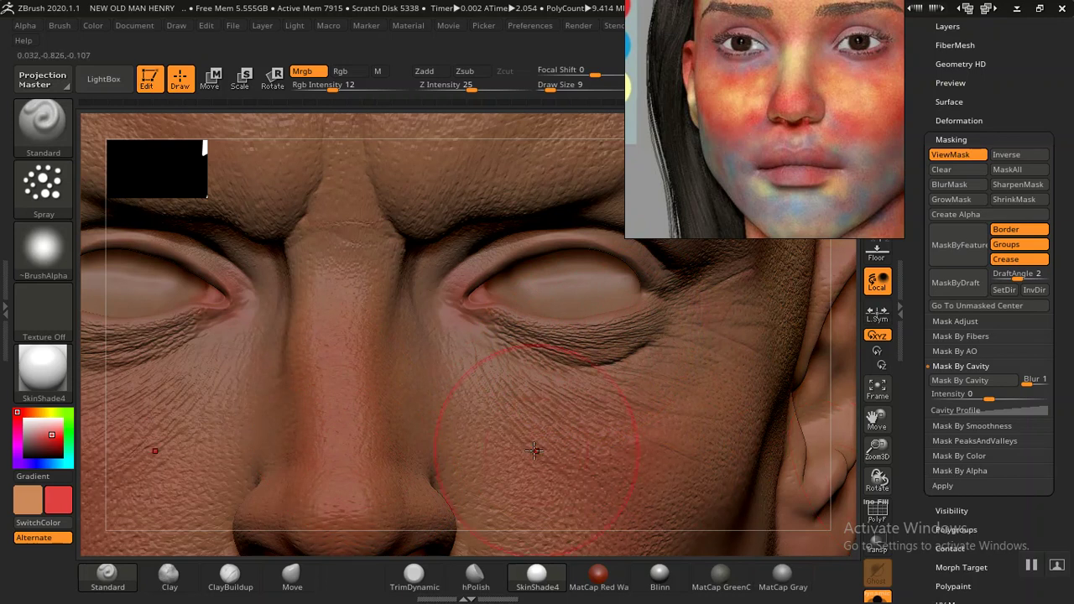
Step: Orbit and zoom over the skull, lips, chin, neck and collarbone to review the skin
mouse_move(877, 449)
left_mouse_down()
mouse_move(864, 421)
mouse_move(690, 412)
mouse_move(663, 438)
left_mouse_up()
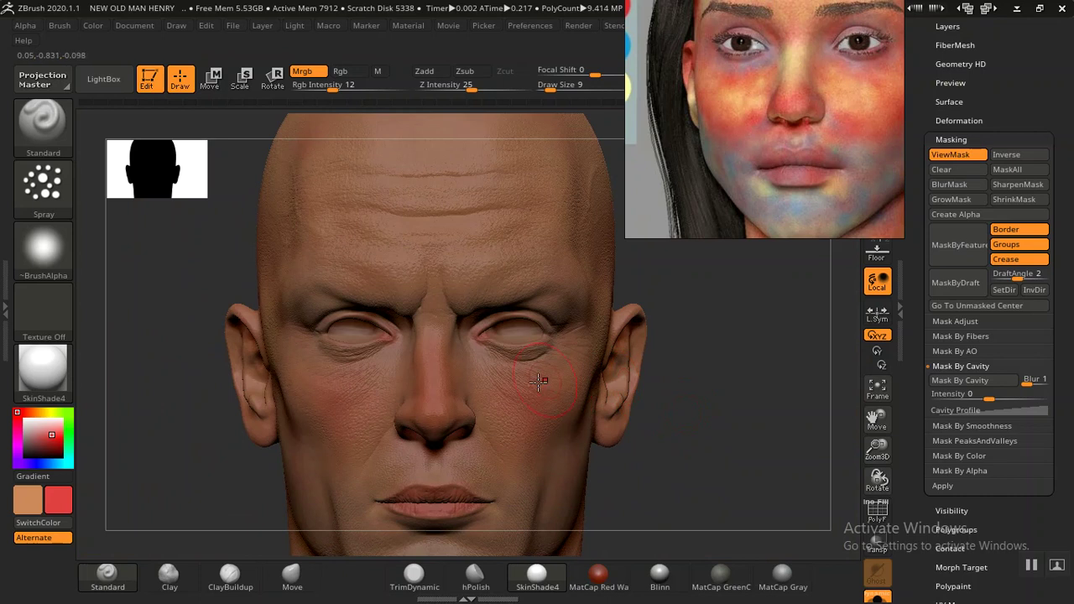
left_click_drag(756, 426, 466, 384)
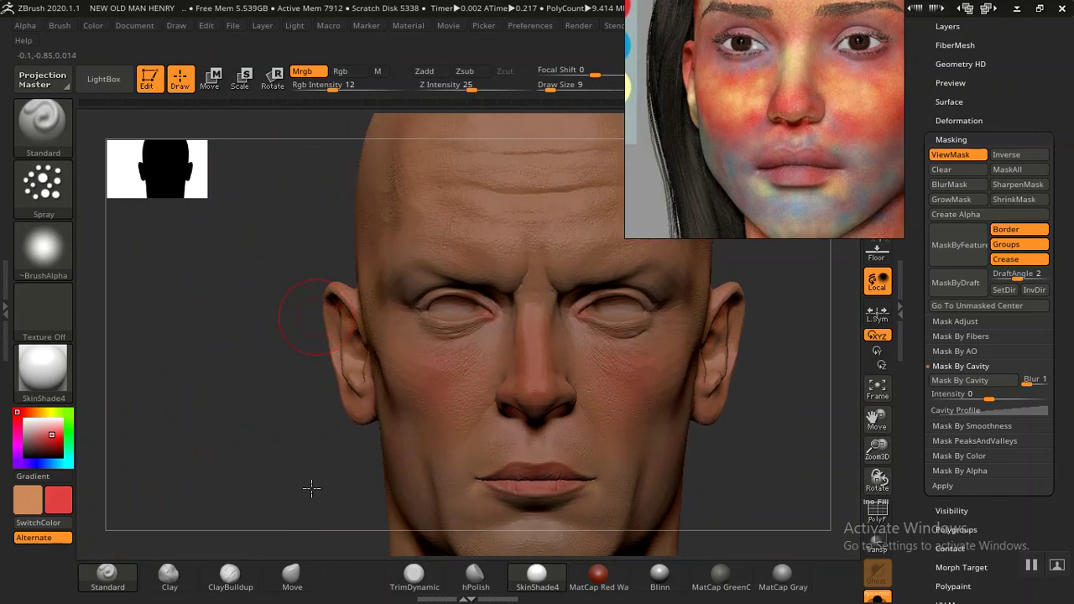
left_click_drag(318, 318, 553, 376)
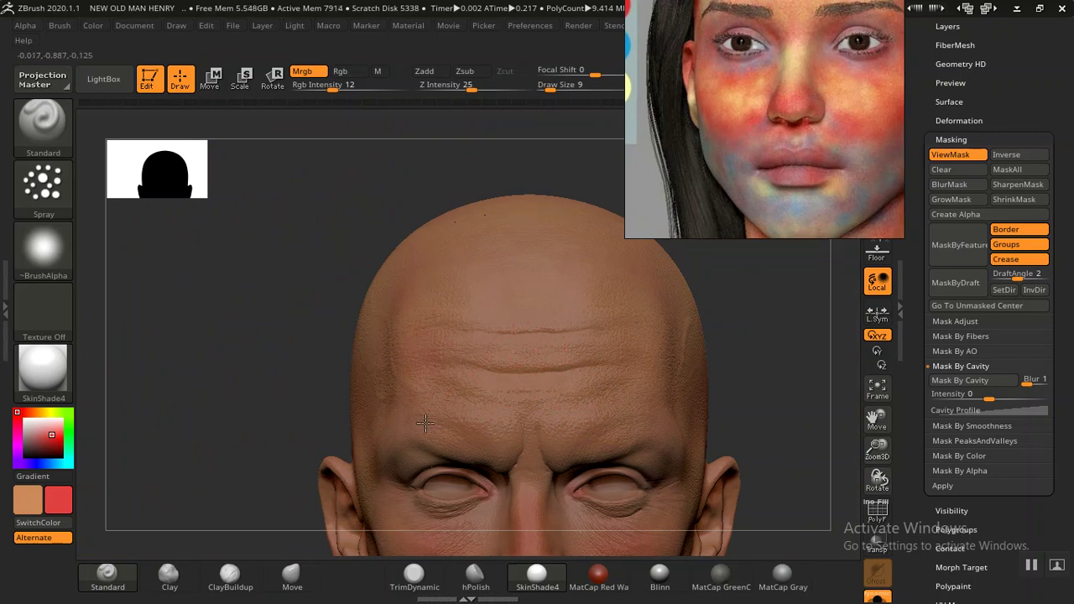
mouse_move(792, 397)
left_mouse_down("alt")
mouse_move(253, 339)
mouse_move(562, 273)
mouse_move(615, 295)
left_mouse_up("alt")
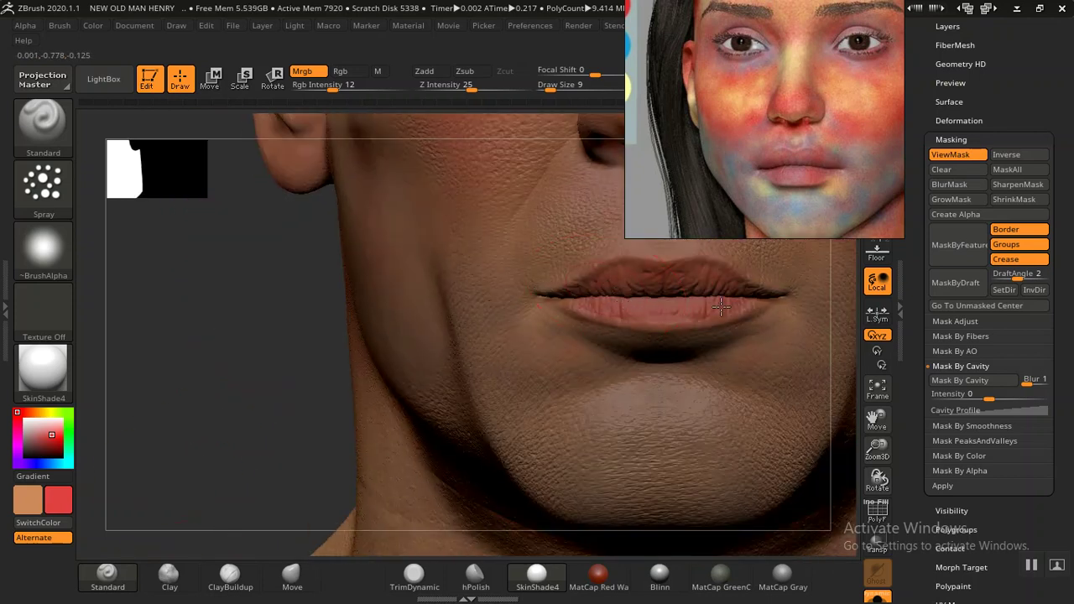
mouse_move(283, 376)
left_mouse_down()
mouse_move(184, 194)
mouse_move(271, 254)
left_mouse_up()
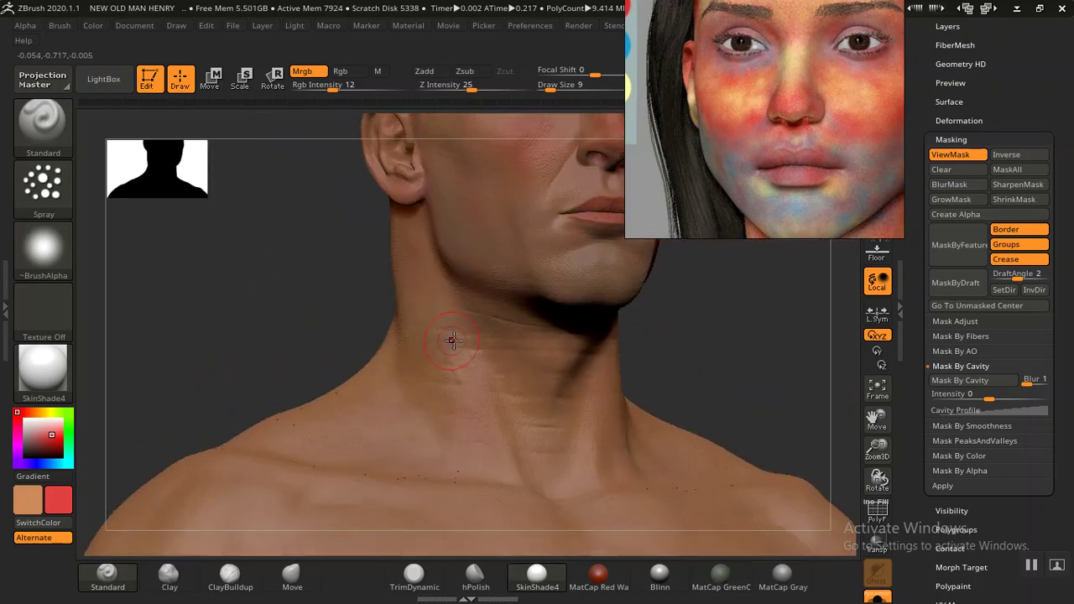
mouse_move(707, 418)
left_mouse_down()
mouse_move(693, 393)
mouse_move(777, 383)
mouse_move(736, 389)
mouse_move(710, 358)
mouse_move(724, 322)
mouse_move(342, 487)
left_mouse_up()
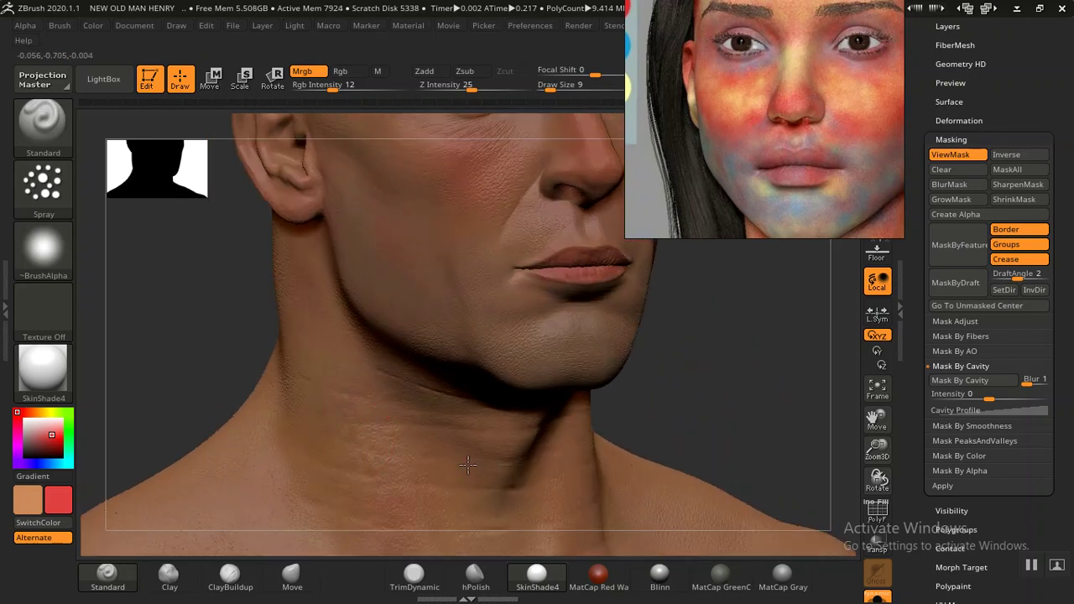
left_click_drag(696, 443, 412, 372)
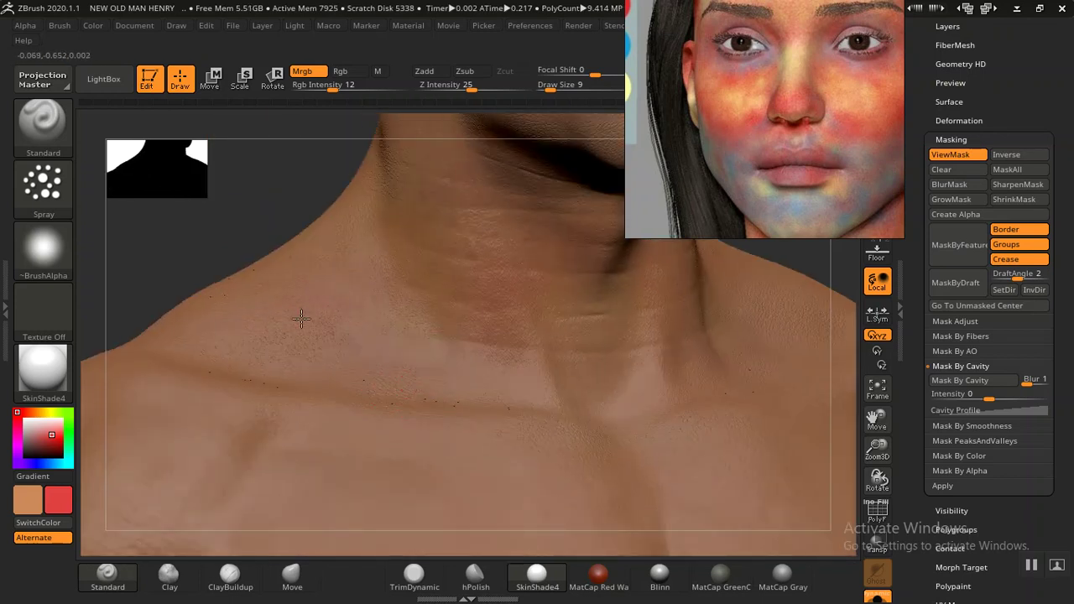
Step: Enlarge the paint brush to size 26, frame the model, and view the chest and torso
key("bracketright")
key("bracketright")
key("bracketright")
key("f")
left_click_drag(719, 307, 563, 455)
mouse_move(611, 431)
right_mouse_down("ctrl")
mouse_move(609, 259)
mouse_move(545, 330)
right_mouse_up("ctrl")
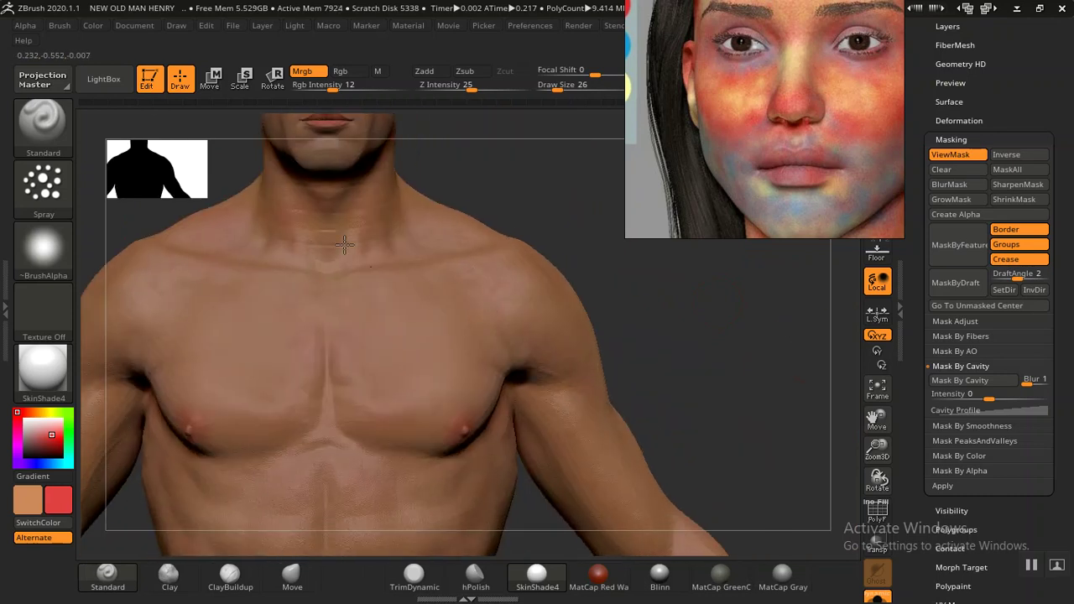
right_click_drag(735, 397, 499, 435, "ctrl")
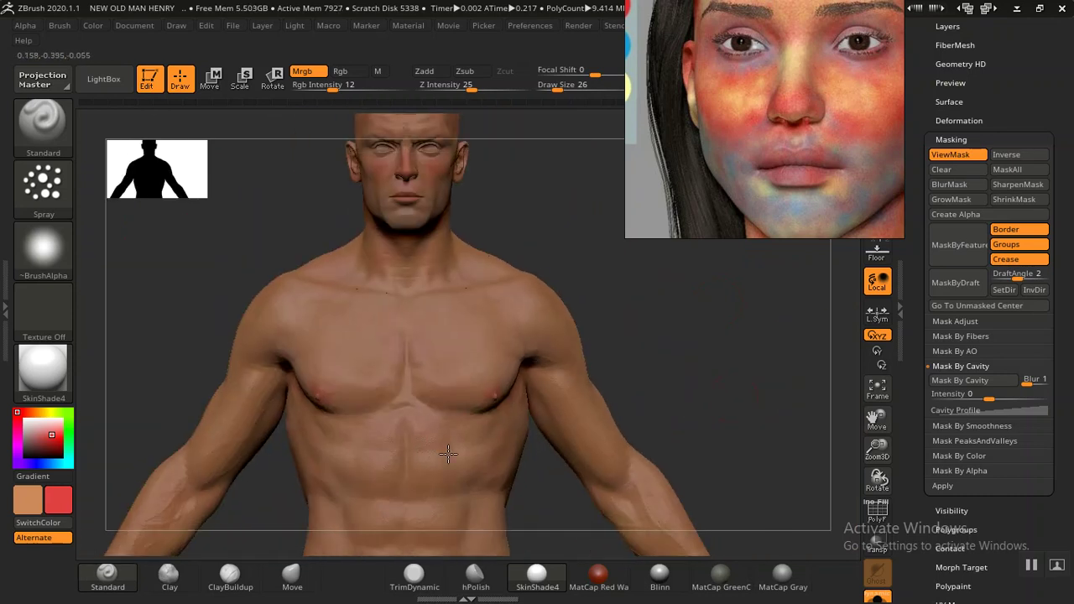
right_click_drag(687, 320, 673, 343, "ctrl")
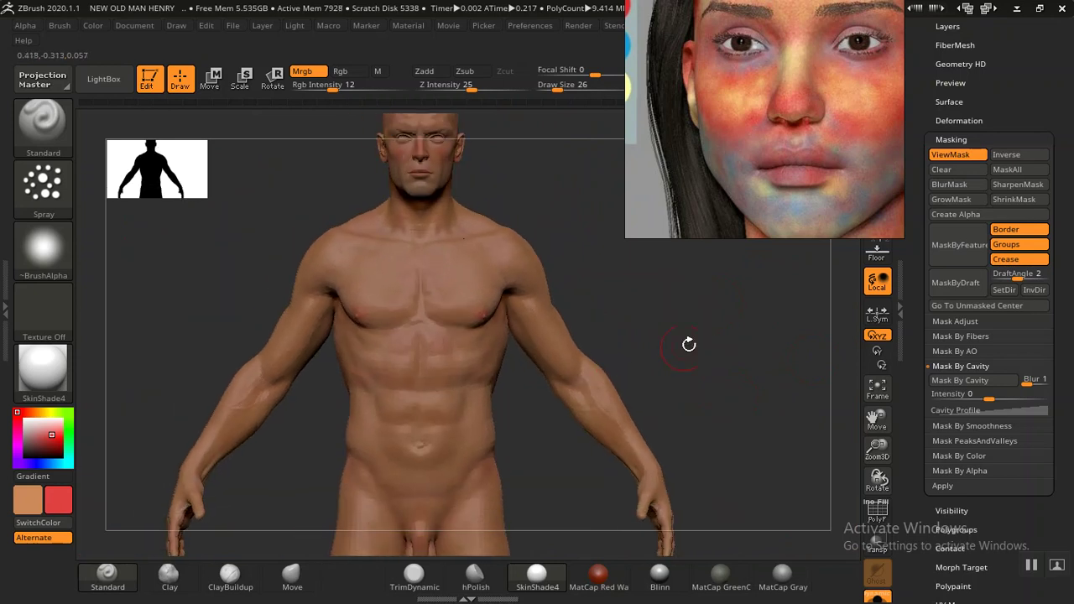
left_click_drag(691, 343, 637, 344)
right_click_drag(651, 434, 701, 363, "ctrl")
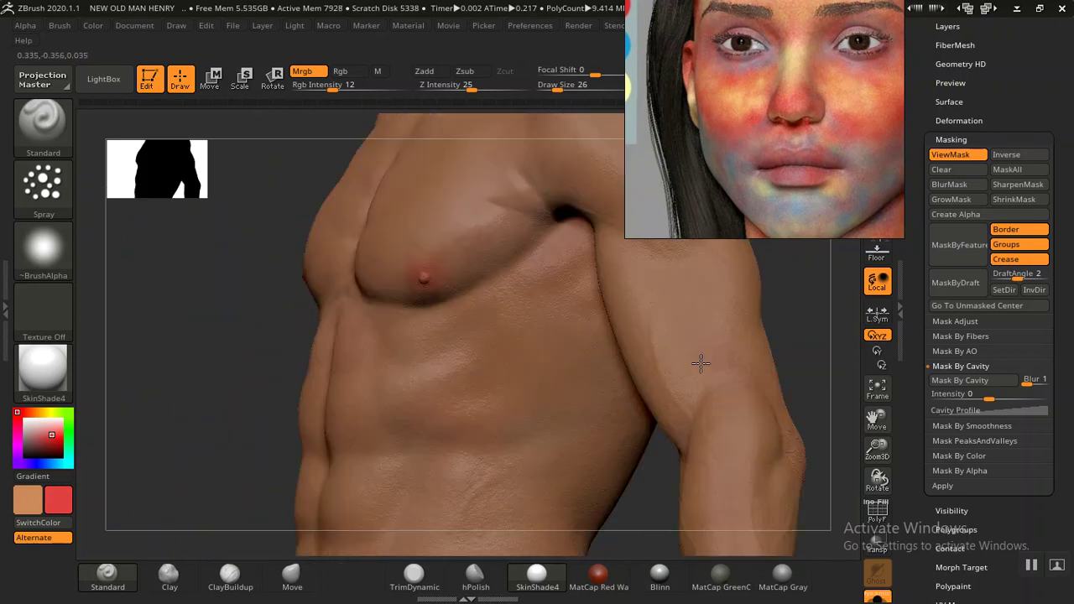
Step: Inspect the skin on the back, forearm, wrist and the hand resting on the thigh
mouse_move(175, 393)
left_mouse_down()
mouse_move(173, 355)
mouse_move(761, 350)
mouse_move(575, 420)
mouse_move(591, 380)
left_mouse_up()
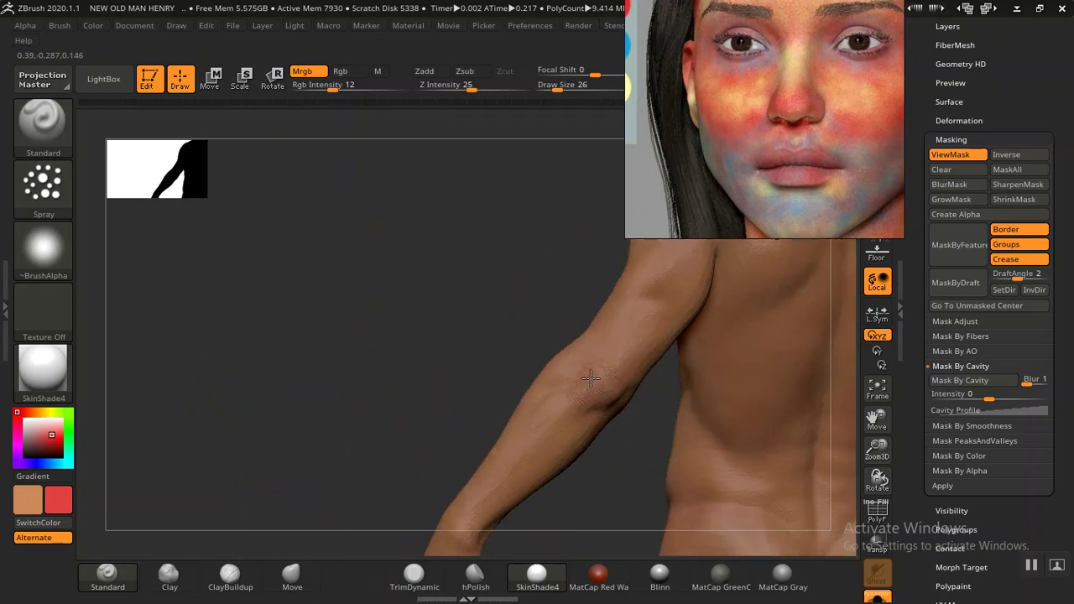
left_click_drag(383, 436, 371, 324)
right_click_drag(372, 323, 509, 506, "ctrl")
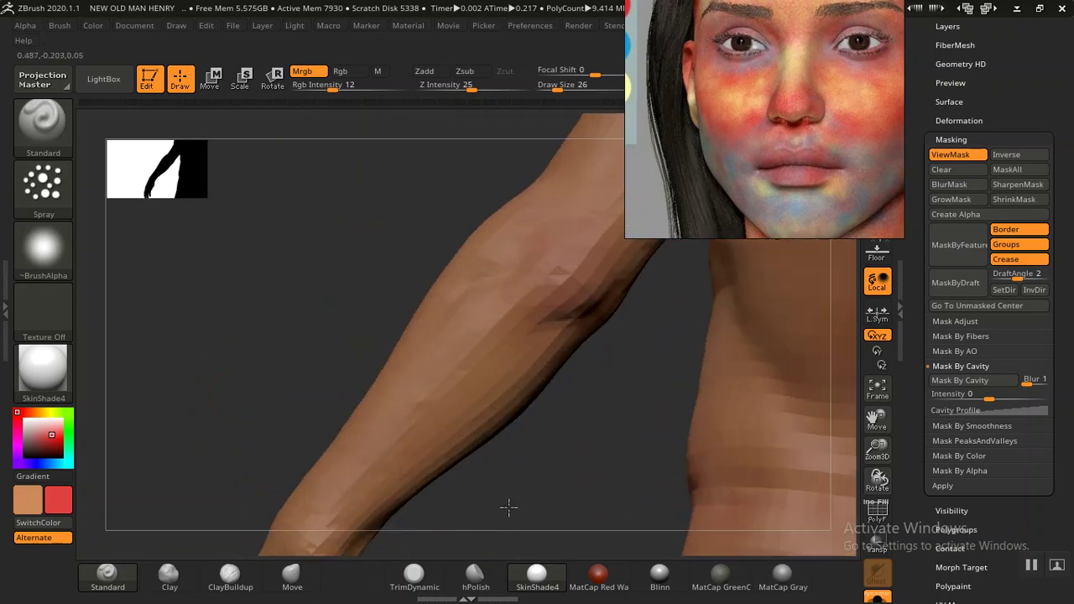
left_click_drag(509, 506, 585, 310)
mouse_move(571, 422)
right_mouse_down("ctrl")
mouse_move(582, 436)
mouse_move(613, 370)
mouse_move(461, 375)
right_mouse_up("ctrl")
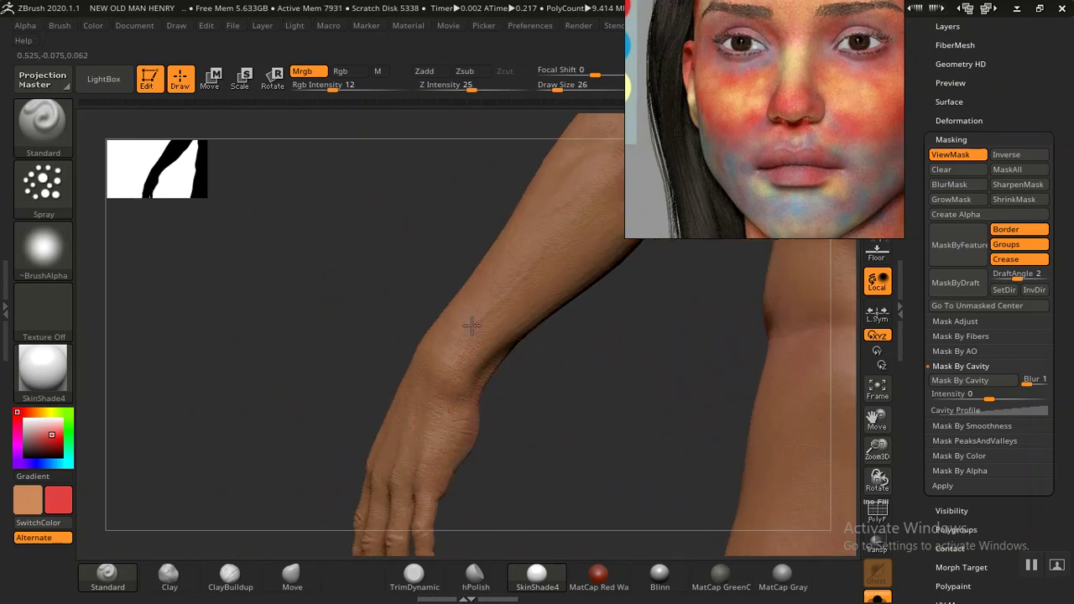
right_click_drag(471, 325, 409, 320)
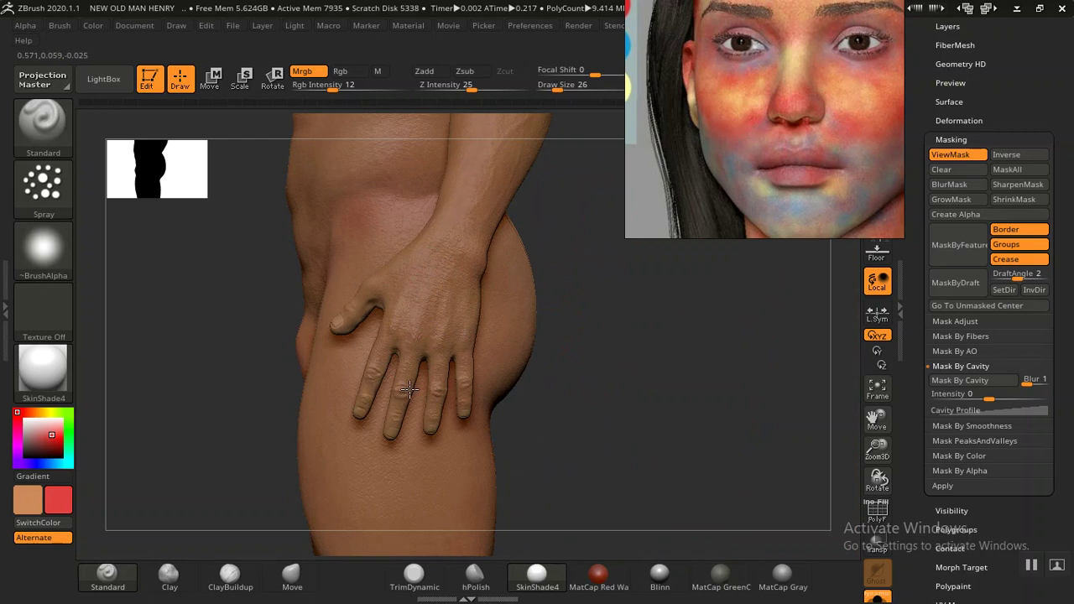
mouse_move(366, 285)
right_mouse_down()
mouse_move(674, 336)
mouse_move(585, 297)
mouse_move(556, 315)
mouse_move(640, 353)
mouse_move(352, 312)
right_mouse_up()
mouse_move(555, 330)
right_mouse_down()
mouse_move(710, 384)
mouse_move(671, 361)
right_mouse_up()
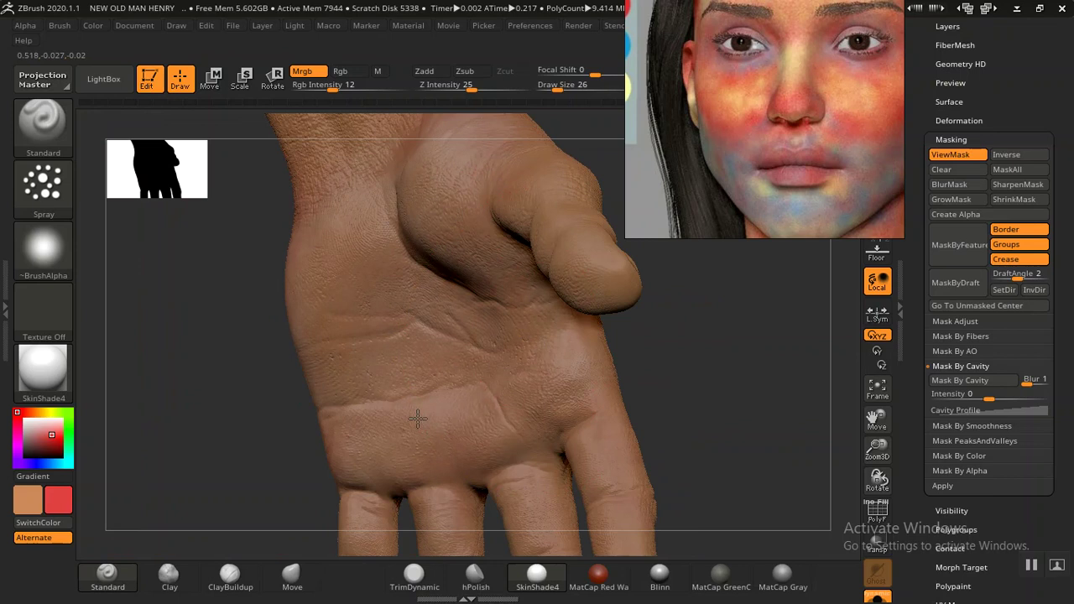
mouse_move(683, 445)
right_mouse_down()
mouse_move(640, 281)
mouse_move(652, 268)
mouse_move(541, 403)
right_mouse_up()
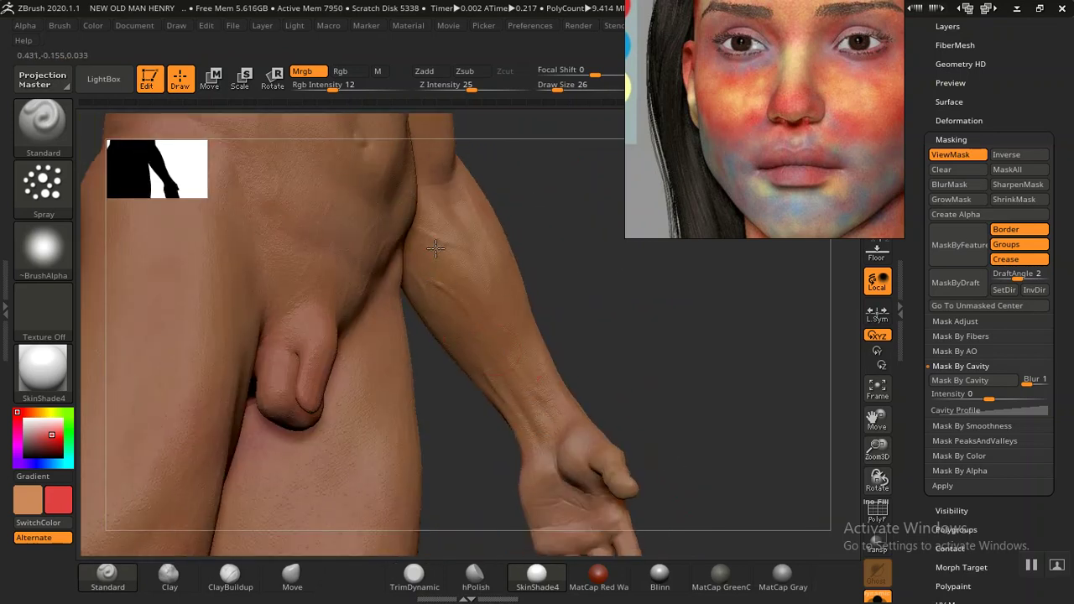
mouse_move(667, 365)
right_mouse_down()
mouse_move(554, 274)
mouse_move(230, 364)
mouse_move(180, 391)
mouse_move(199, 338)
mouse_move(196, 364)
mouse_move(355, 327)
mouse_move(422, 341)
mouse_move(183, 293)
mouse_move(410, 353)
mouse_move(458, 458)
mouse_move(307, 326)
mouse_move(327, 361)
mouse_move(331, 343)
mouse_move(372, 388)
mouse_move(528, 408)
mouse_move(589, 372)
right_mouse_up()
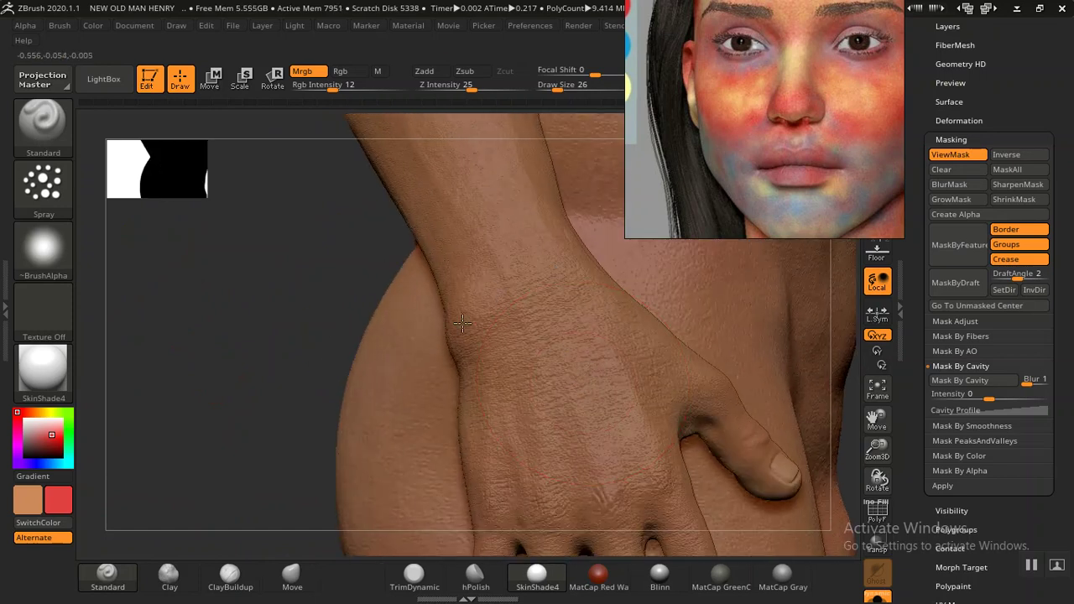
right_click_drag(244, 416, 531, 285)
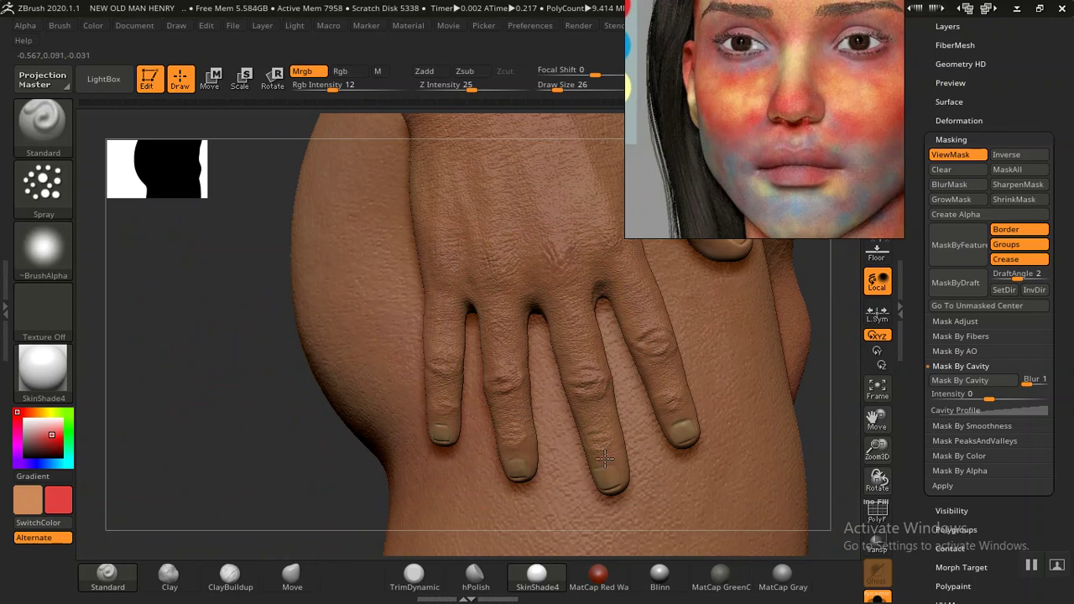
left_click_drag(578, 508, 683, 442)
right_click_drag(584, 374, 488, 365)
mouse_move(488, 365)
left_mouse_down()
mouse_move(503, 328)
mouse_move(460, 296)
left_mouse_up()
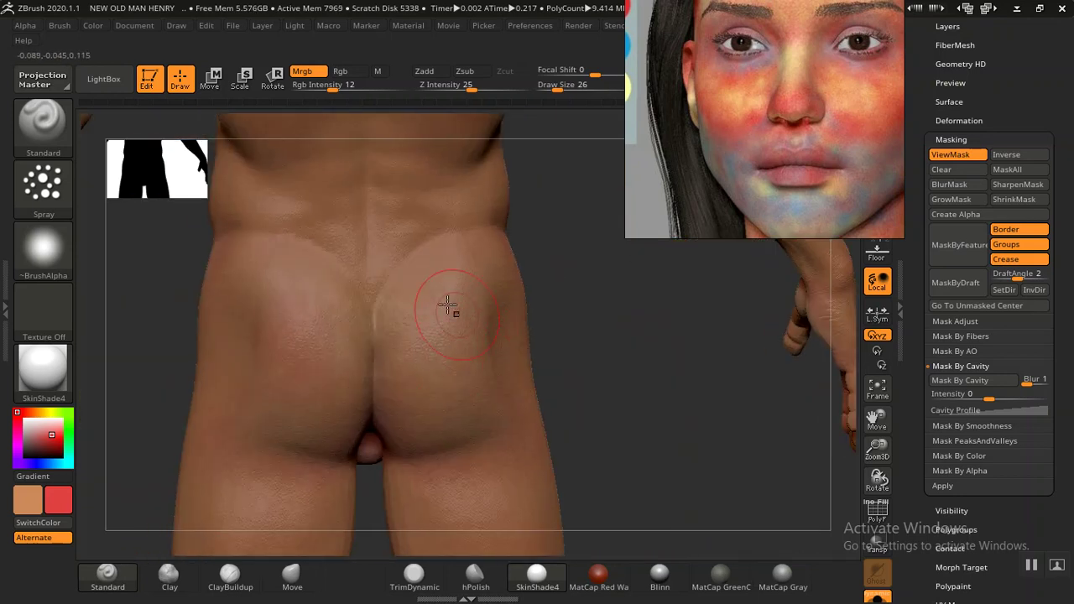
mouse_move(310, 198)
right_mouse_down("alt")
mouse_move(439, 288)
mouse_move(434, 258)
right_mouse_up("alt")
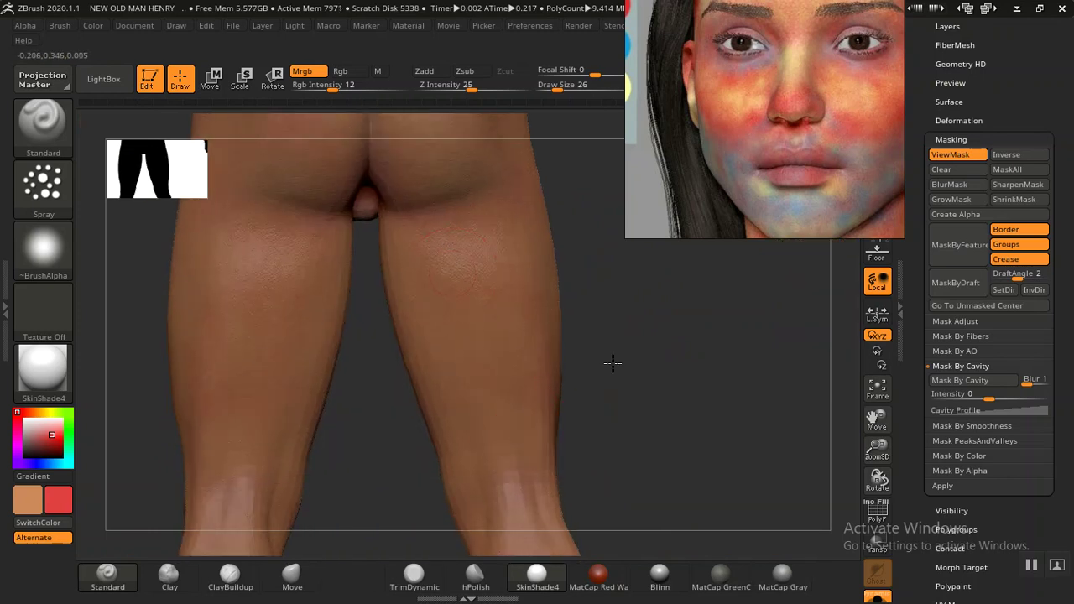
right_click_drag(611, 364, 468, 335, "alt")
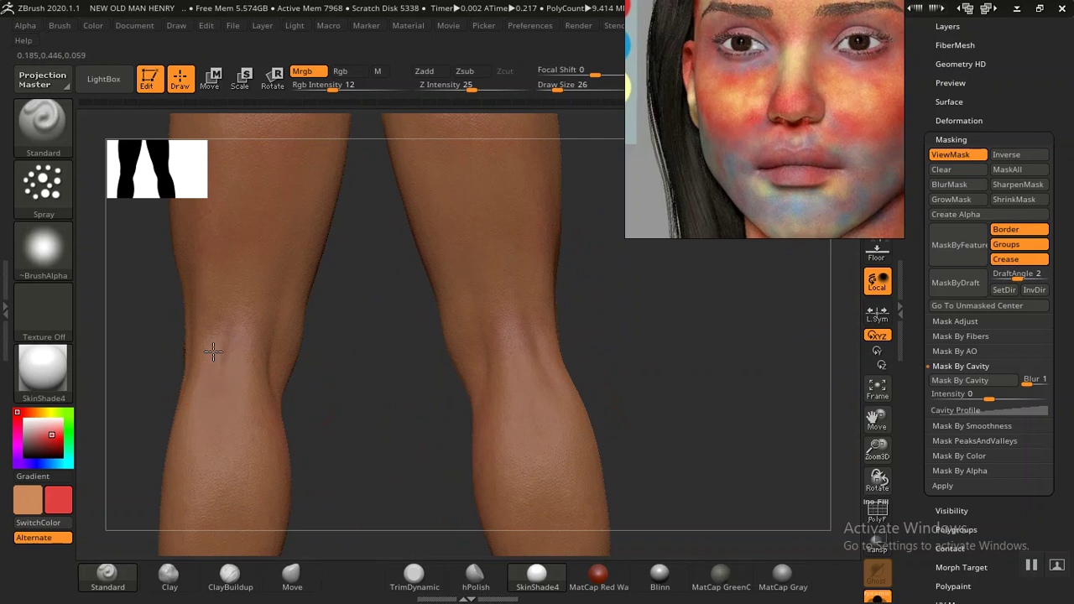
mouse_move(311, 447)
right_mouse_down("alt")
mouse_move(355, 335)
mouse_move(263, 372)
right_mouse_up("alt")
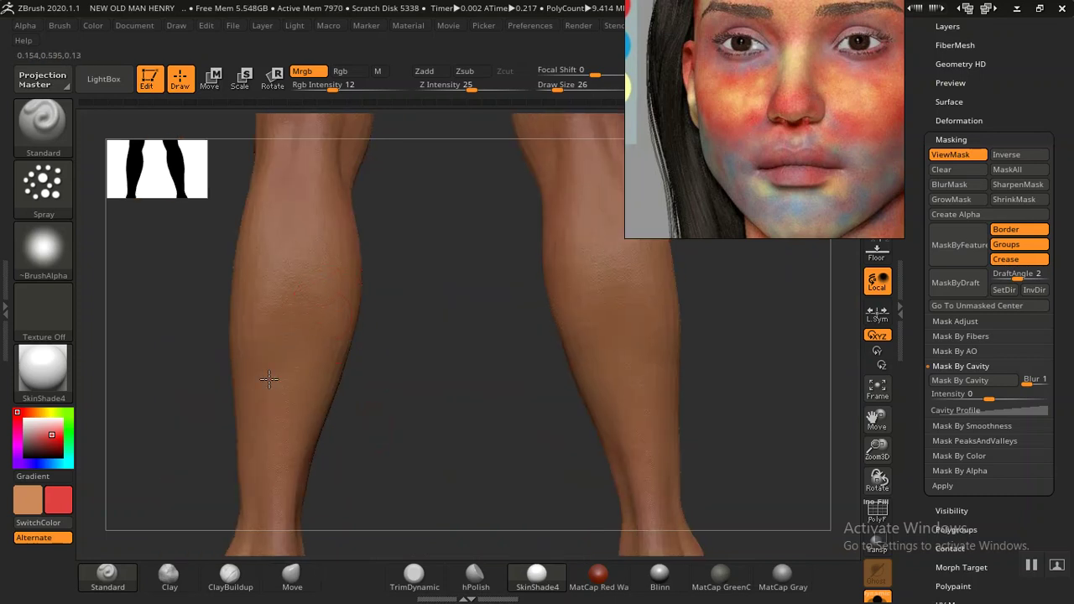
mouse_move(264, 443)
right_mouse_down("alt")
mouse_move(414, 338)
mouse_move(267, 342)
right_mouse_up("alt")
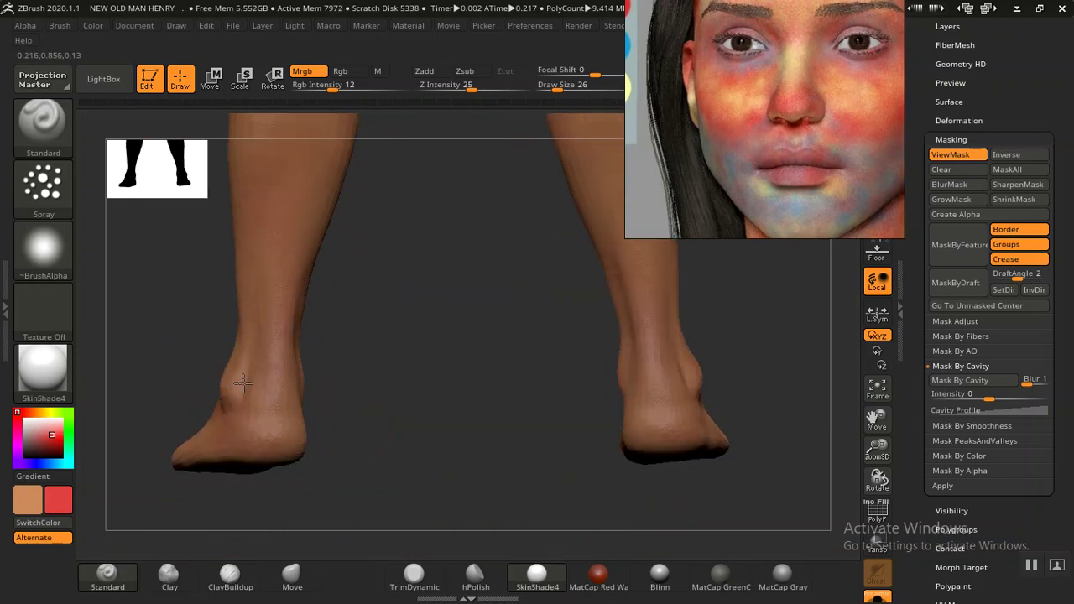
mouse_move(277, 456)
right_mouse_down()
mouse_move(360, 364)
mouse_move(463, 323)
right_mouse_up()
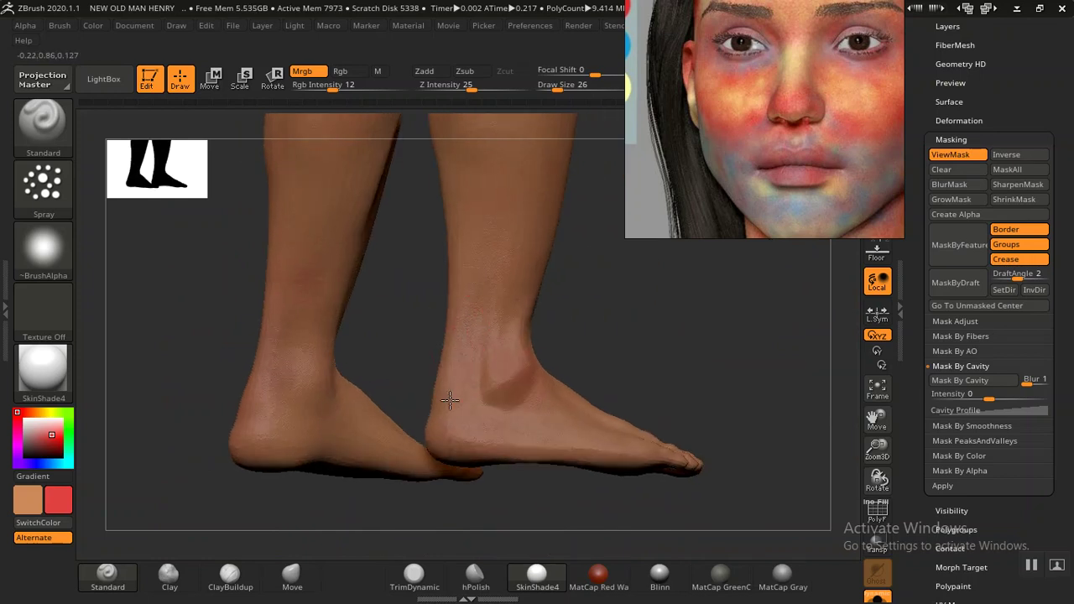
right_click_drag(589, 510, 456, 319)
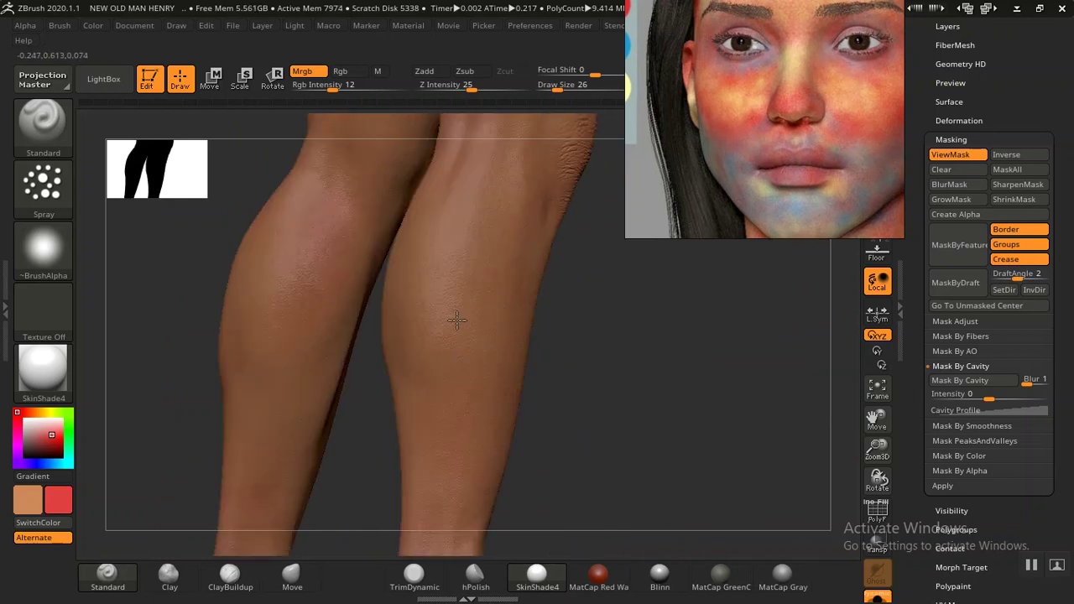
mouse_move(567, 183)
right_mouse_down()
mouse_move(420, 479)
mouse_move(446, 546)
mouse_move(700, 336)
mouse_move(461, 340)
mouse_move(371, 379)
right_mouse_up()
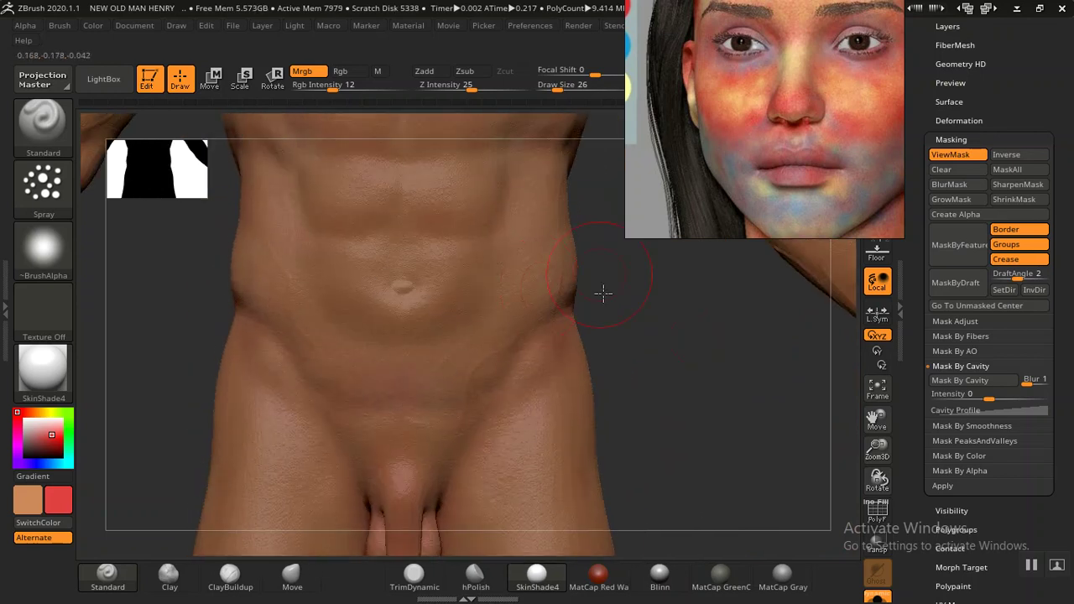
Step: Orbit from the chest and chin around to a close view of the neck's back and upper shoulders
right_click_drag(604, 292, 470, 408)
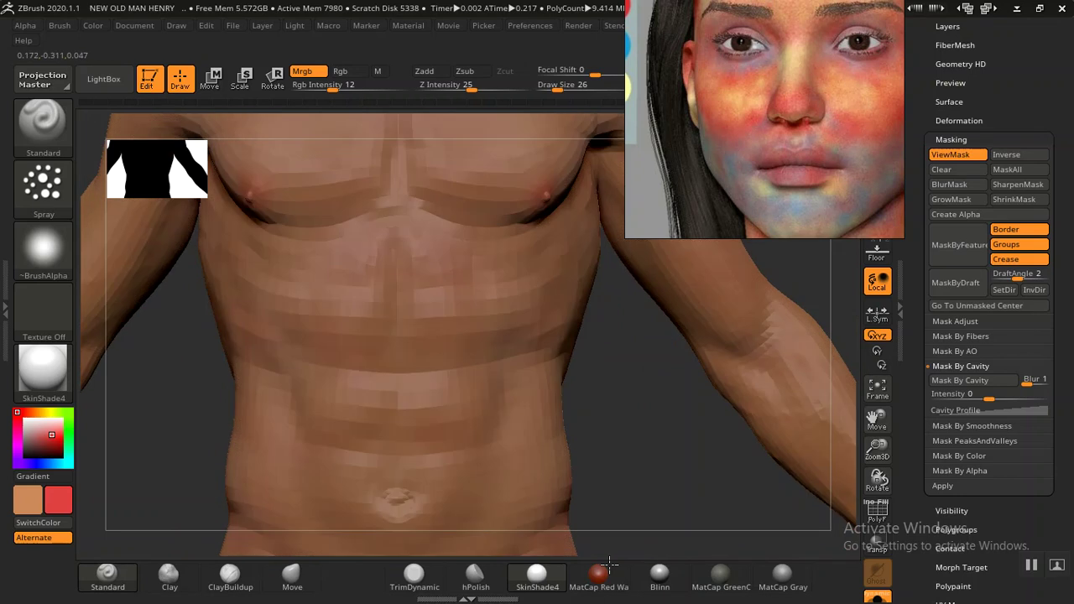
right_click_drag(551, 336, 380, 312, "alt")
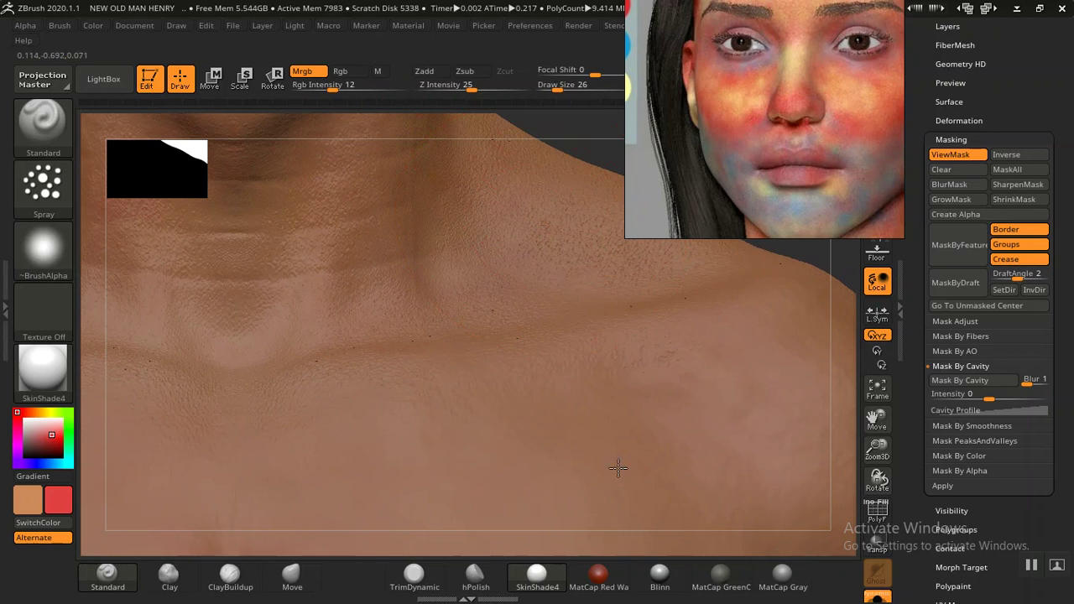
mouse_move(592, 235)
right_mouse_down()
mouse_move(526, 303)
mouse_move(520, 192)
mouse_move(664, 327)
mouse_move(673, 439)
mouse_move(330, 247)
right_mouse_up()
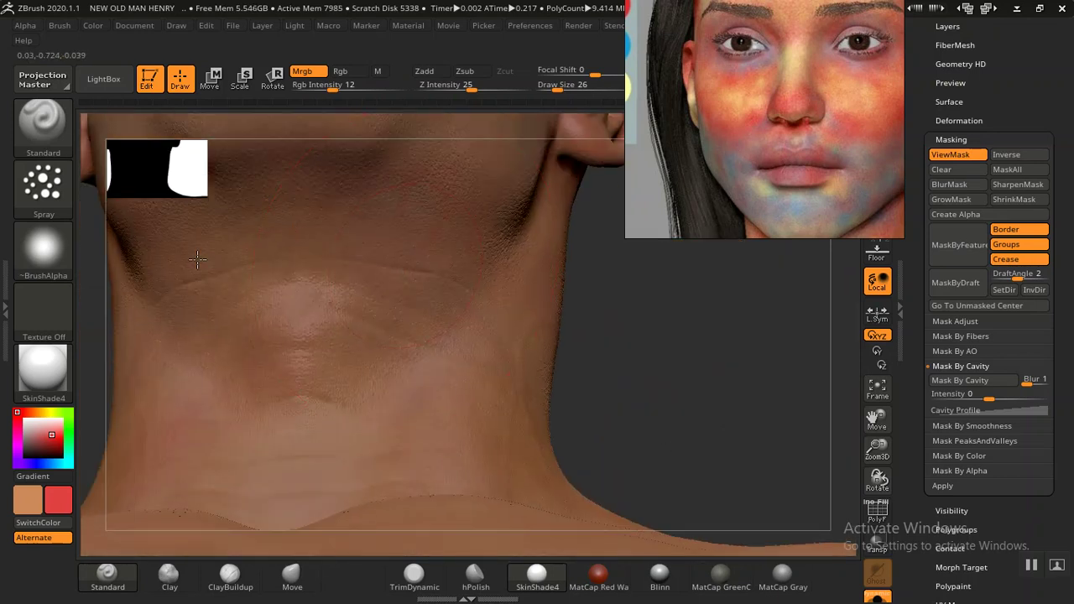
mouse_move(635, 360)
right_mouse_down()
mouse_move(570, 294)
mouse_move(717, 314)
mouse_move(593, 535)
mouse_move(475, 338)
mouse_move(492, 332)
mouse_move(590, 390)
mouse_move(637, 367)
right_mouse_up()
mouse_move(493, 422)
right_mouse_down()
mouse_move(683, 352)
mouse_move(551, 386)
mouse_move(551, 447)
mouse_move(372, 402)
mouse_move(490, 417)
right_mouse_up()
mouse_move(475, 511)
right_mouse_down("alt")
mouse_move(568, 216)
mouse_move(469, 426)
mouse_move(446, 450)
right_mouse_up("alt")
mouse_move(460, 266)
right_mouse_down("ctrl")
mouse_move(575, 168)
mouse_move(763, 355)
mouse_move(802, 323)
mouse_move(808, 310)
mouse_move(790, 305)
right_mouse_up("ctrl")
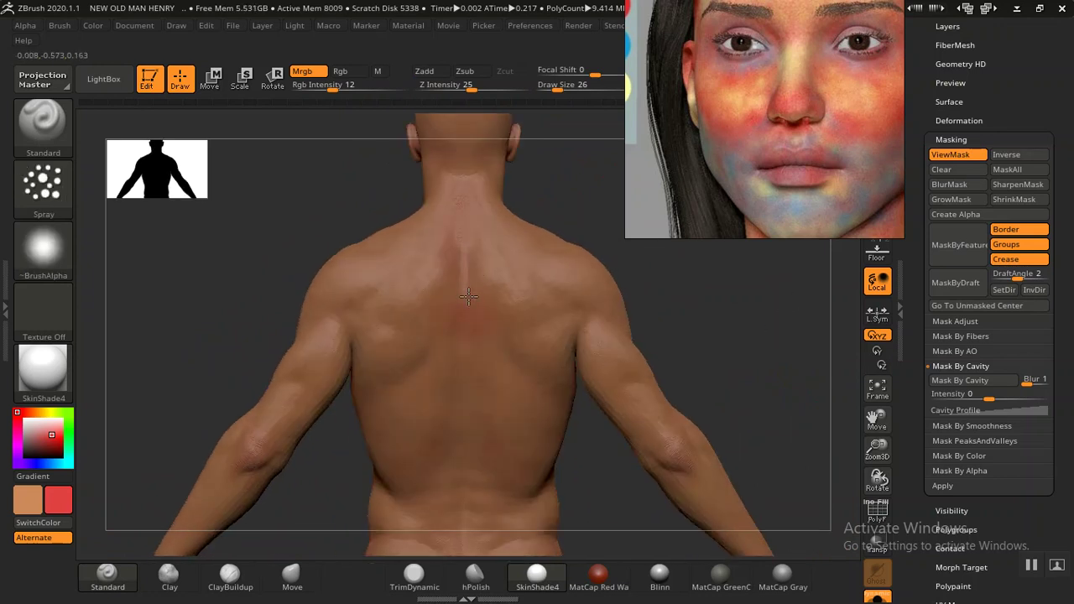
Step: Sample the tan skin tone from the figure's back into the paint colour swatch
mouse_move(702, 302)
right_mouse_down("ctrl")
mouse_move(750, 345)
mouse_move(746, 369)
right_mouse_up("ctrl")
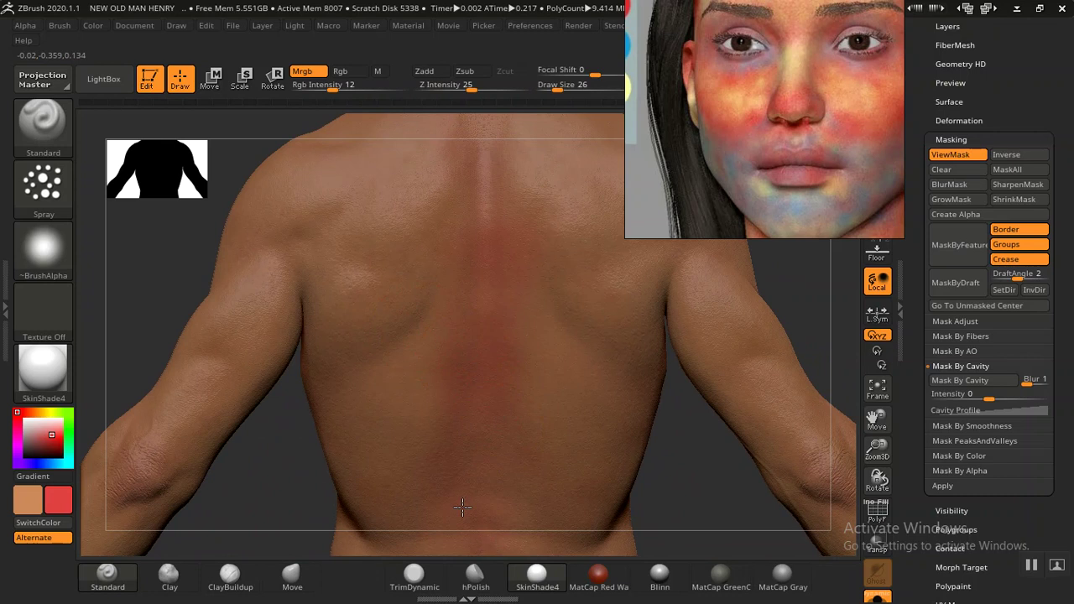
right_click_drag(295, 467, 363, 264, "alt")
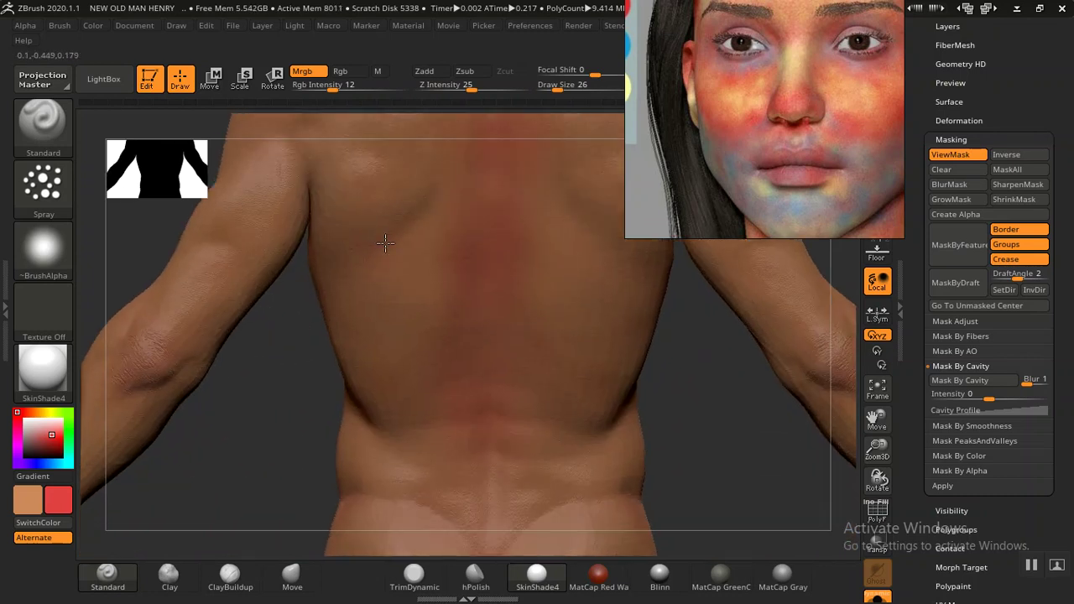
mouse_move(323, 364)
right_mouse_down("alt")
mouse_move(396, 427)
mouse_move(414, 356)
right_mouse_up("alt")
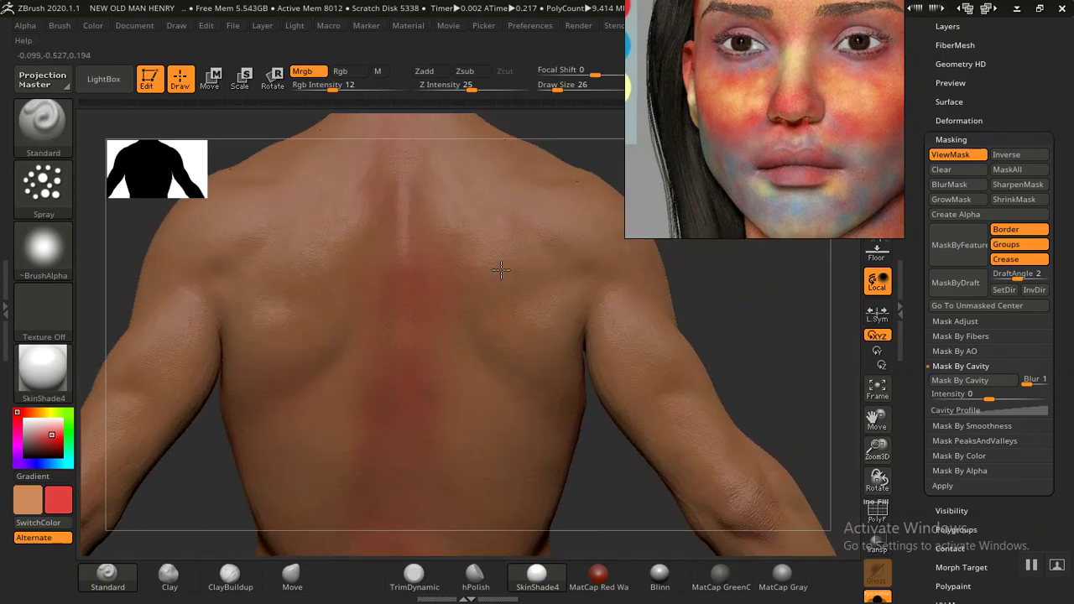
left_click_drag(43, 435, 285, 334)
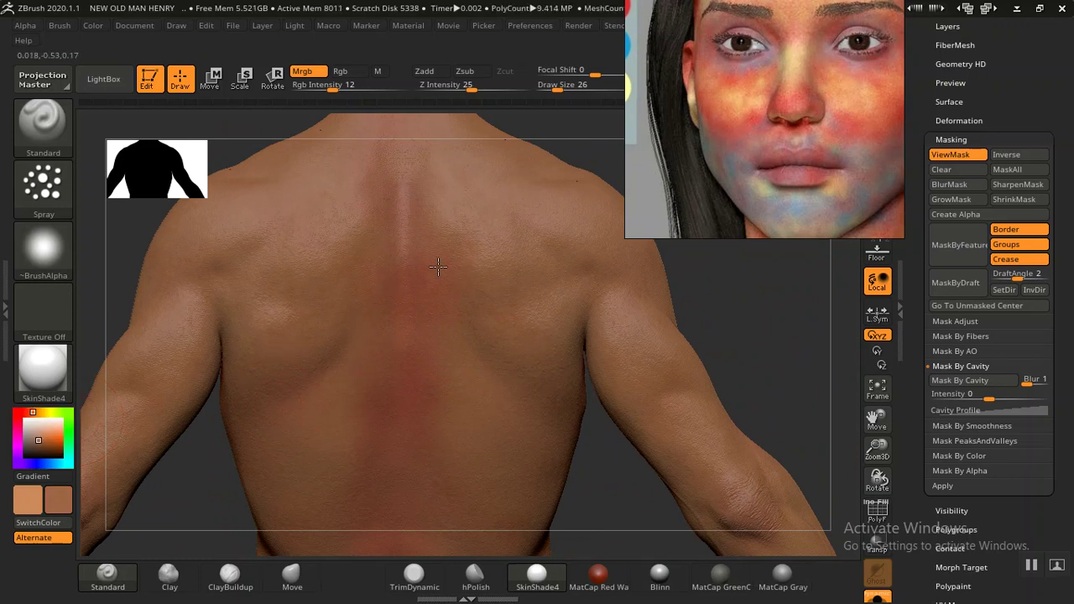
right_click_drag(500, 440, 440, 362, "alt")
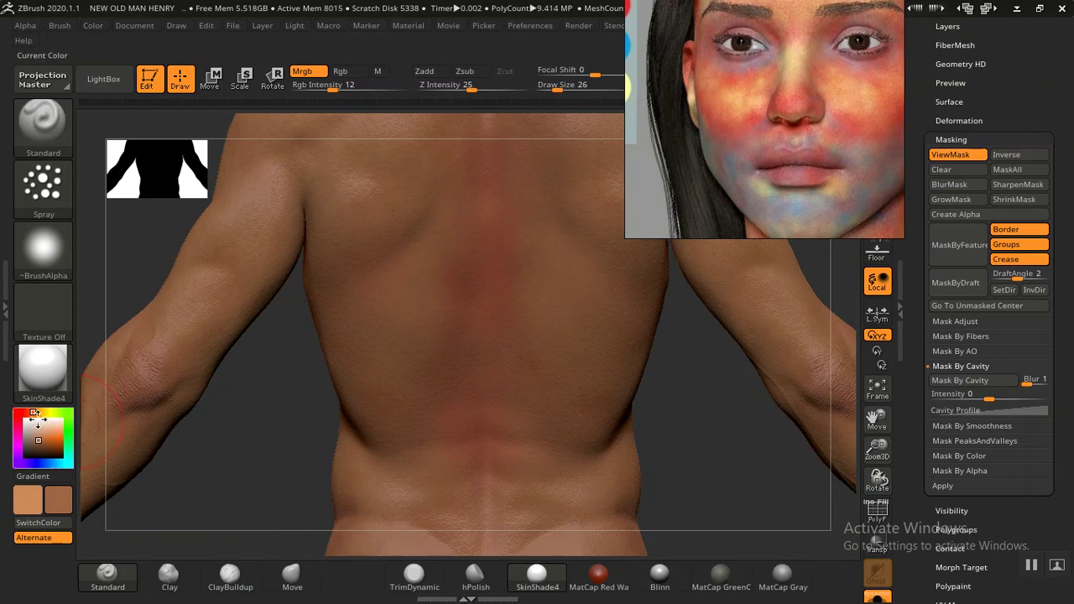
Step: Swap the paint colours and set the second colour to a deep saturated red
mouse_move(42, 435)
left_mouse_down()
mouse_move(70, 426)
mouse_move(30, 411)
left_mouse_up()
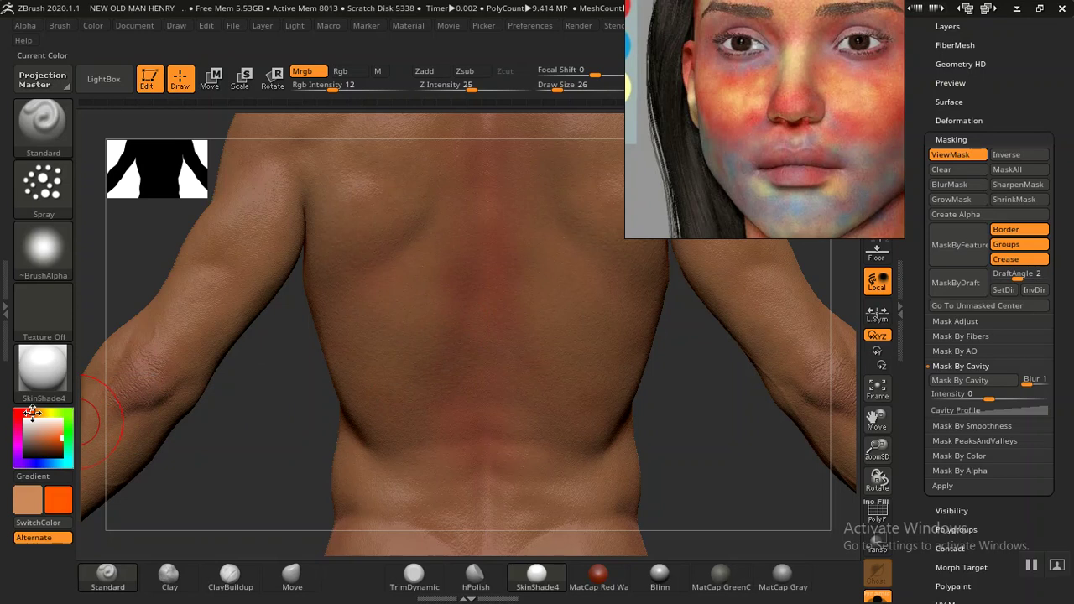
left_click(71, 527)
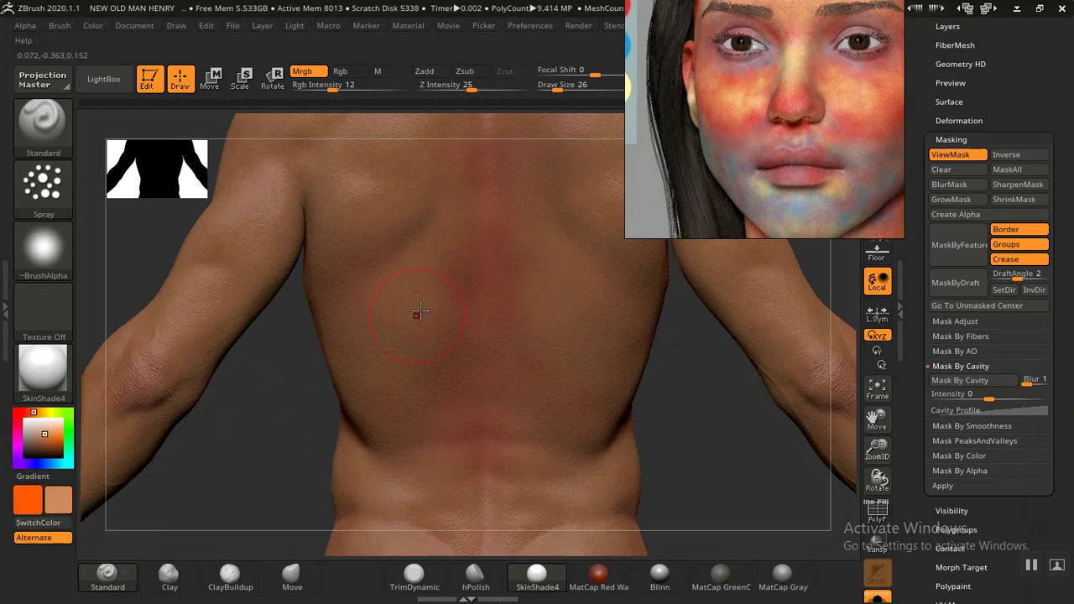
left_click_drag(291, 377, 257, 505)
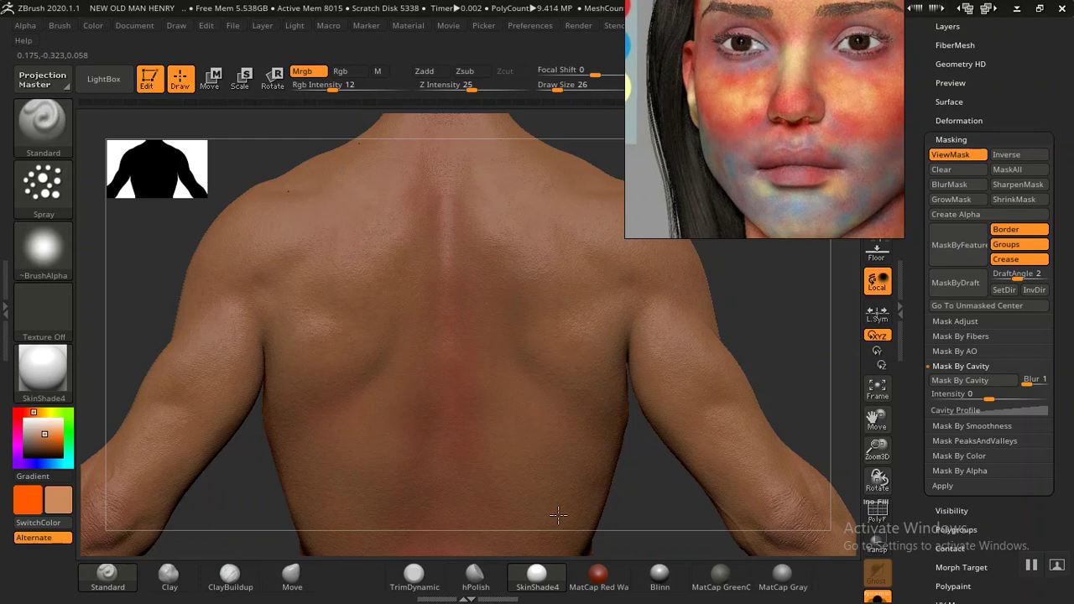
left_click_drag(611, 499, 419, 332)
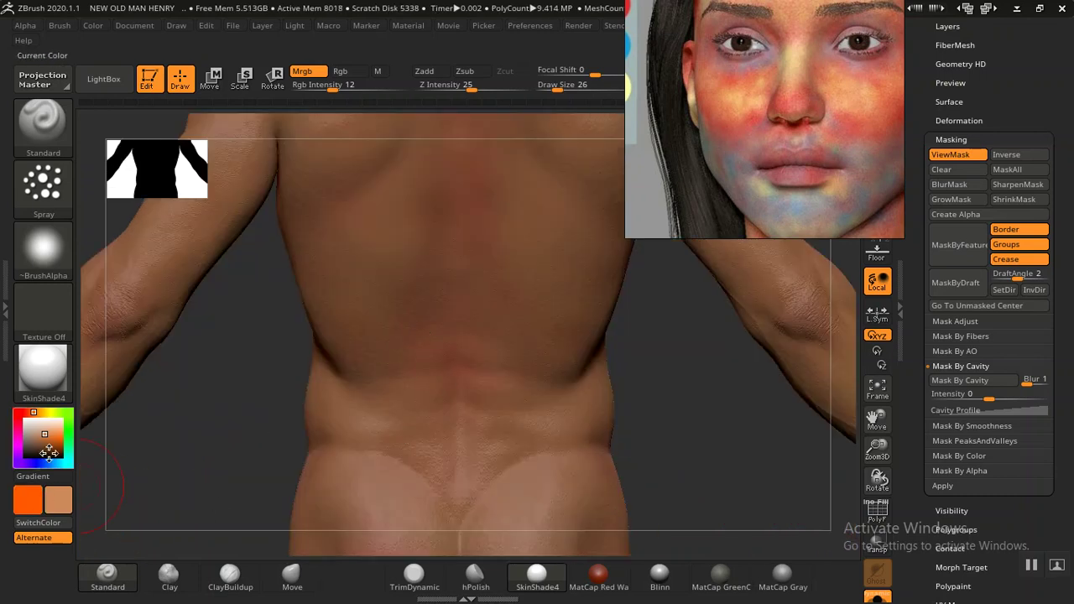
left_click(22, 412)
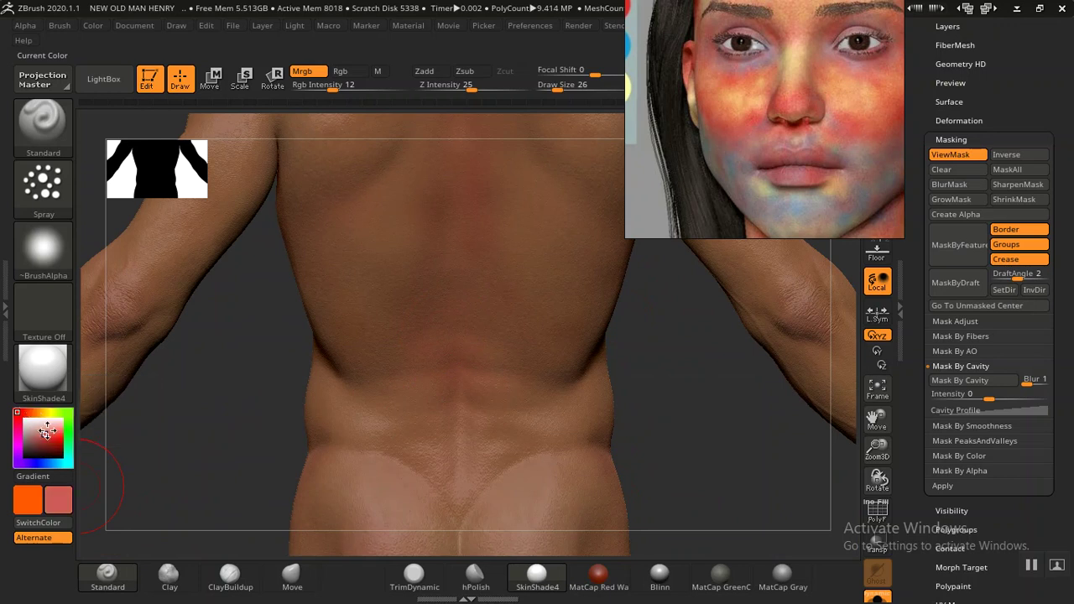
left_click_drag(48, 433, 50, 437)
Step: Orbit from the upper back around the shoulder to the front and zoom in on the face
mouse_move(292, 418)
left_mouse_down()
mouse_move(230, 391)
mouse_move(416, 367)
left_mouse_up()
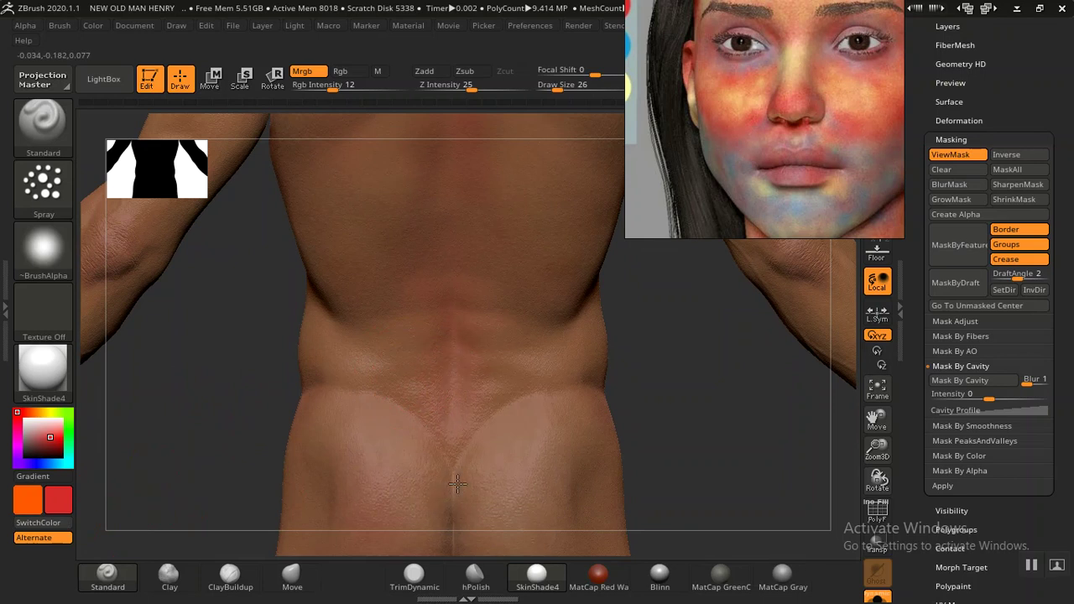
left_click_drag(690, 427, 544, 448, "alt")
mouse_move(726, 330)
left_mouse_down("alt")
mouse_move(621, 480)
mouse_move(599, 420)
left_mouse_up("alt")
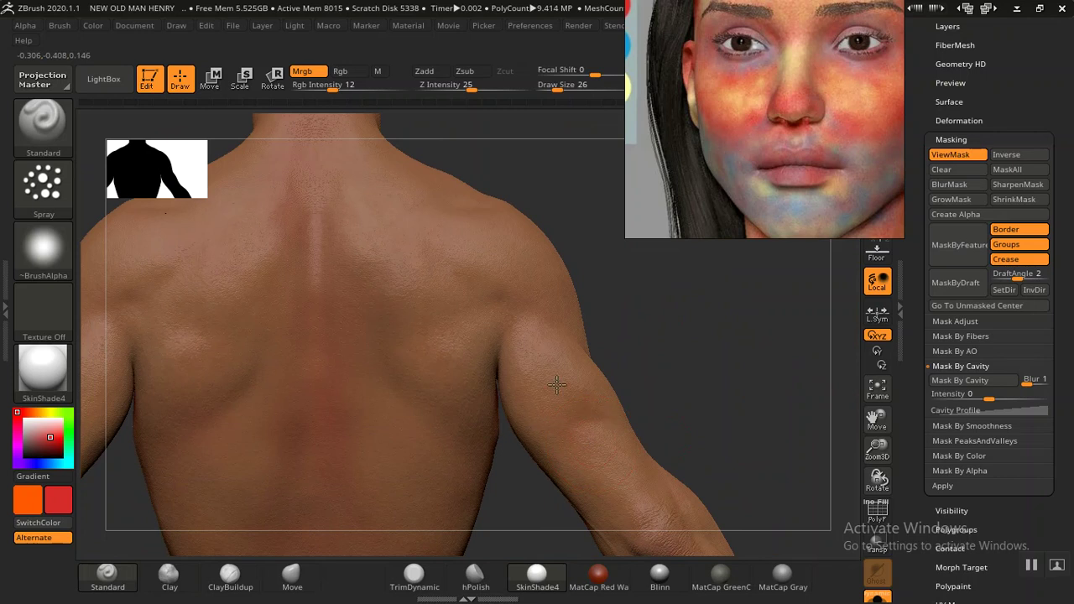
mouse_move(560, 385)
left_mouse_down()
mouse_move(242, 422)
mouse_move(335, 417)
mouse_move(244, 413)
mouse_move(387, 363)
left_mouse_up()
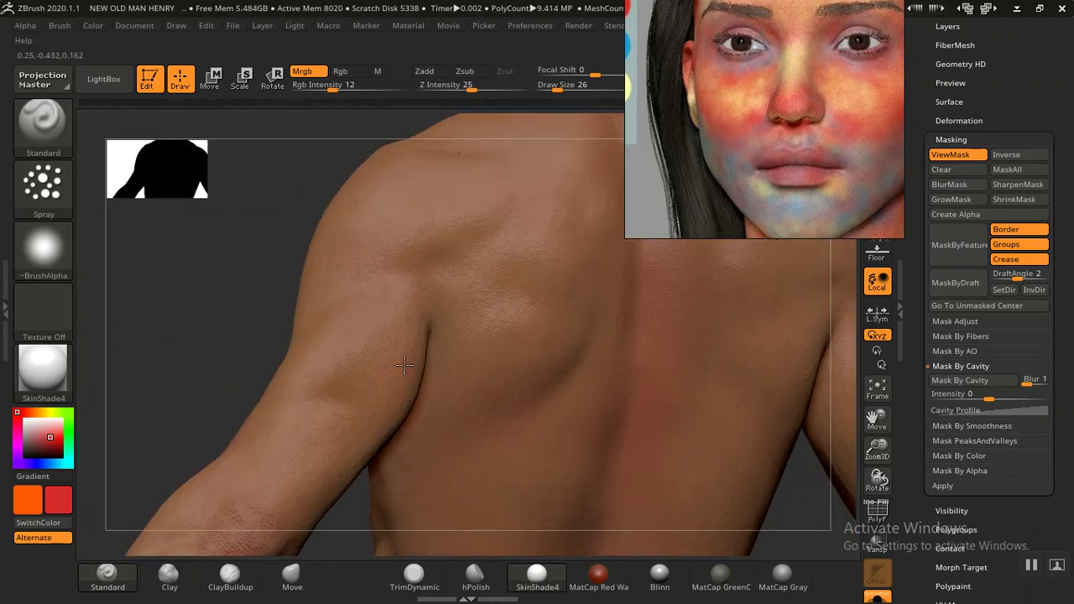
left_click_drag(191, 390, 531, 352)
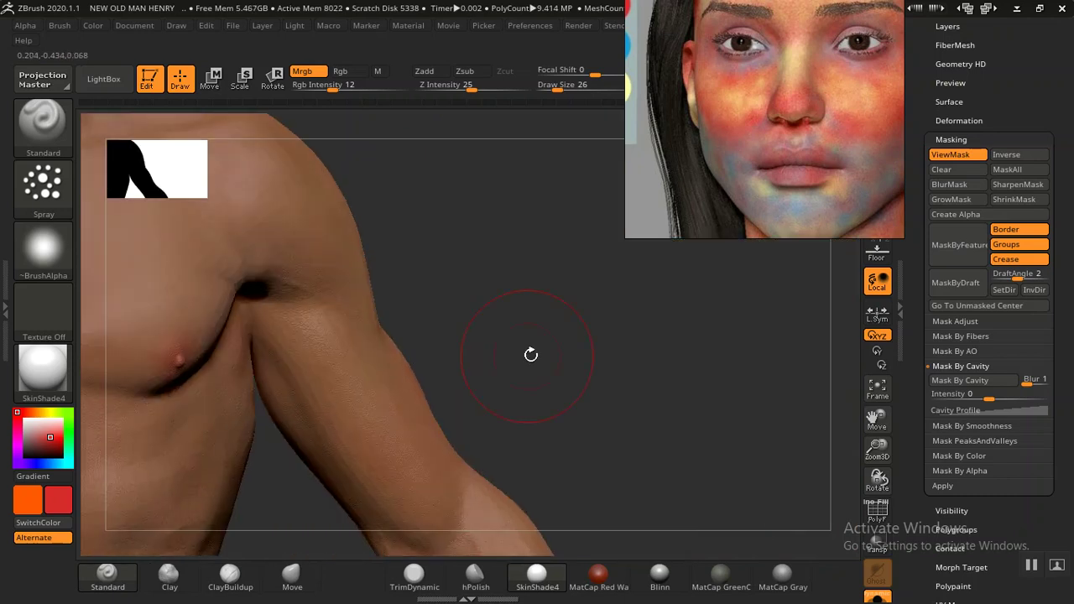
mouse_move(588, 386)
left_mouse_down()
mouse_move(517, 319)
mouse_move(623, 383)
mouse_move(609, 353)
left_mouse_up()
mouse_move(602, 392)
left_mouse_down("alt")
mouse_move(688, 458)
mouse_move(484, 375)
left_mouse_up("alt")
mouse_move(641, 363)
left_mouse_down("alt")
mouse_move(693, 383)
mouse_move(719, 434)
mouse_move(566, 317)
mouse_move(692, 469)
mouse_move(692, 442)
mouse_move(612, 388)
left_mouse_up("alt")
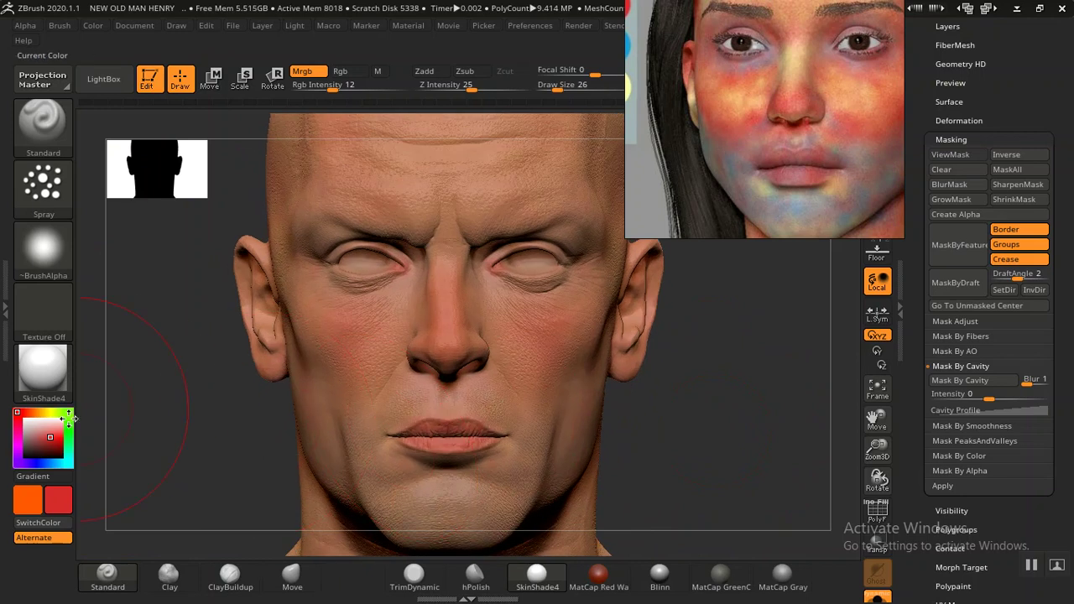
Step: Sample the face's skin tone and adjust it to a light beige paint colour
left_click(52, 431)
left_click_drag(52, 431, 436, 270)
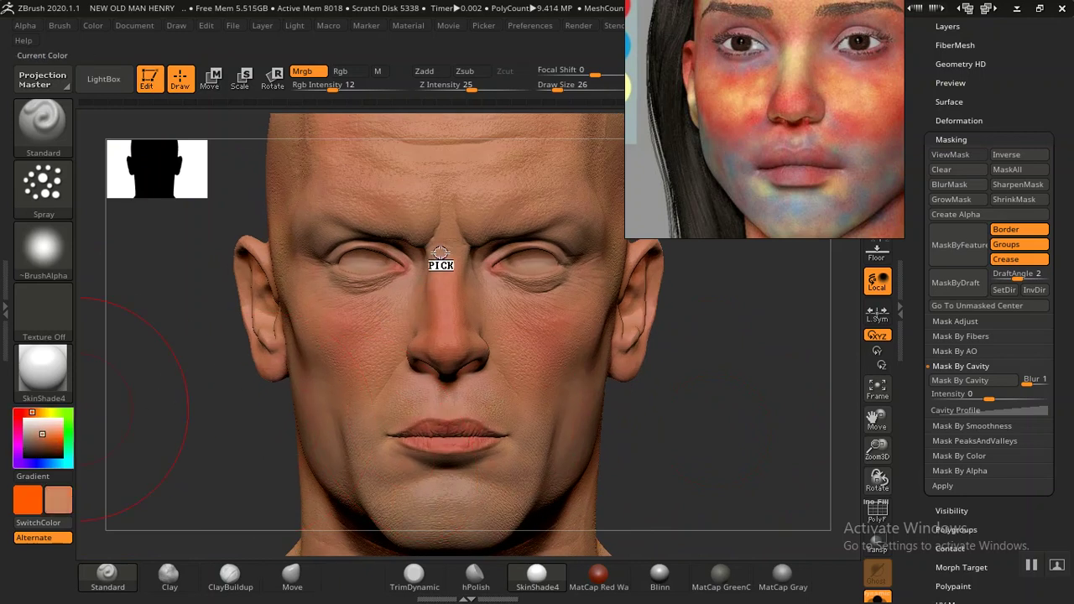
left_click(44, 429)
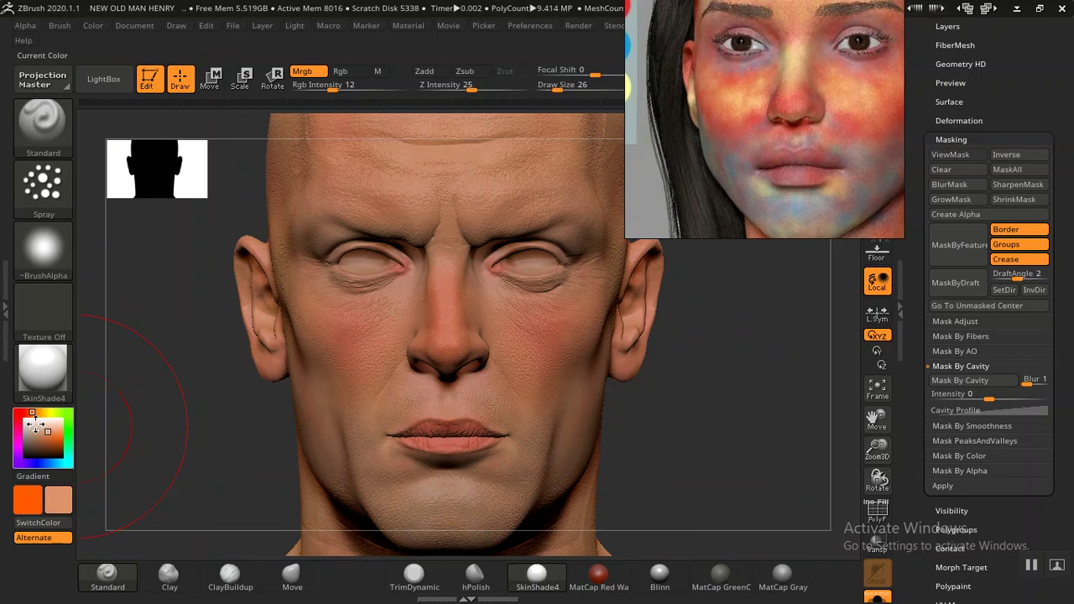
left_click(37, 412)
left_click(50, 440)
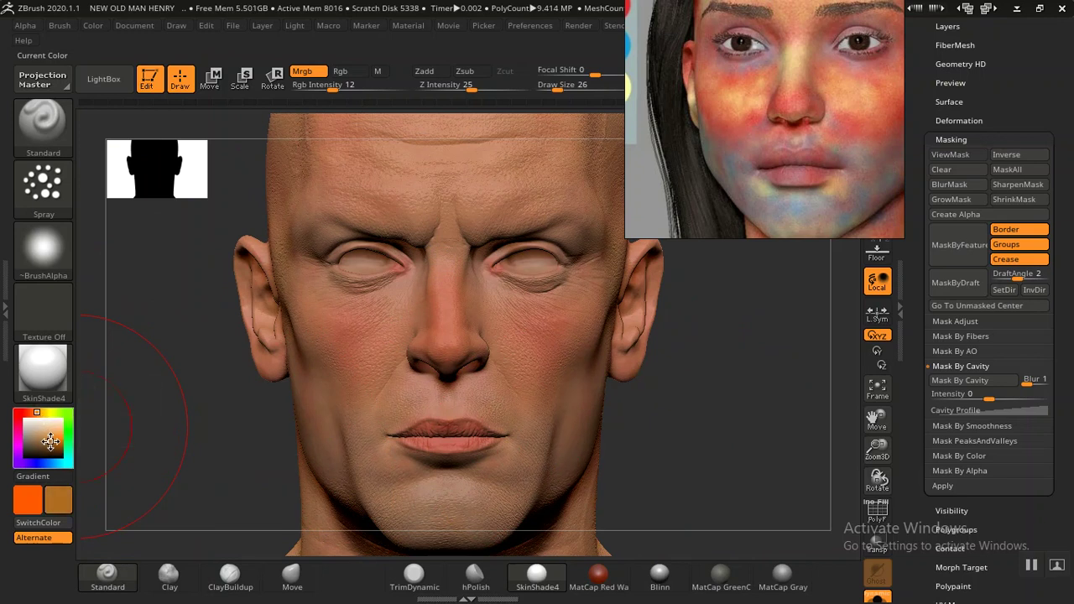
left_click_drag(48, 439, 49, 431)
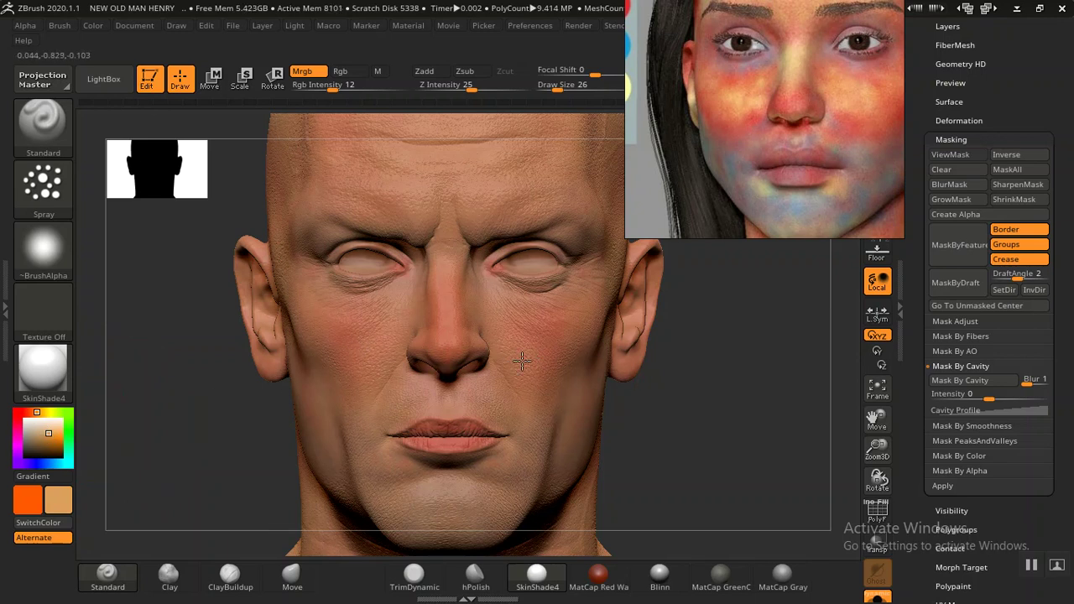
Step: Orbit around the head to check its right side, skull top and three-quarter view
left_click_drag(673, 433, 489, 424)
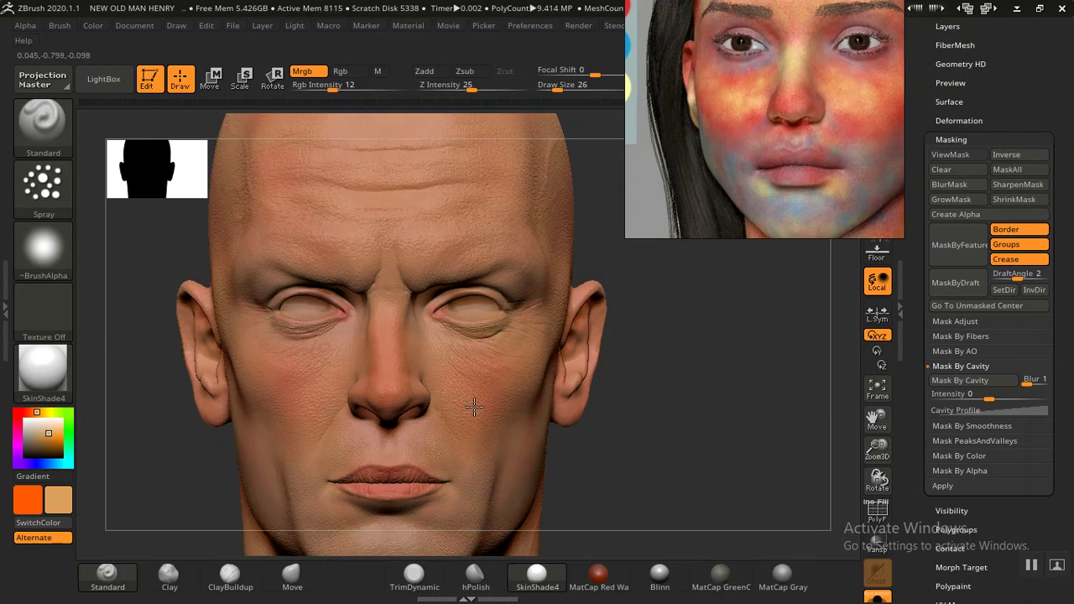
mouse_move(482, 399)
right_mouse_down()
mouse_move(375, 244)
mouse_move(688, 364)
mouse_move(516, 319)
right_mouse_up()
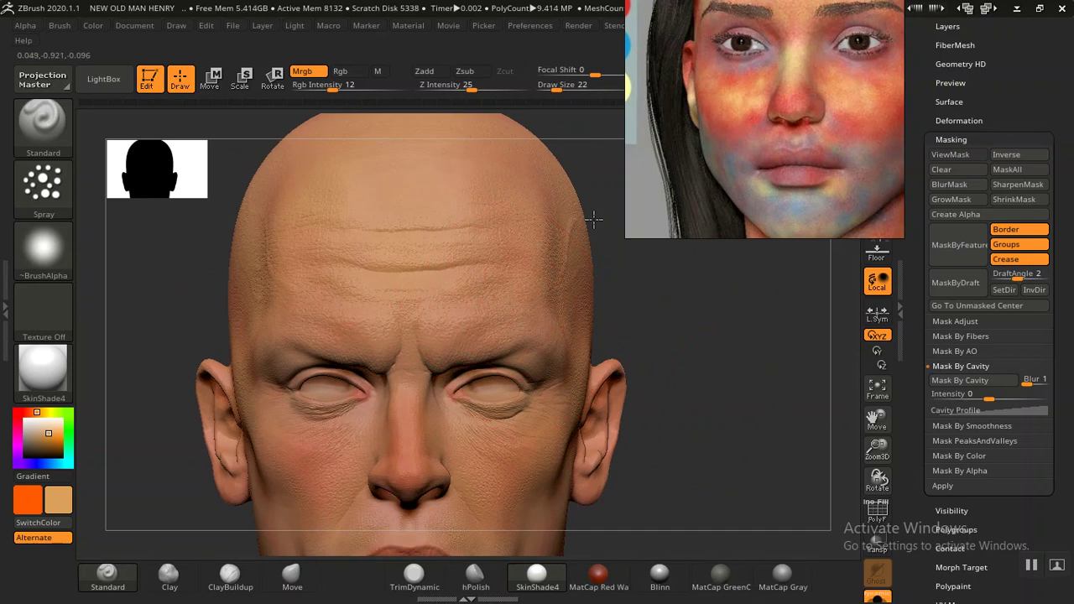
right_click_drag(498, 538, 498, 378, "alt")
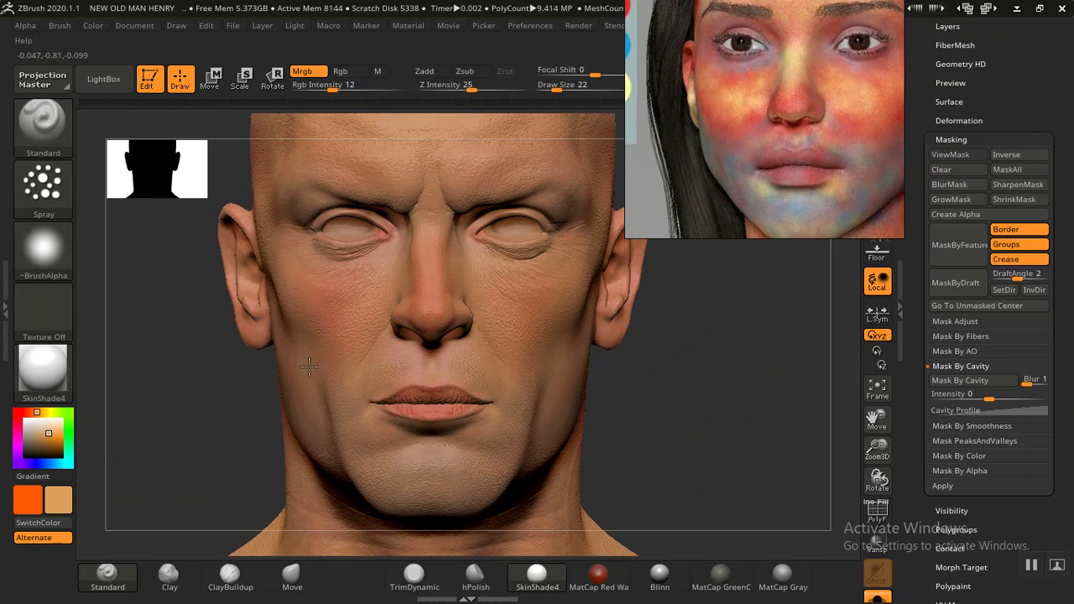
mouse_move(339, 459)
right_mouse_down("alt")
mouse_move(604, 424)
mouse_move(434, 448)
mouse_move(678, 446)
right_mouse_up("alt")
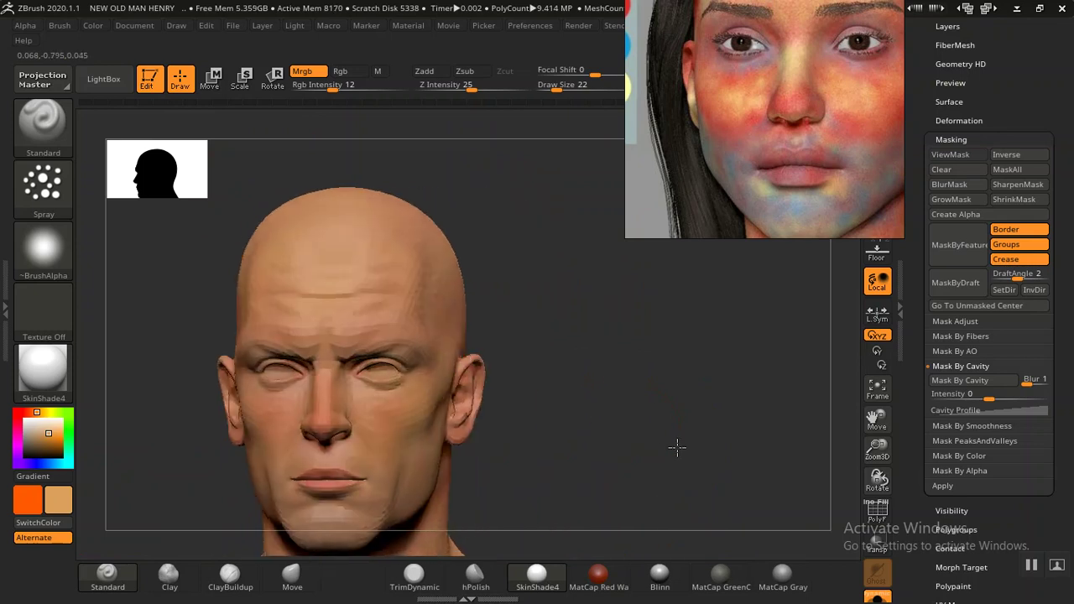
mouse_move(297, 307)
right_mouse_down()
mouse_move(560, 354)
mouse_move(264, 300)
right_mouse_up()
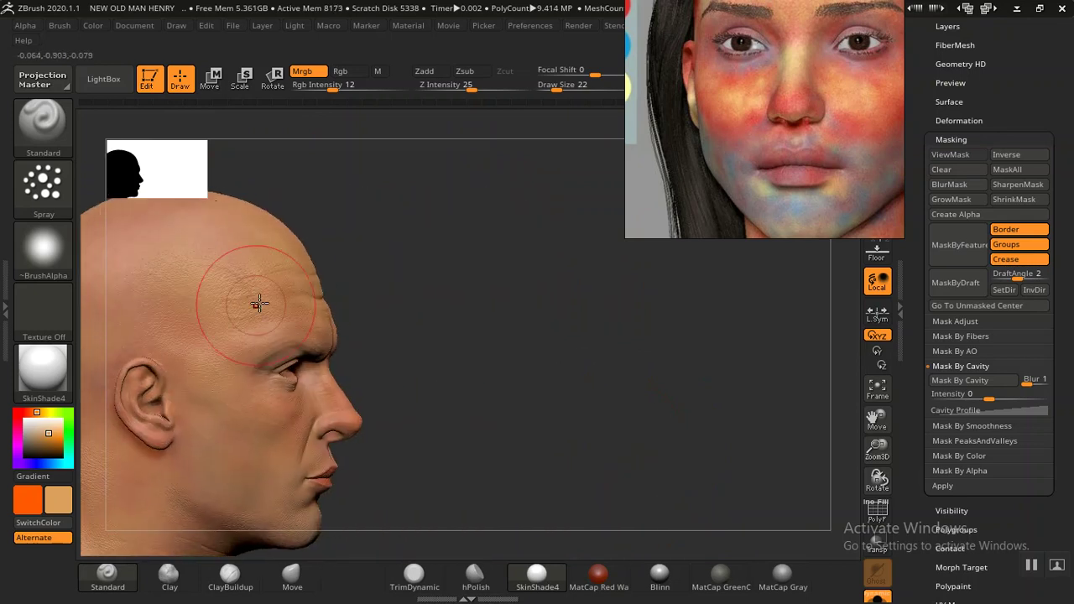
mouse_move(334, 436)
right_mouse_down("alt")
mouse_move(609, 362)
mouse_move(479, 350)
right_mouse_up("alt")
mouse_move(593, 317)
right_mouse_down("alt")
mouse_move(559, 347)
mouse_move(595, 377)
mouse_move(617, 337)
mouse_move(467, 395)
right_mouse_up("alt")
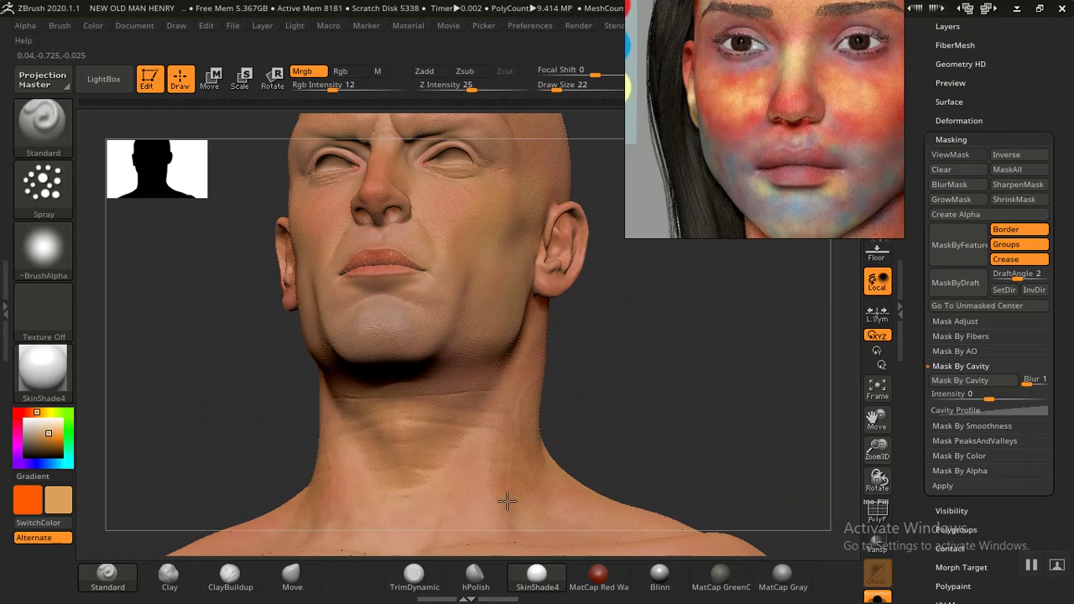
right_click_drag(505, 464, 509, 362)
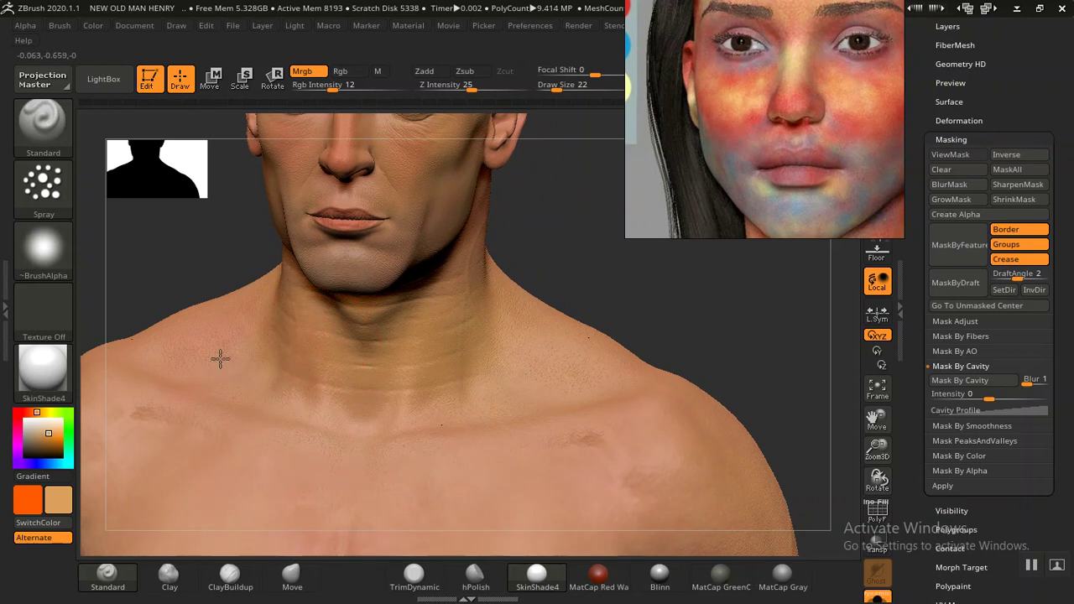
mouse_move(738, 376)
right_mouse_down("ctrl")
mouse_move(633, 340)
mouse_move(575, 359)
mouse_move(698, 361)
mouse_move(693, 391)
mouse_move(538, 347)
right_mouse_up("ctrl")
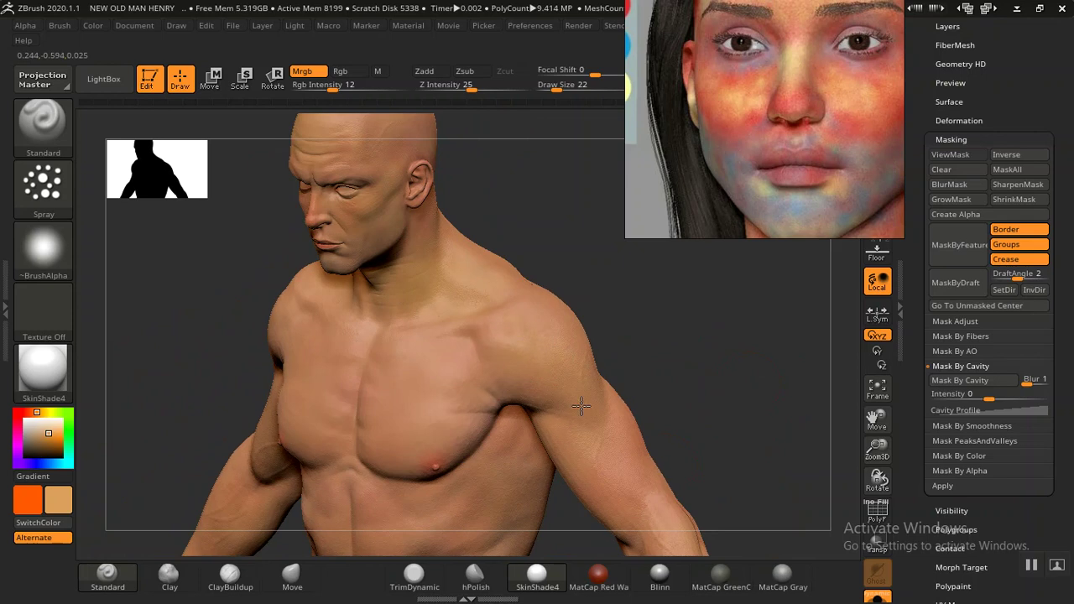
mouse_move(659, 393)
right_mouse_down()
mouse_move(676, 355)
mouse_move(628, 417)
mouse_move(638, 396)
right_mouse_up()
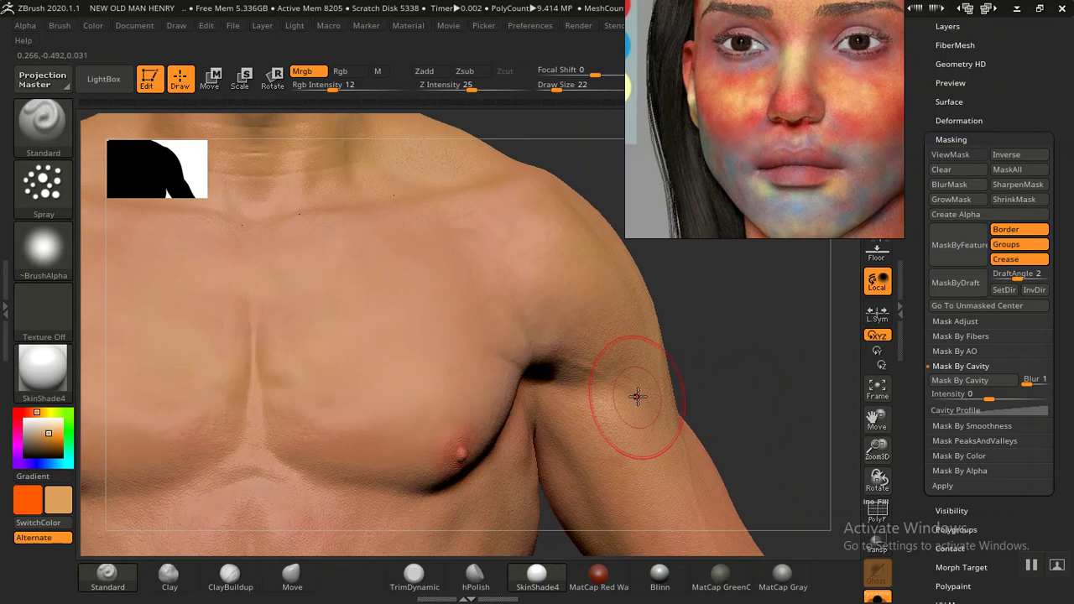
mouse_move(775, 406)
right_mouse_down("ctrl")
mouse_move(710, 362)
mouse_move(443, 388)
right_mouse_up("ctrl")
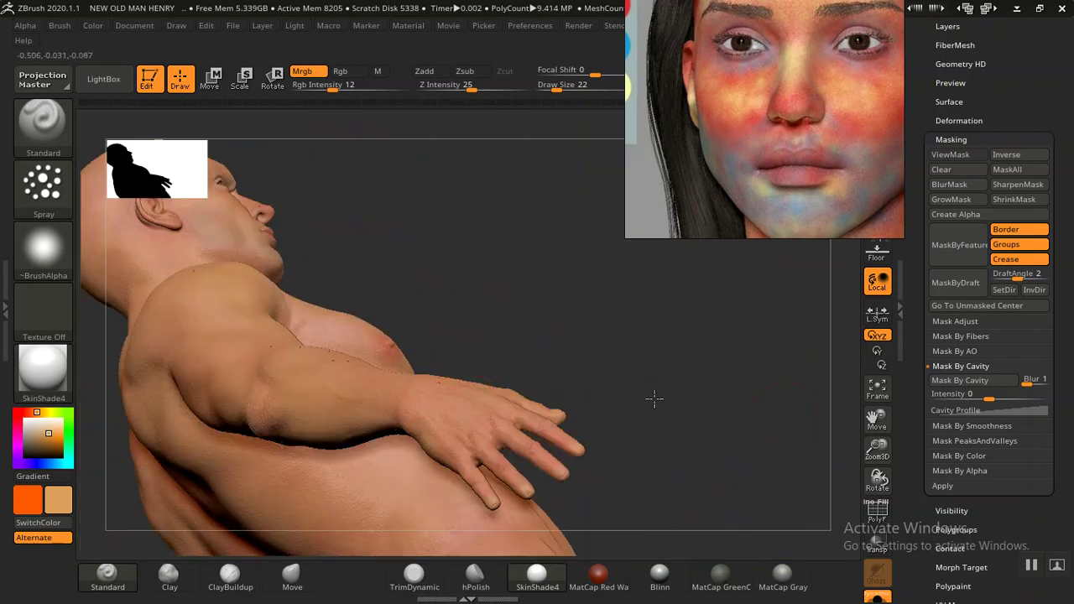
right_click_drag(655, 398, 604, 427)
right_click_drag(709, 336, 448, 360, "ctrl")
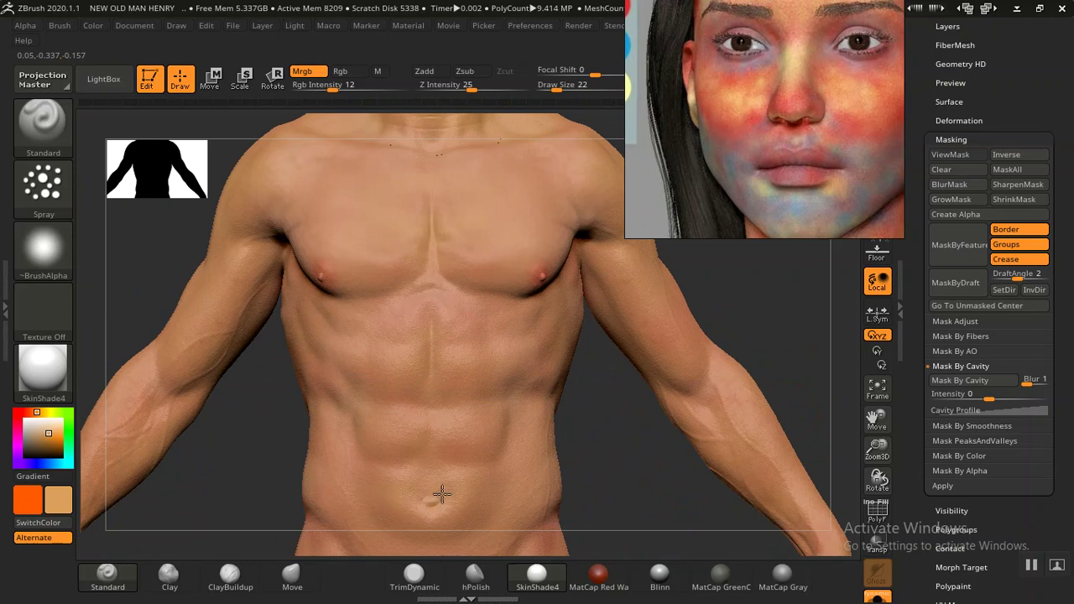
mouse_move(608, 483)
right_mouse_down("alt")
mouse_move(510, 343)
mouse_move(464, 357)
mouse_move(520, 352)
mouse_move(683, 379)
mouse_move(548, 354)
right_mouse_up("alt")
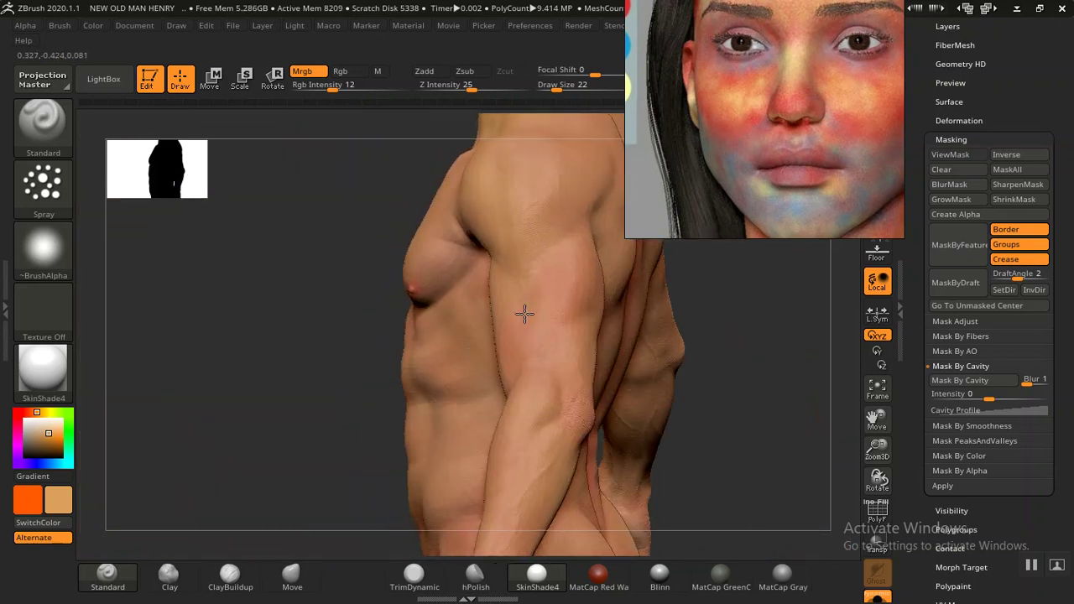
mouse_move(704, 379)
right_mouse_down()
mouse_move(716, 391)
mouse_move(247, 443)
mouse_move(311, 412)
mouse_move(288, 443)
mouse_move(231, 417)
right_mouse_up()
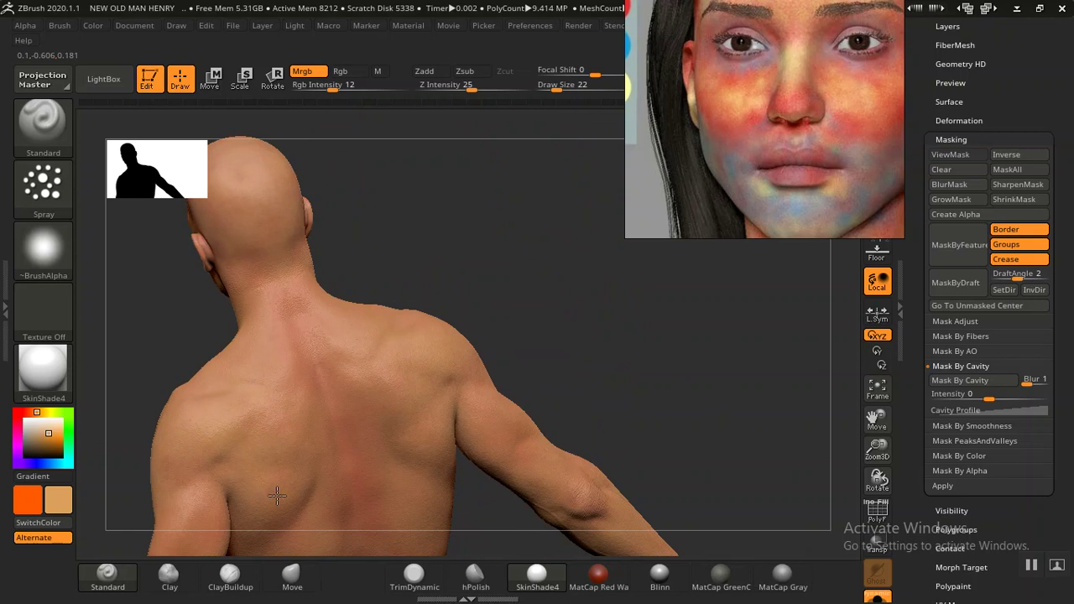
right_click_drag(623, 293, 474, 239)
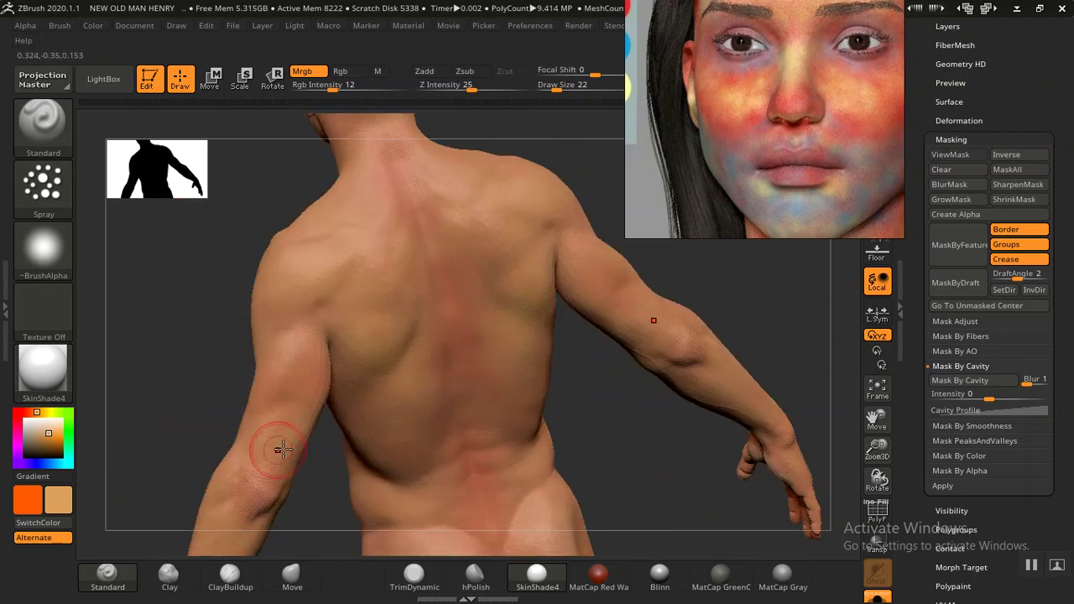
right_click_drag(266, 458, 428, 300)
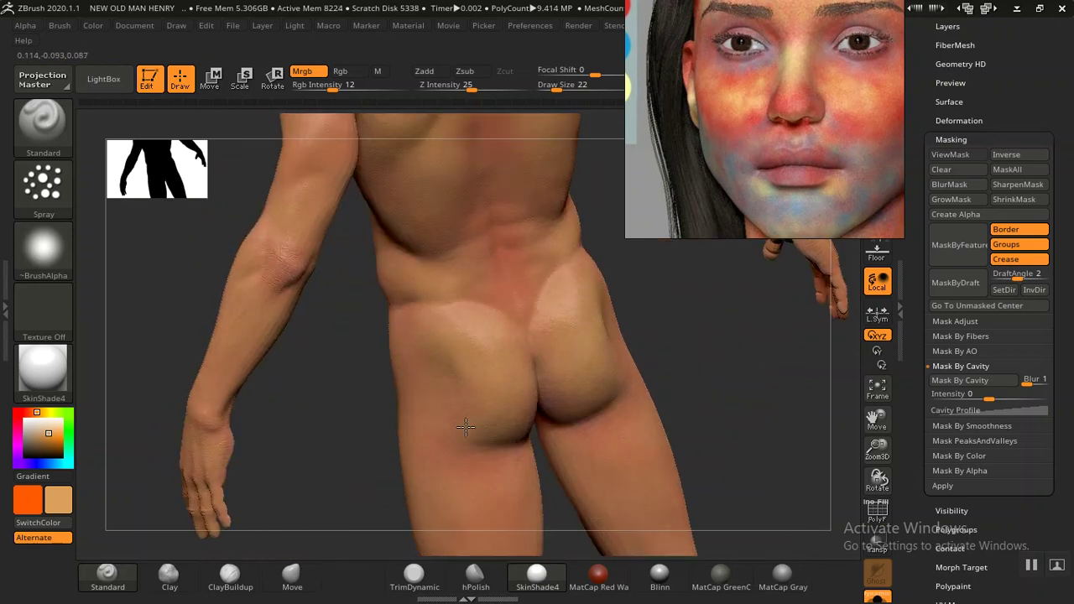
mouse_move(283, 466)
right_mouse_down()
mouse_move(271, 355)
mouse_move(372, 324)
mouse_move(575, 314)
mouse_move(588, 422)
mouse_move(412, 395)
mouse_move(422, 377)
right_mouse_up()
right_click_drag(649, 411, 437, 331)
right_click_drag(510, 360, 416, 305)
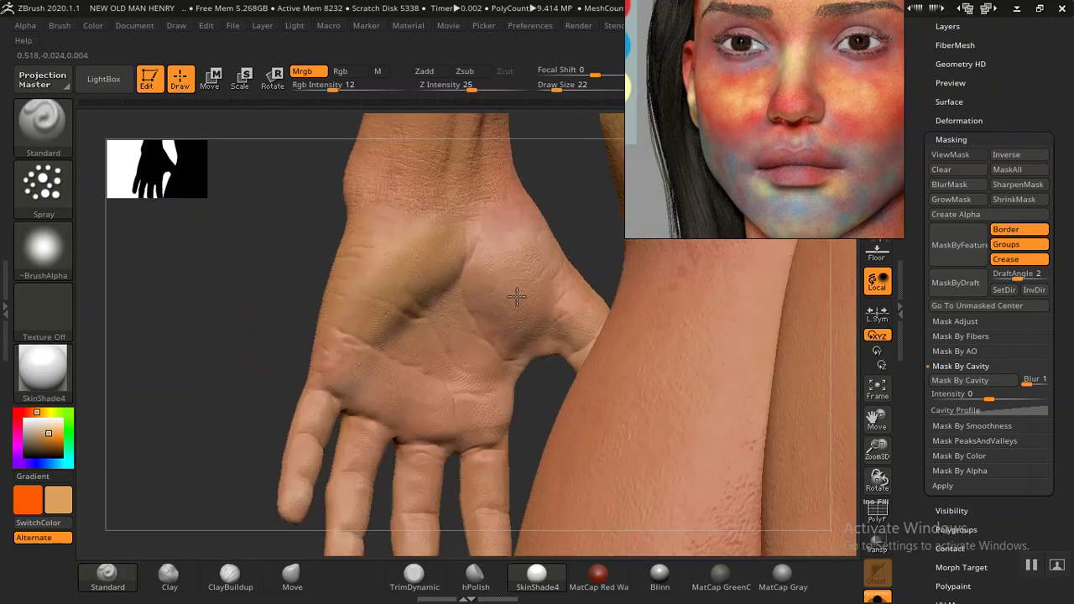
right_click_drag(211, 316, 467, 264)
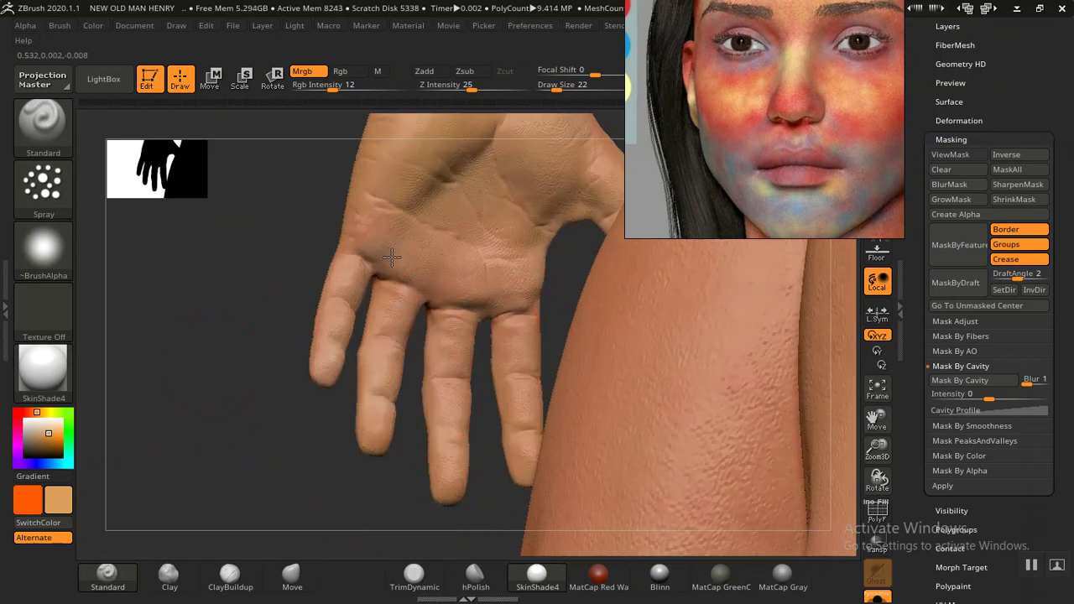
mouse_move(305, 456)
right_mouse_down()
mouse_move(204, 266)
mouse_move(677, 382)
mouse_move(749, 454)
mouse_move(280, 339)
mouse_move(512, 333)
right_mouse_up()
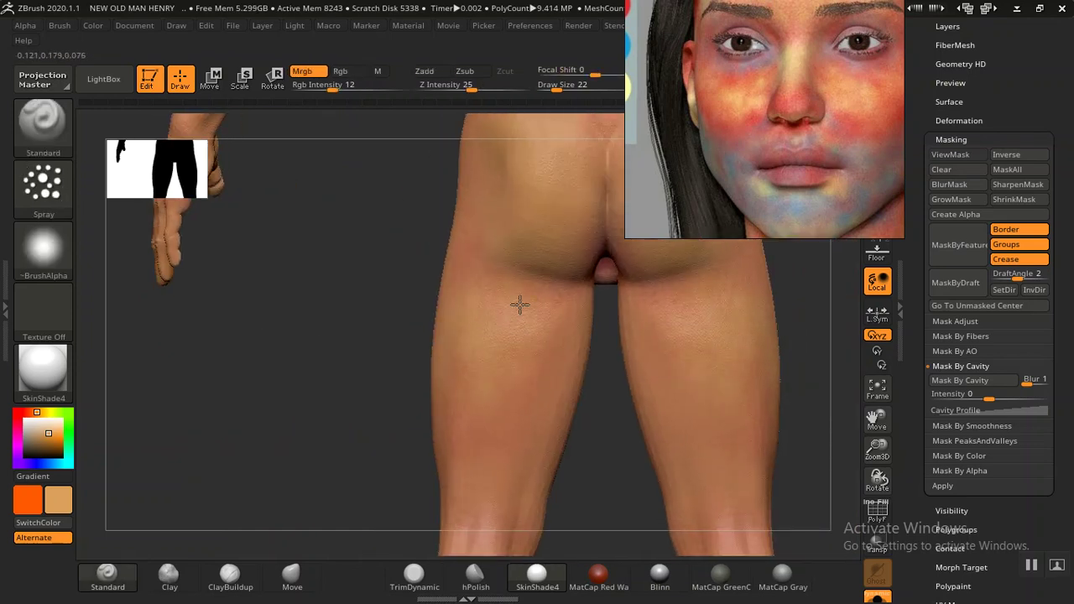
mouse_move(456, 495)
right_mouse_down("alt")
mouse_move(297, 240)
mouse_move(412, 268)
right_mouse_up("alt")
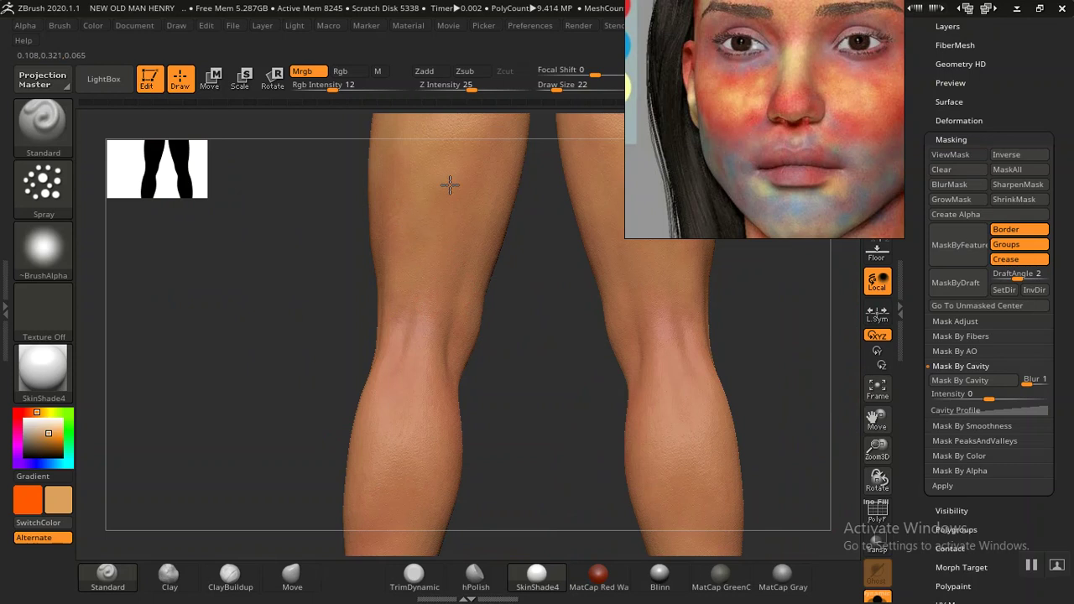
right_click_drag(552, 444, 525, 371, "ctrl")
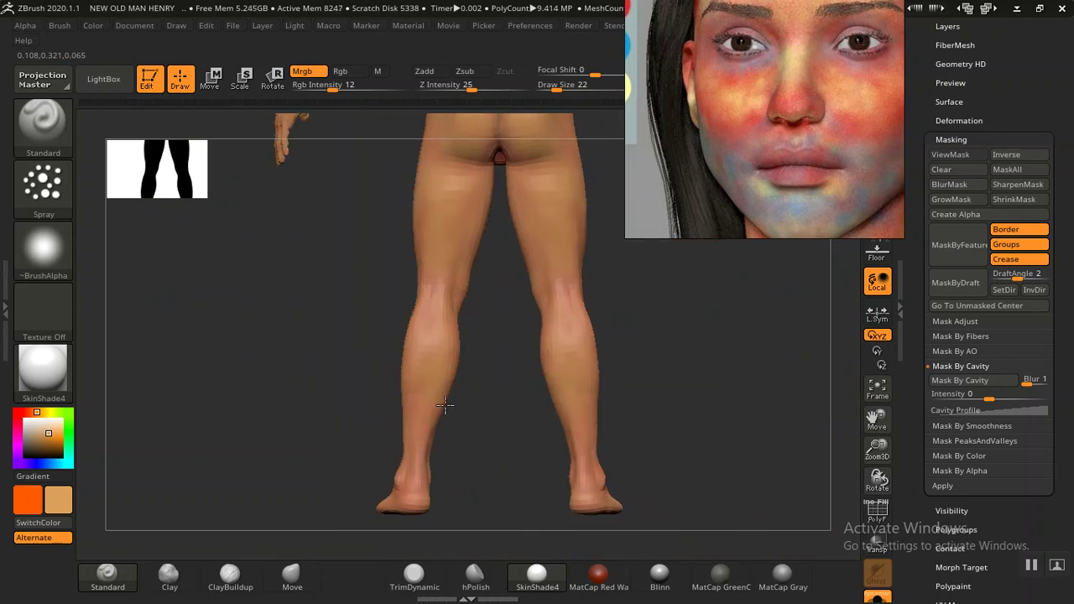
mouse_move(474, 272)
right_mouse_down()
mouse_move(810, 347)
mouse_move(844, 307)
mouse_move(590, 343)
right_mouse_up()
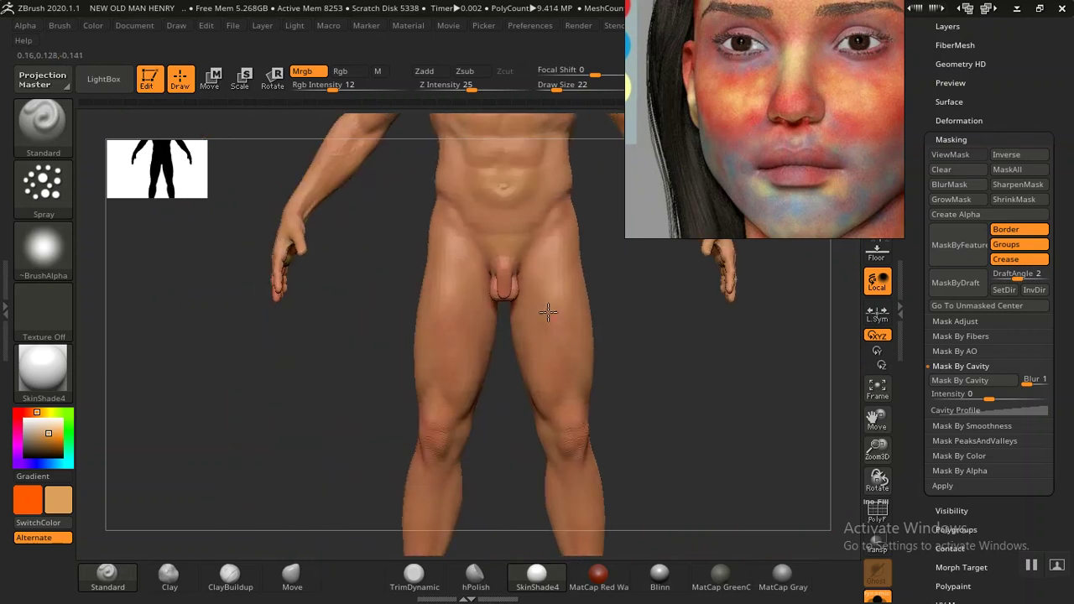
Step: Enlarge the paint brush to size 30 and review the legs, chest, shoulders and arm
key("bracketright")
right_click_drag(648, 389, 551, 311, "alt")
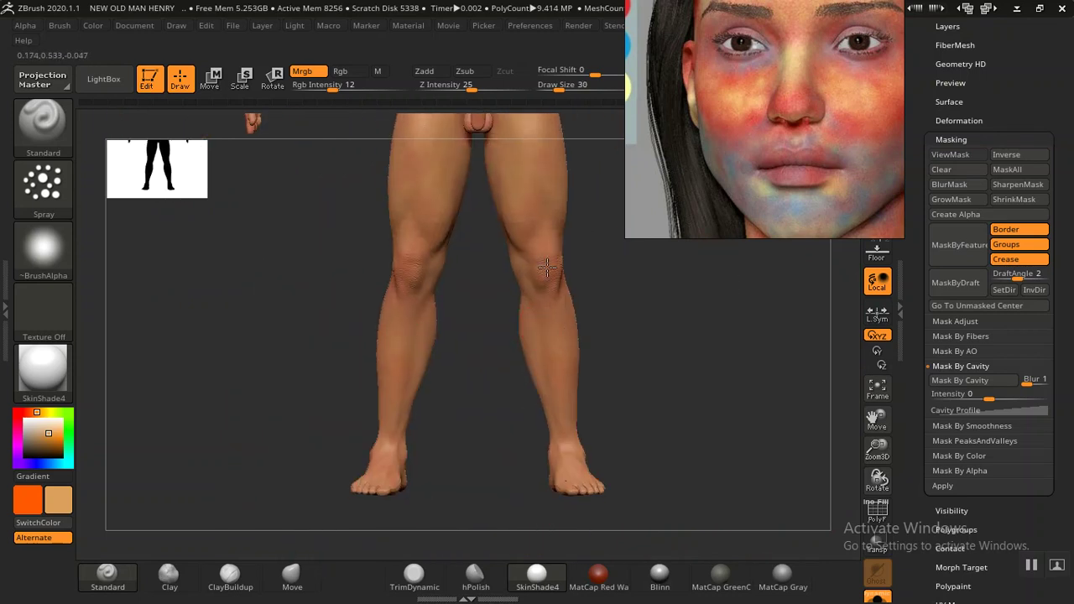
mouse_move(639, 462)
right_mouse_down("alt")
mouse_move(621, 439)
mouse_move(563, 246)
mouse_move(640, 341)
mouse_move(662, 389)
mouse_move(623, 402)
mouse_move(565, 400)
mouse_move(549, 261)
mouse_move(559, 318)
mouse_move(439, 456)
right_mouse_up("alt")
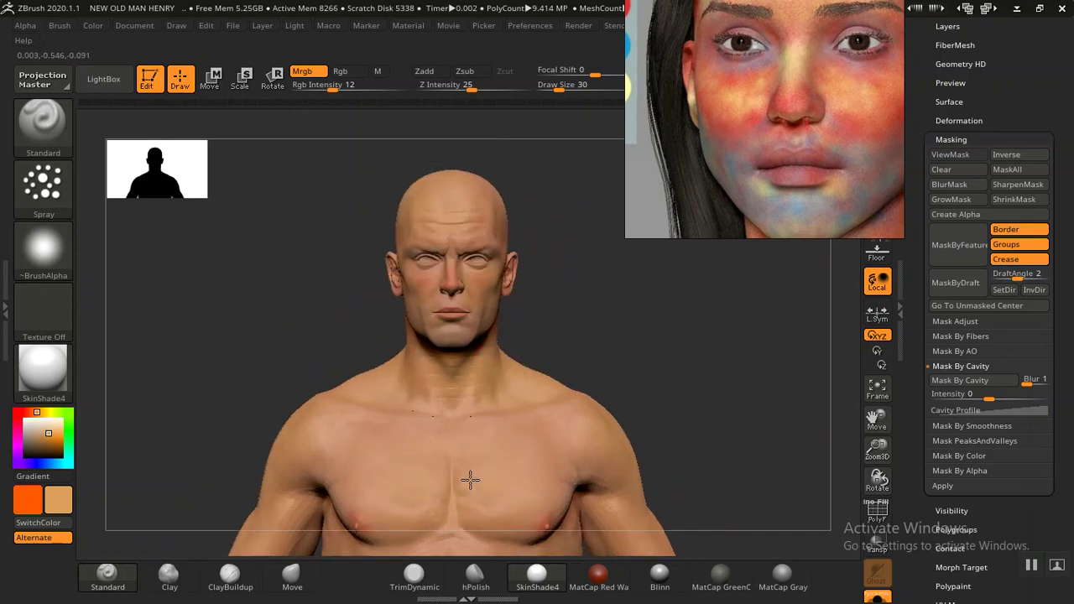
mouse_move(280, 496)
right_mouse_down("alt")
mouse_move(486, 314)
mouse_move(265, 452)
mouse_move(355, 376)
mouse_move(331, 376)
right_mouse_up("alt")
right_click_drag(471, 388, 503, 420)
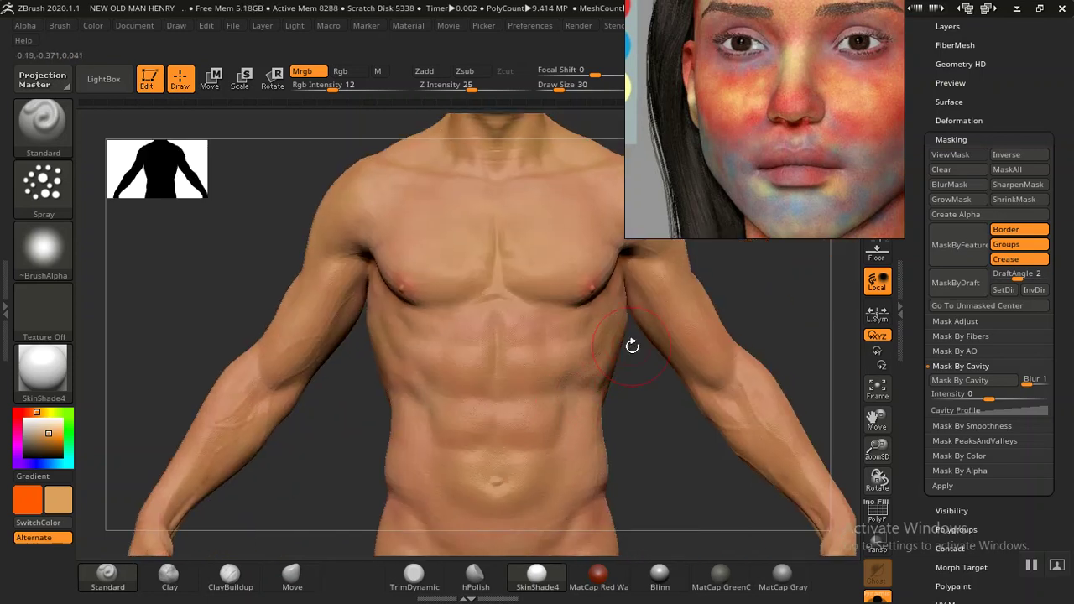
mouse_move(642, 430)
right_mouse_down("alt")
mouse_move(730, 352)
mouse_move(545, 427)
mouse_move(595, 328)
mouse_move(759, 369)
mouse_move(595, 360)
mouse_move(542, 434)
mouse_move(513, 450)
mouse_move(434, 410)
mouse_move(450, 395)
mouse_move(571, 395)
mouse_move(529, 361)
mouse_move(597, 546)
mouse_move(574, 300)
mouse_move(667, 515)
mouse_move(621, 355)
mouse_move(647, 360)
mouse_move(679, 451)
mouse_move(666, 391)
mouse_move(674, 319)
mouse_move(705, 506)
mouse_move(690, 503)
mouse_move(698, 361)
mouse_move(757, 468)
mouse_move(753, 434)
right_mouse_up("alt")
mouse_move(768, 338)
right_mouse_down()
mouse_move(755, 446)
mouse_move(515, 336)
mouse_move(427, 321)
right_mouse_up()
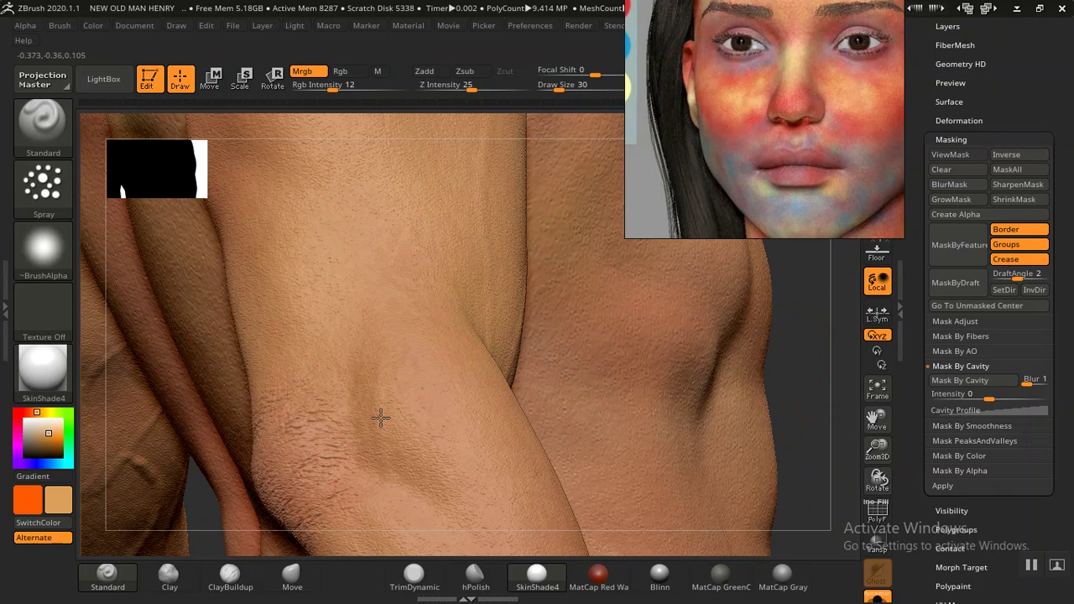
left_click_drag(810, 377, 630, 353)
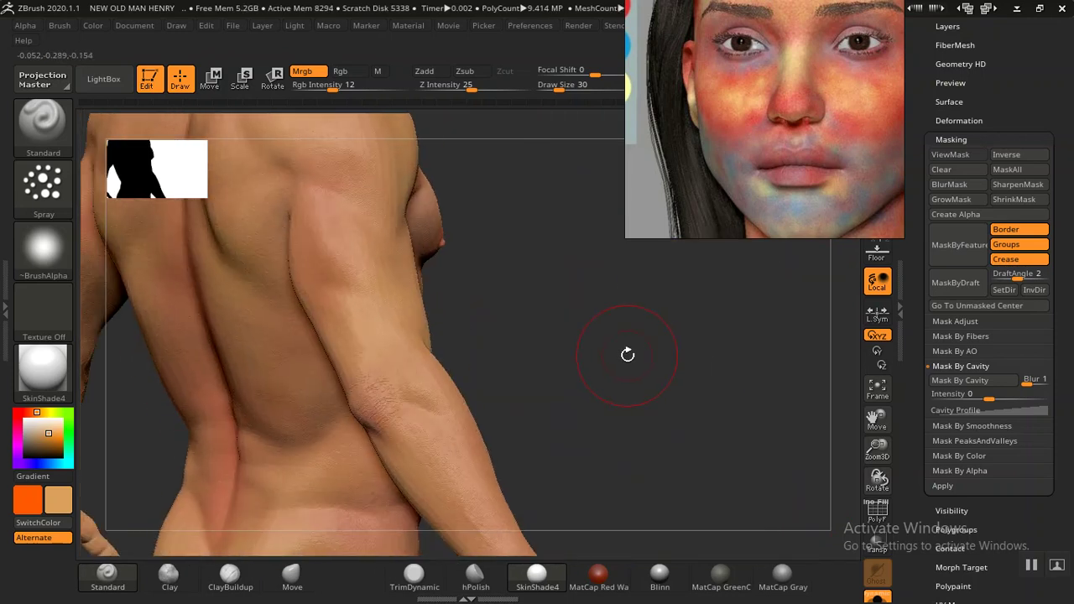
Step: Sample the tan skin colour from the back, then view the head's side profile
left_click_drag(46, 433, 310, 260)
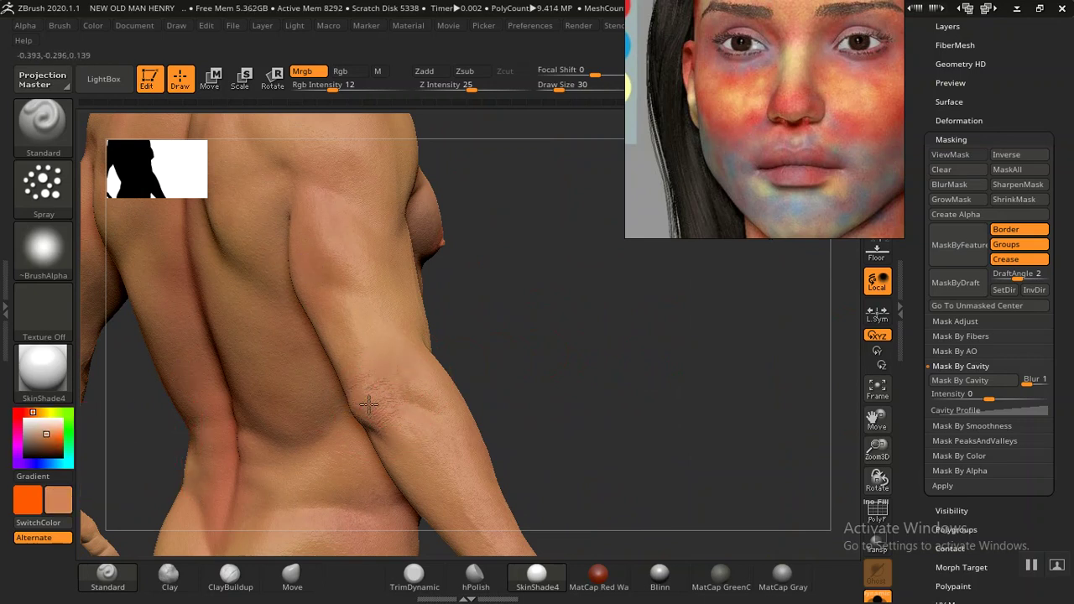
mouse_move(517, 311)
left_mouse_down()
mouse_move(582, 489)
mouse_move(582, 319)
mouse_move(647, 347)
mouse_move(655, 400)
mouse_move(640, 338)
mouse_move(707, 496)
mouse_move(631, 348)
left_mouse_up()
left_click_drag(643, 455, 503, 428)
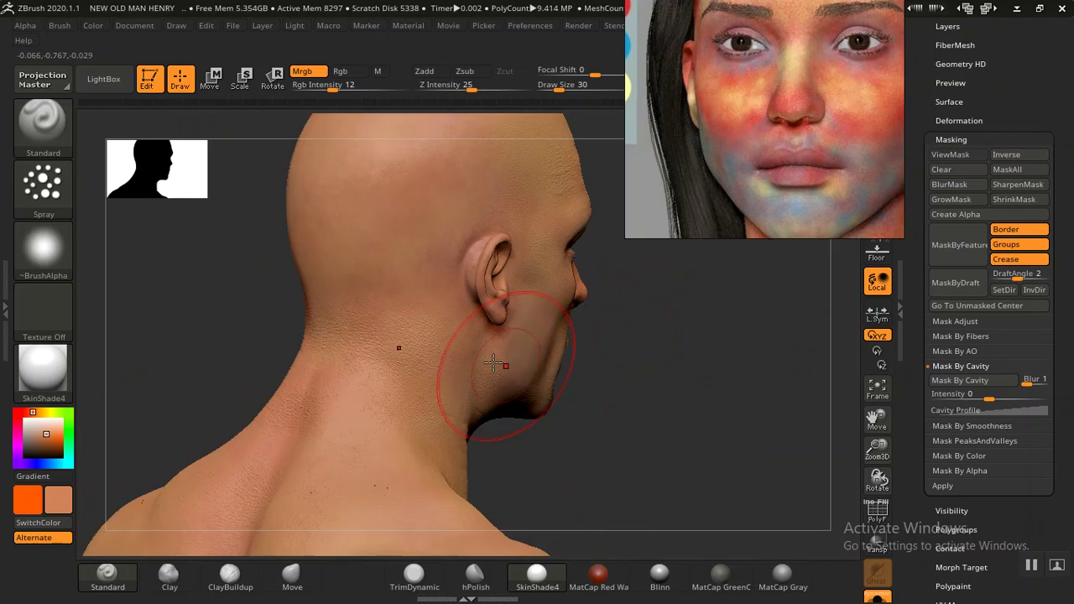
mouse_move(431, 355)
left_mouse_down()
mouse_move(580, 412)
mouse_move(522, 395)
mouse_move(179, 360)
mouse_move(597, 431)
mouse_move(520, 412)
left_mouse_up()
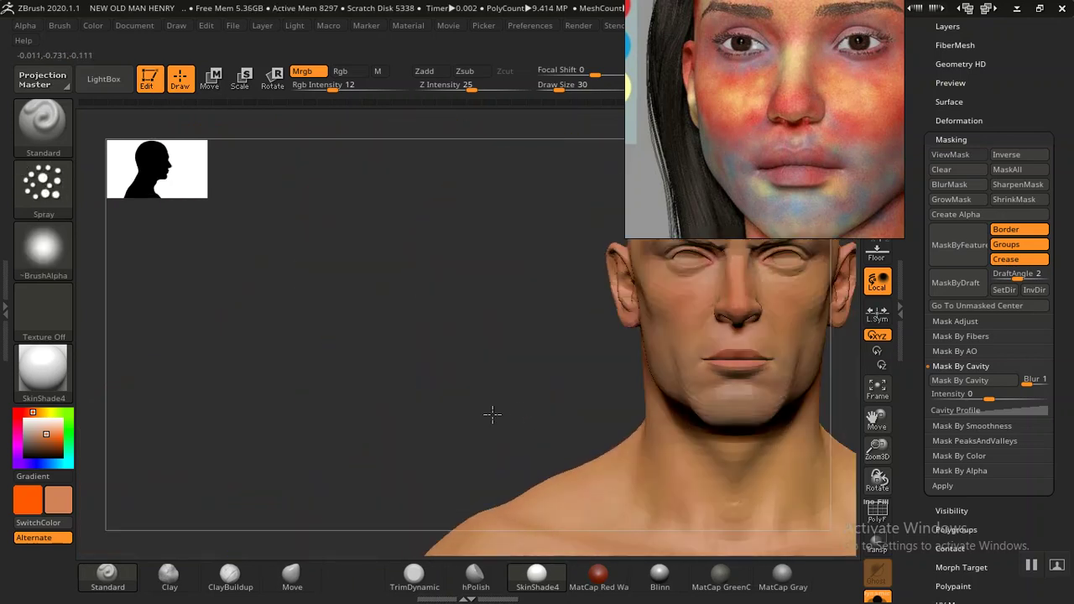
Step: Preview the Blinn material, return to SkinShade4, and frame the face
left_click(659, 577)
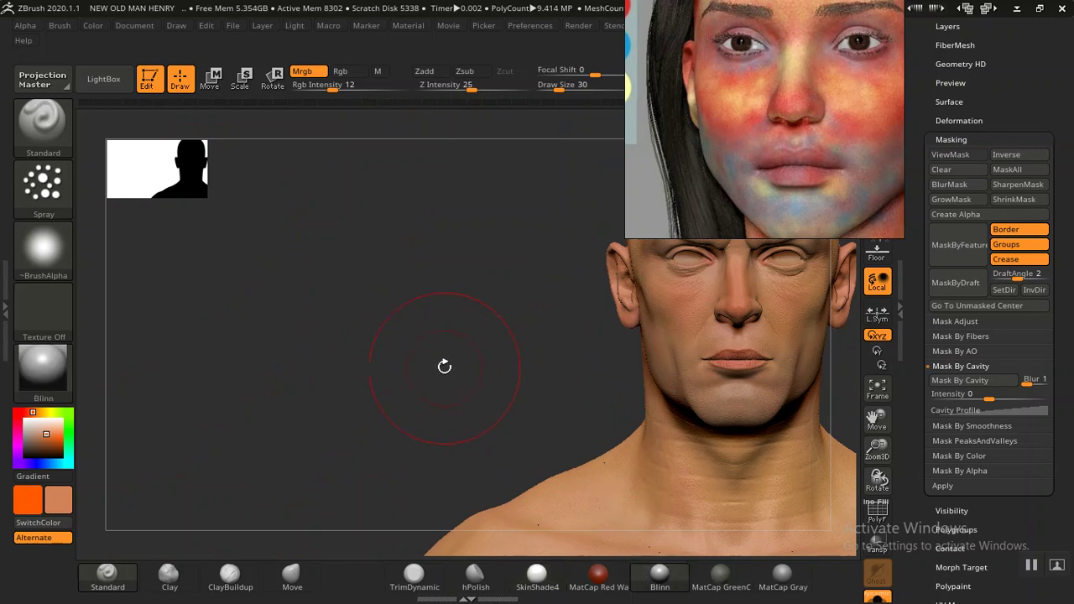
left_click(537, 576)
left_click_drag(412, 355, 90, 172, "alt")
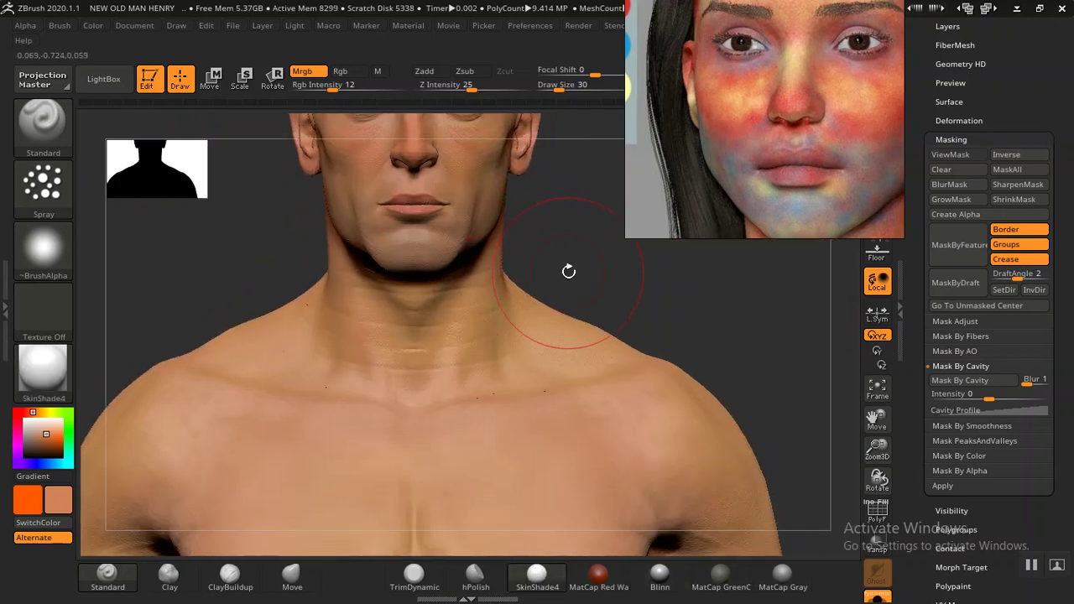
left_click_drag(576, 271, 571, 395, "alt")
left_click_drag(623, 358, 616, 431, "alt")
mouse_move(556, 408)
left_mouse_down()
mouse_move(401, 245)
mouse_move(153, 408)
mouse_move(445, 411)
left_mouse_up()
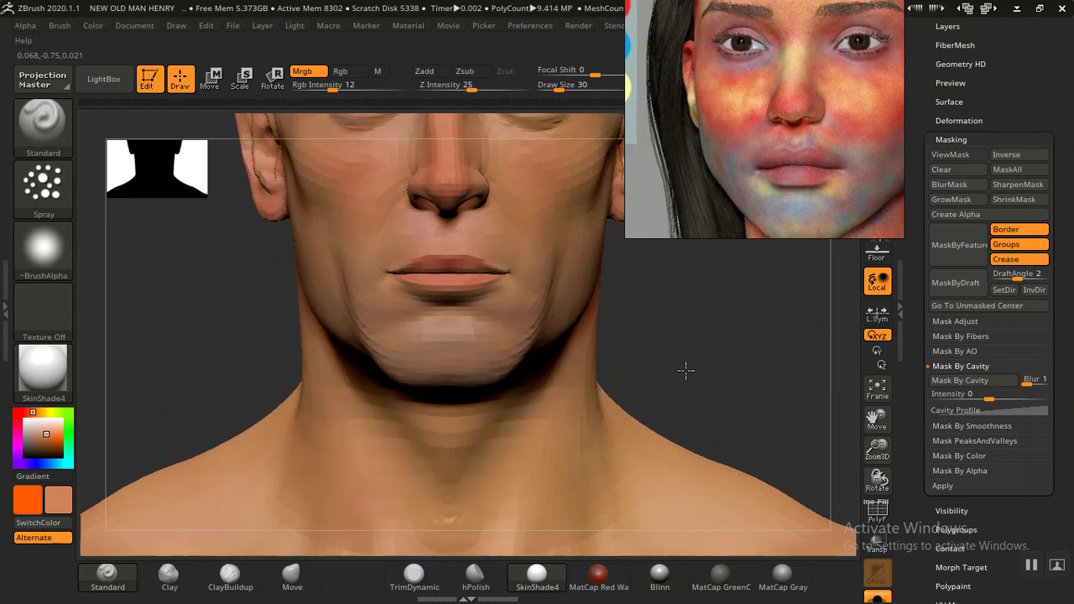
mouse_move(685, 367)
left_mouse_down("alt")
mouse_move(661, 422)
mouse_move(565, 370)
mouse_move(599, 371)
left_mouse_up("alt")
Step: Shrink the brush for eyelid detail and pick a red paint colour
key("space")
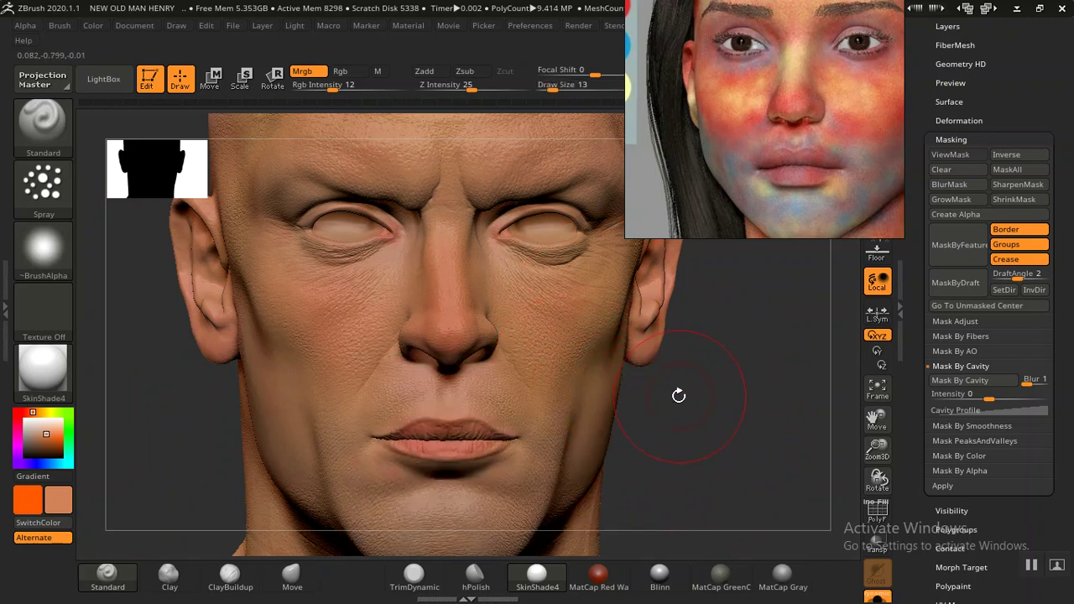
mouse_move(221, 388)
left_mouse_down()
mouse_move(249, 355)
mouse_move(265, 420)
mouse_move(156, 546)
mouse_move(219, 438)
mouse_move(475, 308)
left_mouse_up()
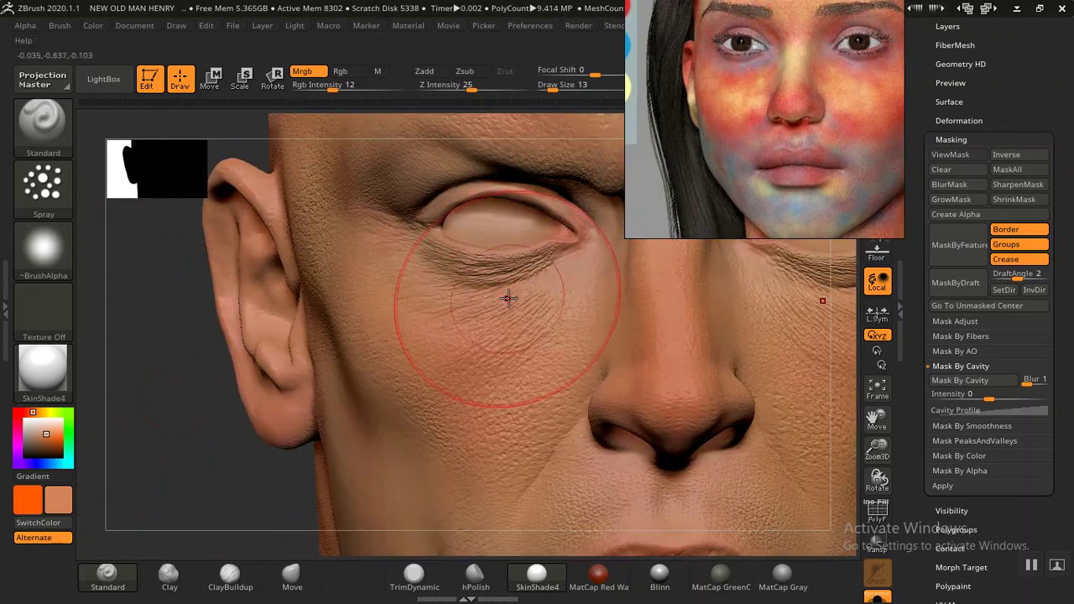
key("bracketleft")
key("bracketleft")
key("bracketleft")
mouse_move(41, 435)
left_mouse_down()
mouse_move(564, 240)
mouse_move(356, 330)
left_mouse_up()
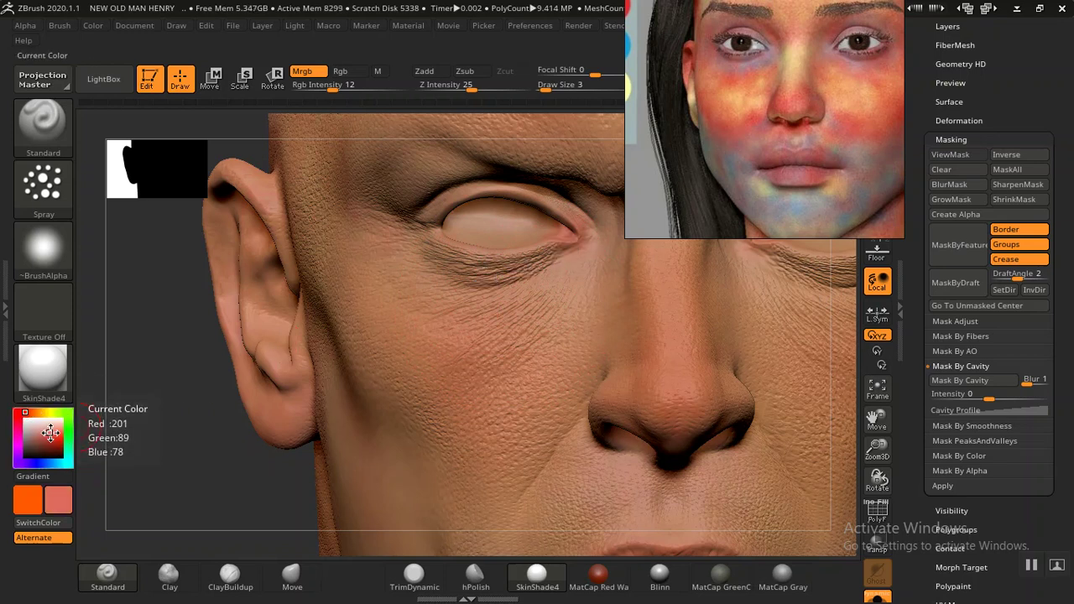
left_click(52, 435)
Step: Rotate the head past the forehead, nose and eye until it faces straight forward
left_click_drag(235, 371, 180, 544)
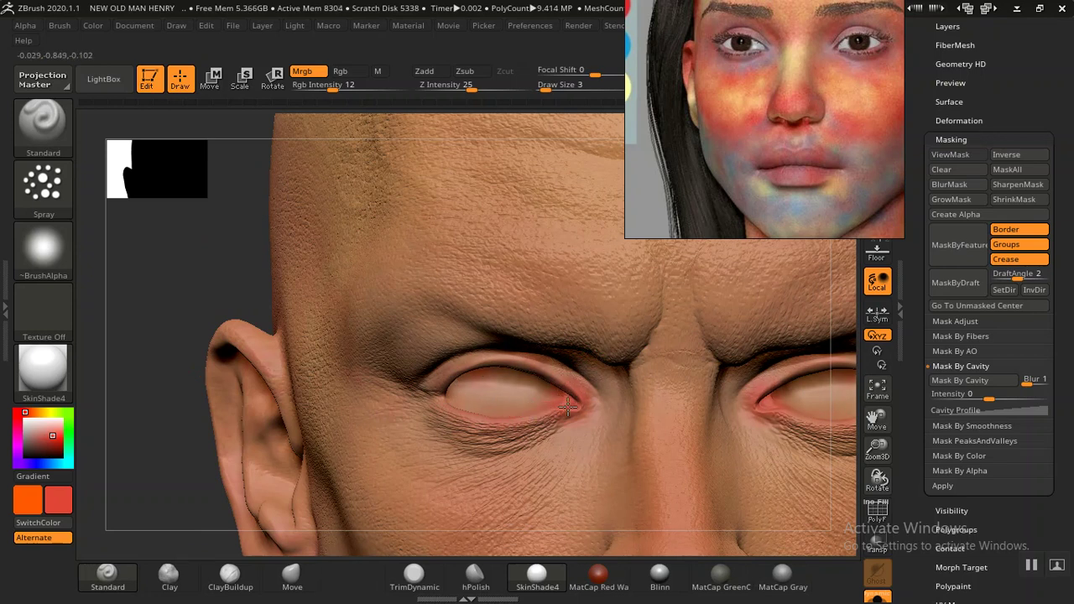
mouse_move(128, 445)
left_mouse_down()
mouse_move(204, 420)
mouse_move(204, 400)
left_mouse_up()
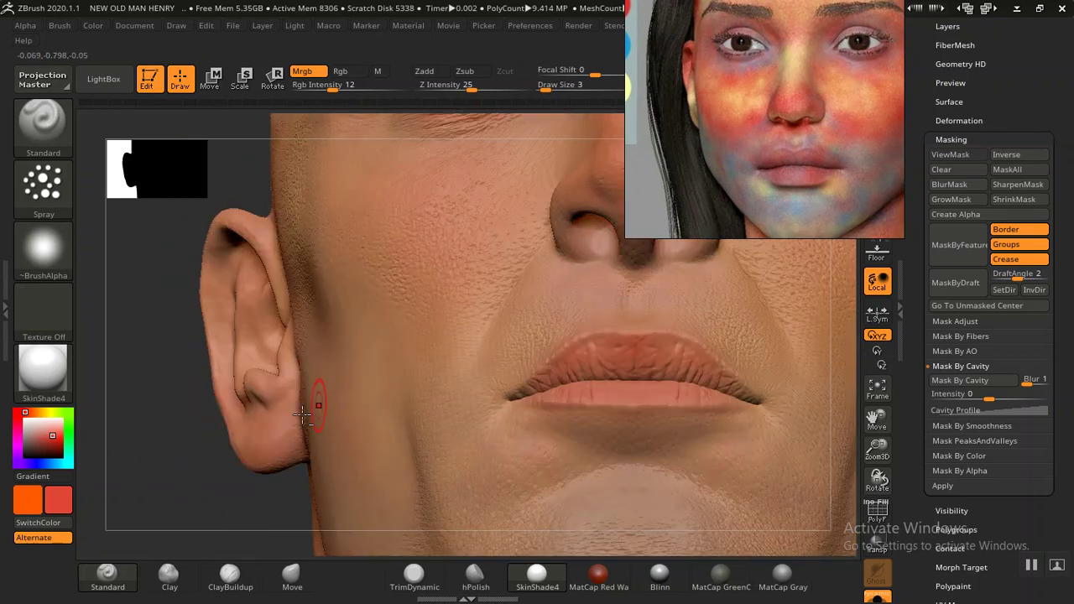
left_click_drag(202, 457, 526, 325)
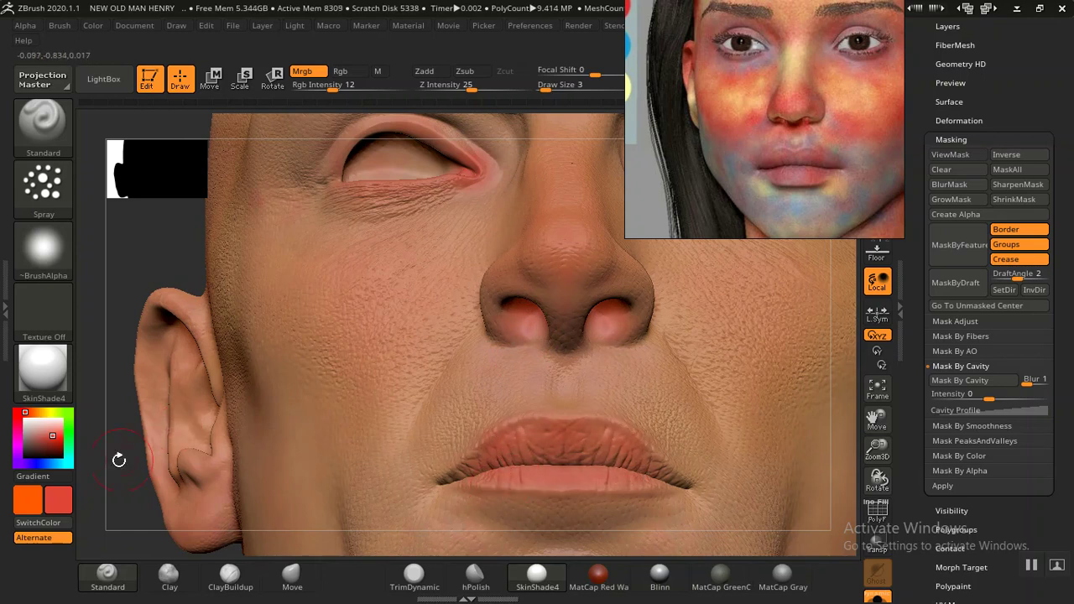
mouse_move(158, 439)
left_mouse_down()
mouse_move(158, 462)
mouse_move(363, 419)
mouse_move(288, 389)
left_mouse_up()
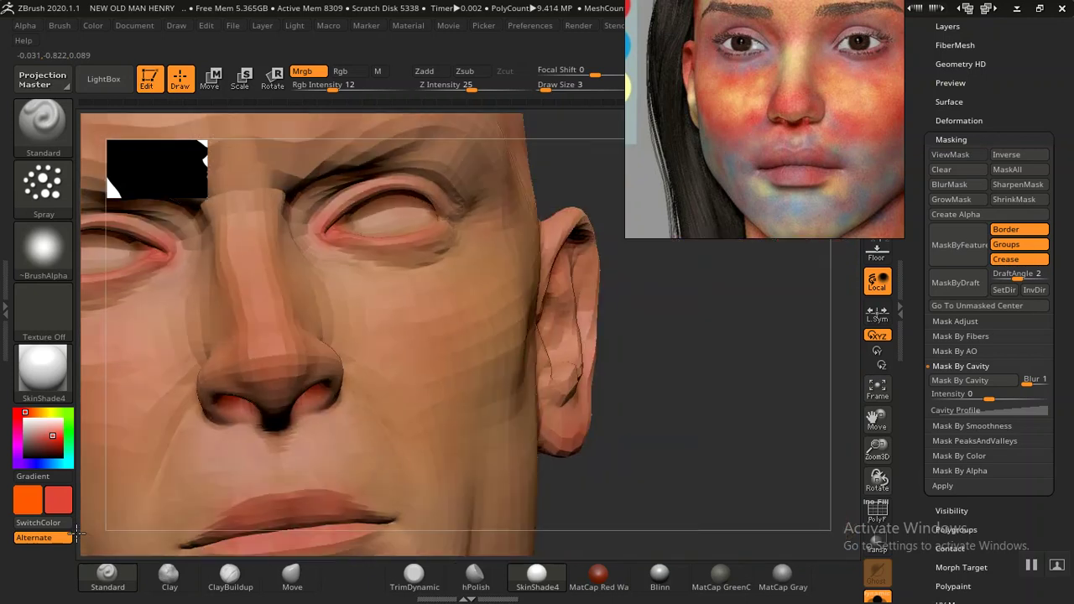
left_click_drag(128, 495, 331, 395)
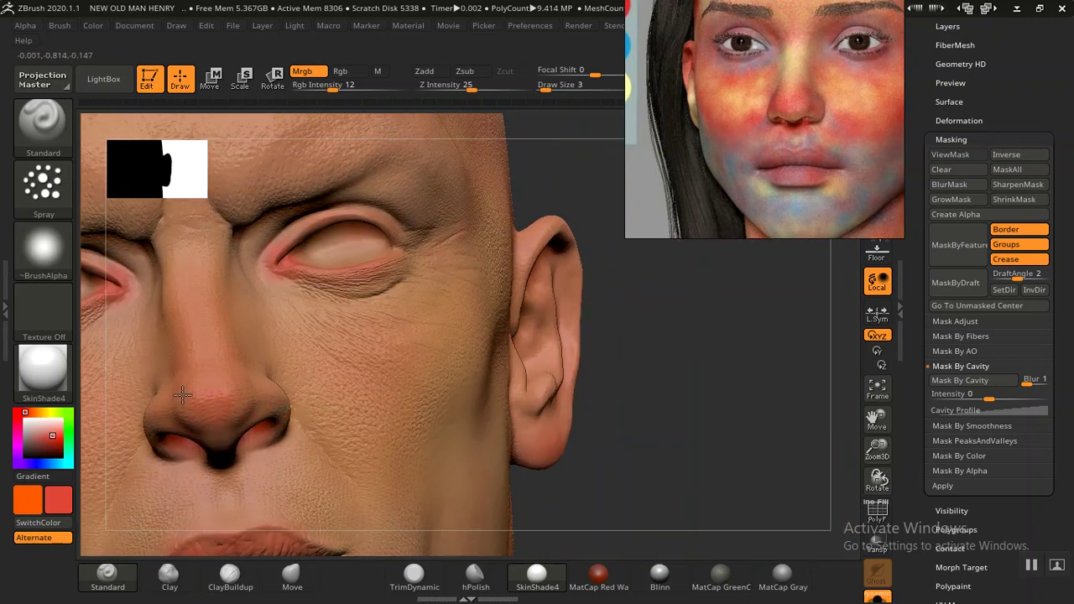
mouse_move(584, 424)
left_mouse_down()
mouse_move(674, 451)
mouse_move(304, 255)
mouse_move(143, 206)
left_mouse_up()
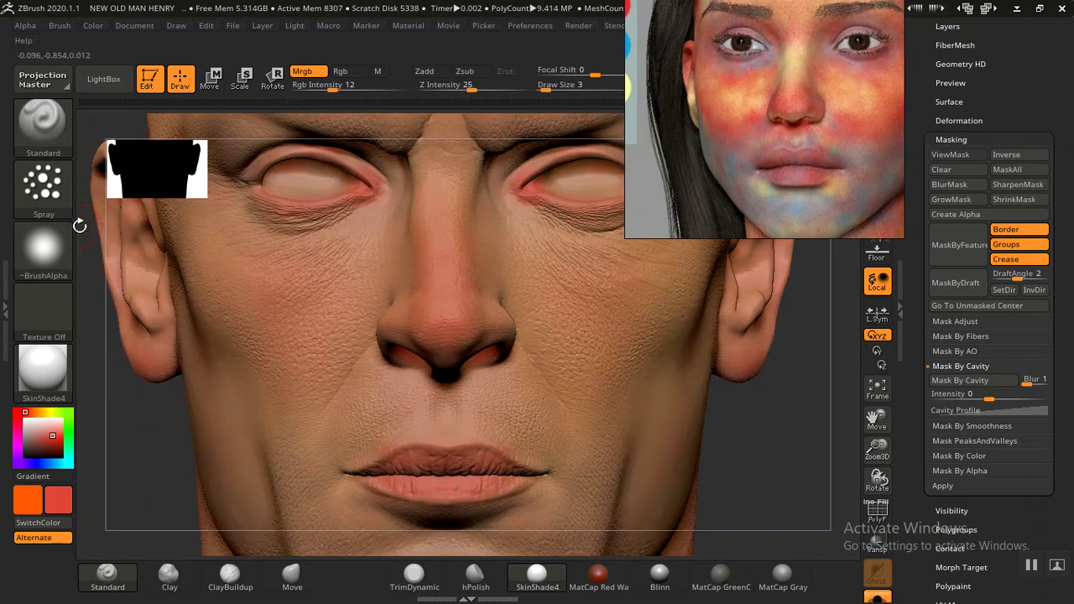
mouse_move(43, 189)
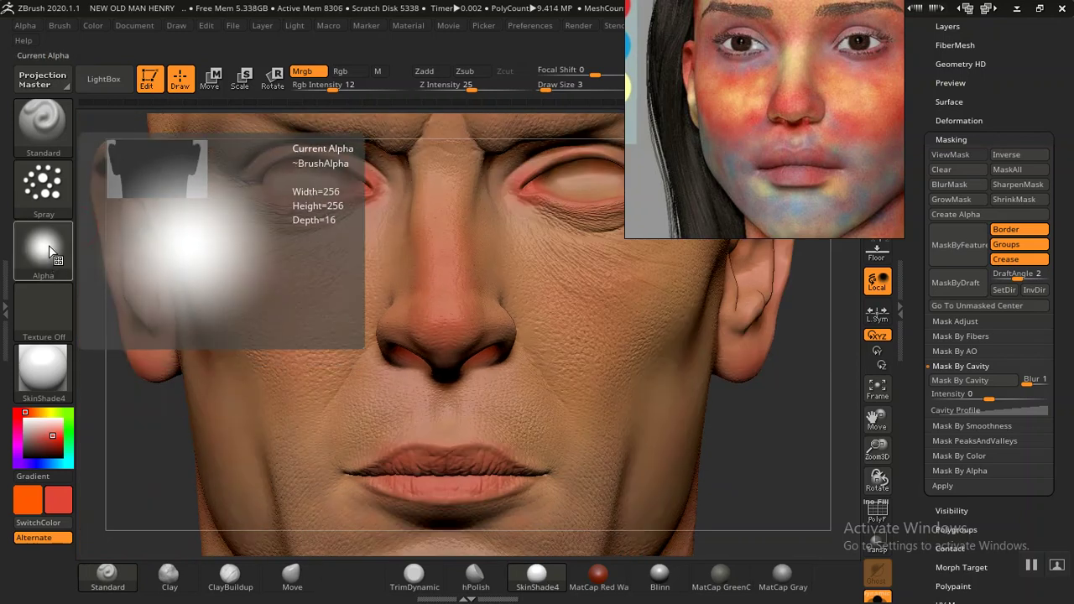
Step: Lower the stroke's scale variance to 0.4761, test red flush on the cheeks, and undo it
left_click(50, 187)
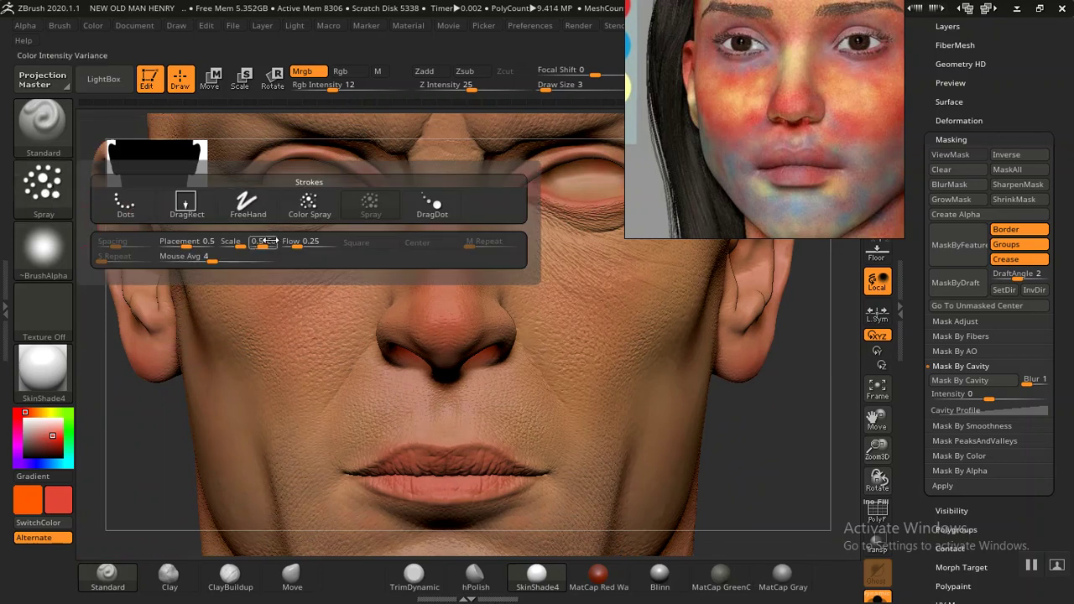
left_click_drag(267, 240, 233, 243)
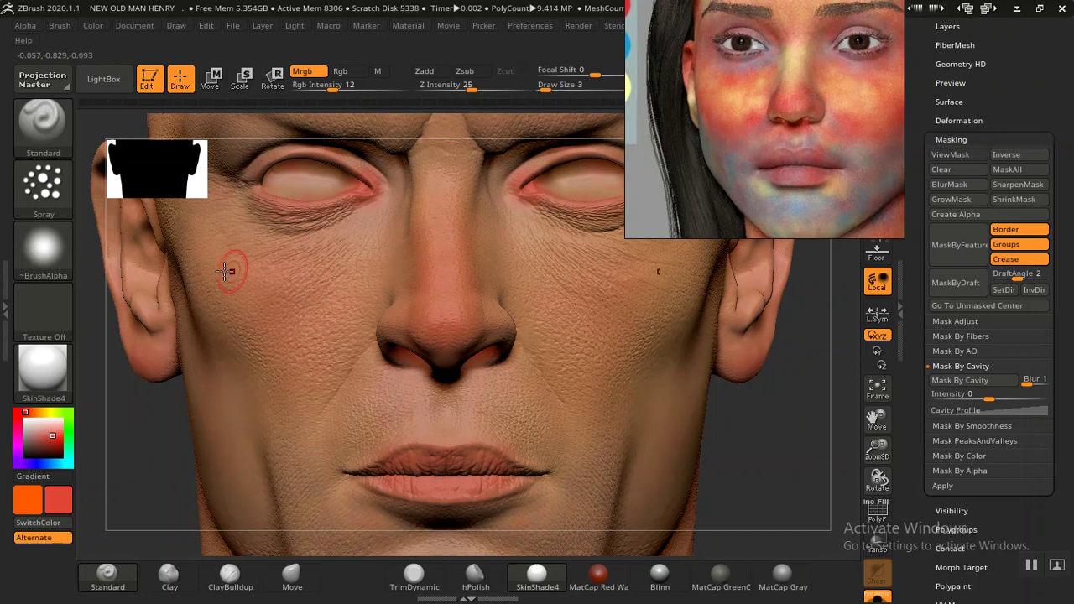
left_click_drag(346, 94, 408, 92)
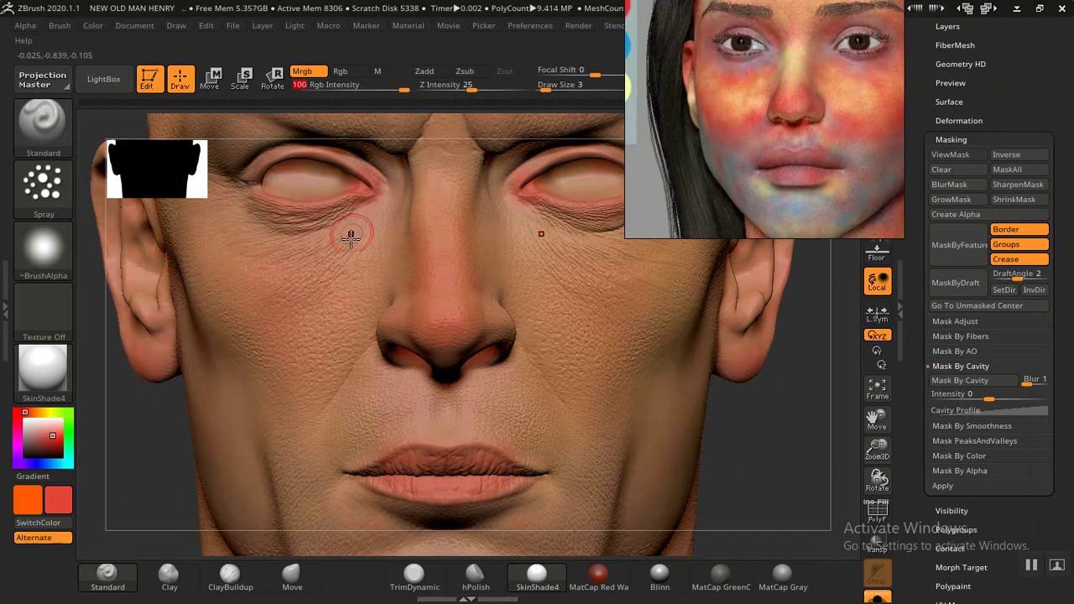
left_click(324, 329)
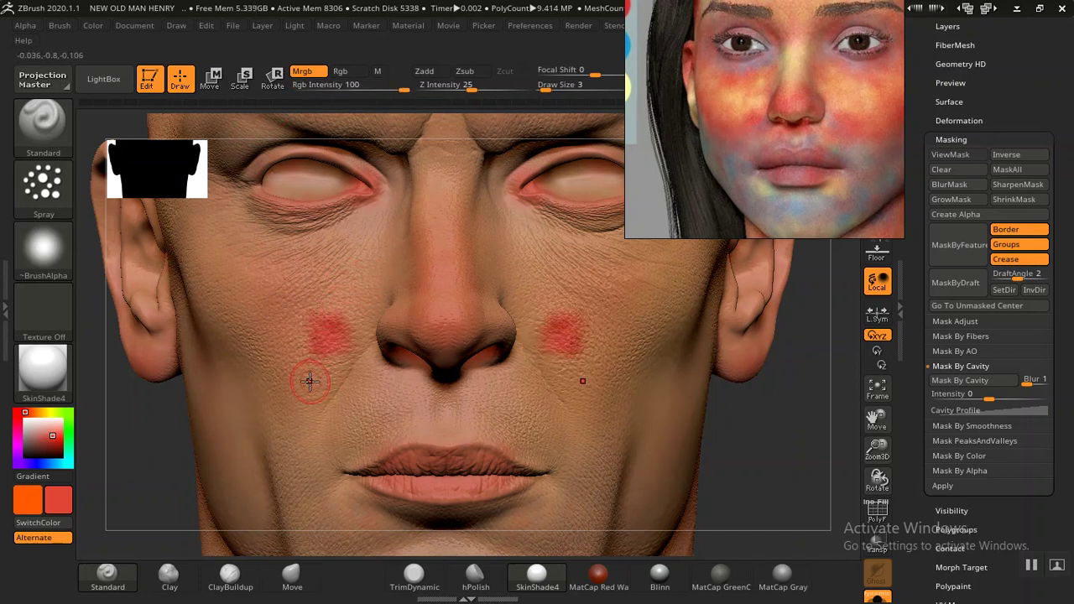
key("ctrl")
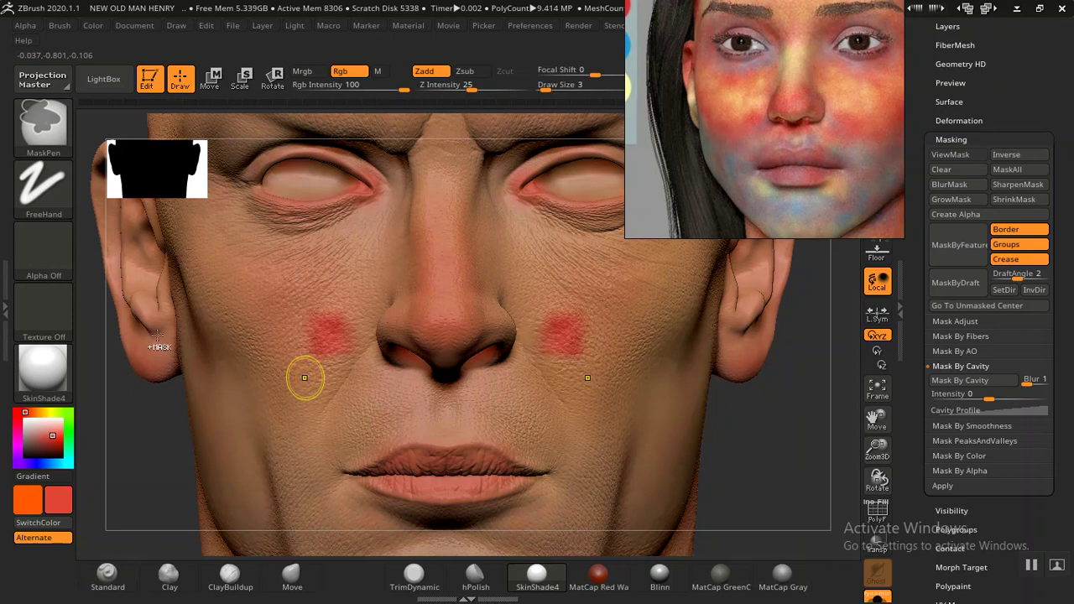
key("ctrl+z")
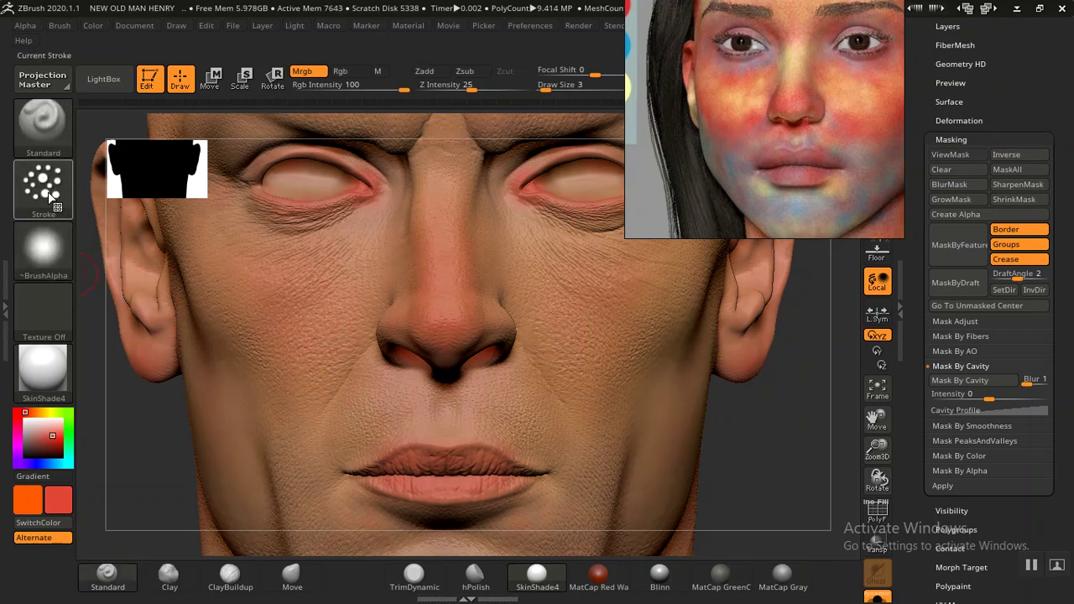
Step: Spray another red flush test on both cheeks and undo it
left_click(48, 204)
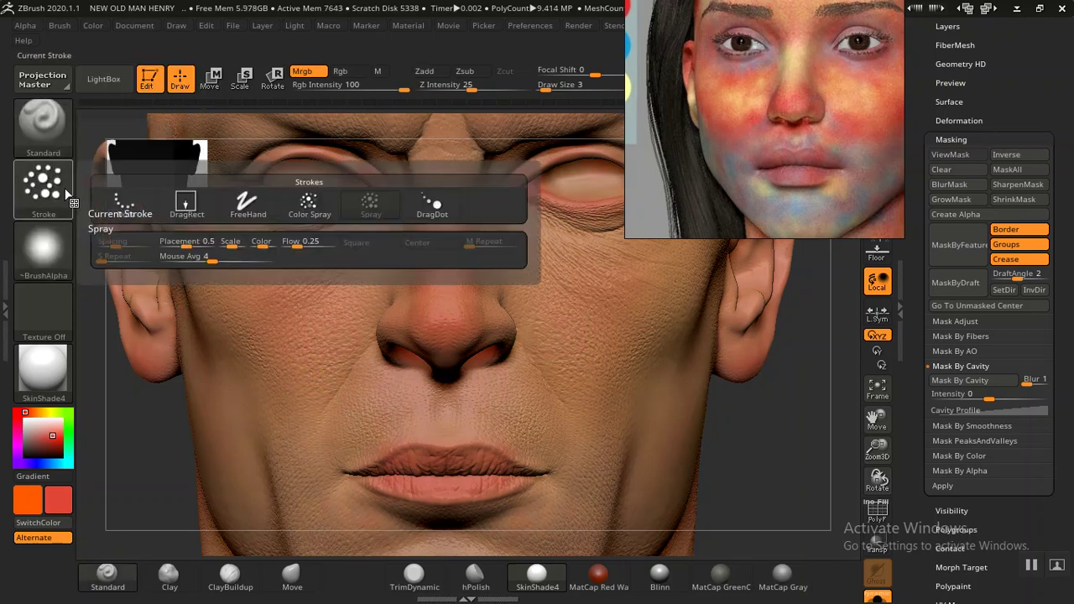
mouse_move(232, 242)
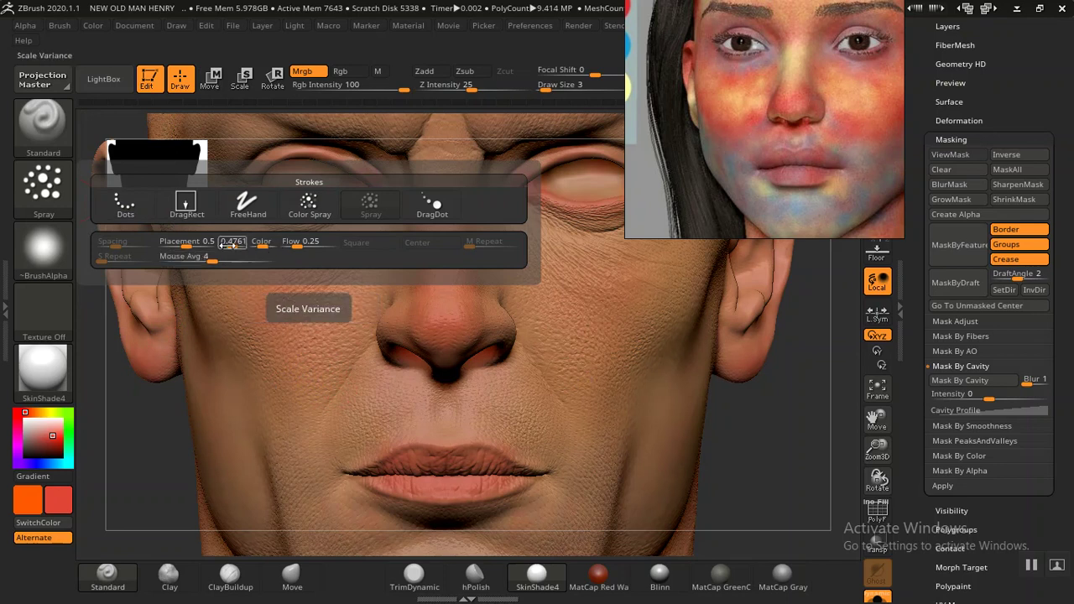
left_click_drag(324, 314, 284, 359)
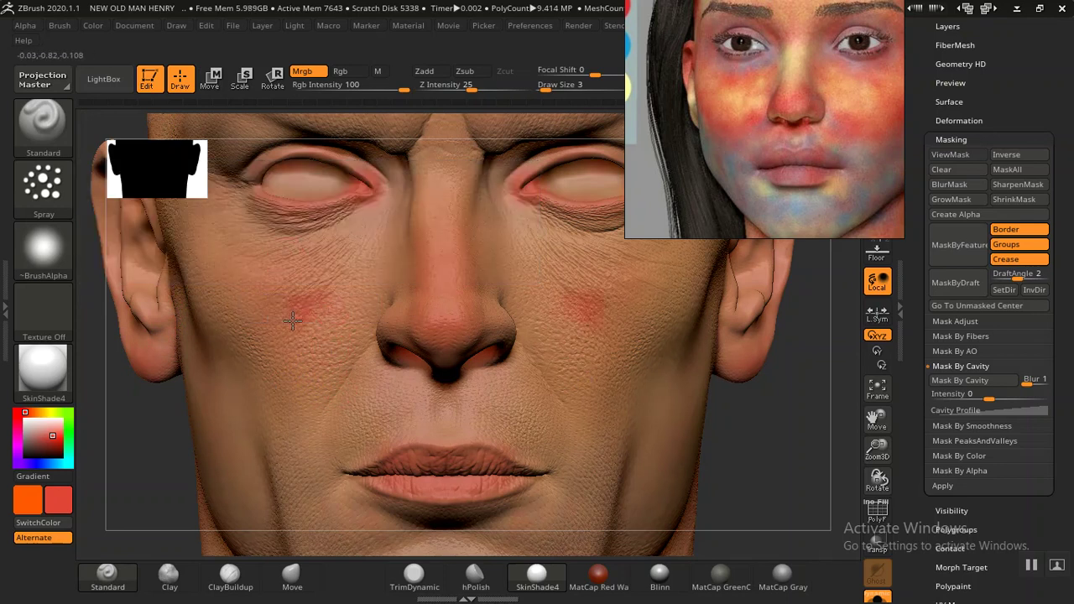
key("ctrl")
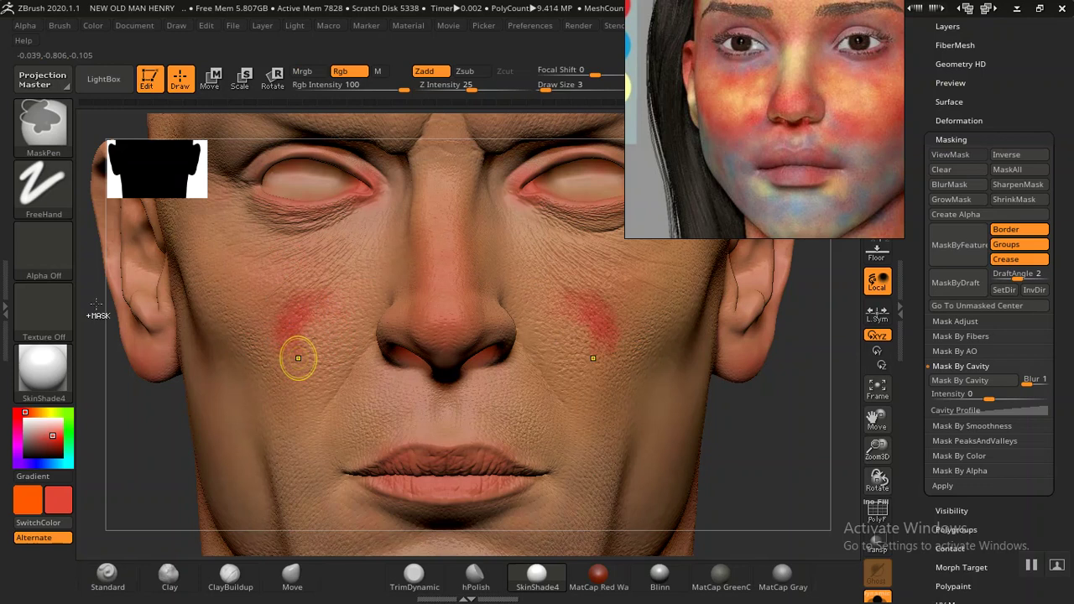
key("ctrl+z")
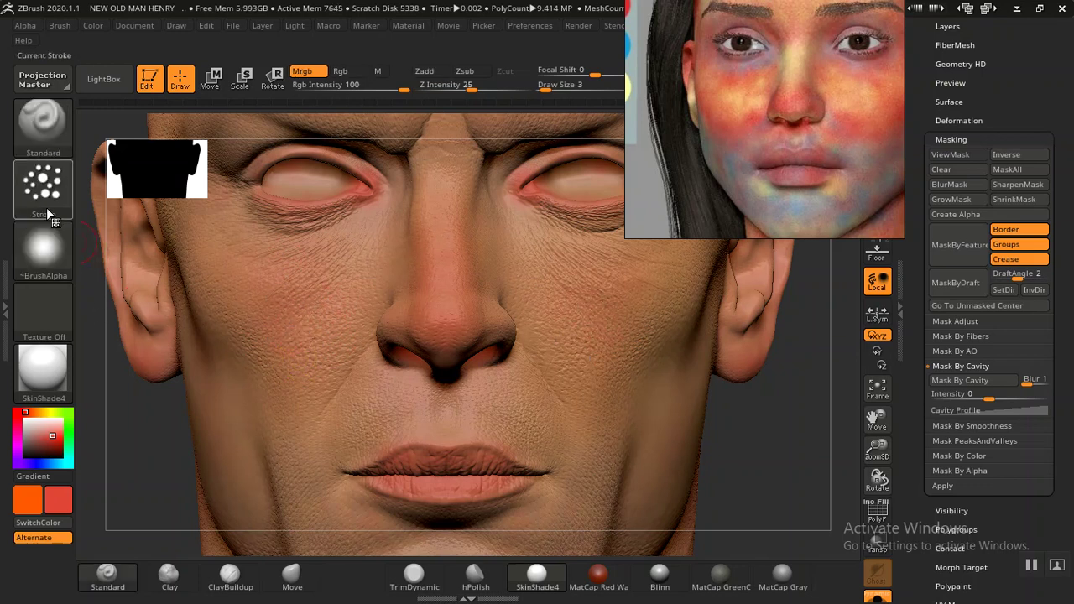
Step: Lower placement variance to 0.46656, test a red cheek patch, and undo it
left_click(42, 201)
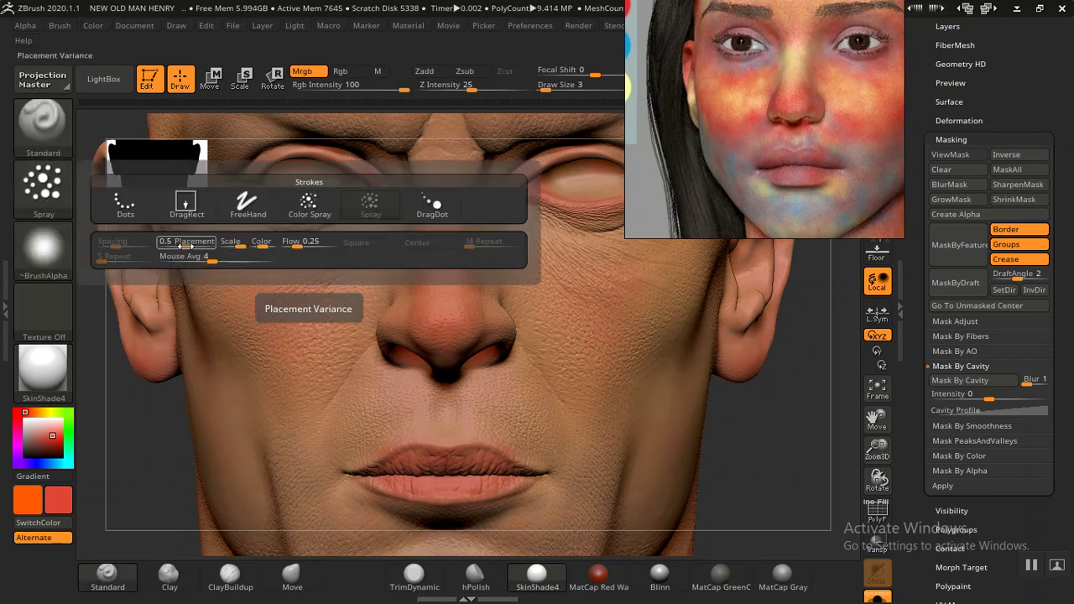
left_click_drag(185, 243, 183, 244)
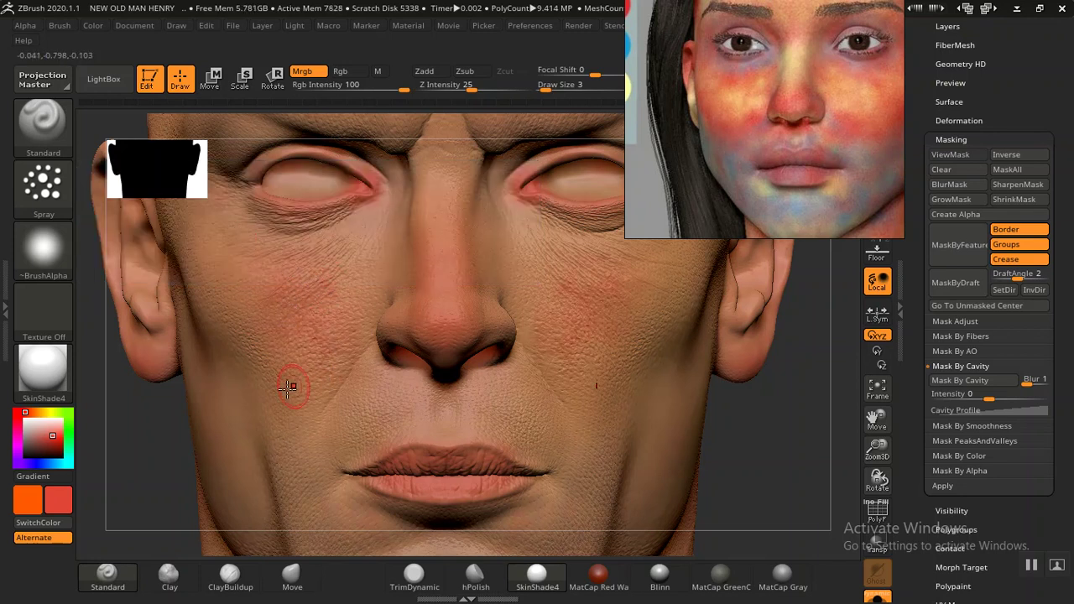
right_click_drag(171, 442, 218, 495, "alt")
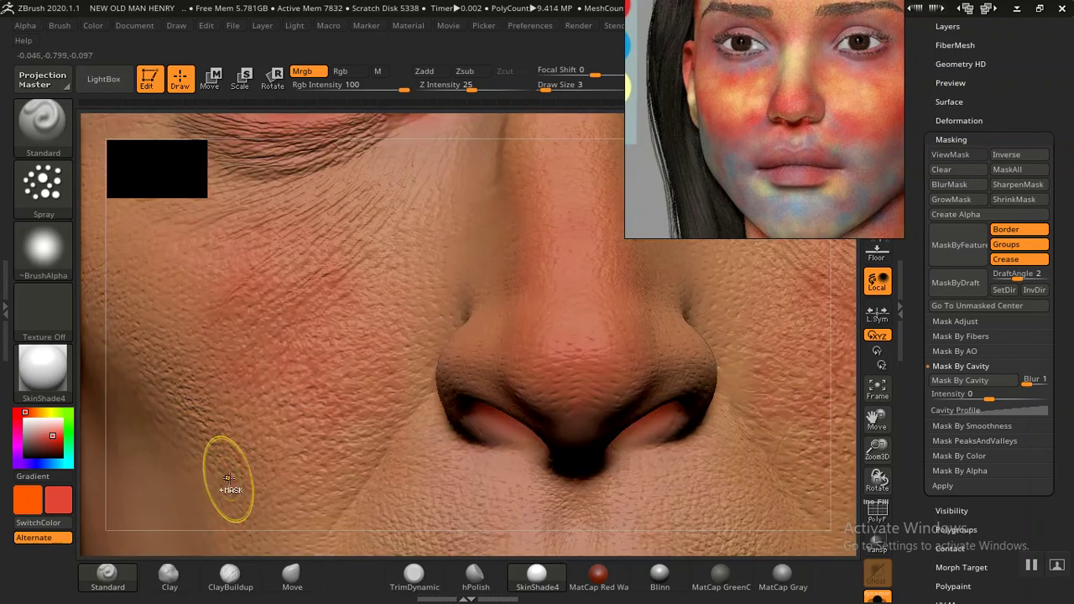
key("ctrl")
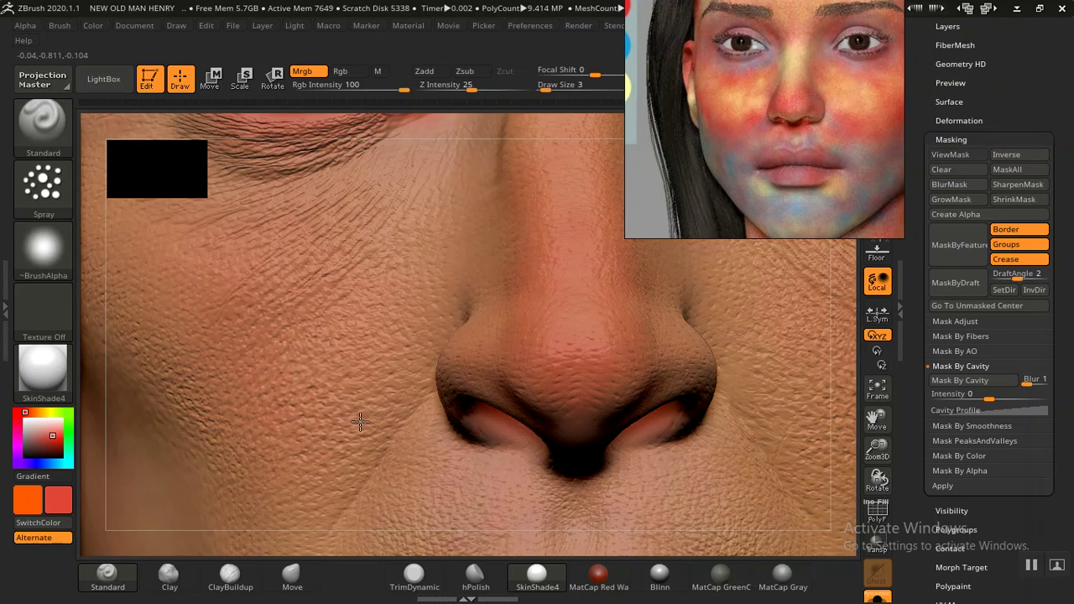
left_click(69, 202)
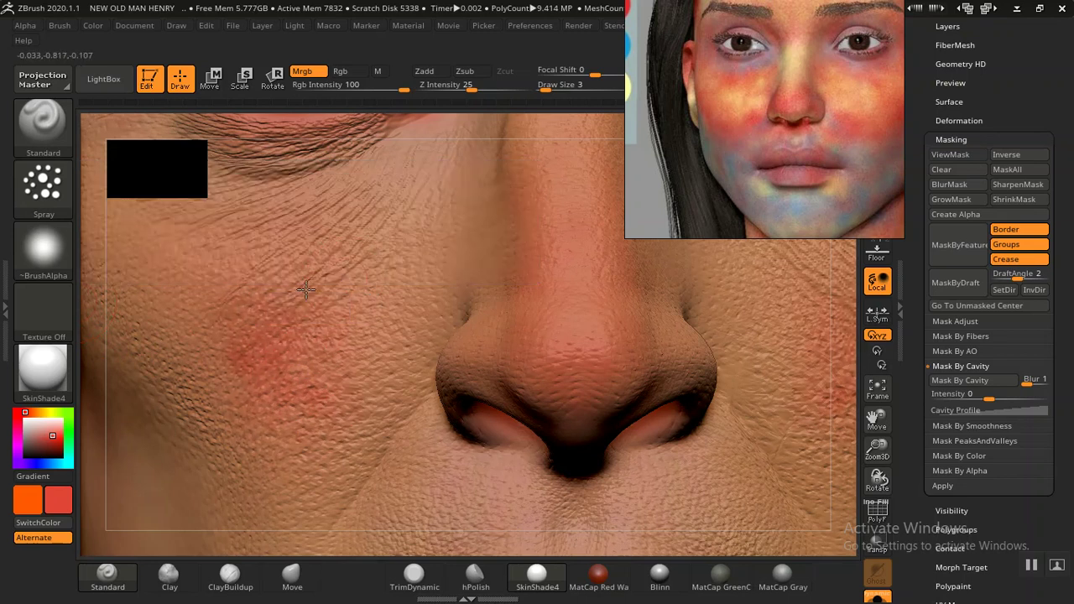
key("ctrl")
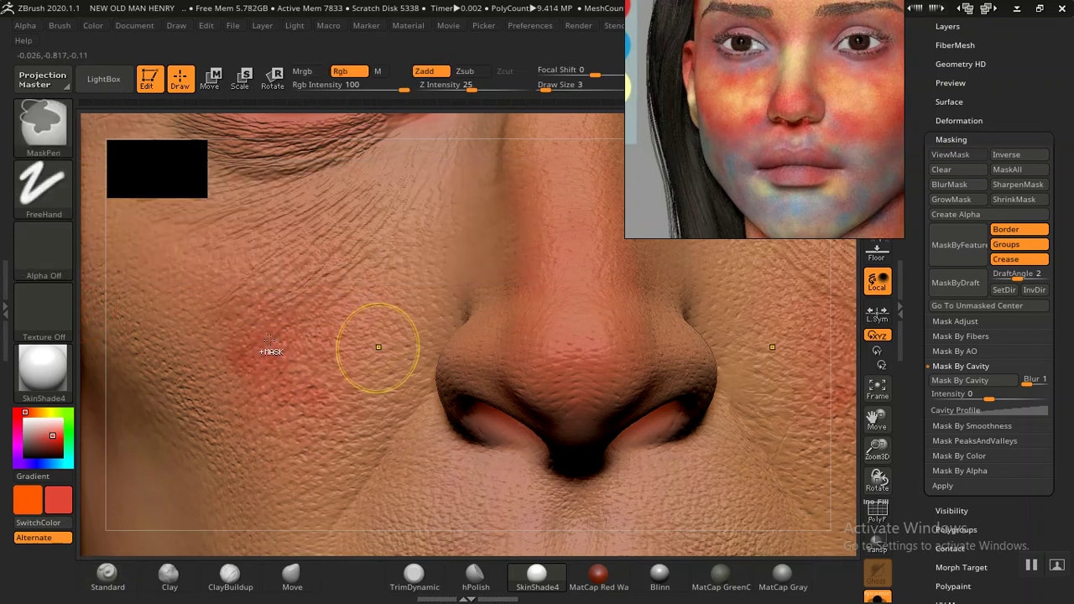
key("ctrl+z")
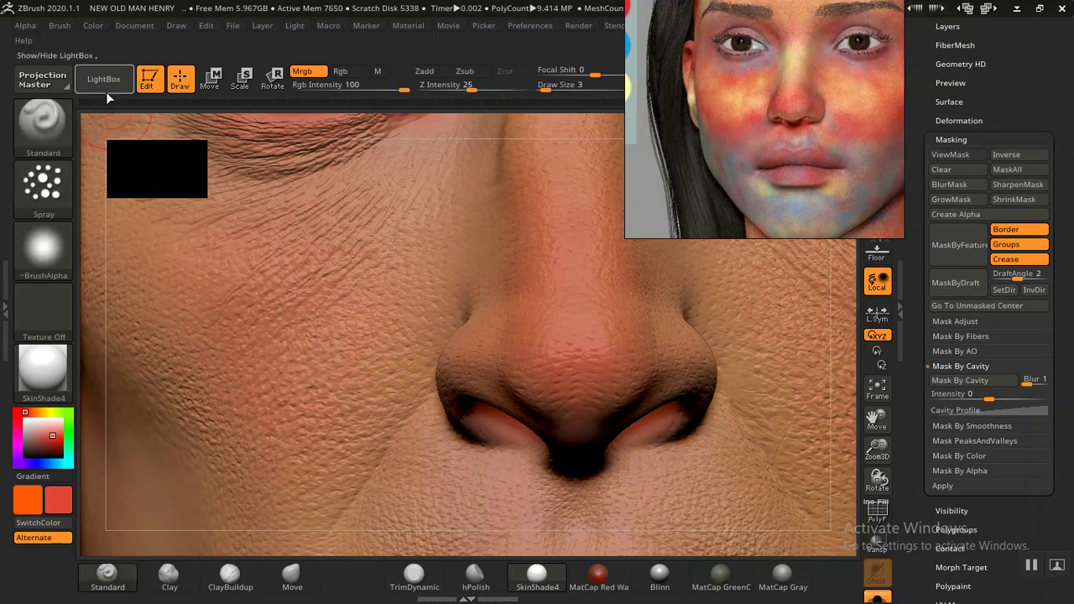
Step: Load spots01.PSD from LightBox's FLIPPED SKIN psd alpha folder onto the brush
left_click(105, 81)
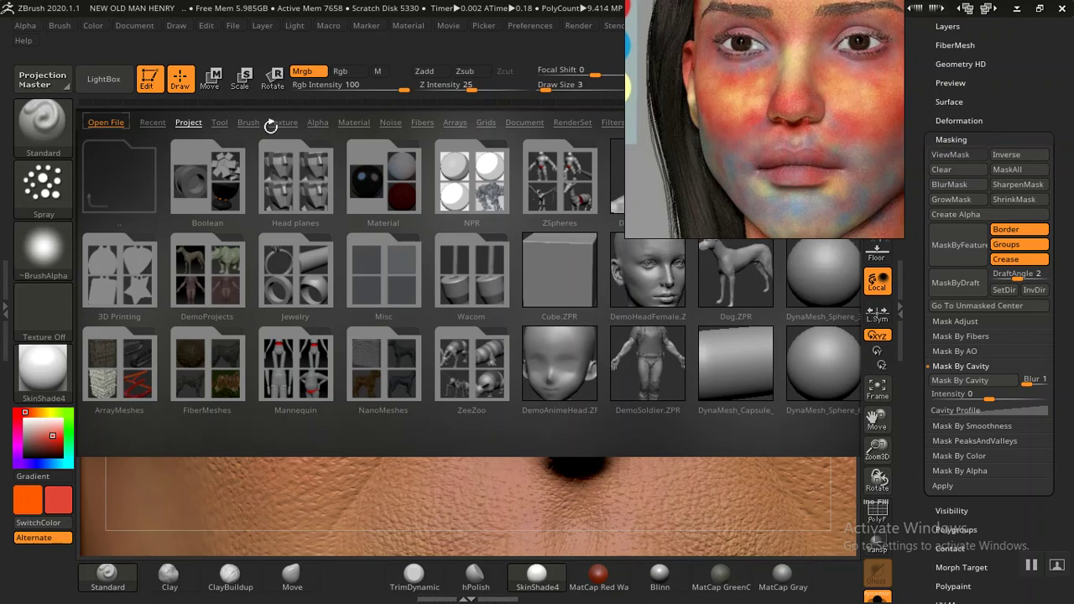
left_click(318, 123)
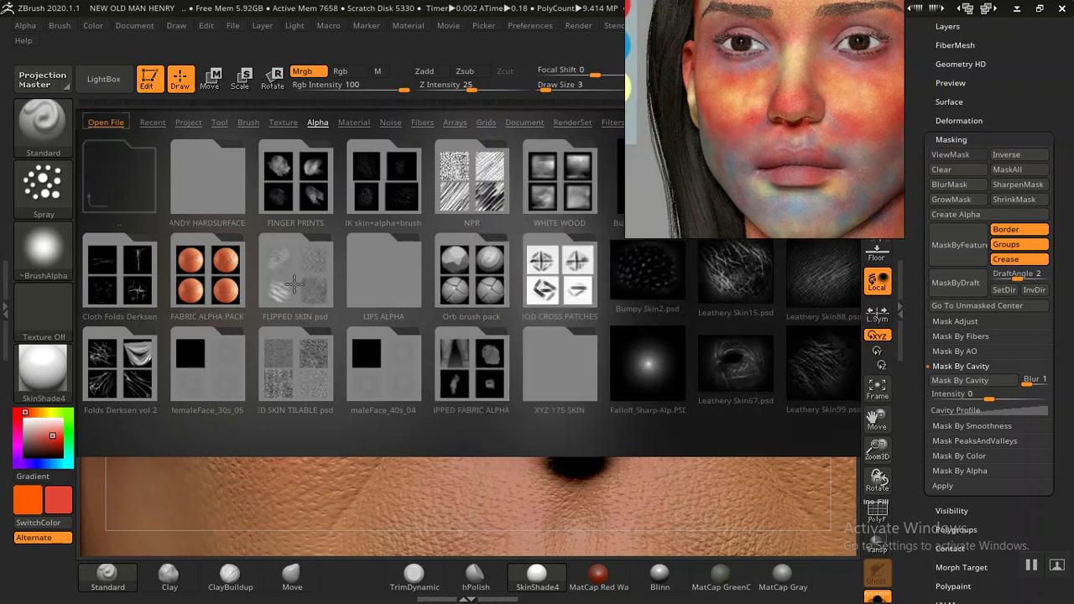
left_click(288, 282)
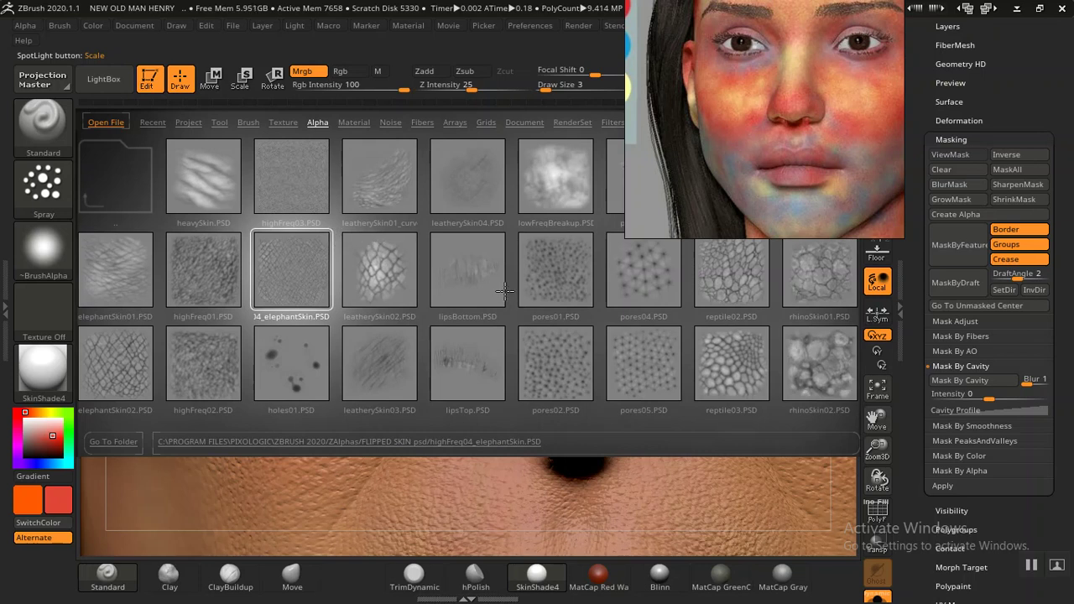
left_click_drag(518, 286, 403, 273)
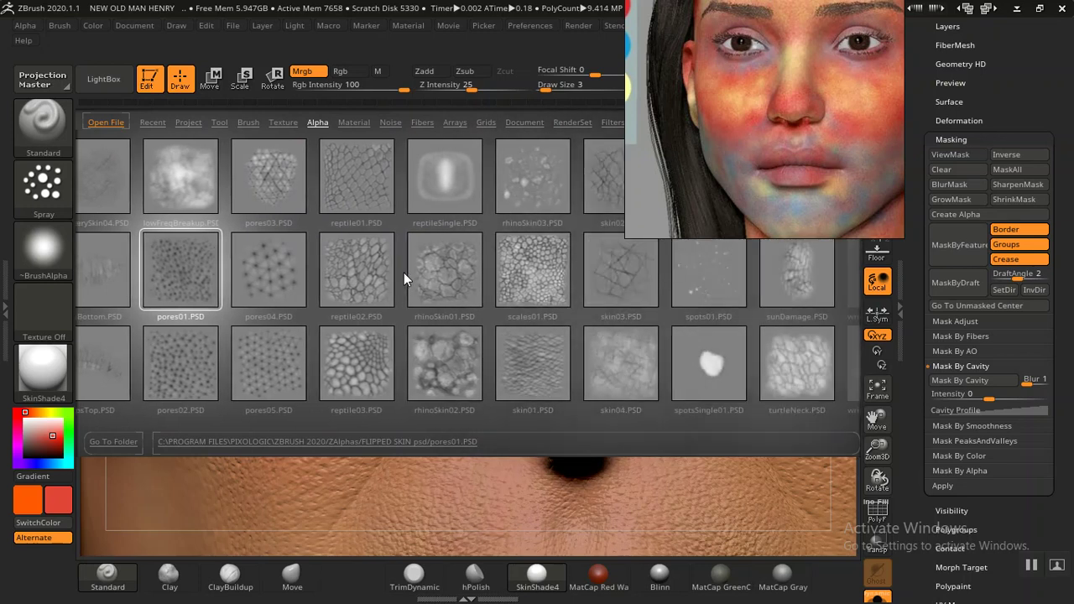
left_click_drag(403, 273, 344, 261)
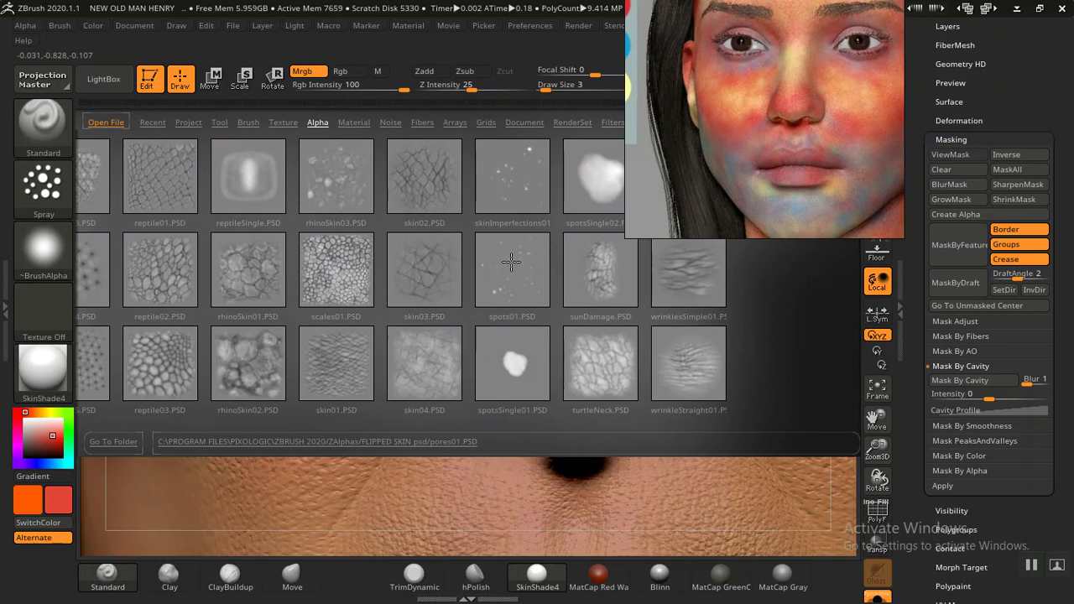
double_click(509, 266)
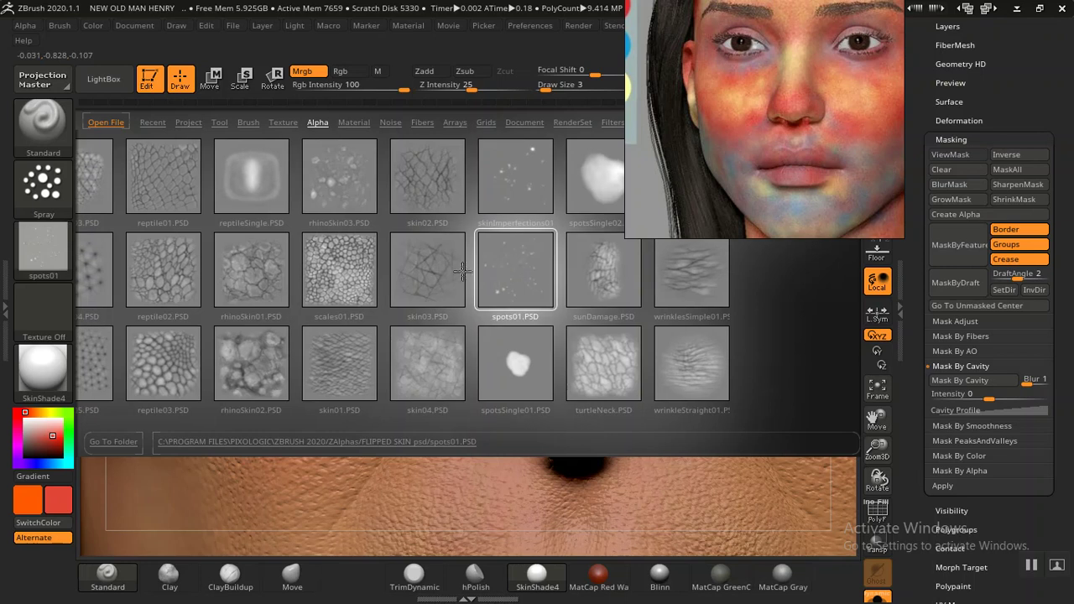
left_click(102, 80)
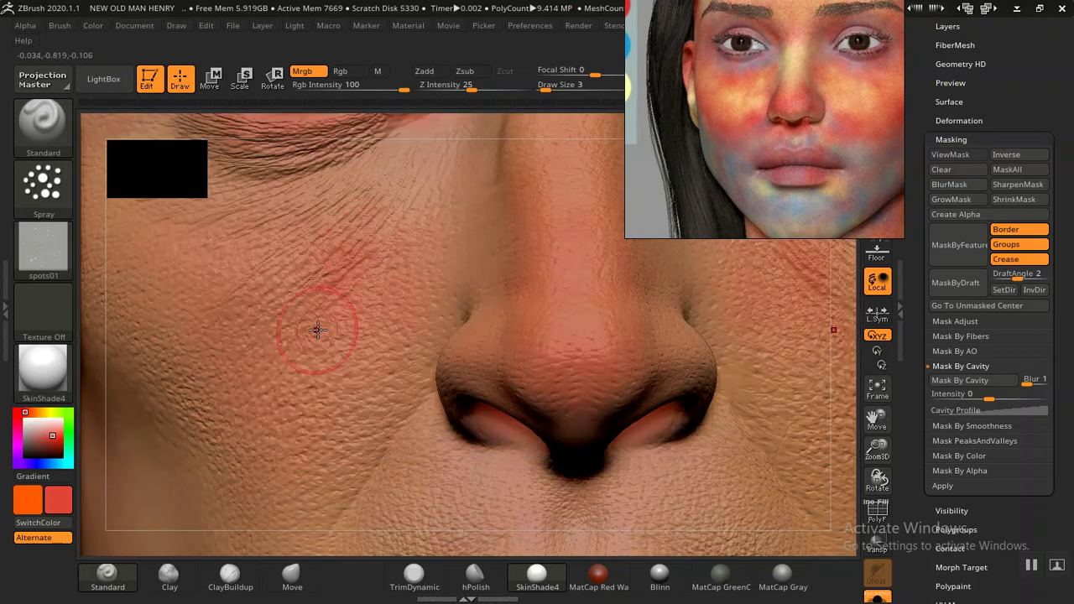
Step: Test a single dragged-out spot stroke on the cheek, then undo it
key("ctrl")
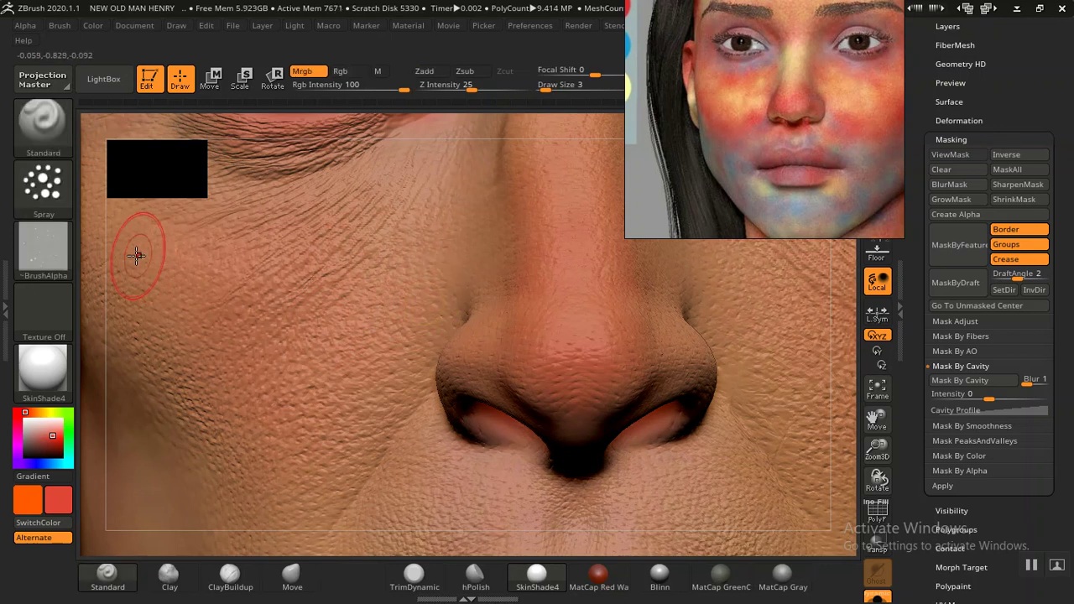
left_click(44, 195)
left_click(187, 206)
left_click_drag(304, 273, 377, 376)
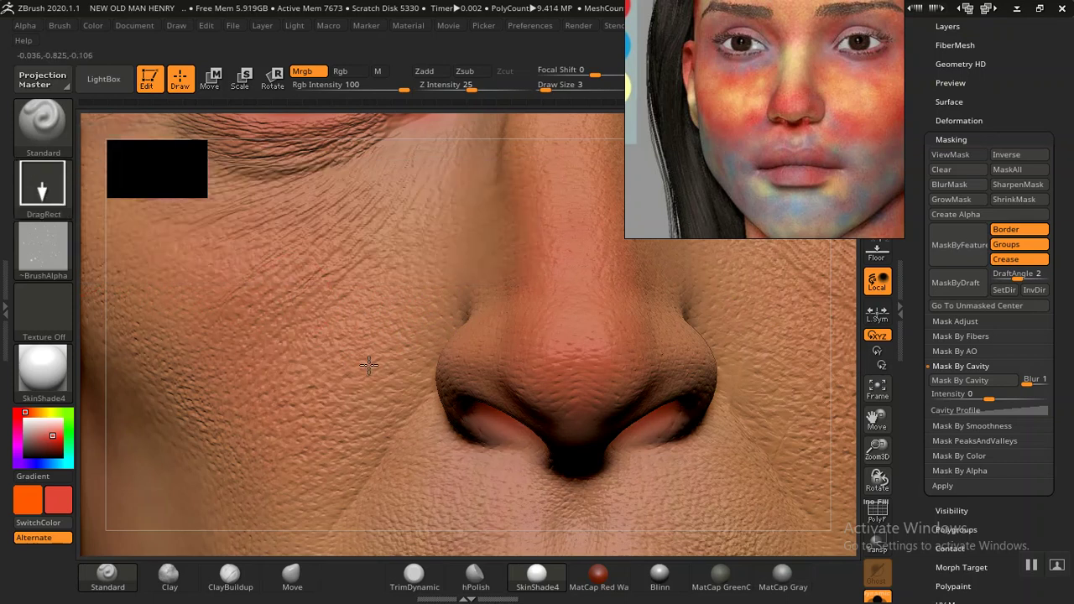
key("ctrl")
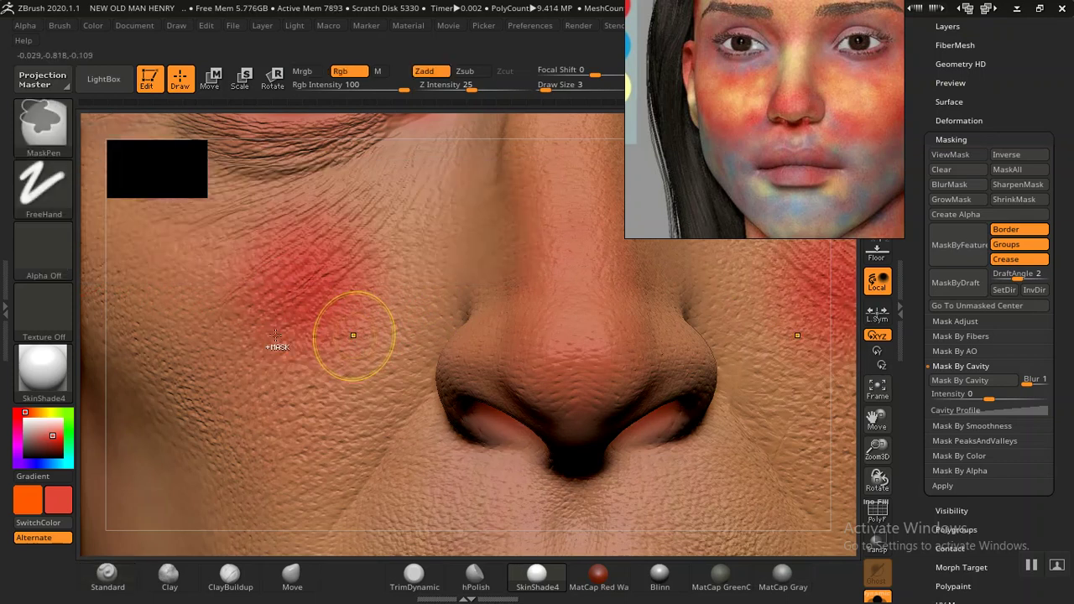
key("ctrl+z")
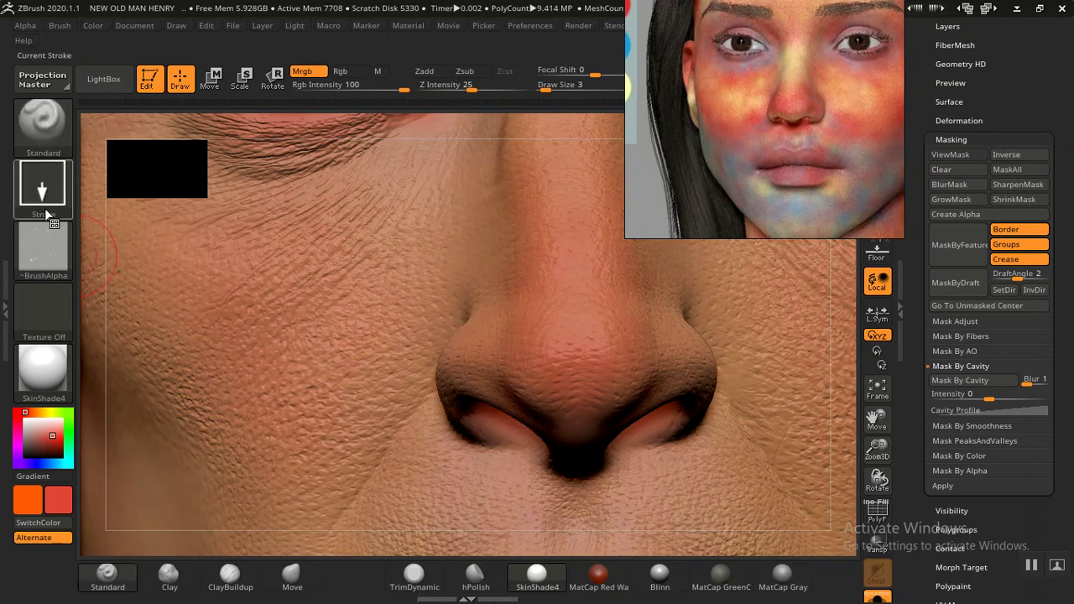
Step: Expand the Alpha palette's Modify settings and reframe on the eyes and forehead
left_click(25, 25)
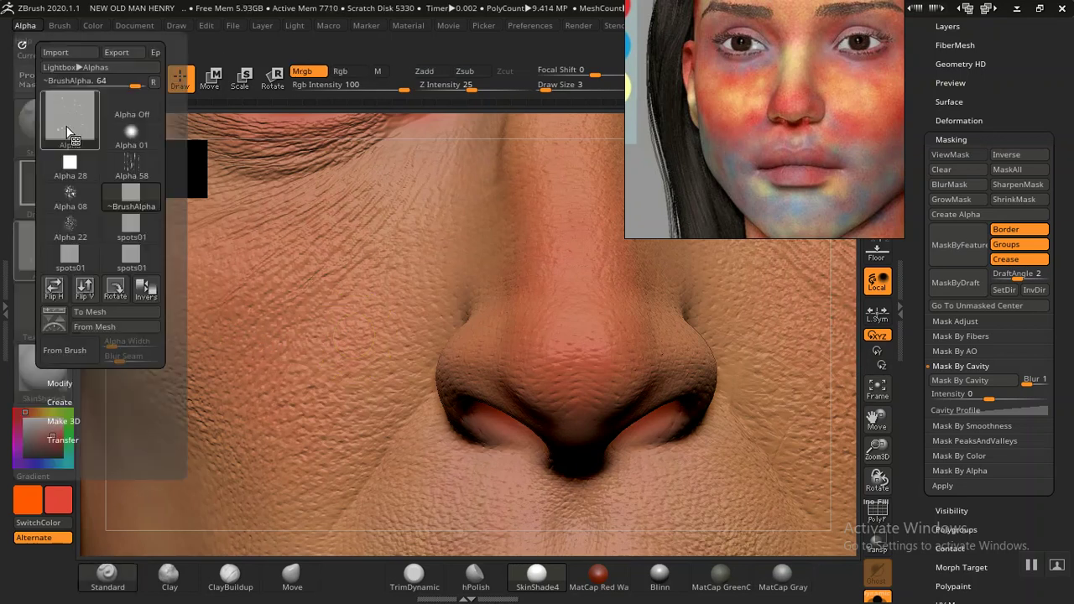
left_click(59, 382)
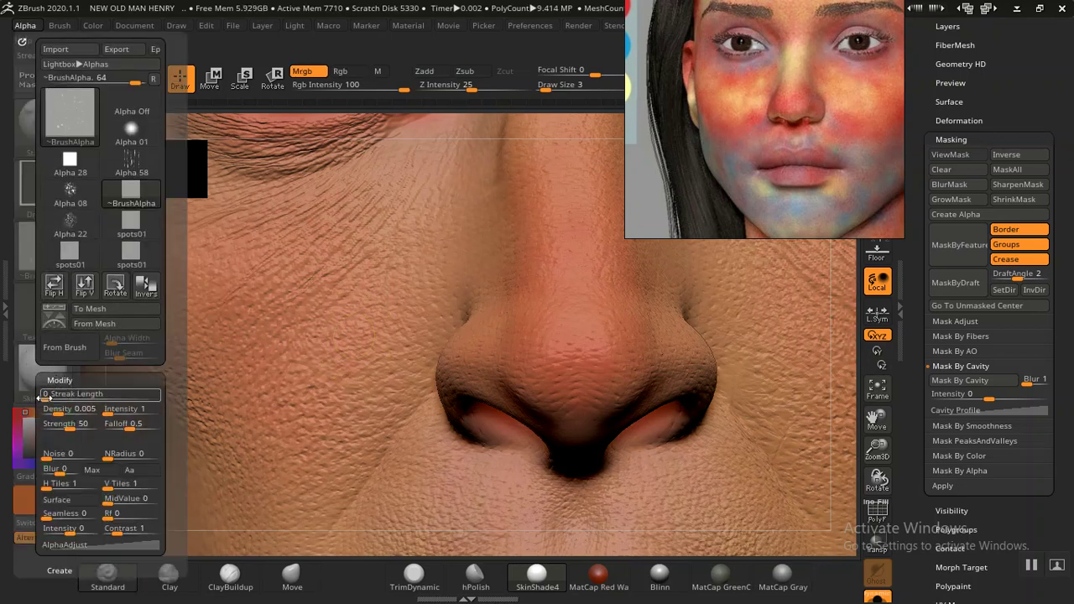
scroll(40, 359, "down", 3)
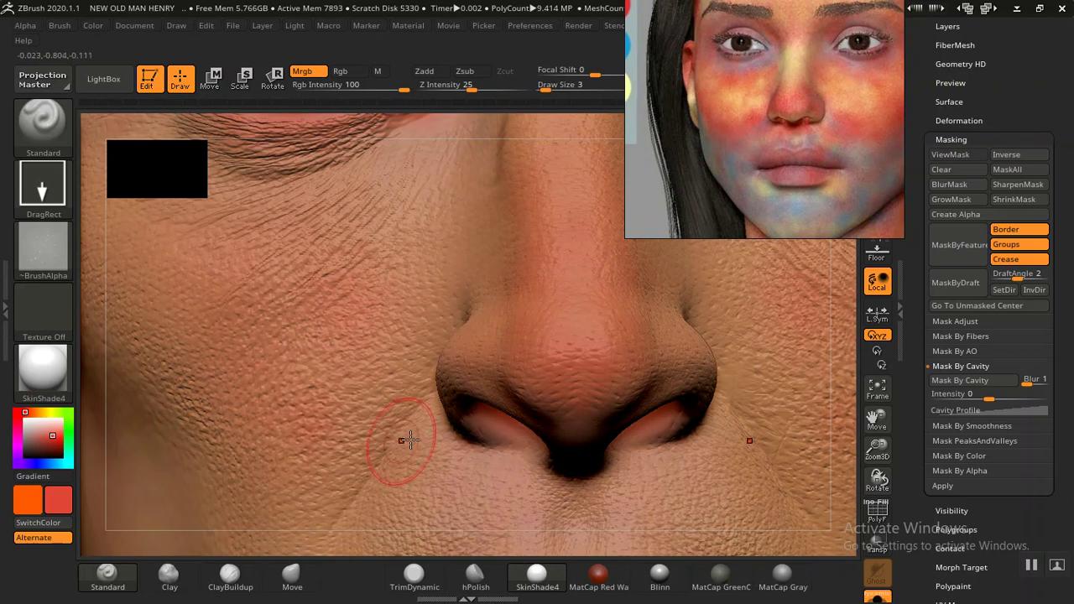
key("ctrl")
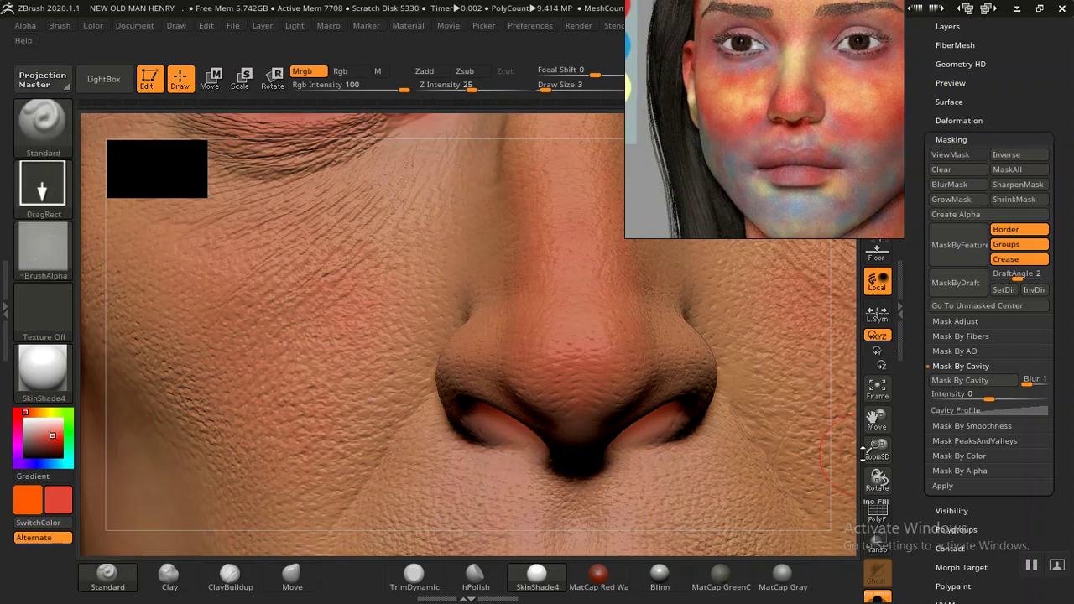
mouse_move(877, 449)
left_mouse_down()
mouse_move(845, 391)
mouse_move(731, 427)
mouse_move(746, 404)
left_mouse_up()
left_click_drag(774, 360, 440, 321)
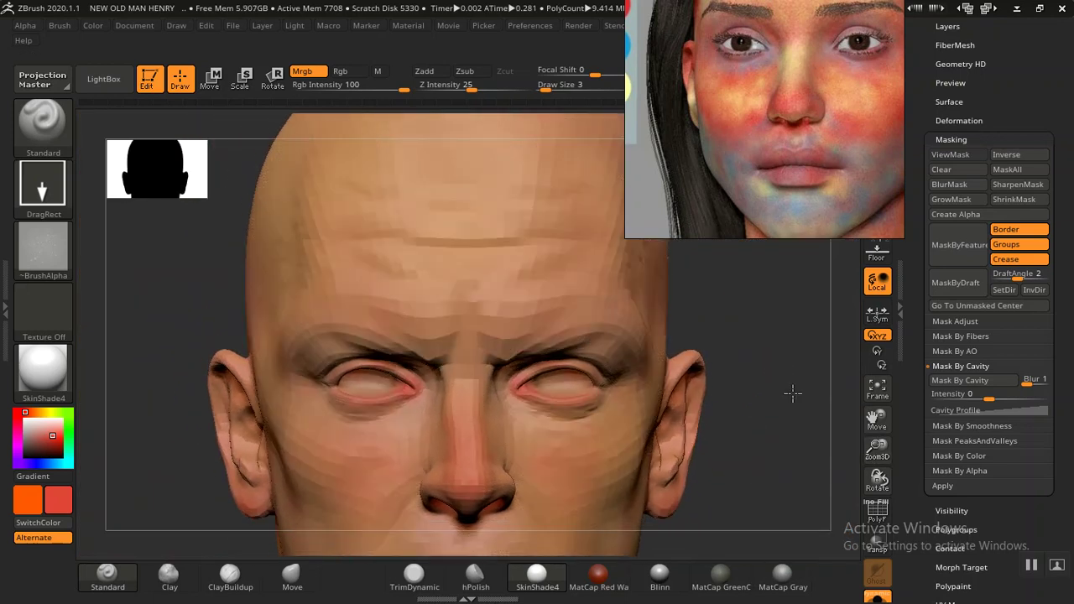
left_click_drag(140, 320, 143, 376)
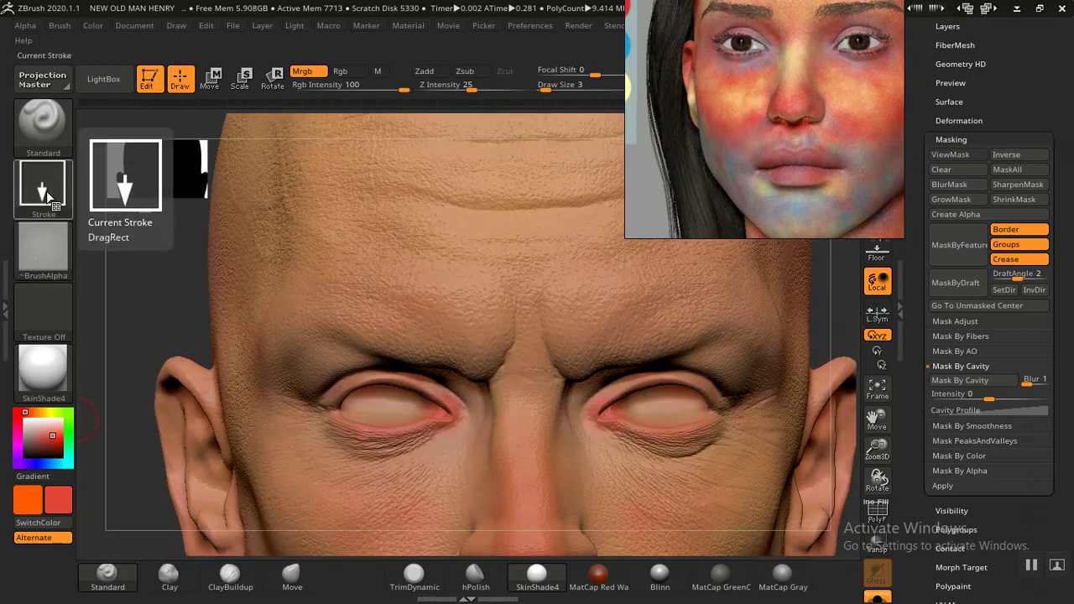
Step: Switch the brush stroke to Spray and raise the draw size to 8
left_click(44, 191)
left_click(370, 203)
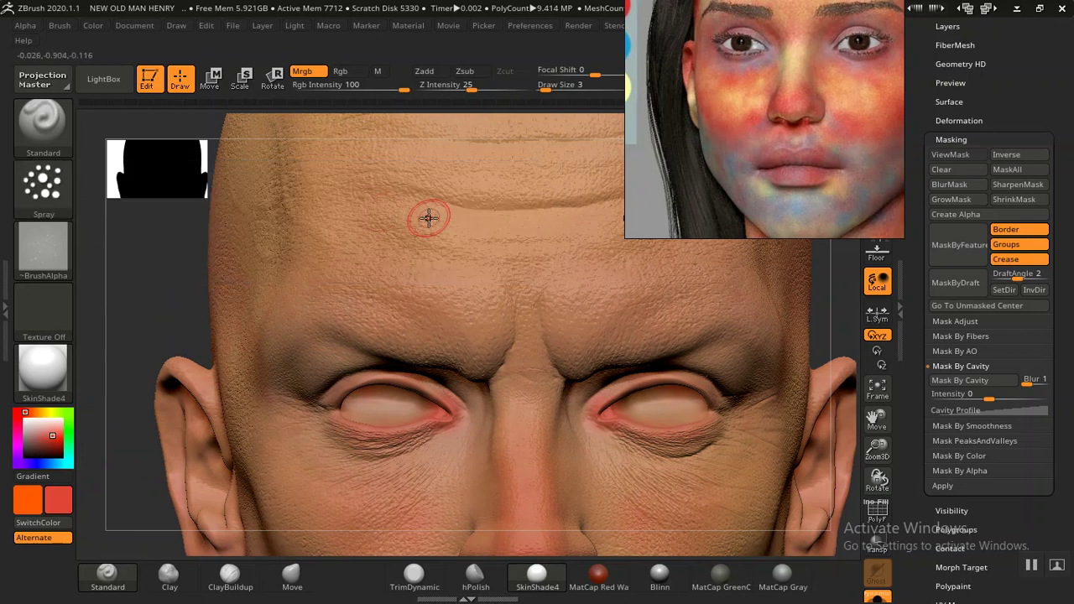
key("bracketright")
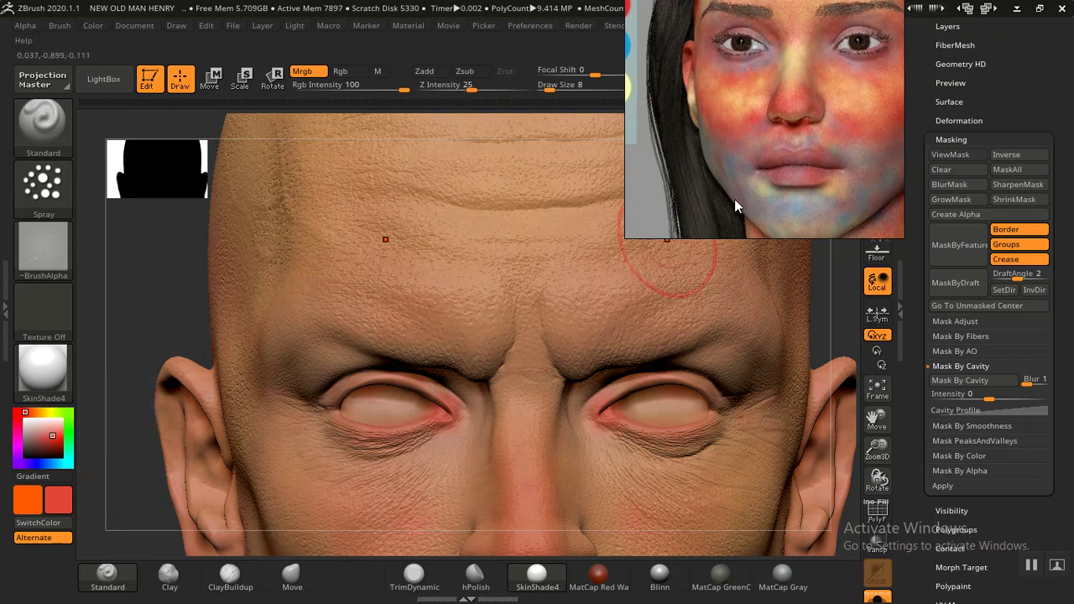
left_click_drag(755, 167, 283, 124)
left_click_drag(149, 324, 160, 322)
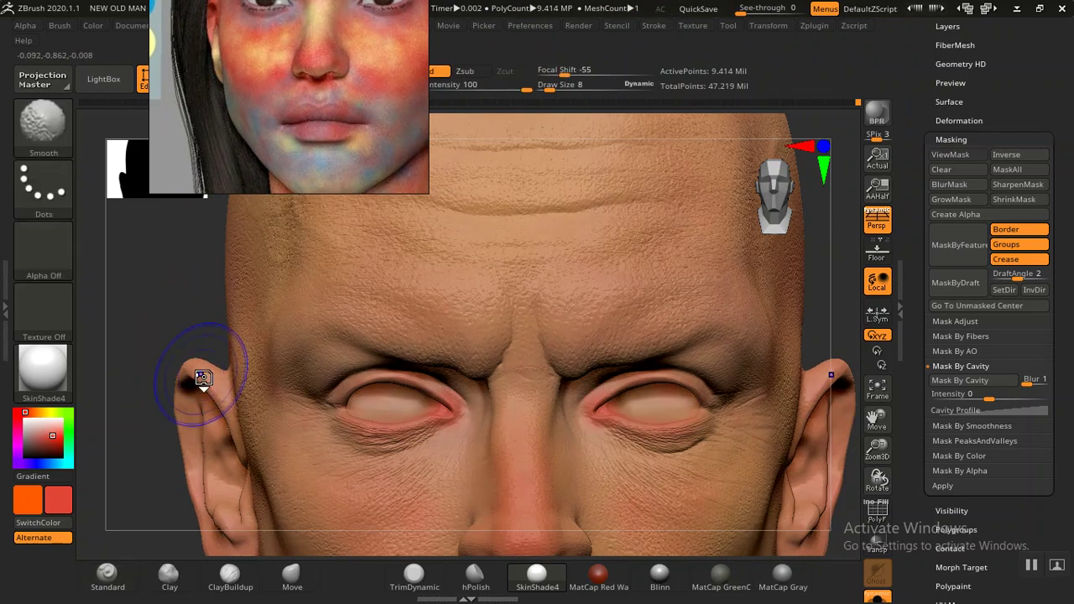
Step: Sample a warm tan skin tone from the old man reference photo, then hide the photo
key("alt+Tab")
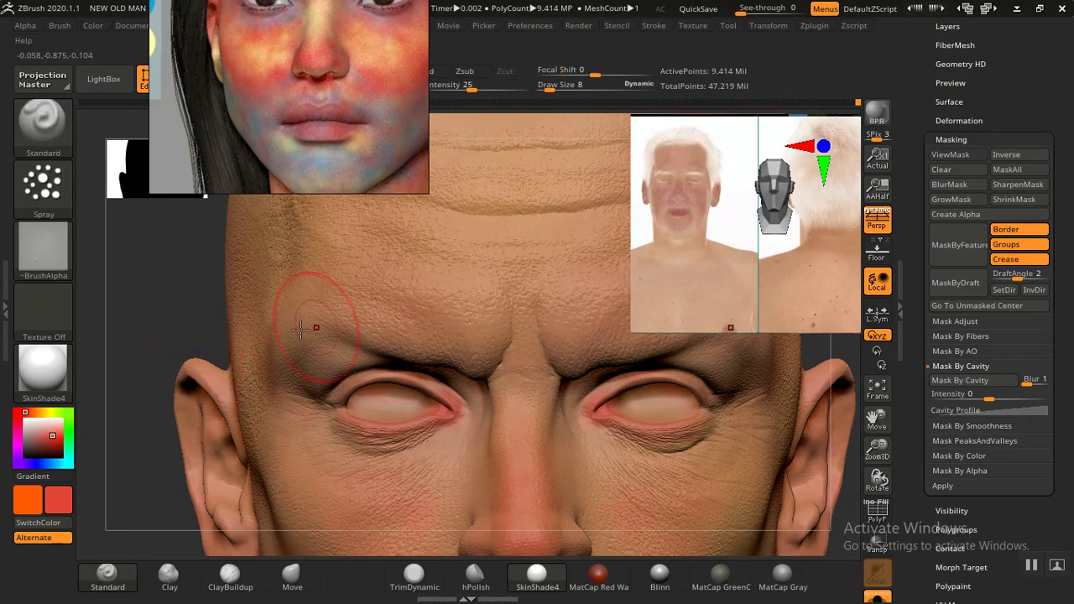
mouse_move(38, 429)
left_mouse_down()
mouse_move(776, 306)
mouse_move(811, 325)
left_mouse_up()
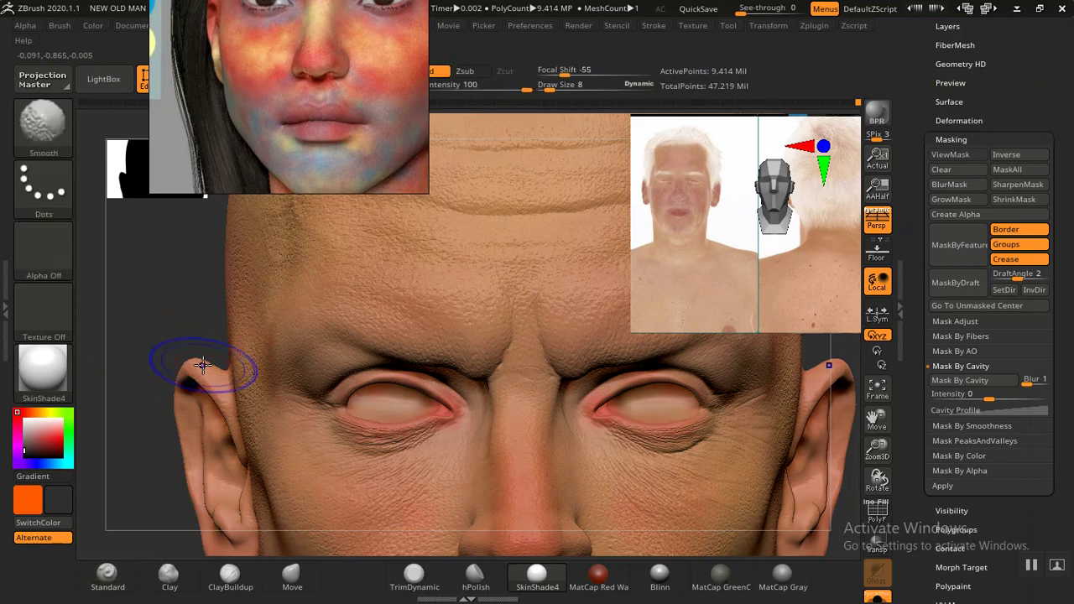
key("shift+z")
Step: Shrink the brush to size 5 and shift the paint hue toward red
left_click_drag(187, 292, 455, 336, "alt")
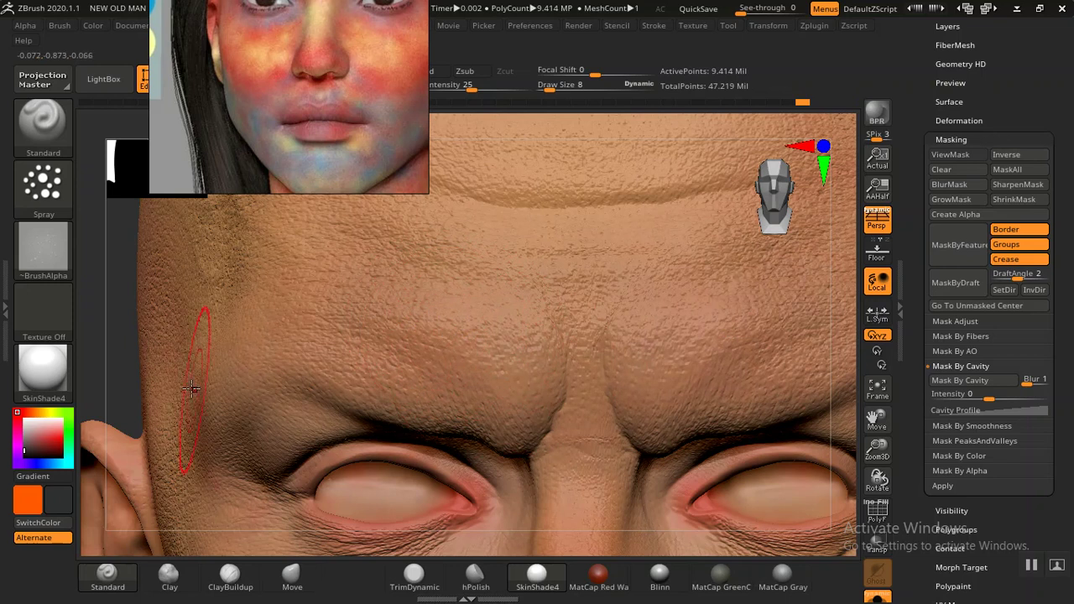
key("bracketleft")
key("bracketleft")
key("bracketleft")
key("bracketleft")
key("bracketleft")
key("bracketleft")
key("ctrl")
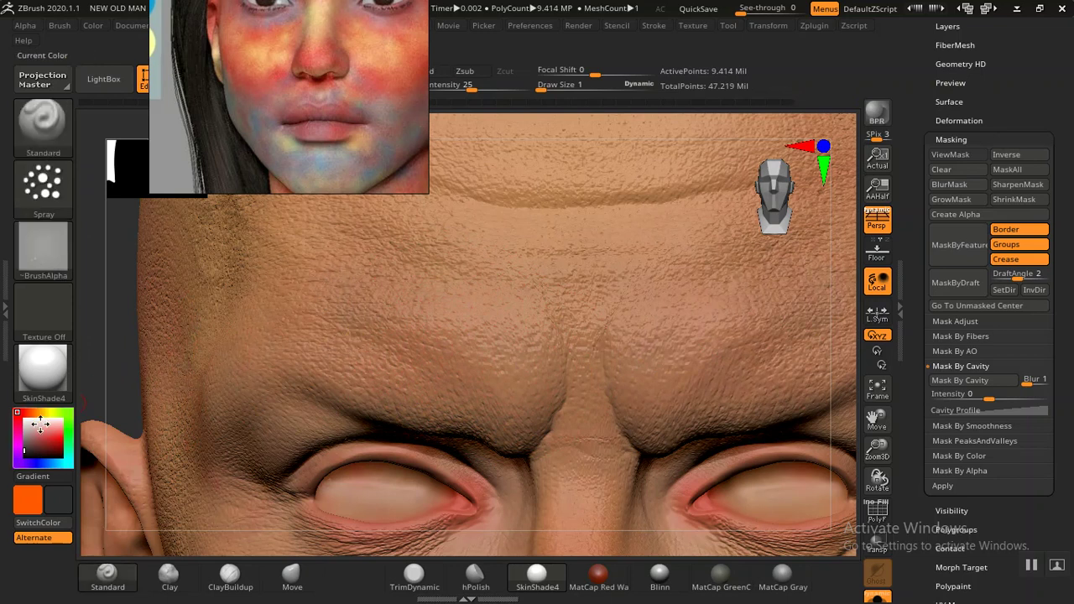
mouse_move(39, 411)
left_mouse_down()
mouse_move(22, 411)
mouse_move(50, 445)
left_mouse_up()
mouse_move(126, 361)
left_mouse_down("alt")
mouse_move(144, 322)
mouse_move(182, 305)
left_mouse_up("alt")
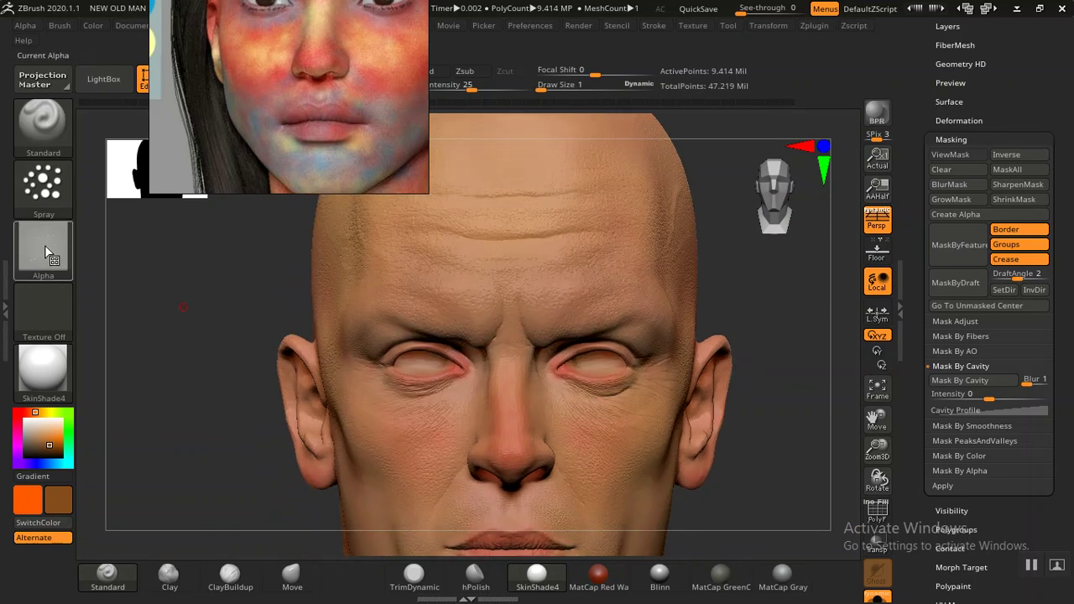
Step: Give the spray brush the speckled Alpha 07 and set its draw size to 4
left_click(42, 249)
mouse_move(554, 323)
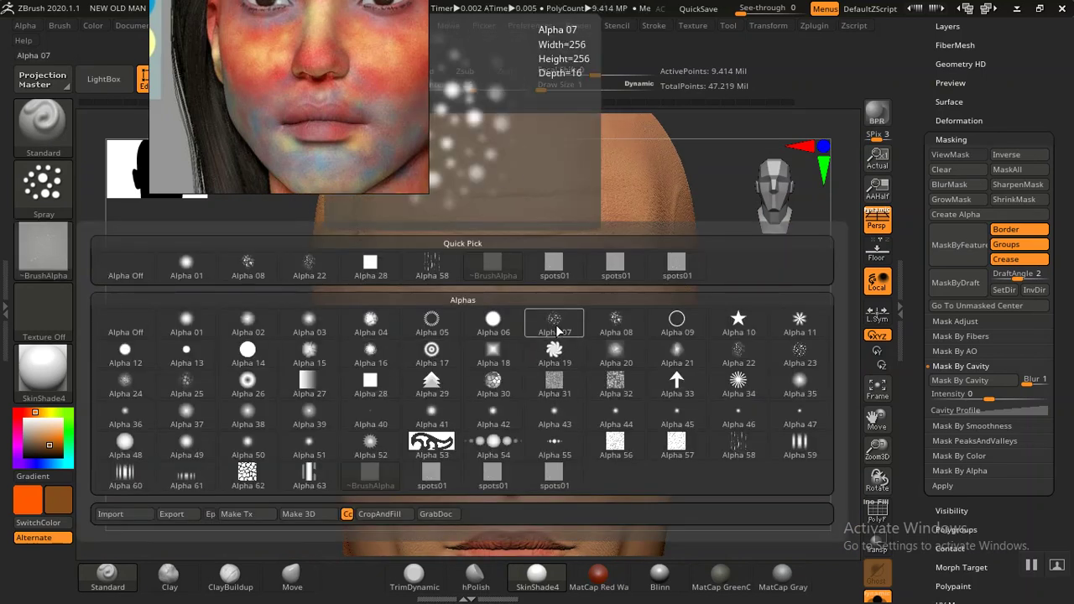
left_click(562, 329)
left_click_drag(255, 337, 513, 311, "alt")
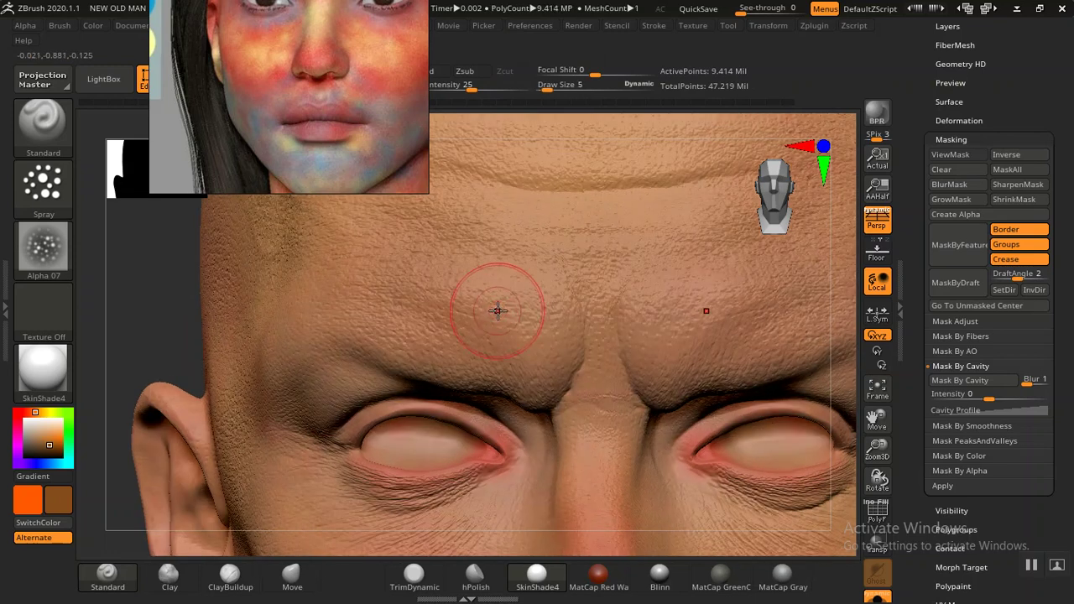
key("bracketright")
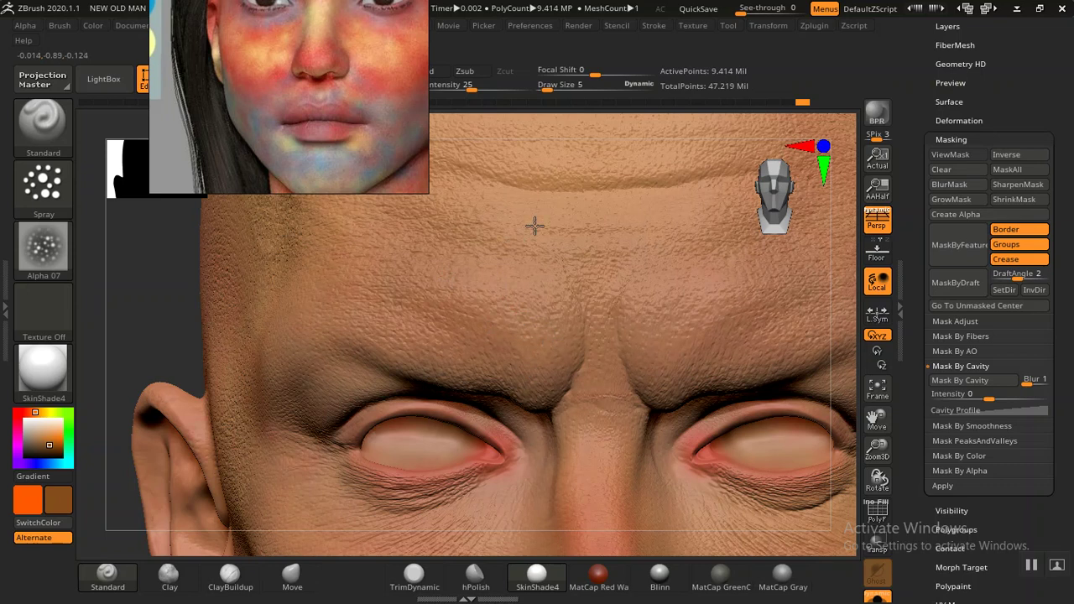
left_click_drag(191, 348, 693, 410)
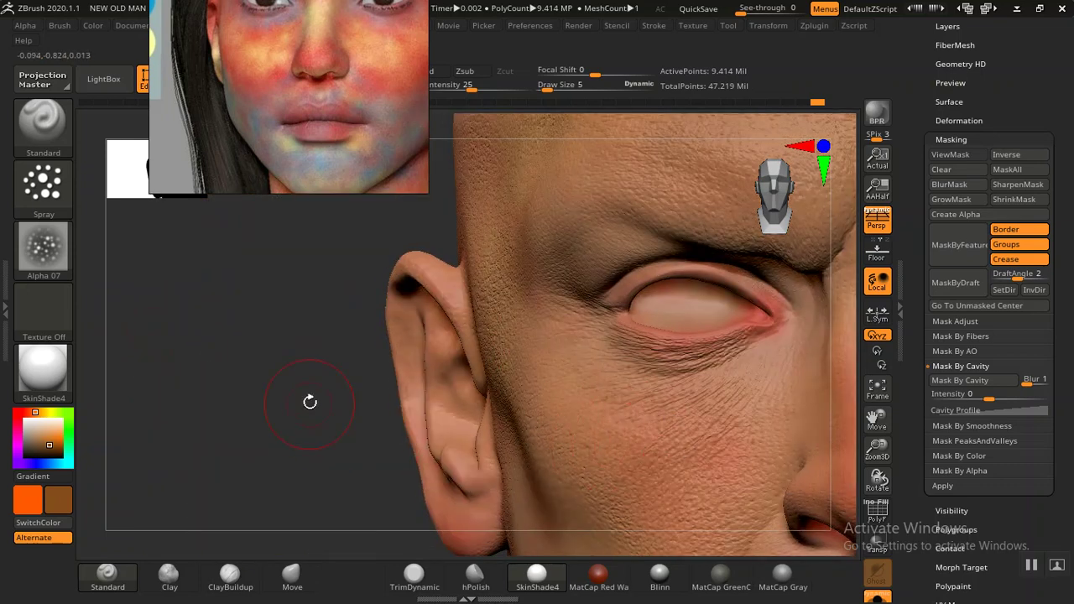
left_click_drag(326, 422, 589, 388, "alt")
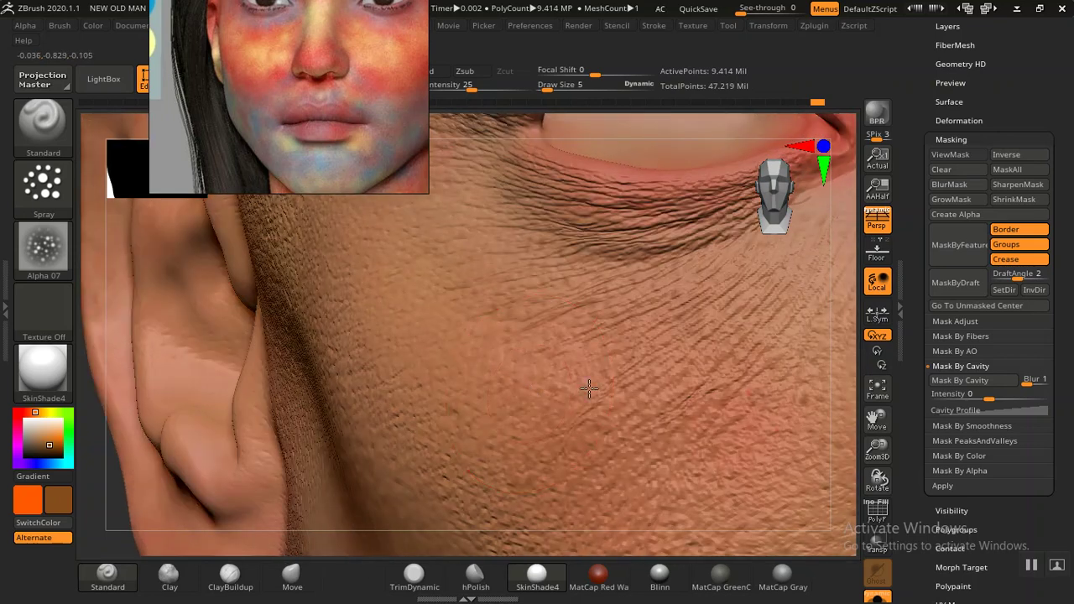
key("bracketleft")
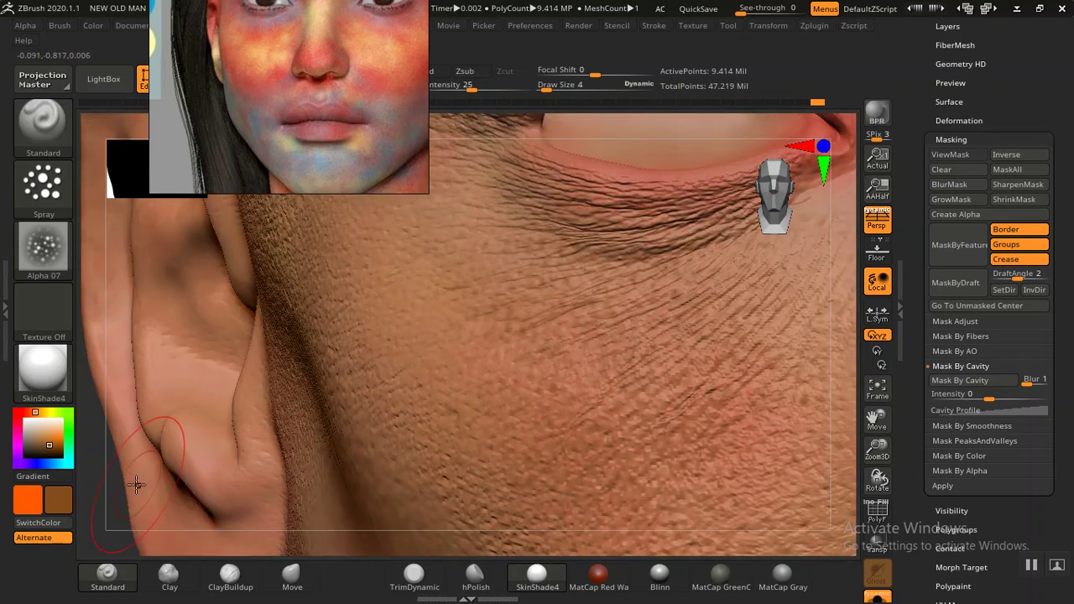
mouse_move(87, 510)
left_mouse_down("alt")
mouse_move(129, 397)
mouse_move(244, 464)
left_mouse_up("alt")
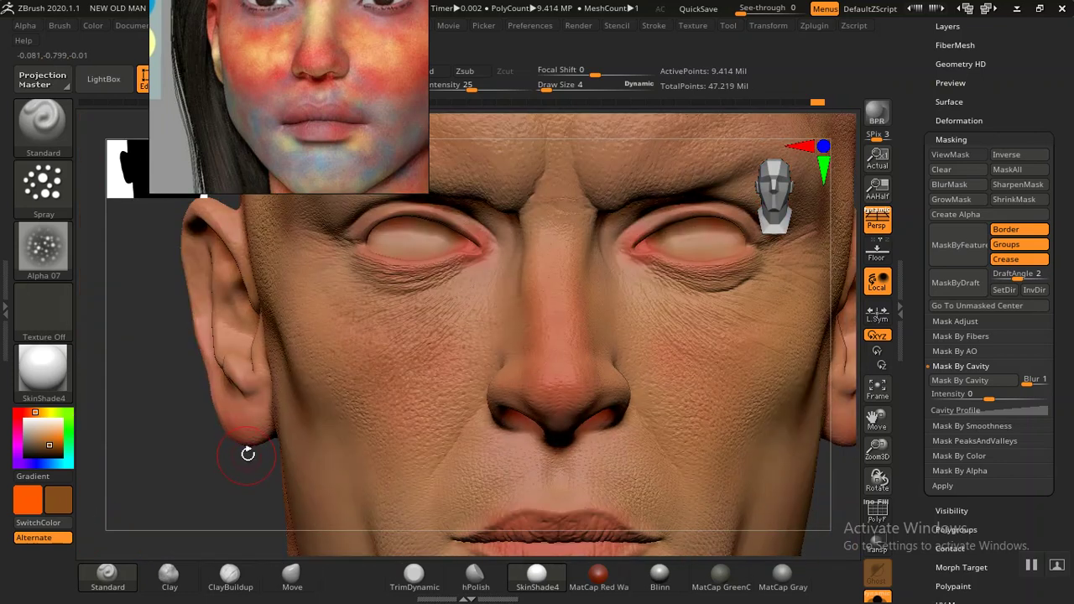
key("ctrl")
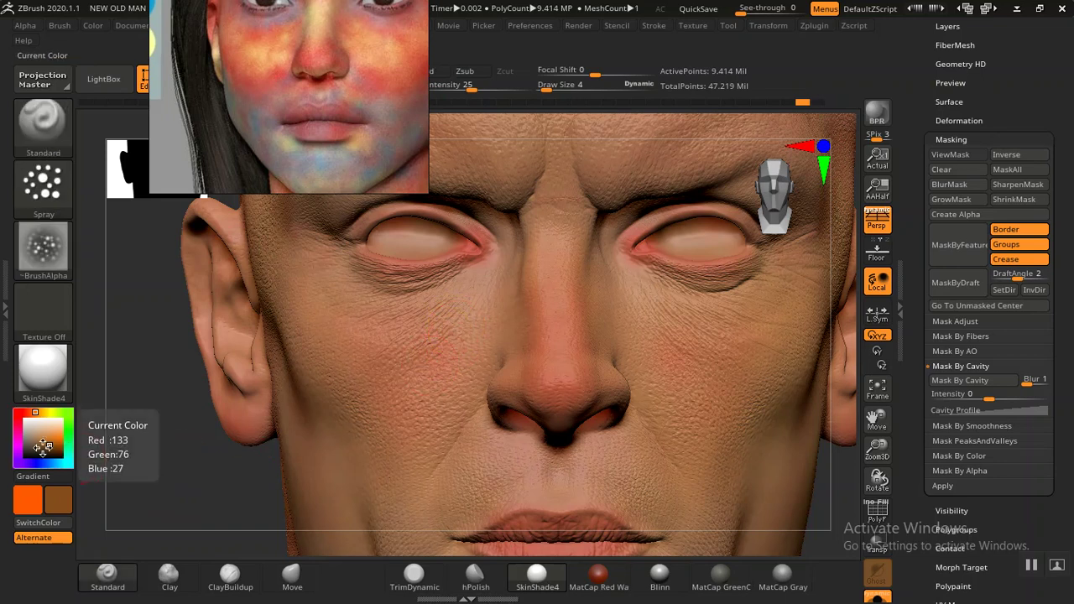
Step: Switch to the Spray stroke with ~BrushAlpha at Z Intensity 25, checking forehead, eyes and cheeks
left_click(48, 446)
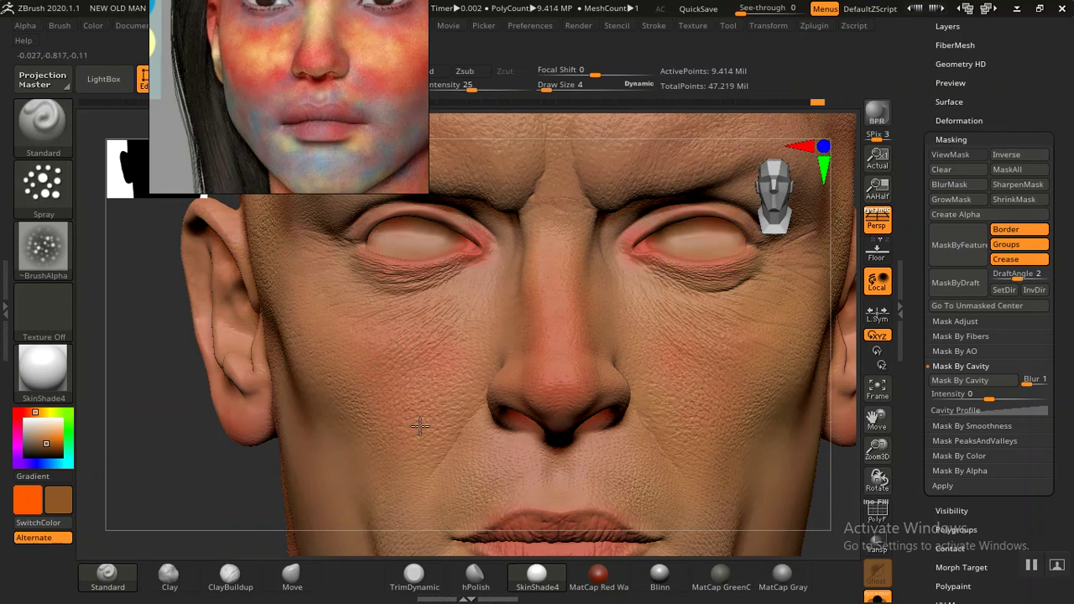
key("bracketright")
key("bracketright")
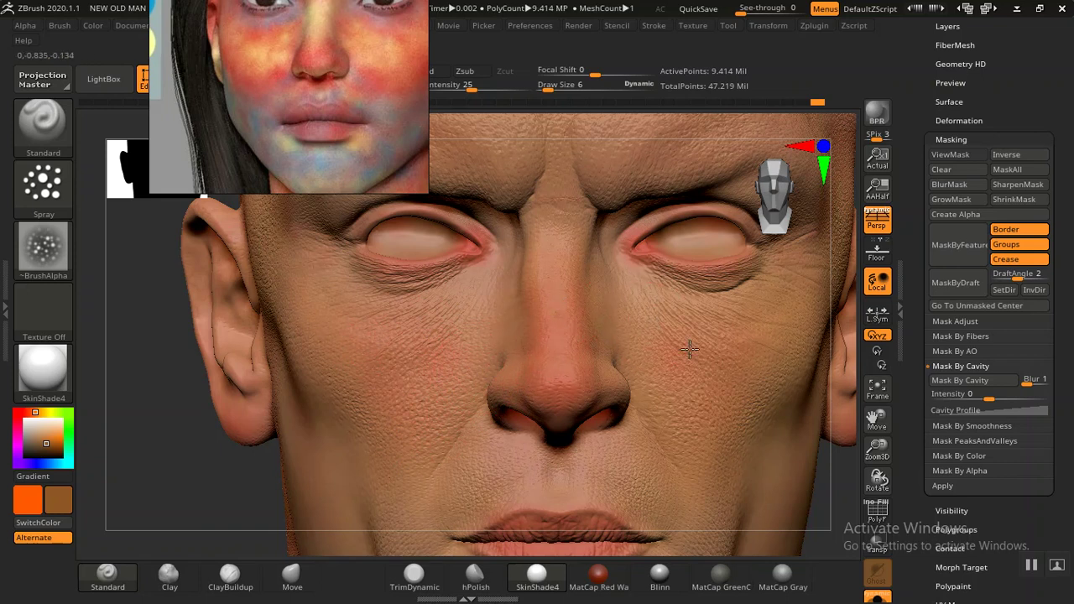
left_click_drag(204, 510, 210, 546)
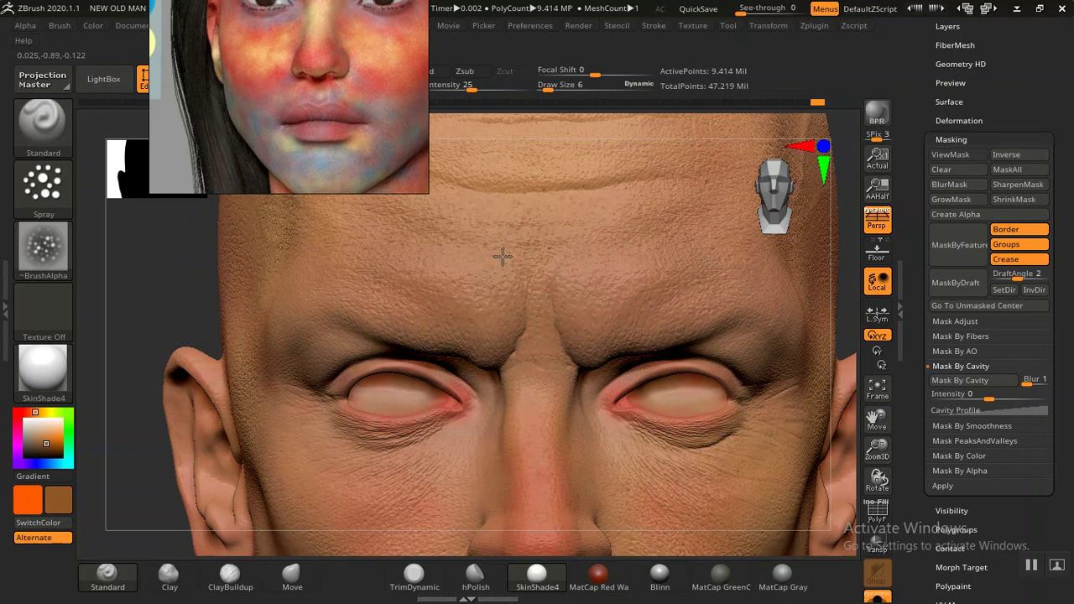
left_click_drag(187, 283, 412, 372)
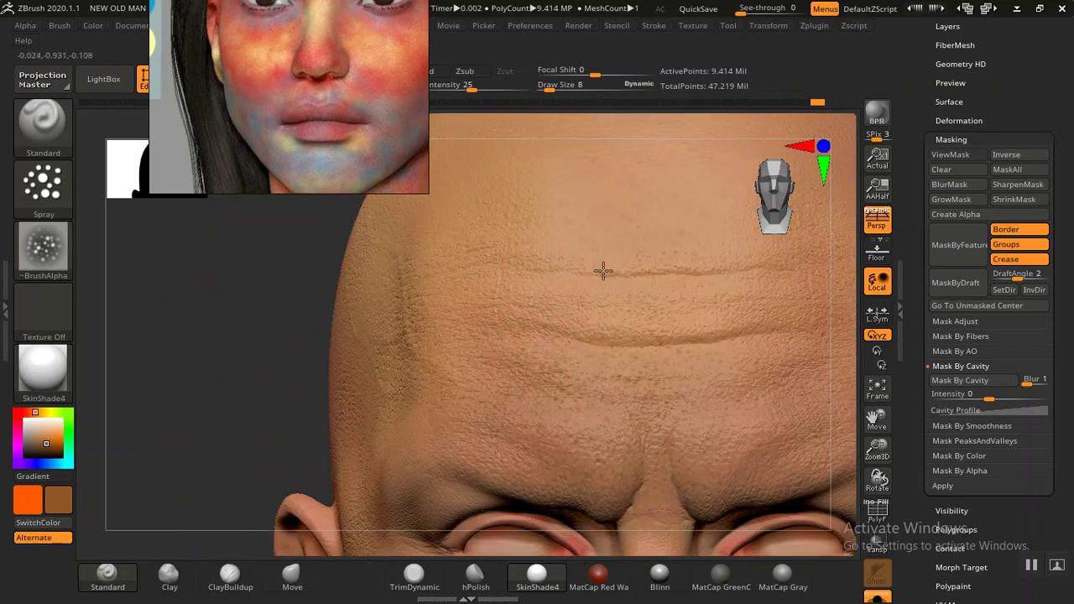
mouse_move(298, 373)
left_mouse_down()
mouse_move(125, 240)
mouse_move(709, 352)
mouse_move(856, 319)
mouse_move(575, 284)
left_mouse_up()
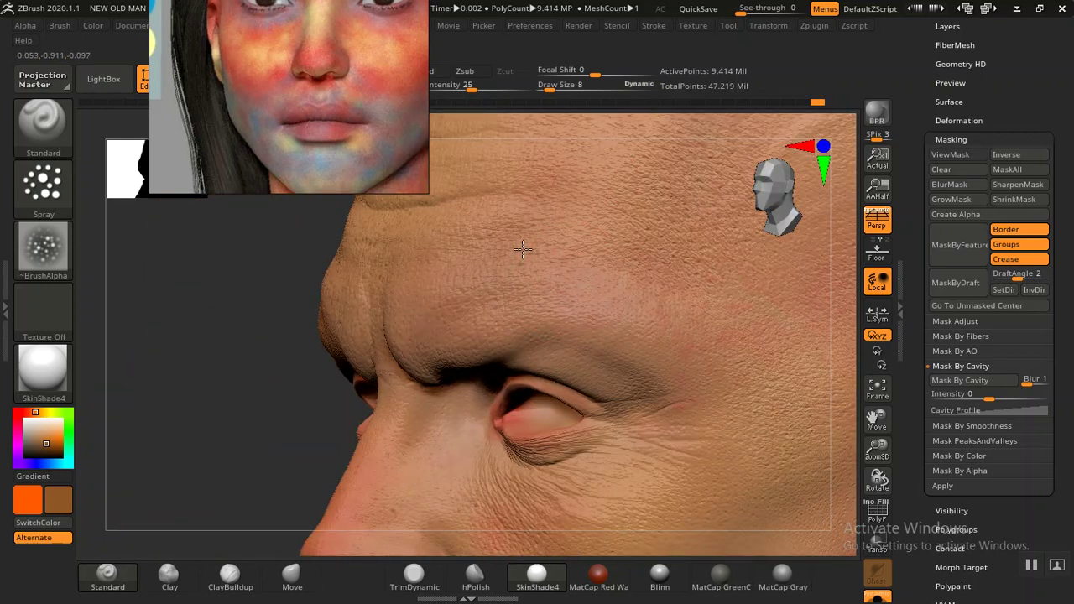
mouse_move(240, 426)
left_mouse_down()
mouse_move(235, 211)
mouse_move(632, 332)
left_mouse_up()
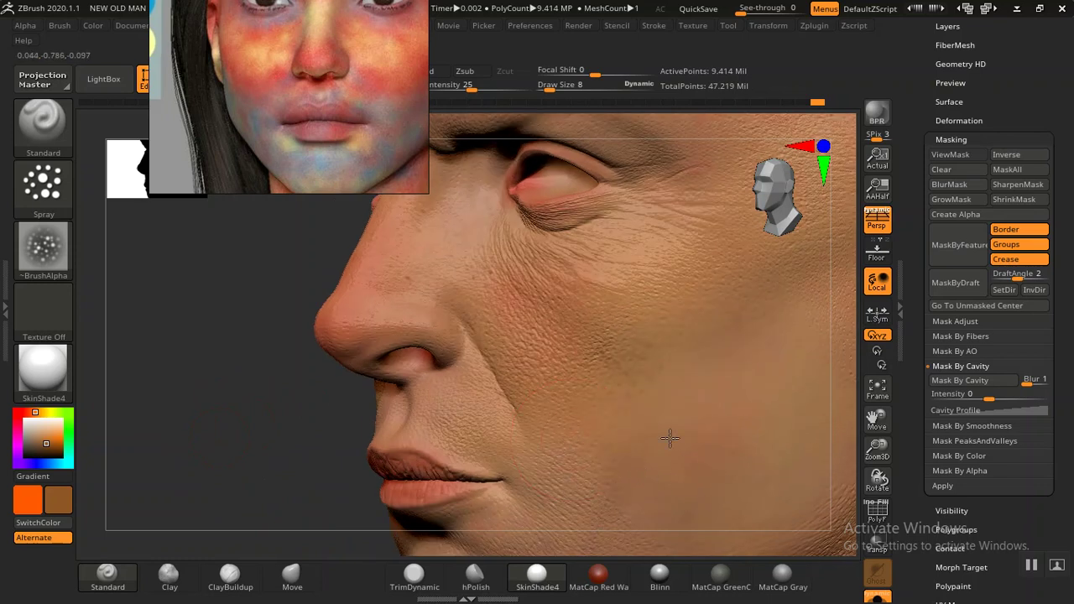
left_click_drag(269, 430, 726, 311)
mouse_move(367, 443)
left_mouse_down()
mouse_move(549, 302)
mouse_move(358, 374)
left_mouse_up()
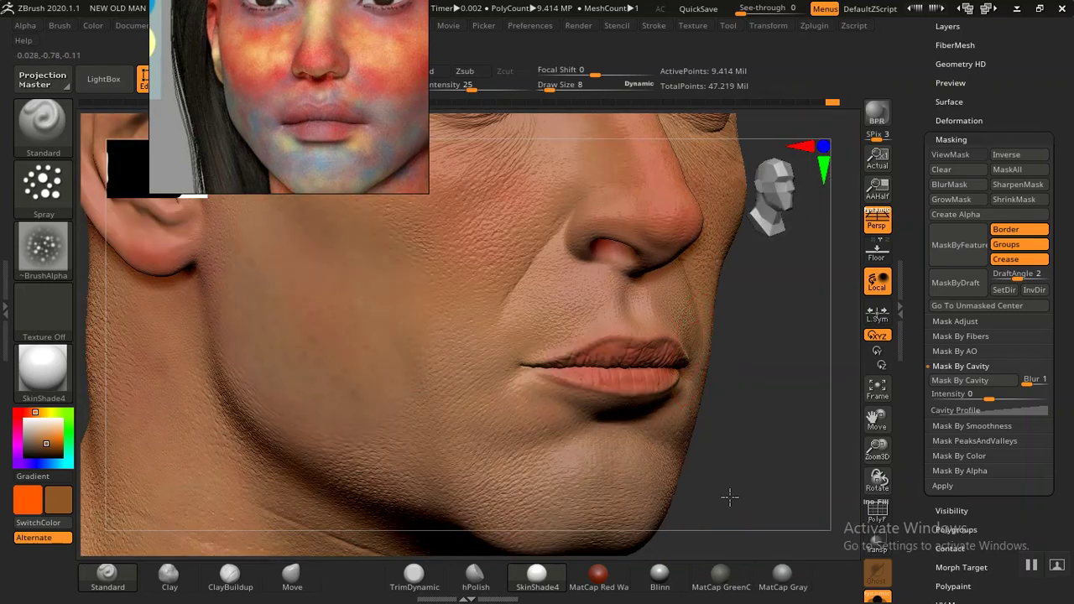
left_click_drag(835, 399, 542, 357)
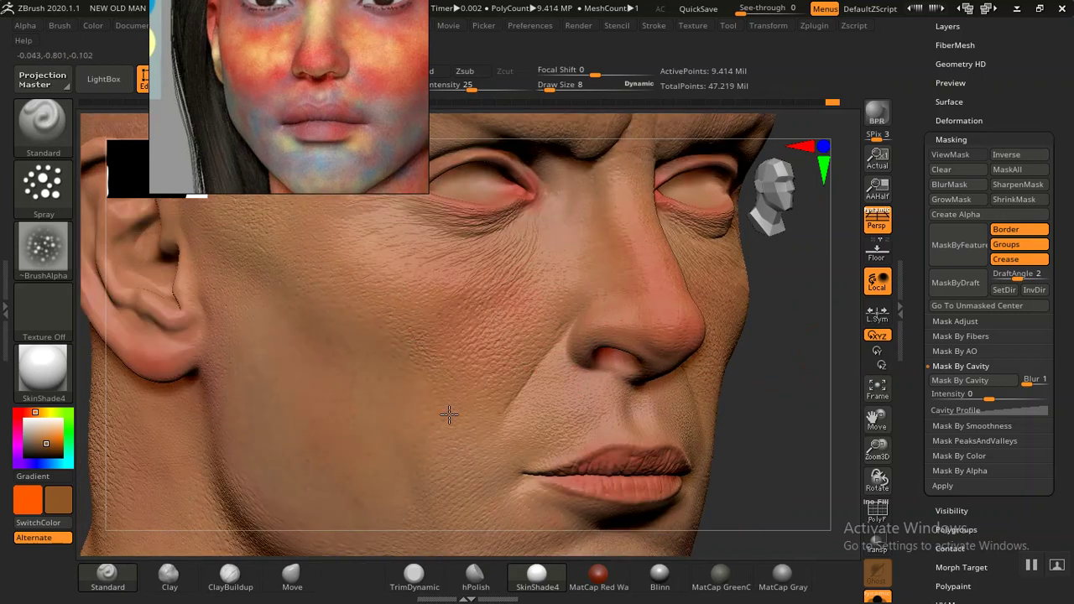
key("f")
left_click_drag(692, 365, 492, 347, "shift")
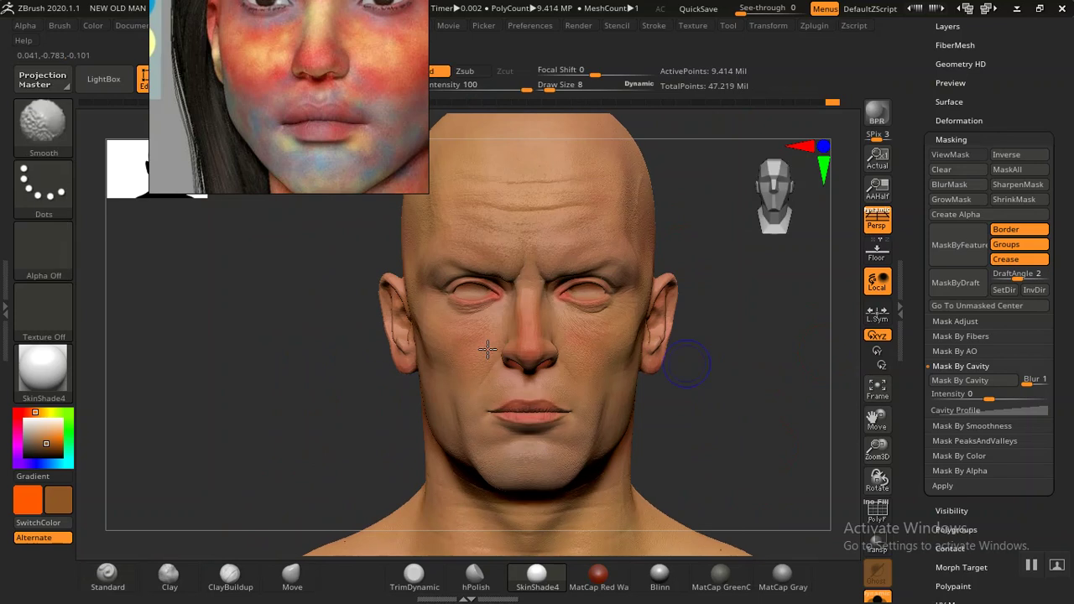
mouse_move(285, 327)
left_mouse_down("alt")
mouse_move(265, 423)
mouse_move(187, 360)
left_mouse_up("alt")
left_click_drag(194, 417, 192, 540, "alt")
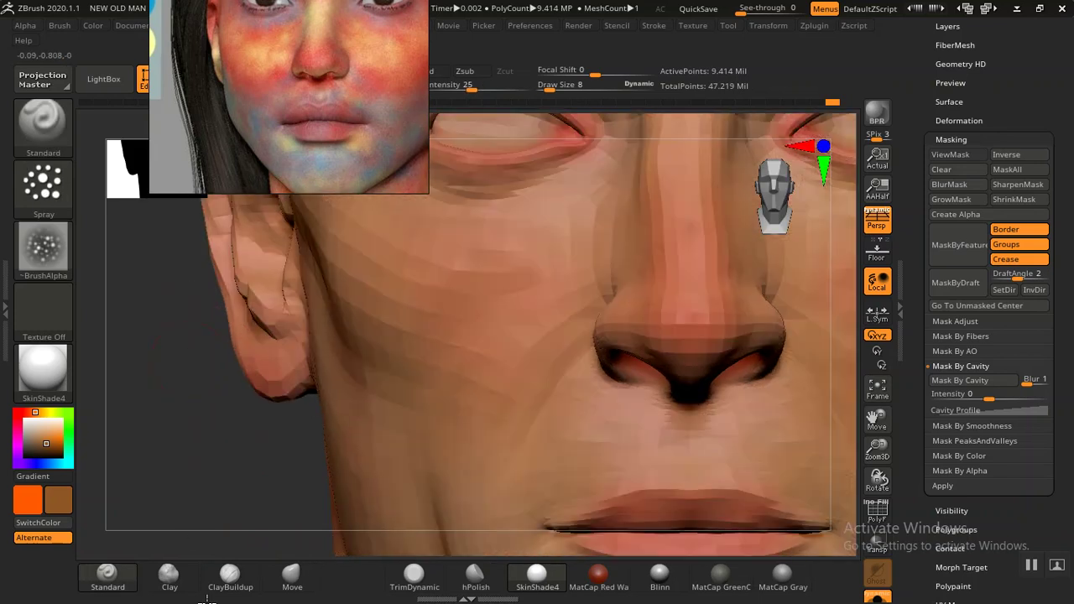
mouse_move(194, 360)
left_mouse_down("alt")
mouse_move(168, 498)
mouse_move(184, 445)
left_mouse_up("alt")
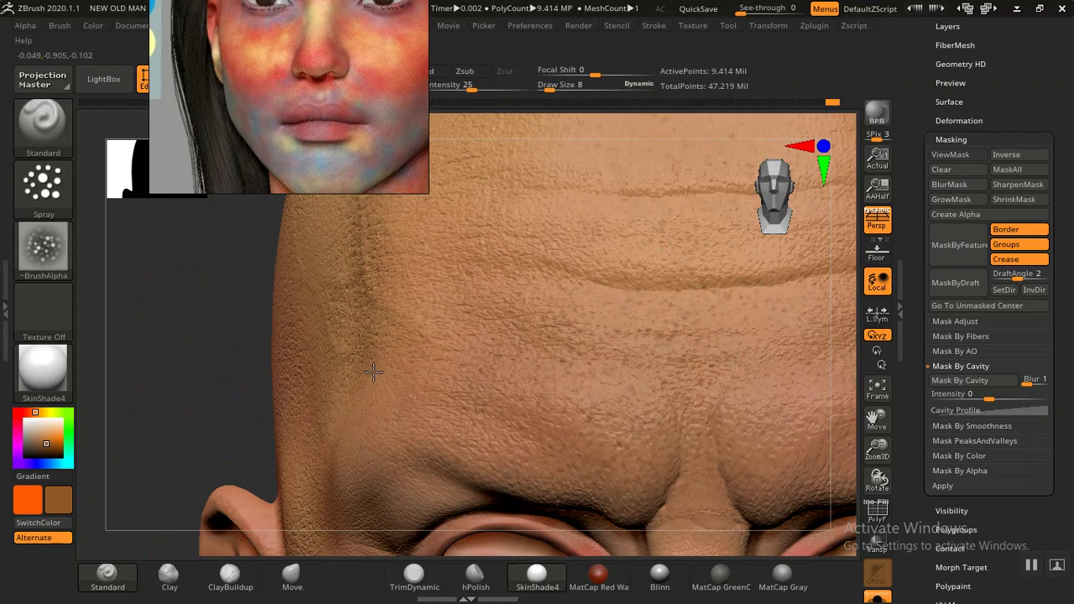
Step: Raise the draw size to 18 and orbit the head through three-quarter and front views
key("bracketright")
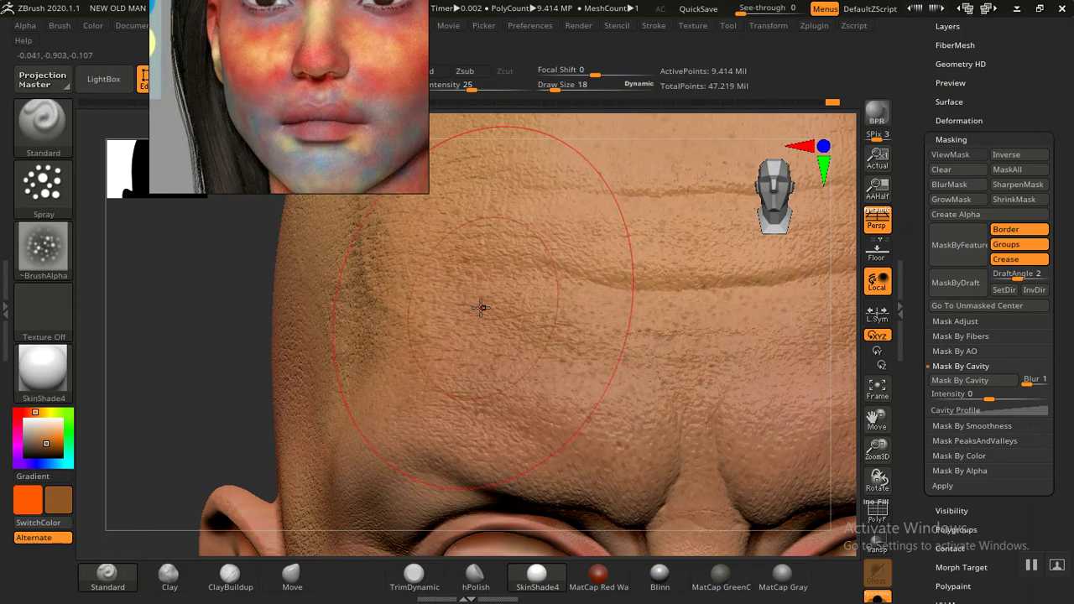
key("f")
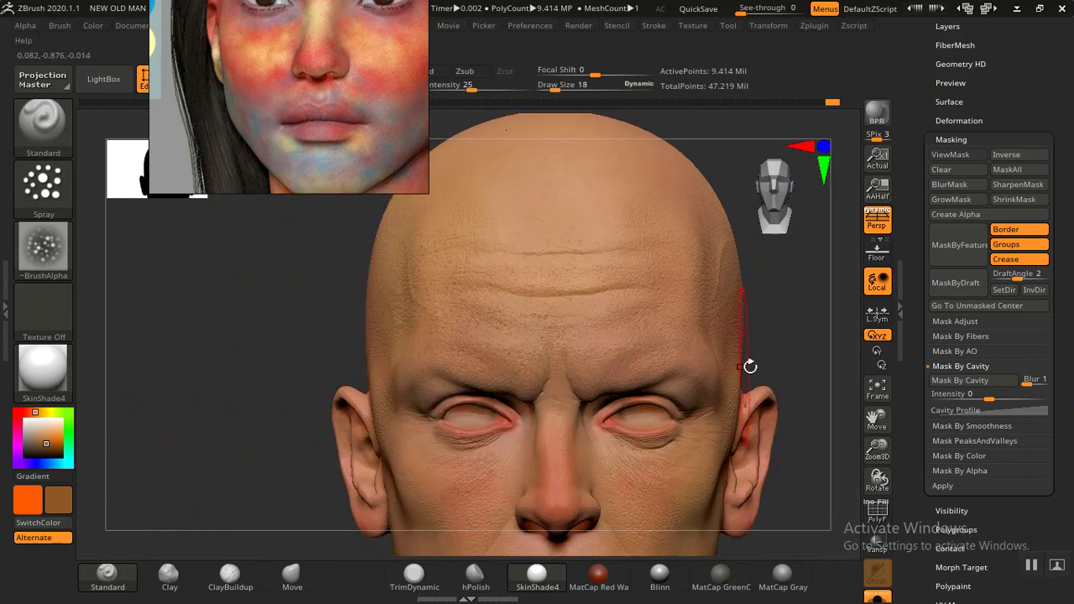
mouse_move(221, 363)
left_mouse_down()
mouse_move(688, 329)
mouse_move(535, 271)
left_mouse_up()
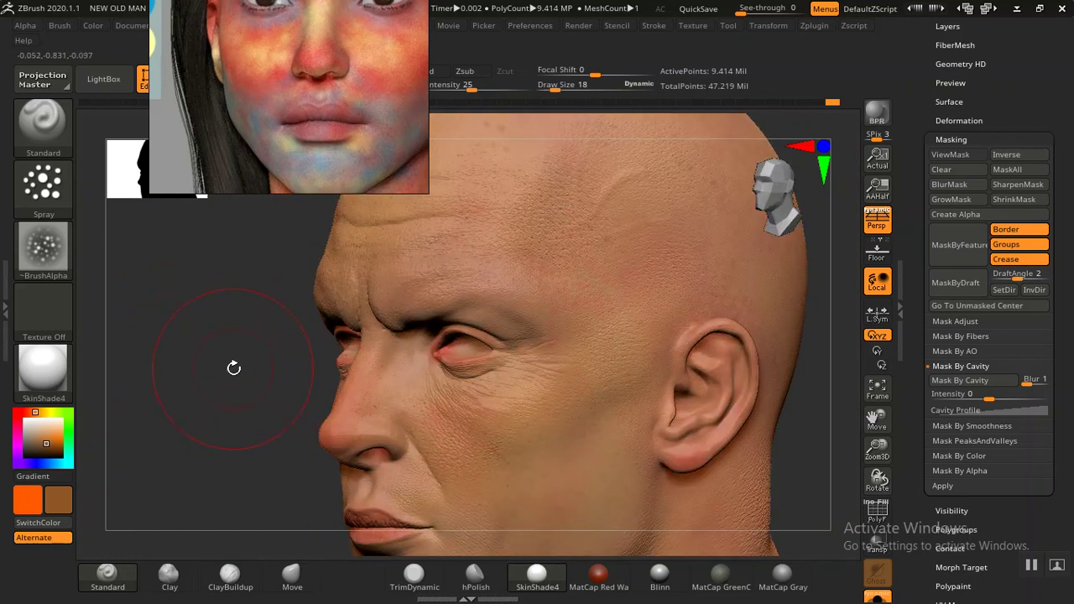
left_click_drag(240, 372, 252, 376)
mouse_move(602, 385)
left_mouse_down()
mouse_move(359, 323)
mouse_move(425, 384)
left_mouse_up()
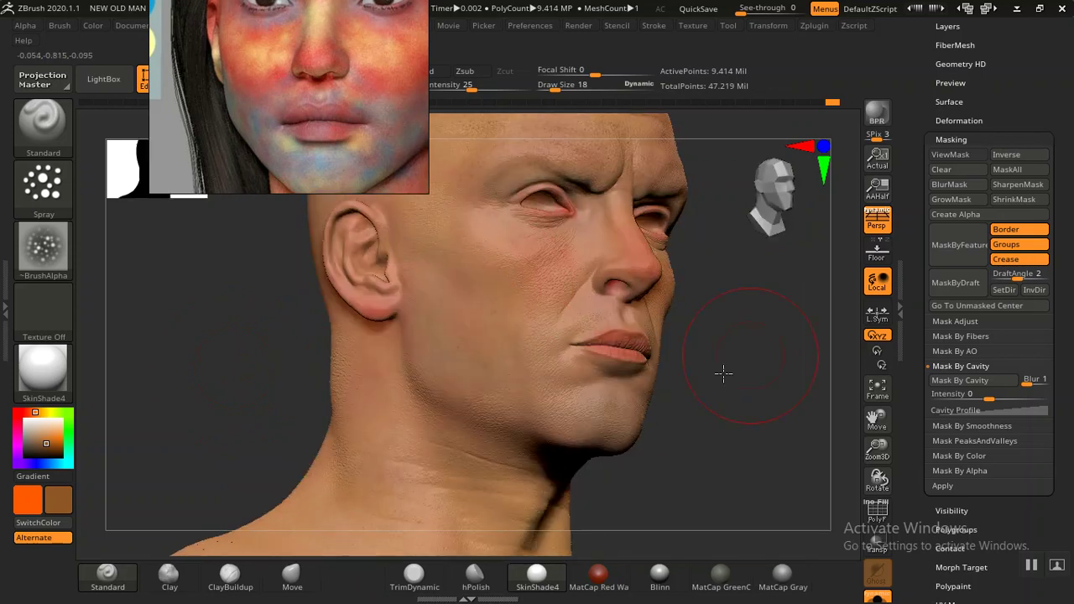
left_click_drag(723, 373, 528, 235)
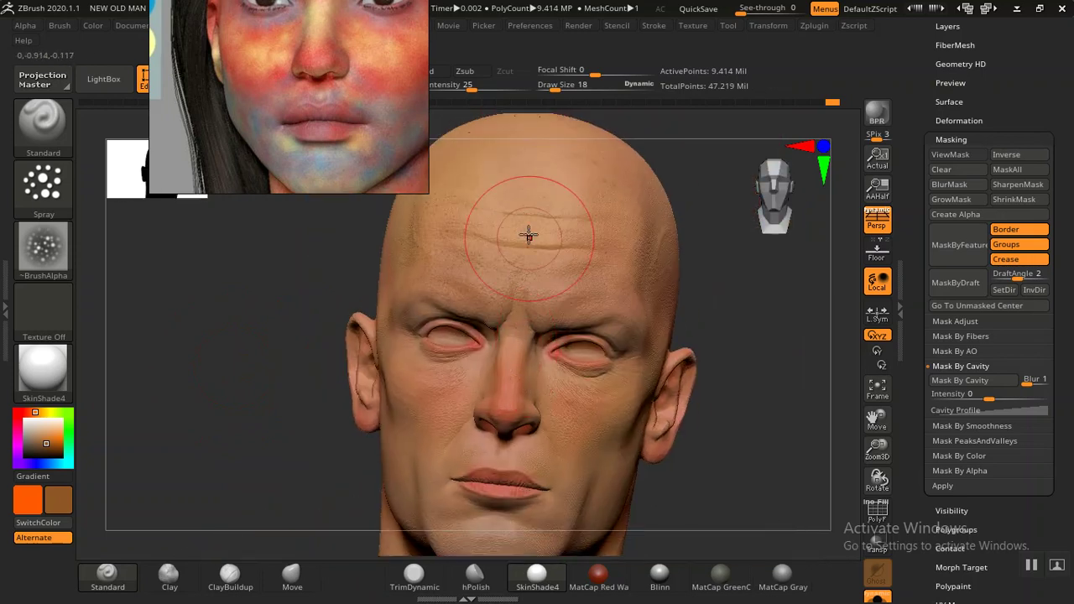
mouse_move(697, 415)
left_mouse_down()
mouse_move(568, 426)
mouse_move(571, 441)
left_mouse_up()
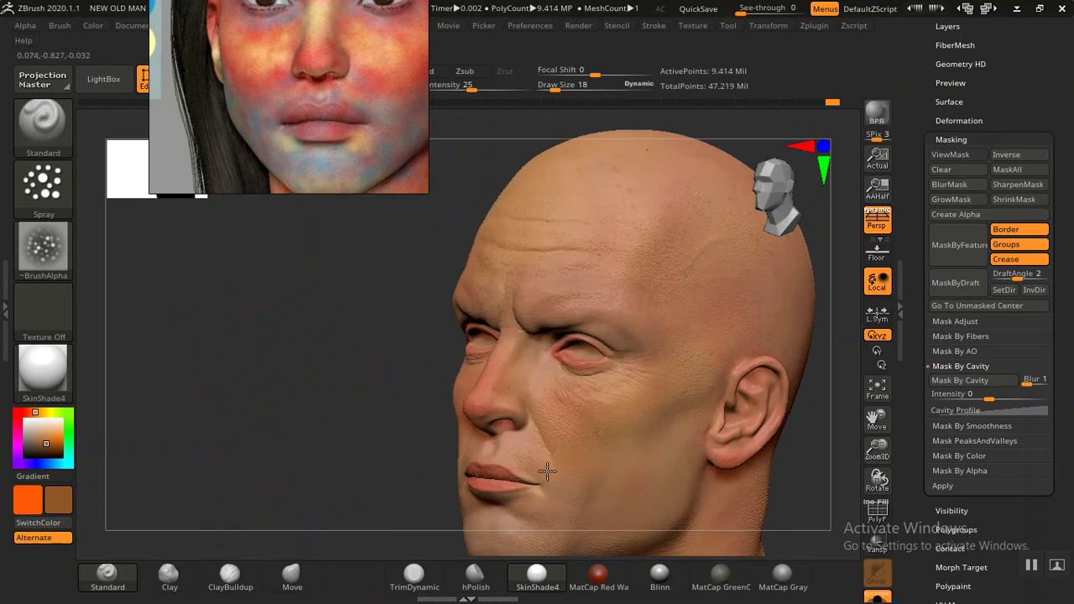
left_click_drag(257, 376, 268, 377, "shift")
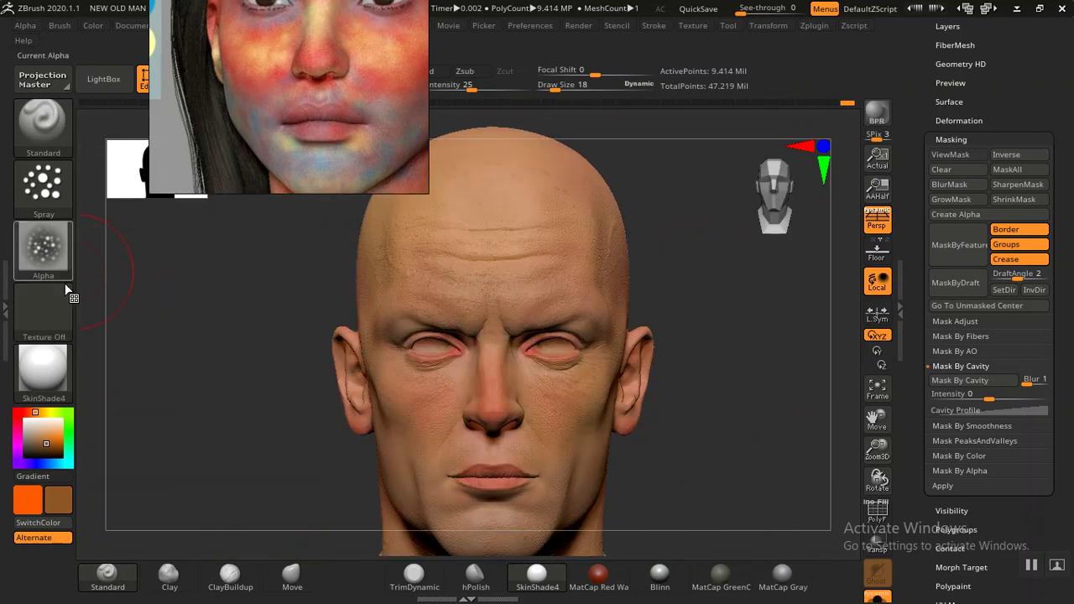
Step: Try Alpha 07, then settle on Alpha 08 as the spray brush stamp
left_click(47, 245)
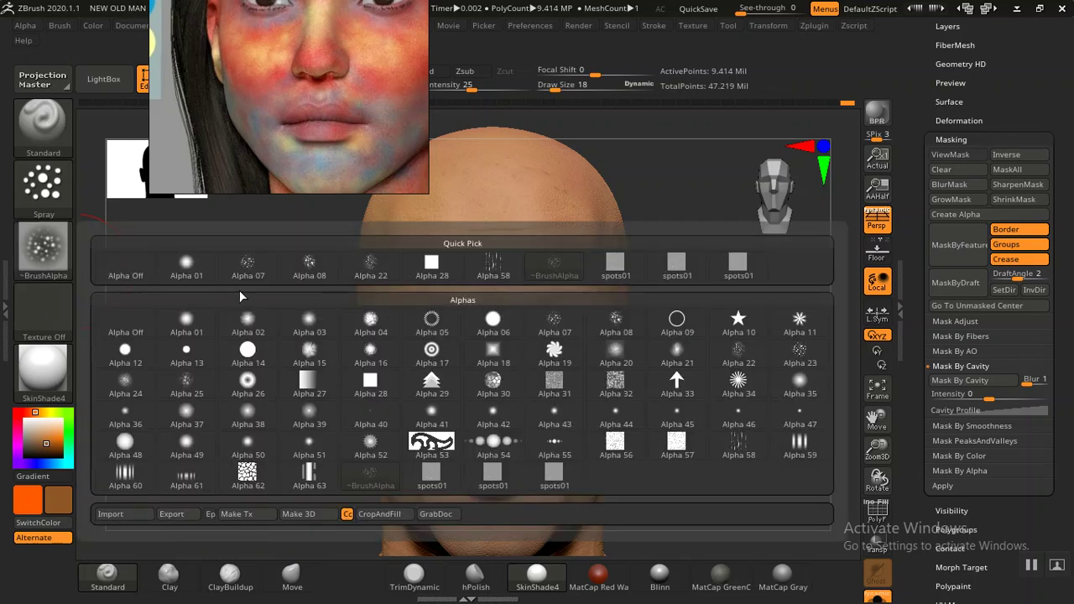
left_click(248, 266)
left_click(46, 250)
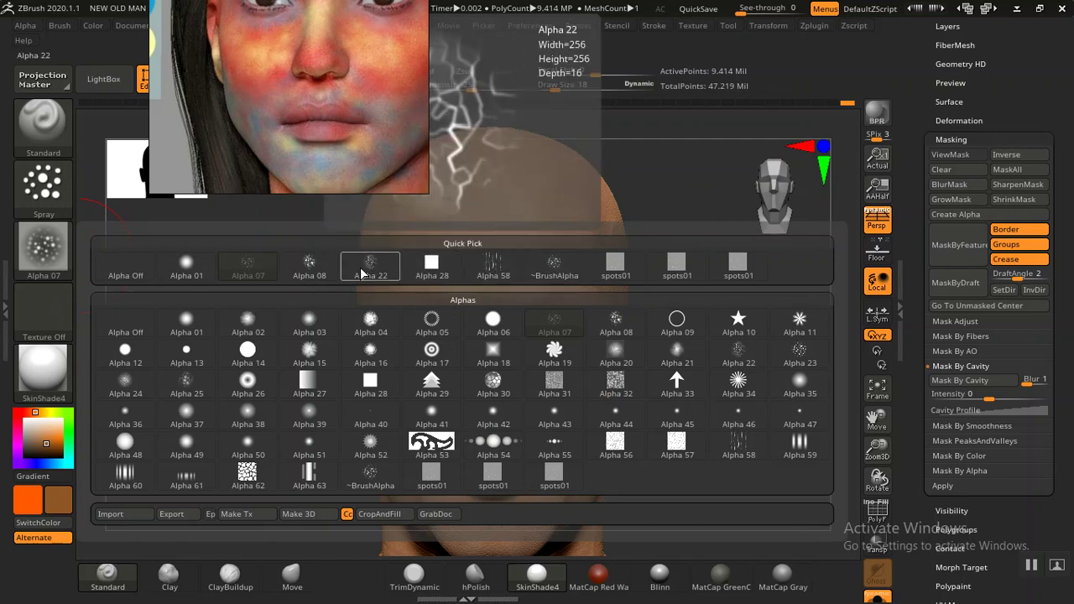
left_click(325, 272)
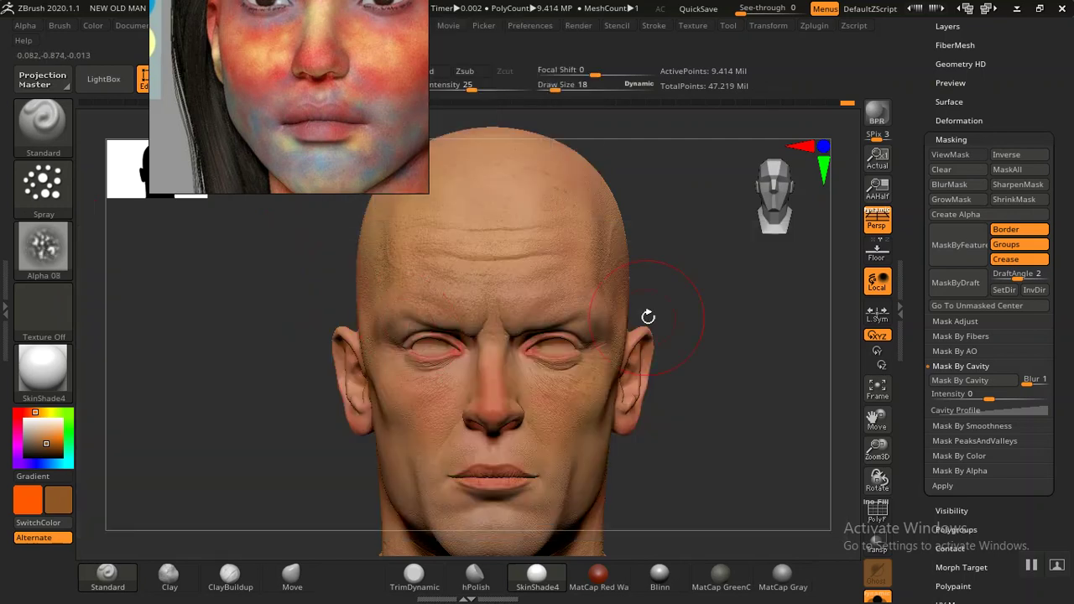
Step: Sample the tan skin colour from the face as the paint colour
left_click_drag(42, 432, 467, 304)
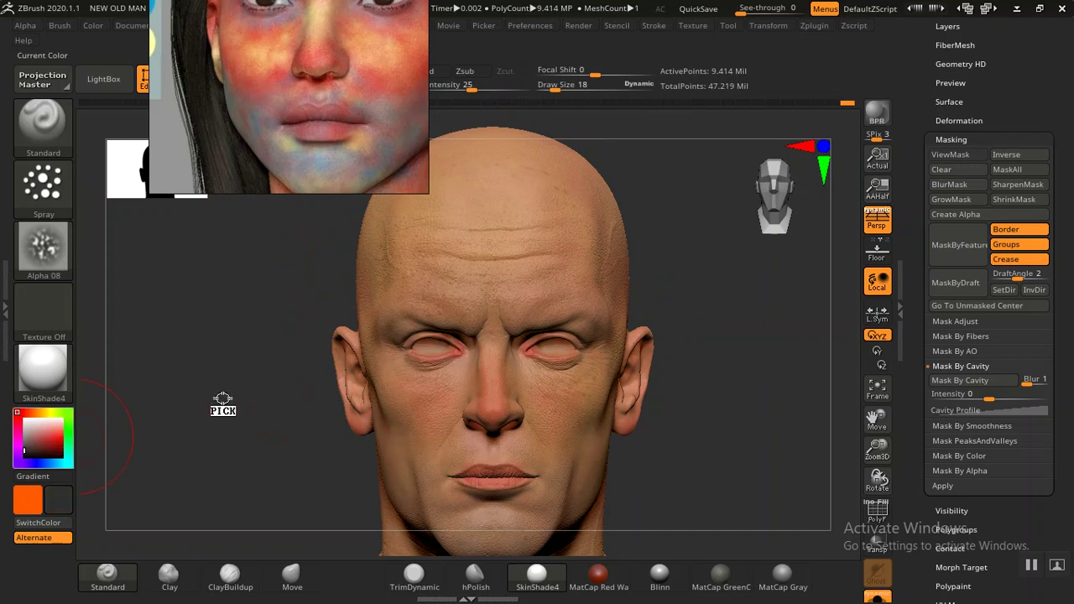
mouse_move(583, 342)
left_mouse_down()
mouse_move(775, 522)
mouse_move(733, 480)
left_mouse_up()
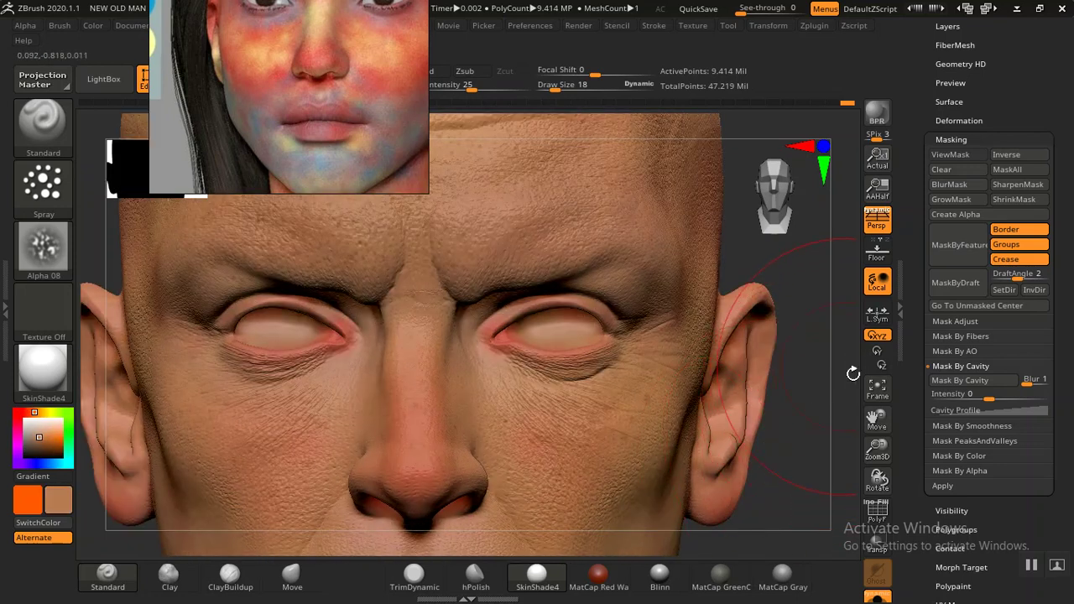
mouse_move(853, 373)
left_mouse_down()
mouse_move(762, 431)
mouse_move(812, 470)
mouse_move(755, 439)
mouse_move(792, 442)
left_mouse_up()
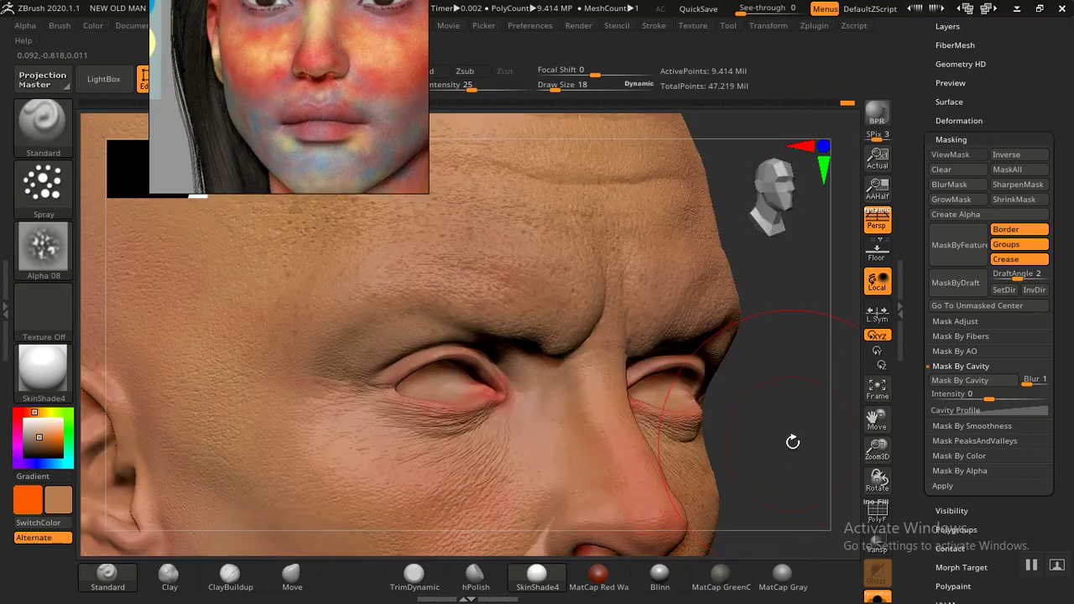
left_click_drag(802, 405, 475, 314)
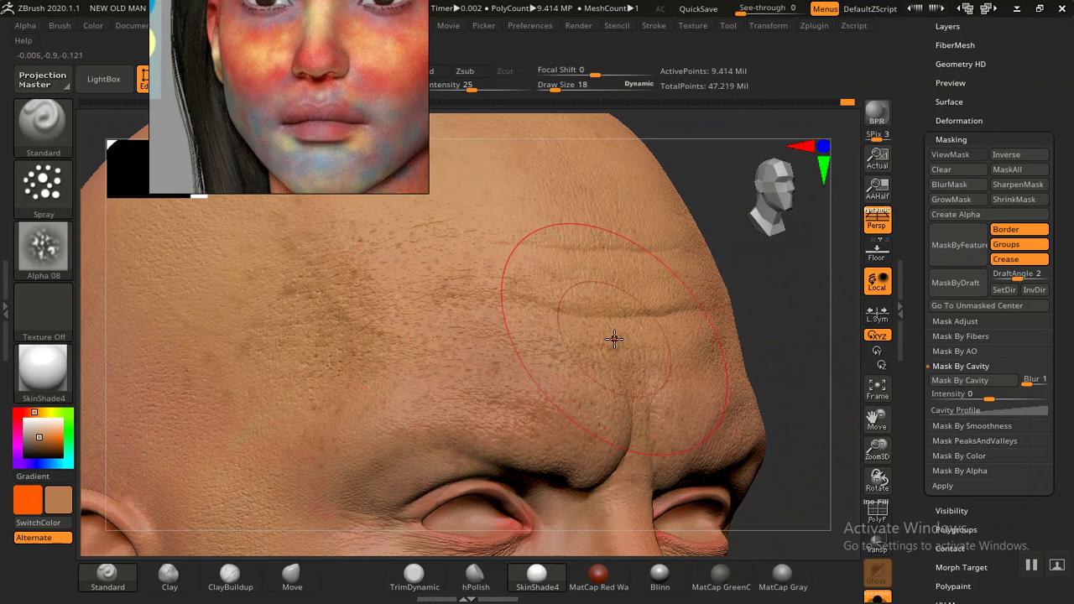
key("ctrl")
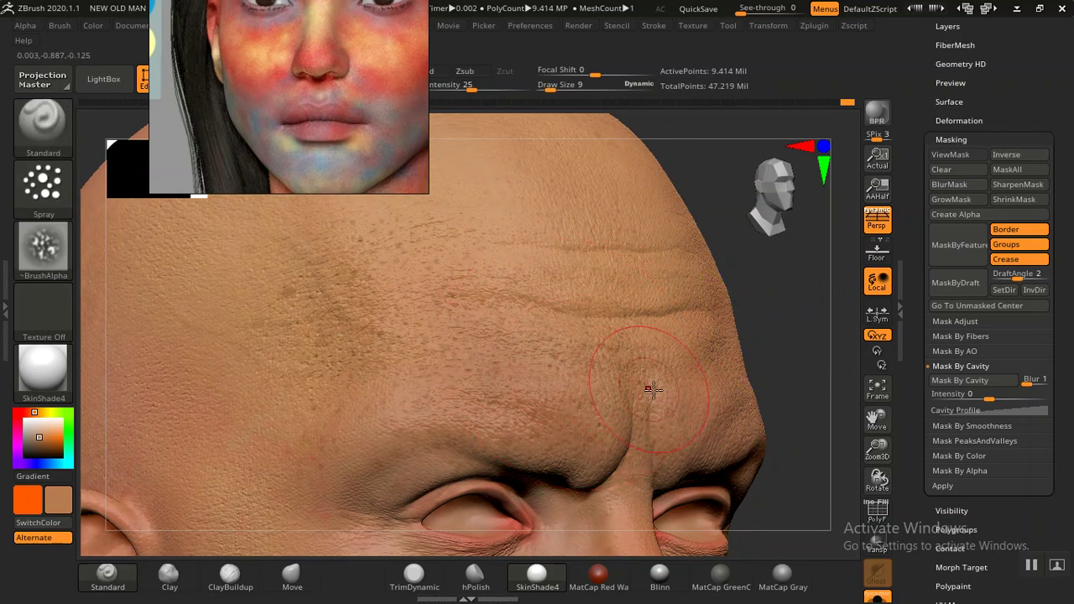
left_click_drag(791, 412, 791, 271)
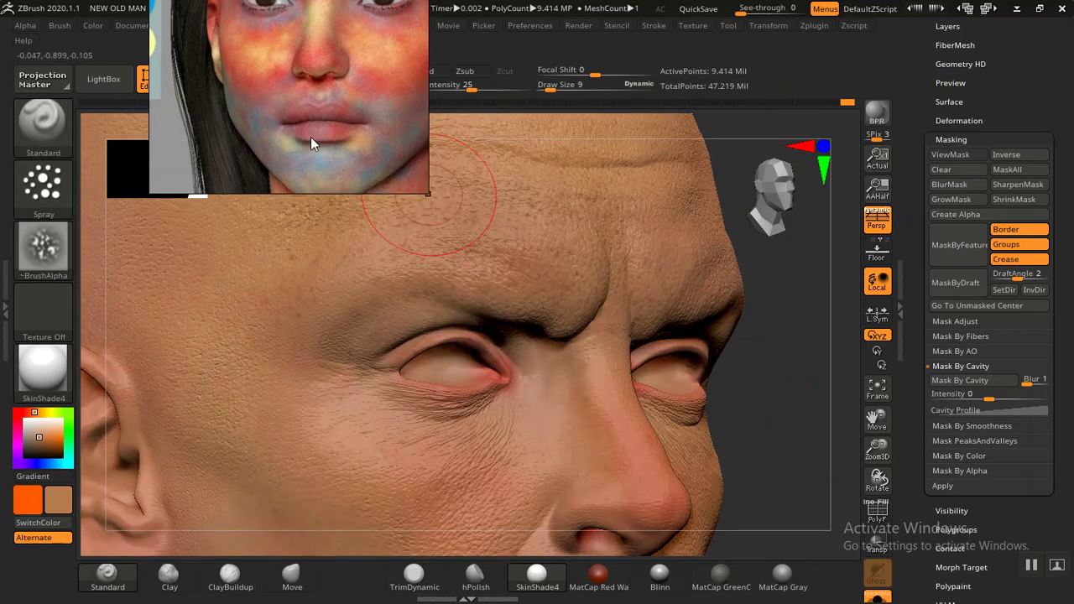
Step: Darken the second paint colour from tan to brown
left_click(47, 443)
left_click_drag(47, 443, 36, 433)
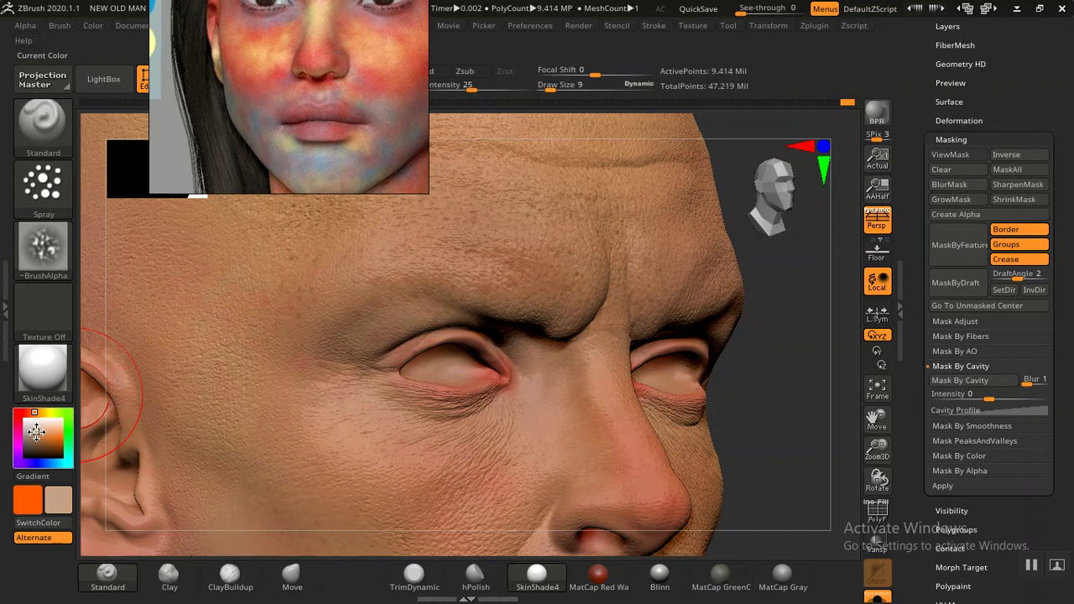
left_click_drag(781, 344, 743, 372)
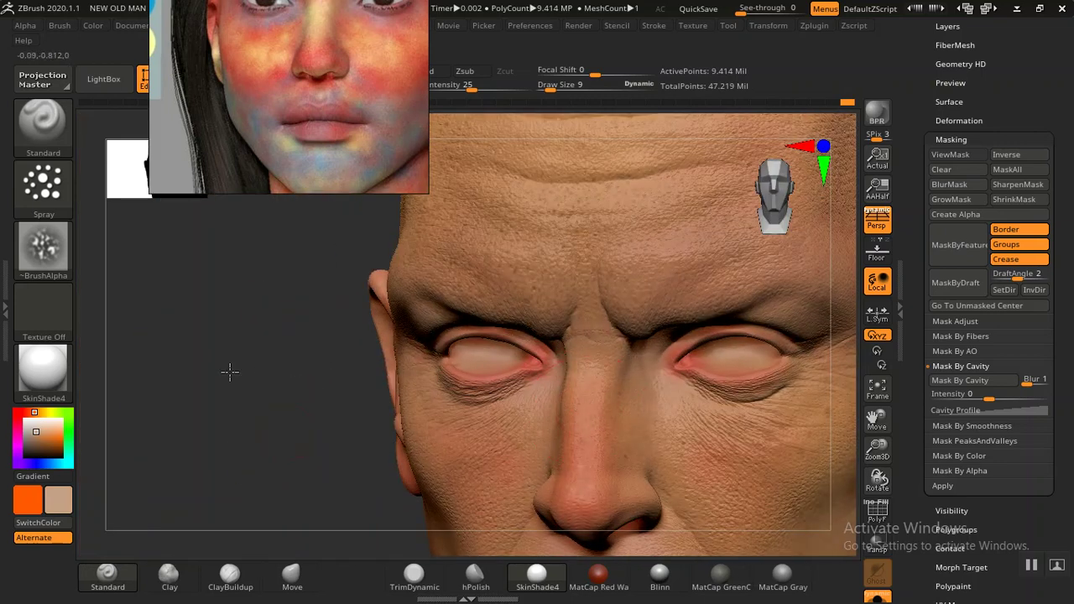
left_click_drag(283, 429, 231, 388, "alt")
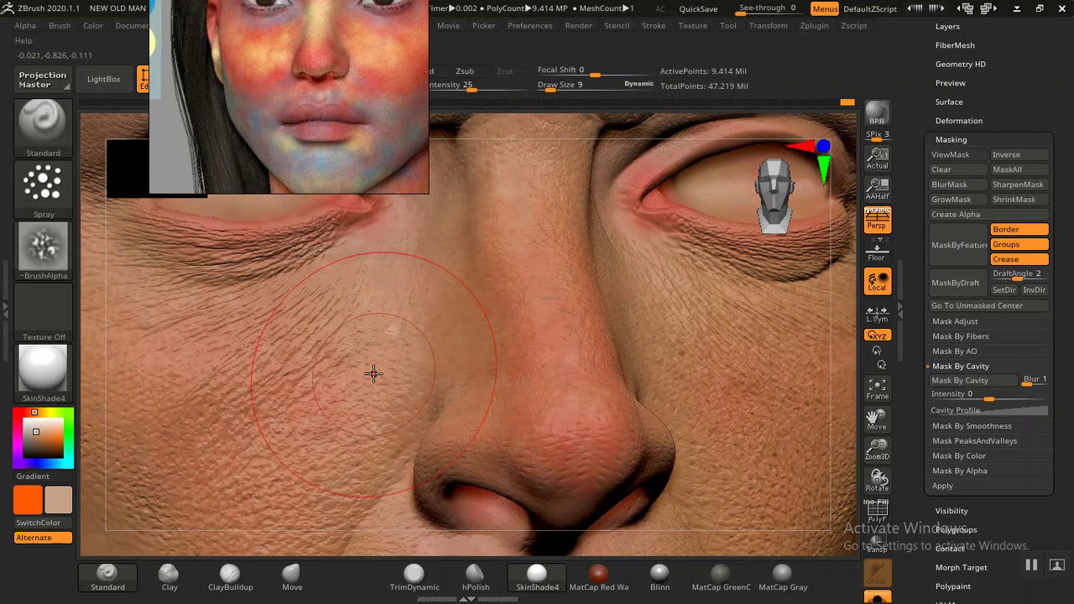
key("ctrl")
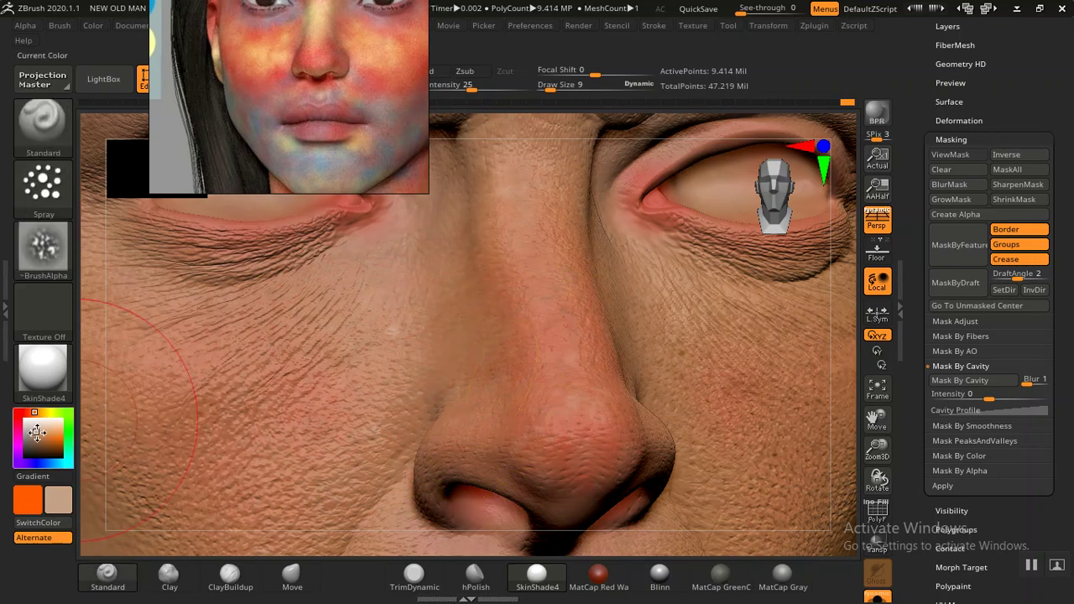
left_click_drag(35, 431, 39, 437)
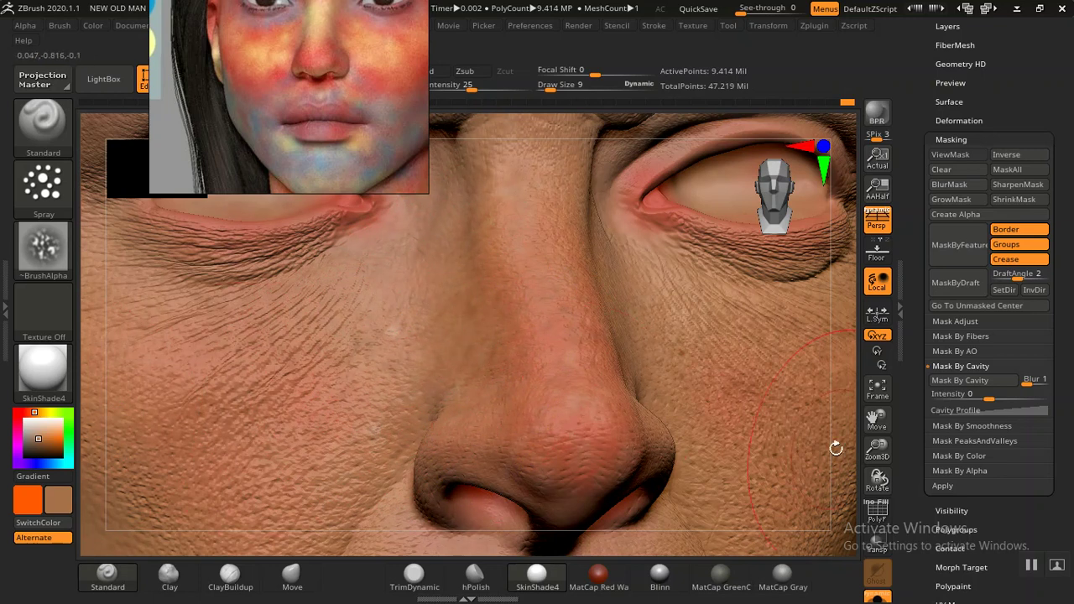
Step: Orbit across cheek, ear, temple and profile to review the spotted skin variation
left_click_drag(875, 447, 510, 381)
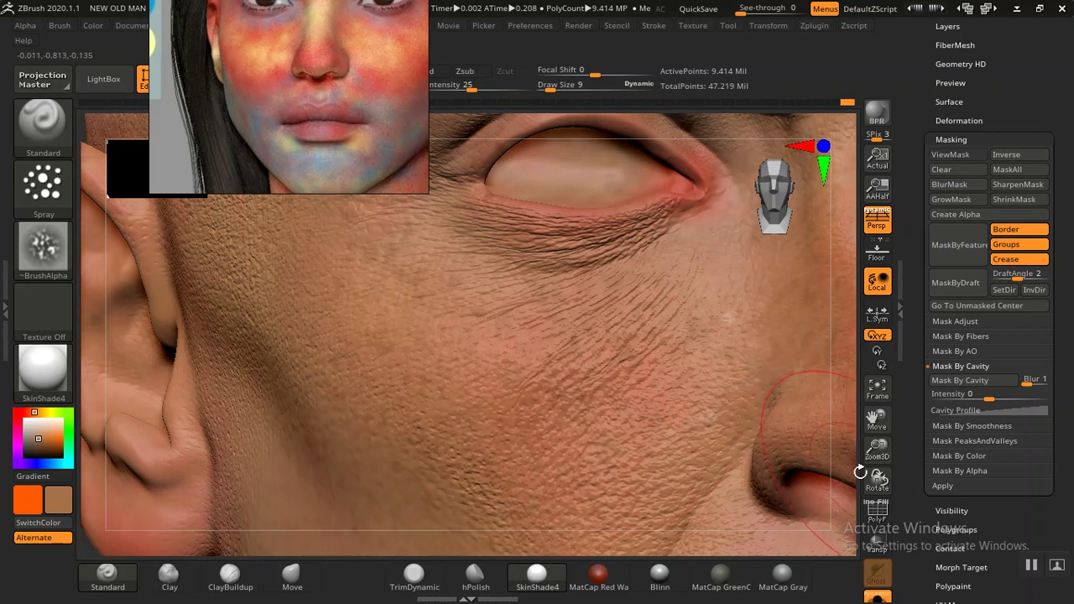
mouse_move(877, 449)
left_mouse_down()
mouse_move(859, 409)
mouse_move(859, 427)
left_mouse_up()
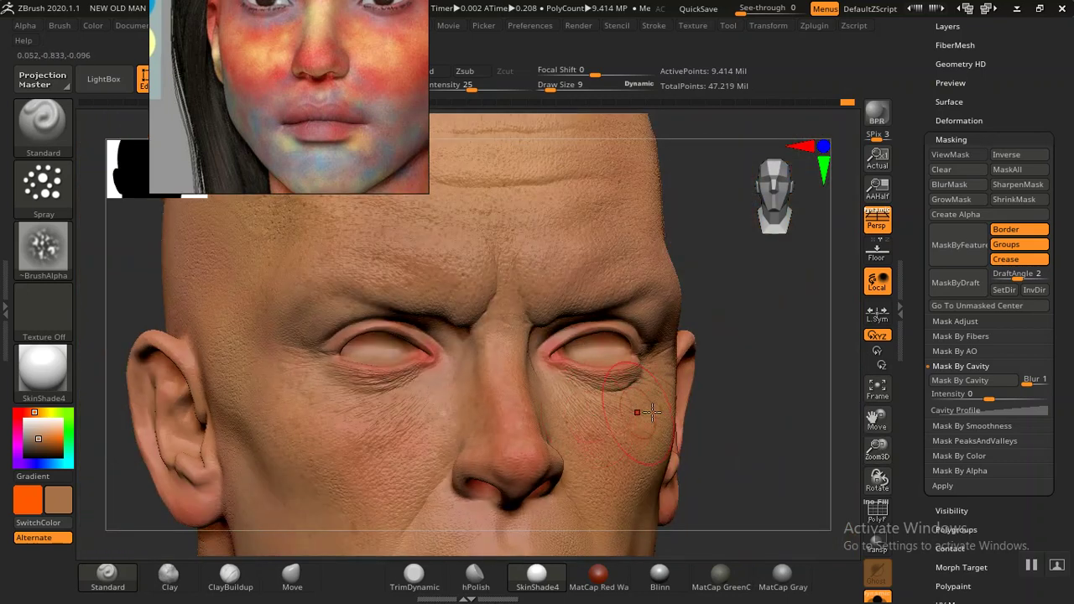
right_click_drag(587, 411, 698, 385)
right_click_drag(818, 334, 688, 364)
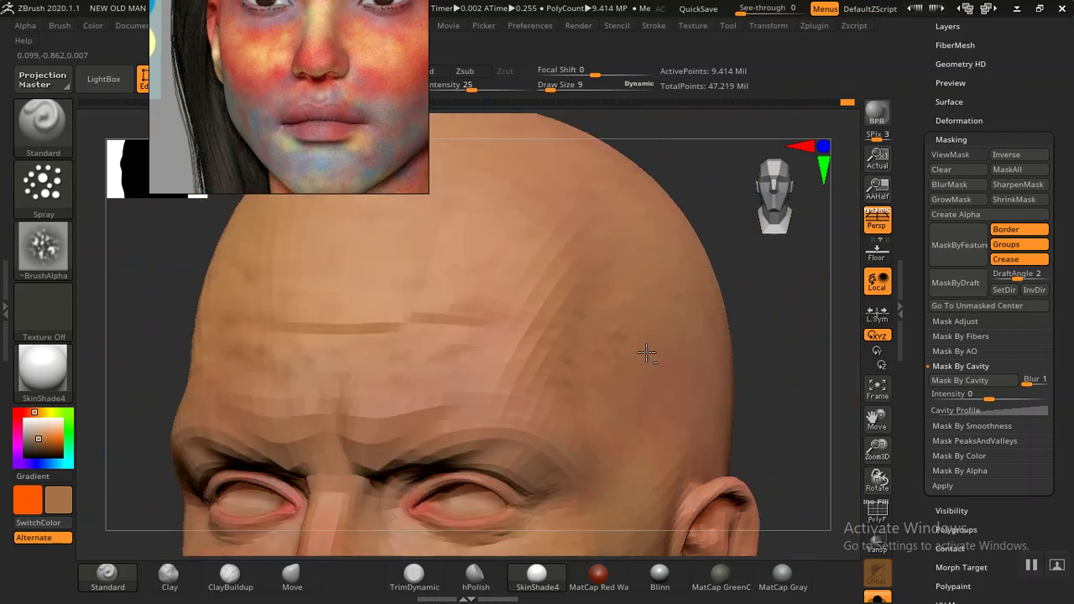
mouse_move(797, 365)
right_mouse_down()
mouse_move(738, 343)
mouse_move(808, 467)
mouse_move(423, 335)
right_mouse_up()
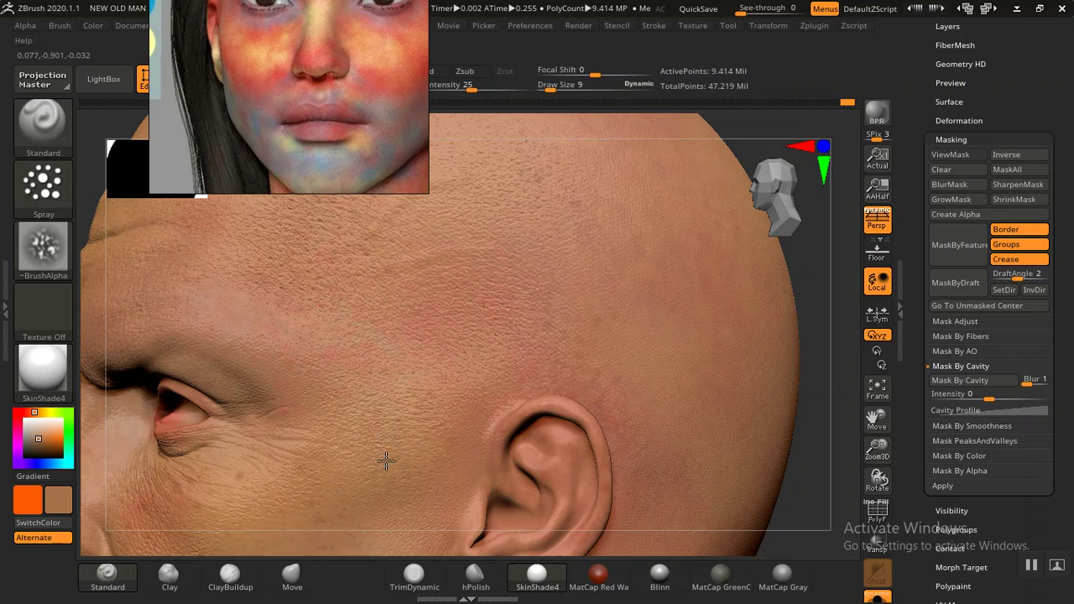
right_click_drag(782, 489, 372, 367)
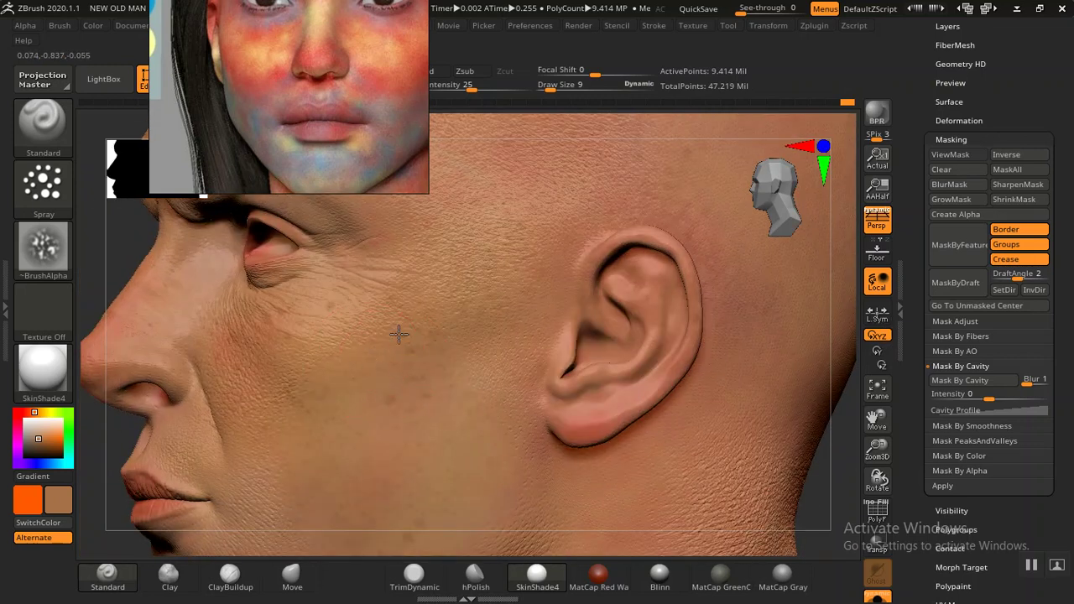
mouse_move(117, 507)
right_mouse_down("alt")
mouse_move(314, 257)
mouse_move(295, 429)
right_mouse_up("alt")
mouse_move(204, 424)
right_mouse_down()
mouse_move(196, 496)
mouse_move(255, 511)
right_mouse_up()
mouse_move(229, 468)
right_mouse_down()
mouse_move(240, 455)
mouse_move(192, 443)
mouse_move(160, 412)
mouse_move(249, 398)
mouse_move(252, 266)
mouse_move(196, 422)
mouse_move(243, 319)
mouse_move(268, 377)
mouse_move(494, 408)
right_mouse_up()
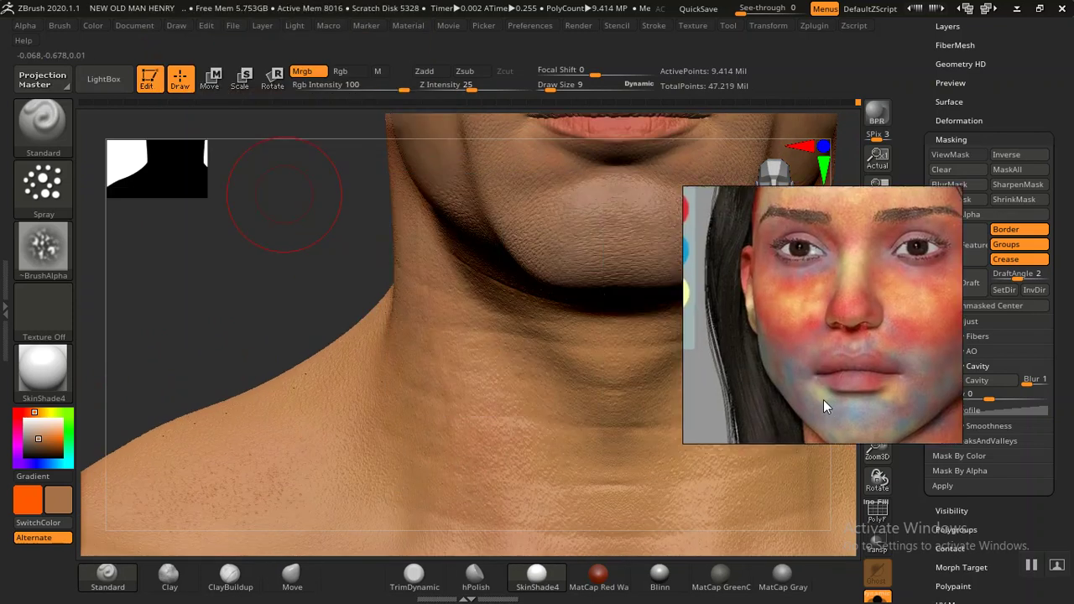
Step: Set Rgb Intensity to 16, then raise it to 48
left_click(364, 85)
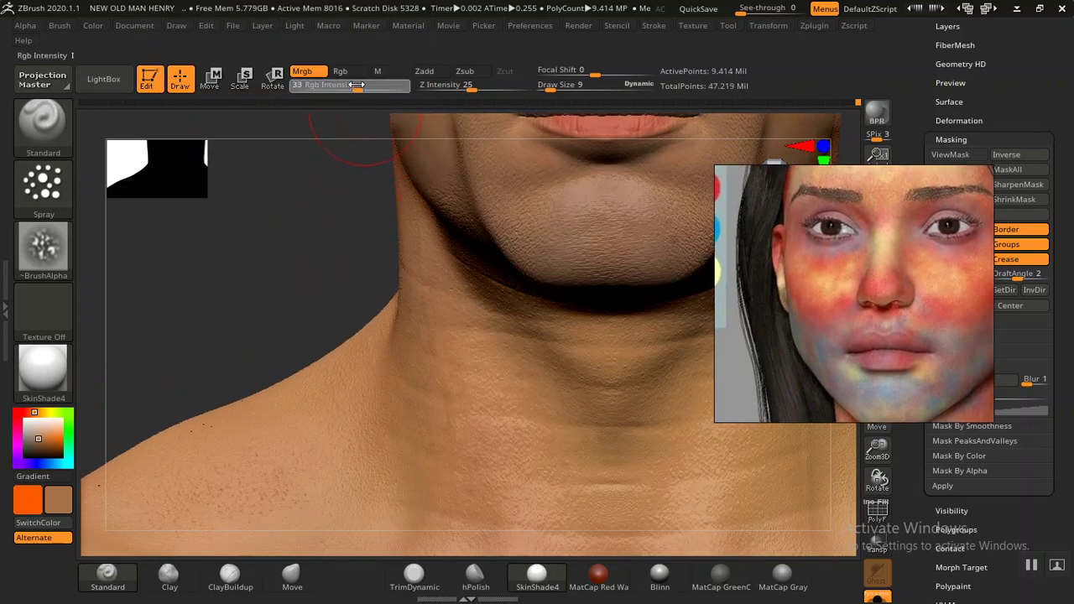
type("16")
key("Return")
right_click_drag(274, 285, 376, 451)
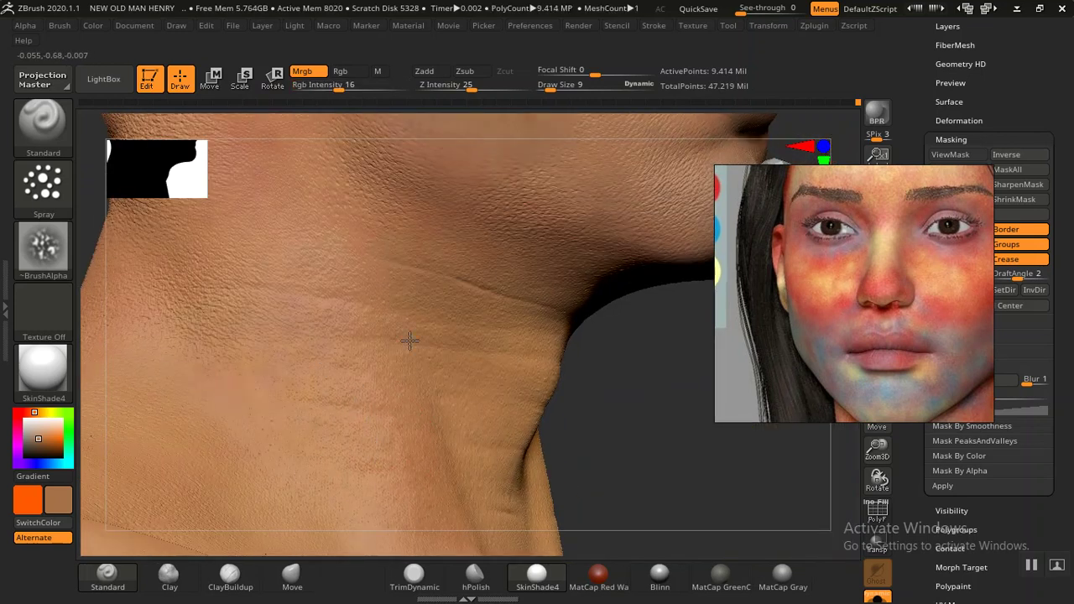
left_click(364, 84)
type("48")
left_click_drag(623, 455, 433, 328)
key("Return")
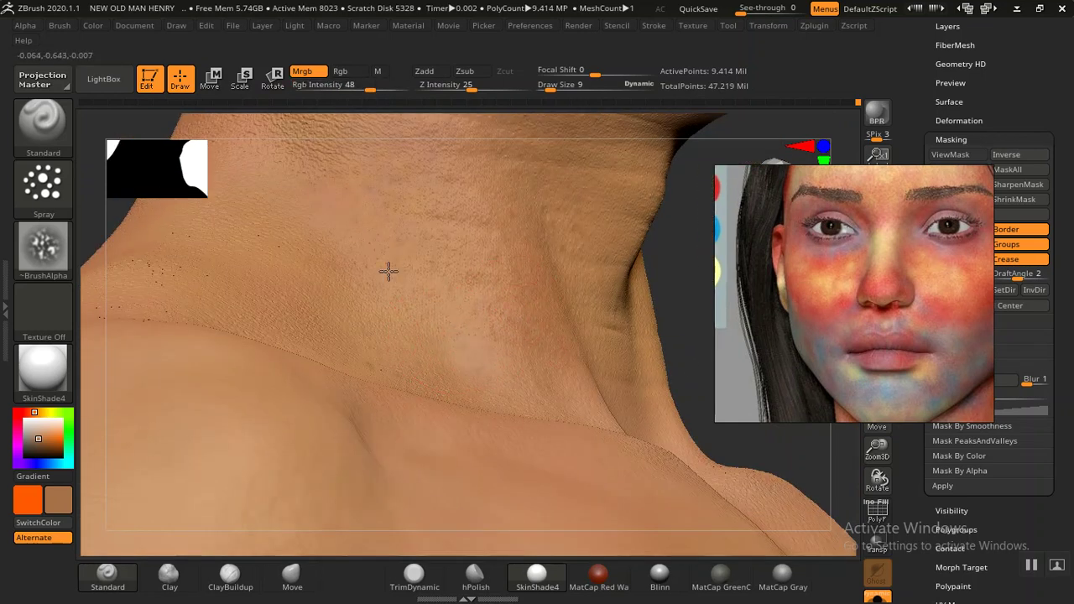
Step: Paint spotted colour variation on the neck, then bring the face into view
key("ctrl")
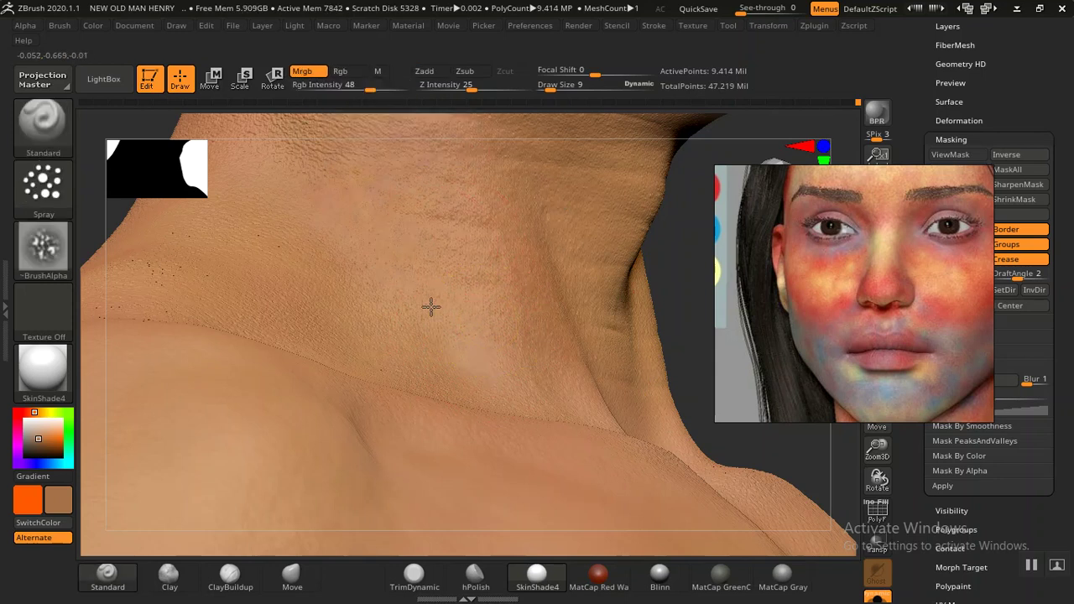
right_click_drag(224, 290, 486, 359)
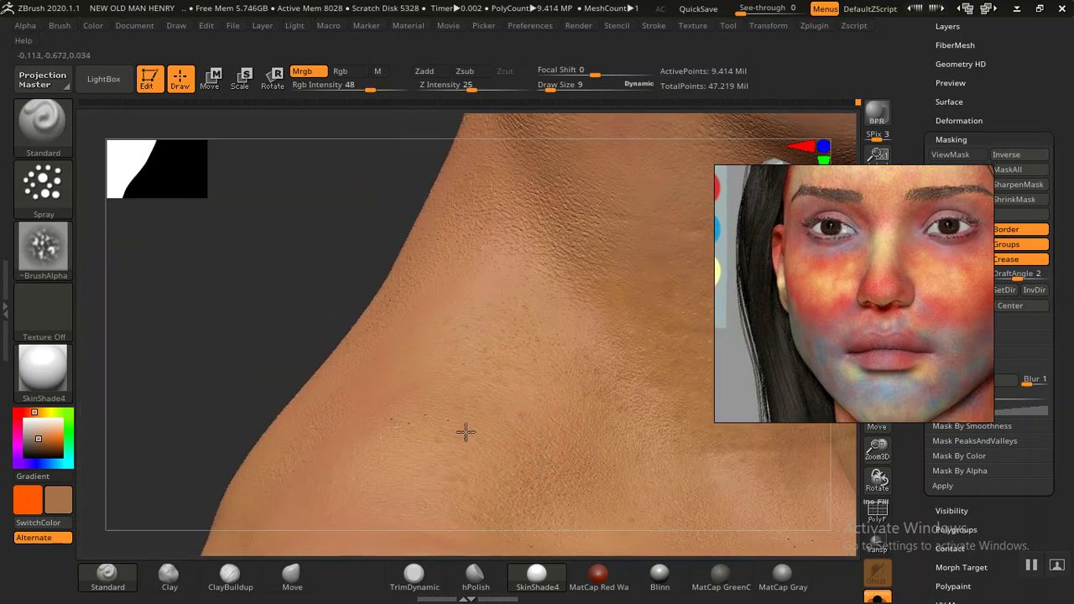
mouse_move(293, 287)
right_mouse_down()
mouse_move(286, 388)
mouse_move(412, 355)
mouse_move(210, 451)
mouse_move(276, 212)
right_mouse_up()
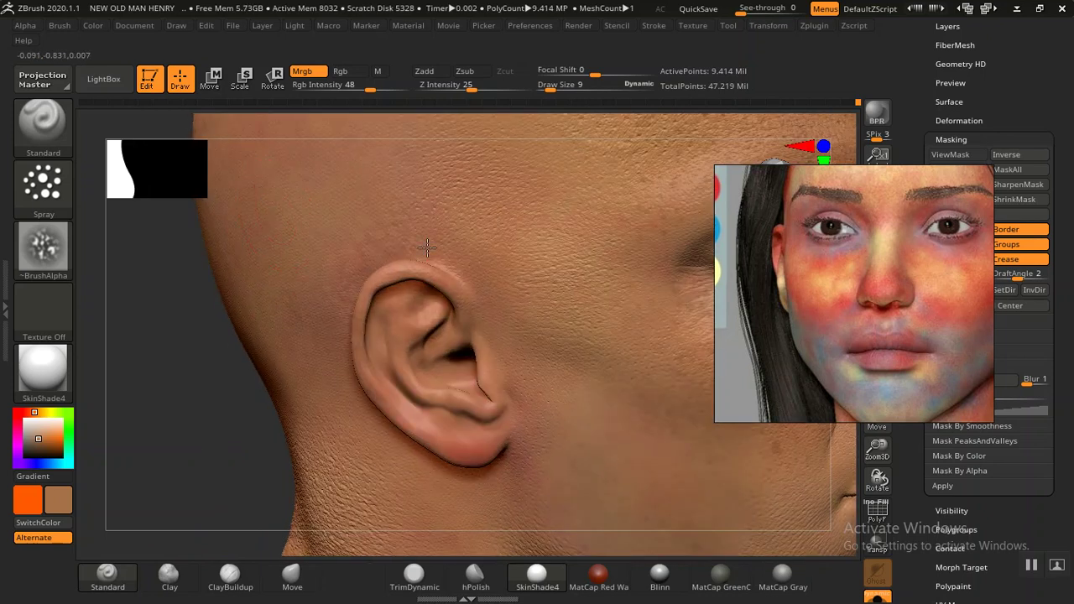
mouse_move(229, 391)
right_mouse_down()
mouse_move(173, 312)
mouse_move(244, 419)
mouse_move(199, 378)
right_mouse_up()
right_click_drag(634, 294, 633, 241, "ctrl")
mouse_move(662, 287)
right_mouse_down("ctrl")
mouse_move(628, 254)
mouse_move(594, 259)
mouse_move(696, 347)
mouse_move(731, 400)
right_mouse_up("ctrl")
mouse_move(833, 457)
right_mouse_down()
mouse_move(755, 455)
mouse_move(768, 483)
mouse_move(811, 448)
mouse_move(791, 469)
right_mouse_up()
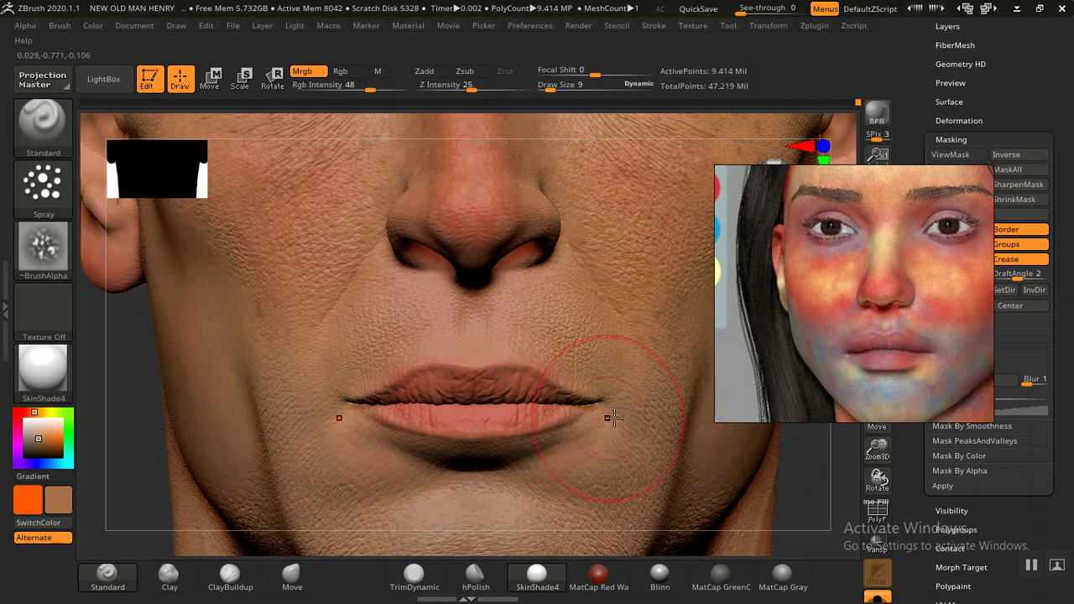
Step: Switch the brush to the Color Spray stroke
left_click(42, 250)
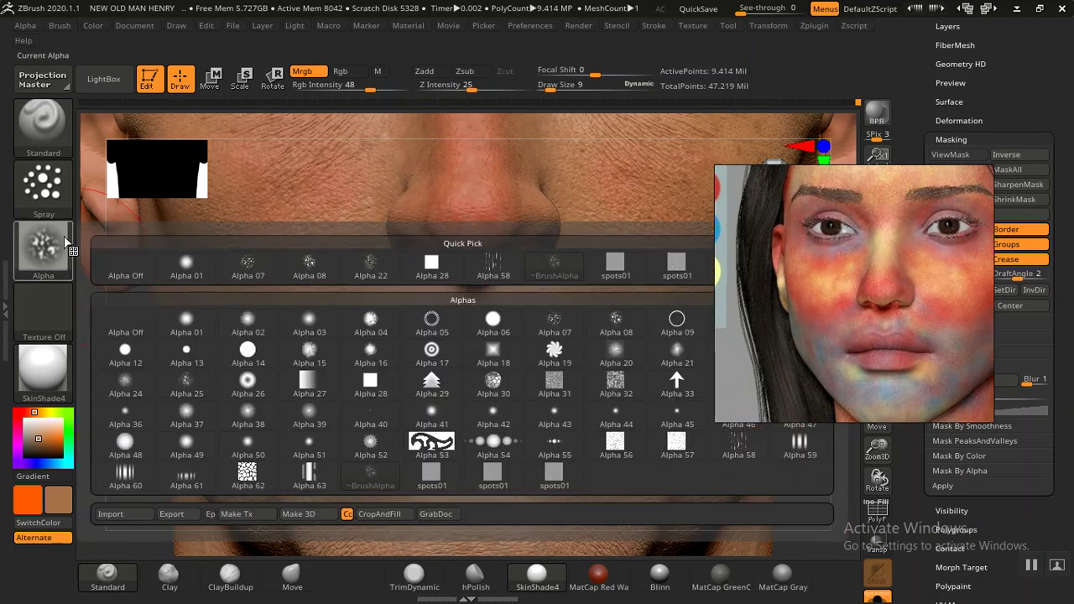
left_click(44, 186)
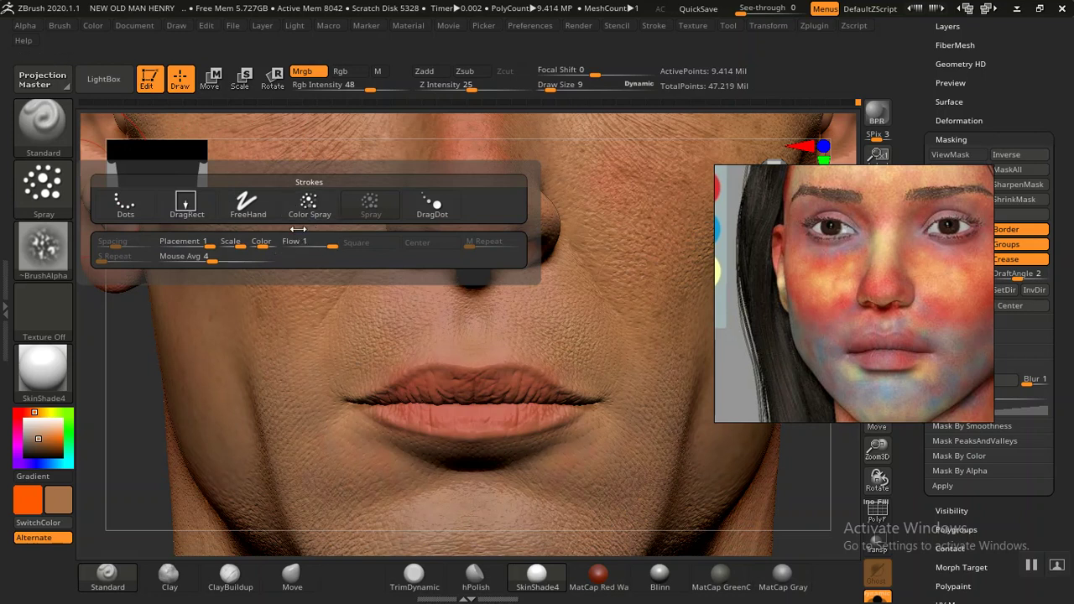
left_click(313, 208)
left_click_drag(228, 294, 228, 420, "alt")
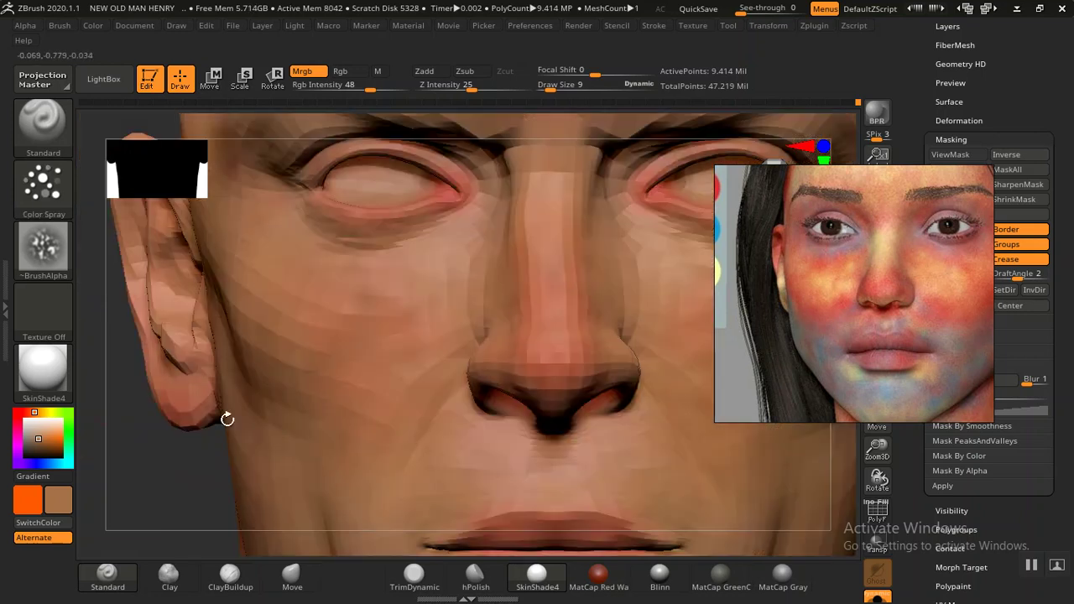
Step: Sample the skin tone from the face and frame the whole head
left_click_drag(52, 432, 357, 378)
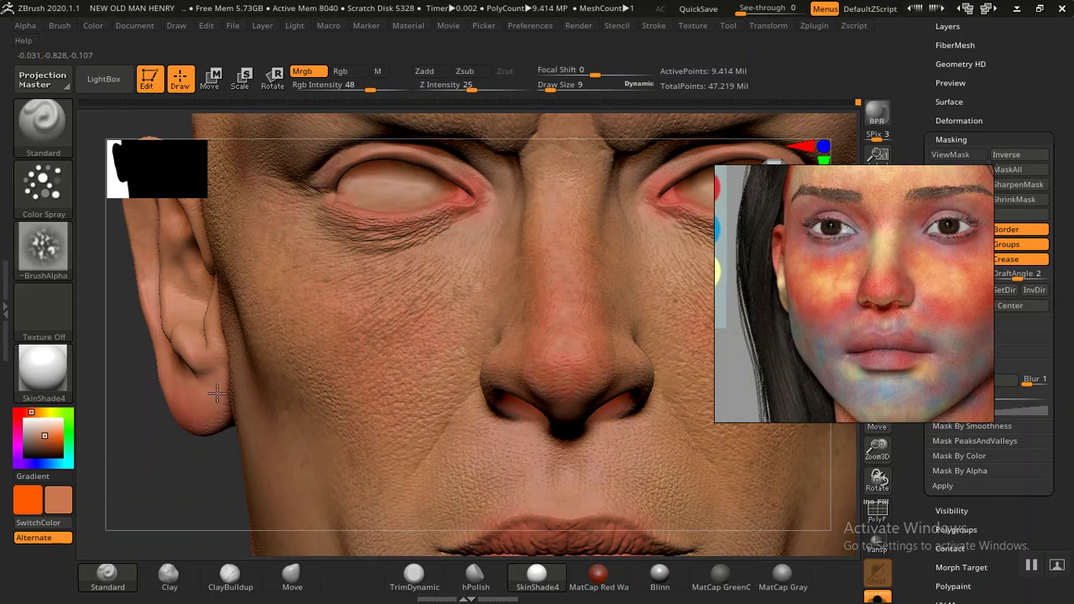
key("f")
mouse_move(607, 437)
right_mouse_down("ctrl")
mouse_move(674, 506)
mouse_move(604, 408)
right_mouse_up("ctrl")
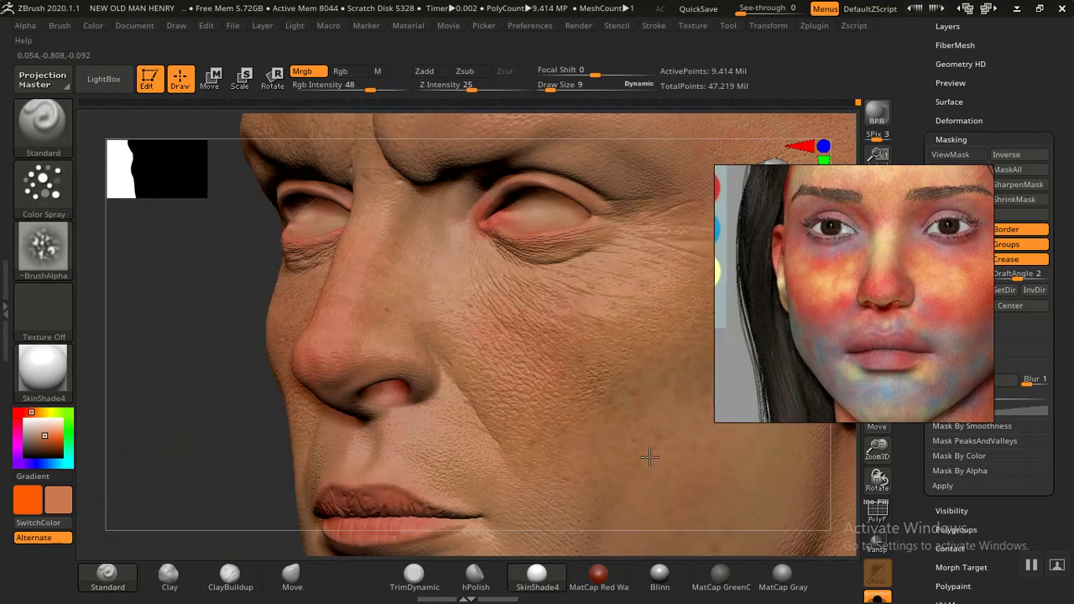
right_click_drag(240, 395, 355, 391)
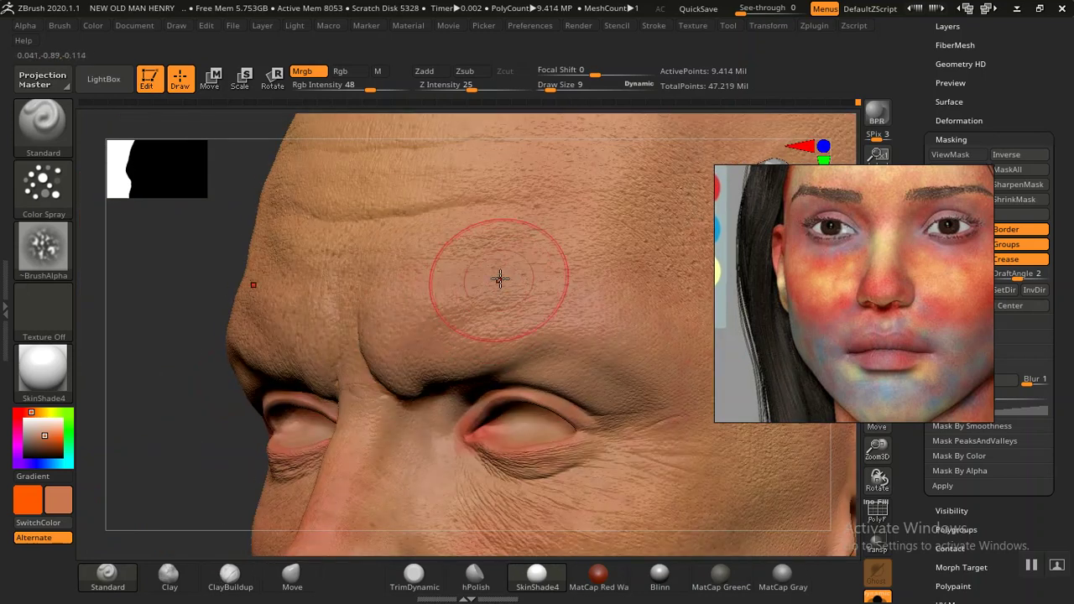
mouse_move(180, 367)
right_mouse_down()
mouse_move(180, 377)
mouse_move(154, 372)
mouse_move(156, 504)
mouse_move(182, 455)
right_mouse_up()
mouse_move(355, 348)
right_mouse_down("ctrl")
mouse_move(192, 324)
mouse_move(685, 359)
mouse_move(671, 436)
mouse_move(677, 378)
right_mouse_up("ctrl")
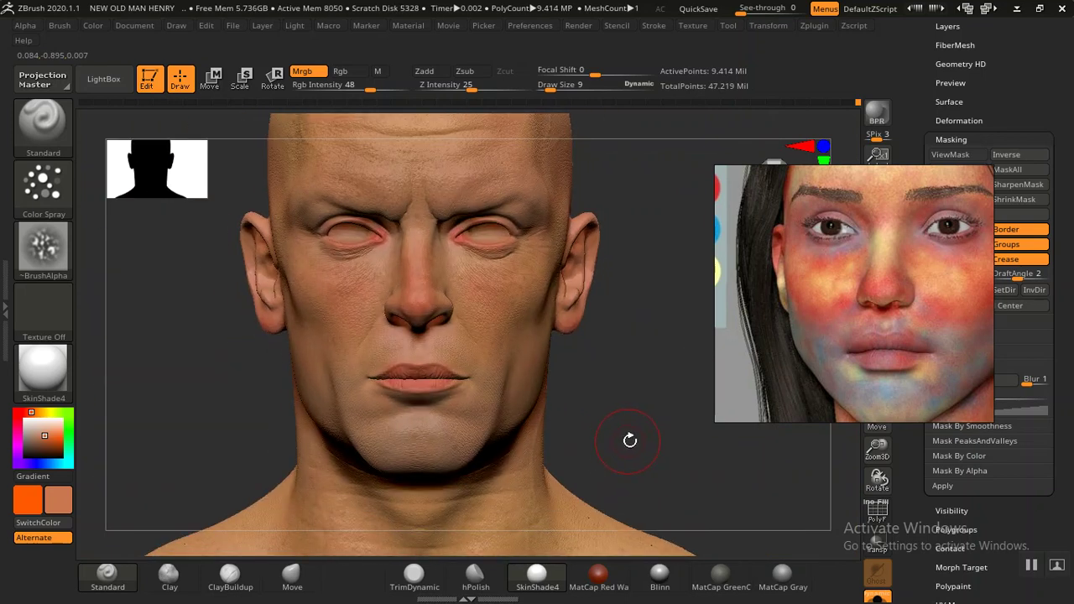
Step: Orbit down to the left arm and sample a skin colour from the hand
right_click_drag(642, 456, 609, 405, "ctrl")
mouse_move(638, 371)
right_mouse_down()
mouse_move(693, 311)
mouse_move(631, 374)
right_mouse_up()
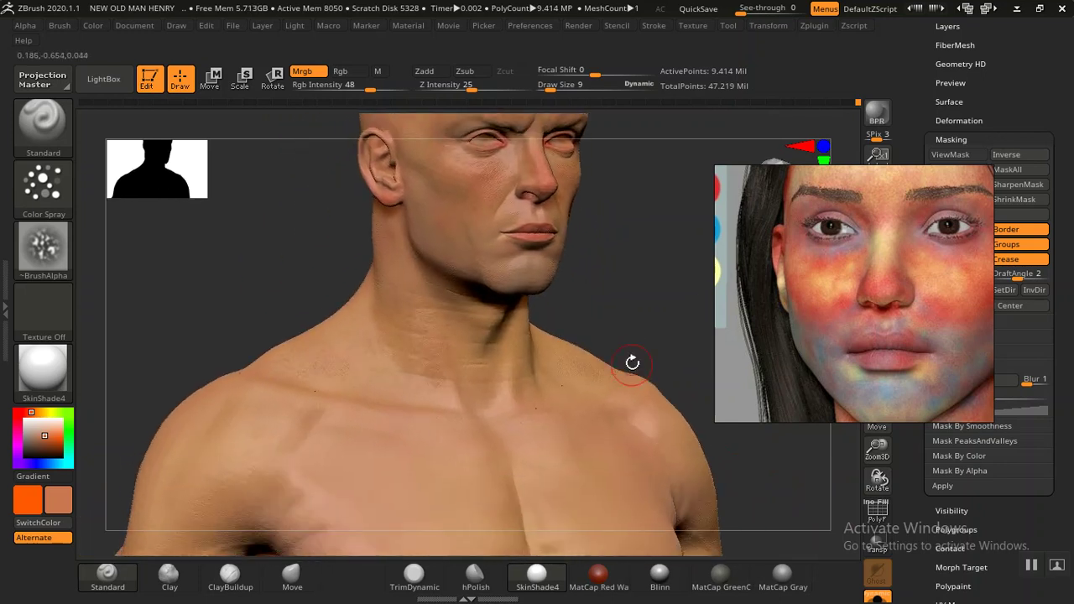
mouse_move(645, 242)
right_mouse_down("alt")
mouse_move(683, 168)
mouse_move(648, 411)
right_mouse_up("alt")
right_click_drag(689, 550, 702, 432)
mouse_move(263, 487)
right_mouse_down("ctrl")
mouse_move(413, 404)
mouse_move(372, 444)
mouse_move(439, 355)
mouse_move(411, 398)
mouse_move(421, 409)
mouse_move(451, 343)
mouse_move(451, 314)
mouse_move(469, 336)
right_mouse_up("ctrl")
right_click_drag(482, 454, 462, 464)
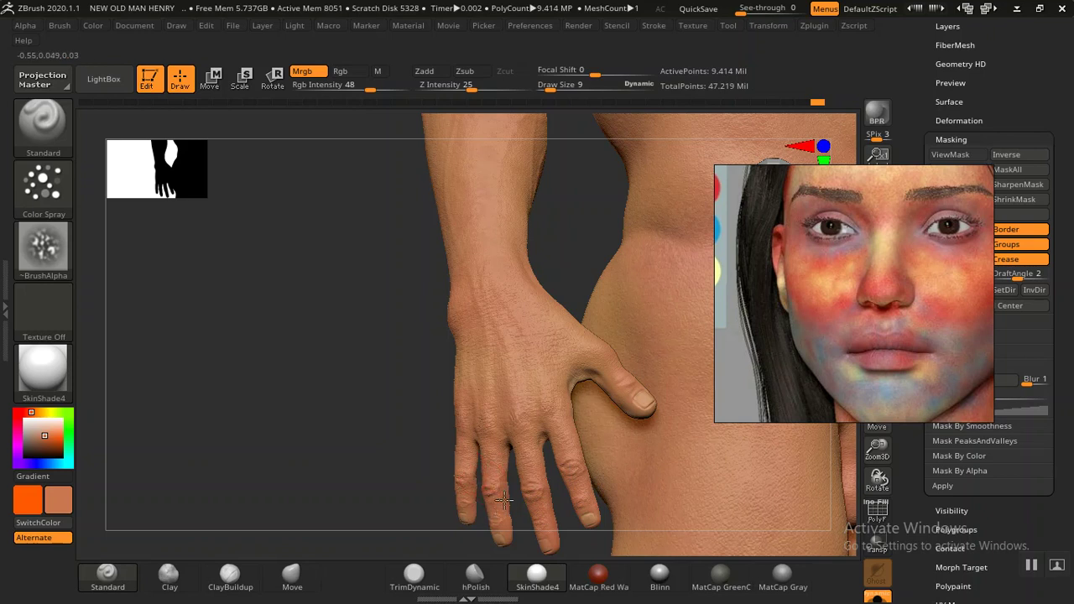
left_click_drag(44, 436, 511, 371)
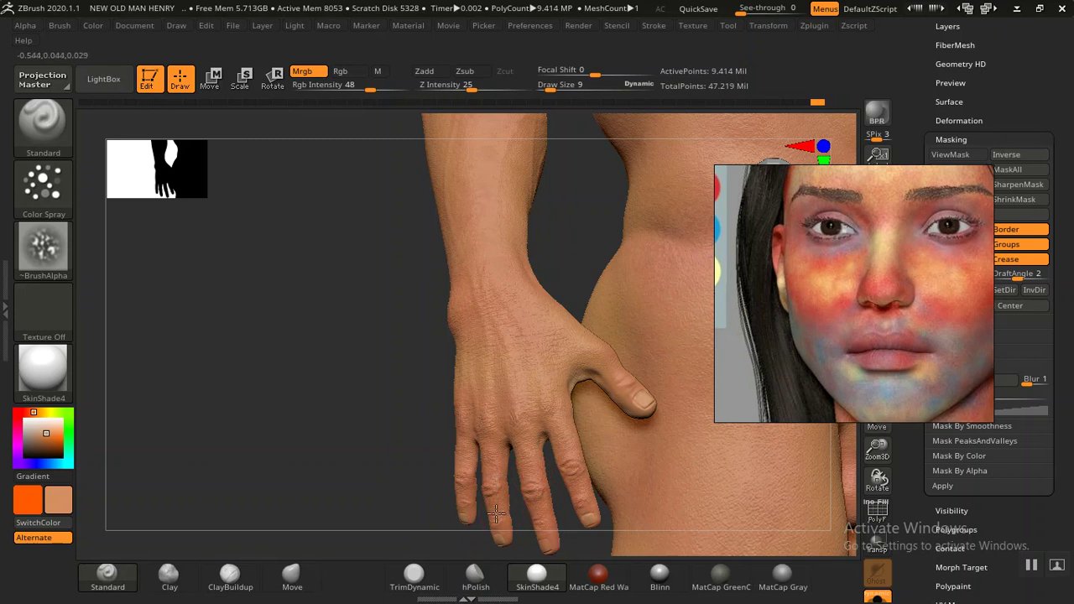
Step: Frame the figure in front view and turn off Solo to show wrap, belt and gloves
mouse_move(491, 521)
left_mouse_down()
mouse_move(419, 455)
mouse_move(483, 454)
left_mouse_up()
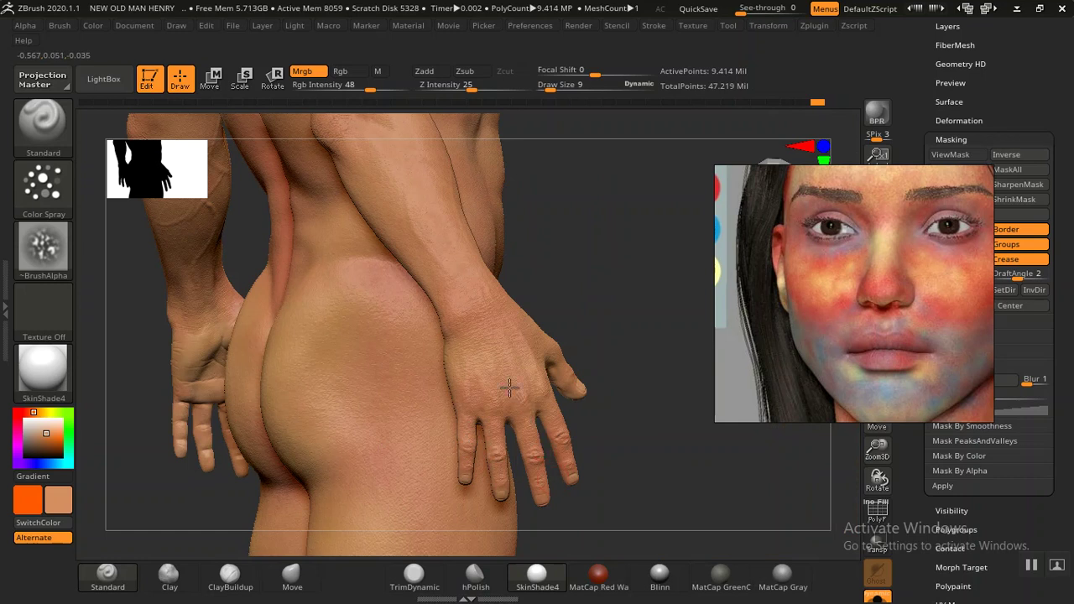
mouse_move(632, 333)
left_mouse_down()
mouse_move(647, 487)
mouse_move(616, 489)
mouse_move(598, 440)
left_mouse_up()
mouse_move(585, 375)
left_mouse_down()
mouse_move(613, 433)
mouse_move(599, 294)
mouse_move(499, 344)
mouse_move(665, 272)
mouse_move(702, 283)
mouse_move(652, 295)
mouse_move(741, 182)
mouse_move(288, 396)
mouse_move(352, 335)
mouse_move(360, 367)
mouse_move(363, 243)
mouse_move(355, 355)
mouse_move(327, 319)
mouse_move(361, 370)
mouse_move(406, 377)
mouse_move(645, 362)
mouse_move(688, 412)
mouse_move(685, 518)
left_mouse_up()
key("f")
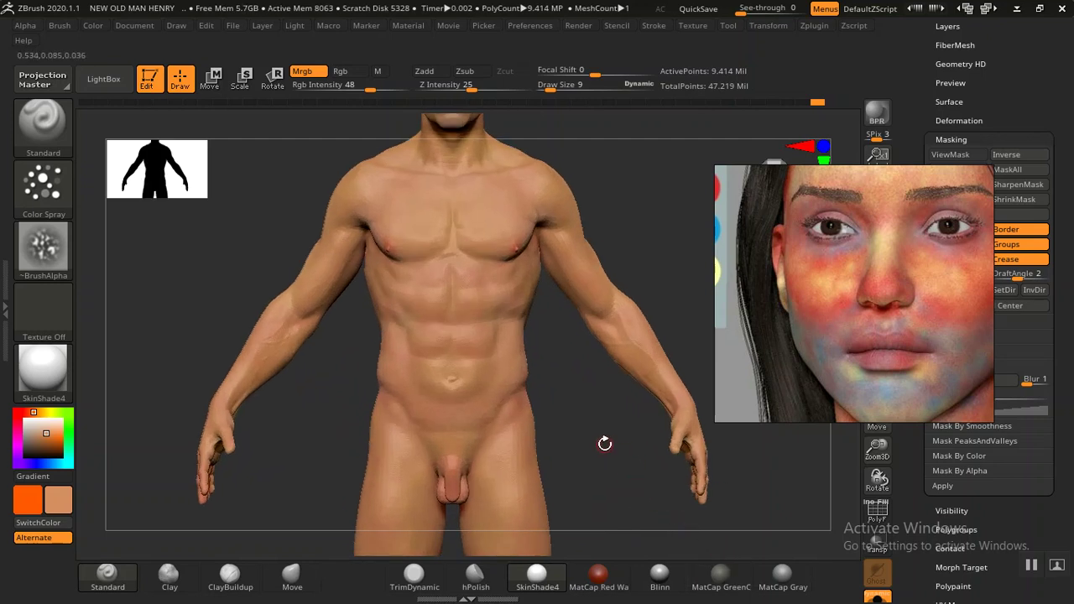
left_click_drag(610, 444, 619, 504, "alt")
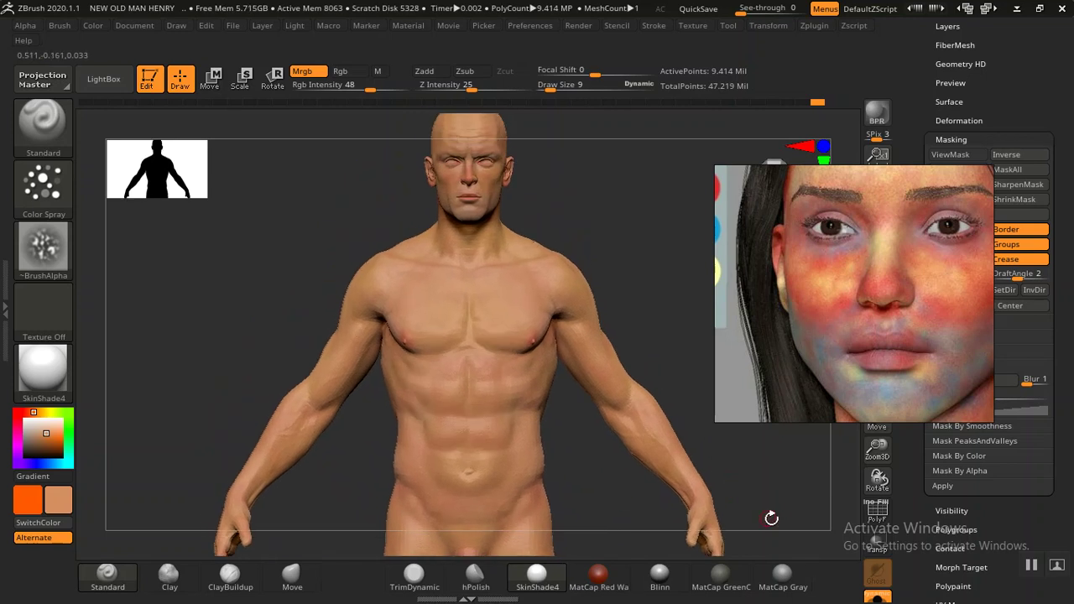
left_click(877, 595)
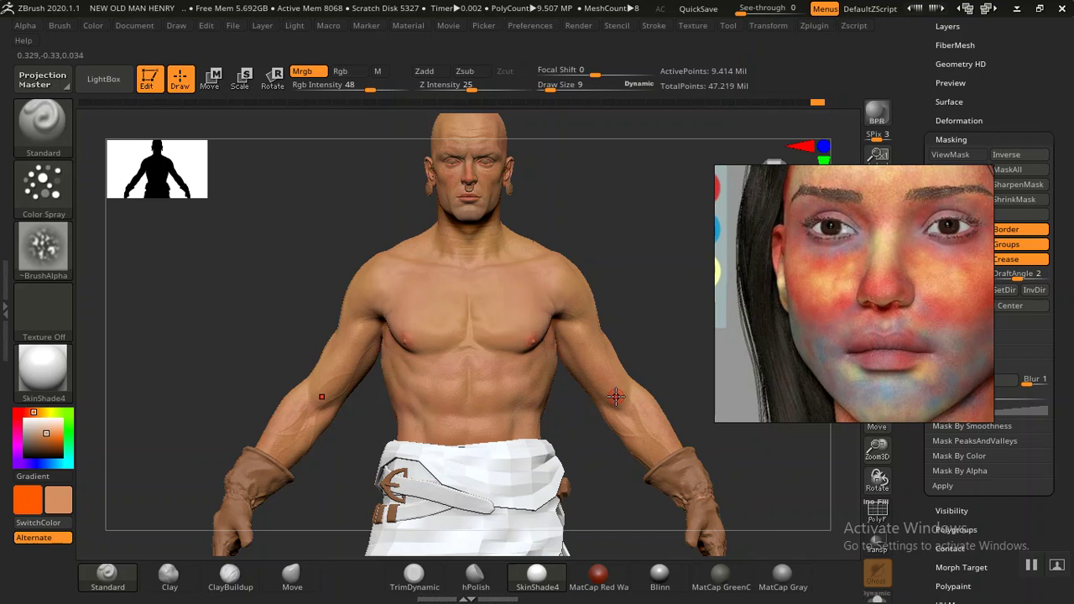
Step: Make the gloves dark black with a dark grey secondary colour
left_click(32, 436)
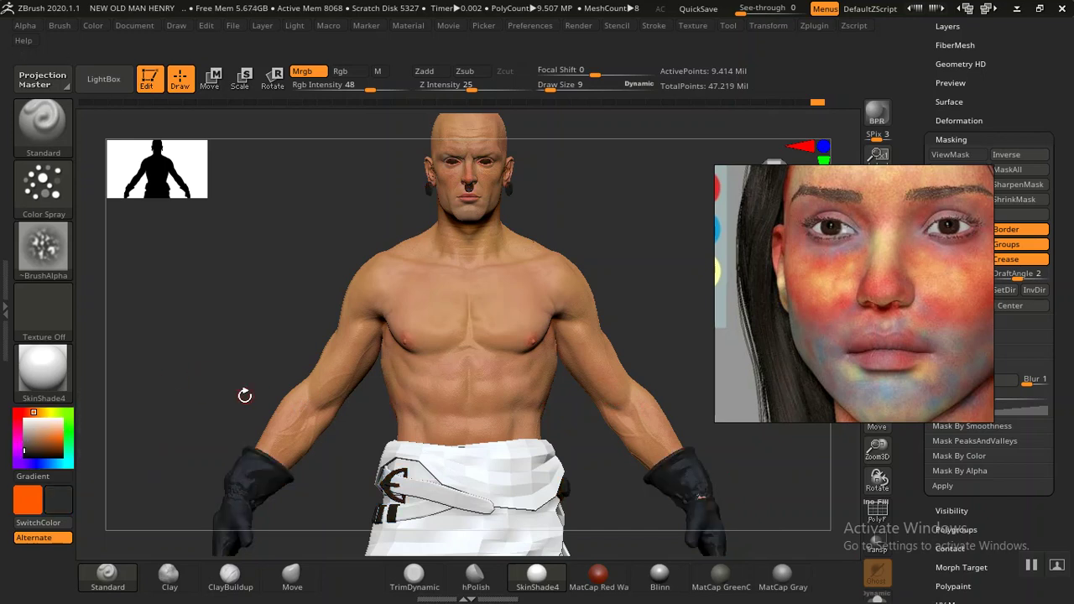
mouse_move(192, 403)
left_mouse_down()
mouse_move(263, 304)
mouse_move(223, 341)
left_mouse_up()
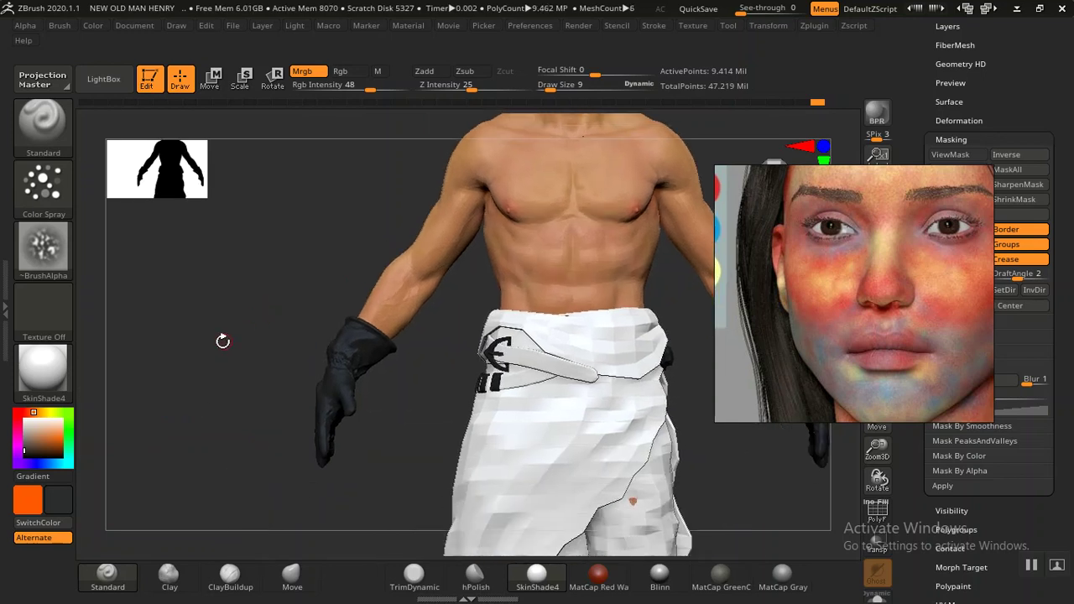
left_click_drag(269, 288, 177, 458, "alt")
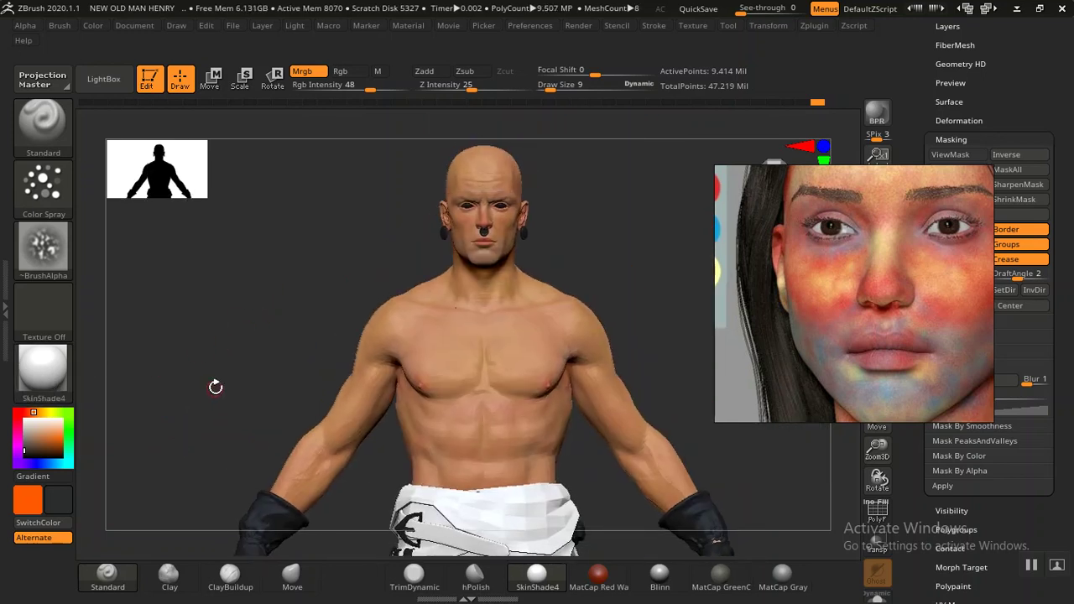
mouse_move(226, 362)
left_mouse_down("alt")
mouse_move(235, 379)
mouse_move(299, 391)
left_mouse_up("alt")
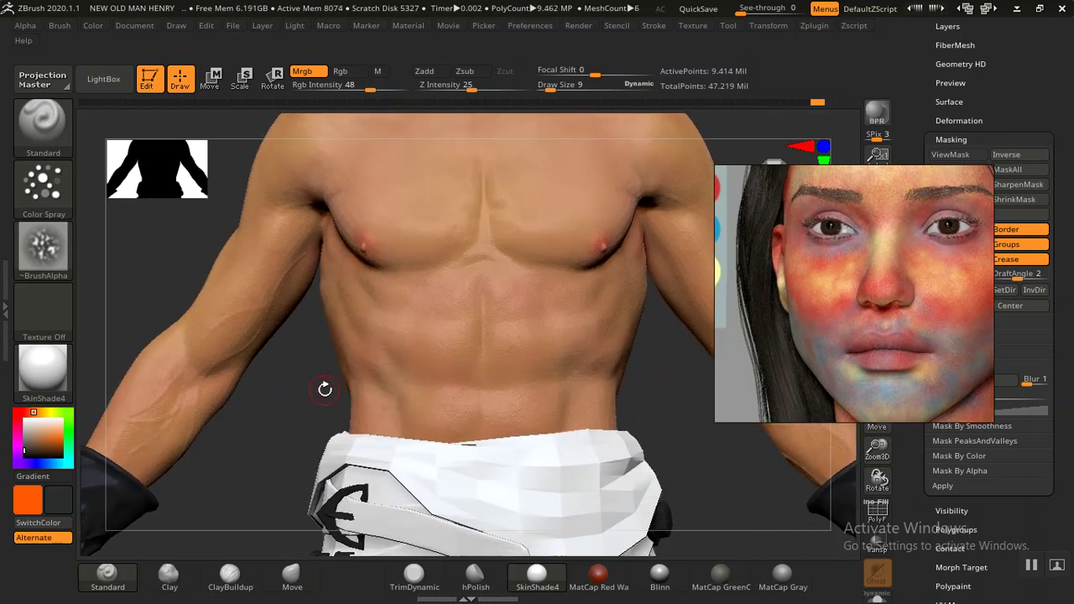
Step: Turn the figure and zoom onto the face to check the black ear plugs and nose ring
left_click_drag(268, 451, 240, 383, "alt")
mouse_move(587, 277)
left_mouse_down()
mouse_move(604, 264)
mouse_move(544, 265)
left_mouse_up()
mouse_move(522, 233)
left_mouse_down()
mouse_move(575, 276)
mouse_move(556, 306)
mouse_move(604, 360)
mouse_move(638, 264)
left_mouse_up()
mouse_move(654, 302)
left_mouse_down()
mouse_move(688, 315)
mouse_move(630, 377)
mouse_move(660, 462)
left_mouse_up()
mouse_move(689, 187)
left_mouse_down("alt")
mouse_move(660, 460)
mouse_move(599, 307)
mouse_move(582, 355)
mouse_move(629, 420)
mouse_move(482, 294)
mouse_move(649, 515)
mouse_move(595, 441)
mouse_move(679, 499)
mouse_move(536, 358)
mouse_move(640, 486)
left_mouse_up("alt")
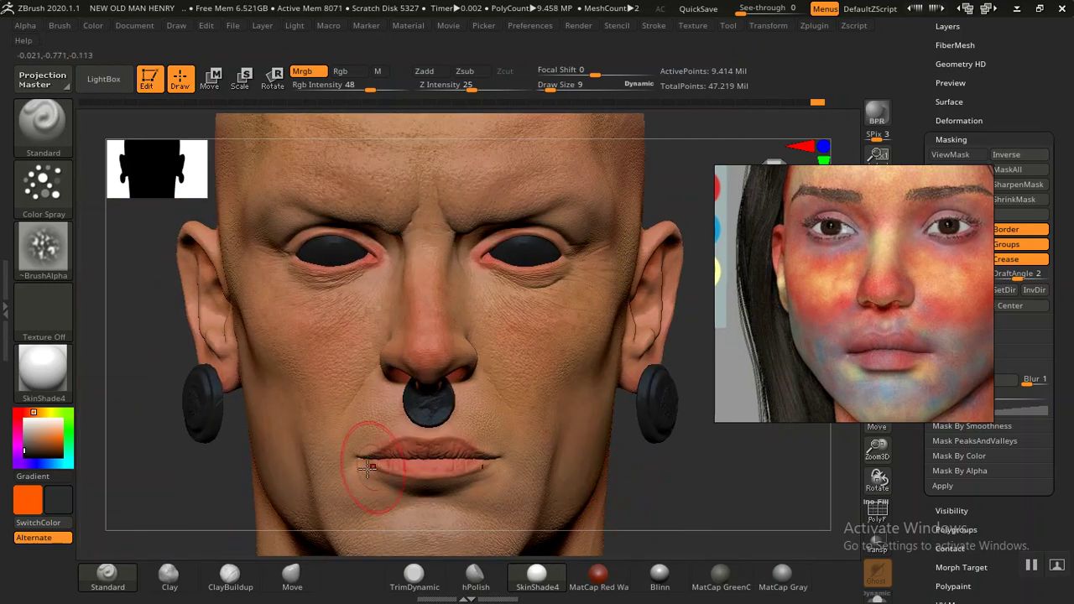
left_click_drag(197, 498, 217, 505, "alt")
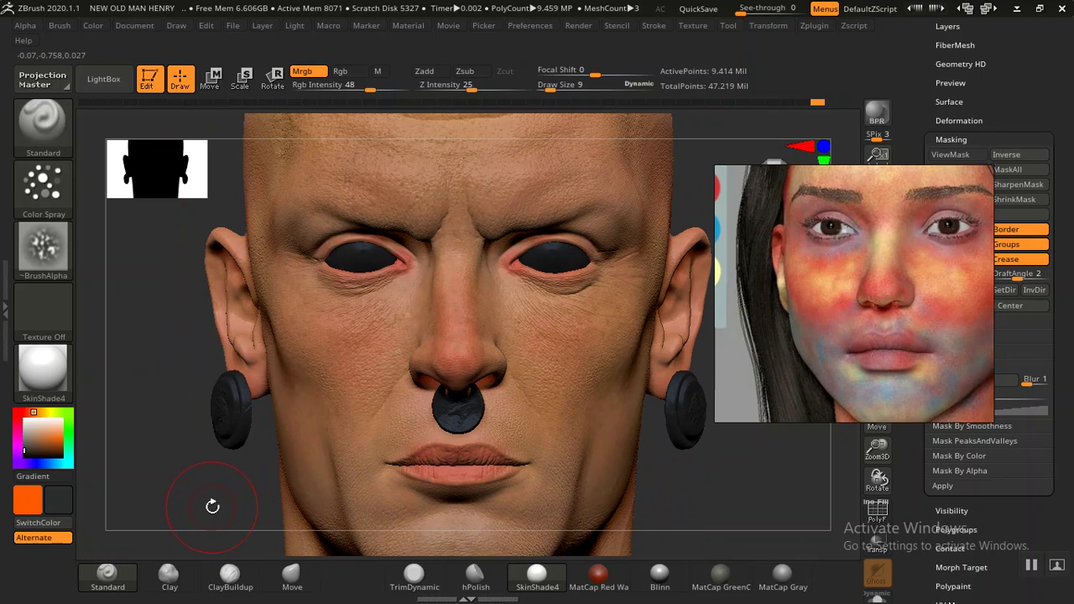
mouse_move(136, 465)
left_mouse_down("alt")
mouse_move(131, 515)
mouse_move(177, 408)
mouse_move(143, 472)
mouse_move(171, 472)
left_mouse_up("alt")
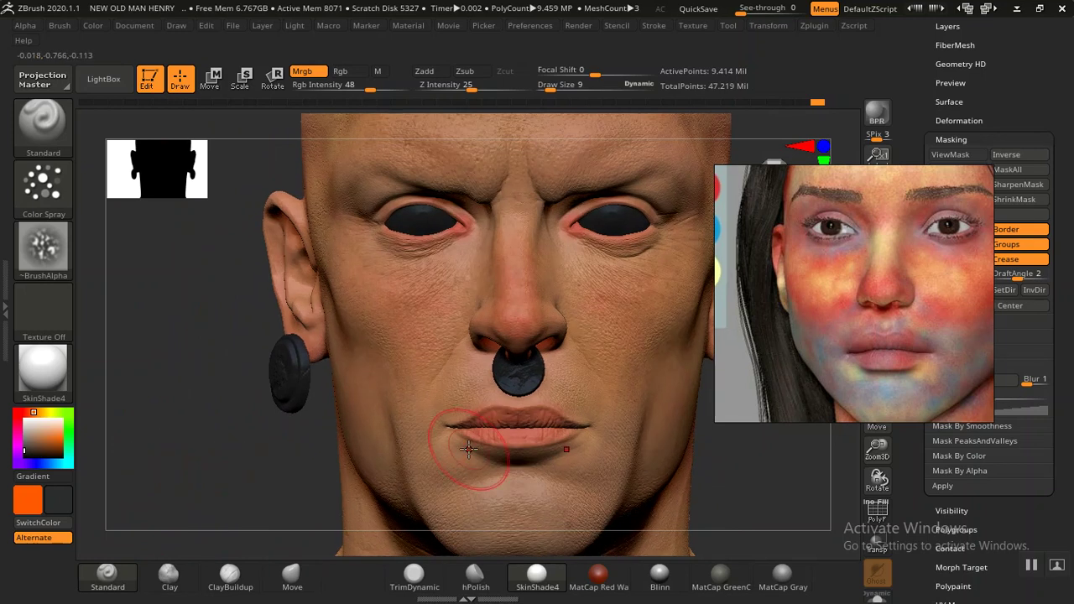